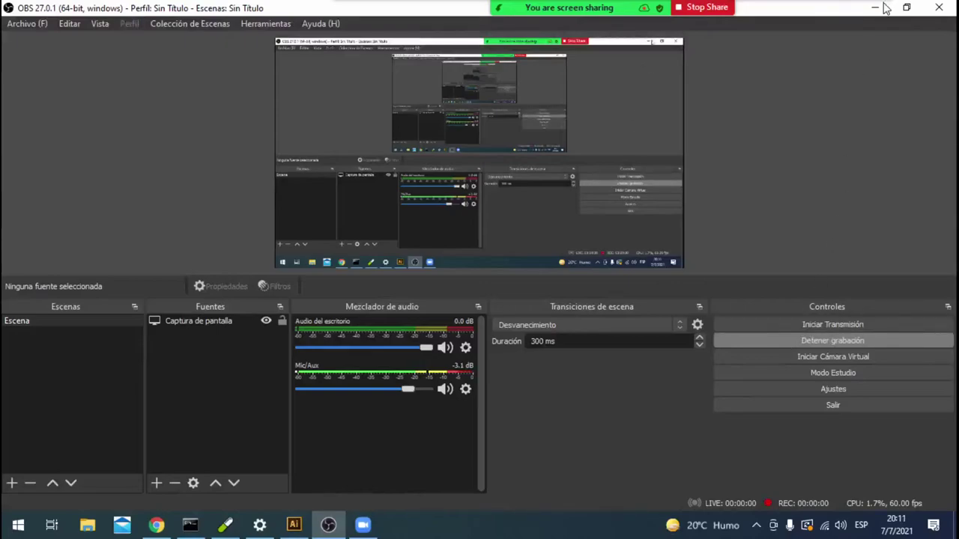
Hide OBS and create a new blank A4 document, 21 × 29.7 cm, in CMYK.
{"action": "left_click", "coordinate": [874, 7]}
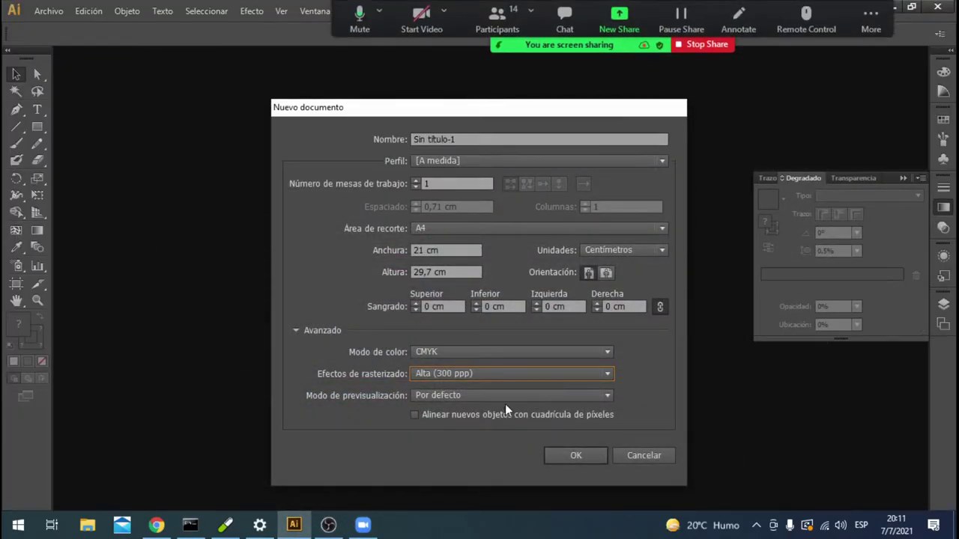
{"action": "left_click", "coordinate": [575, 454]}
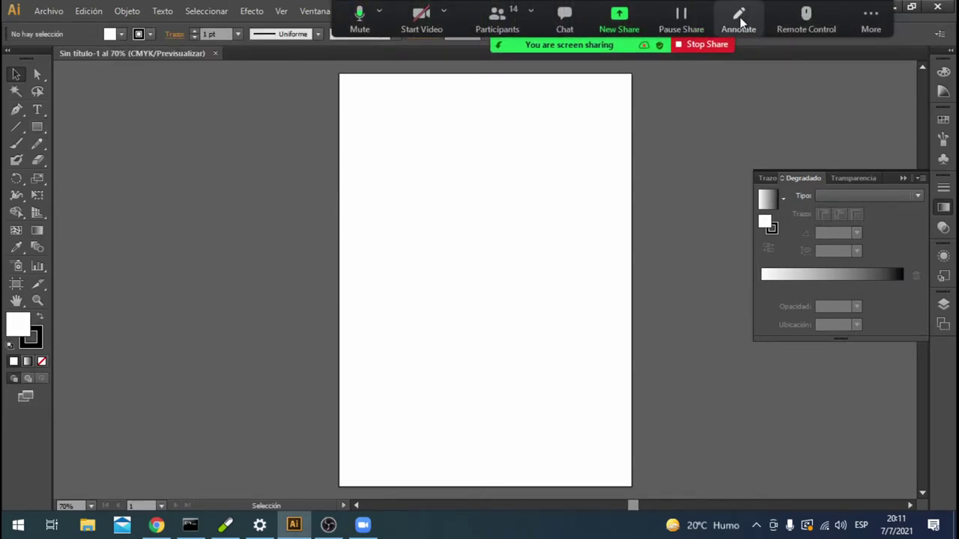
Draw a large red Zoom arrow toward Illustrator's tools and park the annotation bar top-right.
{"action": "left_click", "coordinate": [739, 23]}
{"action": "left_click", "coordinate": [366, 78]}
{"action": "left_click", "coordinate": [387, 132]}
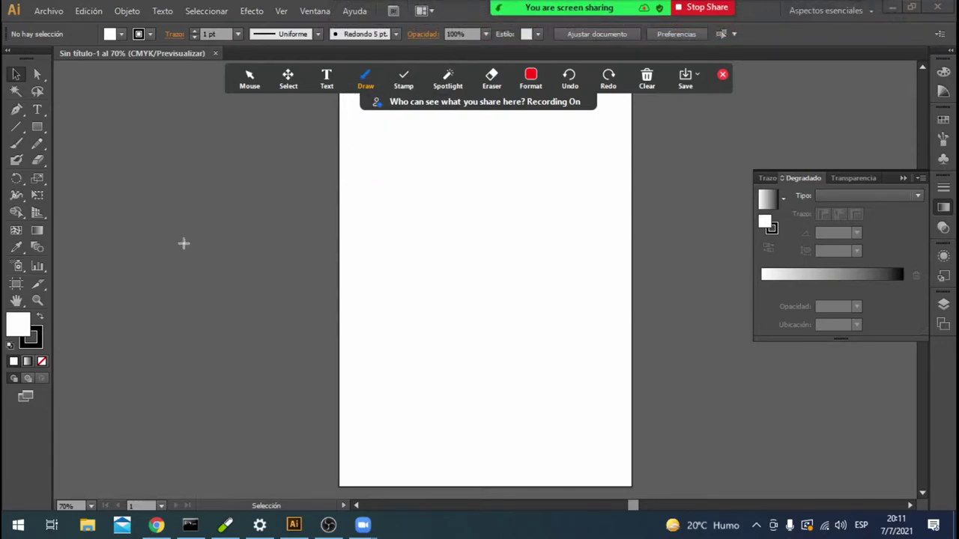
{"action": "mouse_move", "coordinate": [266, 400]}
{"action": "left_mouse_down"}
{"action": "mouse_move", "coordinate": [124, 122]}
{"action": "mouse_move", "coordinate": [55, 133]}
{"action": "mouse_move", "coordinate": [75, 150]}
{"action": "mouse_move", "coordinate": [59, 139]}
{"action": "left_mouse_up"}
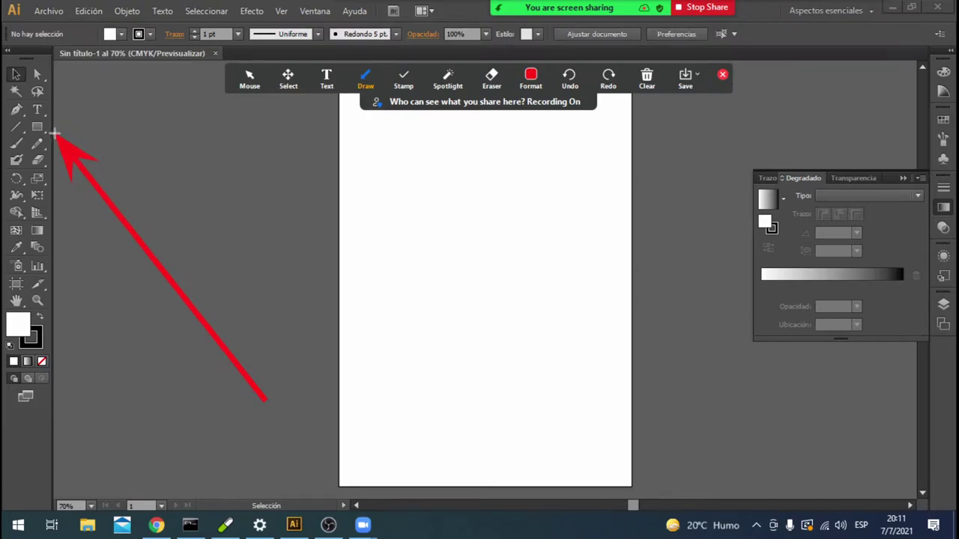
{"action": "left_click", "coordinate": [255, 81]}
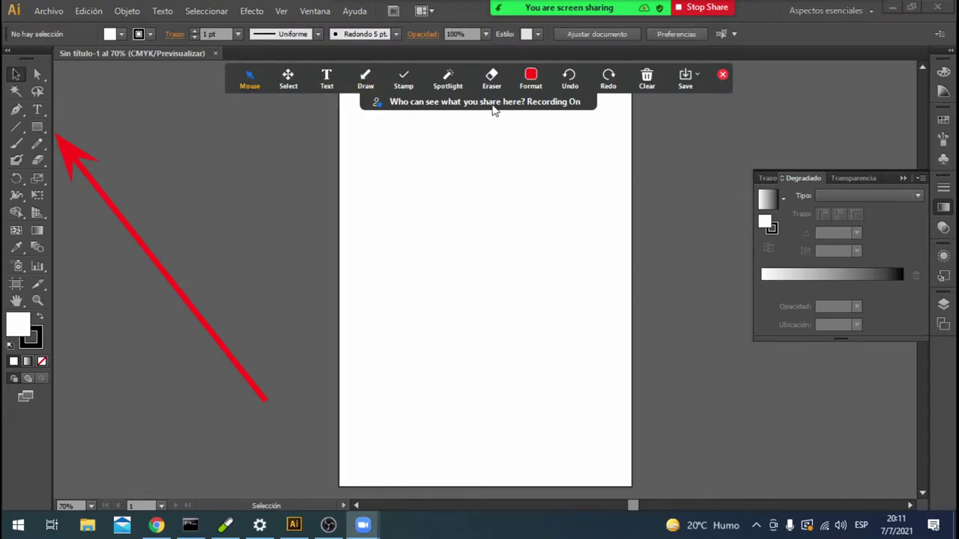
{"action": "mouse_move", "coordinate": [498, 104]}
{"action": "left_mouse_down"}
{"action": "mouse_move", "coordinate": [707, 65]}
{"action": "mouse_move", "coordinate": [763, 70]}
{"action": "mouse_move", "coordinate": [772, 60]}
{"action": "left_mouse_up"}
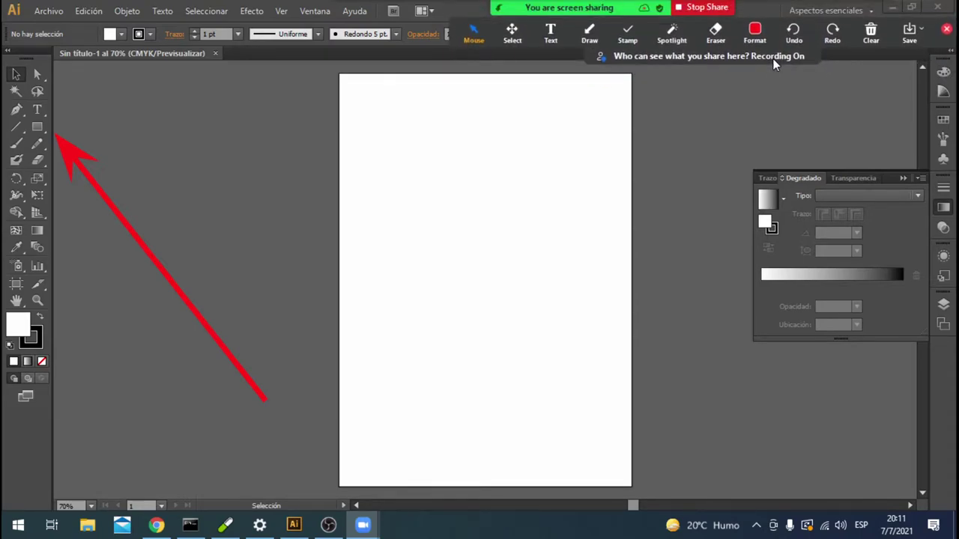
Draw a header rectangle across the top of the page, initially filled beige.
{"action": "left_click", "coordinate": [37, 127]}
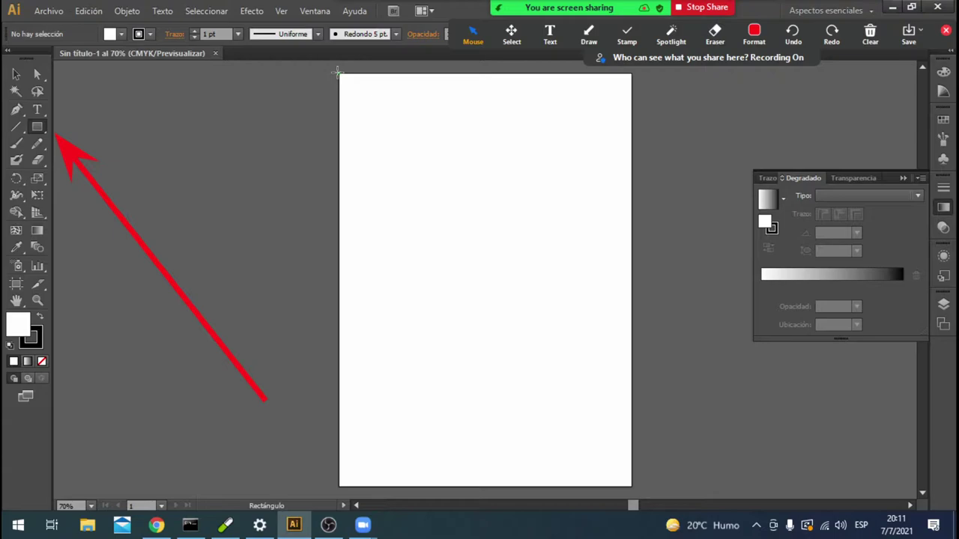
{"action": "left_click_drag", "start_coordinate": [337, 72], "coordinate": [633, 137]}
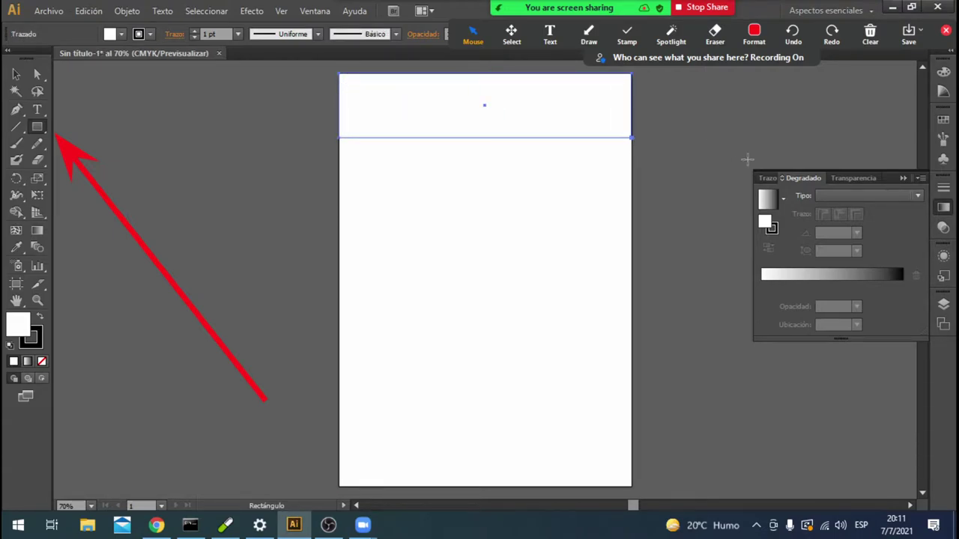
{"action": "left_click", "coordinate": [117, 34]}
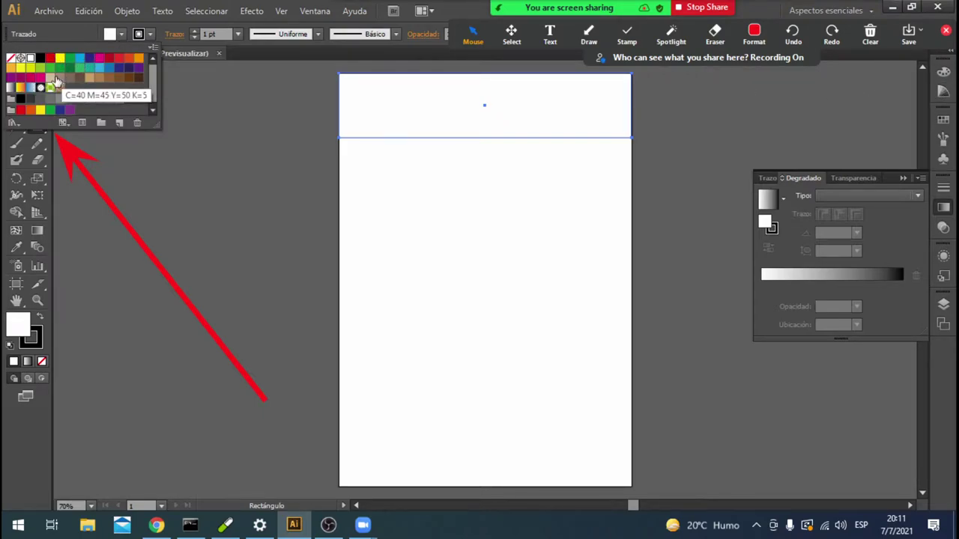
{"action": "left_click", "coordinate": [50, 78]}
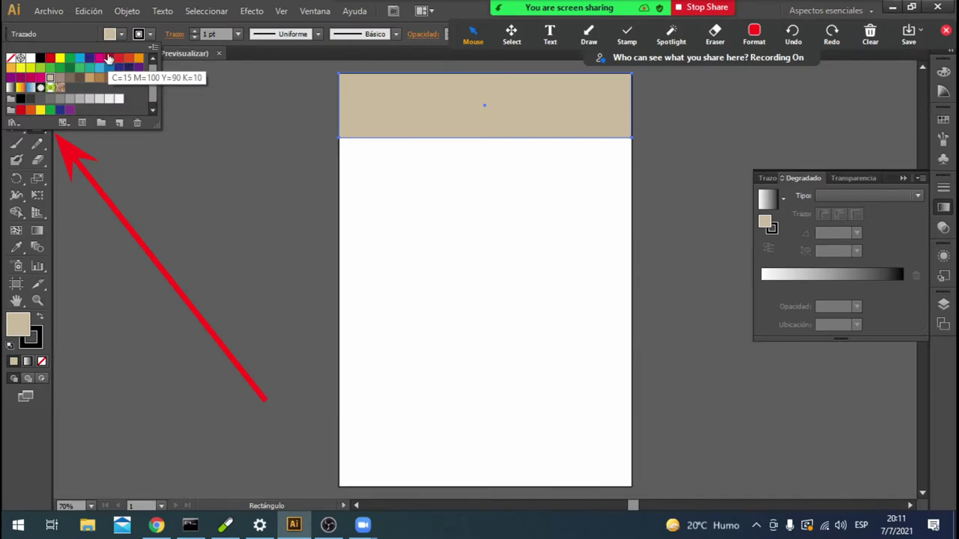
Recolour the header dark blue from the Comidas > Fruta swatch library.
{"action": "left_click", "coordinate": [14, 123]}
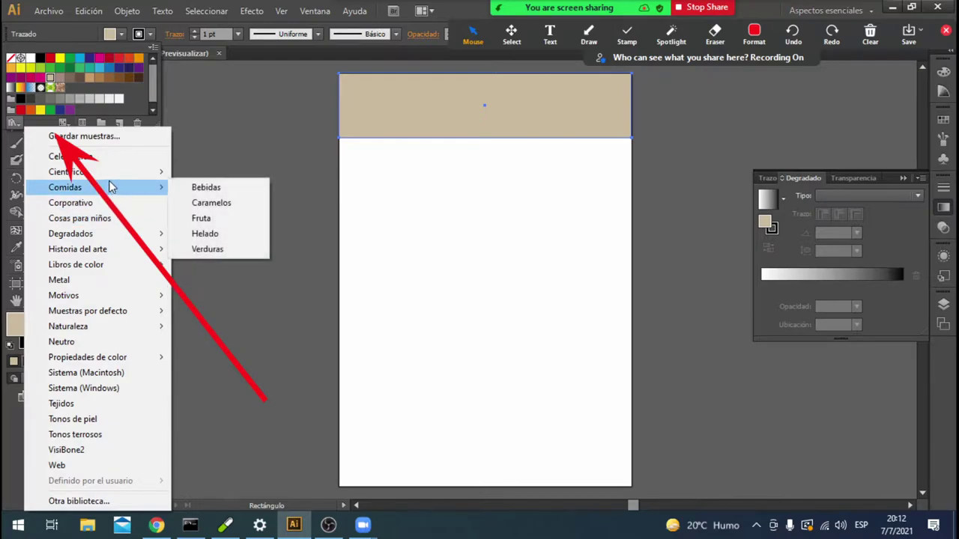
{"action": "mouse_move", "coordinate": [65, 188]}
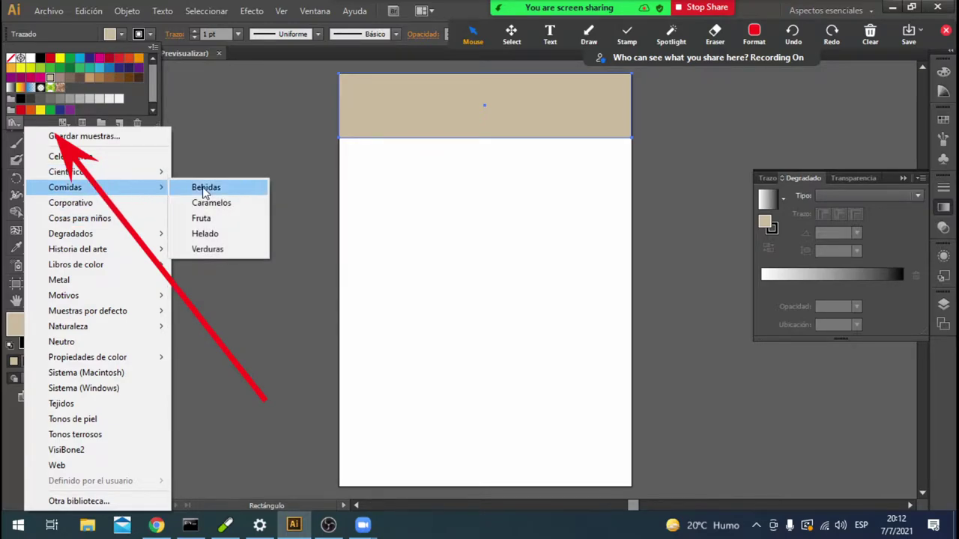
{"action": "left_click", "coordinate": [210, 187]}
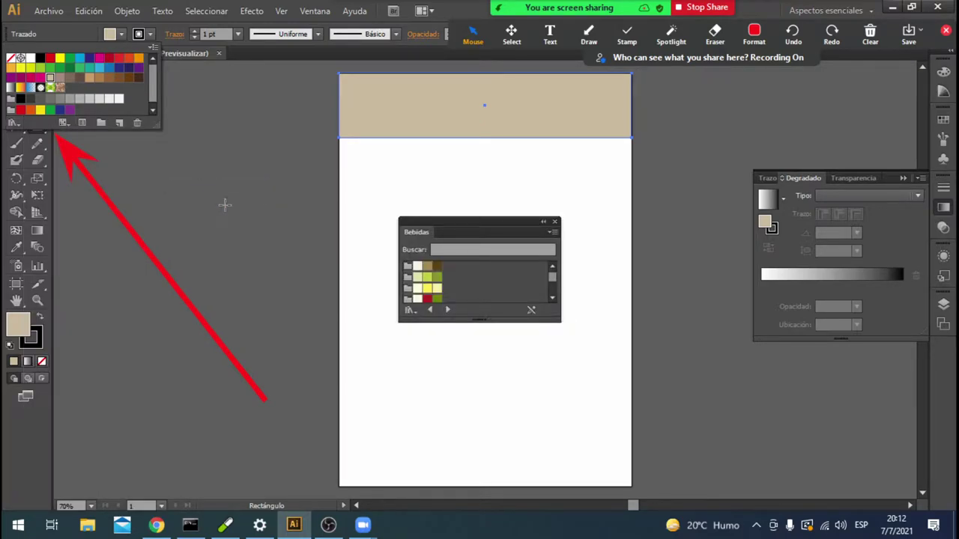
{"action": "left_click", "coordinate": [550, 280]}
{"action": "left_click", "coordinate": [451, 309]}
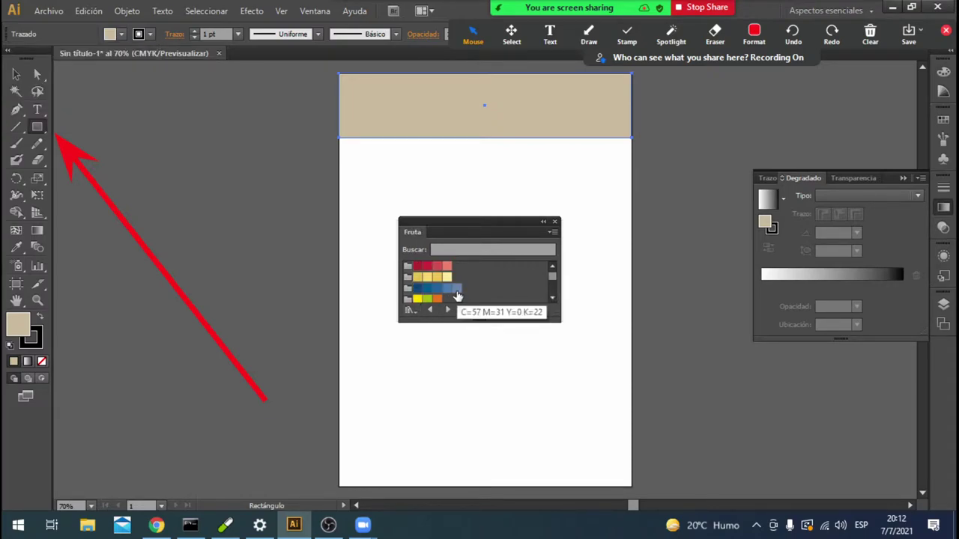
{"action": "left_click", "coordinate": [418, 289]}
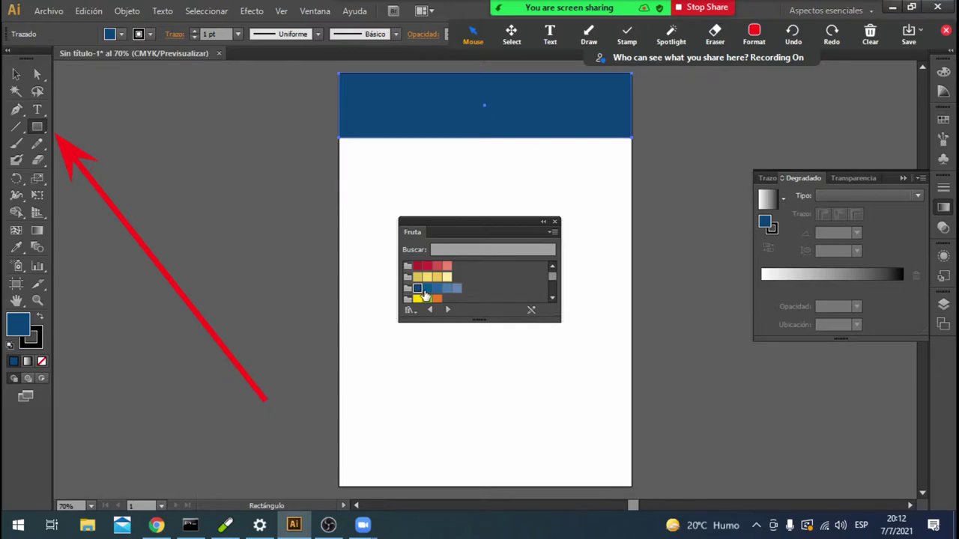
{"action": "left_click_drag", "start_coordinate": [497, 223], "coordinate": [757, 356]}
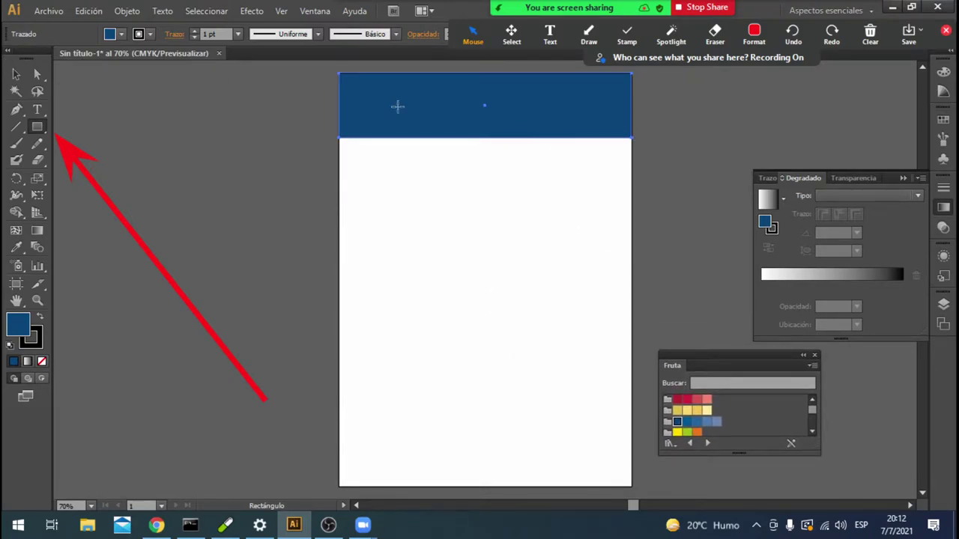
Draw a light grey, outline-free circle at the header's left end.
{"action": "left_click", "coordinate": [43, 130]}
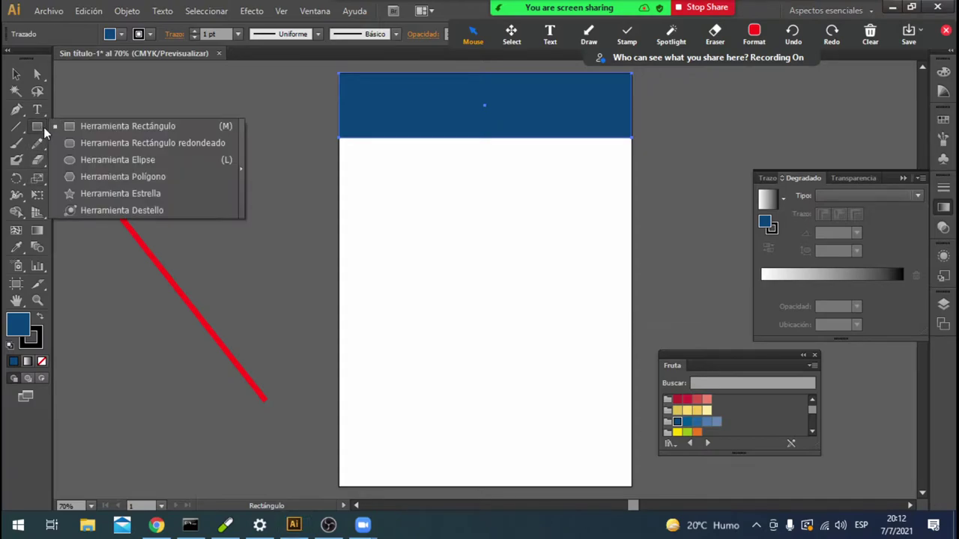
{"action": "left_click", "coordinate": [98, 160]}
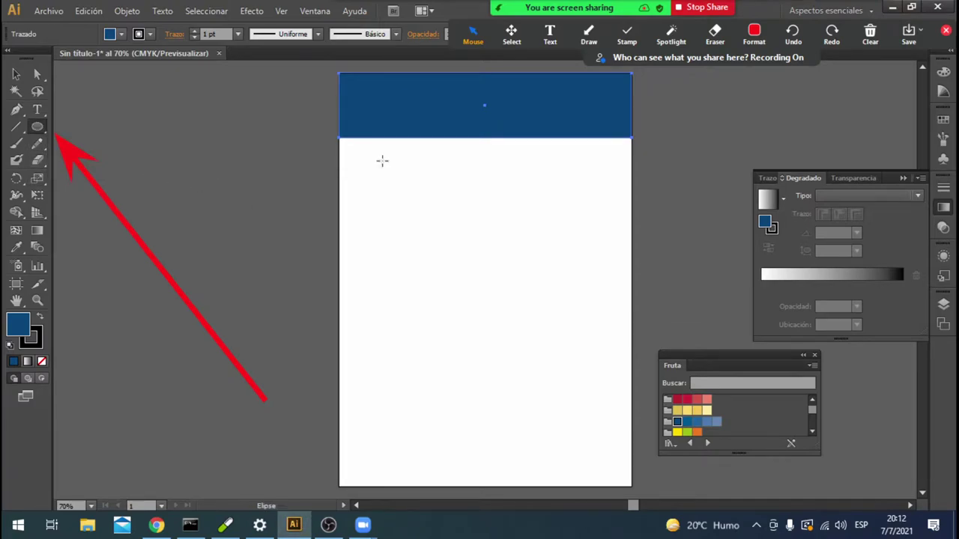
{"action": "left_click_drag", "start_coordinate": [349, 88], "coordinate": [414, 151]}
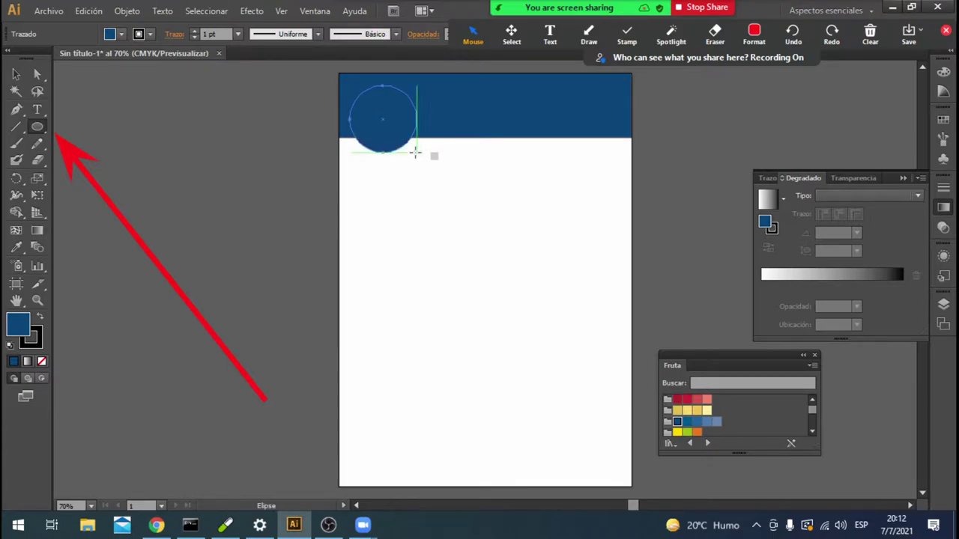
{"action": "left_click", "coordinate": [122, 35]}
{"action": "left_click", "coordinate": [99, 99]}
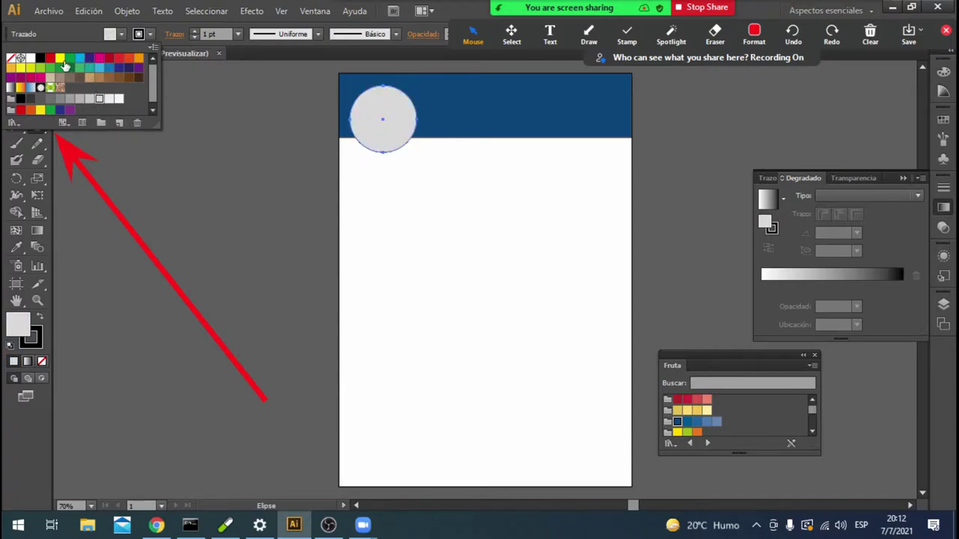
{"action": "left_click", "coordinate": [149, 34]}
{"action": "left_click", "coordinate": [11, 58]}
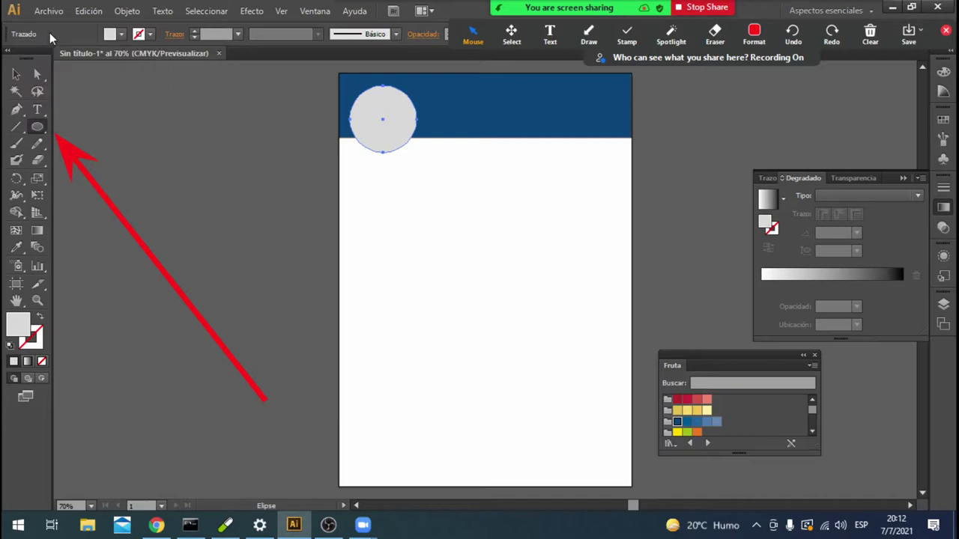
{"action": "key", "text": "v"}
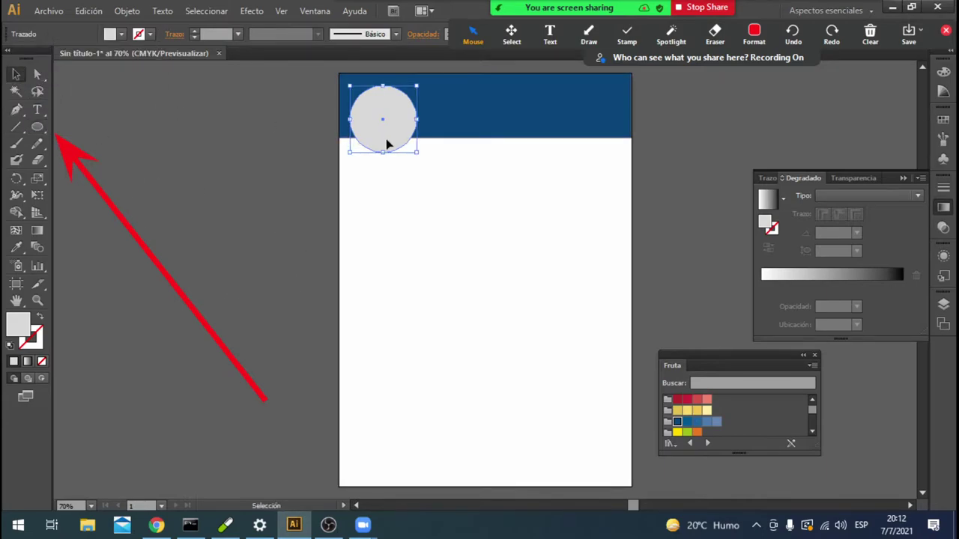
{"action": "left_click_drag", "start_coordinate": [400, 143], "coordinate": [405, 144]}
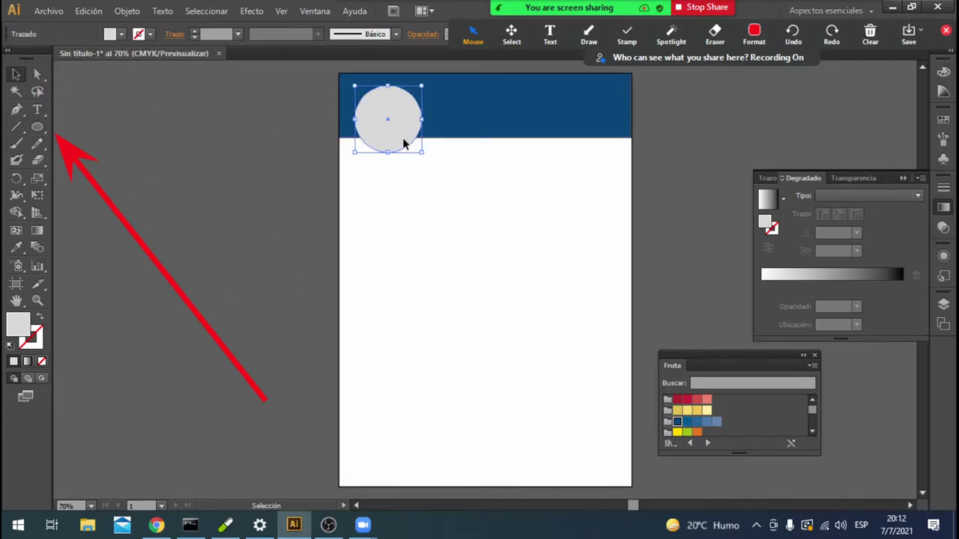
Remove the blue header rectangle's outline, then check the circle selection.
{"action": "left_click", "coordinate": [548, 120]}
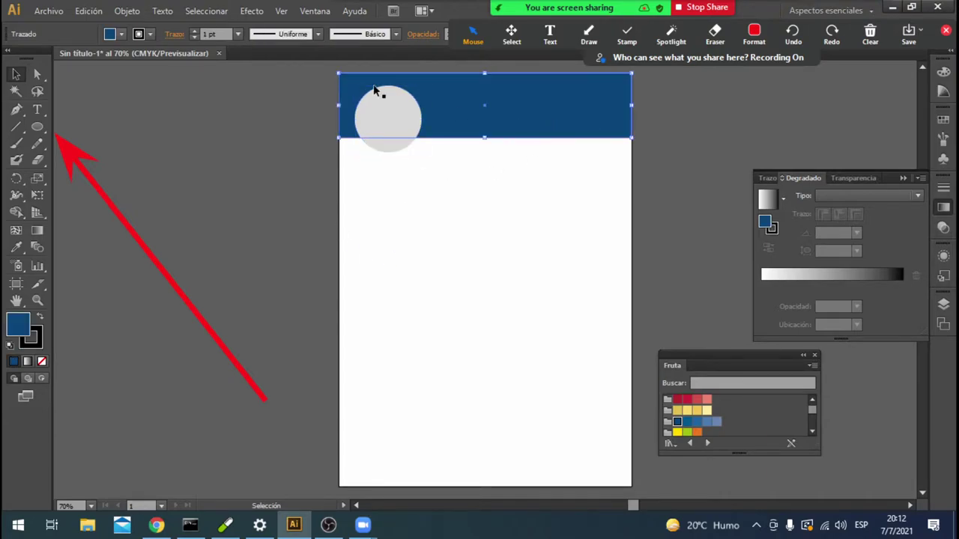
{"action": "left_click", "coordinate": [150, 34]}
{"action": "left_click", "coordinate": [11, 57]}
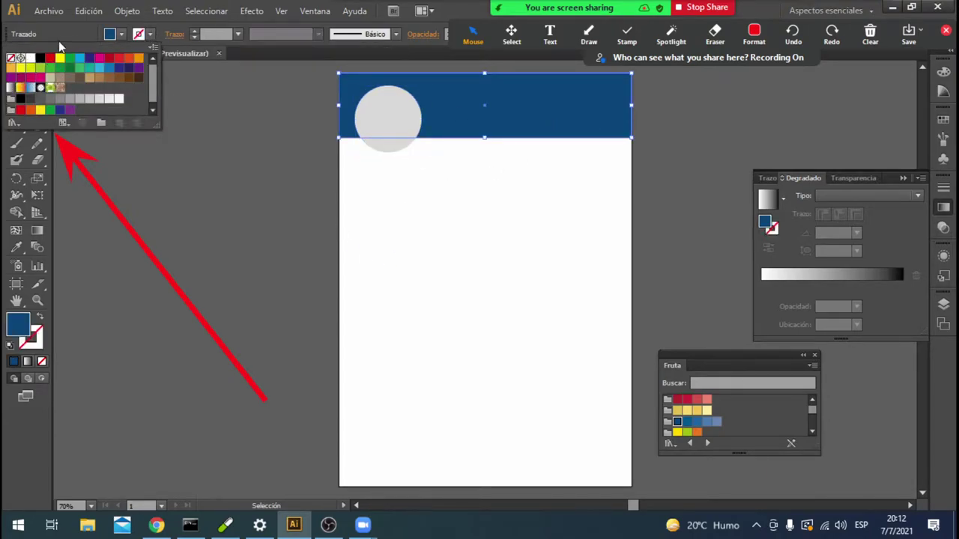
{"action": "left_click", "coordinate": [264, 225]}
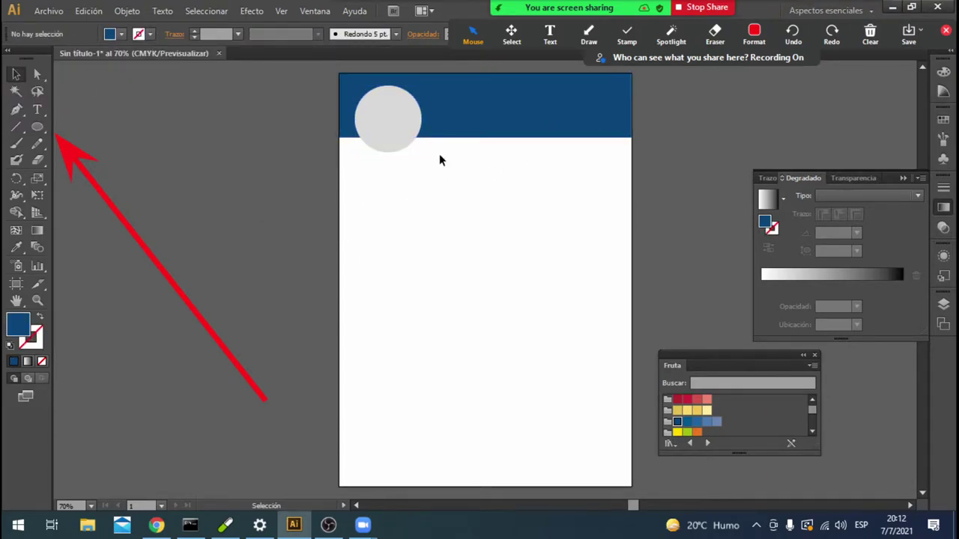
{"action": "left_click", "coordinate": [399, 111]}
{"action": "left_click", "coordinate": [451, 241]}
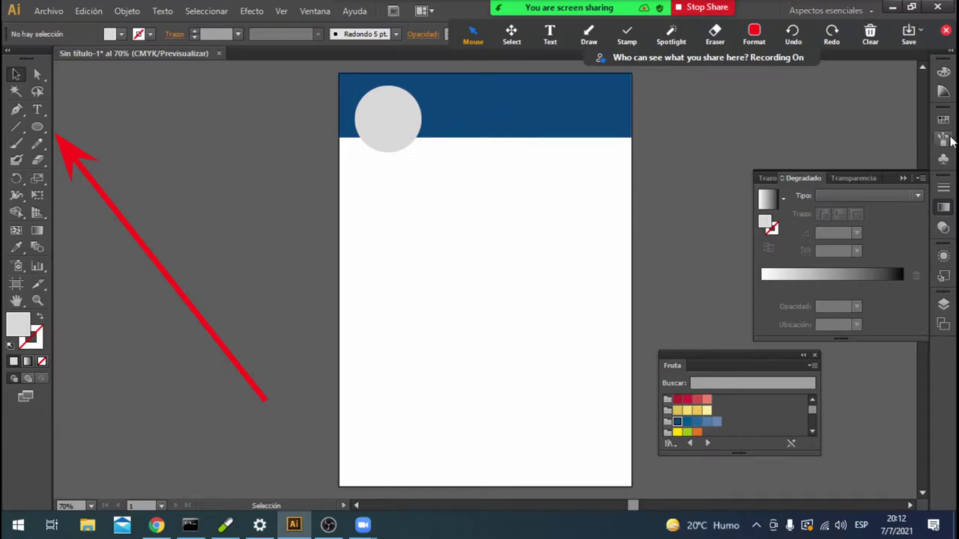
Dock the Capas panel full-height and expand Capa 1 to show both <Trazado> paths.
{"action": "left_click", "coordinate": [943, 304]}
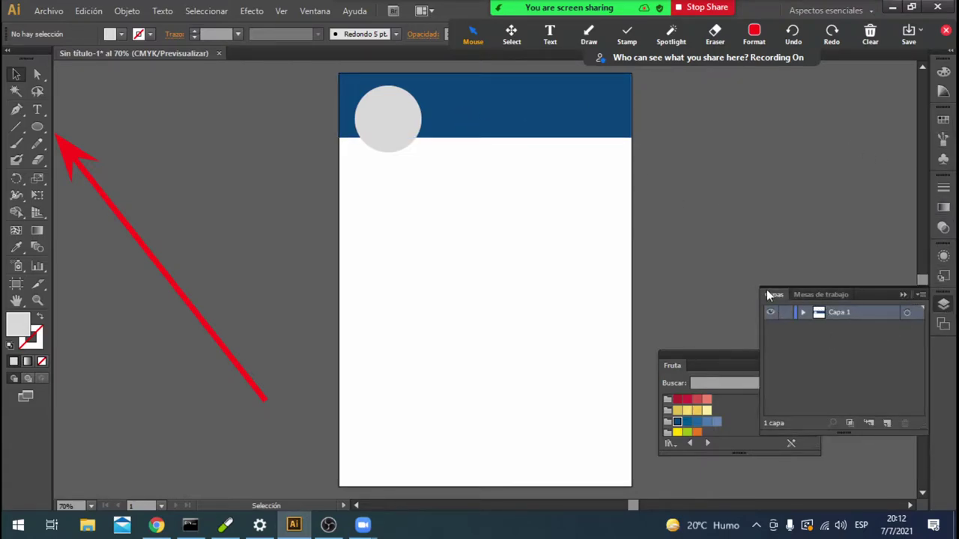
{"action": "left_click_drag", "start_coordinate": [886, 295], "coordinate": [927, 163]}
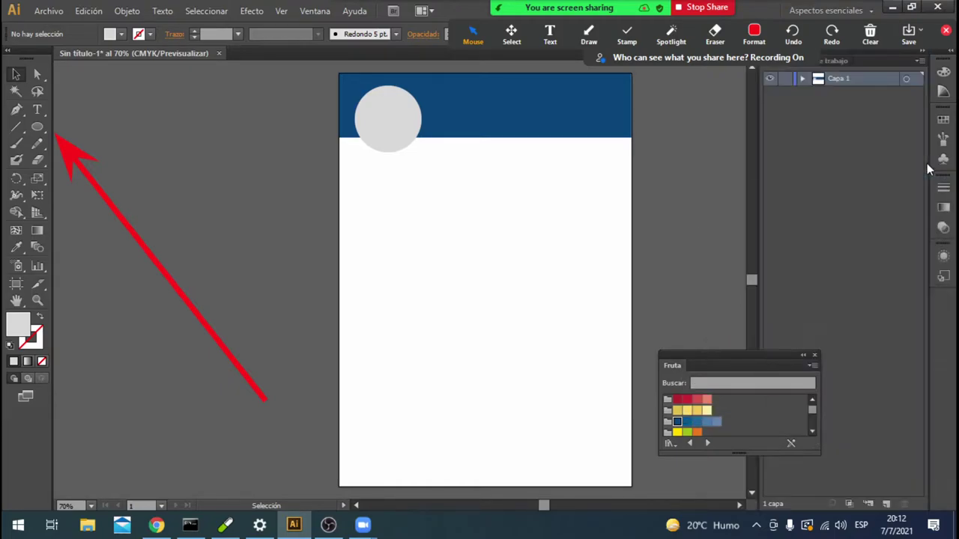
{"action": "left_click_drag", "start_coordinate": [705, 362], "coordinate": [126, 401]}
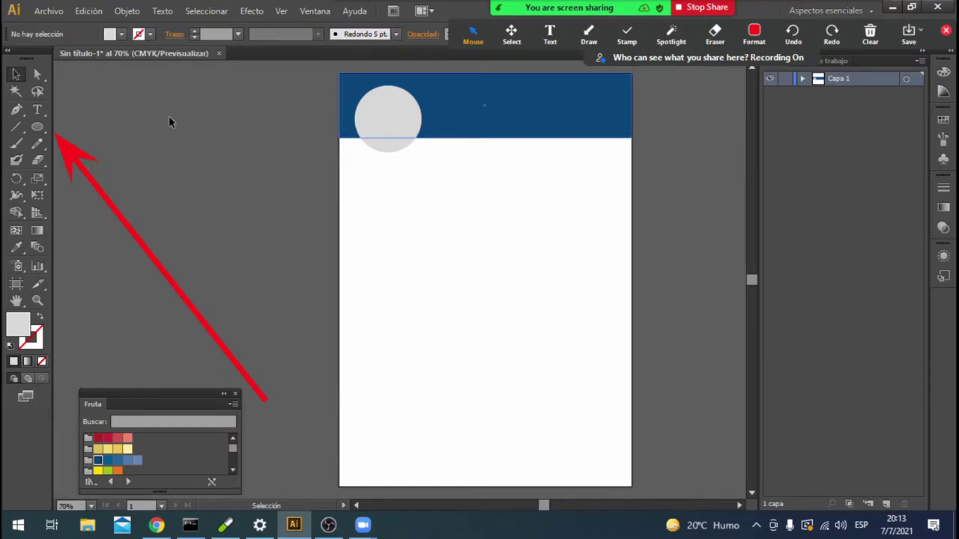
{"action": "left_click", "coordinate": [574, 103]}
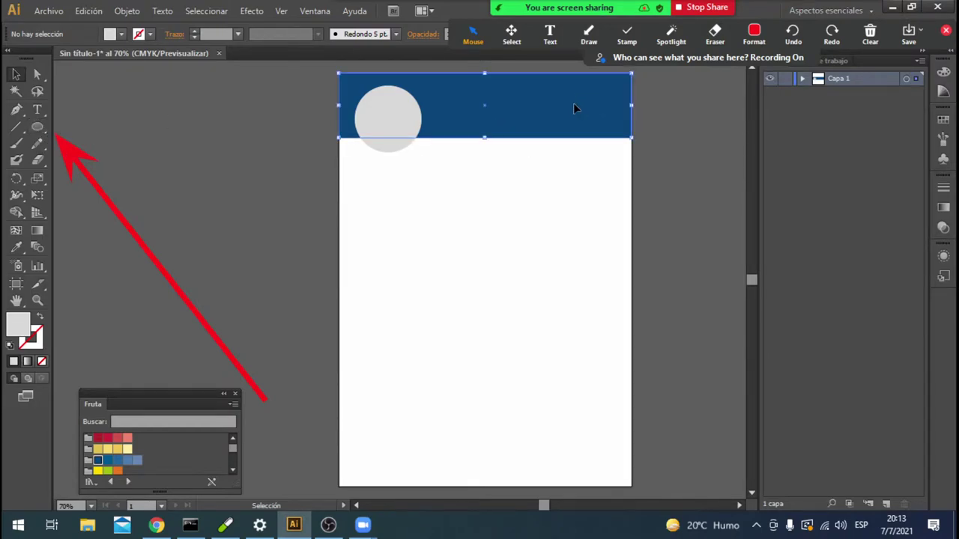
{"action": "left_click", "coordinate": [408, 118]}
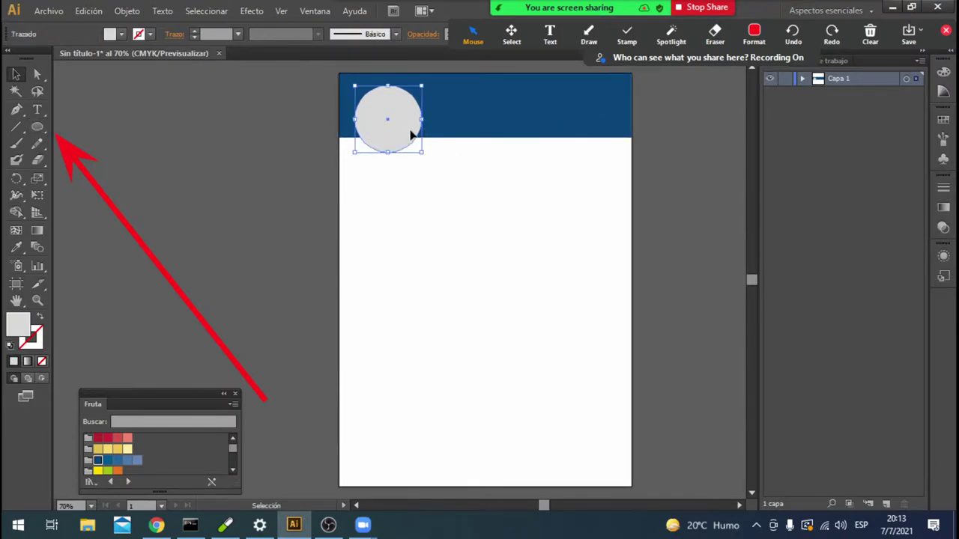
{"action": "left_click", "coordinate": [802, 79]}
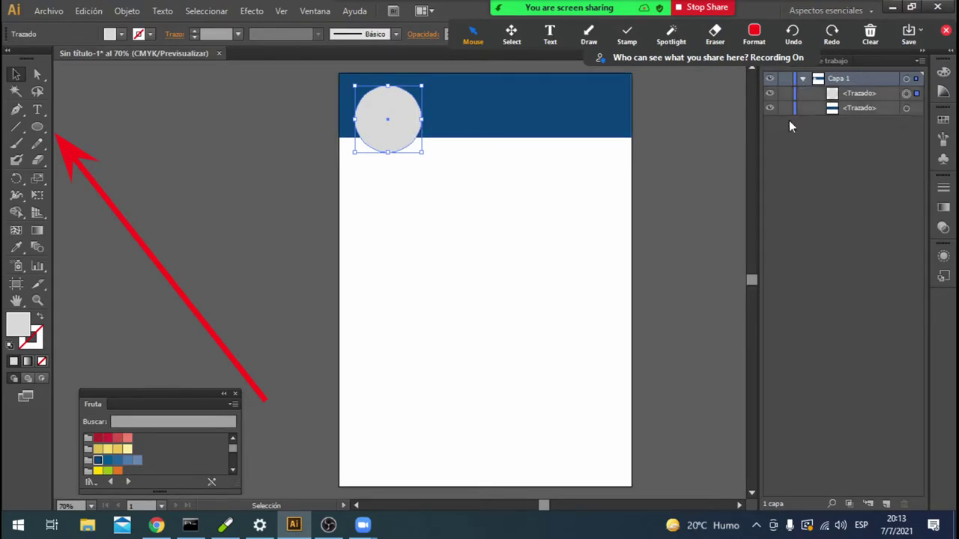
Start Archivo > Colocar and browse the Imágenes and Descargas folders for the photo.
{"action": "left_click", "coordinate": [46, 11]}
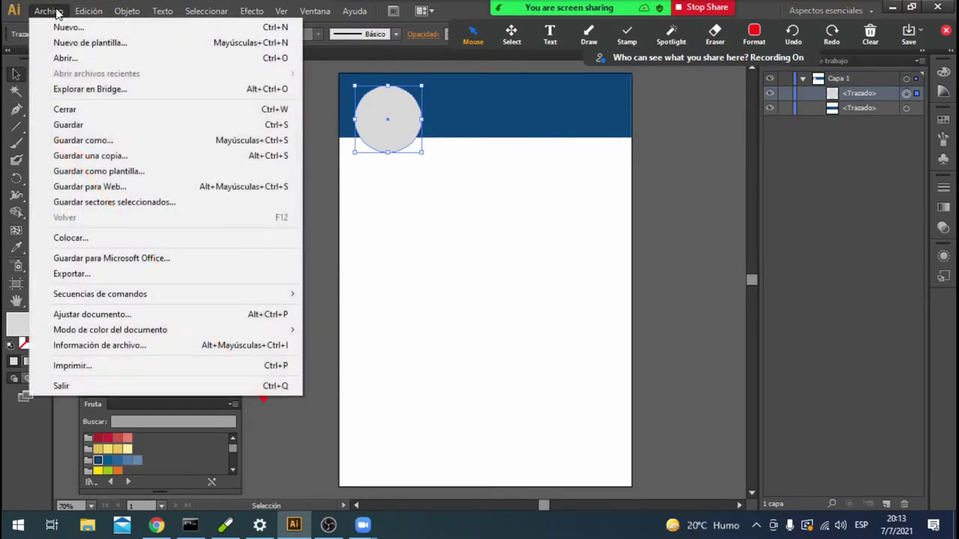
{"action": "left_click", "coordinate": [103, 238]}
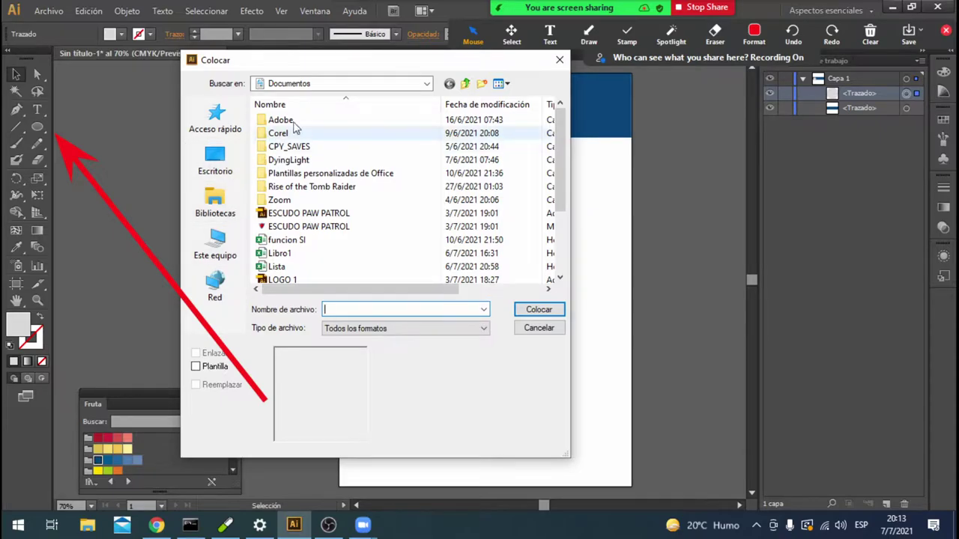
{"action": "left_click", "coordinate": [341, 83]}
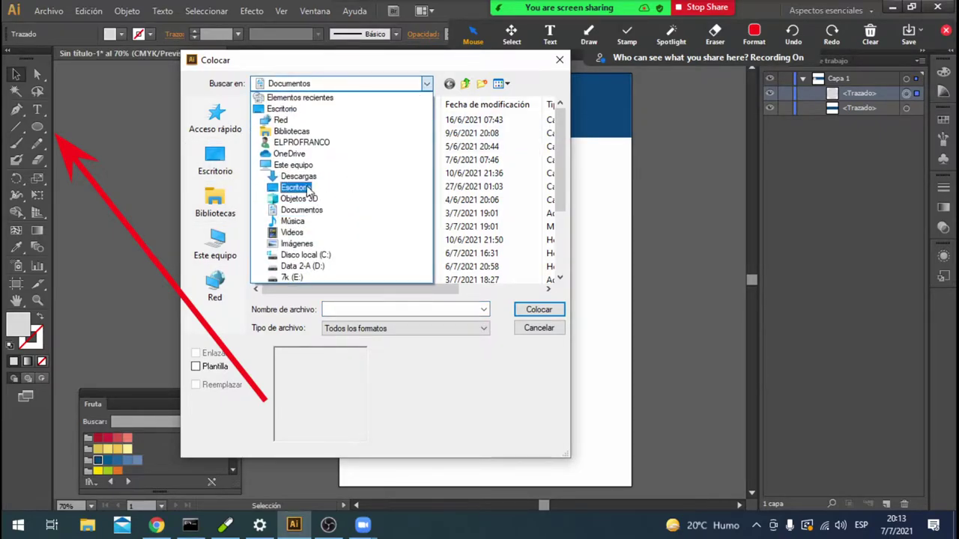
{"action": "left_click", "coordinate": [302, 247]}
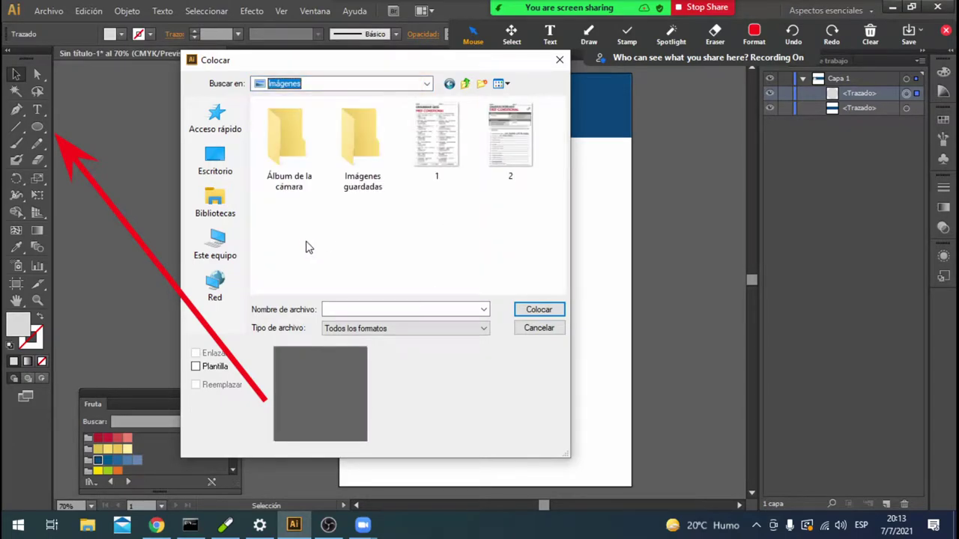
{"action": "left_click", "coordinate": [428, 84]}
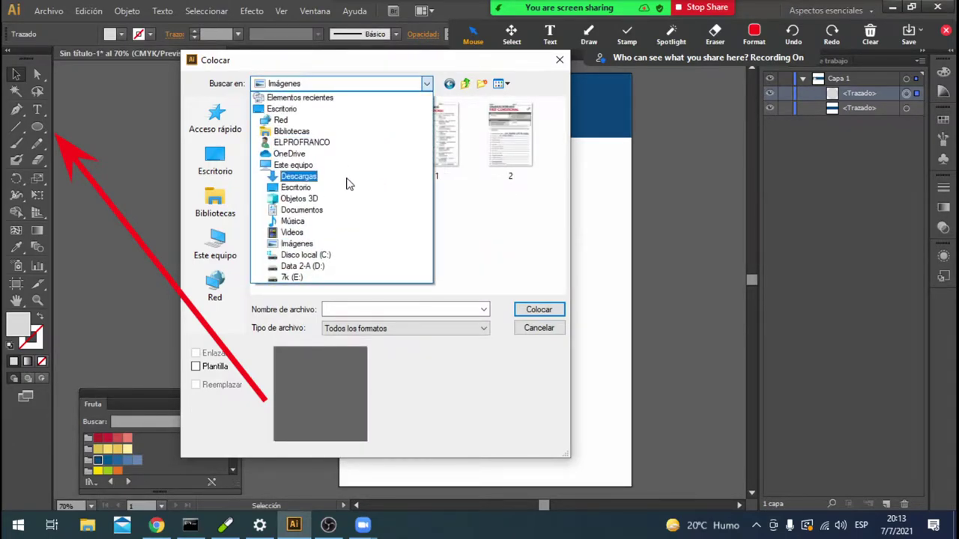
{"action": "left_click", "coordinate": [349, 181]}
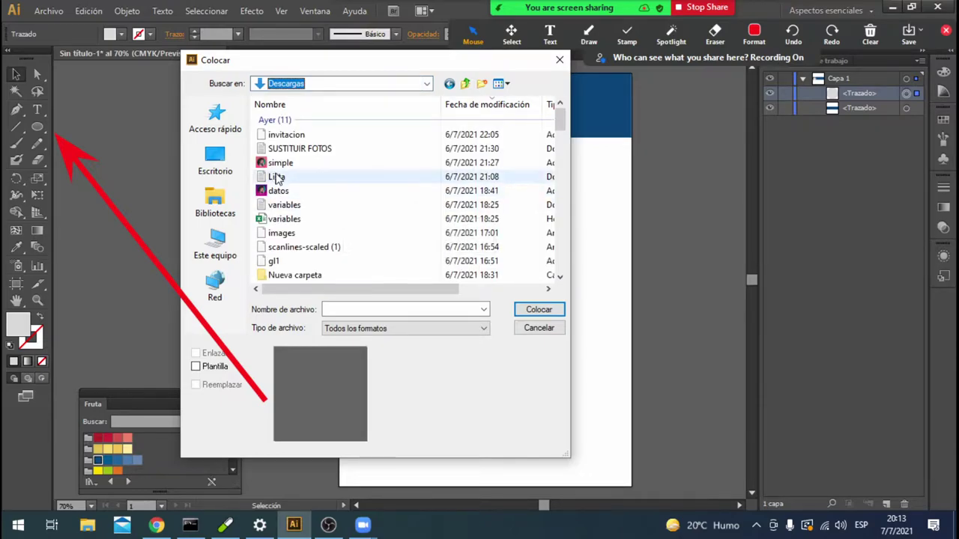
{"action": "scroll", "coordinate": [278, 181], "scroll_direction": "down", "scroll_amount": 2}
{"action": "scroll", "coordinate": [296, 198], "scroll_direction": "down", "scroll_amount": 3}
{"action": "scroll", "coordinate": [315, 217], "scroll_direction": "down", "scroll_amount": 2}
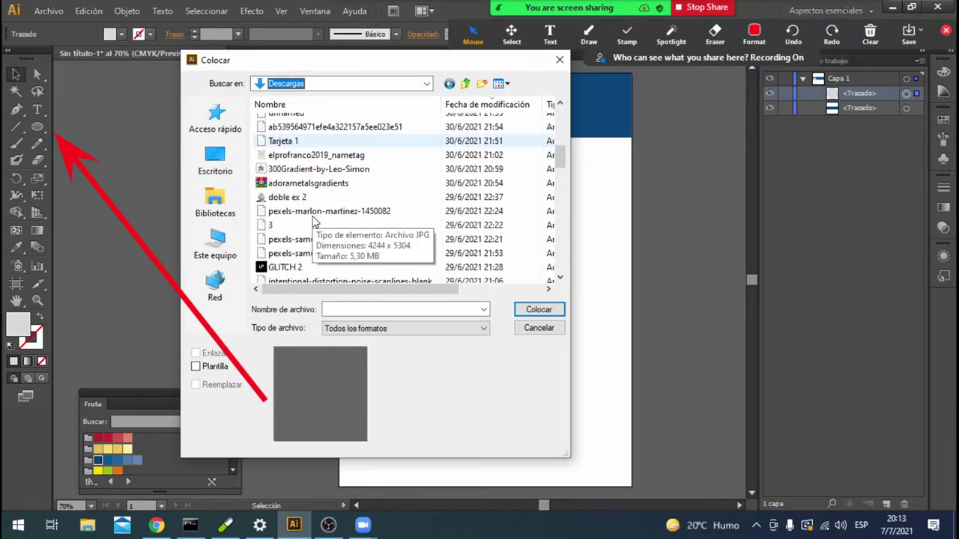
{"action": "scroll", "coordinate": [313, 219], "scroll_direction": "down", "scroll_amount": 1}
{"action": "scroll", "coordinate": [313, 218], "scroll_direction": "down", "scroll_amount": 2}
{"action": "scroll", "coordinate": [313, 219], "scroll_direction": "down", "scroll_amount": 2}
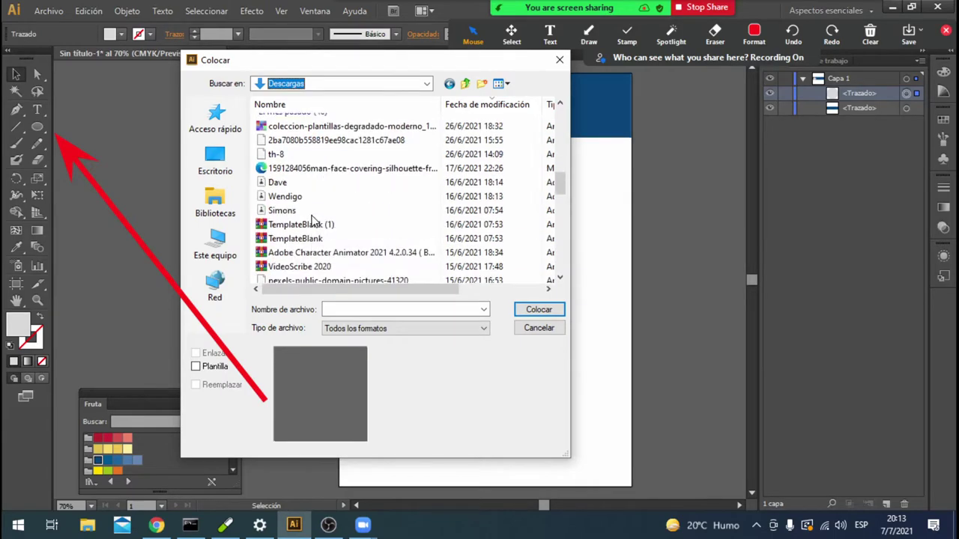
{"action": "scroll", "coordinate": [313, 219], "scroll_direction": "down", "scroll_amount": 1}
{"action": "scroll", "coordinate": [313, 218], "scroll_direction": "down", "scroll_amount": 2}
{"action": "scroll", "coordinate": [313, 218], "scroll_direction": "down", "scroll_amount": 2}
{"action": "scroll", "coordinate": [313, 219], "scroll_direction": "down", "scroll_amount": 1}
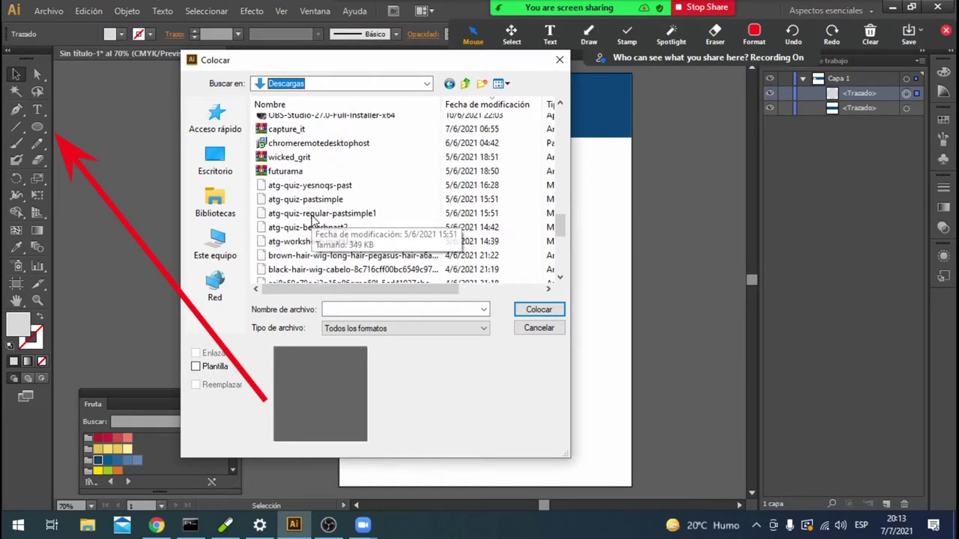
{"action": "scroll", "coordinate": [313, 219], "scroll_direction": "down", "scroll_amount": 3}
{"action": "scroll", "coordinate": [313, 218], "scroll_direction": "down", "scroll_amount": 1}
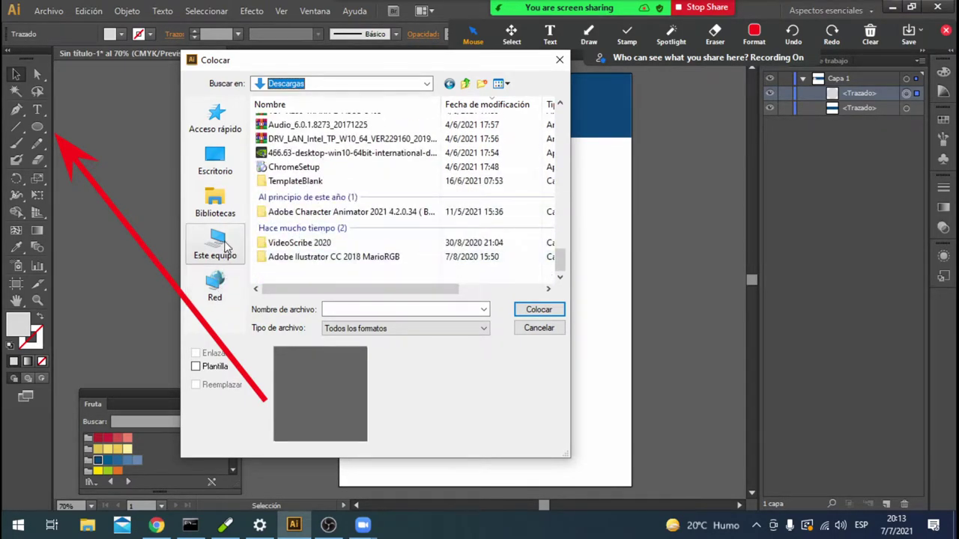
Go to D:\Imagenes\STOCK\Varias and place PELIROJA.png as a linked image.
{"action": "left_click", "coordinate": [232, 247]}
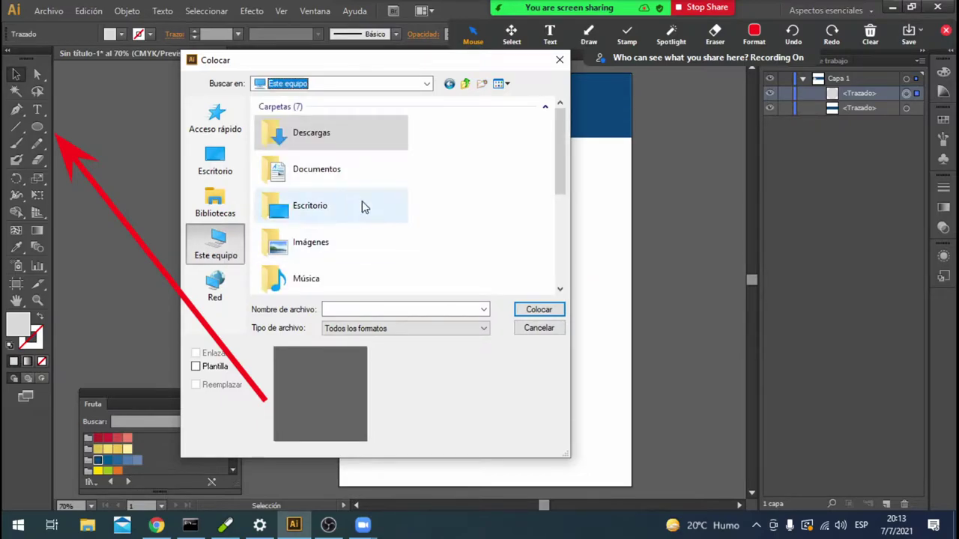
{"action": "scroll", "coordinate": [361, 201], "scroll_direction": "down", "scroll_amount": 3}
{"action": "double_click", "coordinate": [351, 229]}
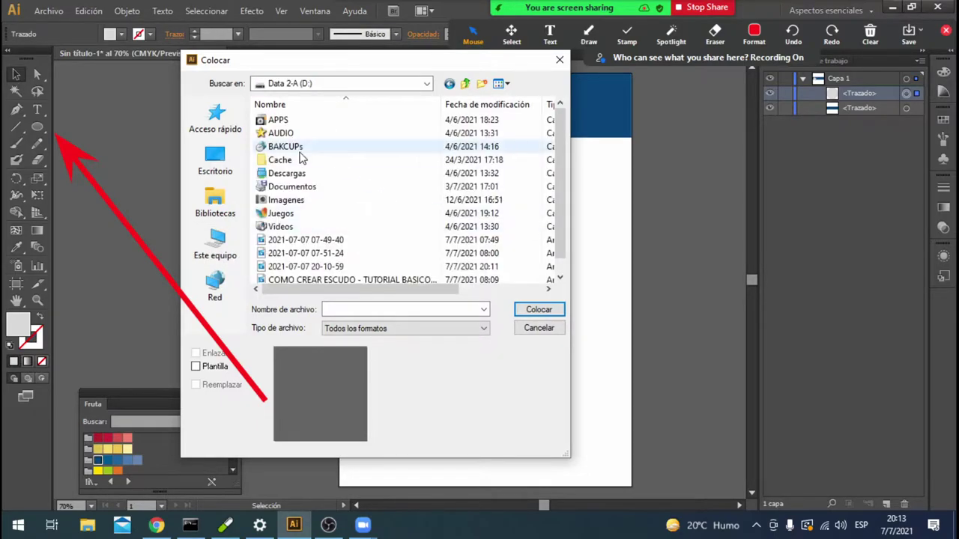
{"action": "double_click", "coordinate": [285, 200]}
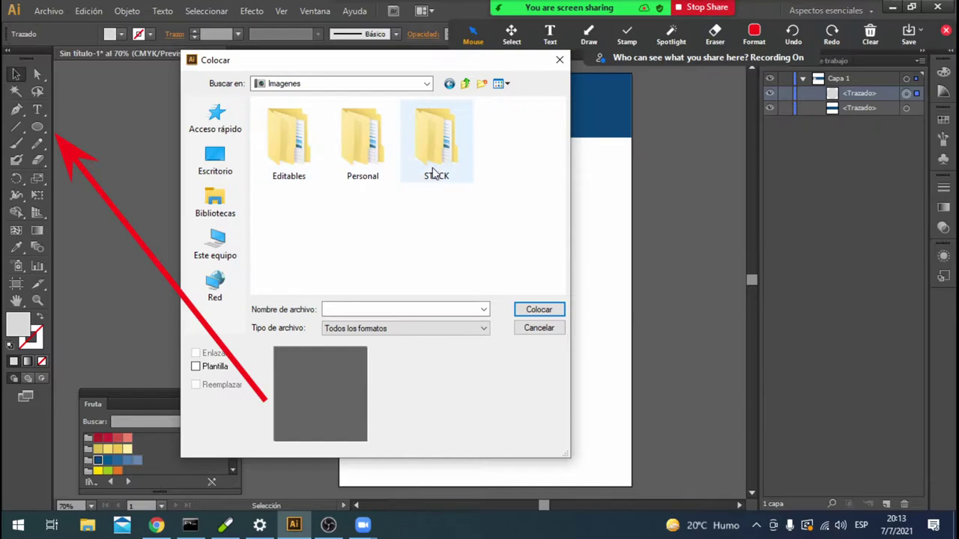
{"action": "left_click", "coordinate": [418, 166]}
{"action": "double_click", "coordinate": [419, 169]}
{"action": "scroll", "coordinate": [315, 225], "scroll_direction": "down", "scroll_amount": 2}
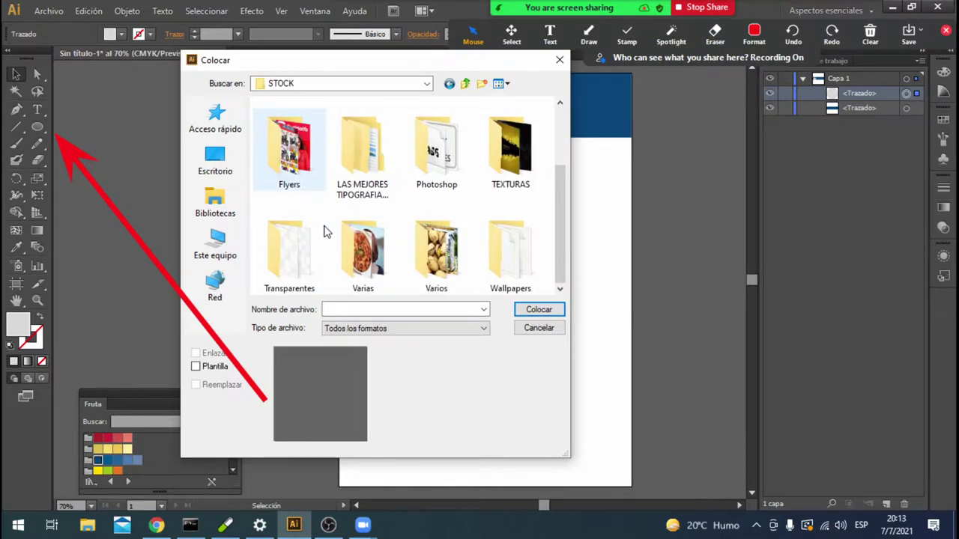
{"action": "double_click", "coordinate": [355, 247]}
{"action": "scroll", "coordinate": [355, 246], "scroll_direction": "down", "scroll_amount": 2}
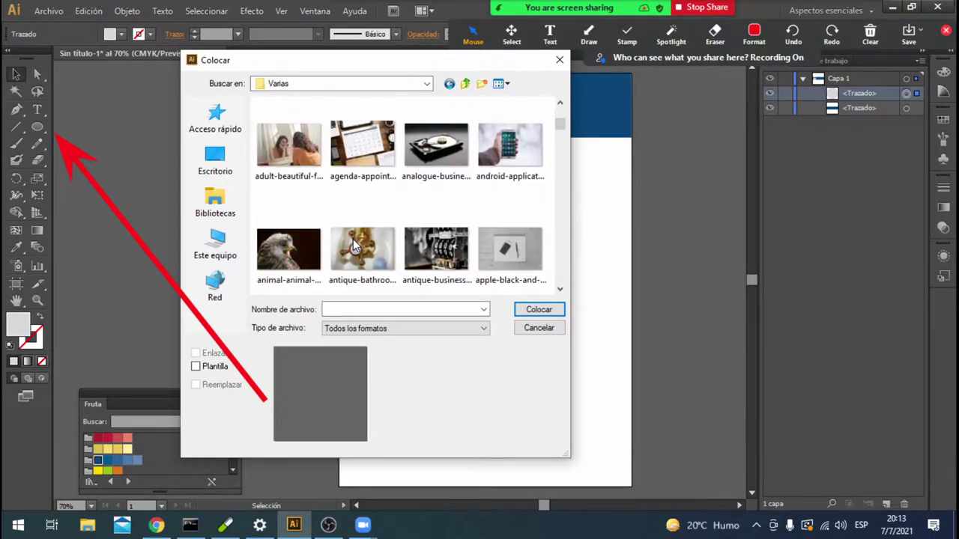
{"action": "scroll", "coordinate": [355, 246], "scroll_direction": "down", "scroll_amount": 2}
{"action": "scroll", "coordinate": [355, 247], "scroll_direction": "down", "scroll_amount": 2}
{"action": "scroll", "coordinate": [355, 246], "scroll_direction": "down", "scroll_amount": 2}
{"action": "scroll", "coordinate": [353, 239], "scroll_direction": "down", "scroll_amount": 2}
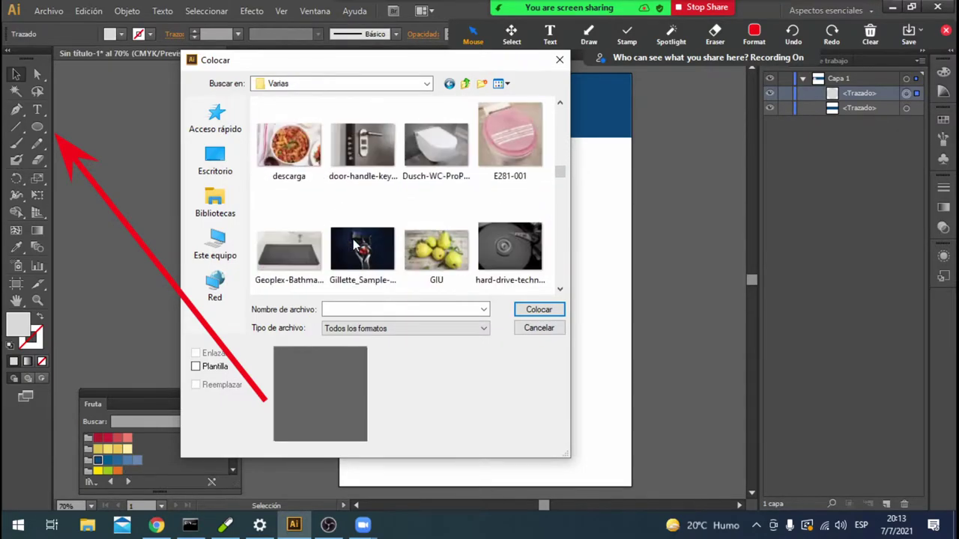
{"action": "scroll", "coordinate": [353, 239], "scroll_direction": "down", "scroll_amount": 2}
{"action": "scroll", "coordinate": [353, 239], "scroll_direction": "down", "scroll_amount": 2}
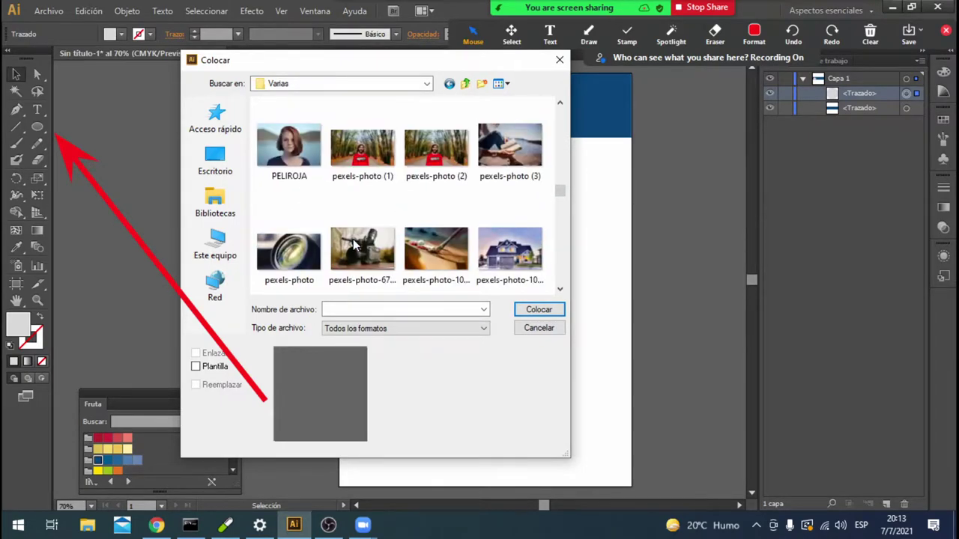
{"action": "double_click", "coordinate": [311, 163]}
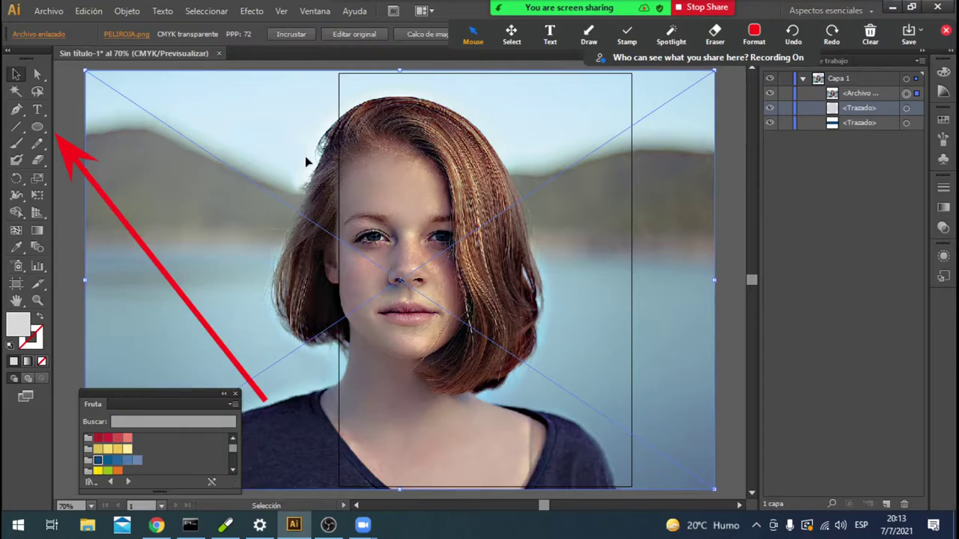
Scale the PELIROJA photo down to 297 × 294 and move it over the header's left end.
{"action": "left_click_drag", "start_coordinate": [712, 490], "coordinate": [319, 277]}
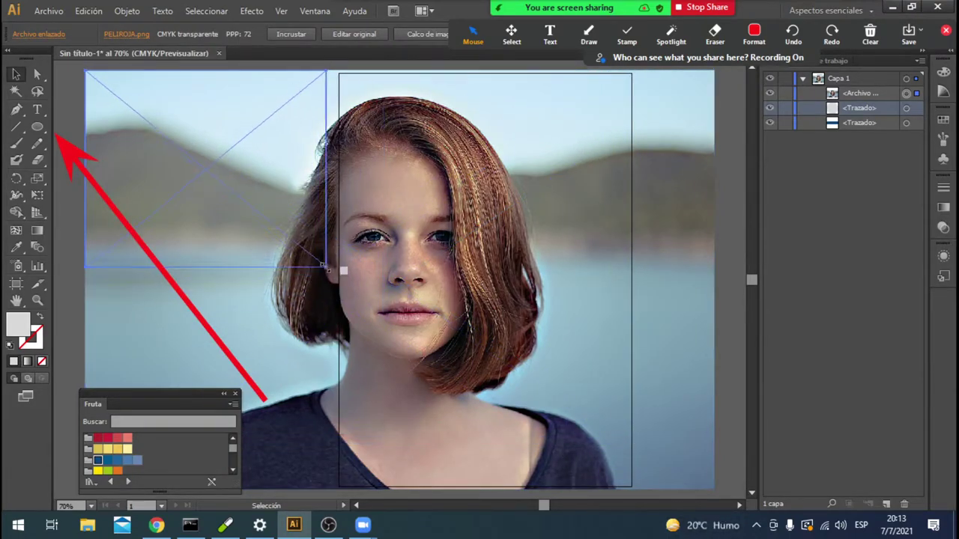
{"action": "left_click_drag", "start_coordinate": [319, 277], "coordinate": [324, 263]}
{"action": "left_click_drag", "start_coordinate": [251, 240], "coordinate": [498, 292]}
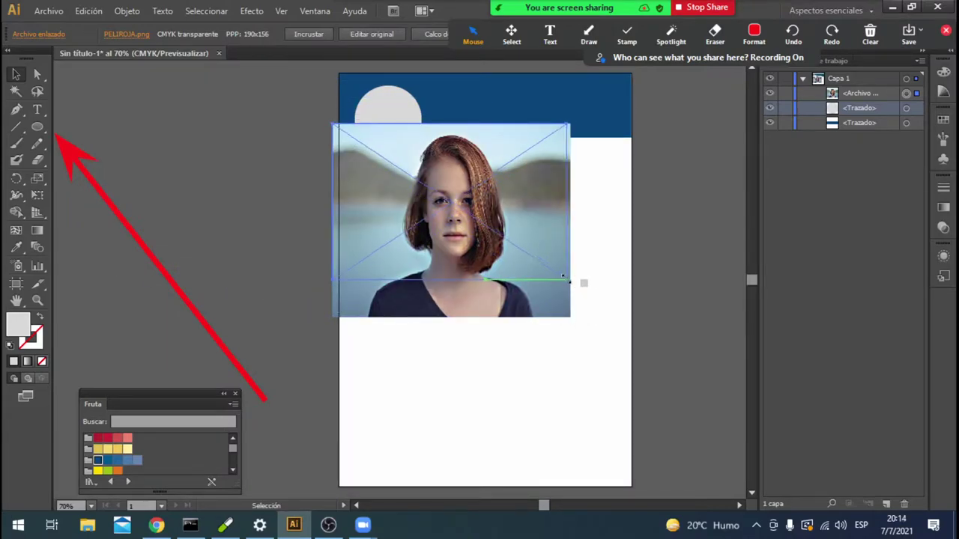
{"action": "mouse_move", "coordinate": [570, 317]}
{"action": "left_mouse_down"}
{"action": "mouse_move", "coordinate": [570, 279]}
{"action": "mouse_move", "coordinate": [484, 243]}
{"action": "mouse_move", "coordinate": [482, 226]}
{"action": "left_mouse_up"}
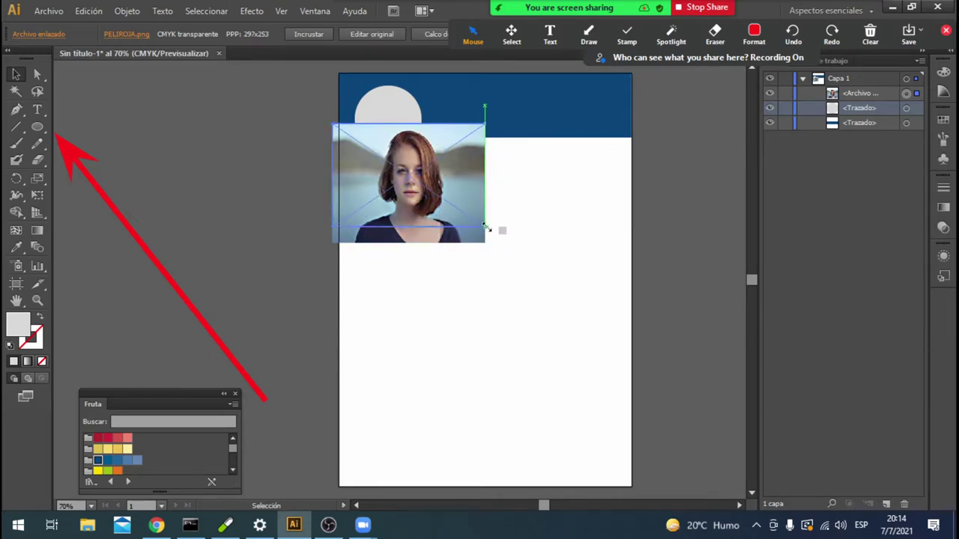
{"action": "left_click_drag", "start_coordinate": [423, 210], "coordinate": [402, 159]}
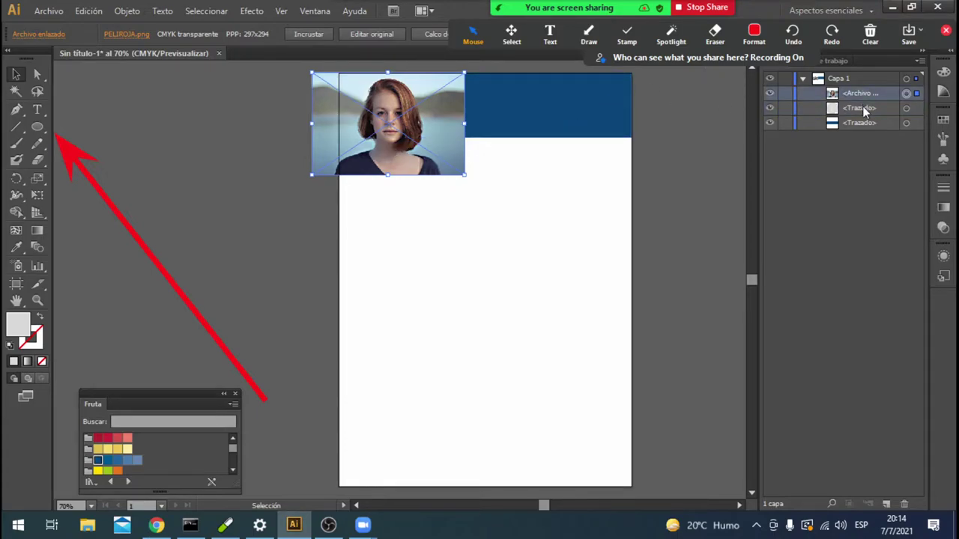
Draw Zoom annotation arrows pointing at the image layer and the path layers.
{"action": "left_click", "coordinate": [588, 34]}
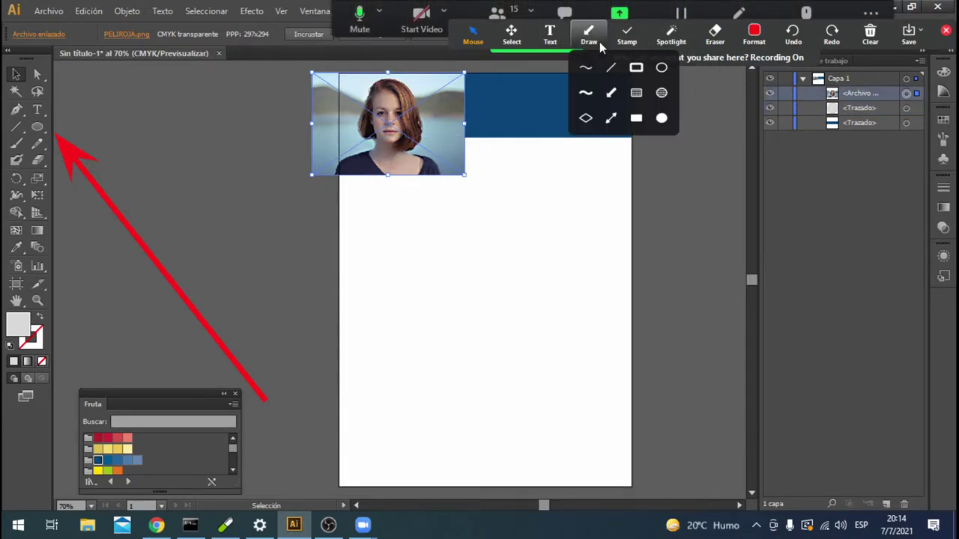
{"action": "left_click_drag", "start_coordinate": [672, 162], "coordinate": [796, 93]}
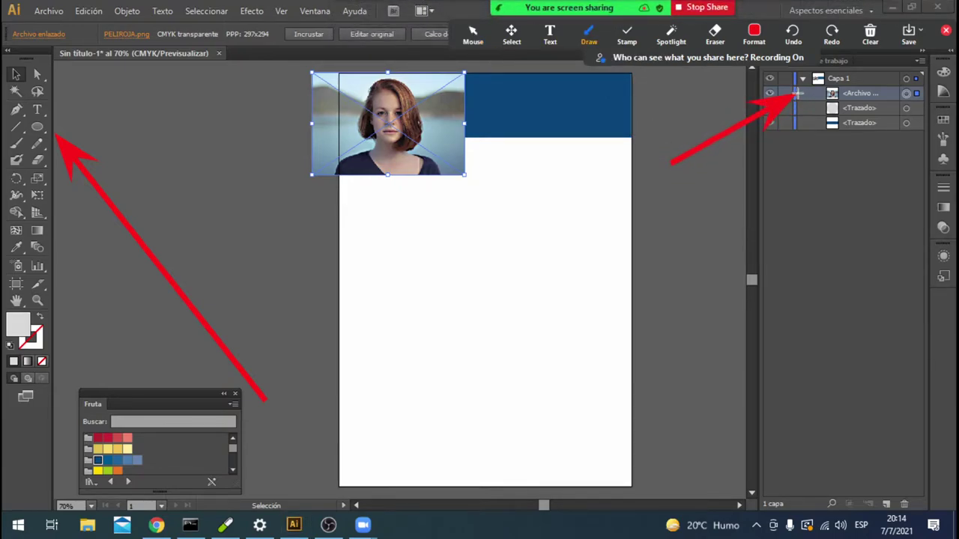
{"action": "left_click_drag", "start_coordinate": [700, 230], "coordinate": [798, 132]}
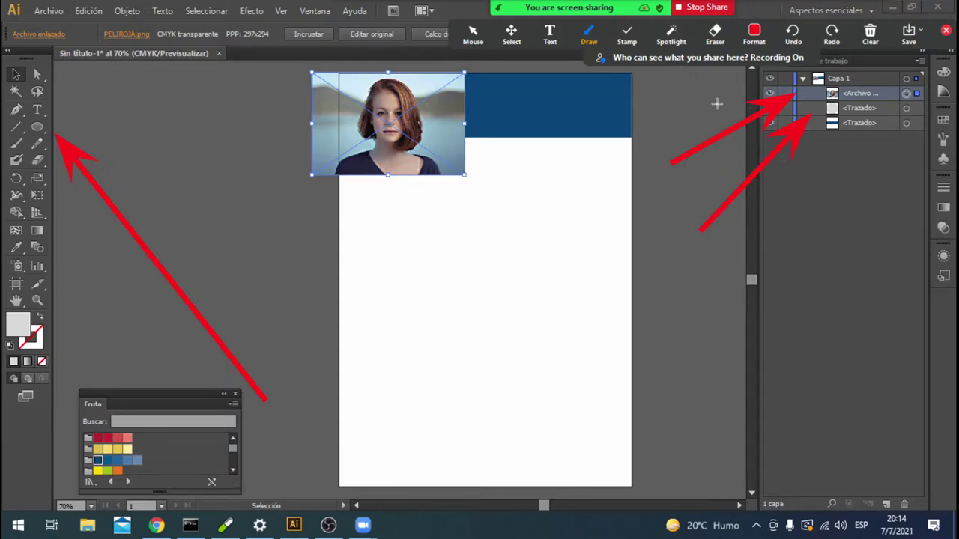
{"action": "left_click", "coordinate": [485, 34]}
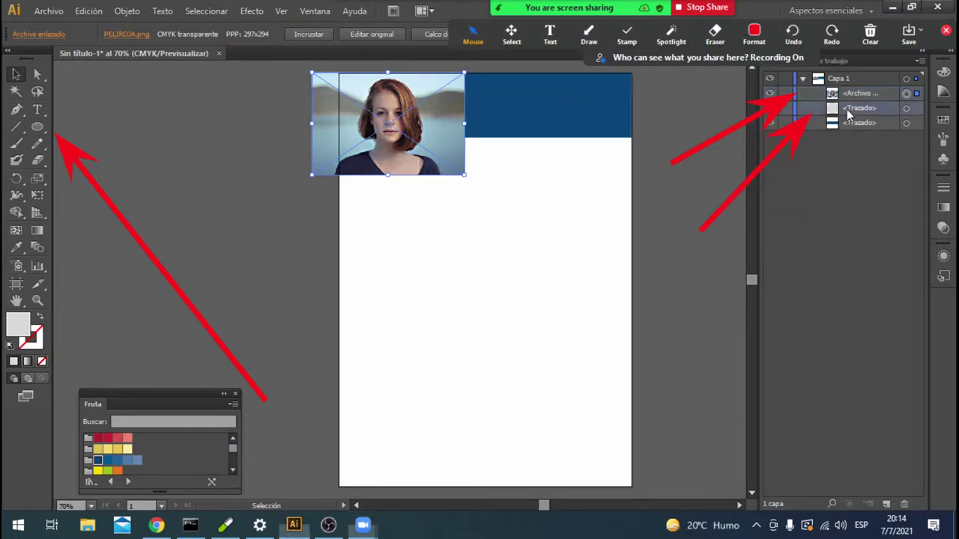
Drag the circle's <Trazado> layer above the <Archivo> photo layer, then deselect.
{"action": "mouse_move", "coordinate": [856, 109]}
{"action": "left_mouse_down"}
{"action": "mouse_move", "coordinate": [856, 85]}
{"action": "mouse_move", "coordinate": [859, 92]}
{"action": "left_mouse_up"}
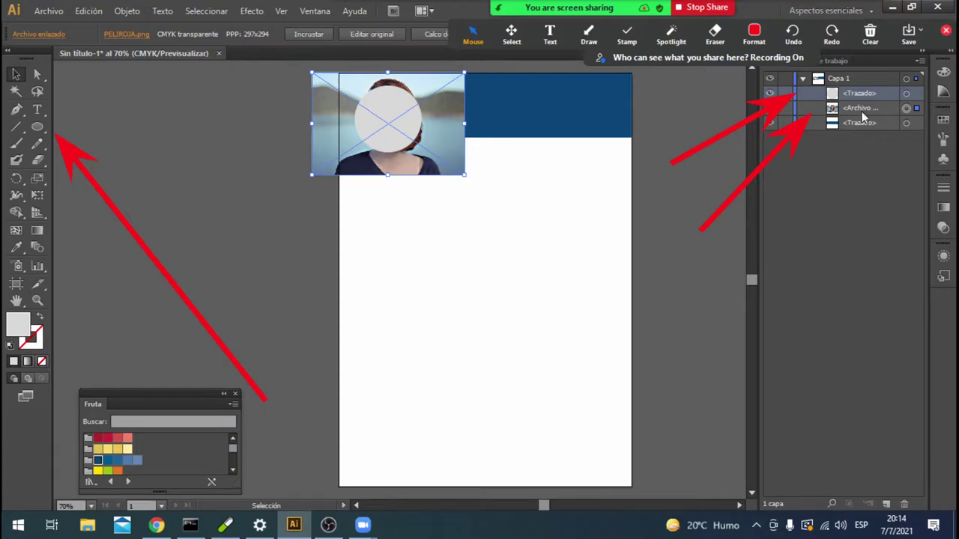
{"action": "left_click", "coordinate": [860, 110]}
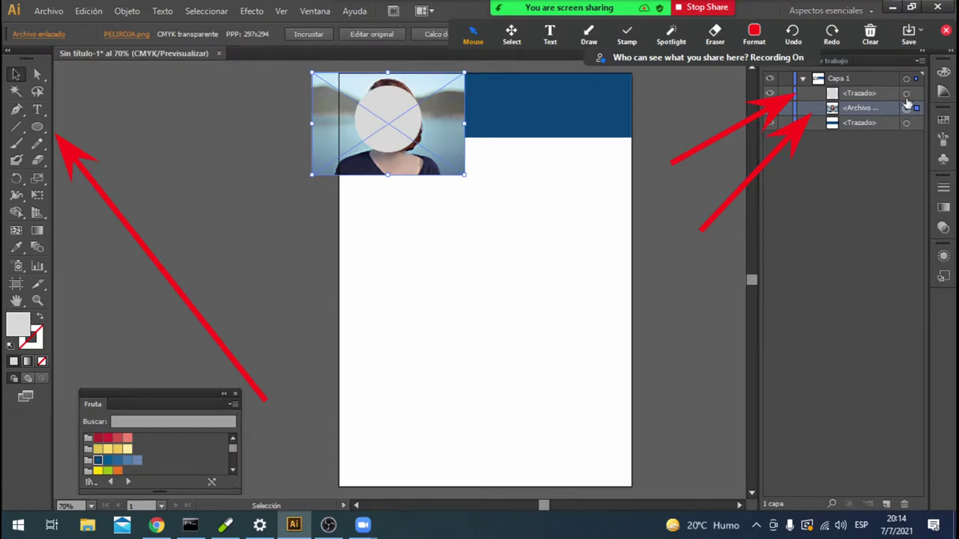
{"action": "left_click", "coordinate": [280, 74]}
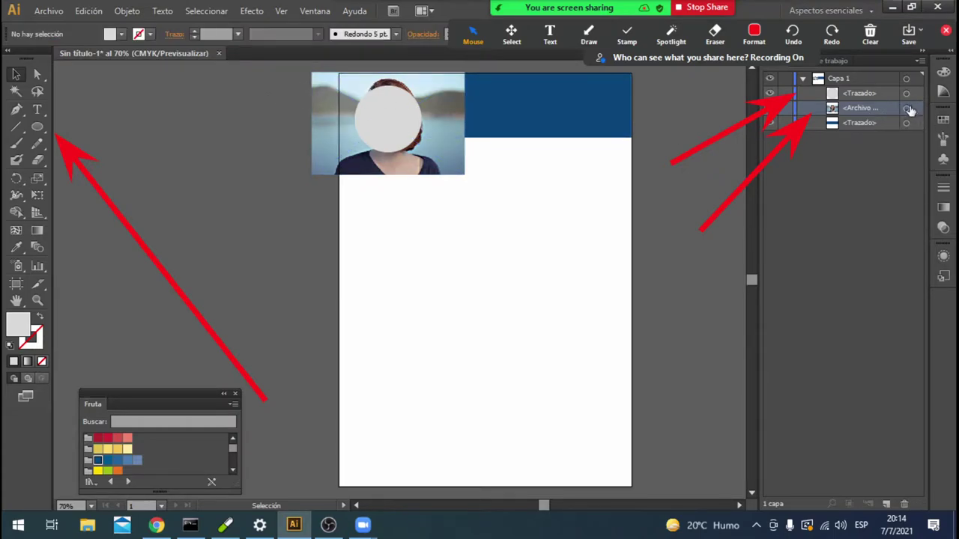
Select photo and circle in Capas and apply Objeto > Máscara de recorte > Crear.
{"action": "left_click", "coordinate": [907, 108]}
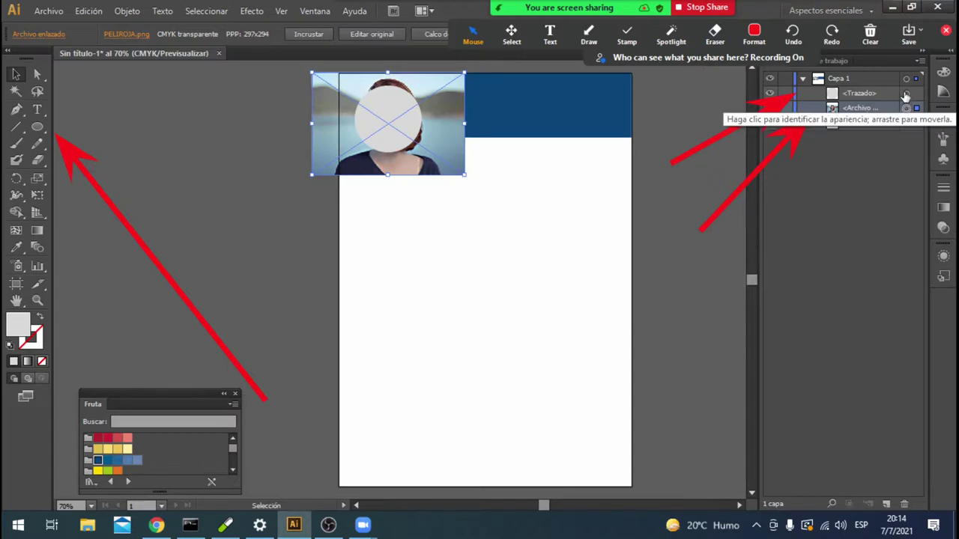
{"action": "left_click", "coordinate": [906, 93], "text": "shift"}
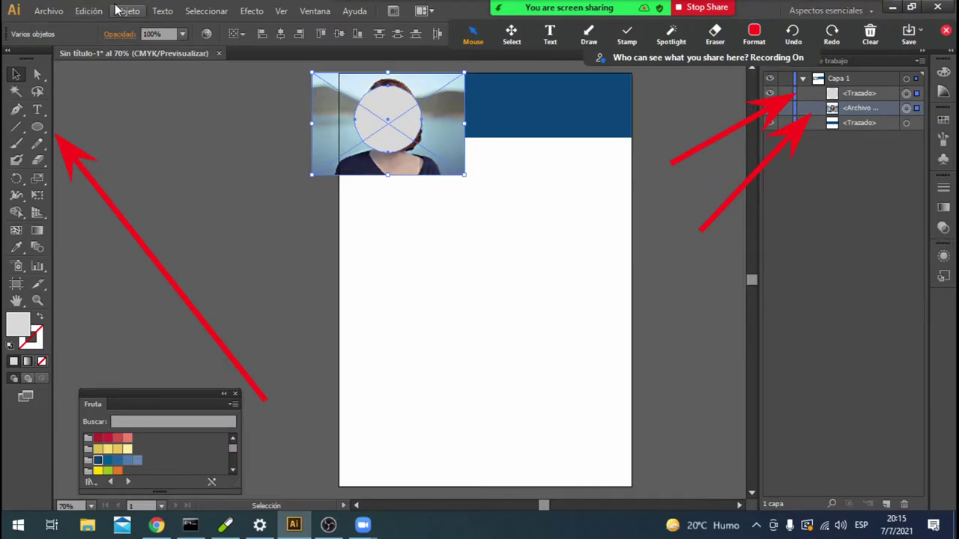
{"action": "left_click", "coordinate": [116, 9]}
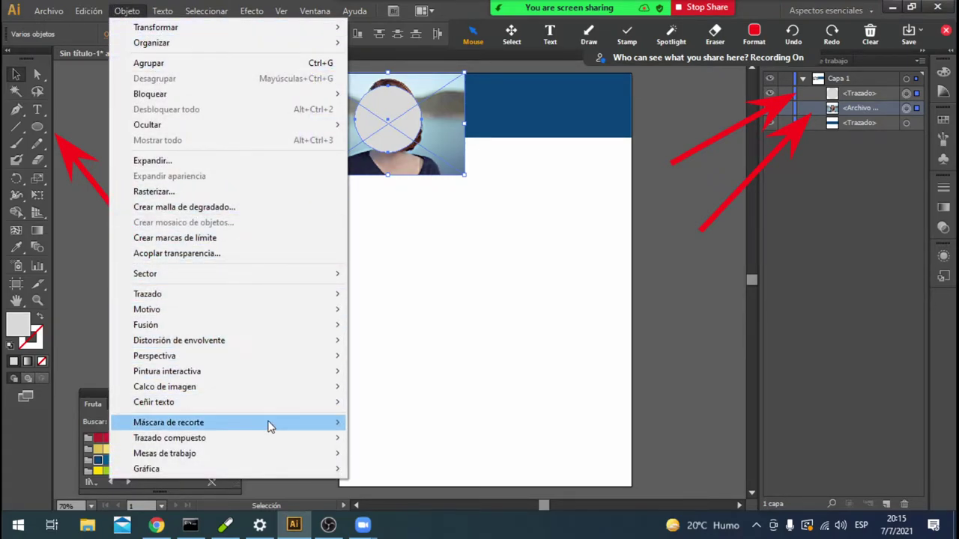
{"action": "mouse_move", "coordinate": [168, 422]}
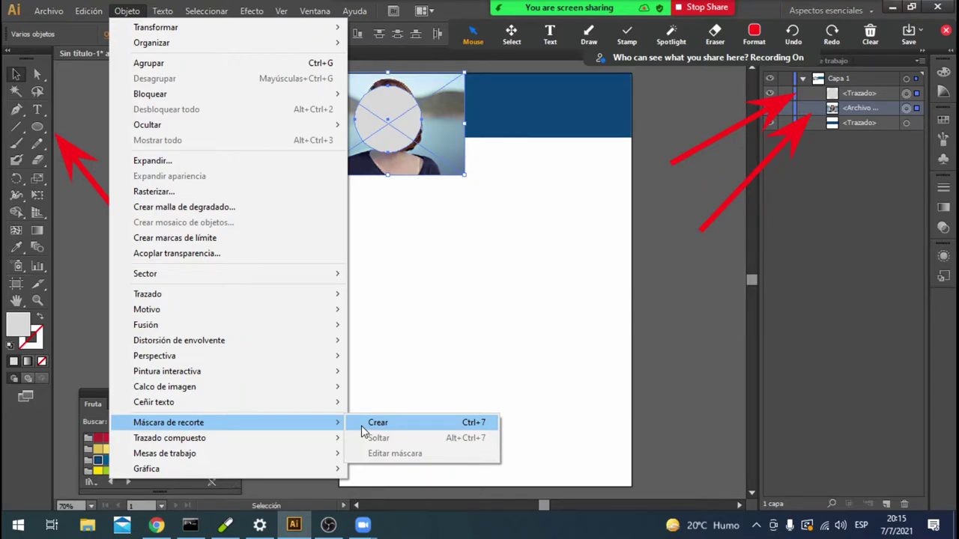
{"action": "left_click", "coordinate": [362, 424]}
{"action": "left_click", "coordinate": [399, 284]}
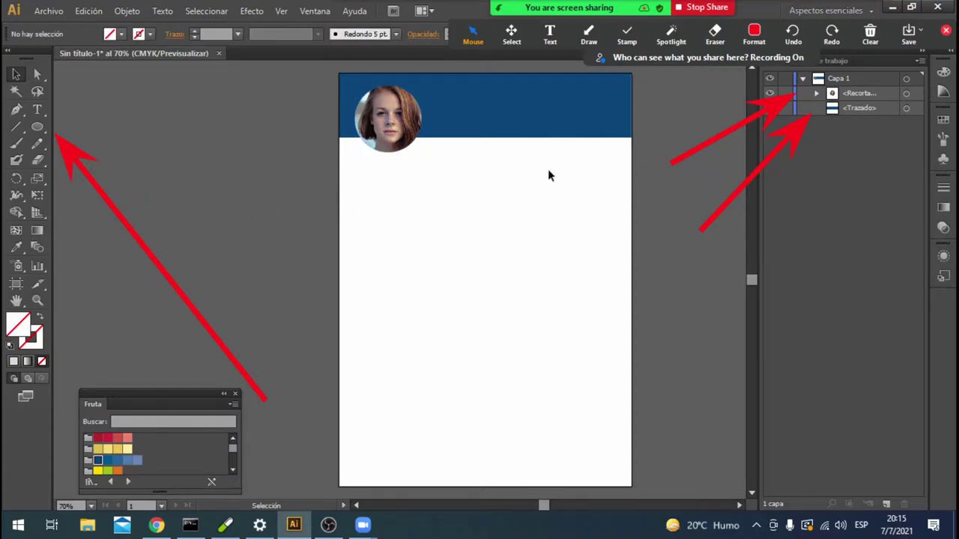
Click the header and round portrait, then remove Zoom annotations with Clear All Drawings.
{"action": "left_click", "coordinate": [767, 41]}
{"action": "left_click", "coordinate": [769, 45]}
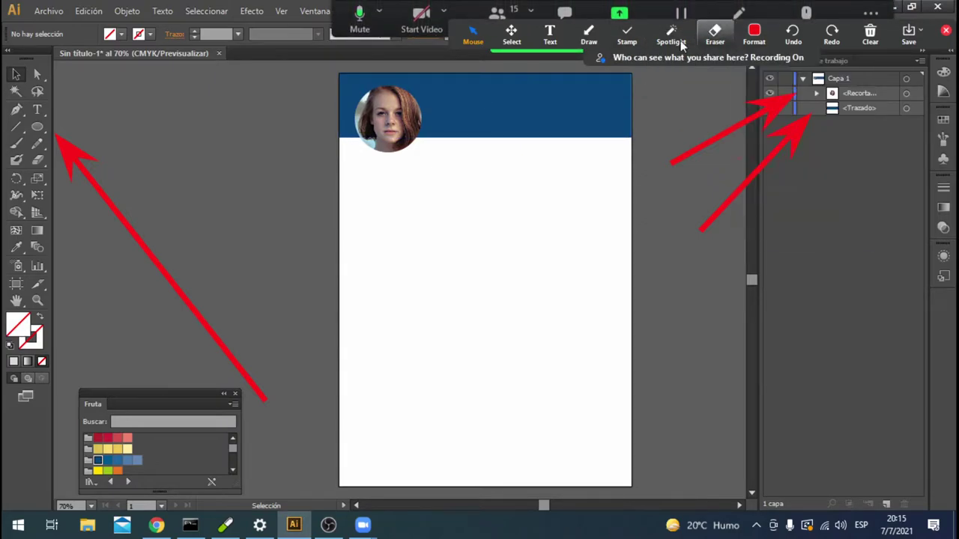
{"action": "left_click", "coordinate": [555, 123]}
{"action": "left_click", "coordinate": [403, 157]}
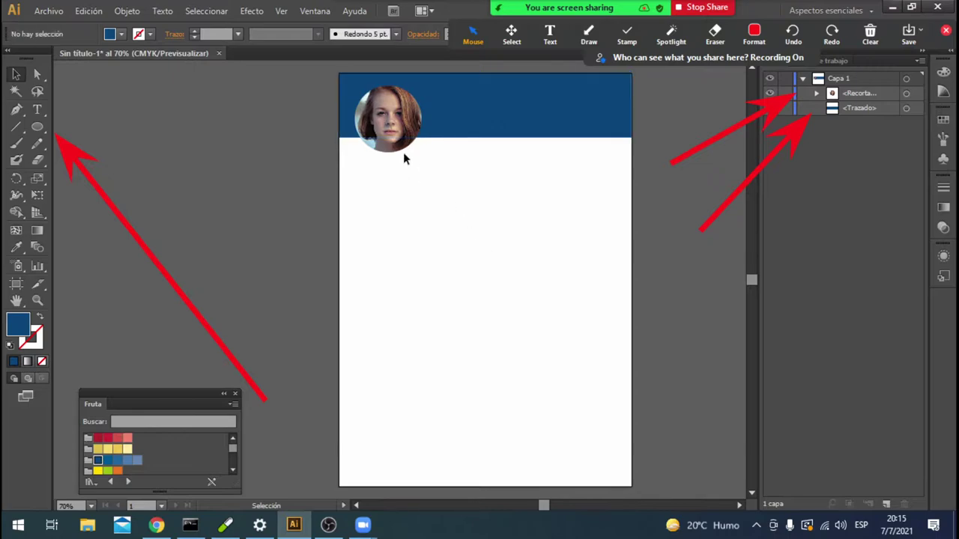
{"action": "left_click", "coordinate": [460, 260]}
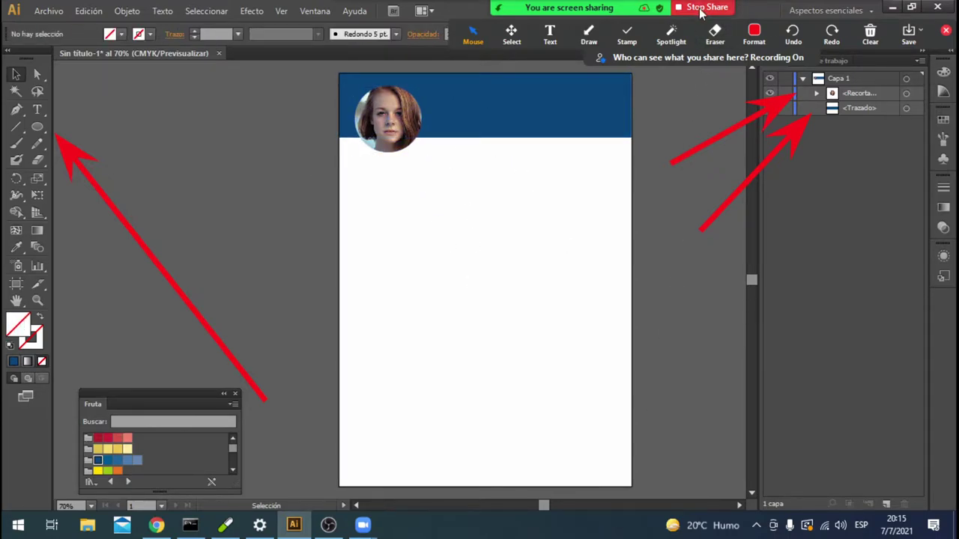
{"action": "left_click", "coordinate": [869, 34]}
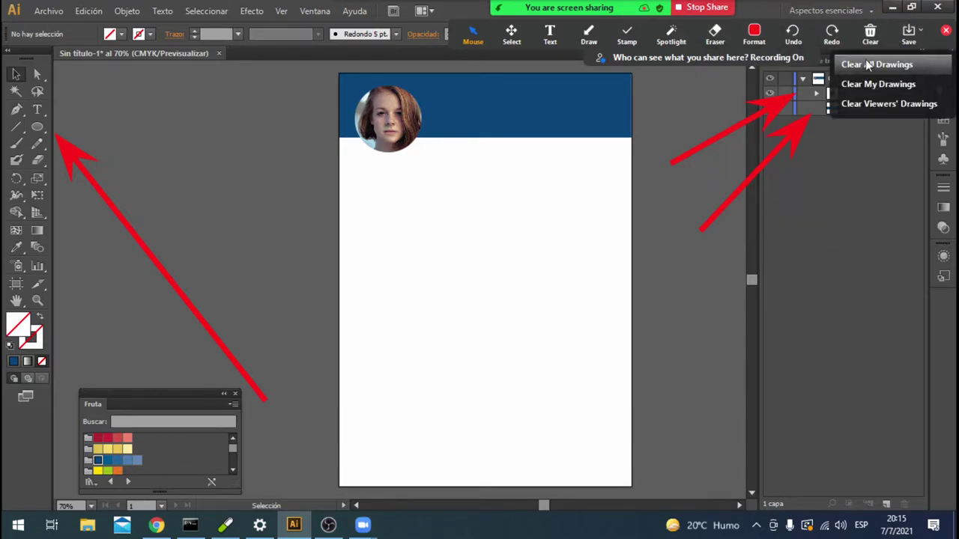
{"action": "left_click", "coordinate": [867, 63]}
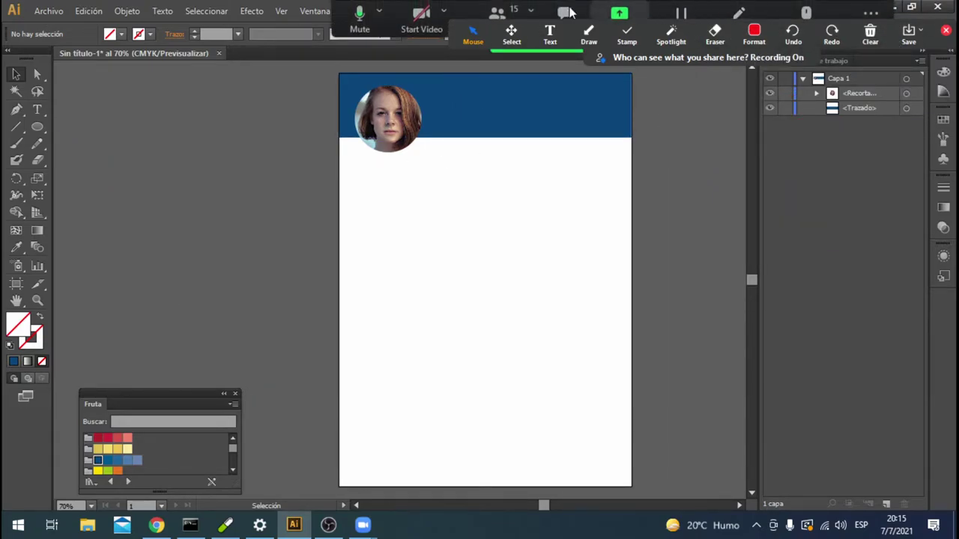
Open Zoom's participants list of 15 attendees twice, enlarging it, then close it.
{"action": "left_click", "coordinate": [498, 12]}
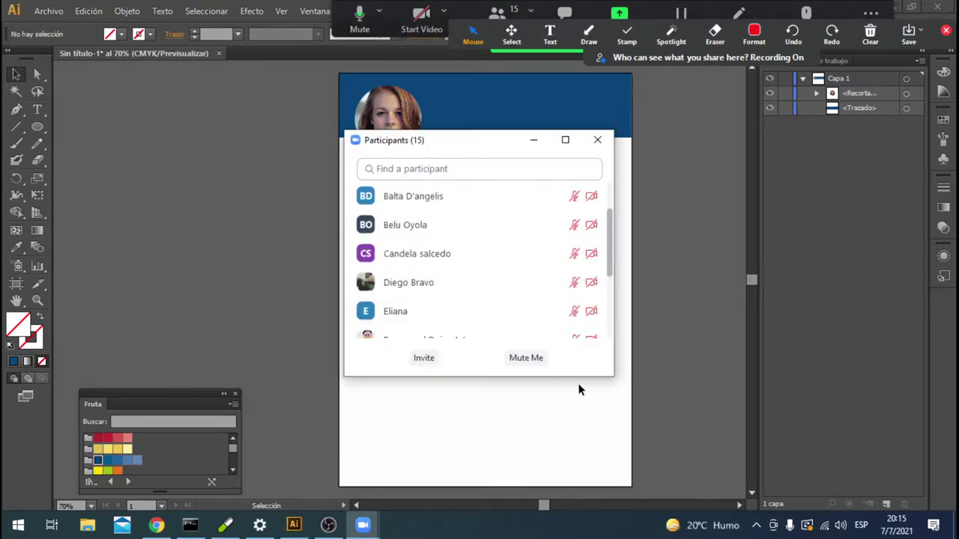
{"action": "mouse_move", "coordinate": [610, 381]}
{"action": "left_mouse_down"}
{"action": "mouse_move", "coordinate": [796, 495]}
{"action": "mouse_move", "coordinate": [640, 428]}
{"action": "left_mouse_up"}
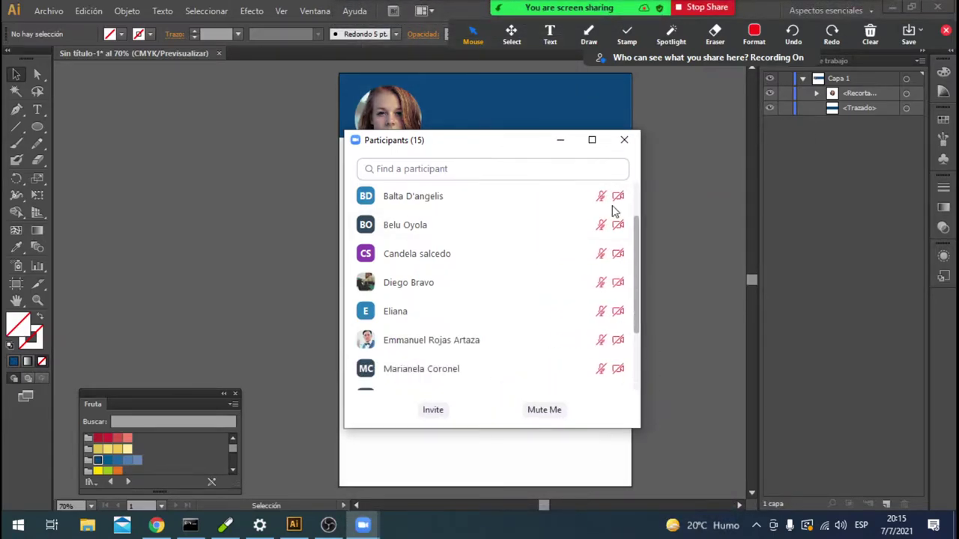
{"action": "left_click", "coordinate": [561, 140]}
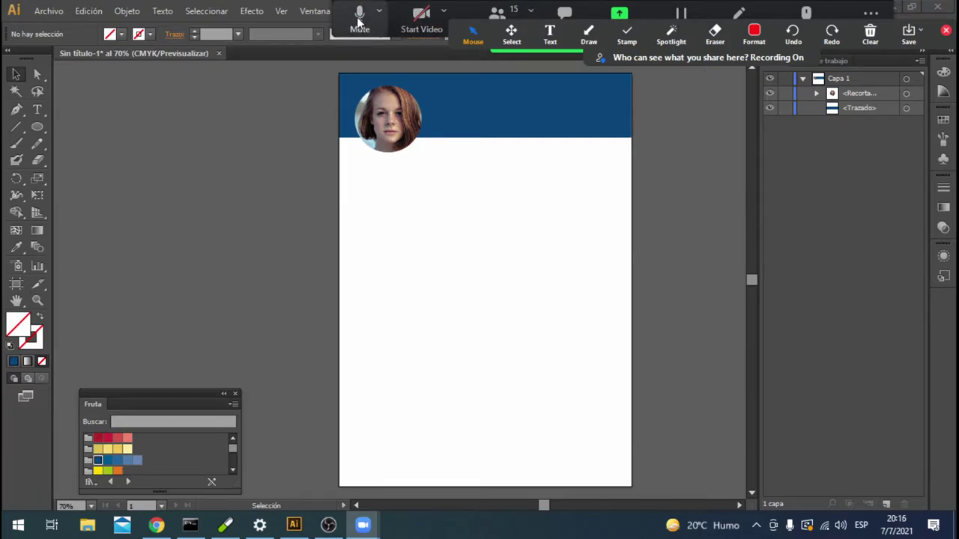
{"action": "left_click", "coordinate": [496, 15]}
{"action": "scroll", "coordinate": [626, 274], "scroll_direction": "up", "scroll_amount": 2}
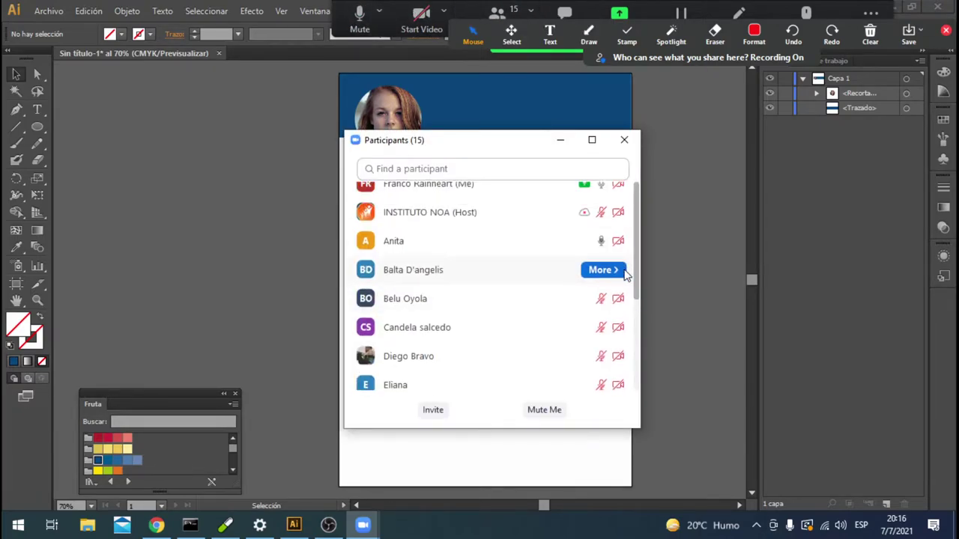
{"action": "left_click", "coordinate": [560, 139]}
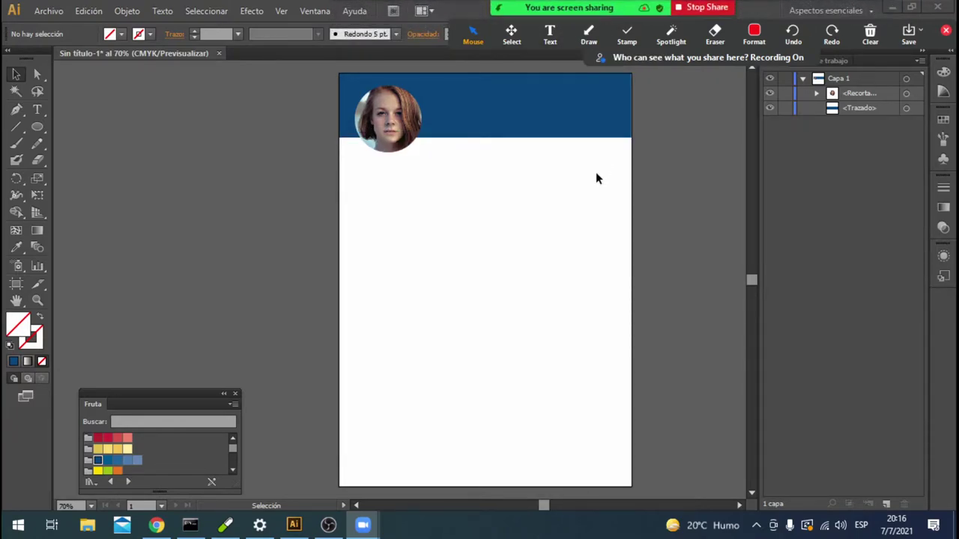
Undo the clipping mask with Ctrl+Z and switch back to the Selection tool.
{"action": "left_click", "coordinate": [515, 197]}
{"action": "key", "text": "ctrl+z"}
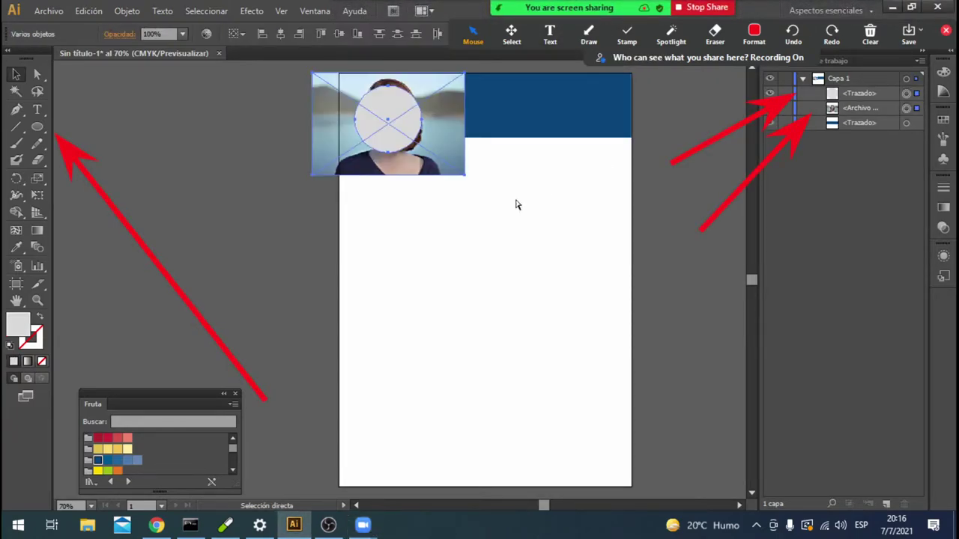
{"action": "key", "text": "v"}
{"action": "left_click", "coordinate": [561, 260]}
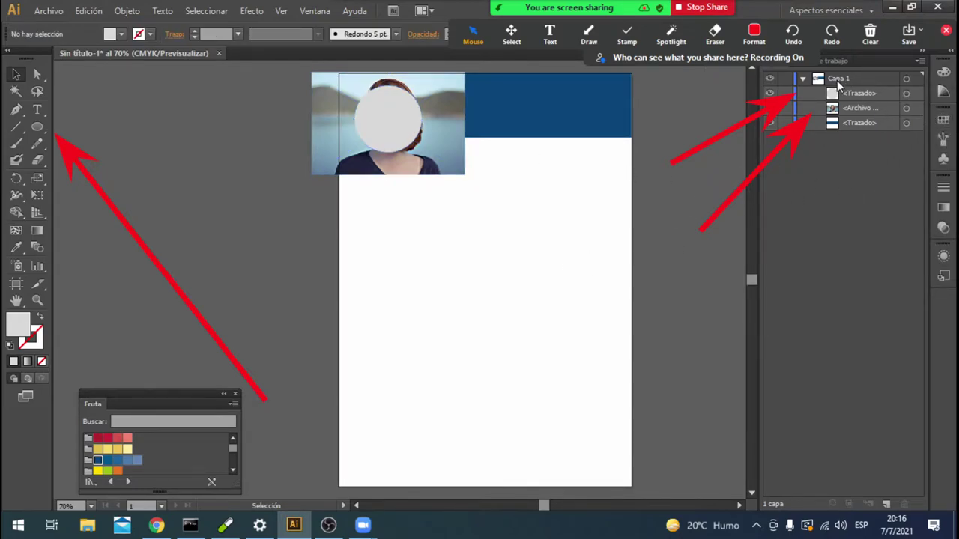
Select both the photo and grey circle layers together in the Capas panel.
{"action": "left_click", "coordinate": [314, 11]}
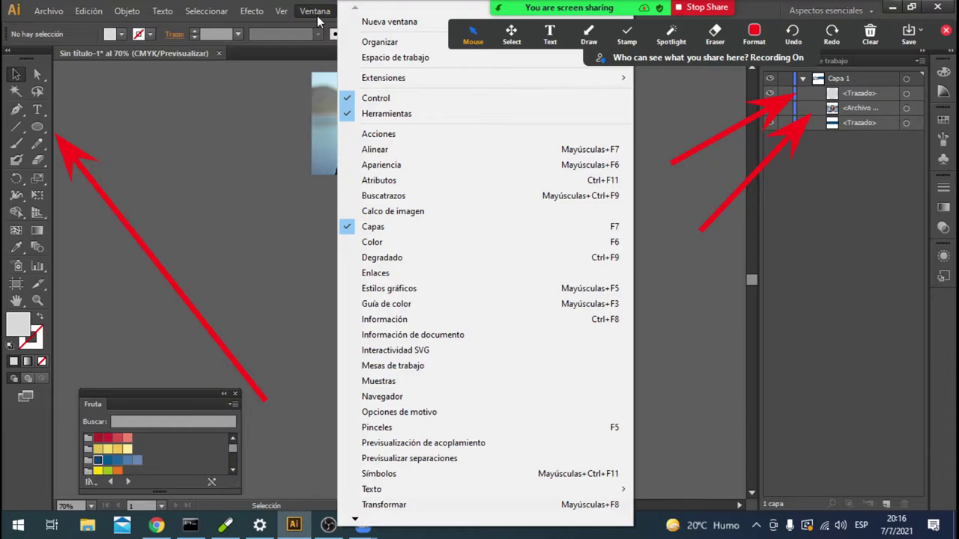
{"action": "left_click", "coordinate": [907, 109]}
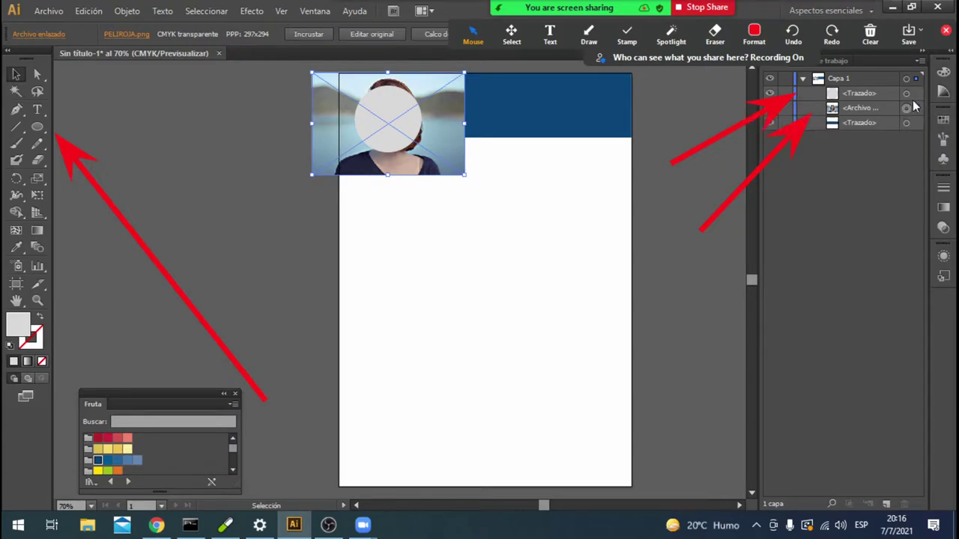
{"action": "left_click", "coordinate": [905, 93], "text": "shift"}
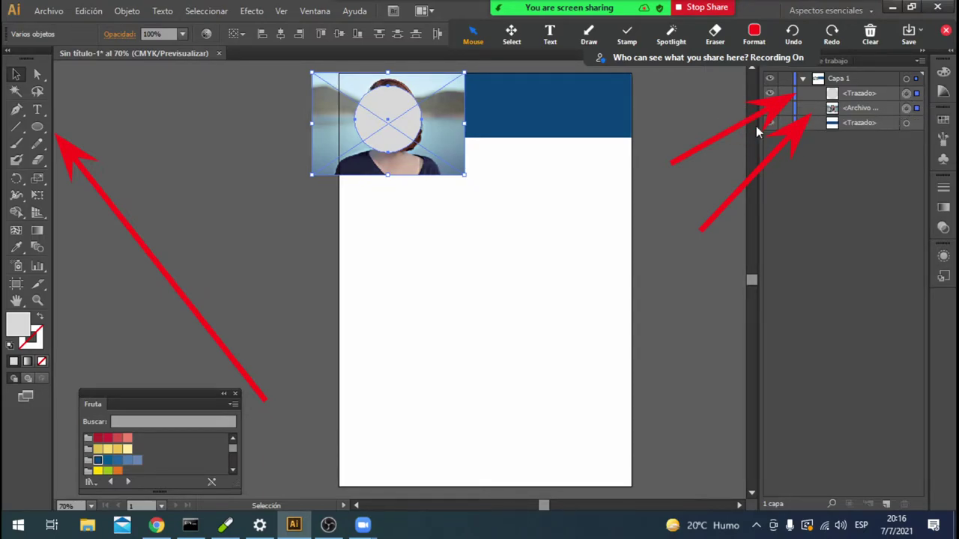
{"action": "left_click", "coordinate": [126, 11]}
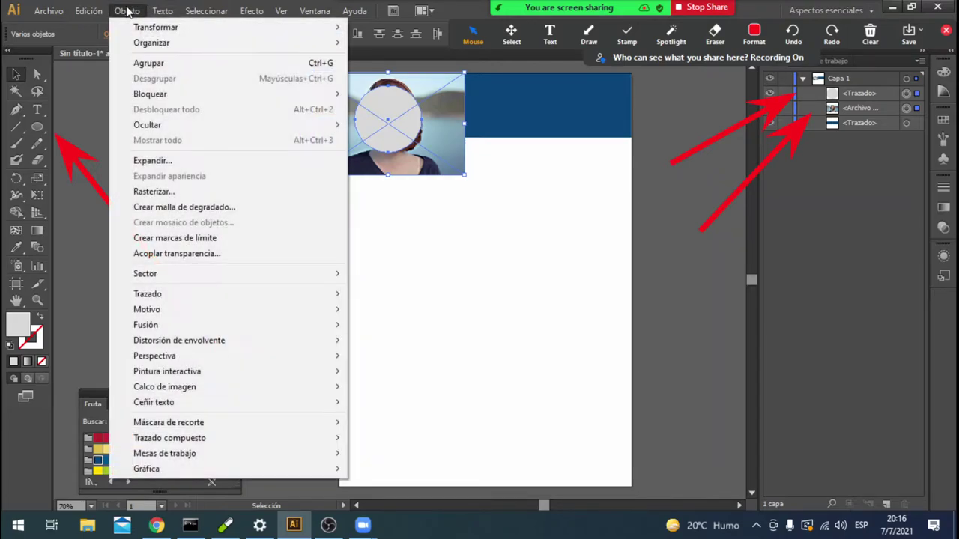
{"action": "mouse_move", "coordinate": [225, 423]}
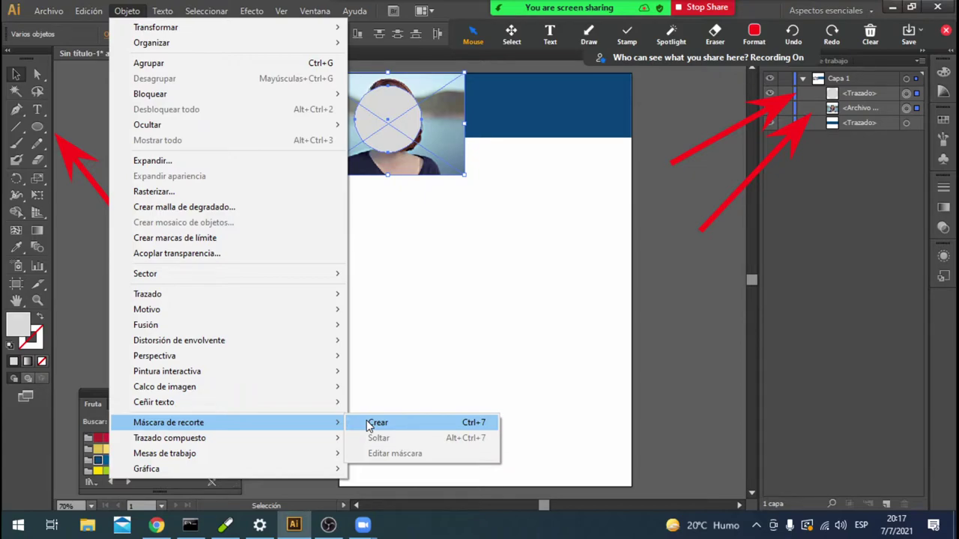
Reapply the clipping mask so the PELIROJA photo is a round portrait on the blue header.
{"action": "left_click", "coordinate": [374, 423]}
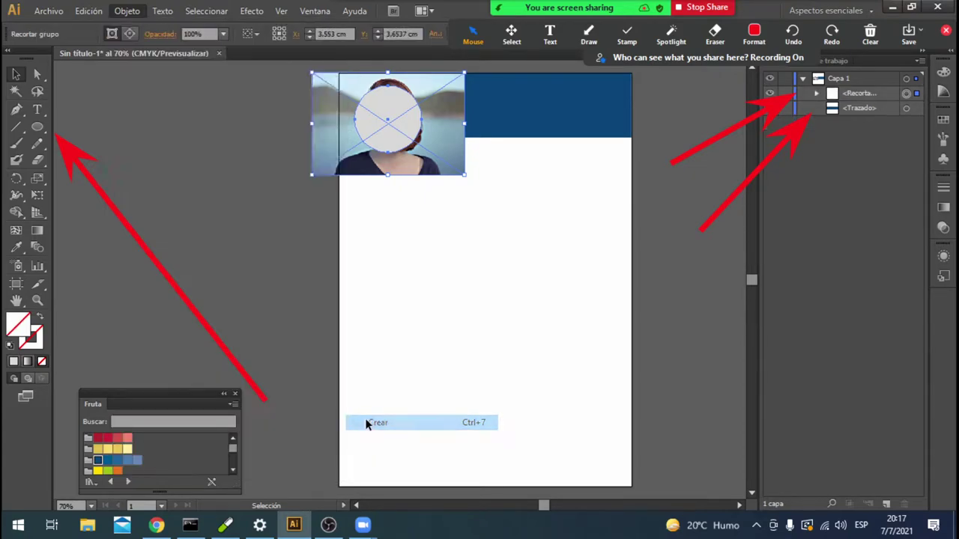
{"action": "left_click", "coordinate": [539, 307]}
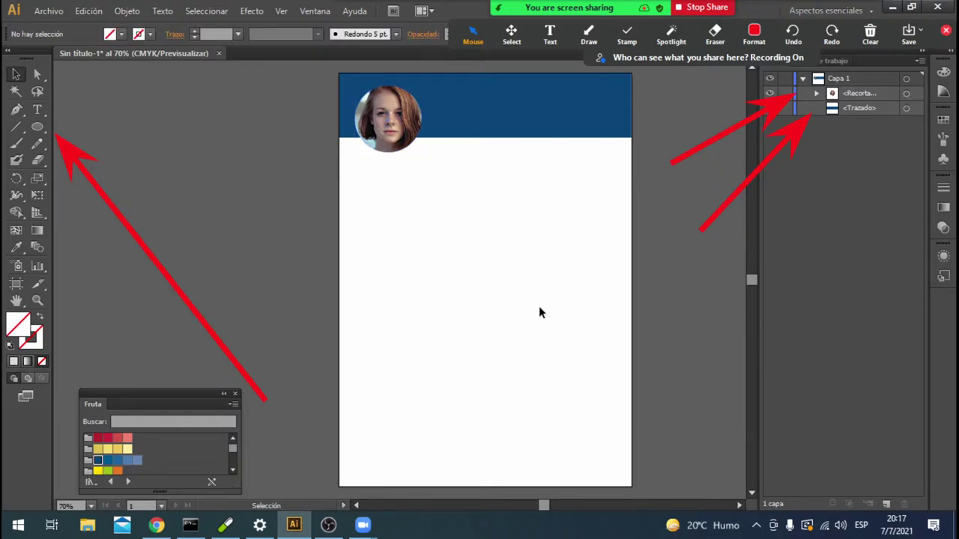
{"action": "left_click", "coordinate": [754, 33]}
{"action": "left_click", "coordinate": [754, 34]}
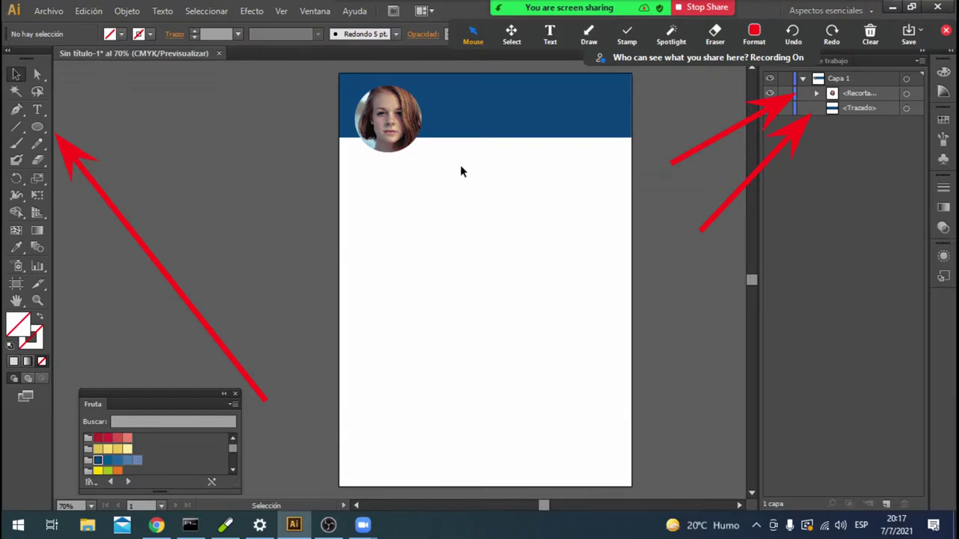
Undo the round crop, move the photo to the page centre, and set the grey circle above it.
{"action": "key", "text": "ctrl+z"}
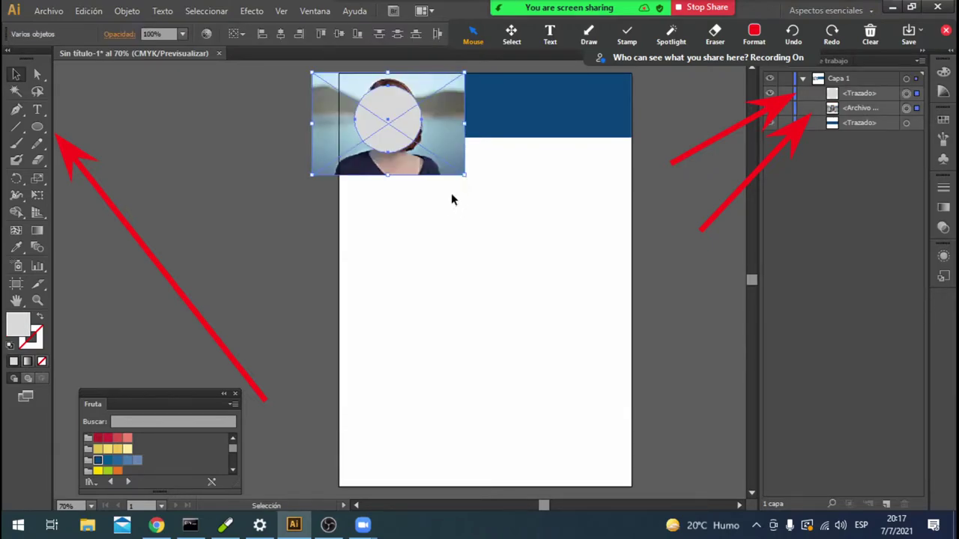
{"action": "left_click", "coordinate": [455, 203]}
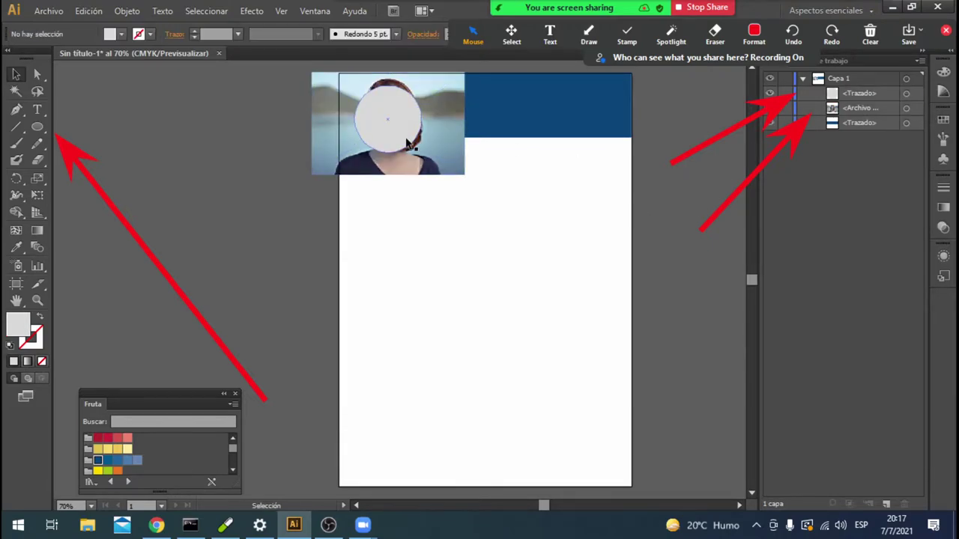
{"action": "left_click_drag", "start_coordinate": [426, 168], "coordinate": [497, 317]}
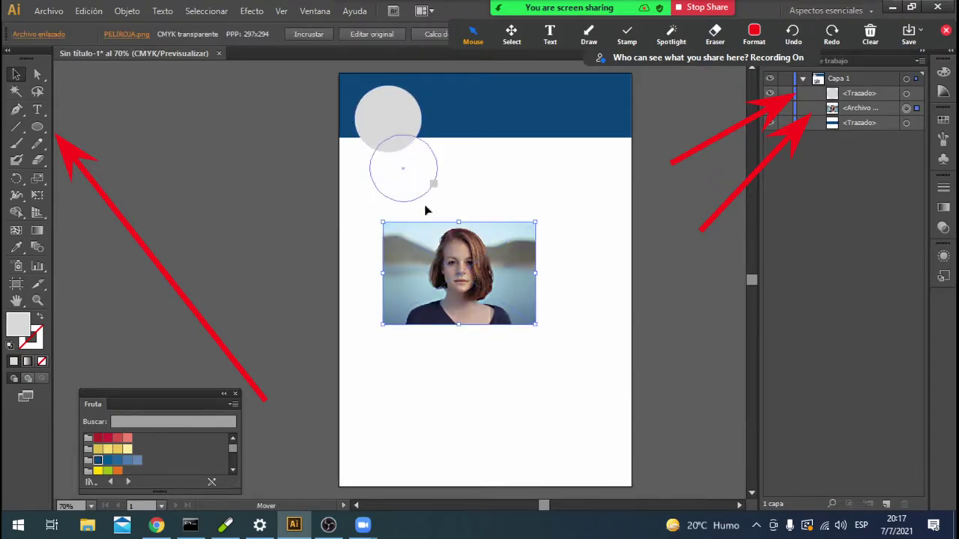
{"action": "mouse_move", "coordinate": [400, 128]}
{"action": "left_mouse_down"}
{"action": "mouse_move", "coordinate": [520, 199]}
{"action": "mouse_move", "coordinate": [458, 271]}
{"action": "left_mouse_up"}
Position the grey circle over the woman's face and make a first attempt at clipping the photo.
{"action": "left_click", "coordinate": [356, 200]}
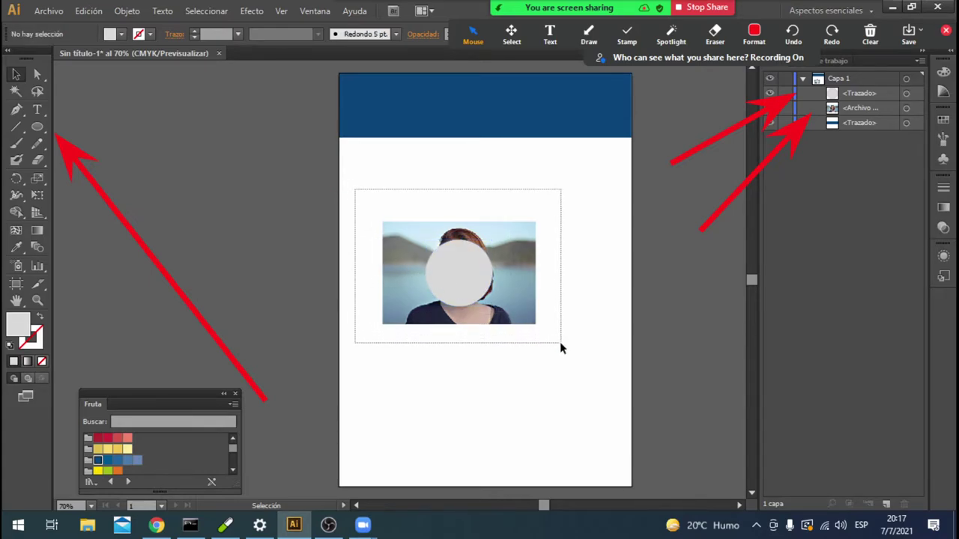
{"action": "left_click_drag", "start_coordinate": [360, 197], "coordinate": [561, 342]}
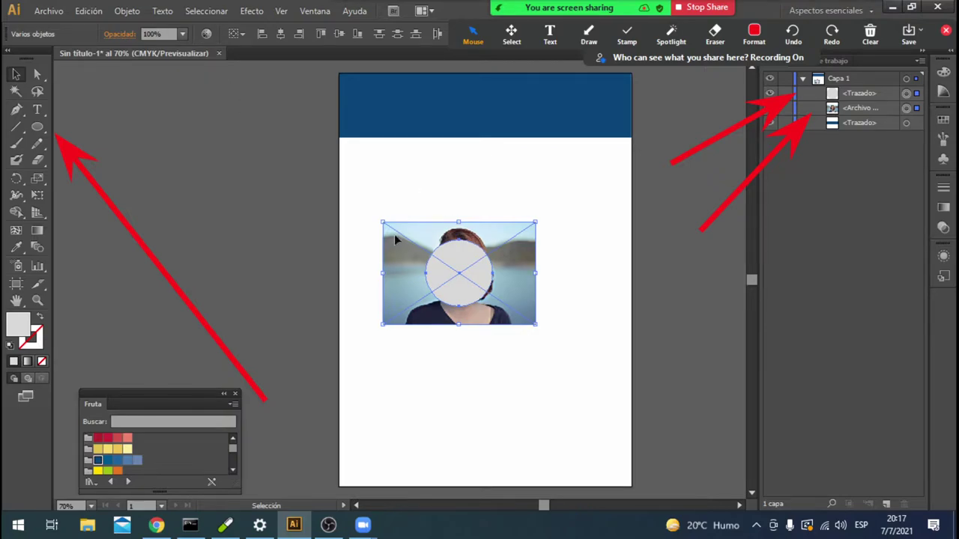
{"action": "left_click", "coordinate": [573, 330]}
{"action": "left_click", "coordinate": [517, 320]}
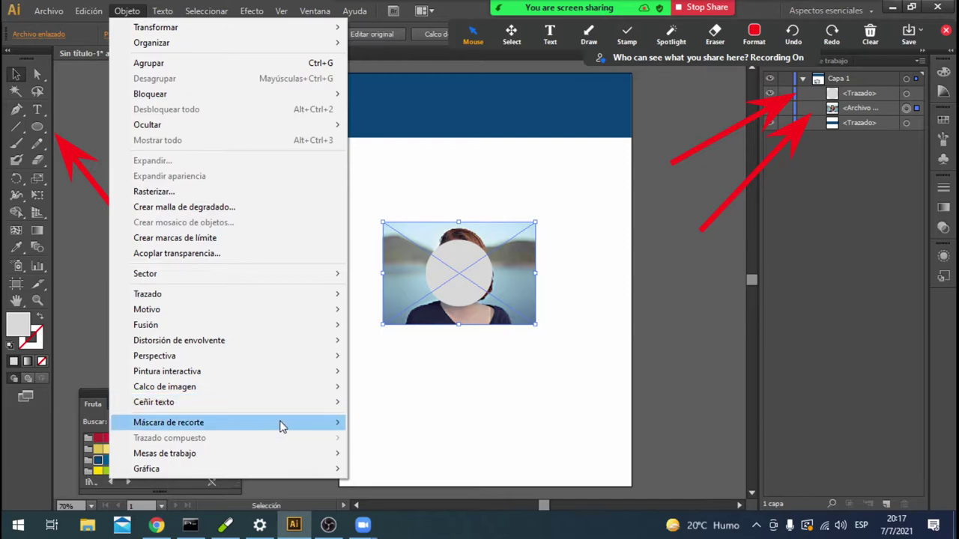
{"action": "left_click", "coordinate": [397, 421]}
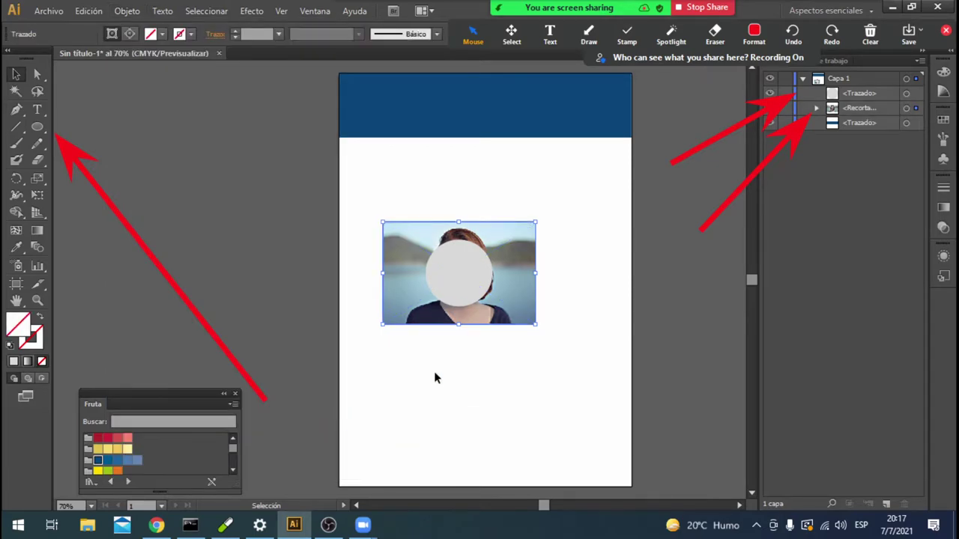
{"action": "key", "text": "ctrl+z"}
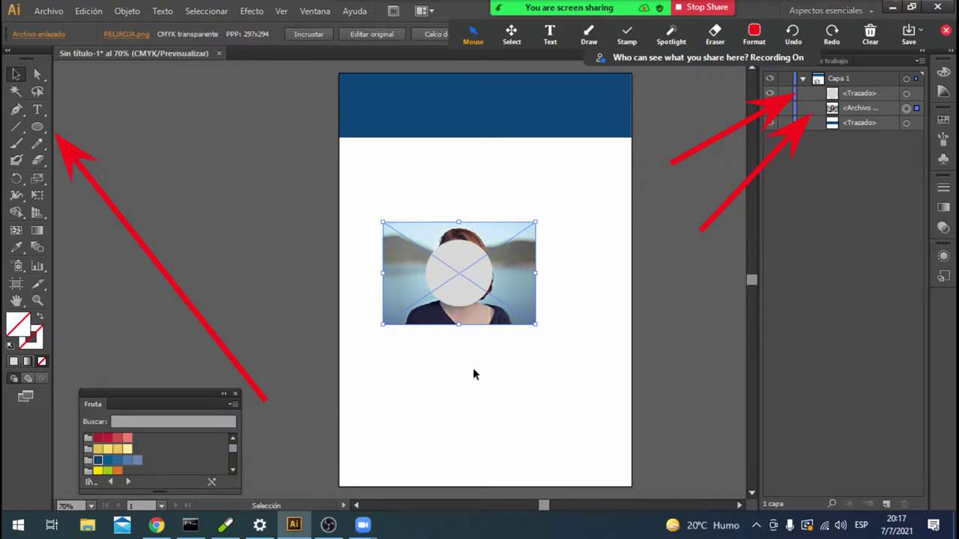
Clip the photo to the circle with Crear clipping mask and move the portrait toward the top-left.
{"action": "left_click_drag", "start_coordinate": [548, 357], "coordinate": [366, 216]}
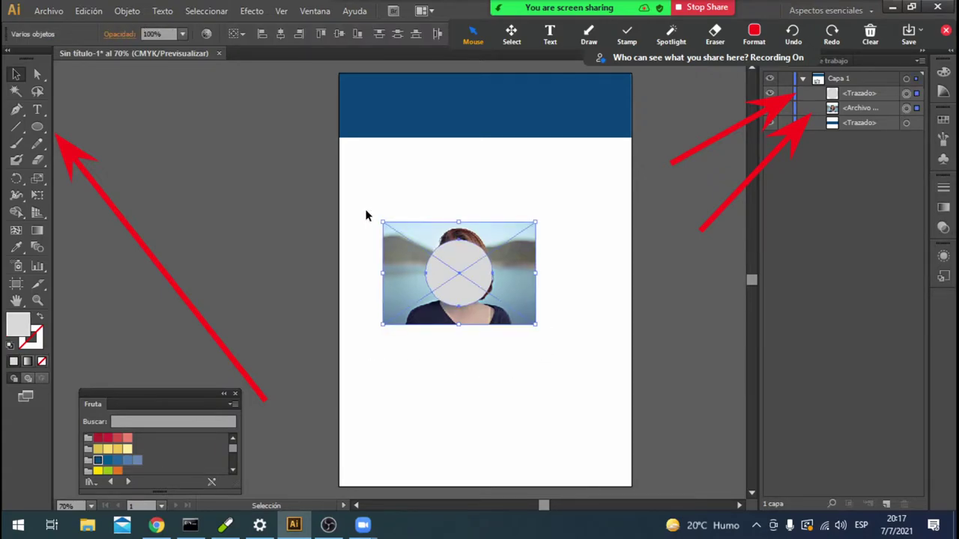
{"action": "left_click", "coordinate": [127, 11]}
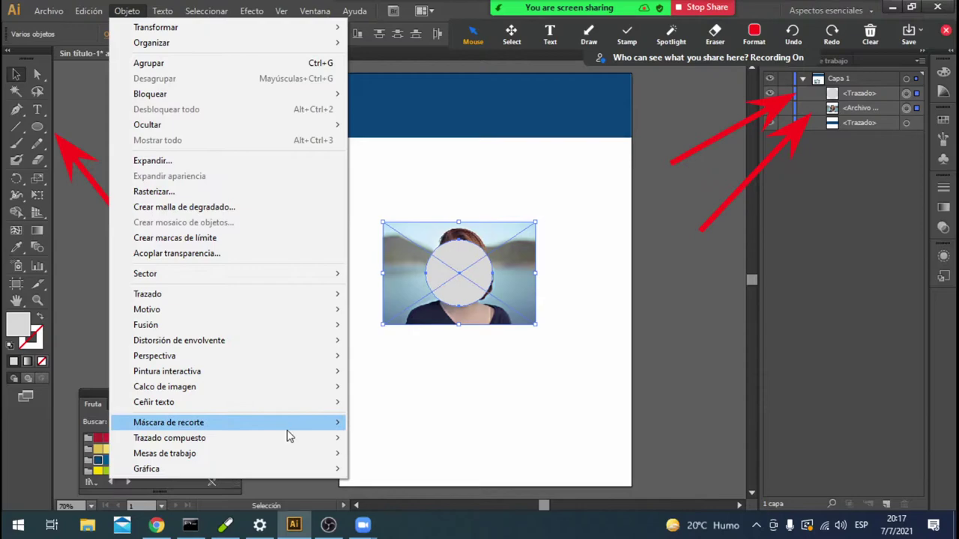
{"action": "mouse_move", "coordinate": [169, 422]}
{"action": "left_click", "coordinate": [374, 423]}
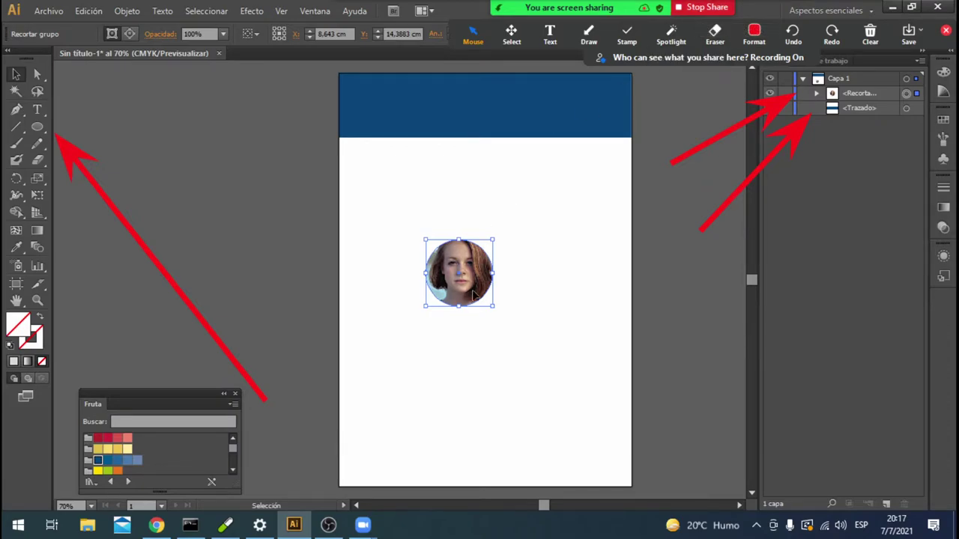
{"action": "mouse_move", "coordinate": [474, 294]}
{"action": "left_mouse_down"}
{"action": "mouse_move", "coordinate": [396, 138]}
{"action": "mouse_move", "coordinate": [424, 164]}
{"action": "mouse_move", "coordinate": [417, 148]}
{"action": "left_mouse_up"}
Set the round portrait into the blue header's top-left and clear the red screen annotations.
{"action": "left_click", "coordinate": [487, 214]}
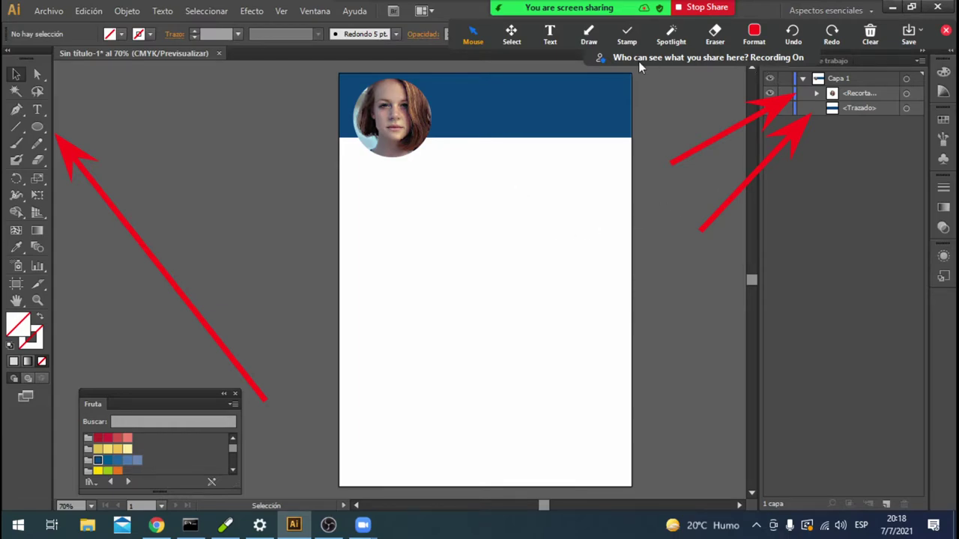
{"action": "left_click", "coordinate": [875, 39]}
{"action": "left_click", "coordinate": [870, 65]}
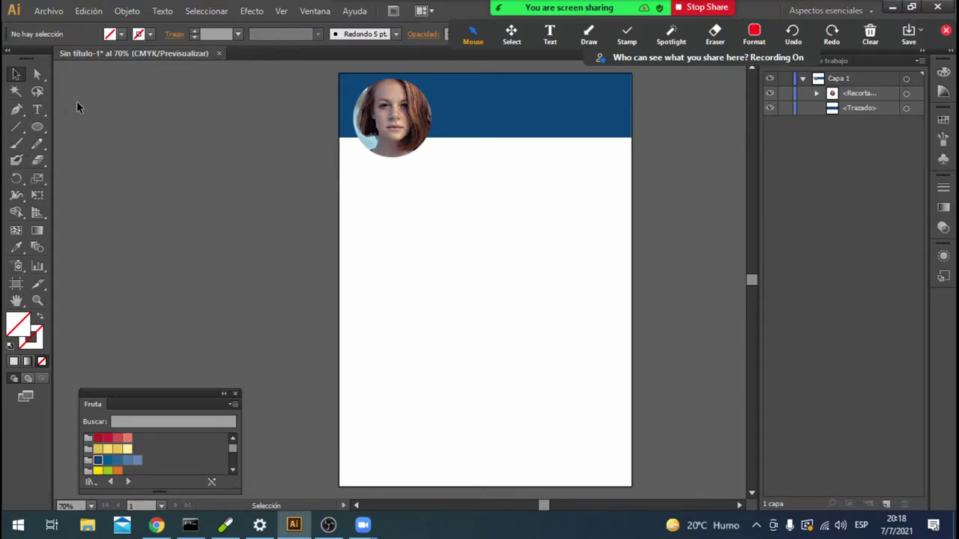
{"action": "left_click", "coordinate": [281, 11]}
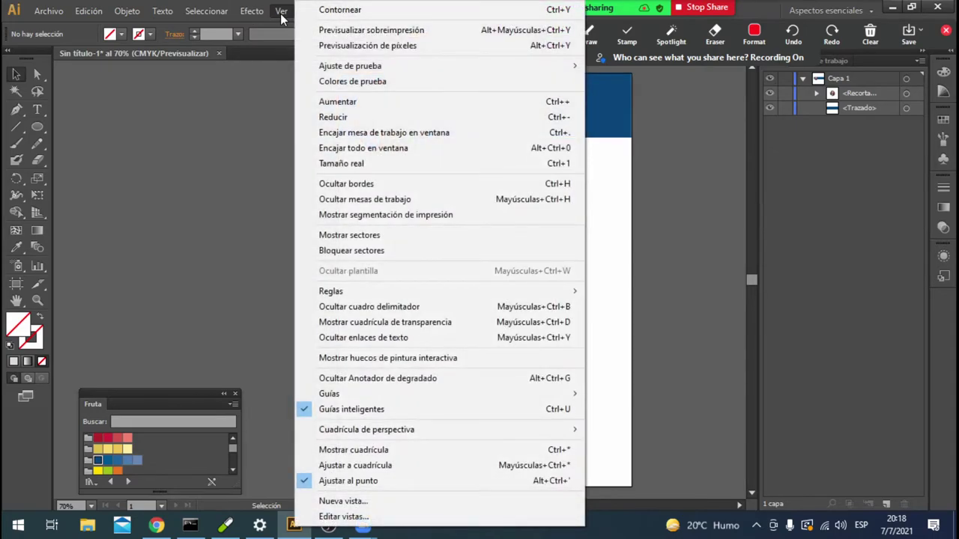
{"action": "mouse_move", "coordinate": [442, 291]}
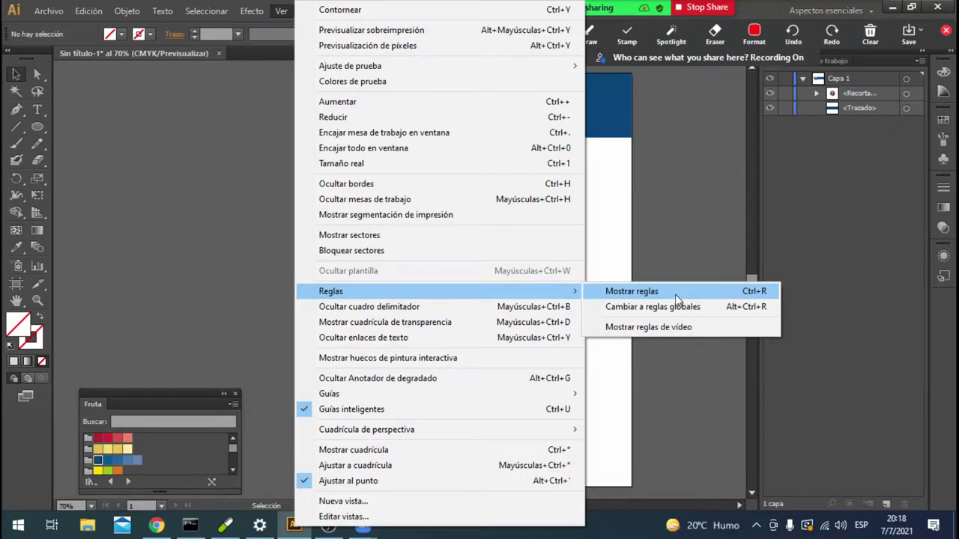
Show the rulers and add a vertical guide at the 10 mark down the page's middle.
{"action": "left_click", "coordinate": [675, 292]}
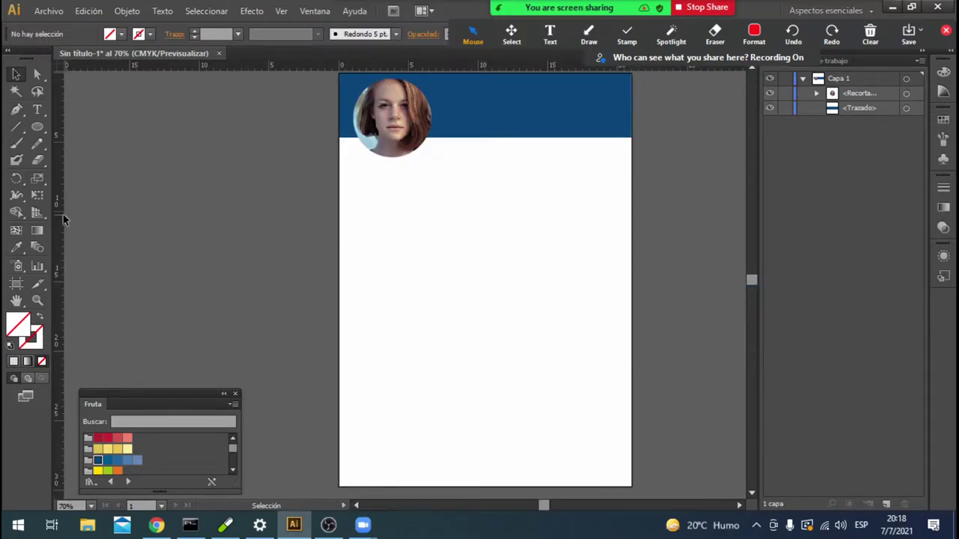
{"action": "mouse_move", "coordinate": [63, 241]}
{"action": "left_mouse_down"}
{"action": "mouse_move", "coordinate": [487, 254]}
{"action": "mouse_move", "coordinate": [479, 255]}
{"action": "left_mouse_up"}
{"action": "left_click", "coordinate": [708, 305]}
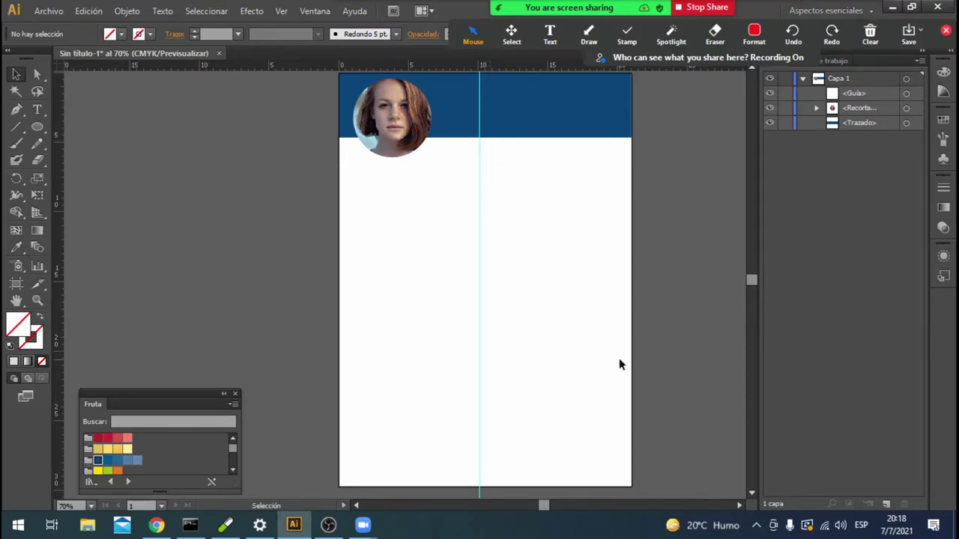
Add the text IDIOMAS just right of the guide, below the blue header.
{"action": "left_click", "coordinate": [37, 110]}
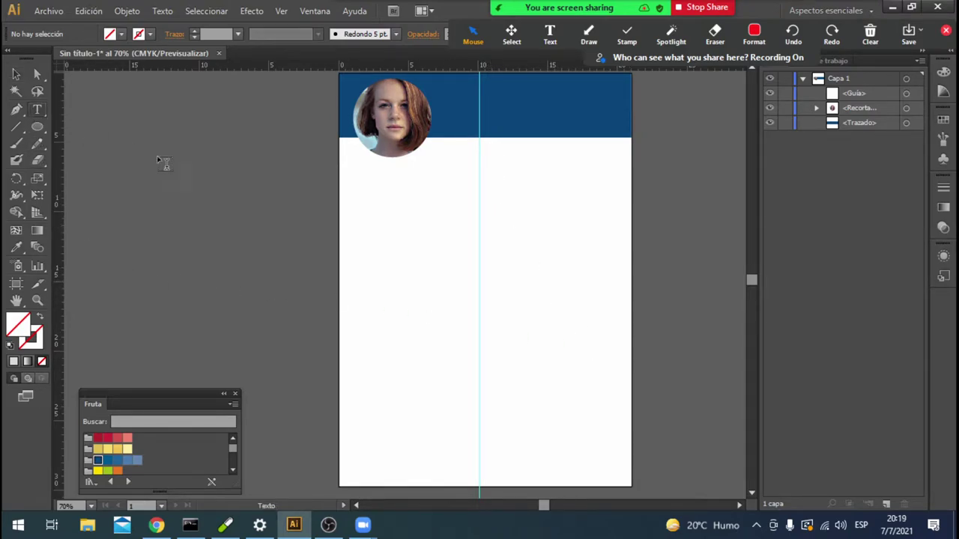
{"action": "left_click", "coordinate": [491, 154]}
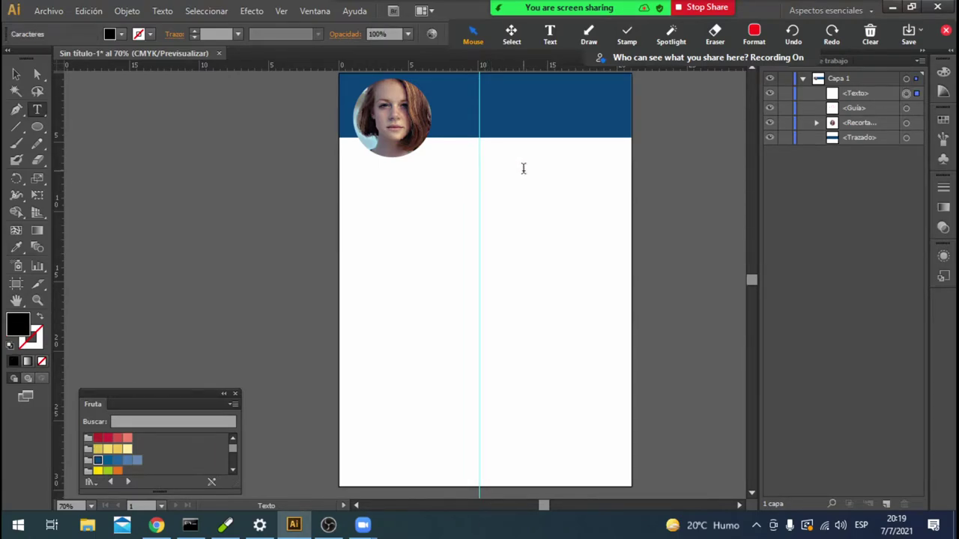
{"action": "type", "text": "IOM"}
{"action": "type", "text": "AS"}
{"action": "key", "text": "ctrl"}
Scale up the IDIOMAS heading and select the whole word for formatting.
{"action": "left_click_drag", "start_coordinate": [518, 161], "coordinate": [554, 173]}
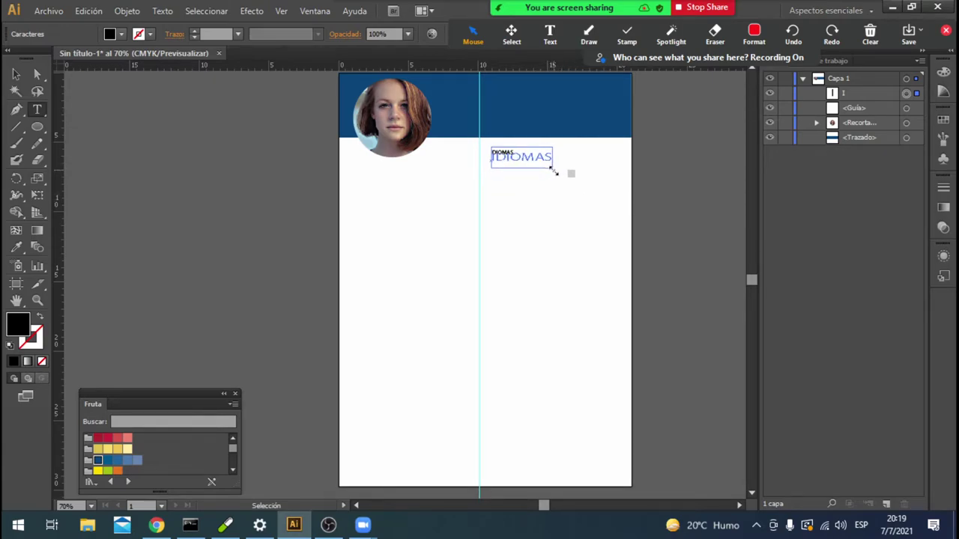
{"action": "left_click_drag", "start_coordinate": [554, 172], "coordinate": [551, 175]}
{"action": "left_click", "coordinate": [551, 175]}
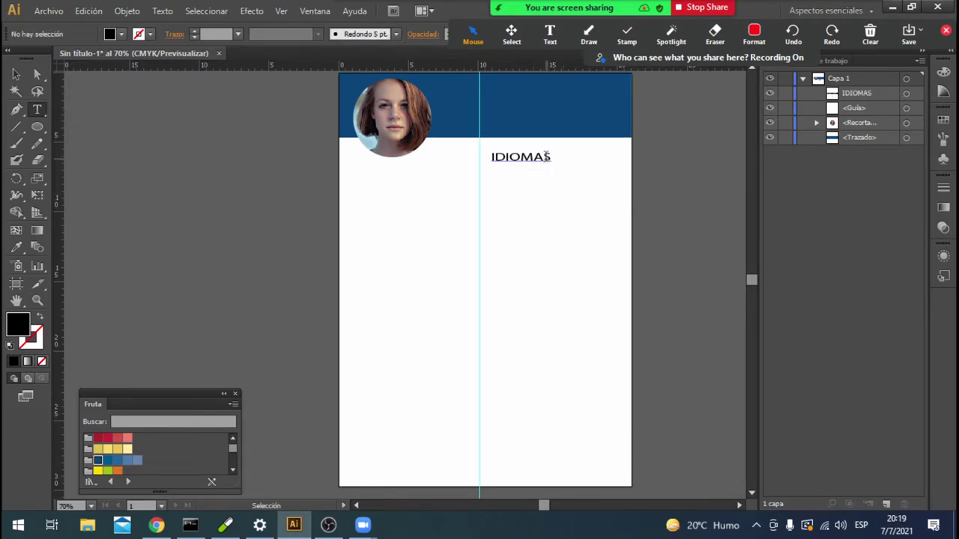
{"action": "left_click", "coordinate": [547, 163]}
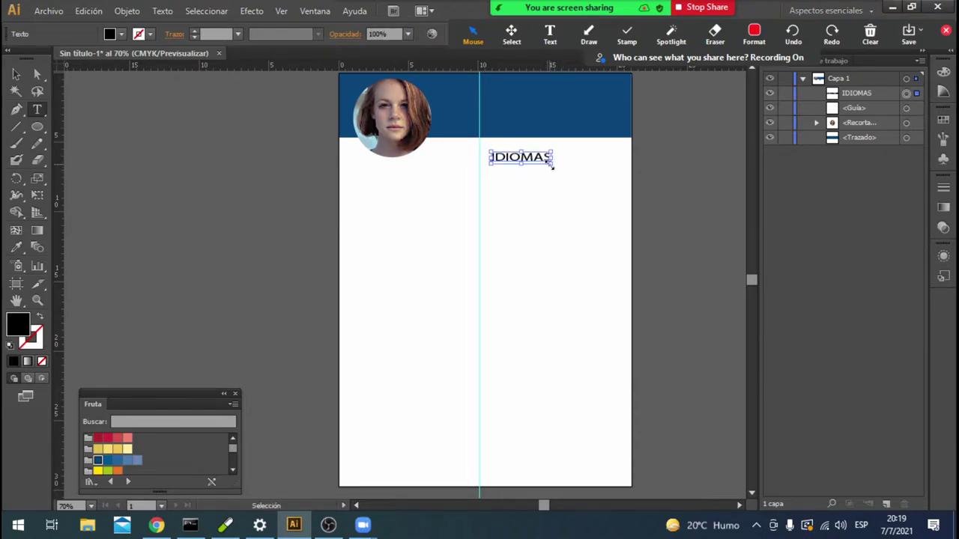
{"action": "double_click", "coordinate": [542, 158]}
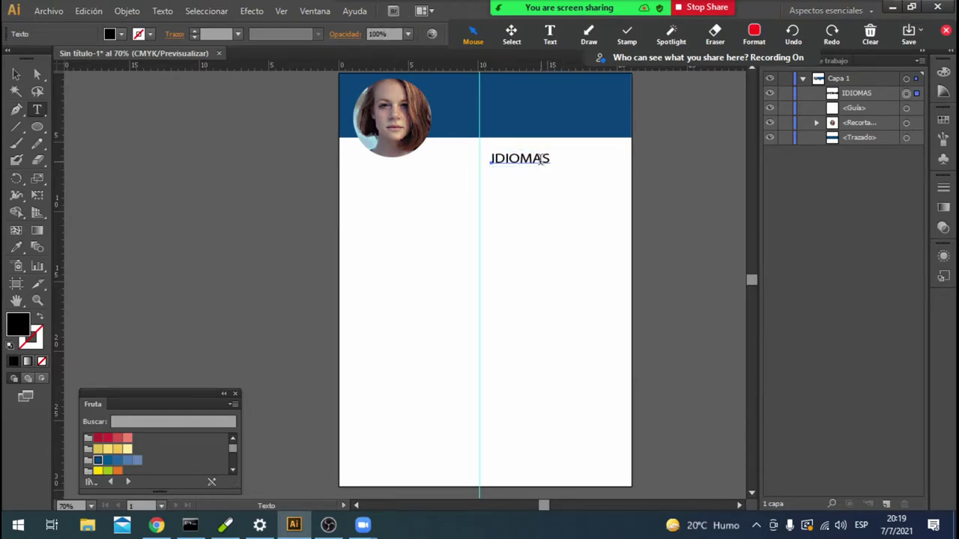
{"action": "double_click", "coordinate": [540, 159]}
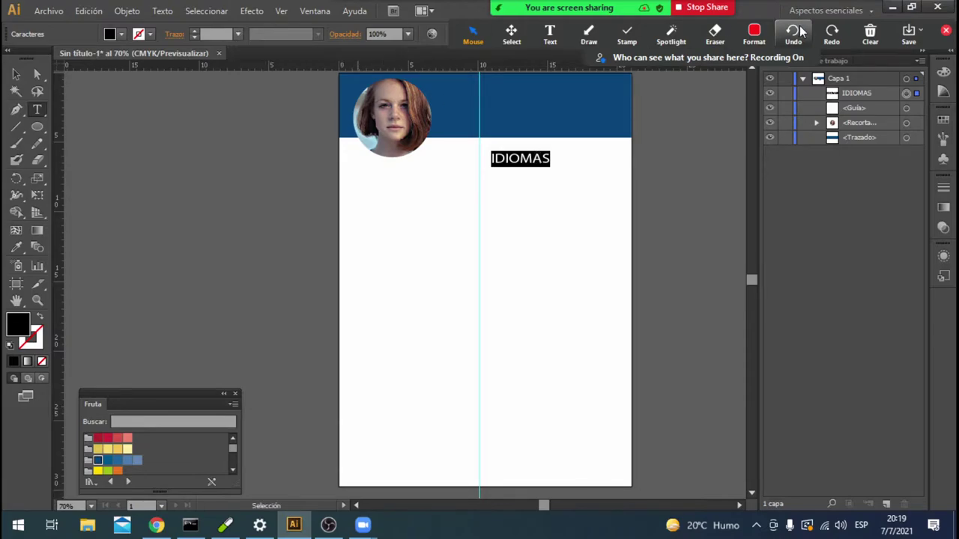
Set the IDIOMAS heading's font to Rockwell Bold.
{"action": "left_click_drag", "start_coordinate": [718, 57], "coordinate": [715, 380]}
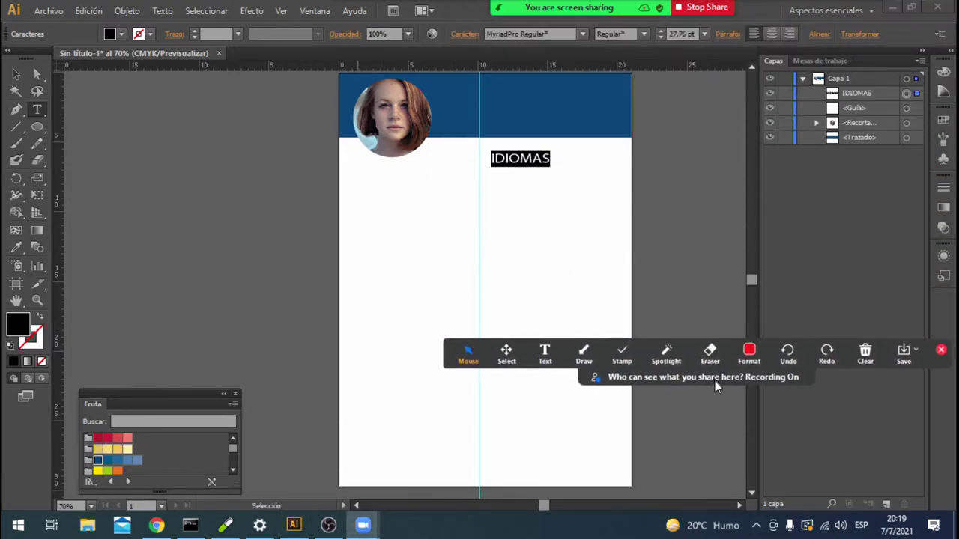
{"action": "left_click", "coordinate": [586, 35]}
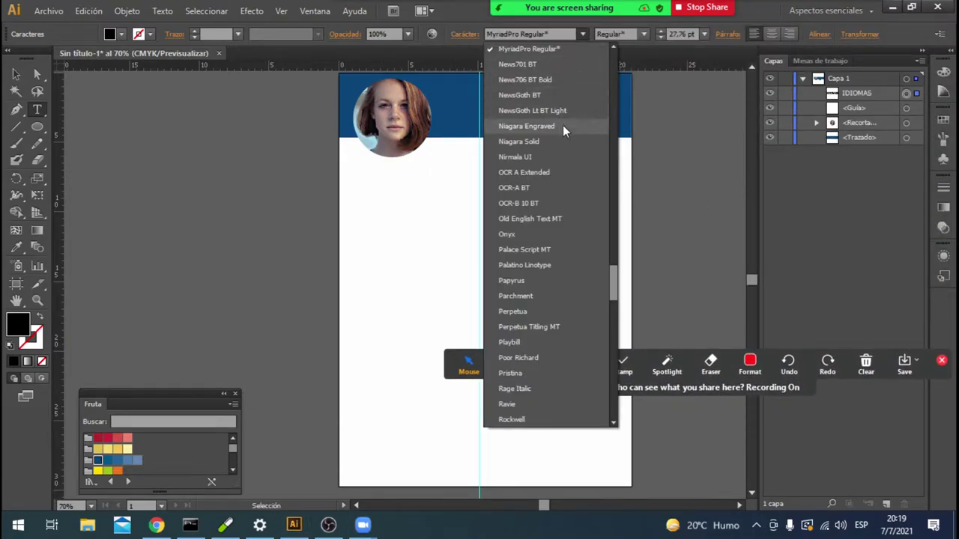
{"action": "key", "text": "Escape"}
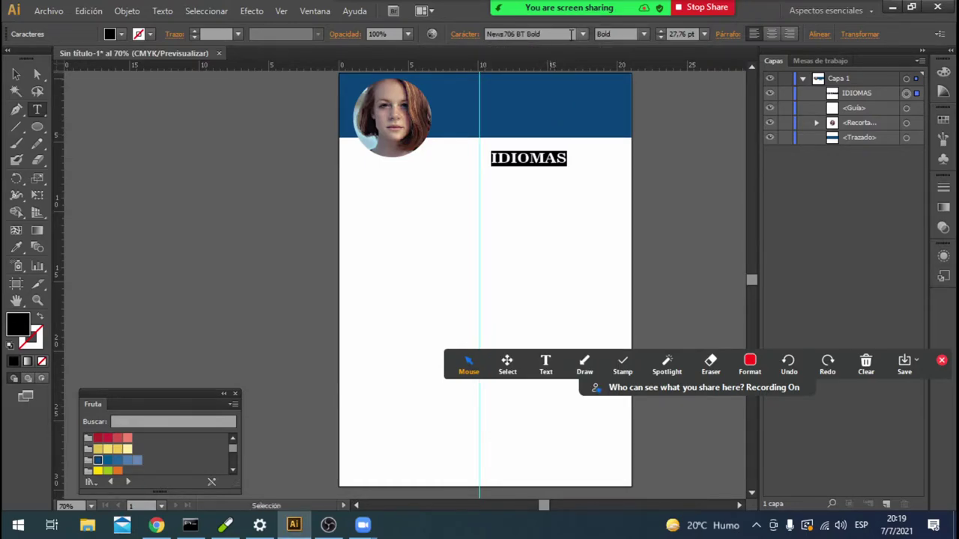
{"action": "left_click", "coordinate": [584, 35]}
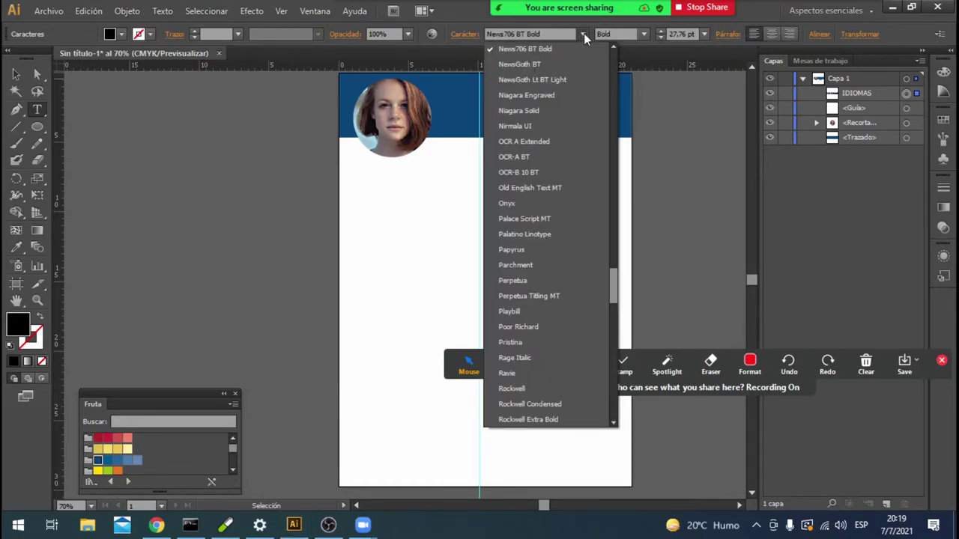
{"action": "left_click", "coordinate": [537, 389]}
{"action": "key", "text": "Escape"}
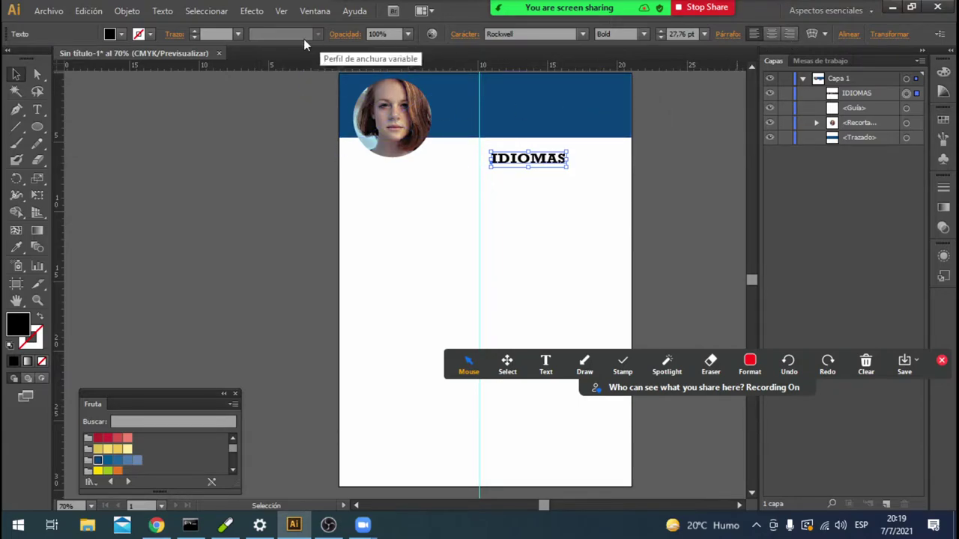
Fill the IDIOMAS heading grey and align its left edge with the vertical guide.
{"action": "left_click", "coordinate": [120, 35]}
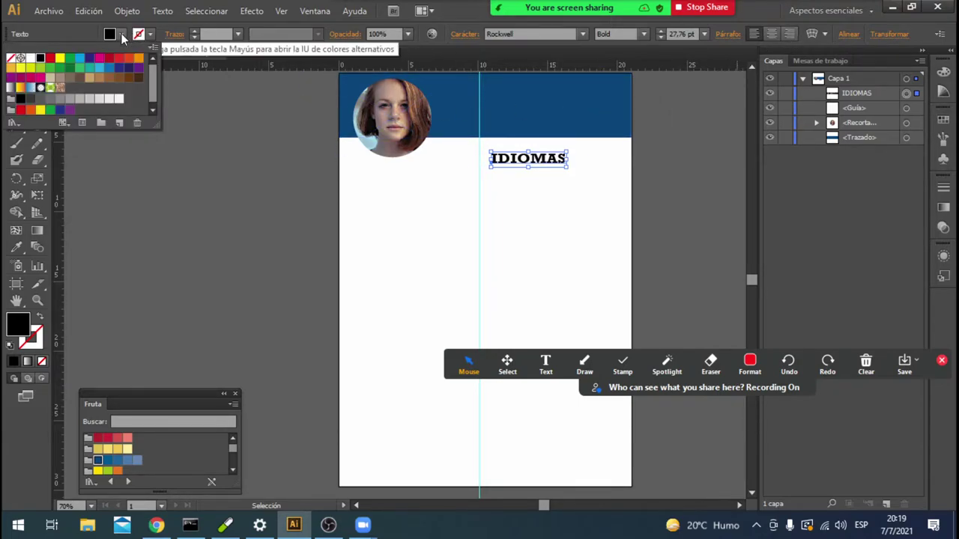
{"action": "left_click", "coordinate": [40, 99]}
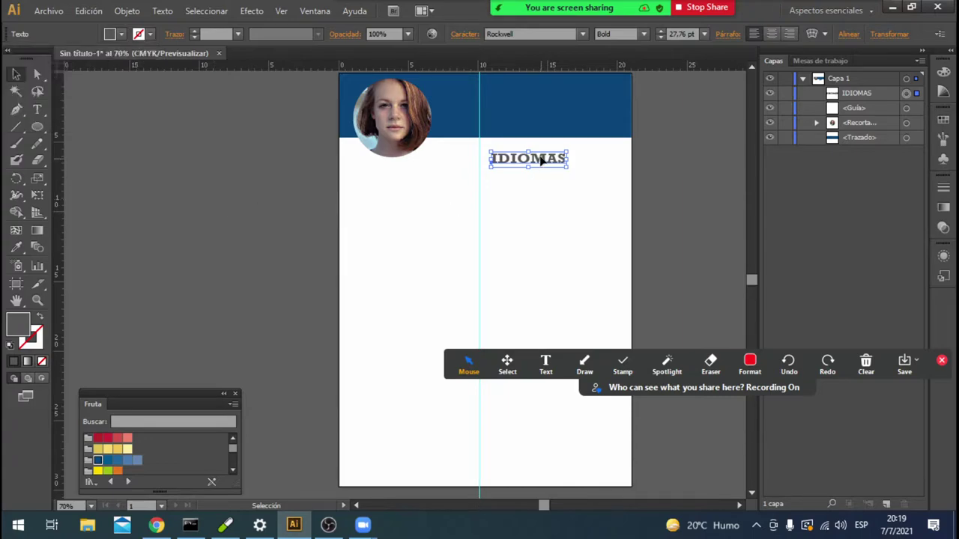
{"action": "mouse_move", "coordinate": [540, 158]}
{"action": "left_mouse_down"}
{"action": "mouse_move", "coordinate": [552, 164]}
{"action": "mouse_move", "coordinate": [527, 163]}
{"action": "mouse_move", "coordinate": [544, 171]}
{"action": "mouse_move", "coordinate": [526, 176]}
{"action": "left_mouse_up"}
{"action": "left_click", "coordinate": [692, 167]}
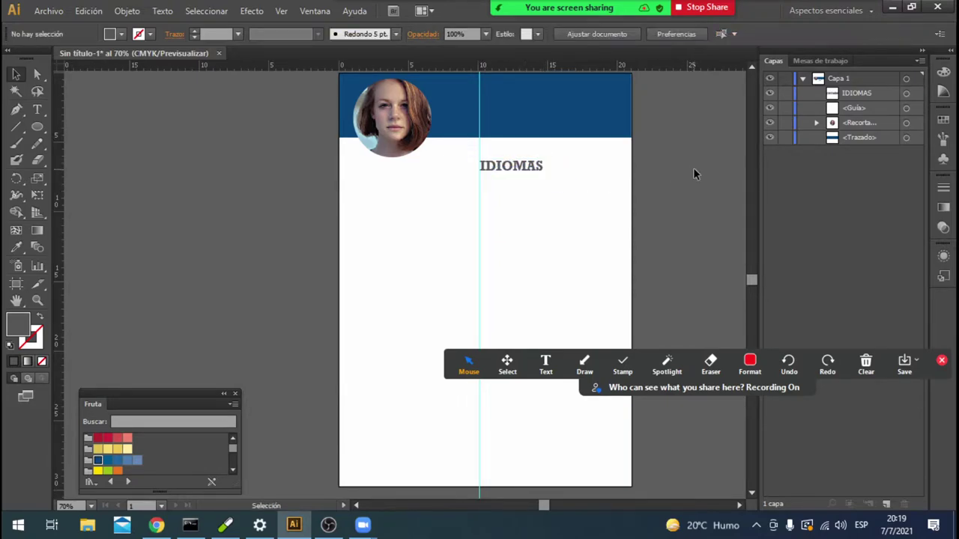
{"action": "left_click", "coordinate": [528, 172]}
{"action": "left_click", "coordinate": [668, 178]}
{"action": "left_click", "coordinate": [35, 130]}
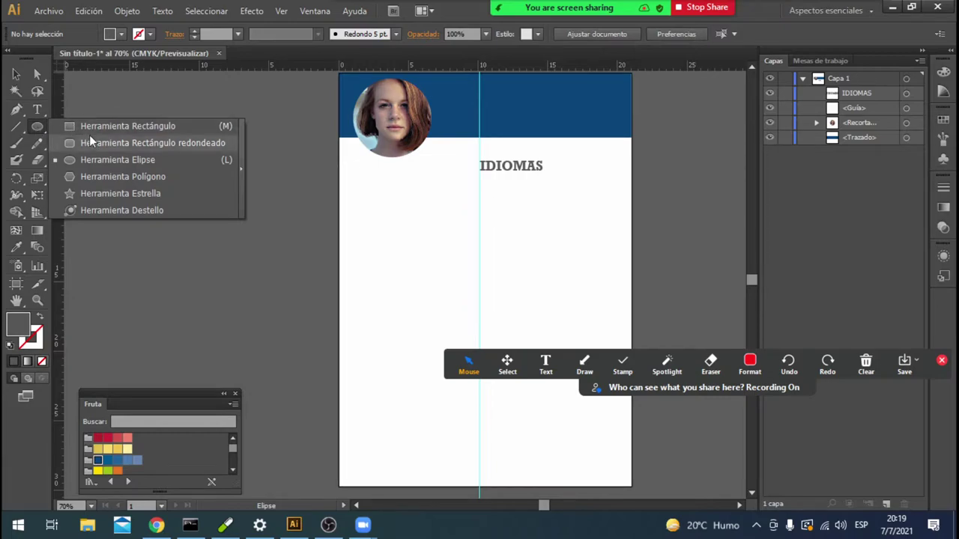
Draw a K=30 light grey rounded bar left of the page and duplicate it just below.
{"action": "left_click", "coordinate": [143, 143]}
{"action": "mouse_move", "coordinate": [137, 195]}
{"action": "left_mouse_down"}
{"action": "mouse_move", "coordinate": [194, 219]}
{"action": "mouse_move", "coordinate": [323, 214]}
{"action": "left_mouse_up"}
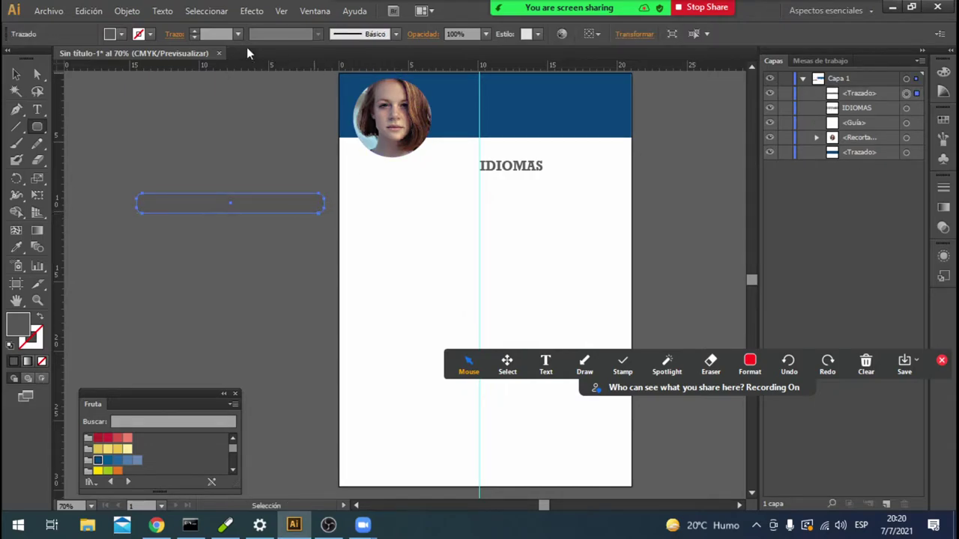
{"action": "left_click", "coordinate": [138, 34]}
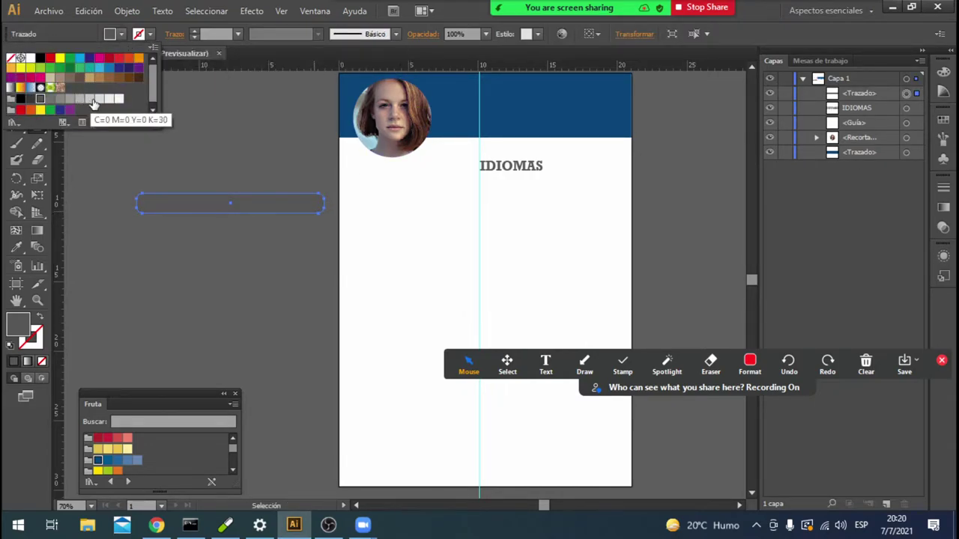
{"action": "left_click", "coordinate": [93, 101]}
{"action": "left_click", "coordinate": [90, 100]}
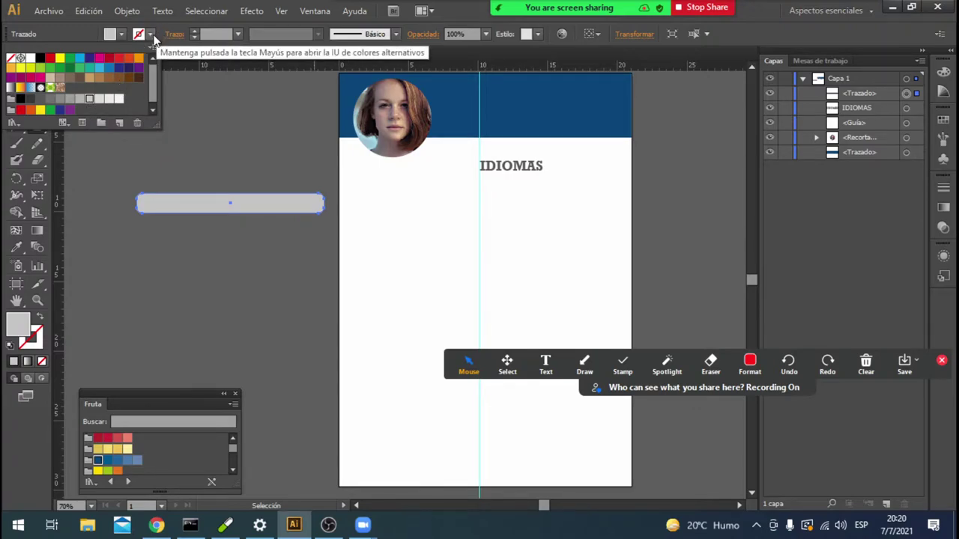
{"action": "key", "text": "Escape"}
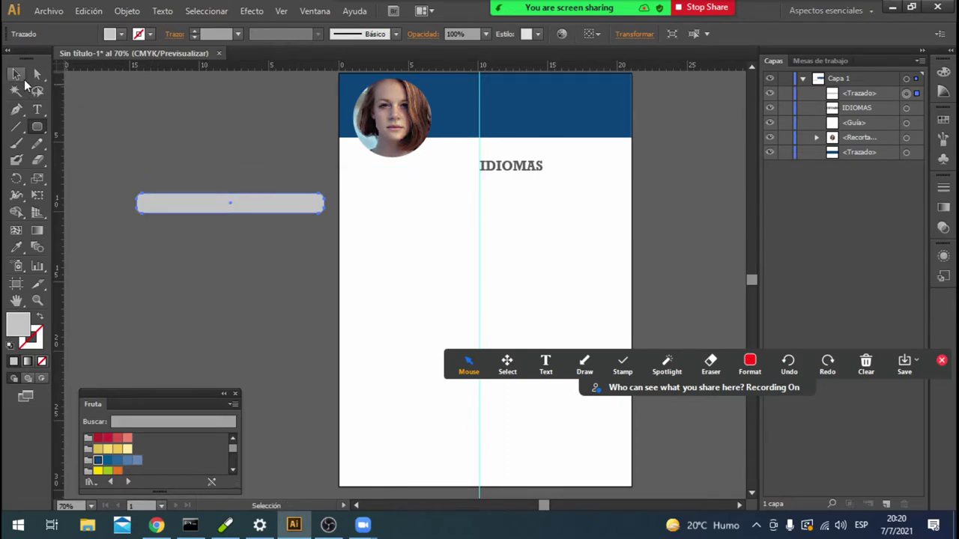
{"action": "left_click", "coordinate": [16, 74]}
{"action": "left_click_drag", "start_coordinate": [190, 207], "coordinate": [189, 240]}
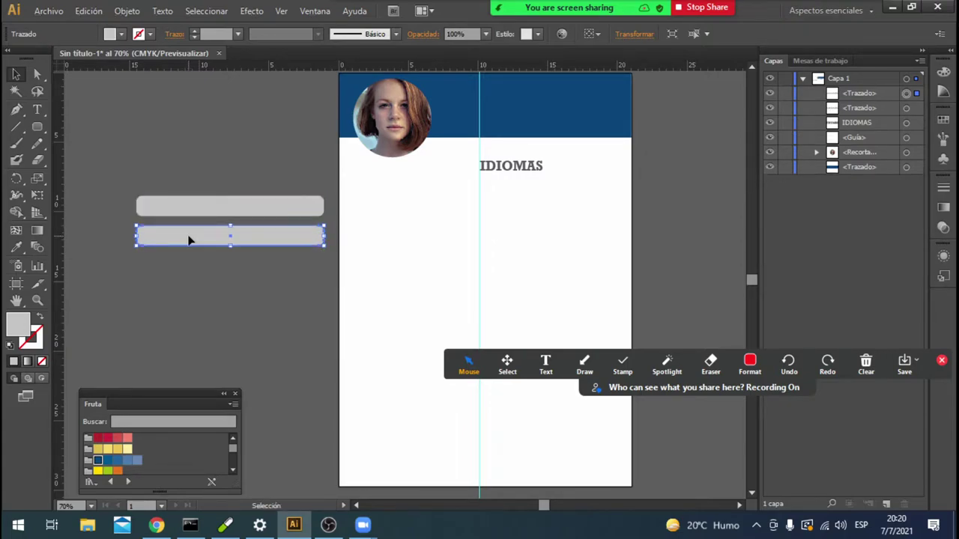
Fill the lower bar with the C=75 Y=100 green swatch.
{"action": "left_click", "coordinate": [112, 34]}
{"action": "left_click", "coordinate": [79, 69]}
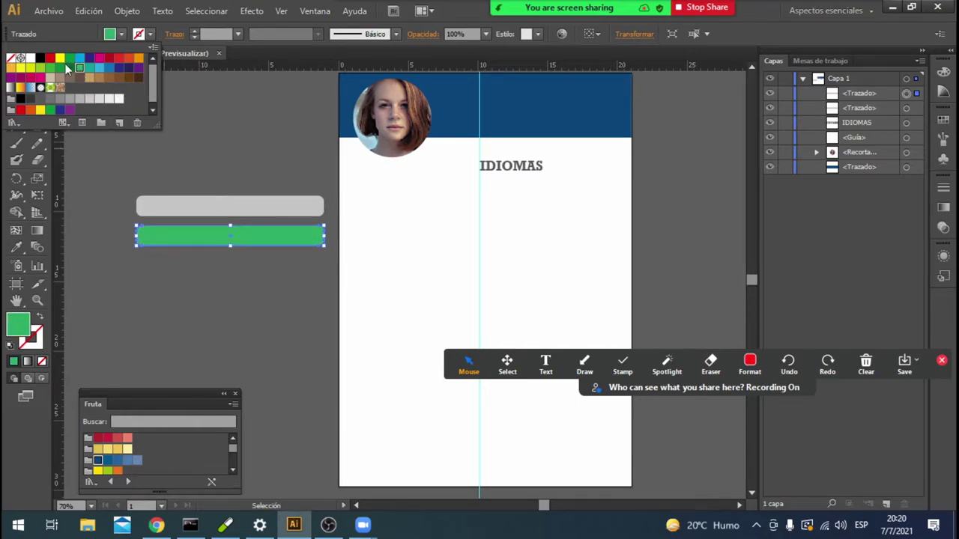
{"action": "left_click", "coordinate": [60, 69]}
{"action": "left_click", "coordinate": [50, 69]}
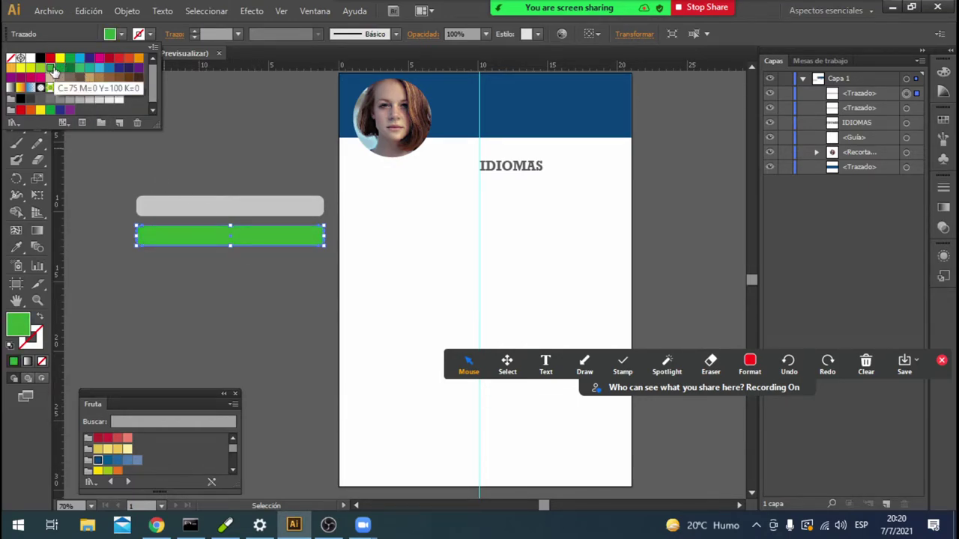
{"action": "left_click", "coordinate": [269, 238]}
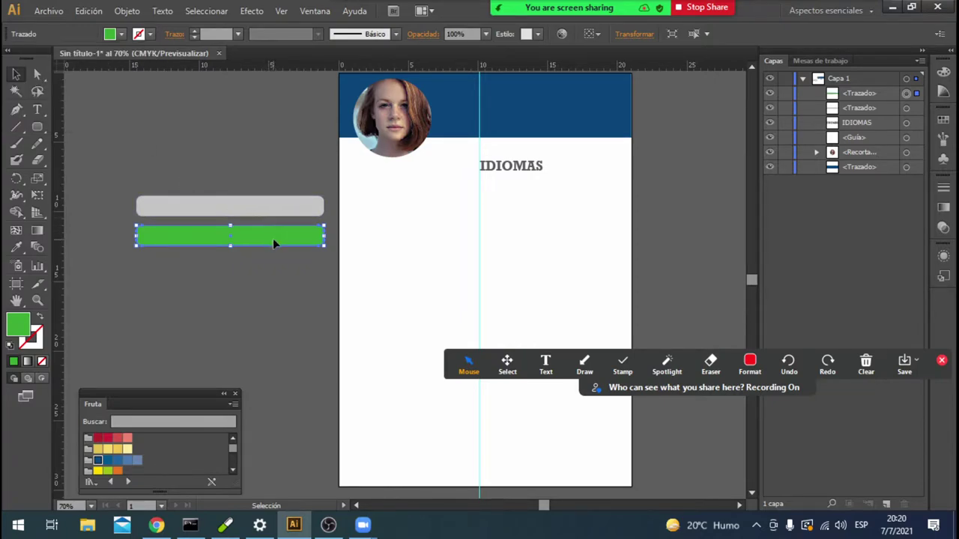
Lay the green bar over the grey bar and shorten it to about two-thirds length.
{"action": "left_click", "coordinate": [272, 206]}
{"action": "left_click", "coordinate": [268, 244]}
{"action": "left_click", "coordinate": [271, 206]}
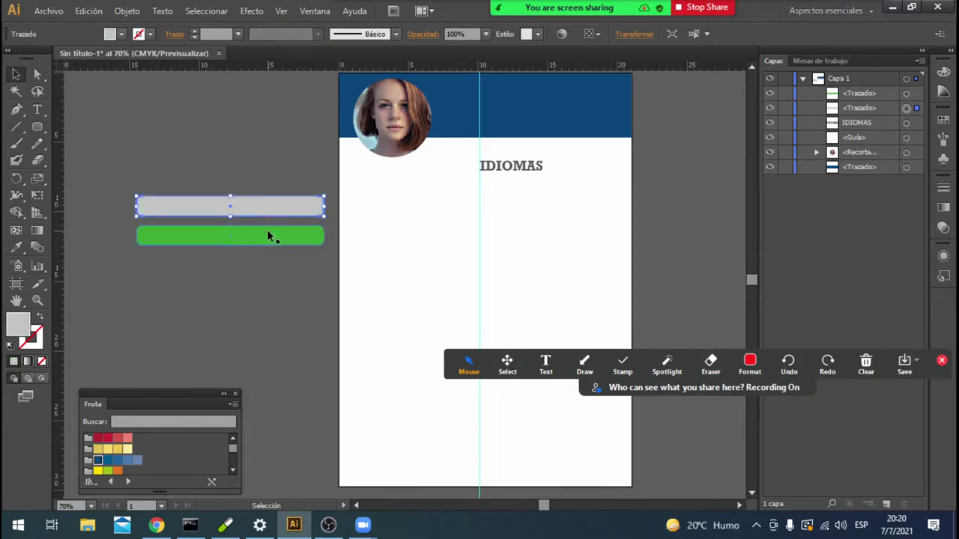
{"action": "left_click", "coordinate": [270, 237]}
{"action": "left_click", "coordinate": [268, 213]}
{"action": "left_click", "coordinate": [274, 238]}
{"action": "left_click", "coordinate": [271, 212]}
{"action": "left_click", "coordinate": [265, 243]}
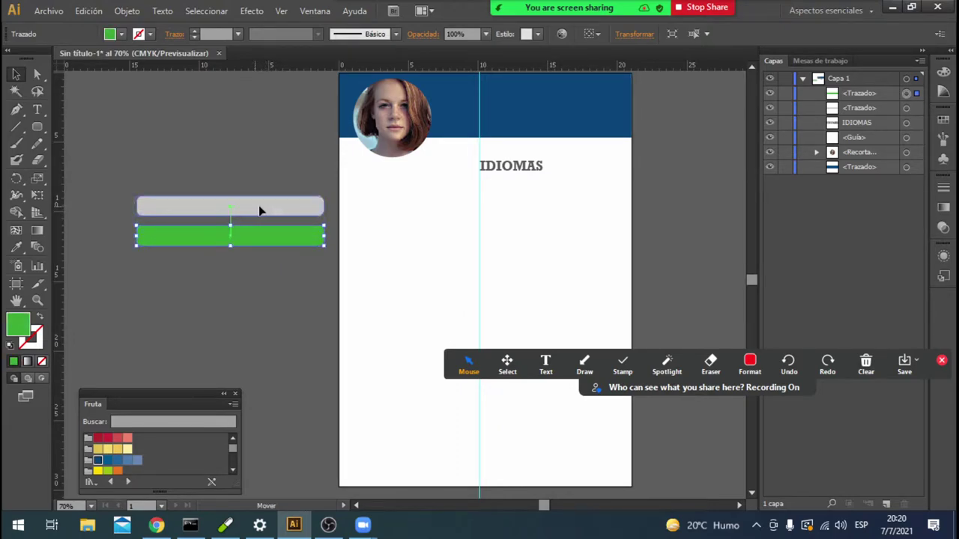
{"action": "left_click_drag", "start_coordinate": [260, 238], "coordinate": [260, 207]}
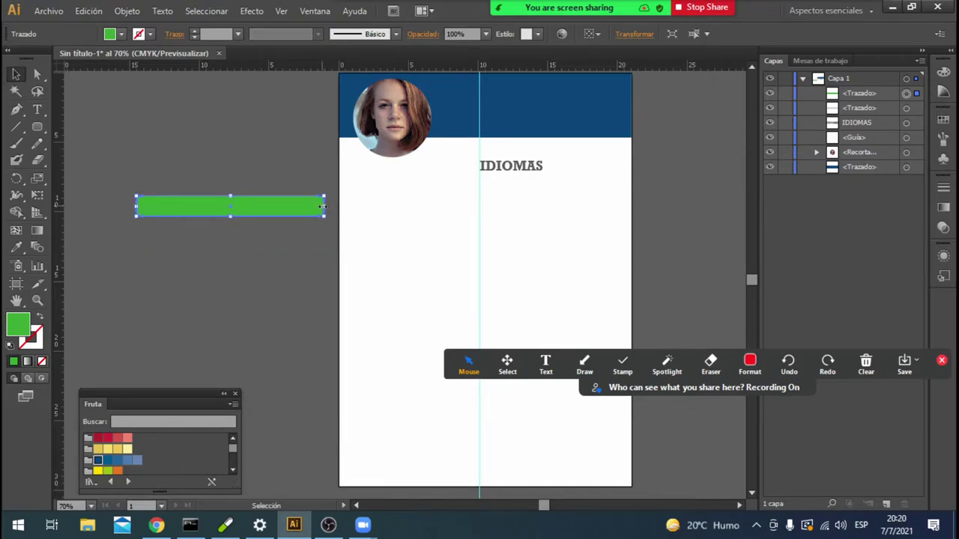
{"action": "left_click_drag", "start_coordinate": [323, 205], "coordinate": [274, 207]}
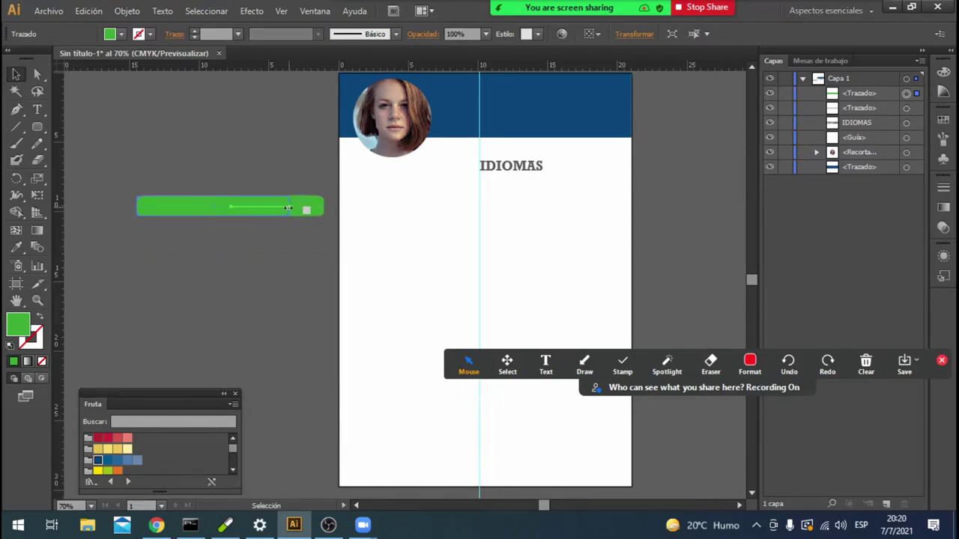
{"action": "left_click", "coordinate": [303, 241]}
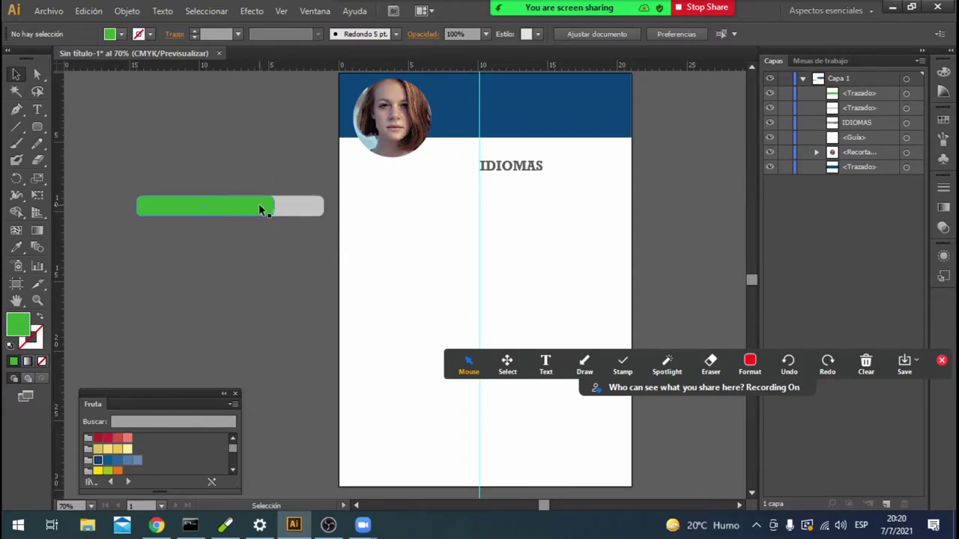
{"action": "left_click", "coordinate": [43, 129], "text": "alt"}
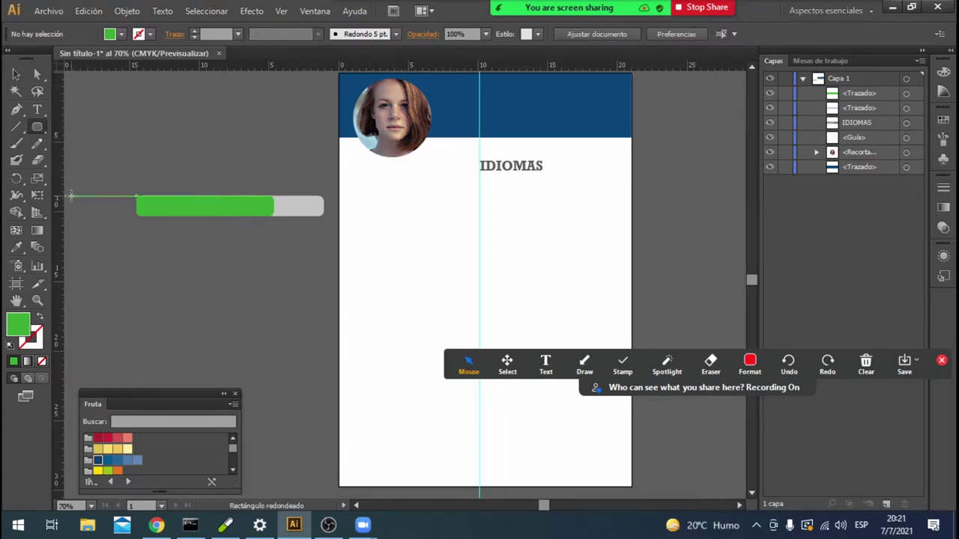
Draw a short light grey rounded bar just left of the progress bar, then select the IDIOMAS heading.
{"action": "left_click_drag", "start_coordinate": [67, 196], "coordinate": [130, 217]}
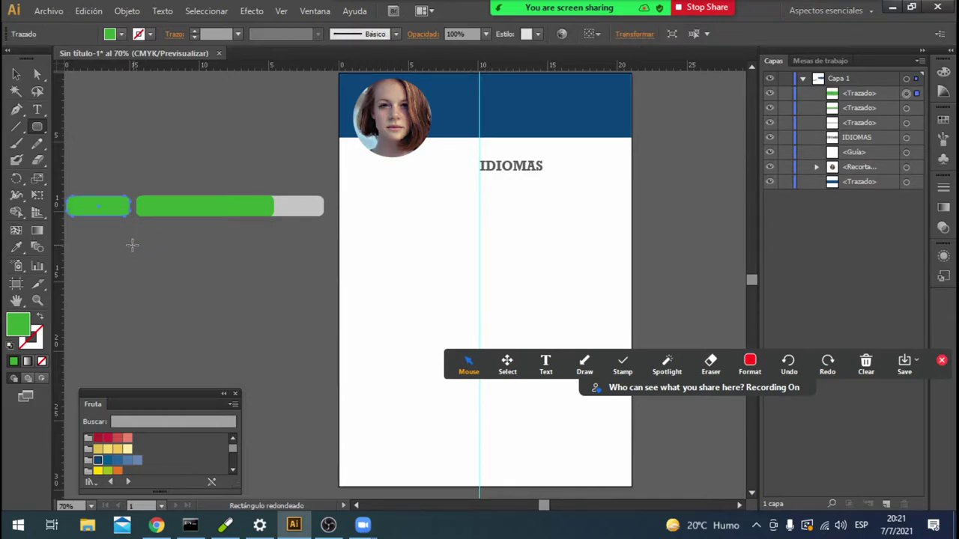
{"action": "key", "text": "v"}
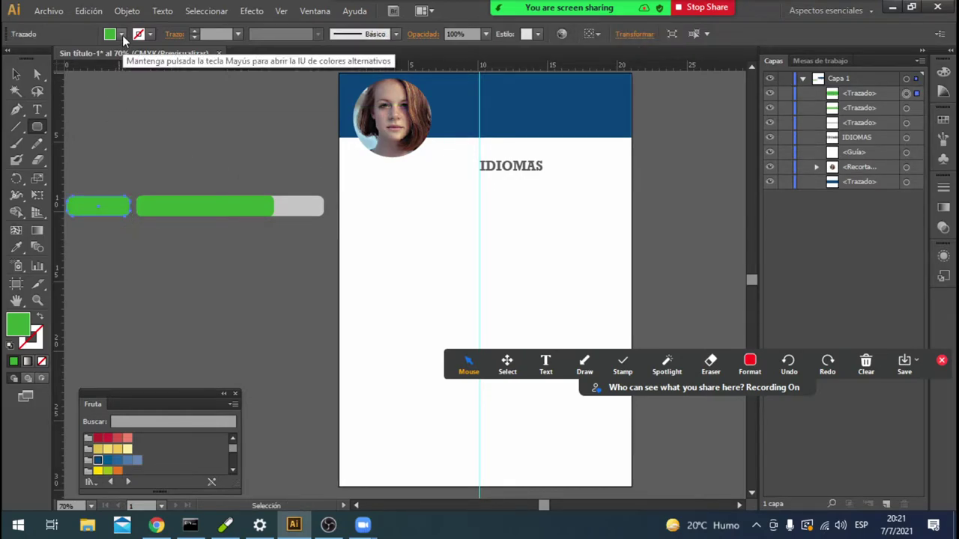
{"action": "left_click", "coordinate": [122, 35]}
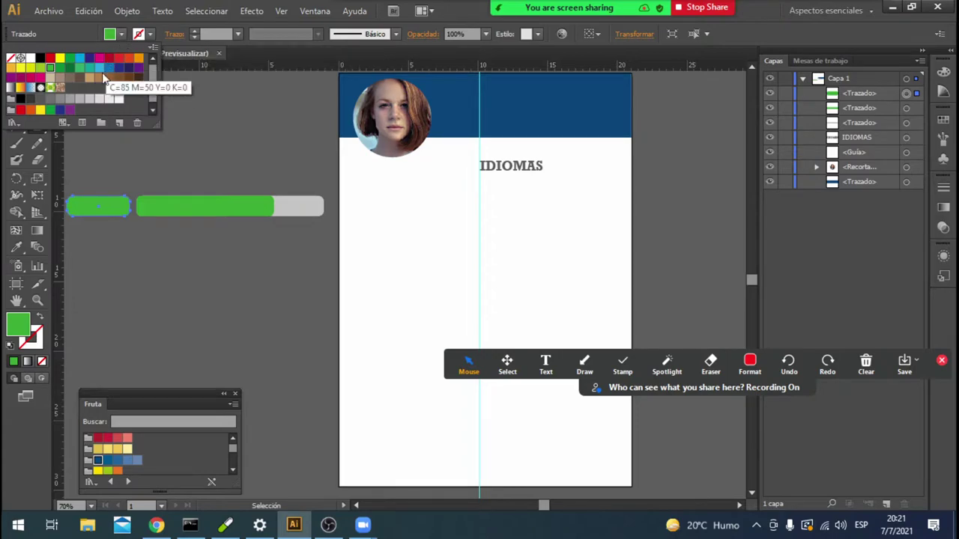
{"action": "left_click", "coordinate": [81, 99]}
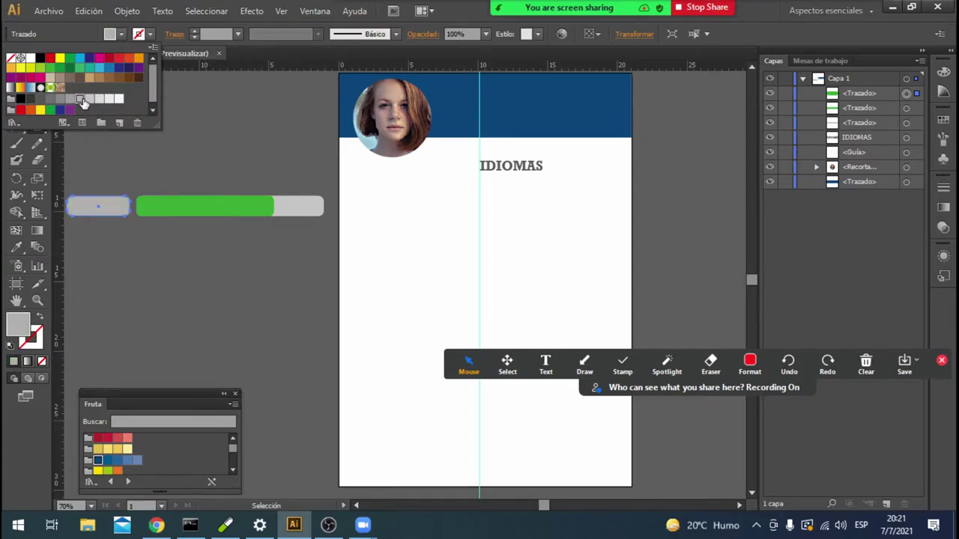
{"action": "key", "text": "Escape"}
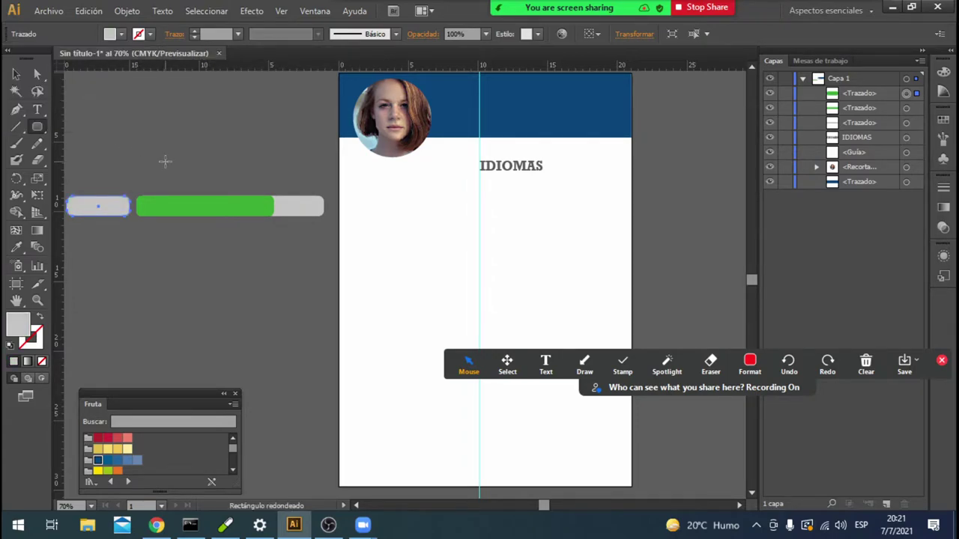
{"action": "left_click", "coordinate": [16, 74]}
{"action": "left_click", "coordinate": [81, 94]}
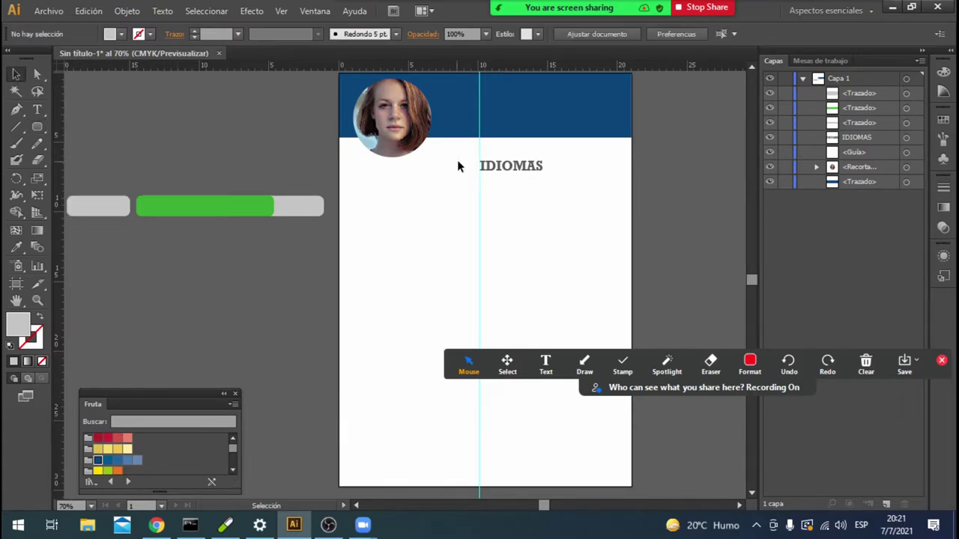
{"action": "left_click", "coordinate": [508, 170]}
{"action": "left_click", "coordinate": [521, 171]}
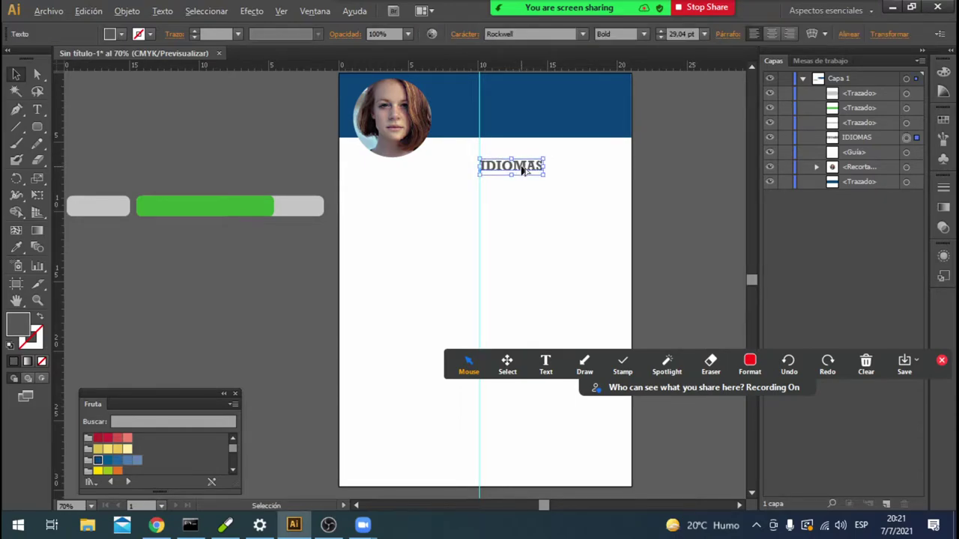
Copy the IDIOMAS heading onto the small grey box, bring it to front, and retype it as 'Español'.
{"action": "left_click_drag", "start_coordinate": [521, 171], "coordinate": [120, 172]}
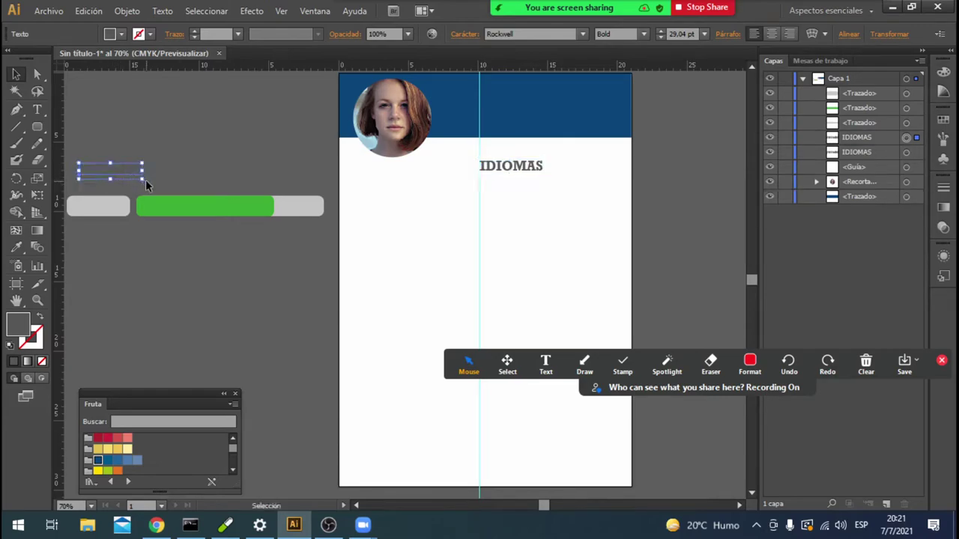
{"action": "left_click_drag", "start_coordinate": [122, 169], "coordinate": [117, 210]}
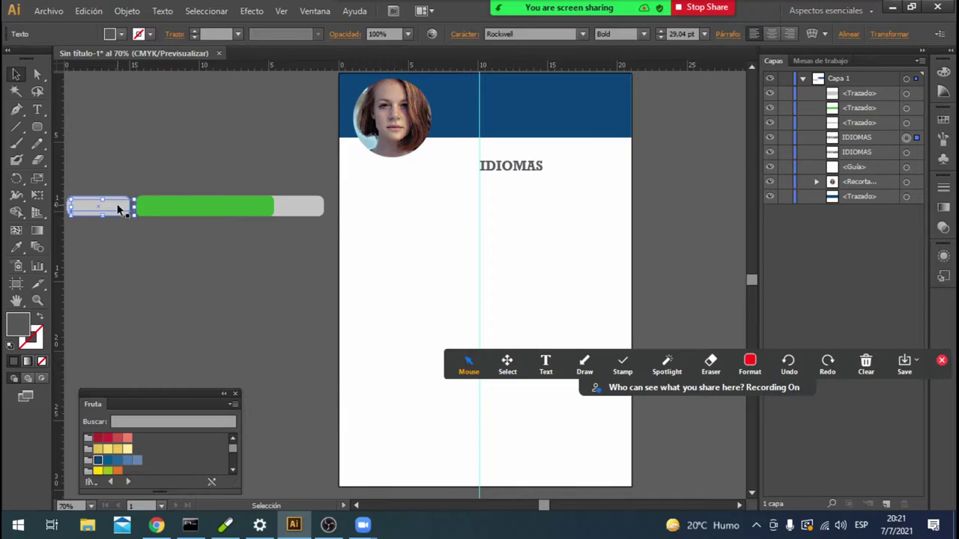
{"action": "right_click", "coordinate": [117, 209]}
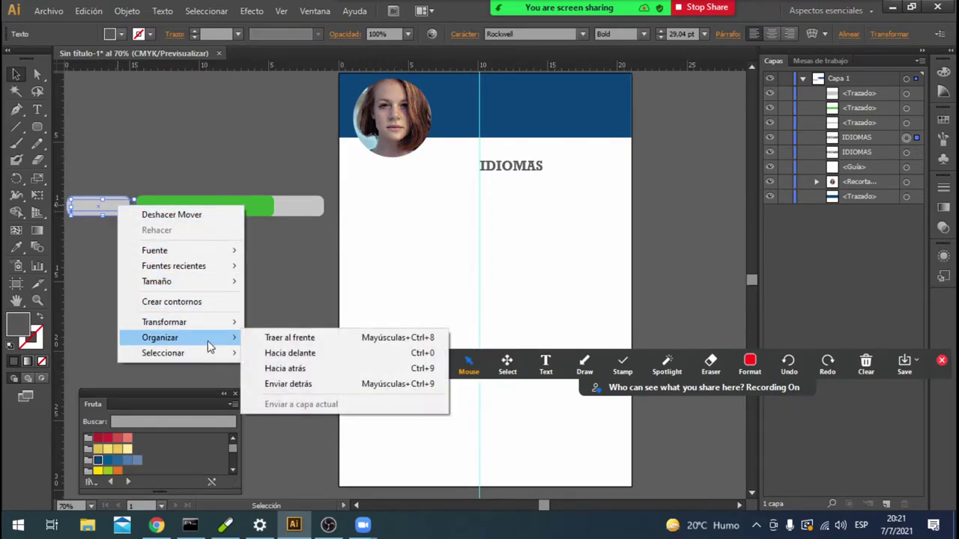
{"action": "mouse_move", "coordinate": [160, 338]}
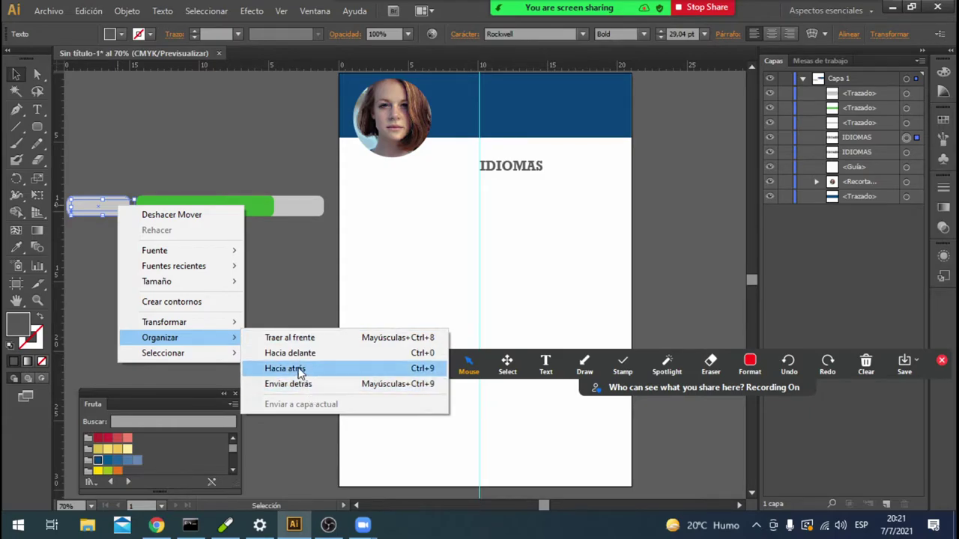
{"action": "left_click", "coordinate": [298, 338]}
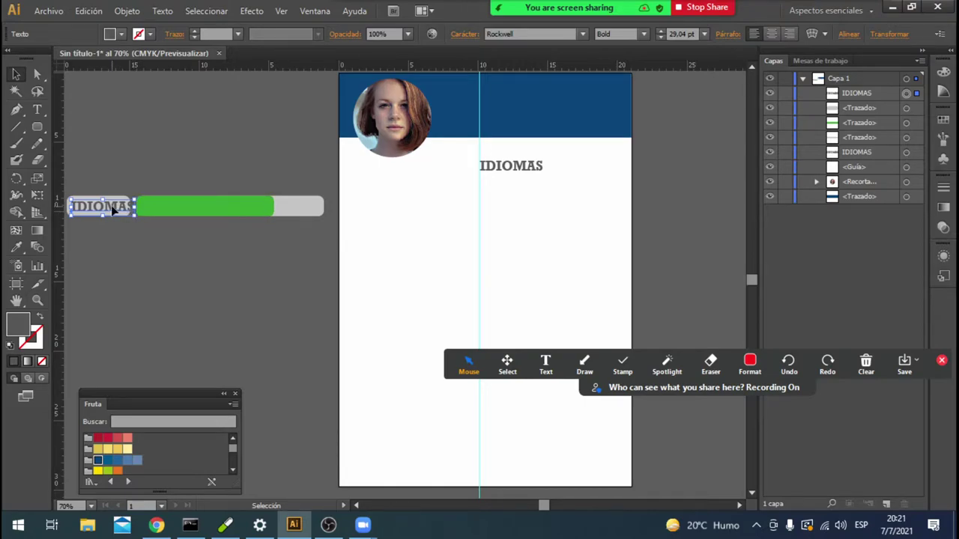
{"action": "double_click", "coordinate": [111, 205]}
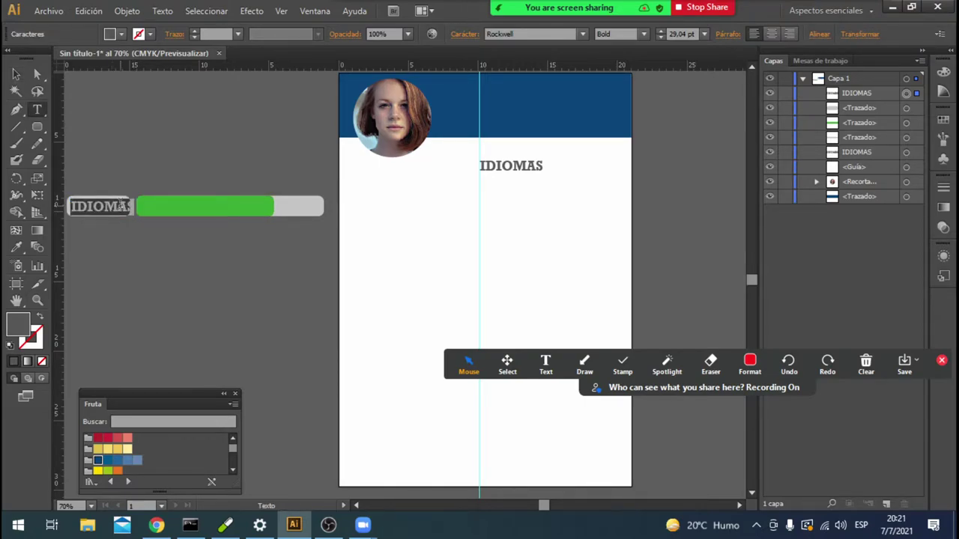
{"action": "type", "text": "Es"}
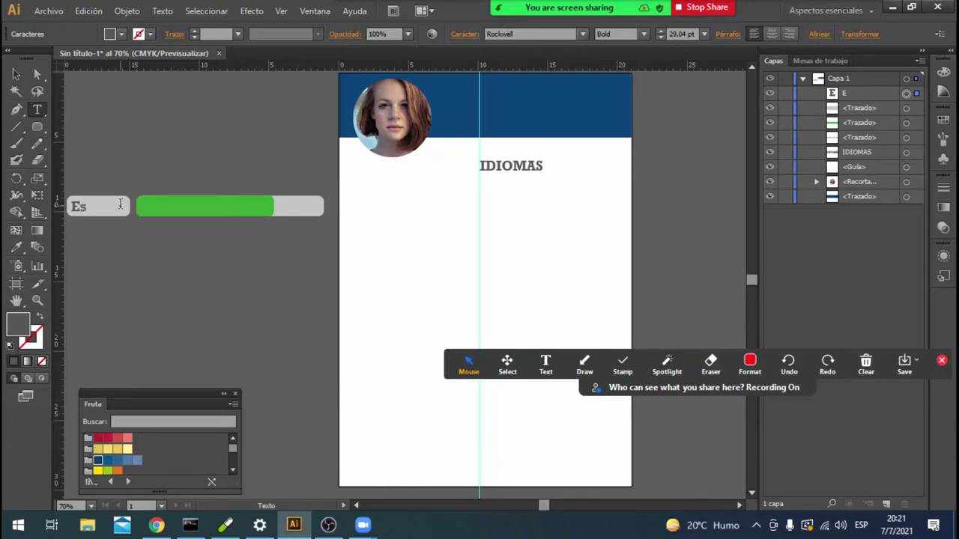
{"action": "type", "text": "pañol"}
Set the Español label's font size to 24 pt.
{"action": "double_click", "coordinate": [120, 207]}
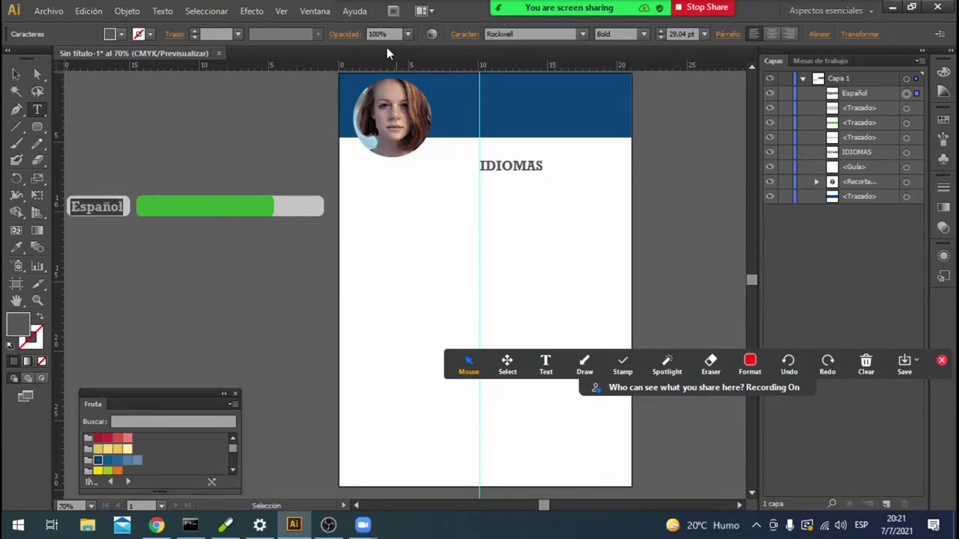
{"action": "left_click", "coordinate": [704, 34]}
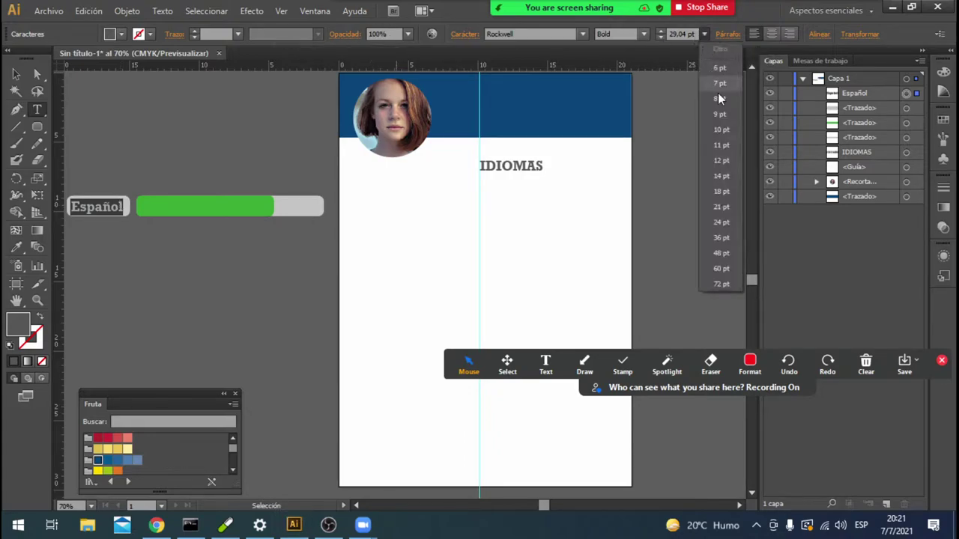
{"action": "left_click", "coordinate": [734, 206]}
{"action": "left_click", "coordinate": [16, 74]}
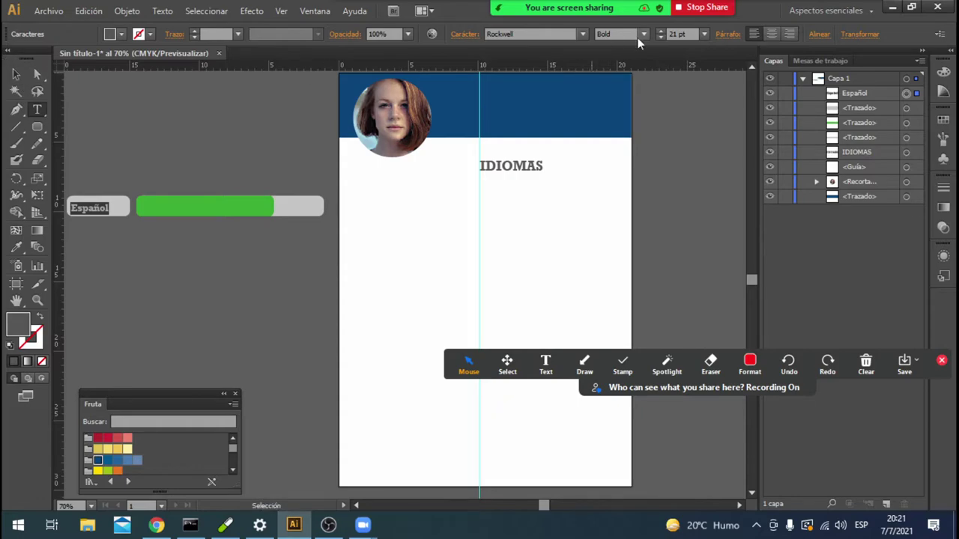
{"action": "left_click", "coordinate": [704, 33]}
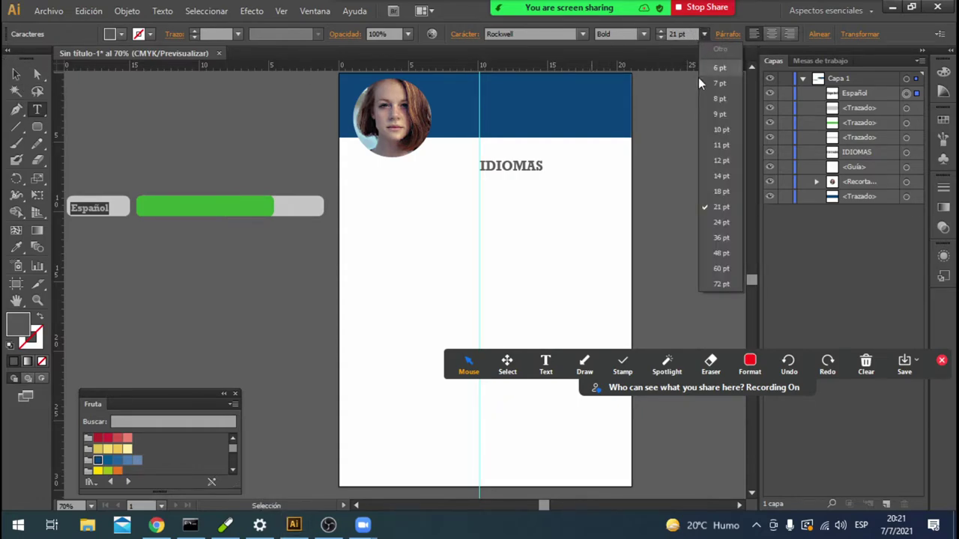
{"action": "left_click", "coordinate": [726, 223]}
Nudge the Español label right and up to center it in its grey box.
{"action": "left_click", "coordinate": [16, 74]}
{"action": "left_click", "coordinate": [104, 208]}
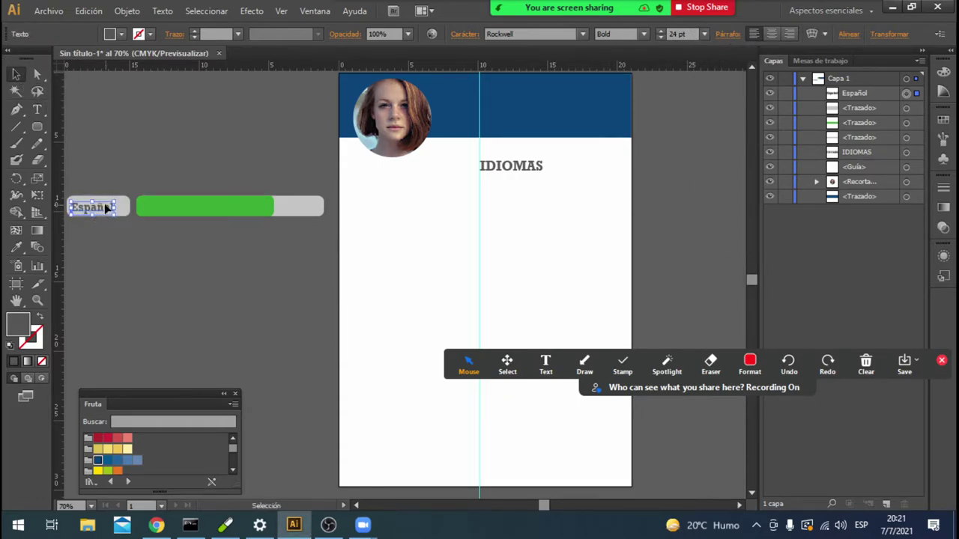
{"action": "left_click_drag", "start_coordinate": [107, 208], "coordinate": [111, 208]}
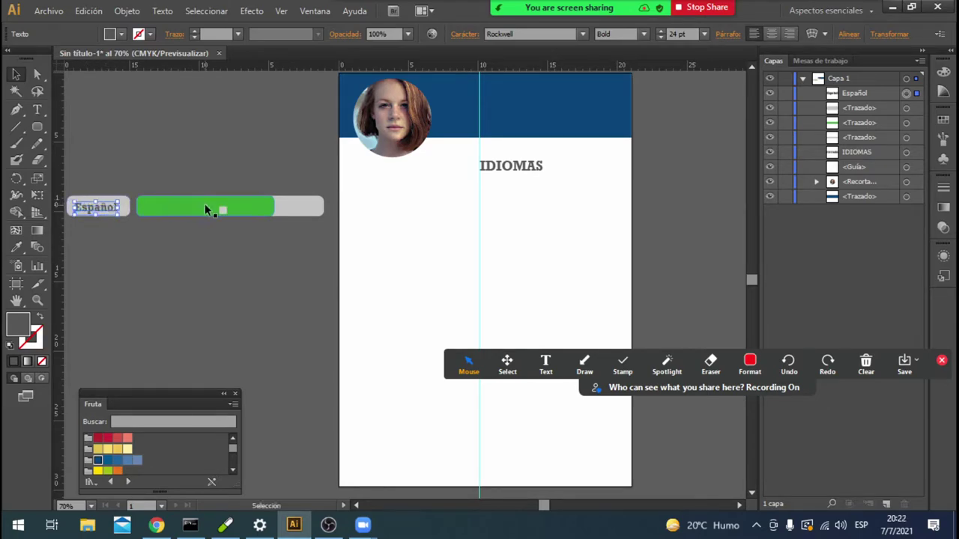
{"action": "key", "text": "Up"}
{"action": "key", "text": "Up"}
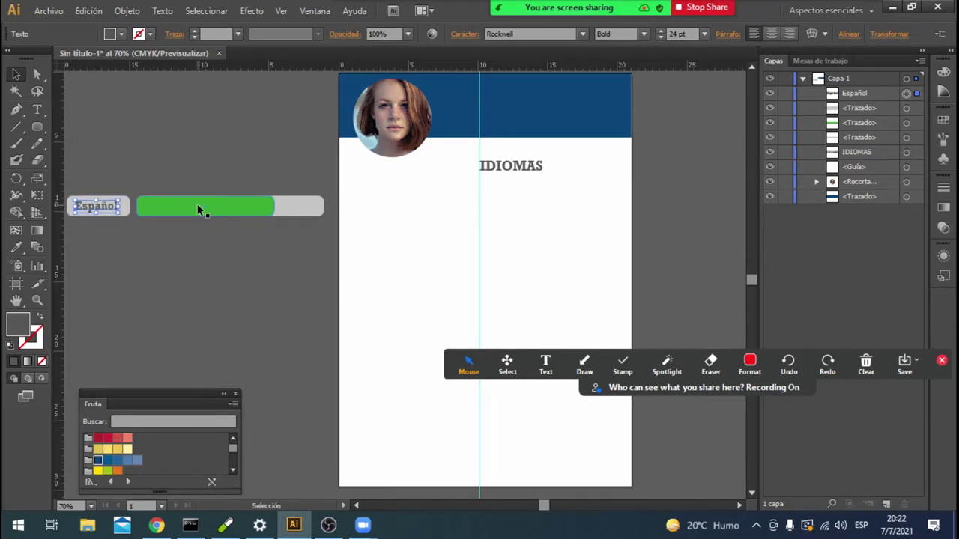
{"action": "left_click", "coordinate": [200, 218]}
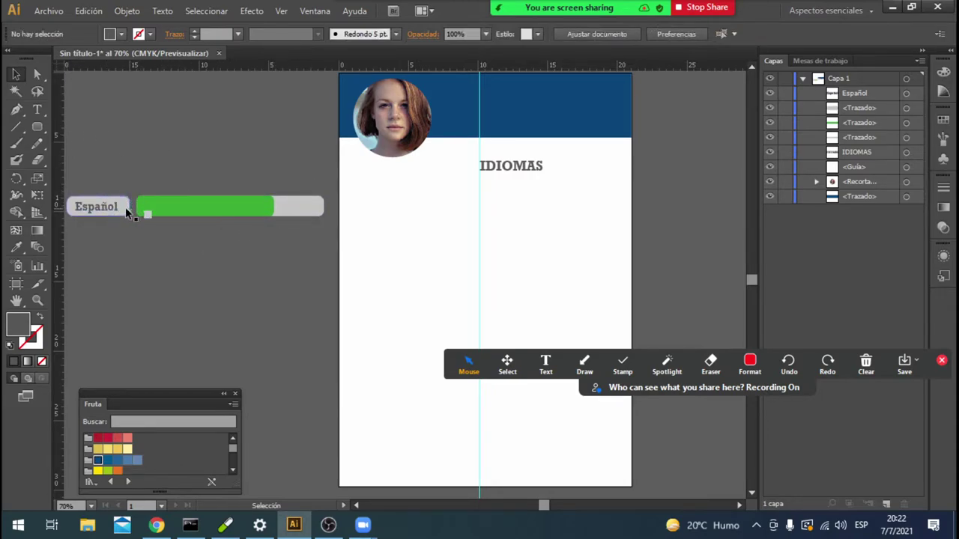
{"action": "left_click", "coordinate": [112, 209]}
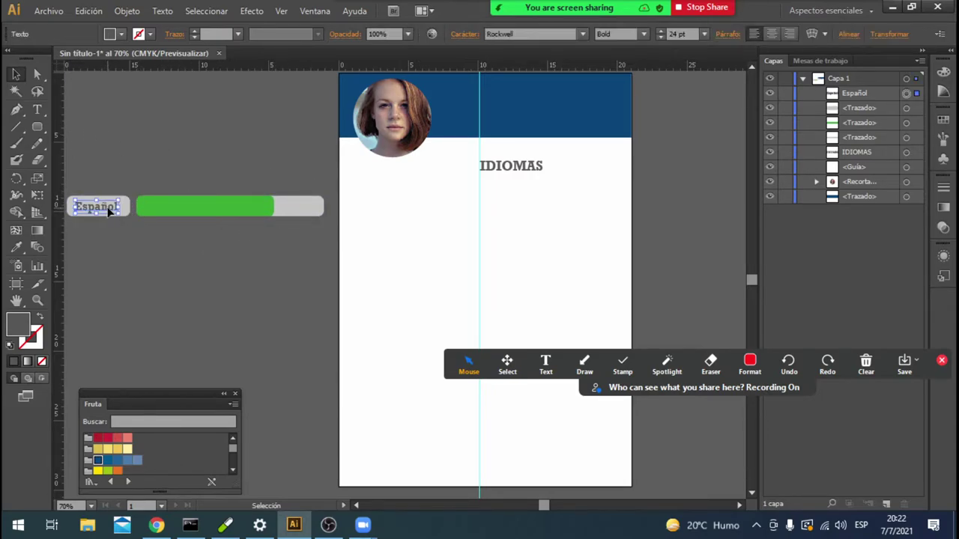
Check the pieces of the Español bar, including the green progress bar and grey track.
{"action": "left_click", "coordinate": [136, 233]}
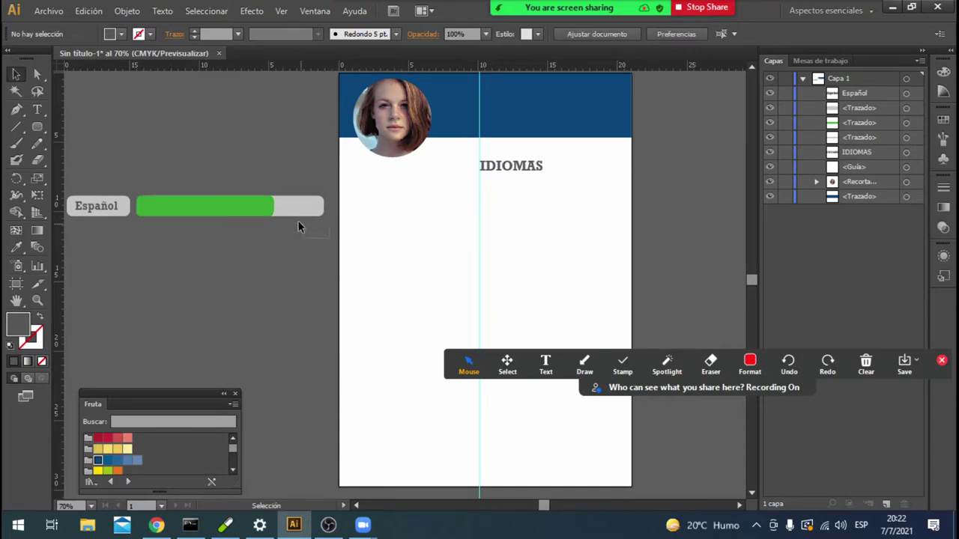
{"action": "mouse_move", "coordinate": [298, 226]}
{"action": "left_mouse_down"}
{"action": "mouse_move", "coordinate": [144, 178]}
{"action": "mouse_move", "coordinate": [167, 181]}
{"action": "left_mouse_up"}
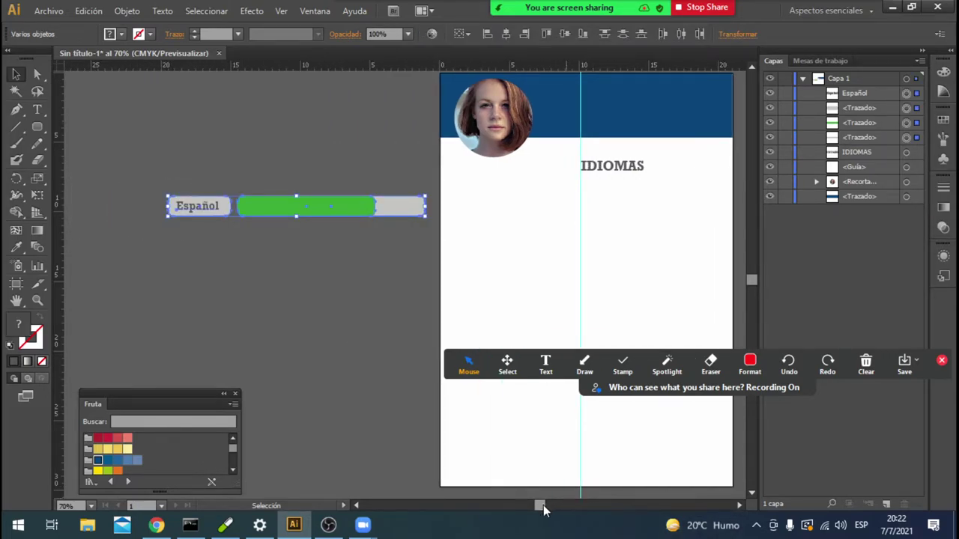
{"action": "left_click_drag", "start_coordinate": [543, 505], "coordinate": [544, 504]}
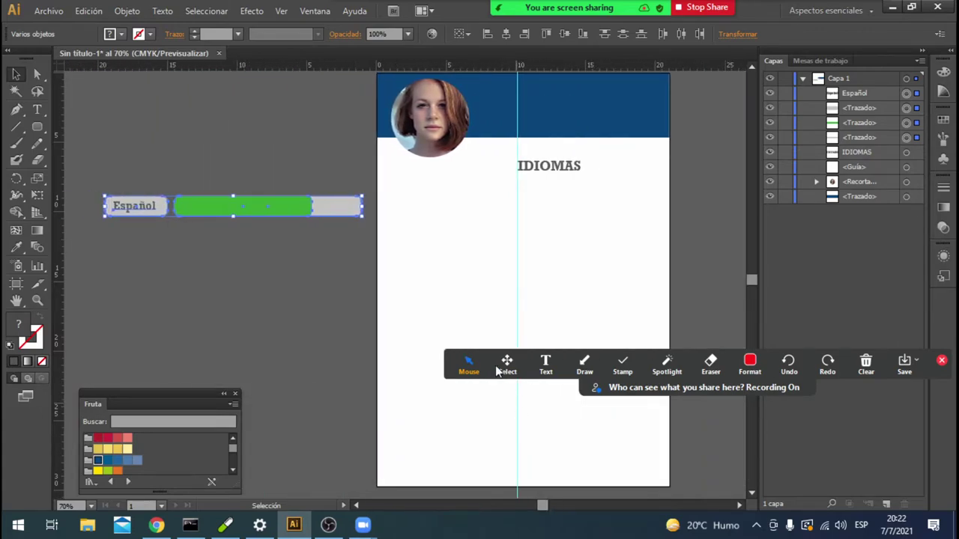
{"action": "left_click", "coordinate": [198, 127]}
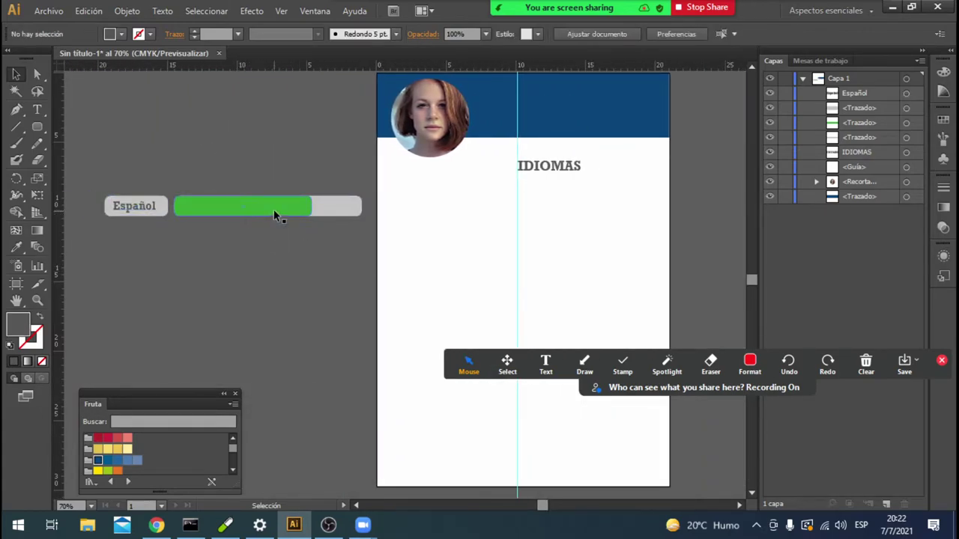
{"action": "left_click", "coordinate": [270, 205]}
{"action": "left_click", "coordinate": [336, 209]}
{"action": "left_click", "coordinate": [278, 208]}
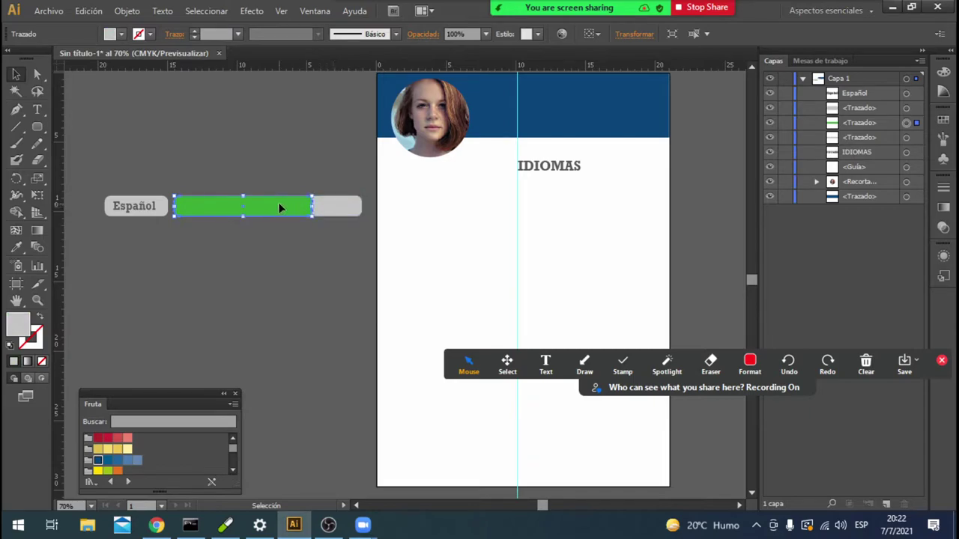
{"action": "left_click", "coordinate": [329, 209]}
{"action": "left_click", "coordinate": [285, 205]}
{"action": "left_click", "coordinate": [320, 210]}
{"action": "left_click", "coordinate": [310, 209]}
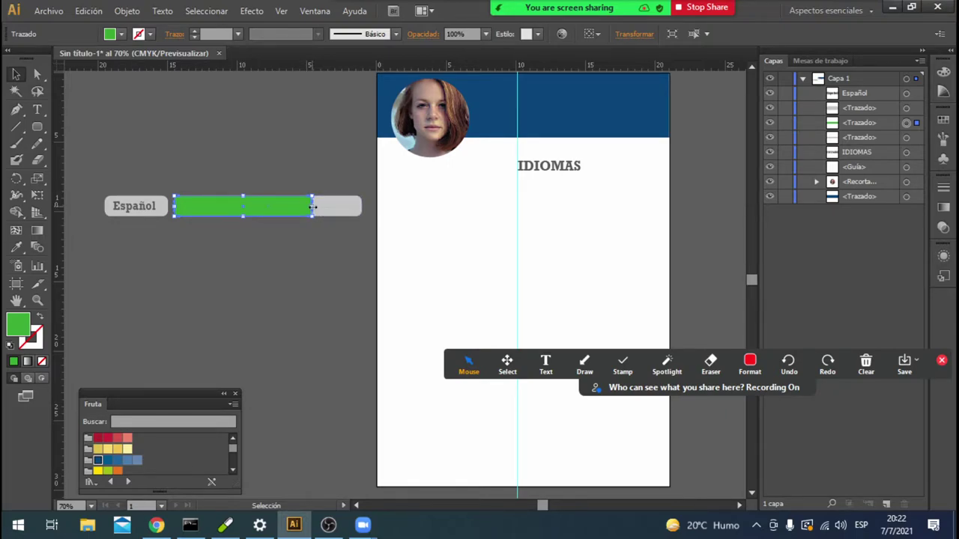
Marquee-select the Español label, grey box and skill bar together and open their context menu.
{"action": "left_click", "coordinate": [160, 215]}
{"action": "left_click", "coordinate": [158, 209]}
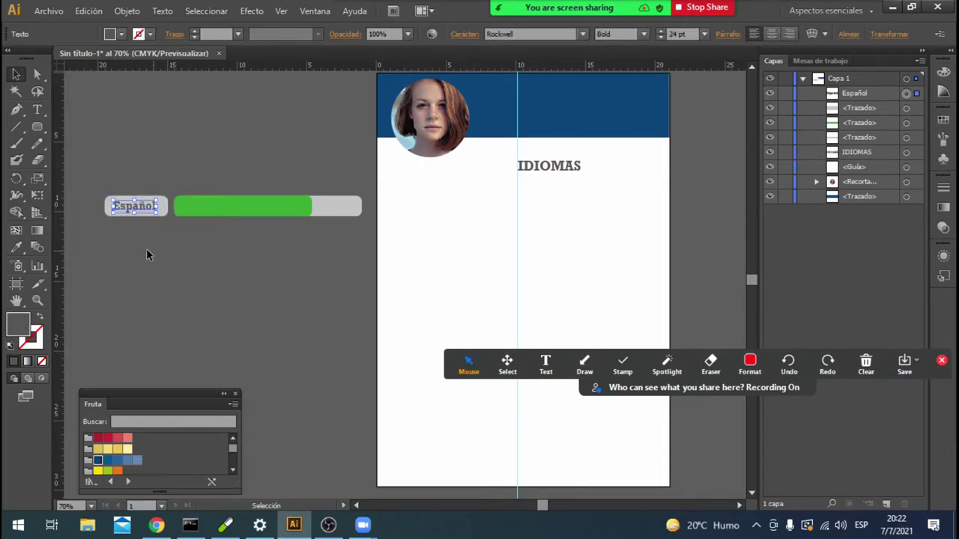
{"action": "left_click_drag", "start_coordinate": [95, 181], "coordinate": [356, 228]}
{"action": "right_click", "coordinate": [290, 214]}
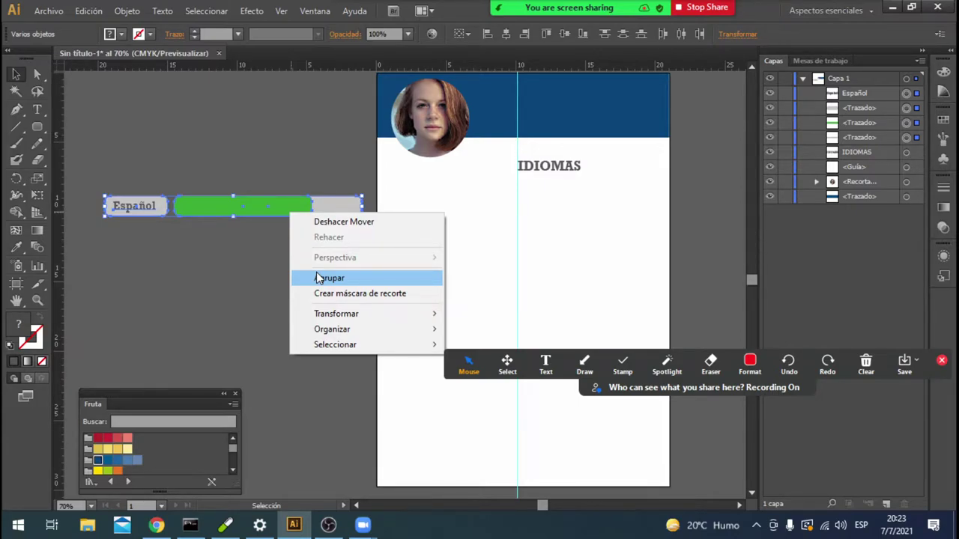
Group the Español bar pieces and move the group onto the page just below IDIOMAS.
{"action": "left_click", "coordinate": [318, 278]}
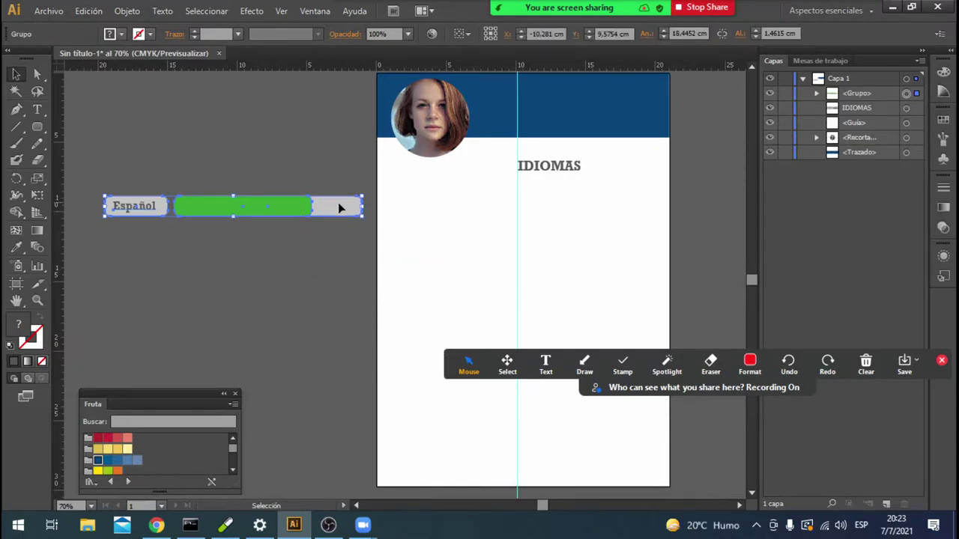
{"action": "left_click_drag", "start_coordinate": [337, 204], "coordinate": [508, 214]}
{"action": "left_click_drag", "start_coordinate": [437, 223], "coordinate": [568, 206]}
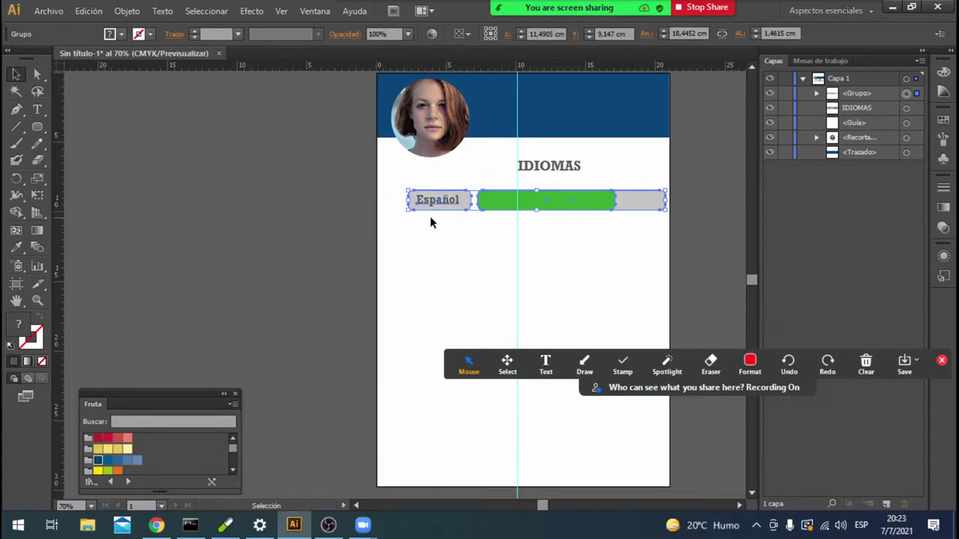
{"action": "left_click_drag", "start_coordinate": [420, 199], "coordinate": [529, 208]}
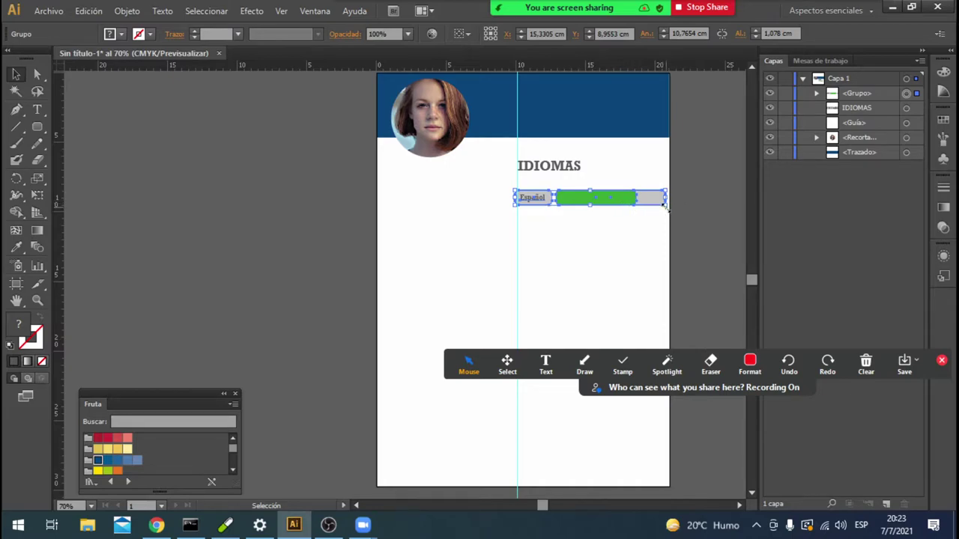
{"action": "left_click_drag", "start_coordinate": [664, 206], "coordinate": [663, 202]}
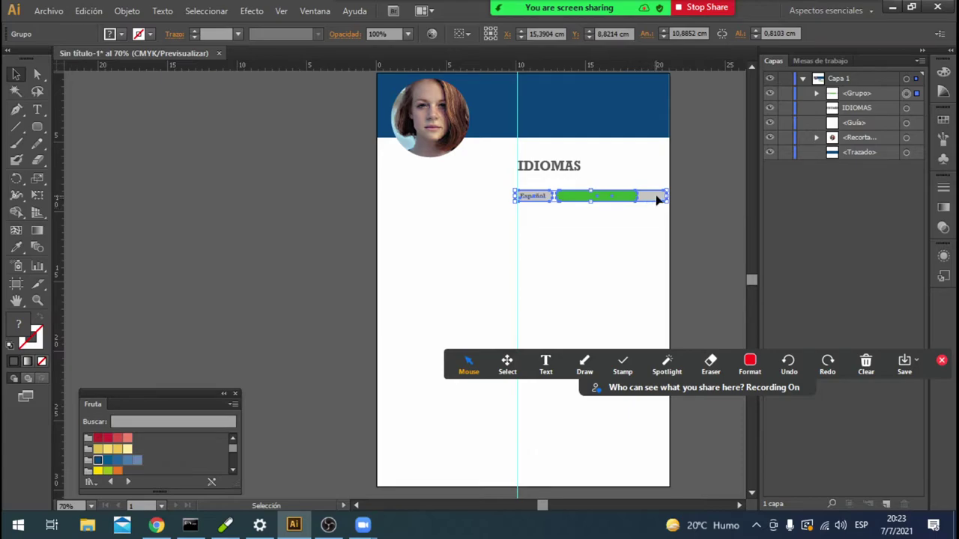
{"action": "key", "text": "Up"}
{"action": "key", "text": "Up"}
{"action": "key", "text": "Up"}
{"action": "key", "text": "Up"}
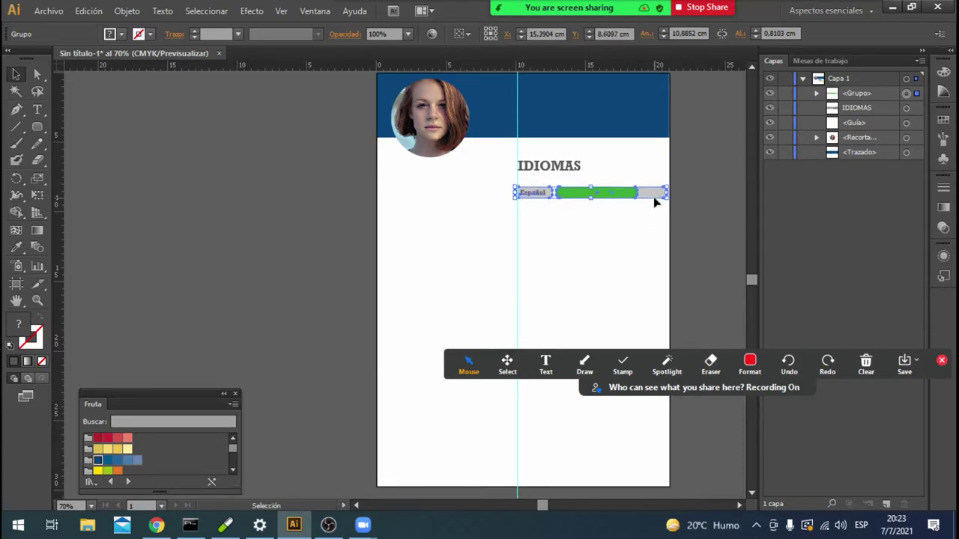
{"action": "key", "text": "Up"}
{"action": "key", "text": "Up"}
{"action": "key", "text": "Up"}
{"action": "key", "text": "Up"}
{"action": "key", "text": "Up"}
{"action": "key", "text": "Up"}
{"action": "key", "text": "Up"}
{"action": "key", "text": "Up"}
{"action": "key", "text": "Up"}
{"action": "key", "text": "Up"}
{"action": "key", "text": "Up"}
{"action": "key", "text": "Right"}
{"action": "key", "text": "Right"}
{"action": "key", "text": "Right"}
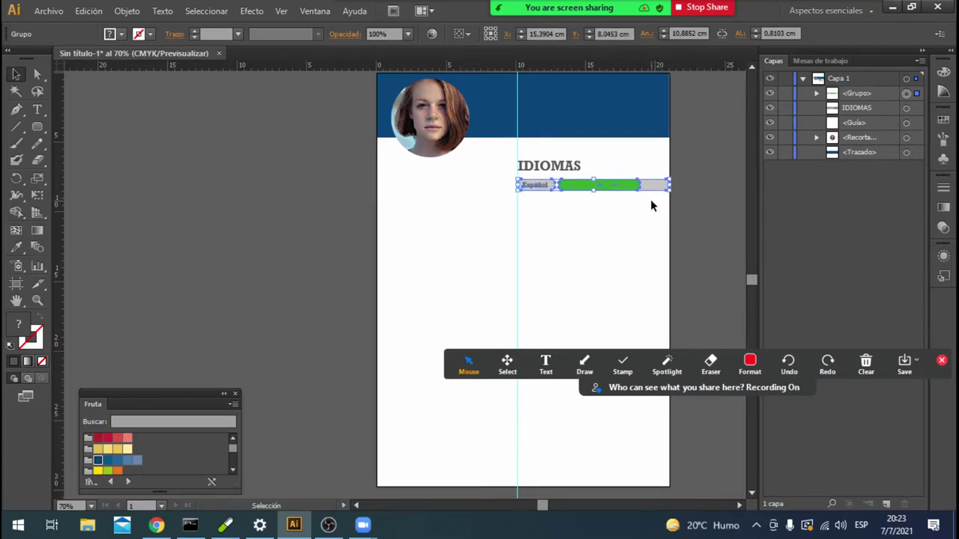
{"action": "key", "text": "Right"}
{"action": "key", "text": "Right"}
{"action": "key", "text": "Right"}
Scale the Español bar group down slightly from its corner to fit the page.
{"action": "left_click_drag", "start_coordinate": [672, 192], "coordinate": [661, 194]}
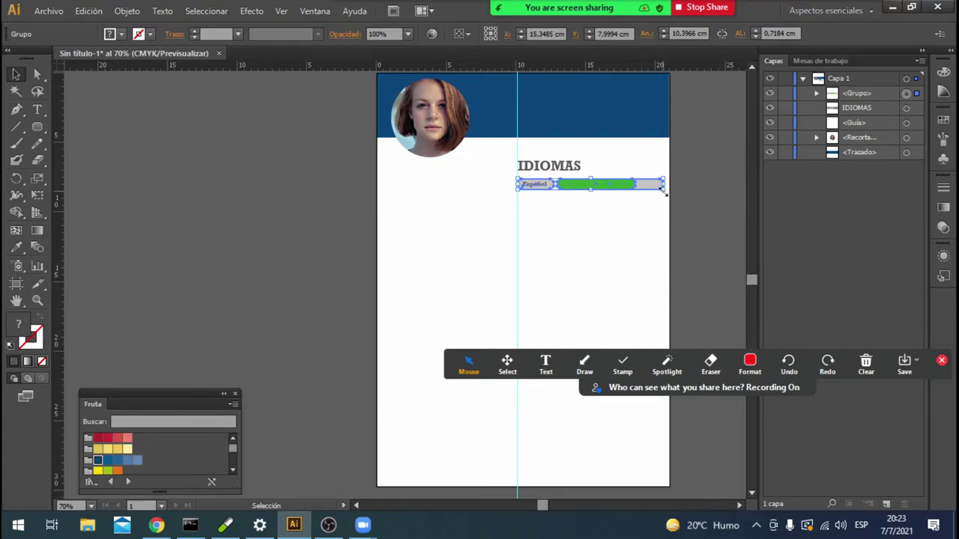
{"action": "left_click_drag", "start_coordinate": [662, 192], "coordinate": [658, 193]}
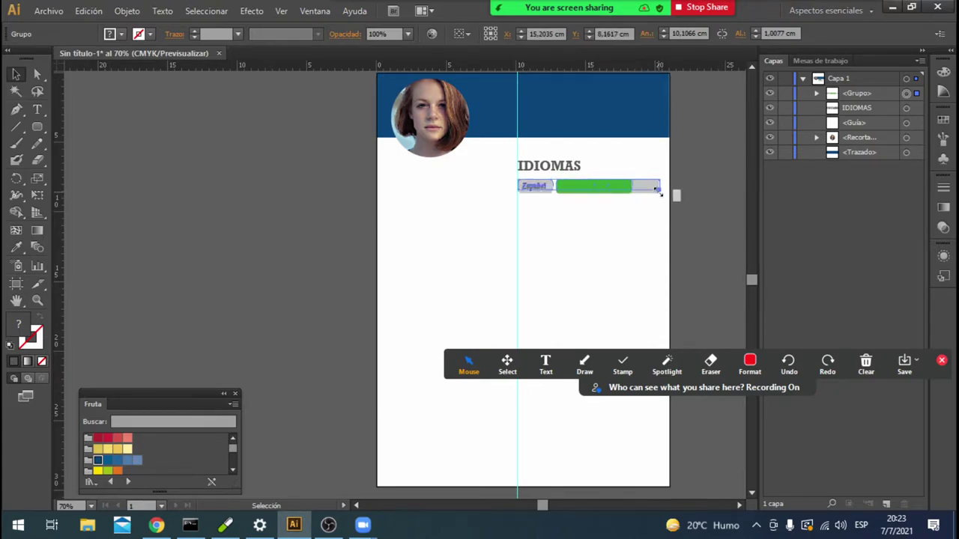
{"action": "left_click", "coordinate": [674, 204]}
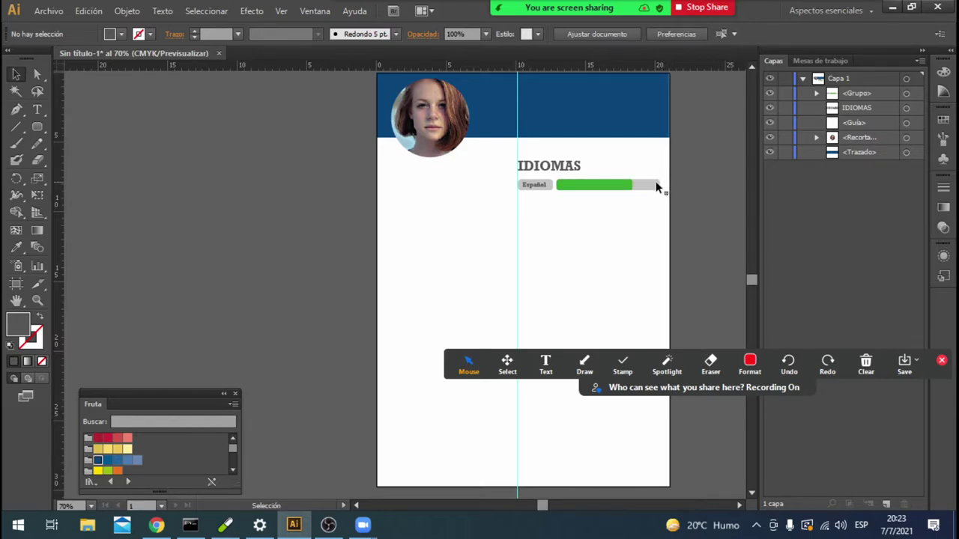
{"action": "left_click", "coordinate": [550, 188]}
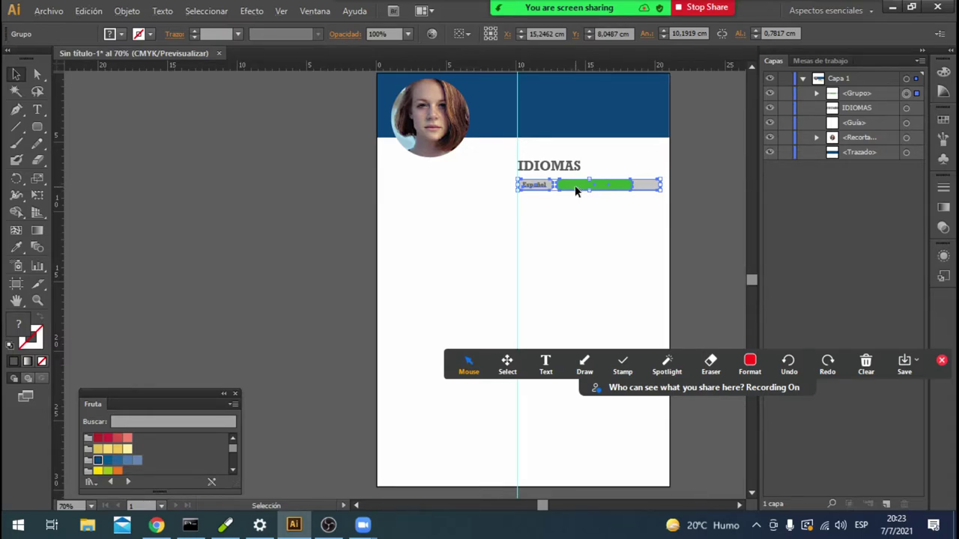
Duplicate the Español bar twice below the original and nudge the middle copy up for even spacing.
{"action": "left_click_drag", "start_coordinate": [577, 189], "coordinate": [576, 224]}
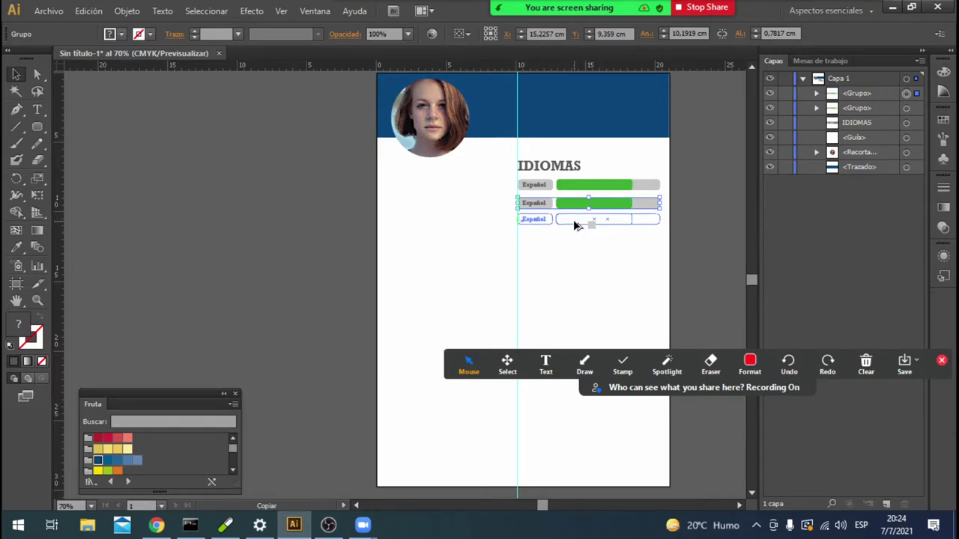
{"action": "left_click_drag", "start_coordinate": [574, 222], "coordinate": [575, 222]}
{"action": "left_click", "coordinate": [569, 253]}
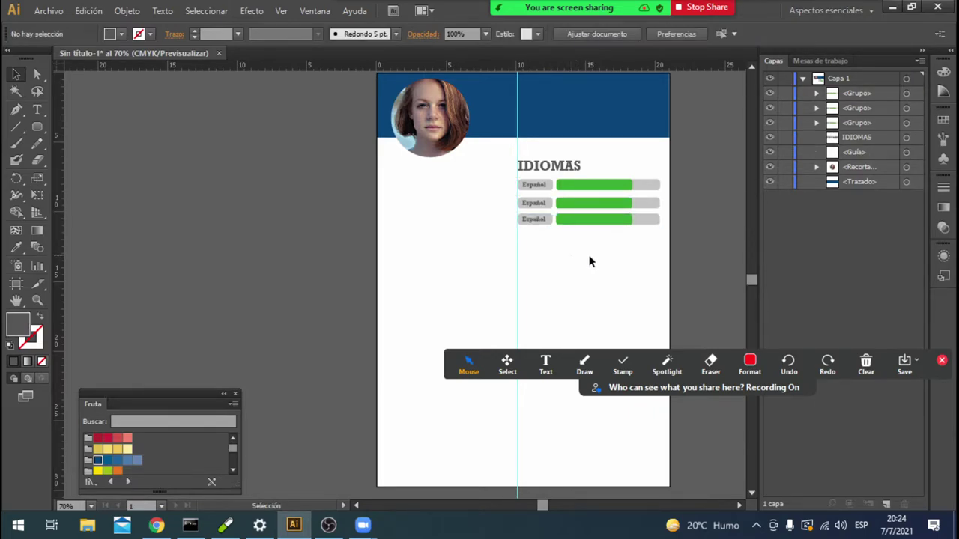
{"action": "left_click", "coordinate": [659, 206]}
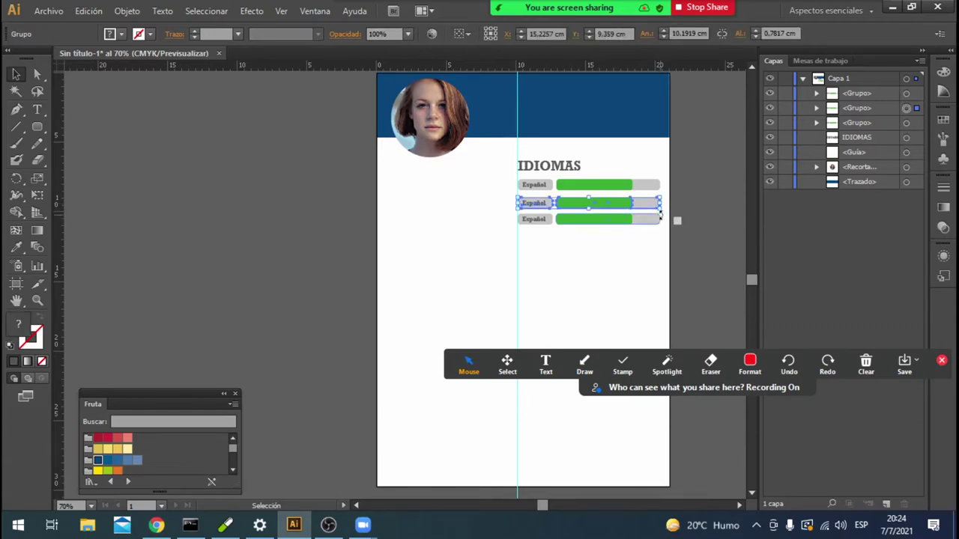
{"action": "key", "text": "Up"}
{"action": "key", "text": "Up"}
{"action": "key", "text": "Up"}
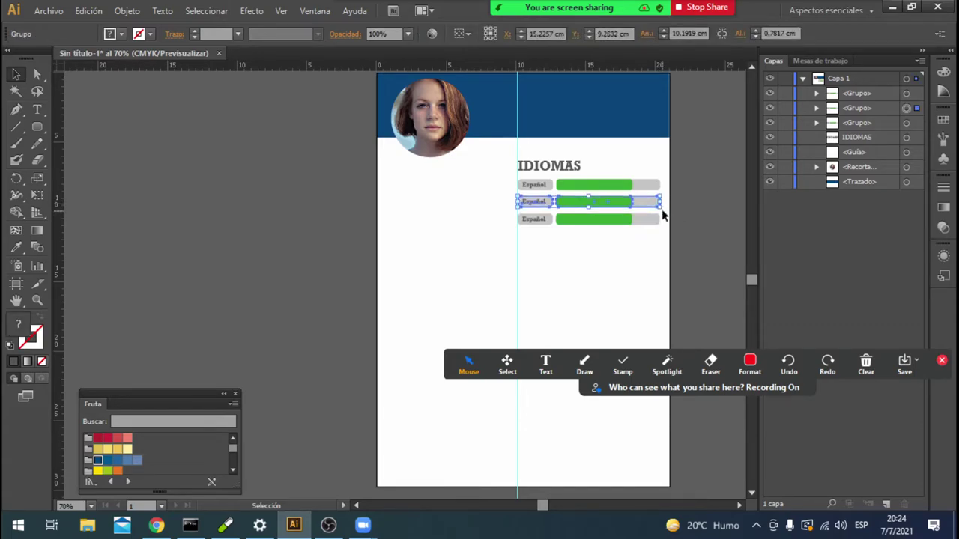
{"action": "left_click", "coordinate": [672, 220]}
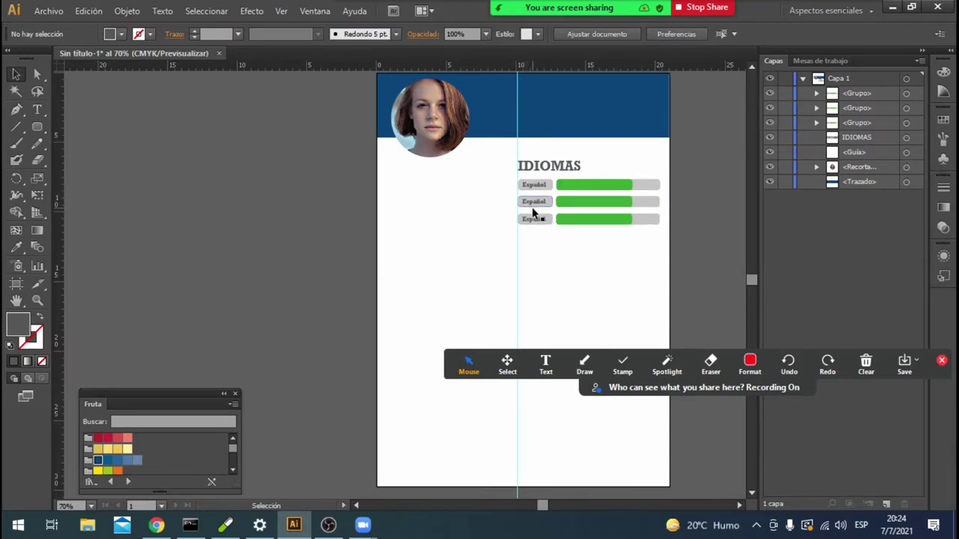
{"action": "left_click", "coordinate": [750, 363]}
{"action": "left_click", "coordinate": [91, 507]}
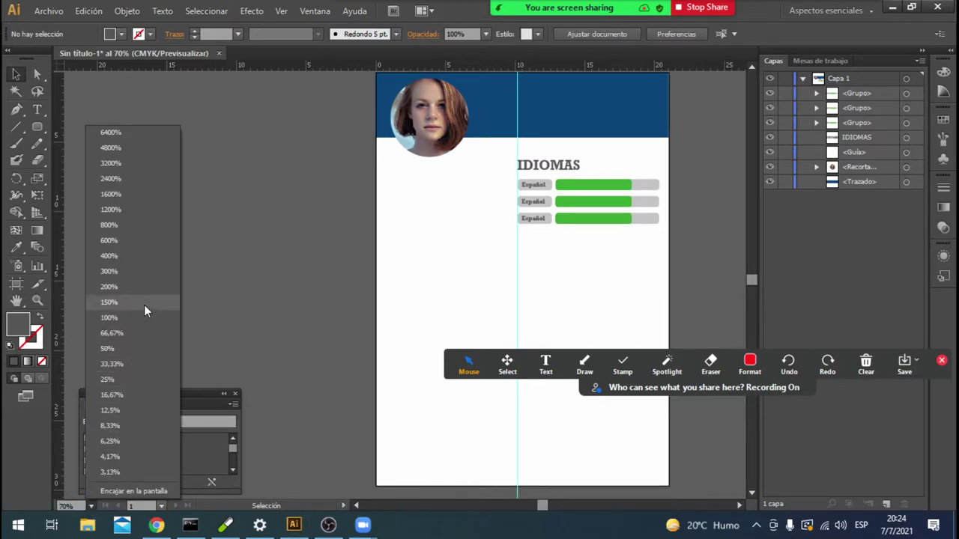
{"action": "left_click", "coordinate": [110, 302]}
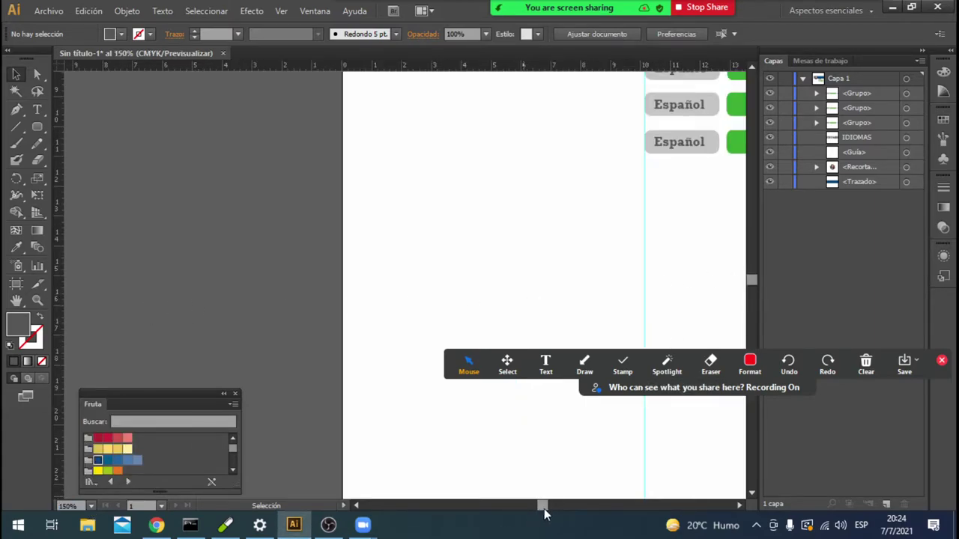
{"action": "left_click_drag", "start_coordinate": [545, 507], "coordinate": [549, 507]}
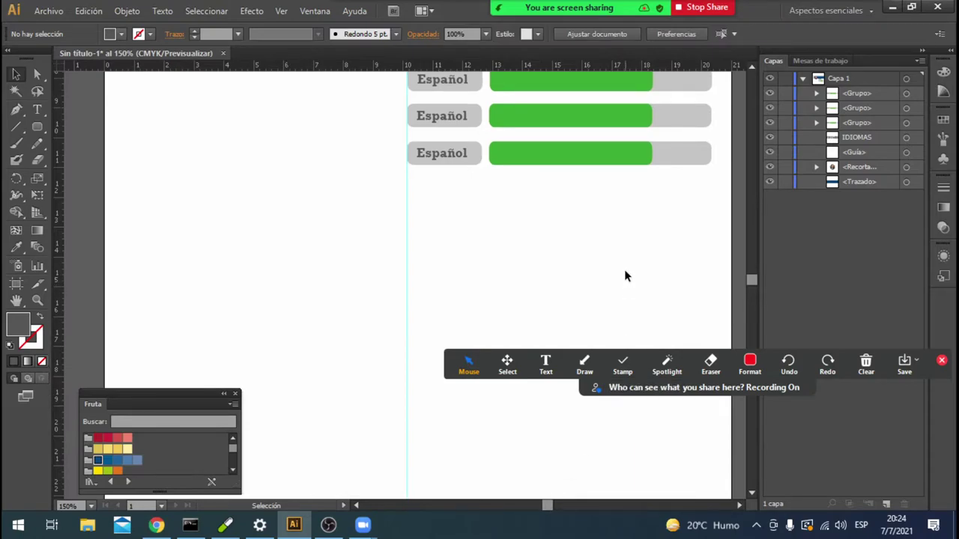
{"action": "scroll", "coordinate": [624, 268], "scroll_direction": "up", "scroll_amount": 2}
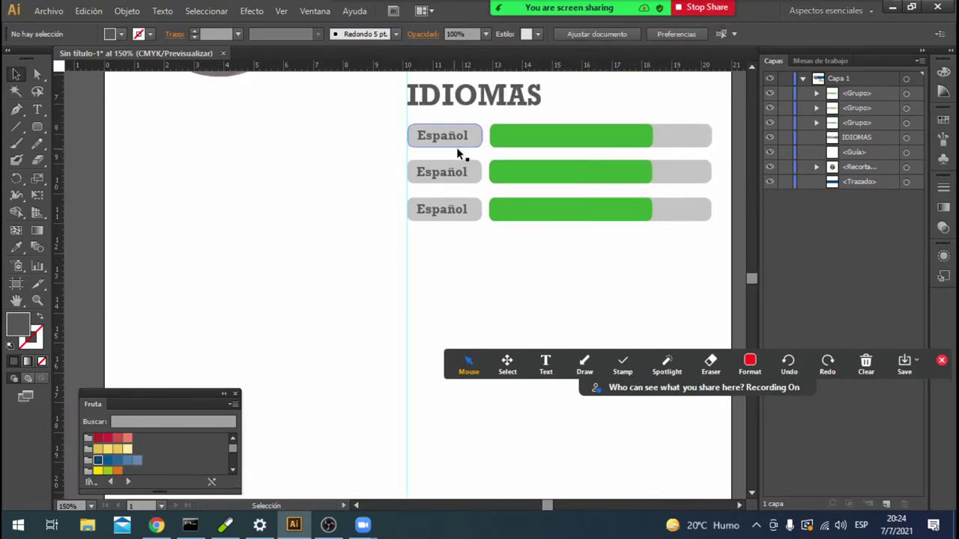
{"action": "left_click", "coordinate": [85, 506]}
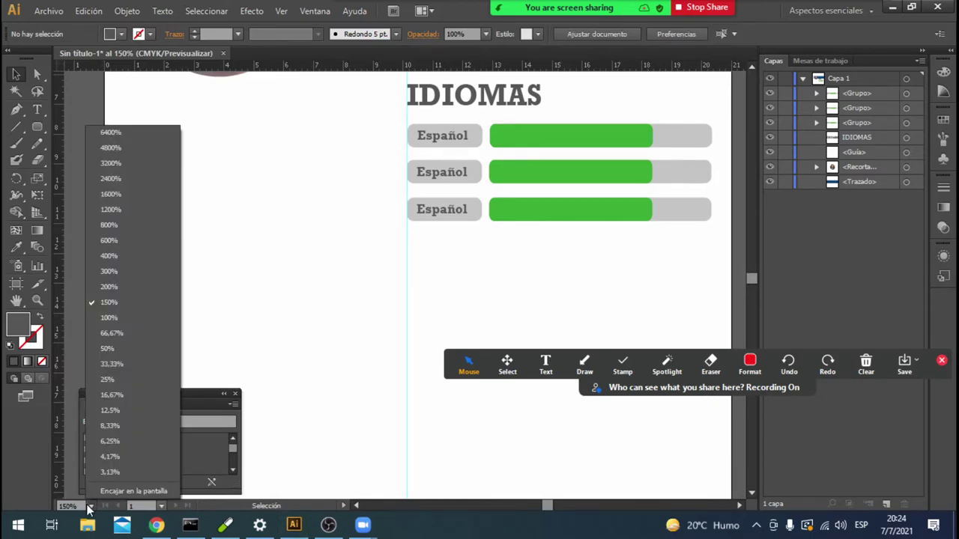
{"action": "left_click", "coordinate": [125, 316]}
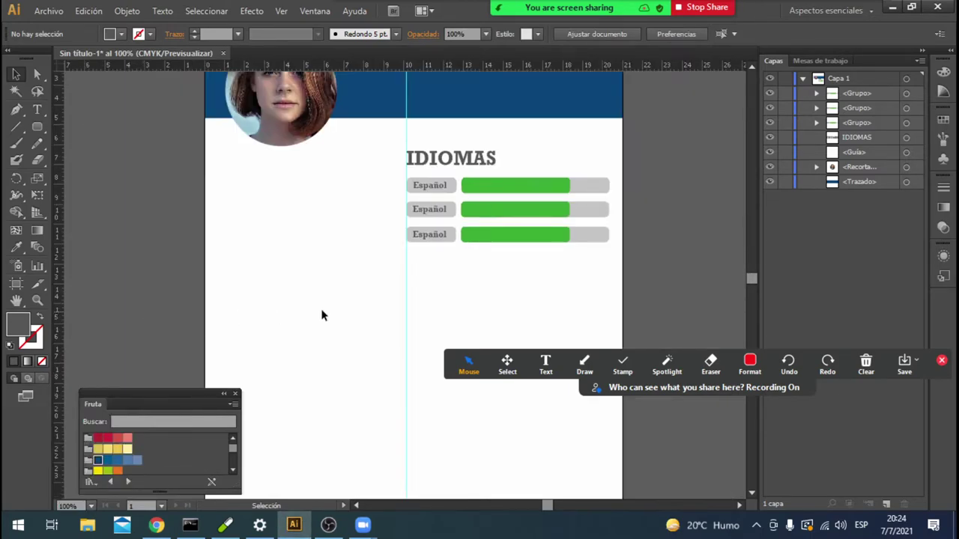
{"action": "left_click", "coordinate": [91, 507]}
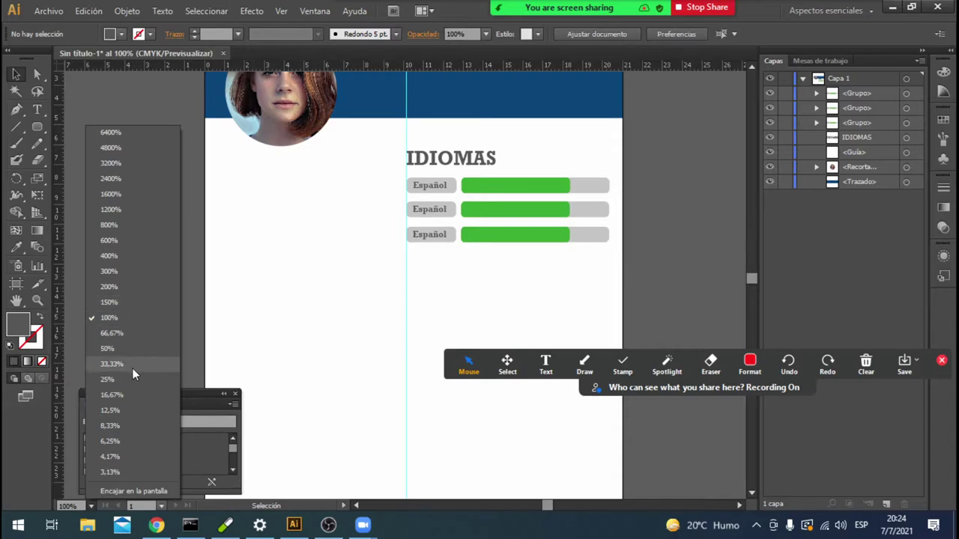
{"action": "key", "text": "Escape"}
{"action": "type", "text": "50"}
{"action": "key", "text": "Return"}
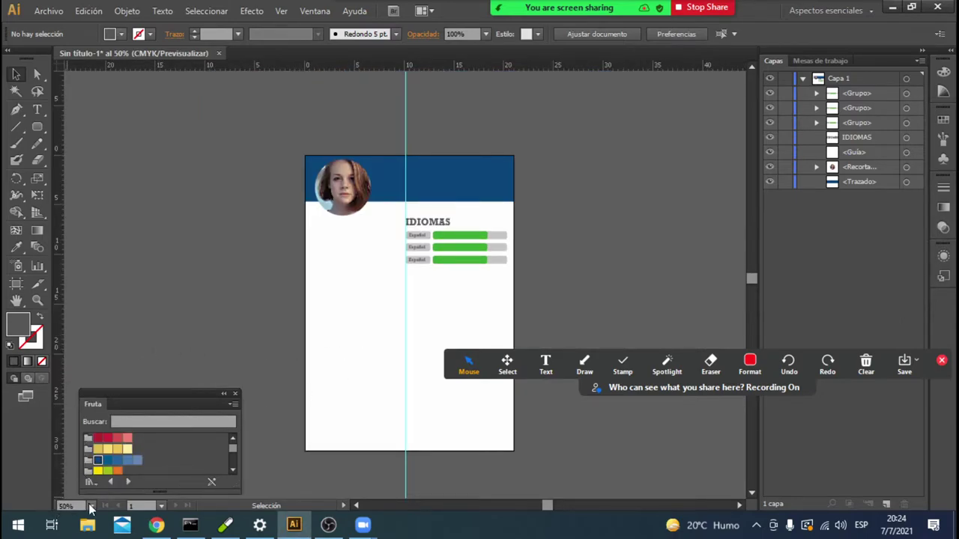
{"action": "left_click", "coordinate": [91, 506]}
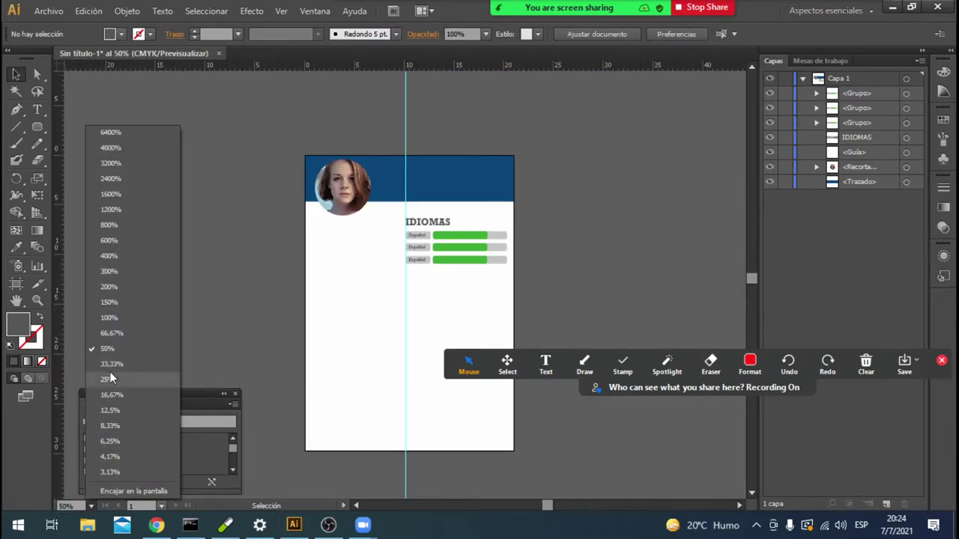
{"action": "left_click", "coordinate": [128, 334]}
{"action": "scroll", "coordinate": [487, 281], "scroll_direction": "down", "scroll_amount": 1}
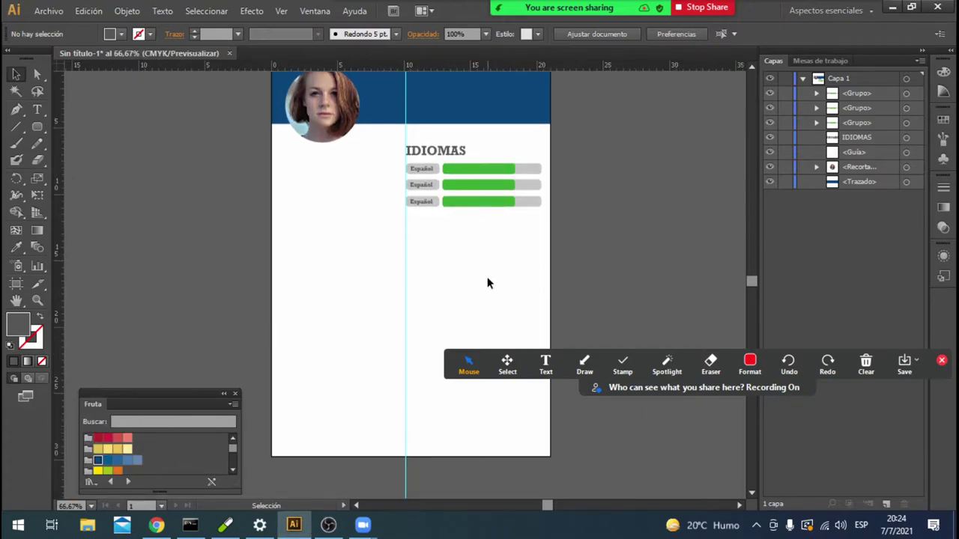
{"action": "scroll", "coordinate": [487, 283], "scroll_direction": "up", "scroll_amount": 1}
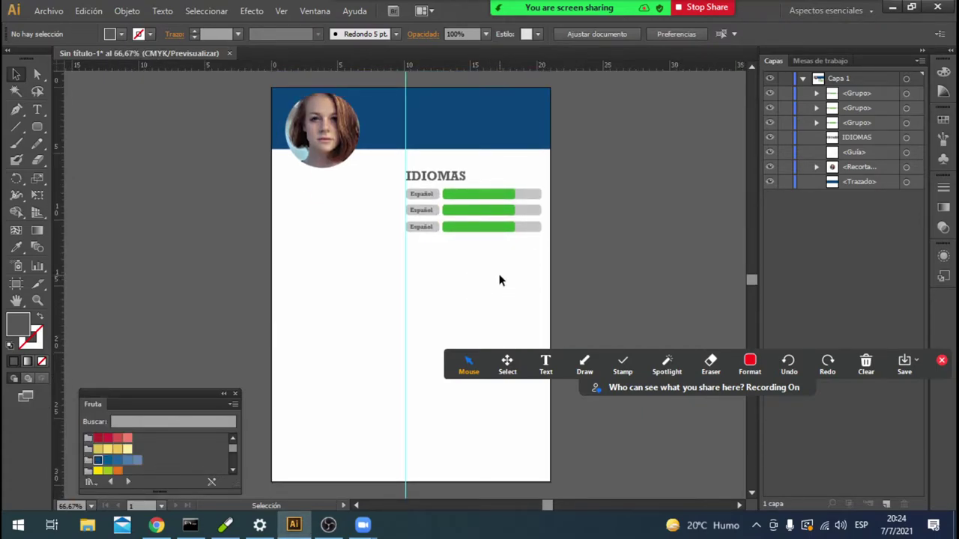
Copy IDIOMAS below the bars, then undo back to a single Español bar under the heading.
{"action": "left_click", "coordinate": [460, 176]}
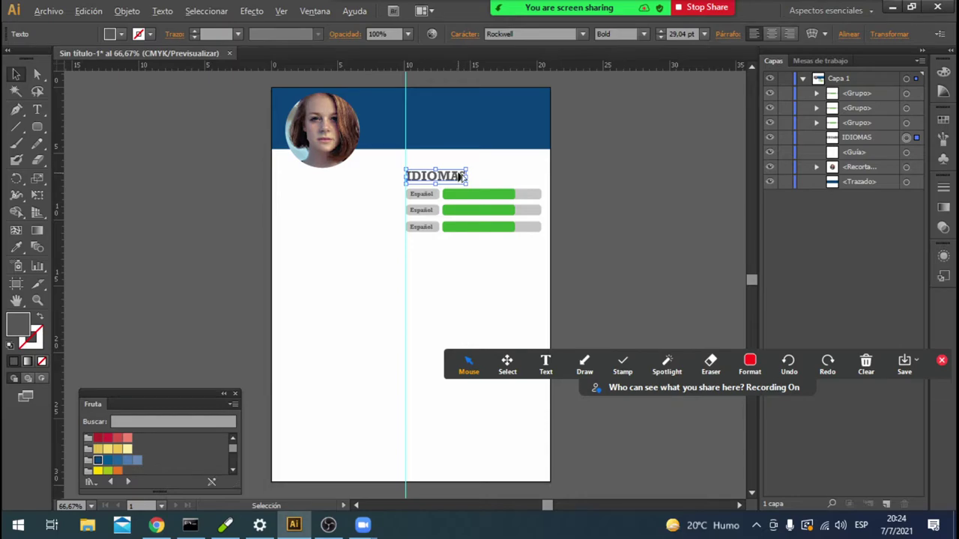
{"action": "left_click_drag", "start_coordinate": [460, 176], "coordinate": [460, 250]}
{"action": "left_click", "coordinate": [448, 228]}
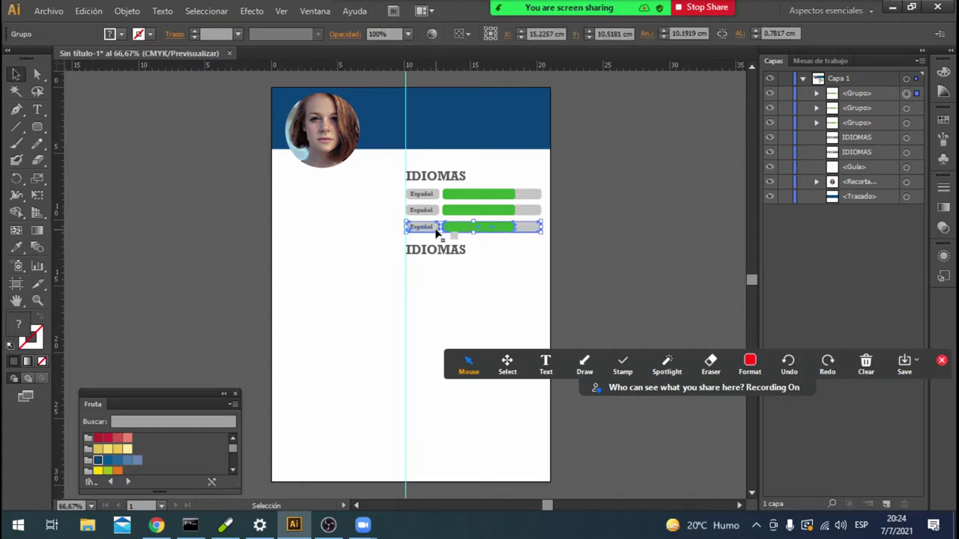
{"action": "left_click", "coordinate": [489, 241]}
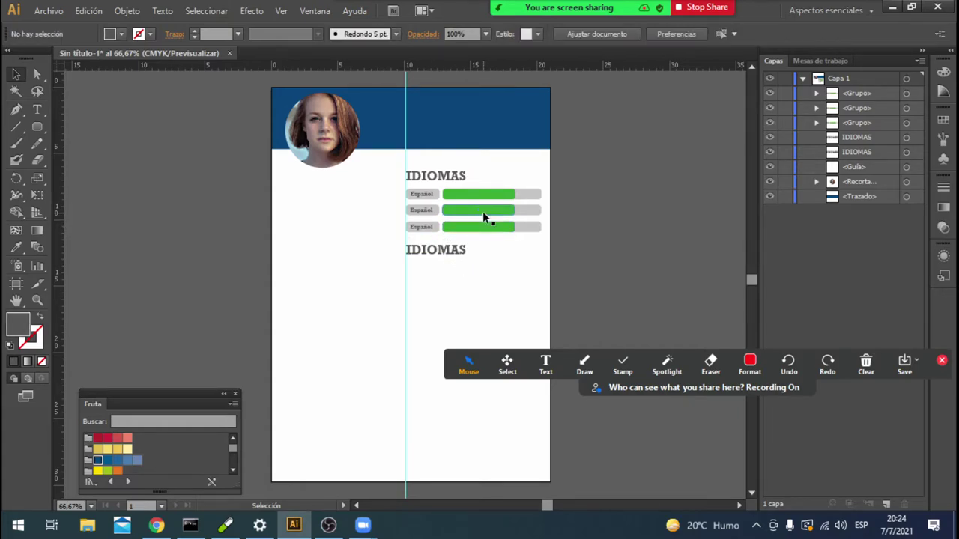
{"action": "key", "text": "ctrl+z"}
{"action": "key", "text": "ctrl+z"}
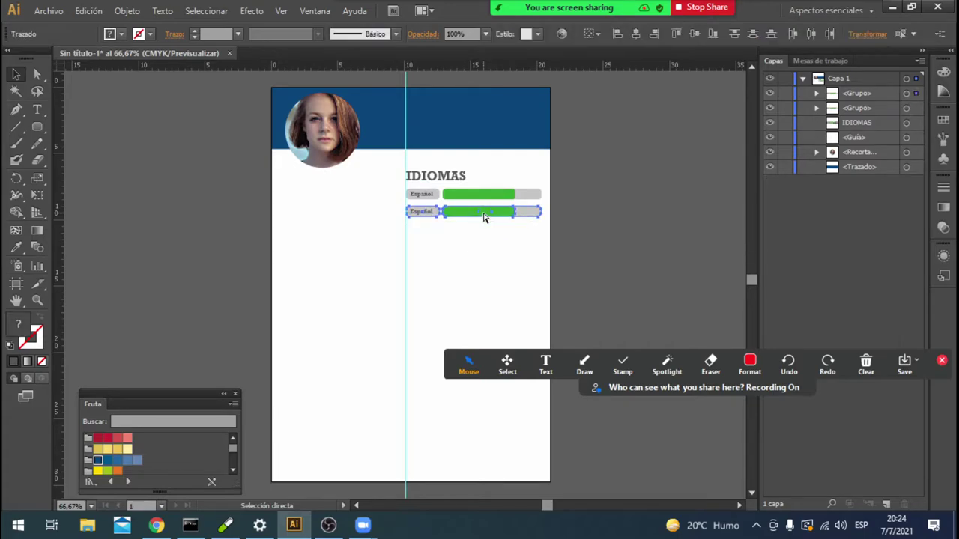
{"action": "key", "text": "ctrl+z"}
{"action": "left_click", "coordinate": [471, 233]}
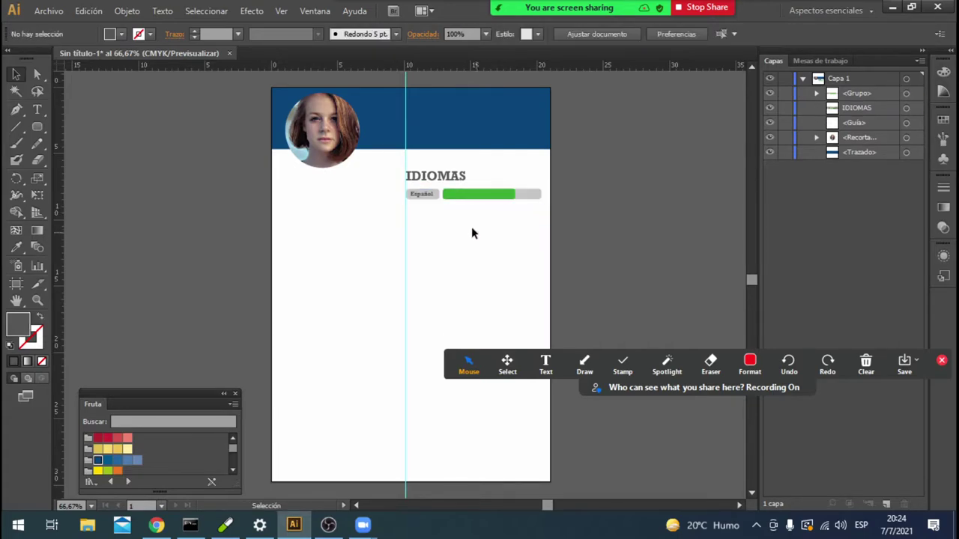
Inside the bar group, give the Español label a paler grey fill.
{"action": "double_click", "coordinate": [437, 196]}
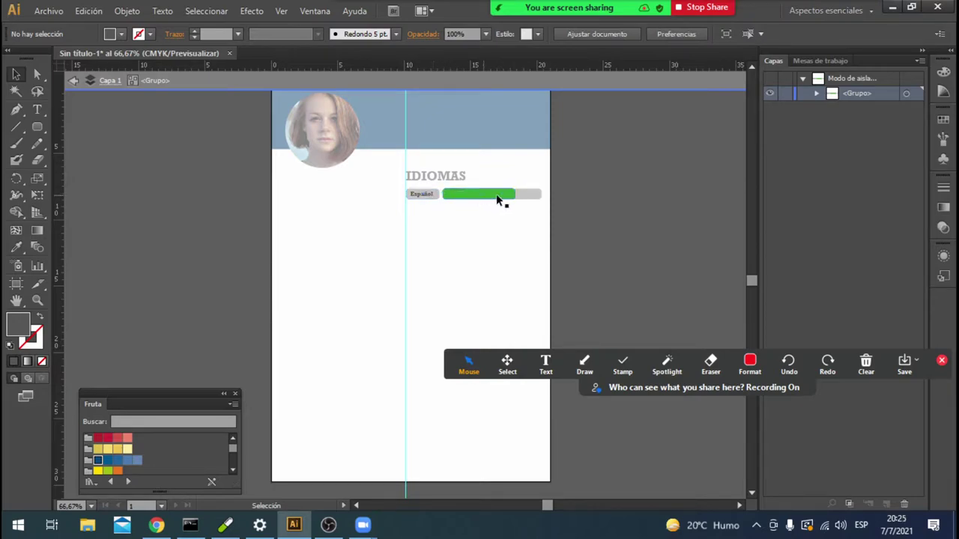
{"action": "left_click", "coordinate": [437, 197]}
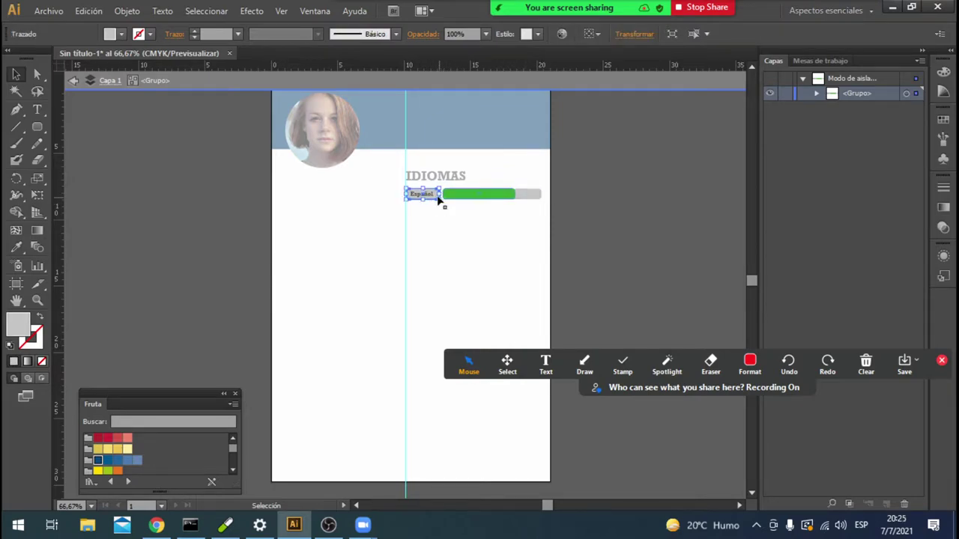
{"action": "left_click", "coordinate": [122, 34]}
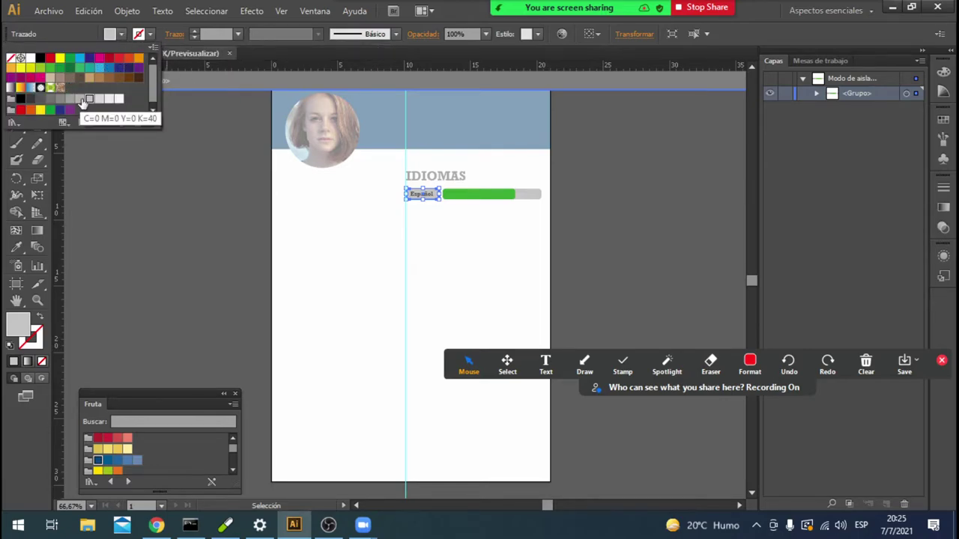
{"action": "left_click", "coordinate": [99, 100]}
{"action": "left_click", "coordinate": [109, 104]}
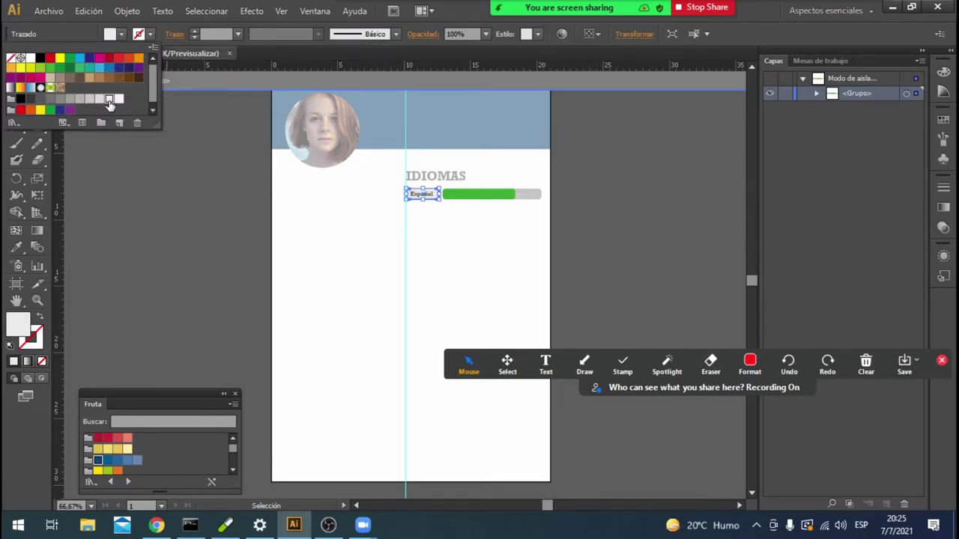
{"action": "left_click", "coordinate": [468, 265]}
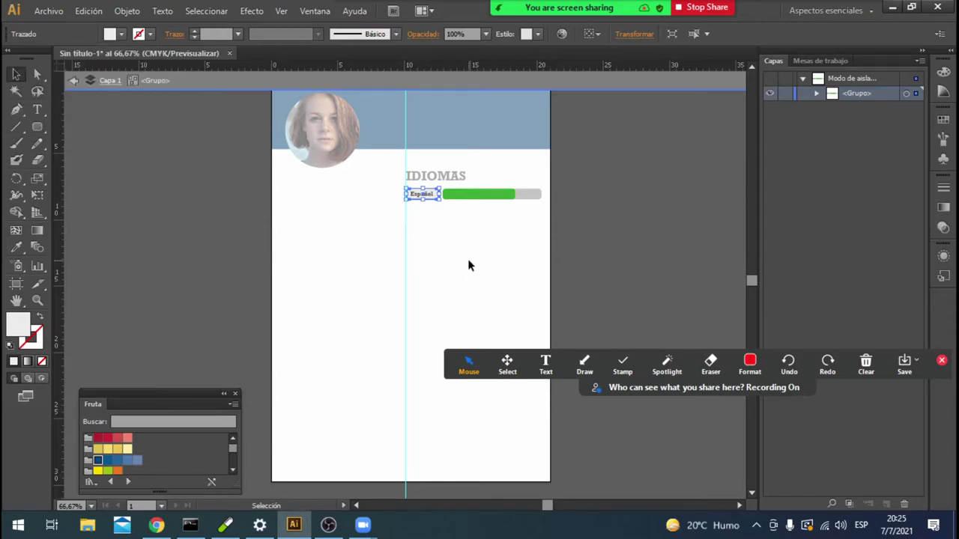
Lighten the grey track behind the green bar to a K=10 grey and exit isolation mode.
{"action": "left_click", "coordinate": [528, 197]}
{"action": "double_click", "coordinate": [528, 198]}
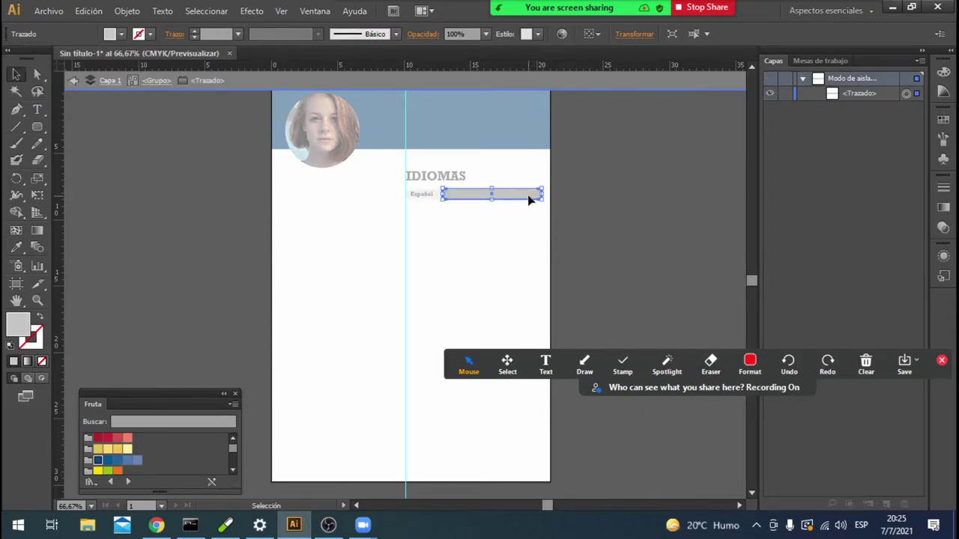
{"action": "left_click", "coordinate": [120, 34]}
{"action": "left_click", "coordinate": [103, 101]}
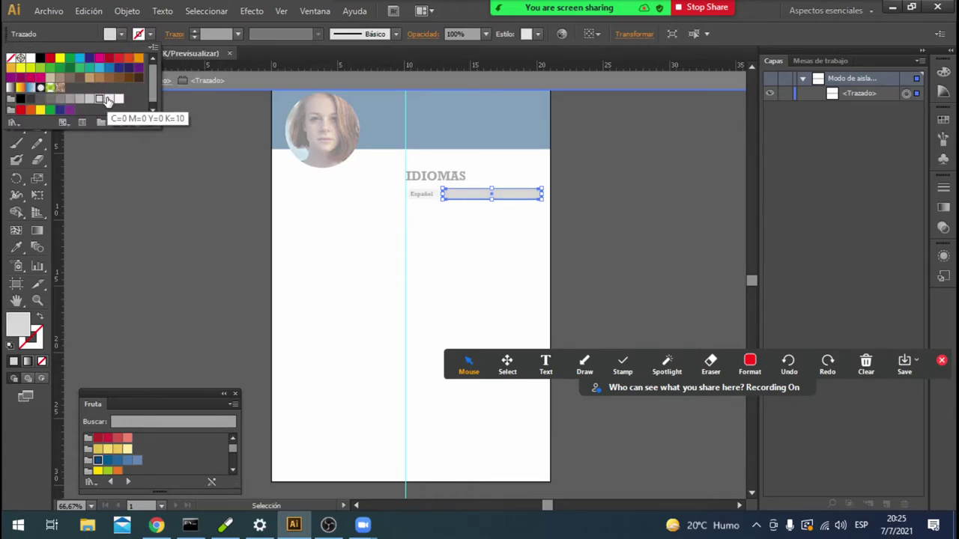
{"action": "left_click", "coordinate": [111, 99]}
{"action": "key", "text": "Escape"}
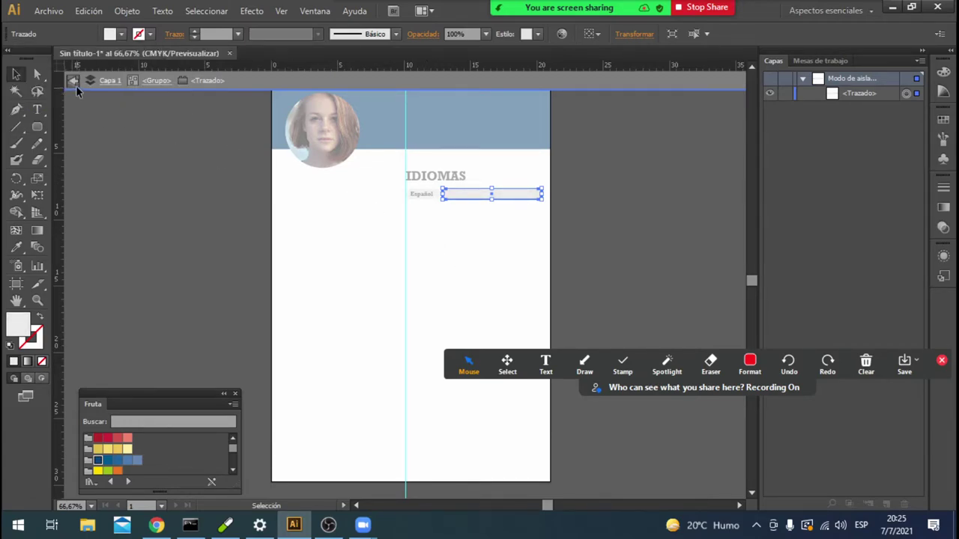
{"action": "left_click", "coordinate": [75, 80]}
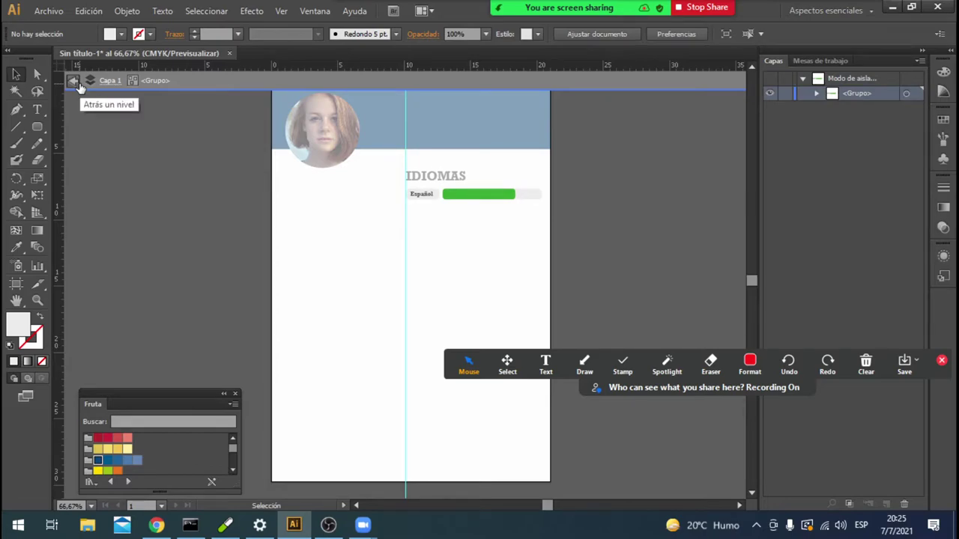
{"action": "left_click", "coordinate": [74, 81]}
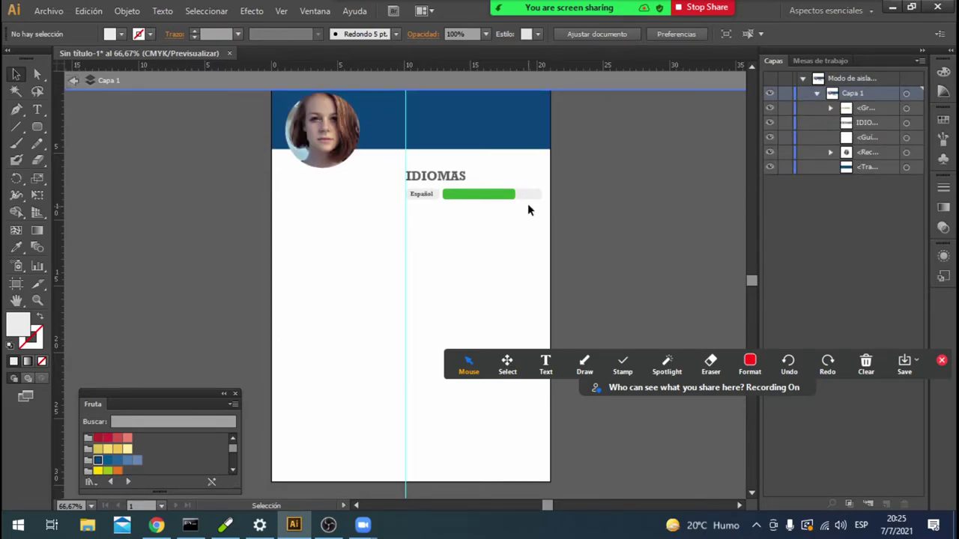
Duplicate the Español skill bar twice below the original, nudging the third copy up slightly.
{"action": "left_click", "coordinate": [75, 80]}
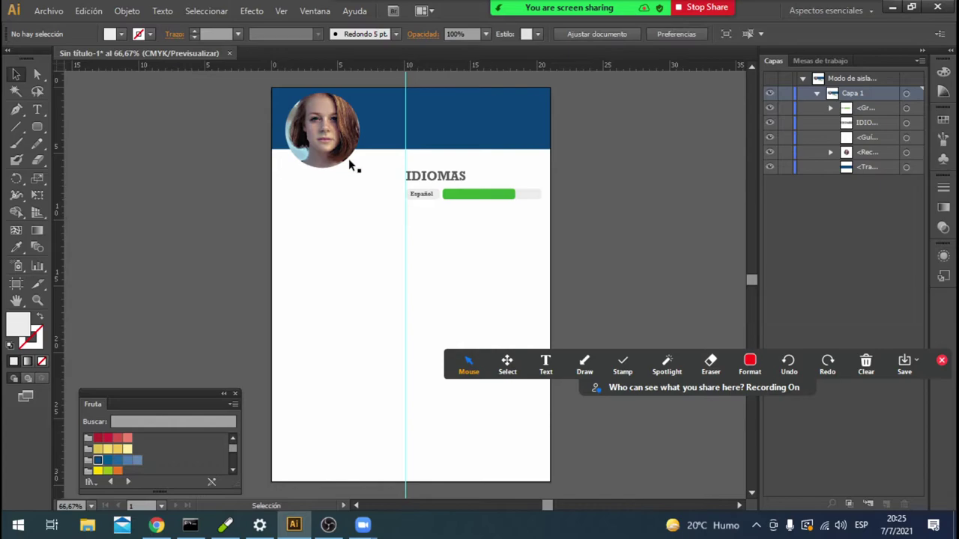
{"action": "left_click", "coordinate": [535, 199]}
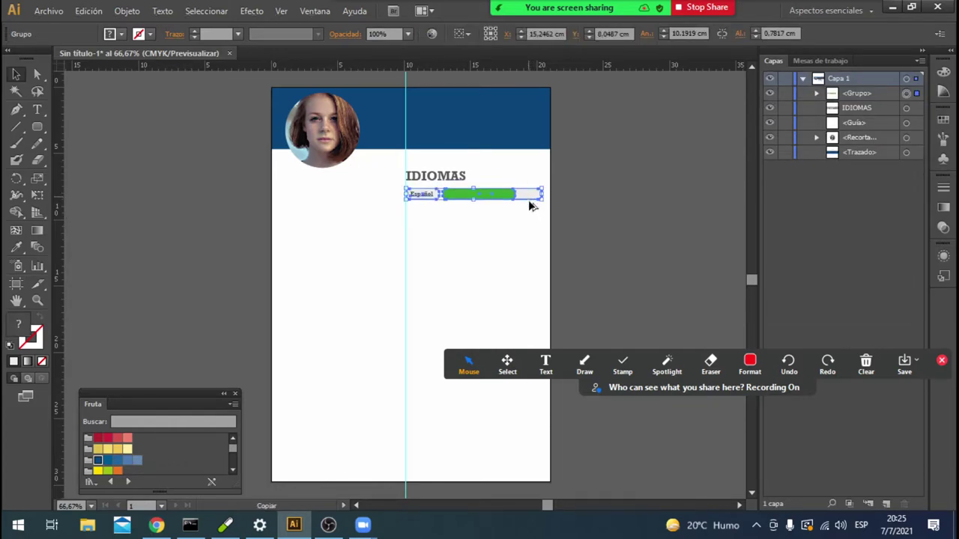
{"action": "left_click_drag", "start_coordinate": [529, 201], "coordinate": [530, 232]}
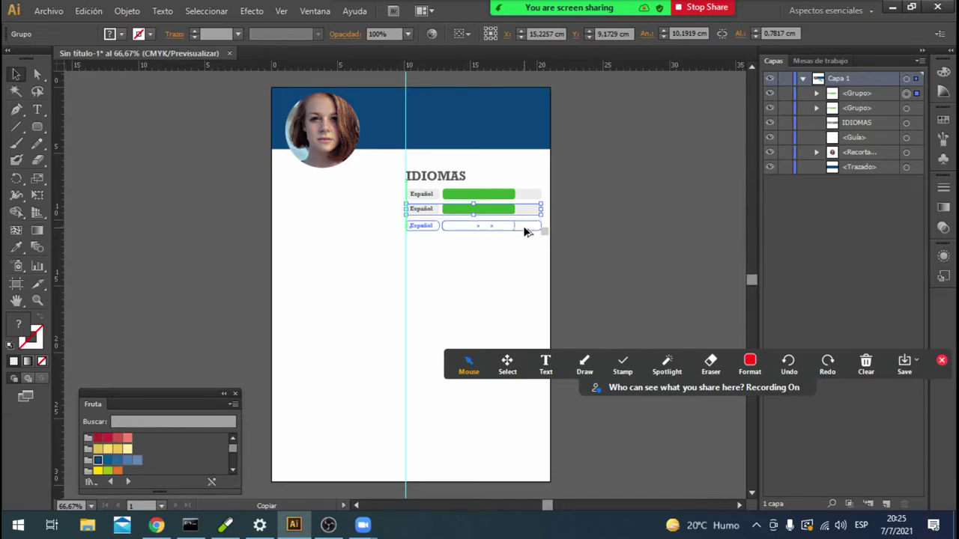
{"action": "left_click", "coordinate": [583, 220]}
{"action": "left_click", "coordinate": [529, 226]}
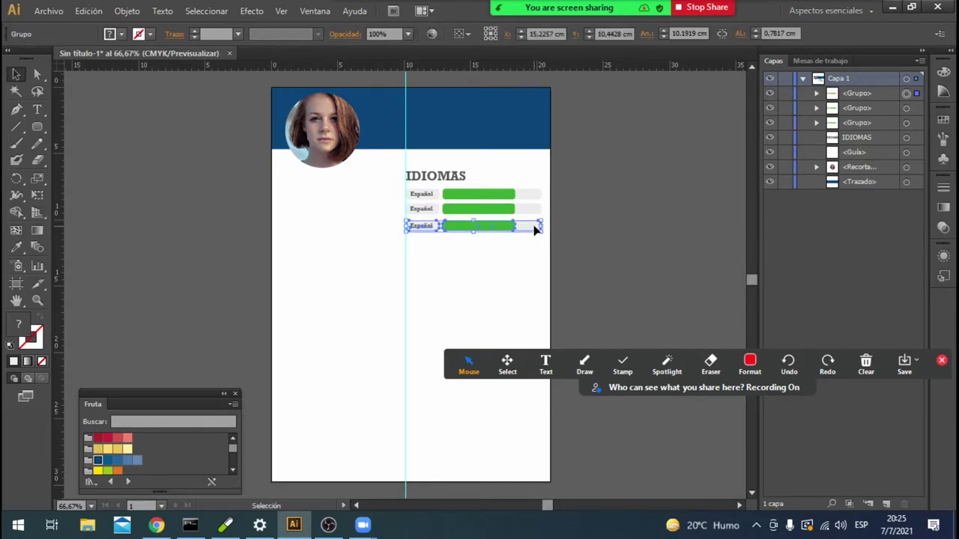
{"action": "left_click_drag", "start_coordinate": [538, 223], "coordinate": [538, 222]}
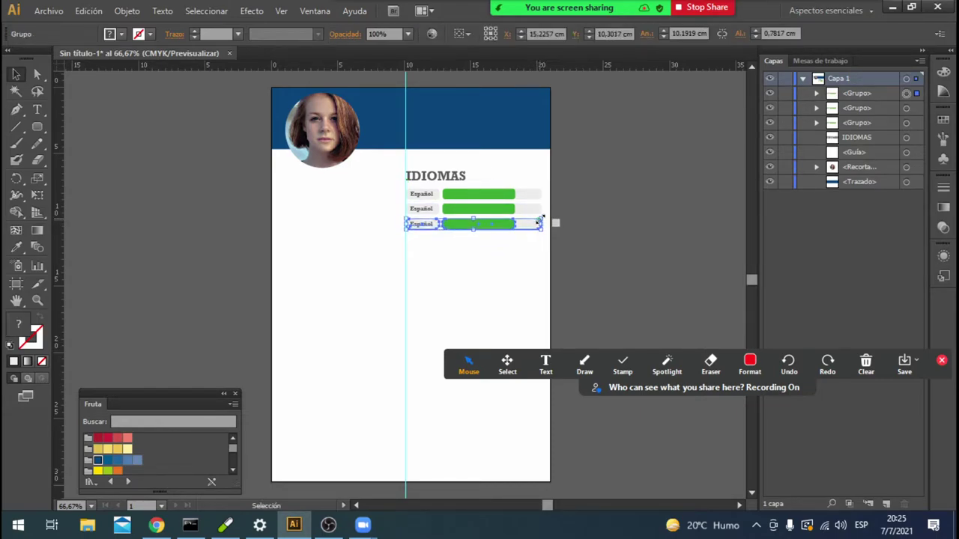
{"action": "left_click", "coordinate": [585, 226]}
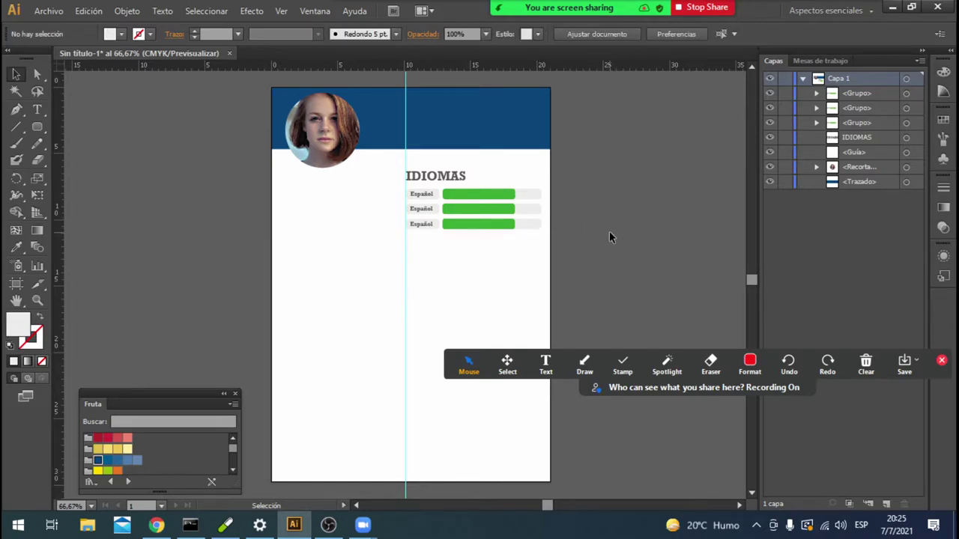
Alt-drag a copy of the IDIOMAS heading below the three bars.
{"action": "left_click", "coordinate": [452, 176]}
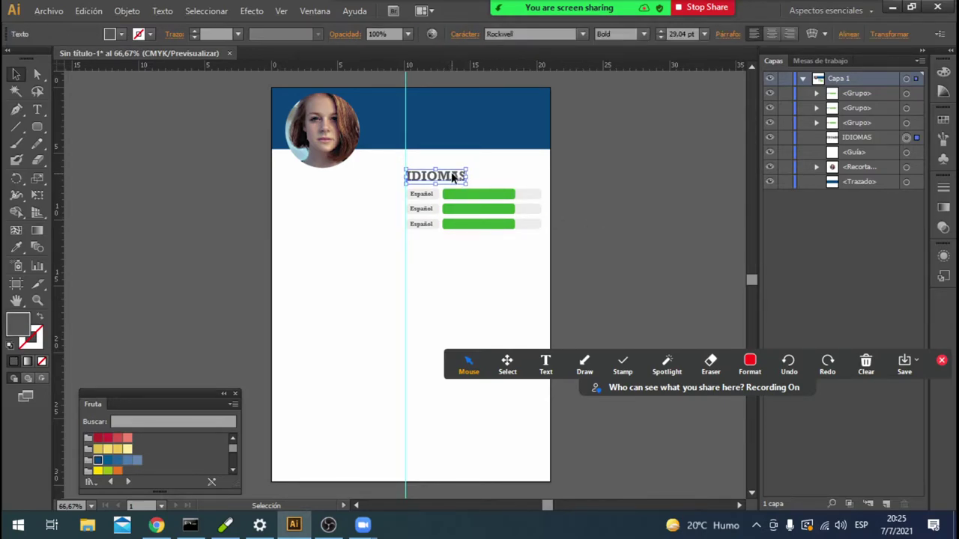
{"action": "left_click_drag", "start_coordinate": [452, 176], "coordinate": [453, 248]}
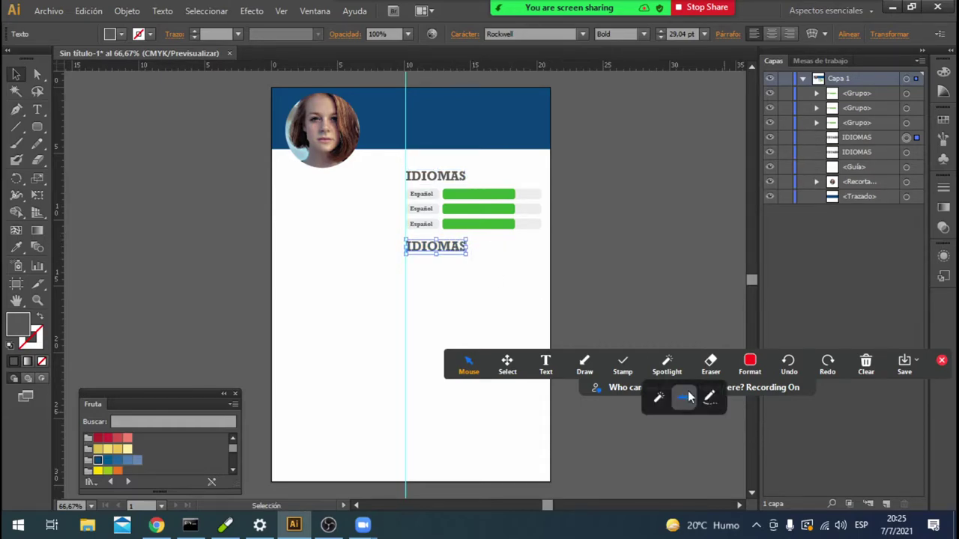
{"action": "left_click_drag", "start_coordinate": [692, 387], "coordinate": [683, 93]}
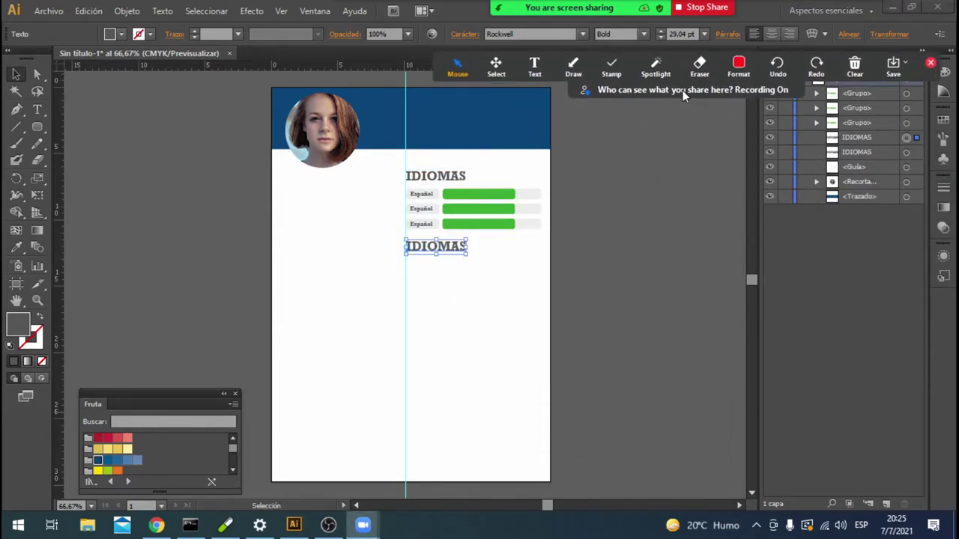
{"action": "left_click", "coordinate": [627, 273]}
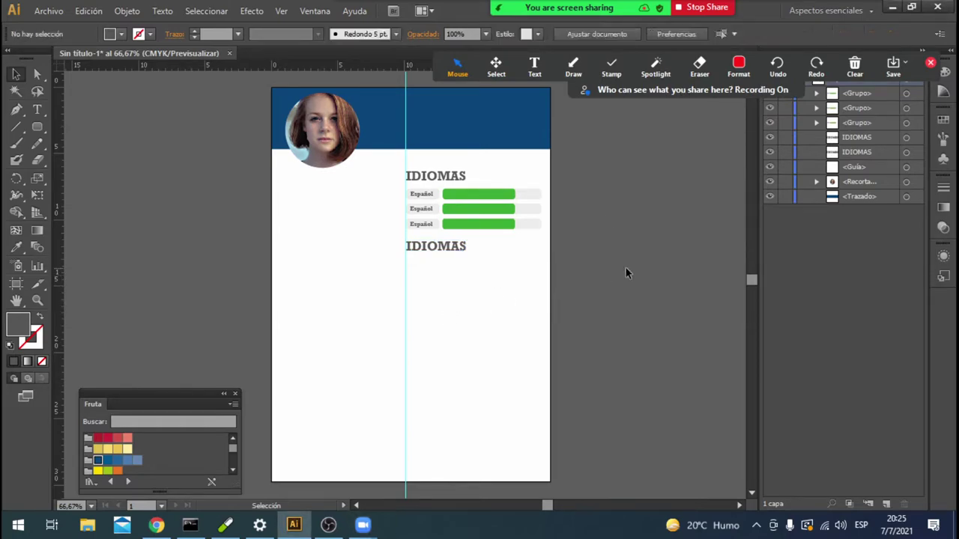
{"action": "left_click", "coordinate": [36, 126]}
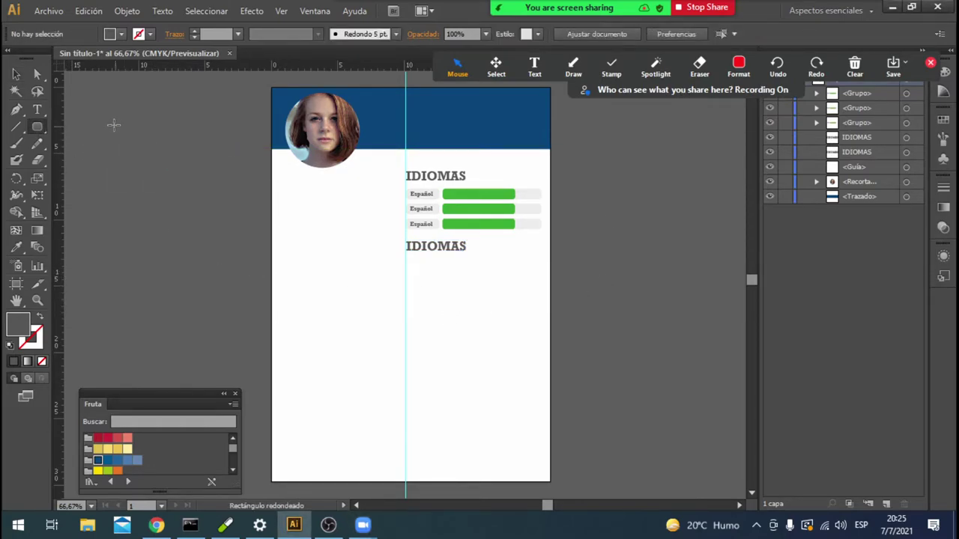
Draw a tall rounded rectangle left of the artboard and fill it light grey.
{"action": "mouse_move", "coordinate": [108, 121]}
{"action": "left_mouse_down"}
{"action": "mouse_move", "coordinate": [146, 238]}
{"action": "mouse_move", "coordinate": [181, 258]}
{"action": "left_mouse_up"}
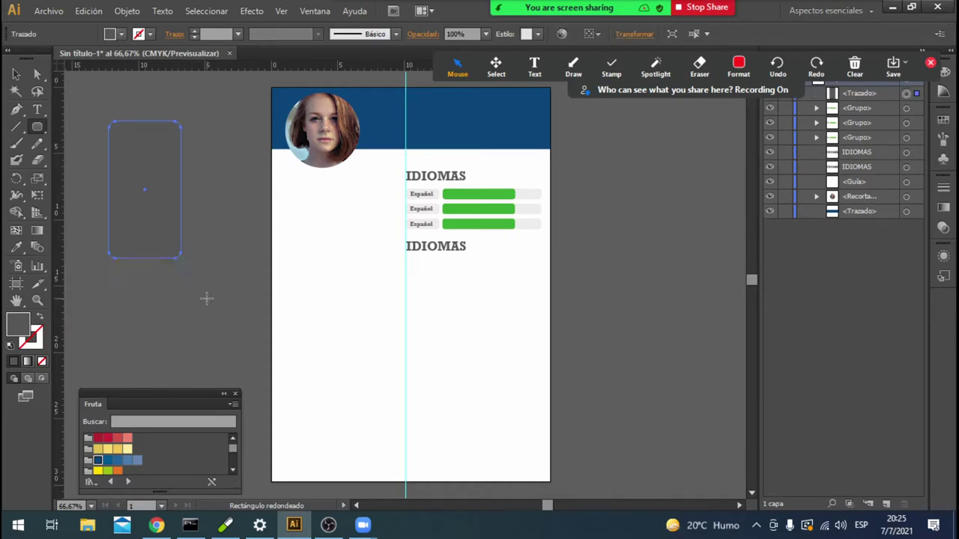
{"action": "left_click", "coordinate": [121, 34]}
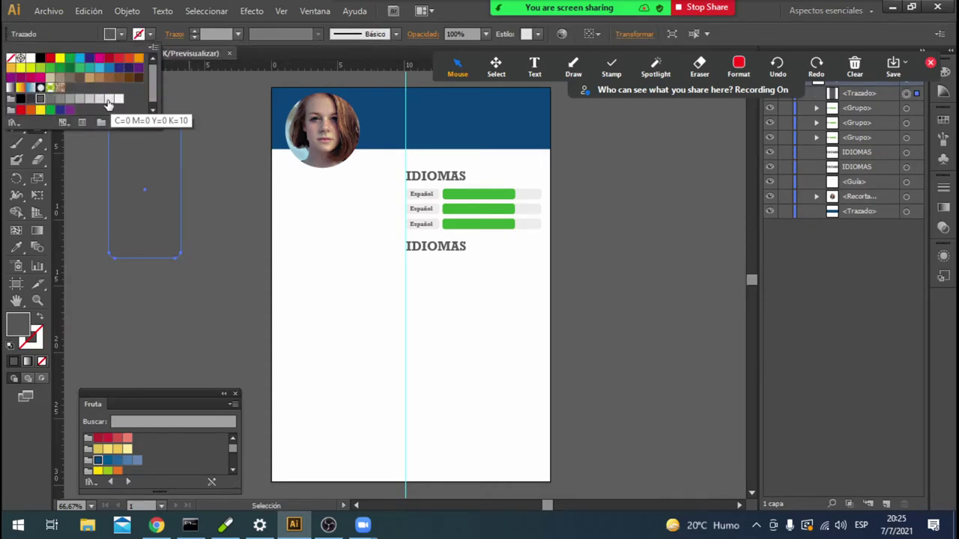
{"action": "left_click", "coordinate": [108, 98]}
{"action": "left_click", "coordinate": [99, 98]}
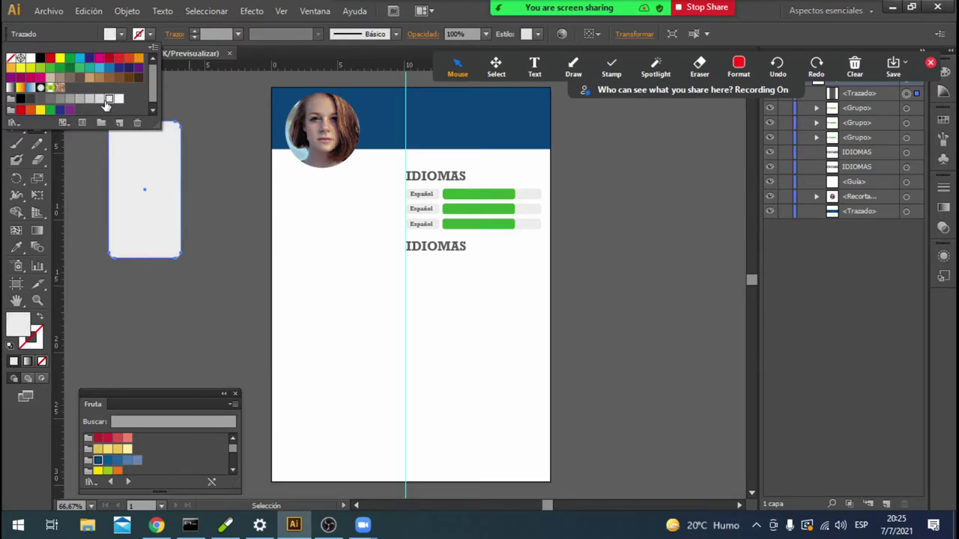
{"action": "left_click", "coordinate": [24, 429]}
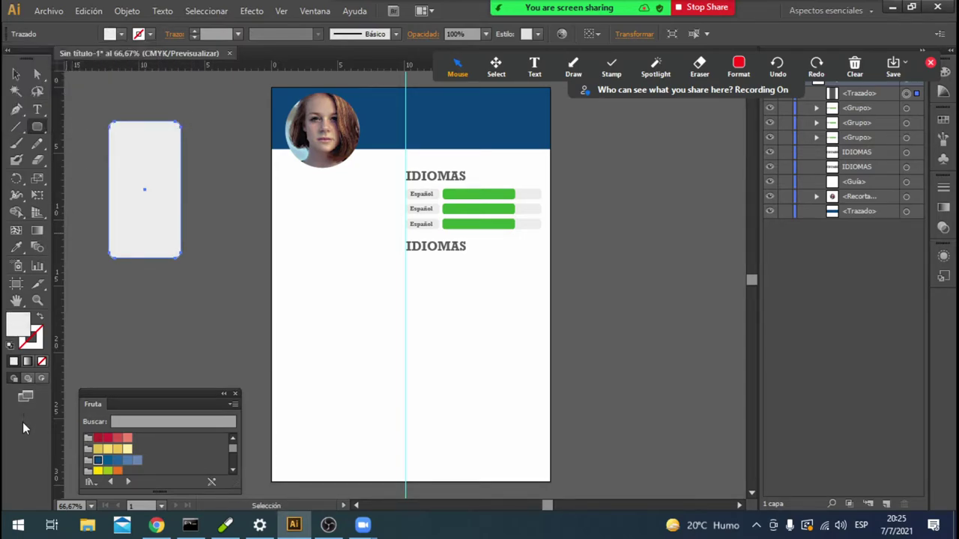
Draw a plain rectangle over the card's lower part, then undo it.
{"action": "left_click", "coordinate": [42, 131]}
{"action": "left_click", "coordinate": [92, 129]}
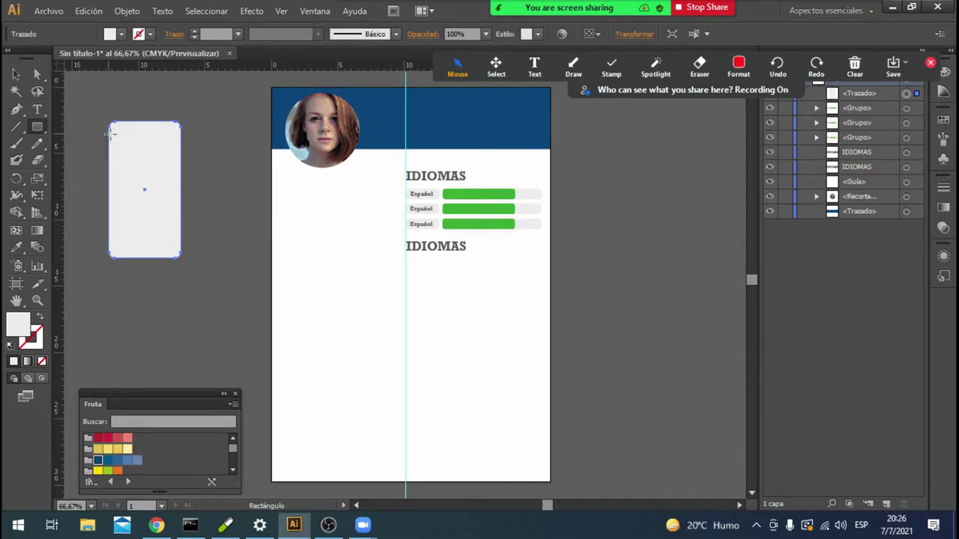
{"action": "left_click_drag", "start_coordinate": [110, 154], "coordinate": [181, 259]}
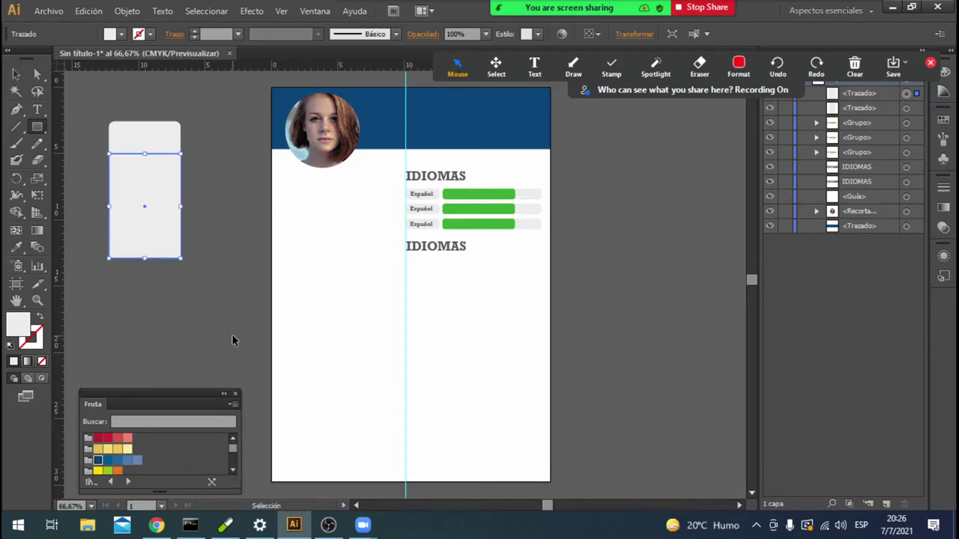
{"action": "key", "text": "ctrl+z"}
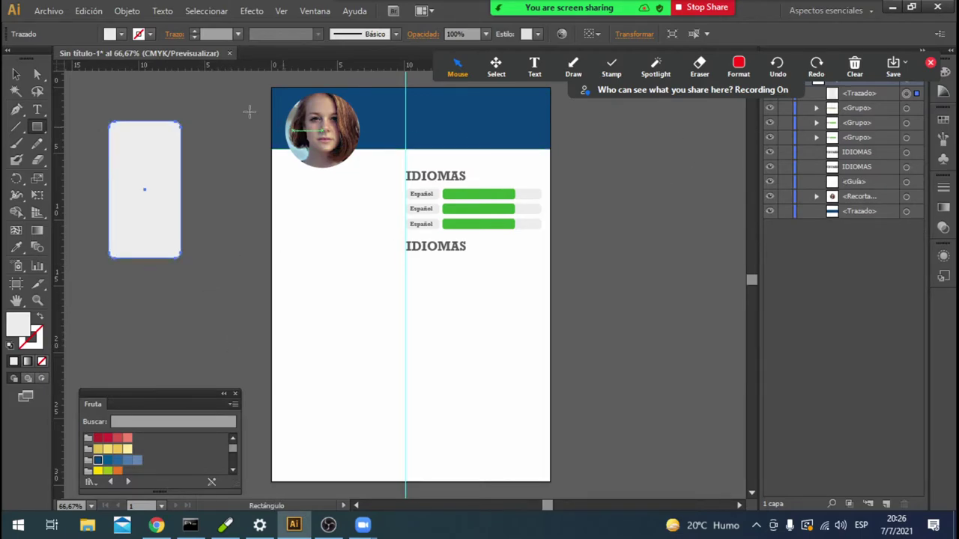
{"action": "left_click", "coordinate": [21, 77]}
Move the grey card slightly to the right.
{"action": "left_click_drag", "start_coordinate": [172, 230], "coordinate": [190, 231]}
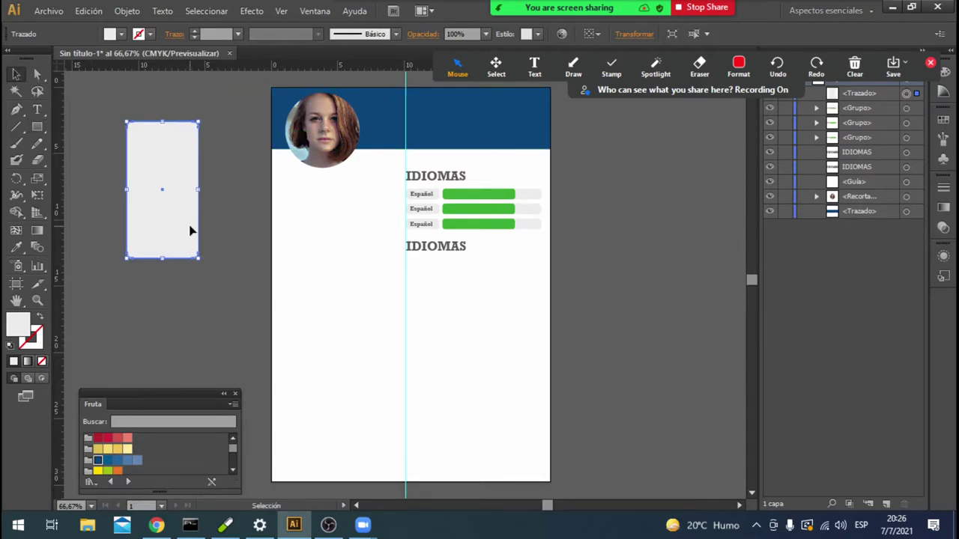
{"action": "left_click", "coordinate": [217, 222]}
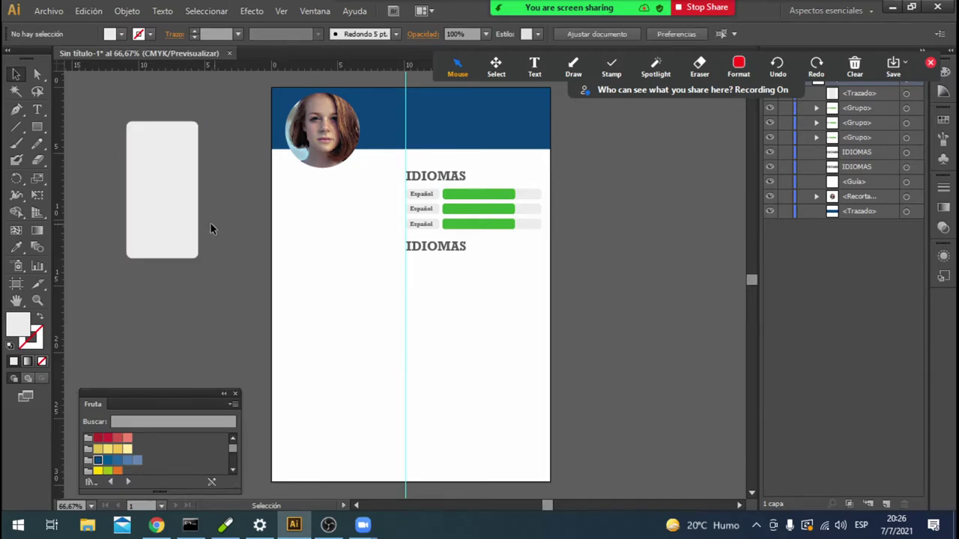
{"action": "left_click", "coordinate": [167, 226]}
{"action": "left_click", "coordinate": [228, 213]}
Draw a horizontal line across the card's upper part and select the line and card together.
{"action": "left_click", "coordinate": [18, 127]}
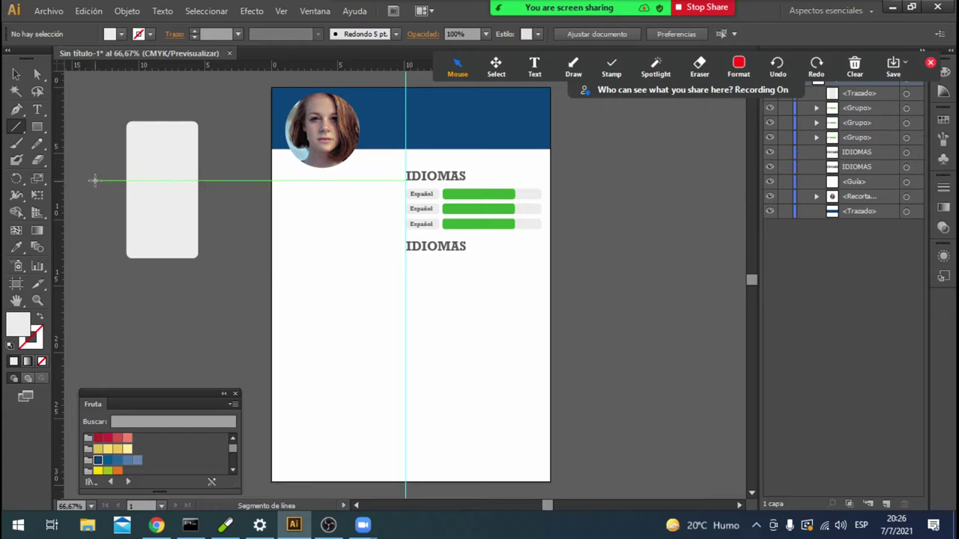
{"action": "left_click_drag", "start_coordinate": [96, 180], "coordinate": [222, 180]}
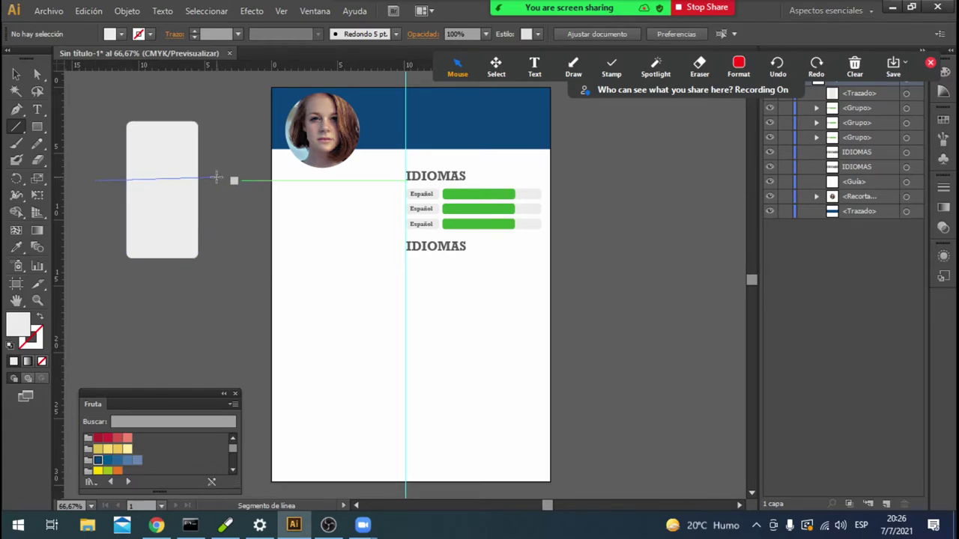
{"action": "left_click", "coordinate": [15, 75]}
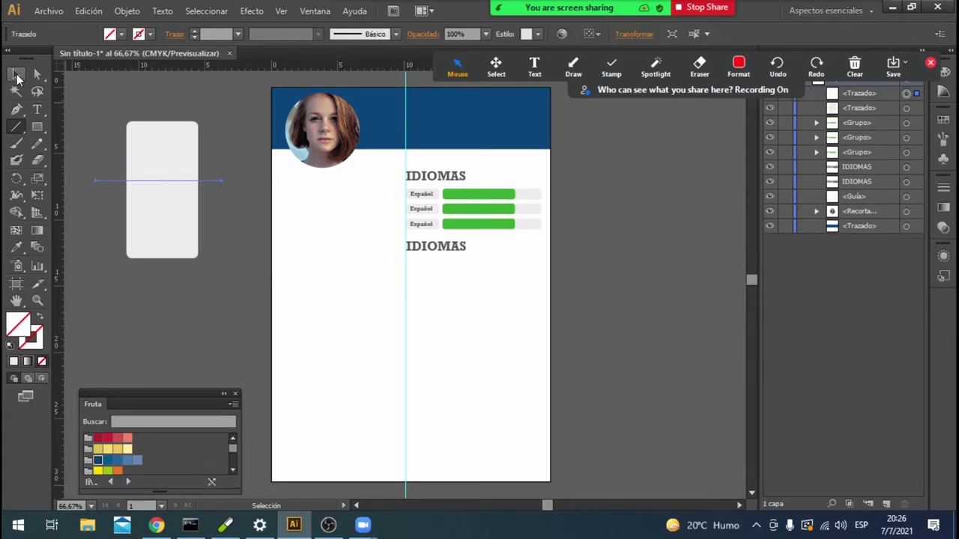
{"action": "left_click", "coordinate": [93, 110]}
{"action": "left_click_drag", "start_coordinate": [182, 246], "coordinate": [233, 286]}
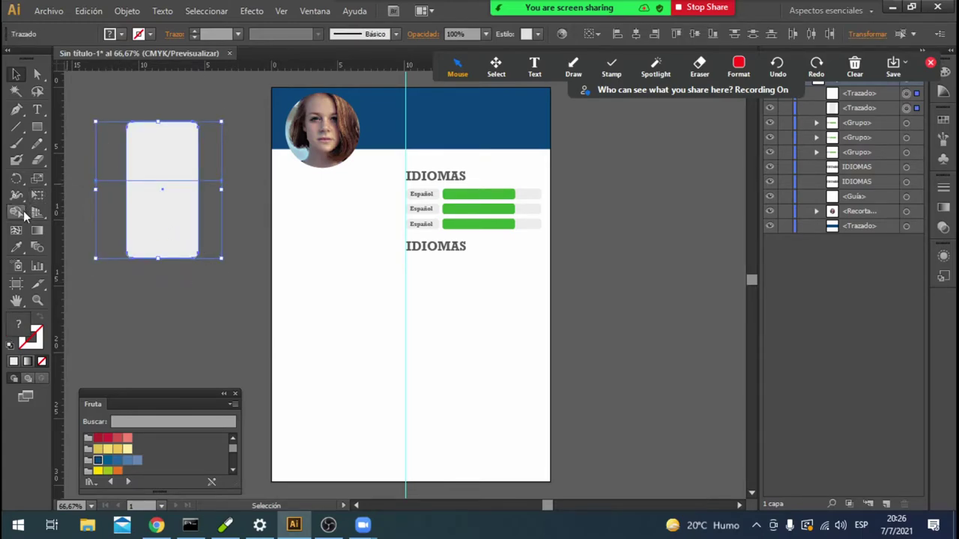
{"action": "left_click", "coordinate": [16, 211]}
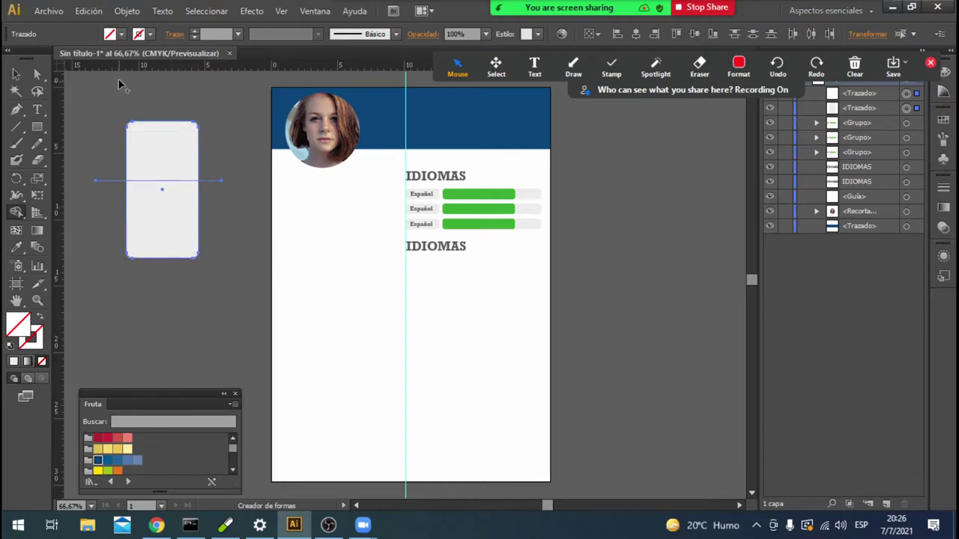
Fill the card's lower part with a lighter green using the Shape Builder.
{"action": "left_click", "coordinate": [112, 34]}
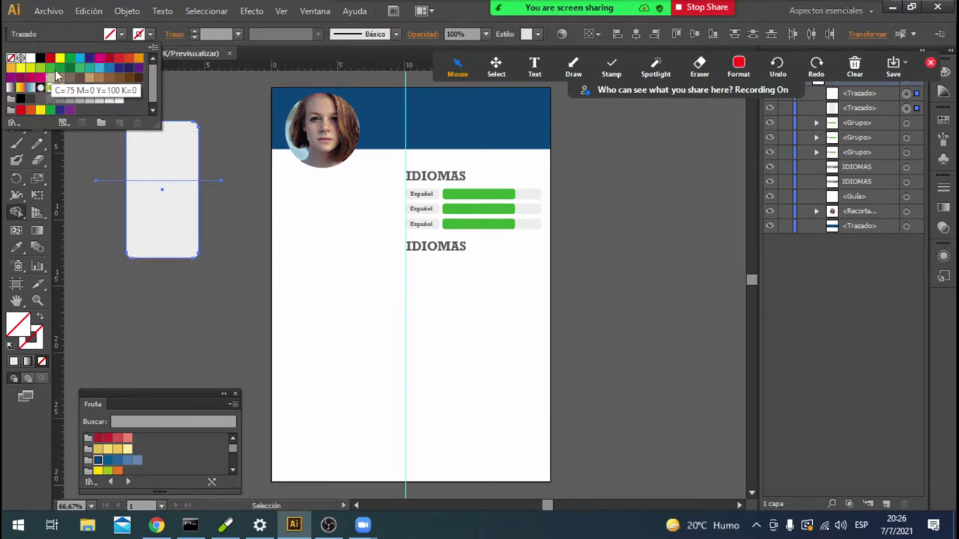
{"action": "left_click", "coordinate": [56, 75]}
{"action": "left_click", "coordinate": [166, 214]}
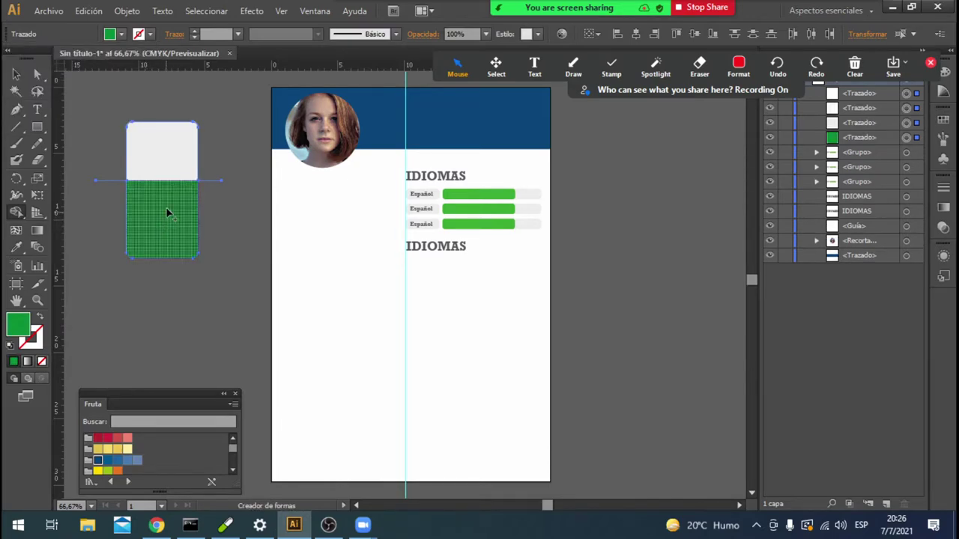
{"action": "key", "text": "v"}
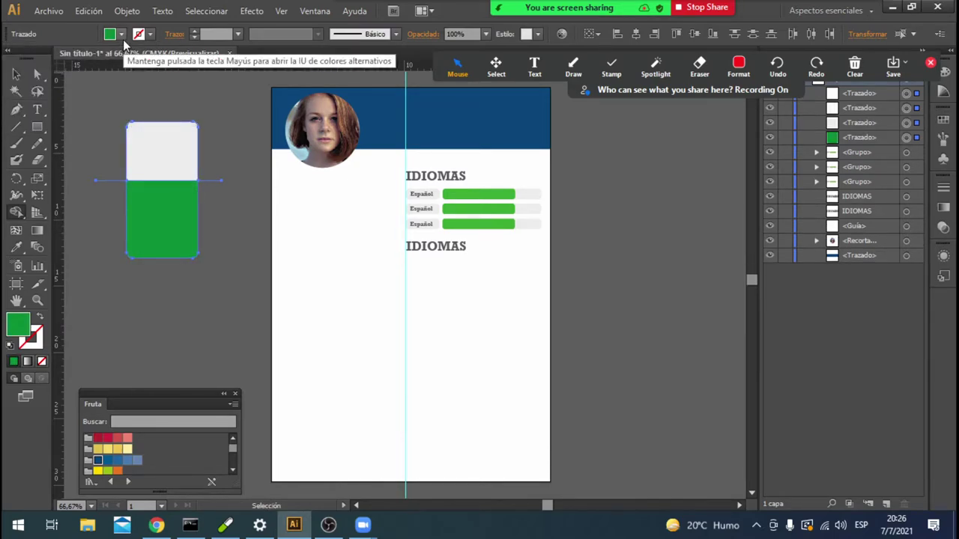
{"action": "key", "text": "ctrl+z"}
{"action": "left_click", "coordinate": [121, 35]}
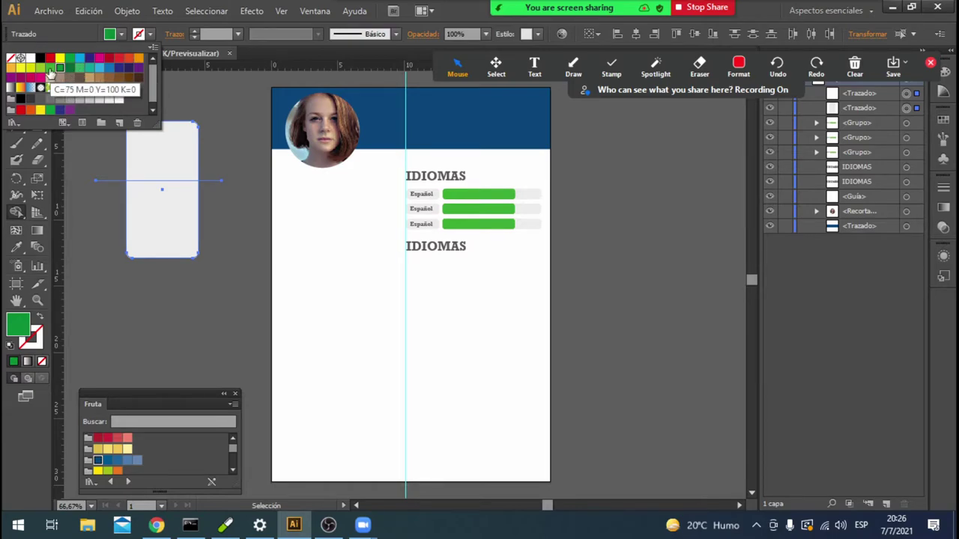
{"action": "left_click", "coordinate": [49, 69]}
{"action": "key", "text": "shift+m"}
{"action": "left_click", "coordinate": [164, 223]}
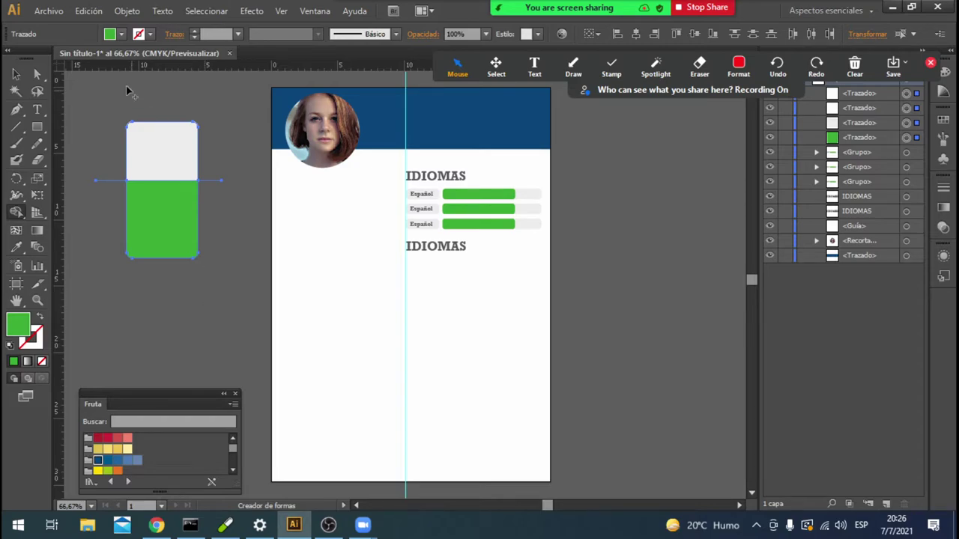
{"action": "key", "text": "v"}
Give the top part a light grey fill and delete the leftover line ends on both sides.
{"action": "left_click", "coordinate": [121, 34]}
{"action": "left_click", "coordinate": [116, 99]}
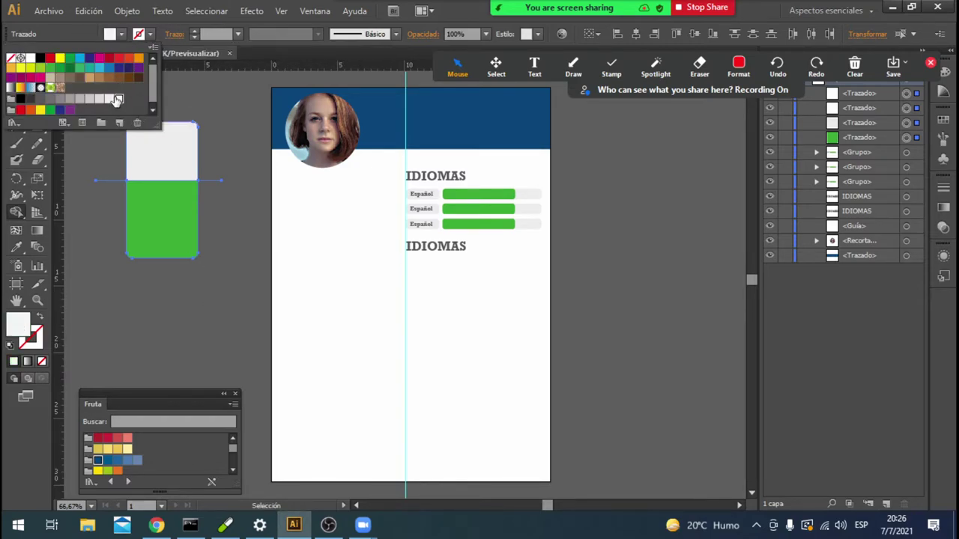
{"action": "key", "text": "shift+m"}
{"action": "key", "text": "v"}
{"action": "left_click", "coordinate": [121, 33]}
{"action": "key", "text": "shift+m"}
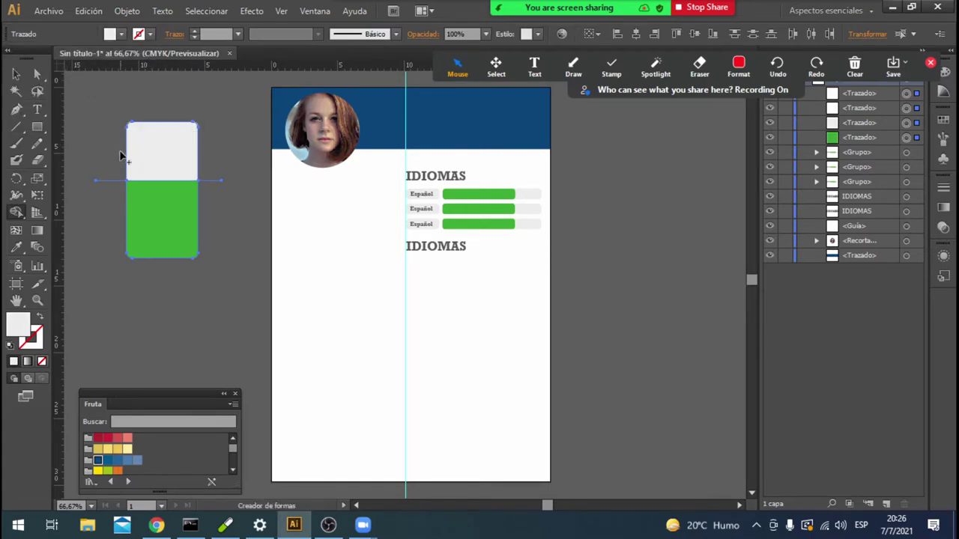
{"action": "left_click", "coordinate": [108, 178], "text": "alt"}
{"action": "left_click", "coordinate": [215, 180], "text": "alt"}
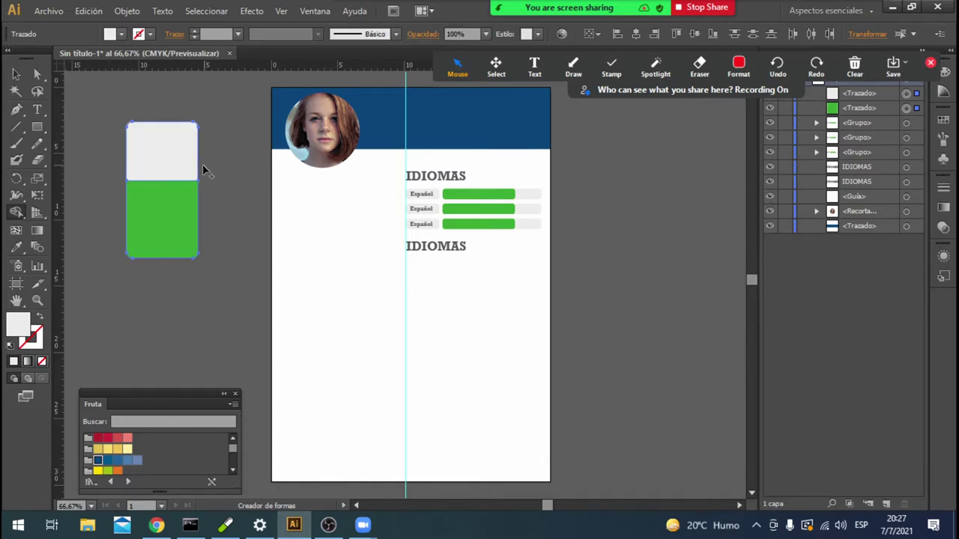
Try moving the grey top rectangle, then undo so it sits back above the green one.
{"action": "left_click", "coordinate": [16, 74]}
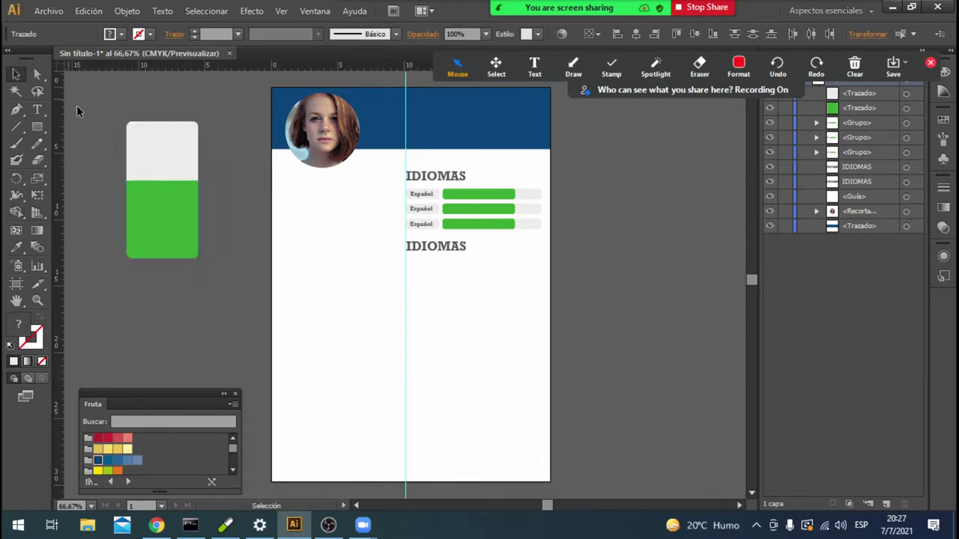
{"action": "mouse_move", "coordinate": [159, 163]}
{"action": "left_mouse_down"}
{"action": "mouse_move", "coordinate": [214, 161]}
{"action": "mouse_move", "coordinate": [169, 145]}
{"action": "left_mouse_up"}
{"action": "key", "text": "ctrl+z"}
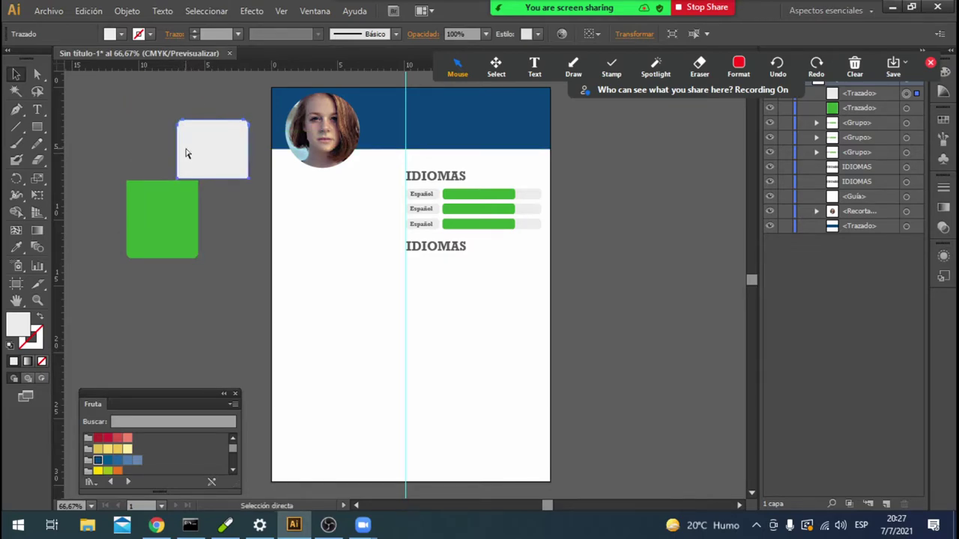
{"action": "key", "text": "ctrl+z"}
{"action": "key", "text": "ctrl+z"}
{"action": "left_click", "coordinate": [115, 109]}
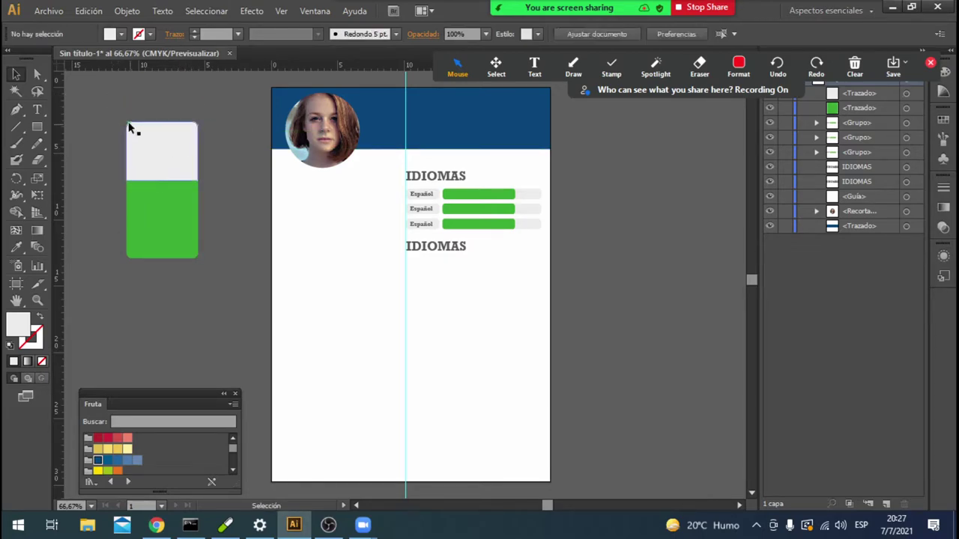
Marquee-select both card halves and group them with Agrupar.
{"action": "left_click_drag", "start_coordinate": [207, 278], "coordinate": [146, 157]}
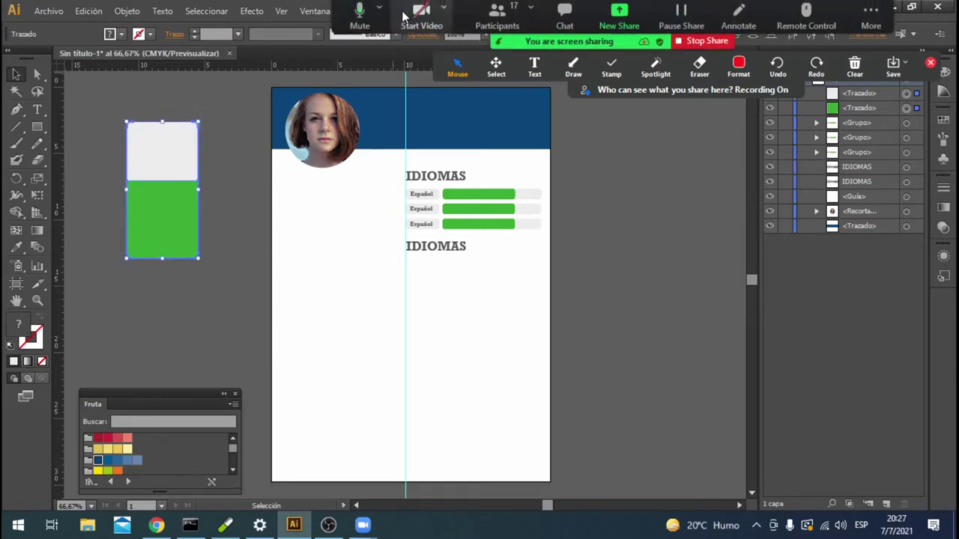
{"action": "right_click", "coordinate": [149, 171]}
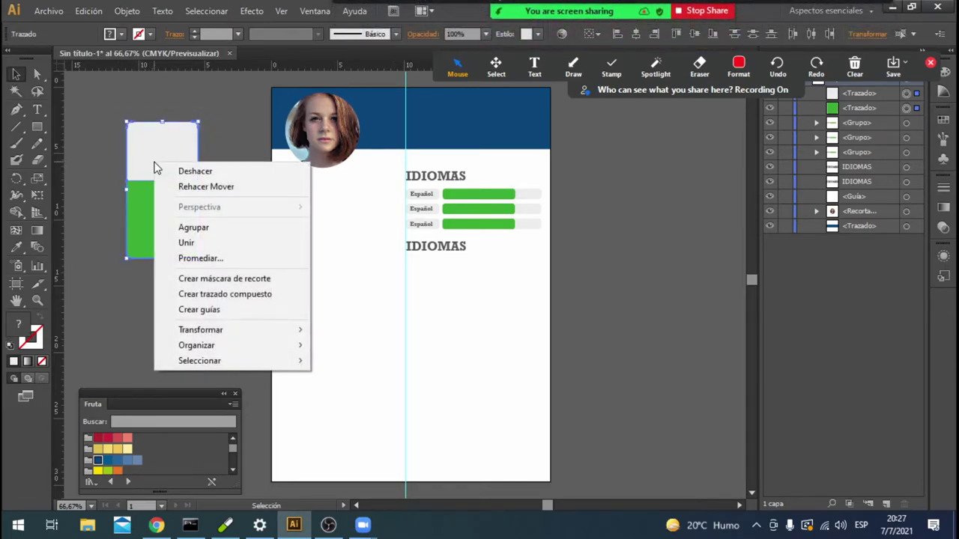
{"action": "left_click", "coordinate": [189, 226]}
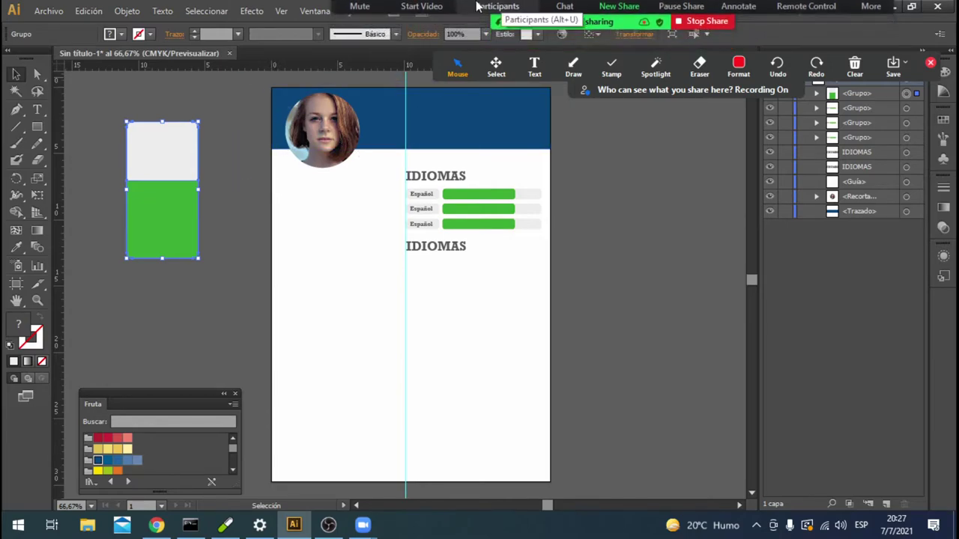
{"action": "left_click", "coordinate": [215, 272]}
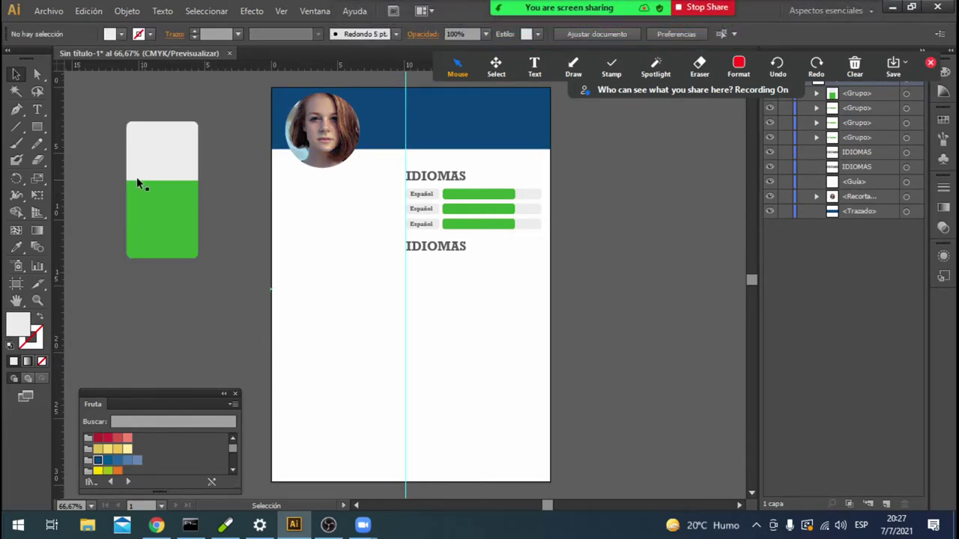
Alt-drag a copy of the IDIOMAS heading onto the green half and bring it to the front.
{"action": "left_click", "coordinate": [438, 178]}
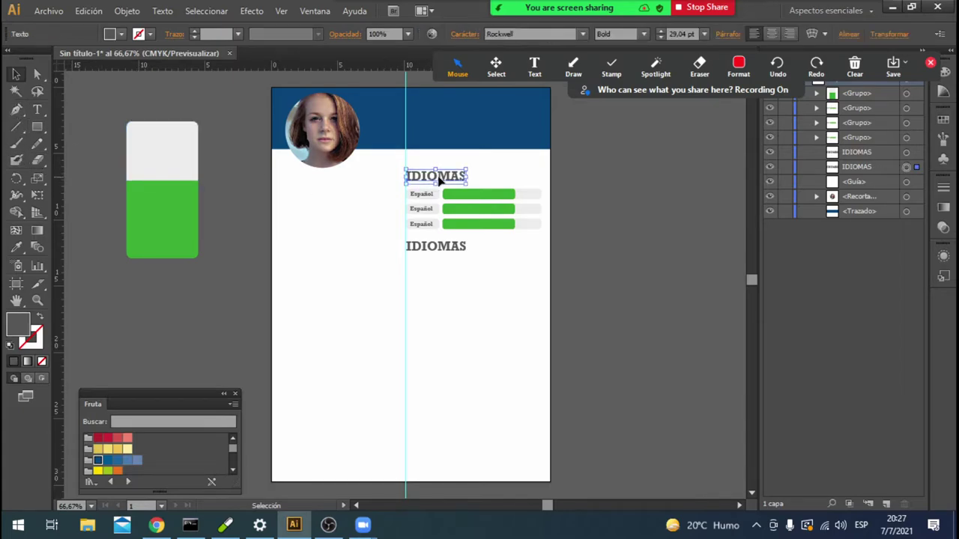
{"action": "left_click_drag", "start_coordinate": [448, 176], "coordinate": [171, 218]}
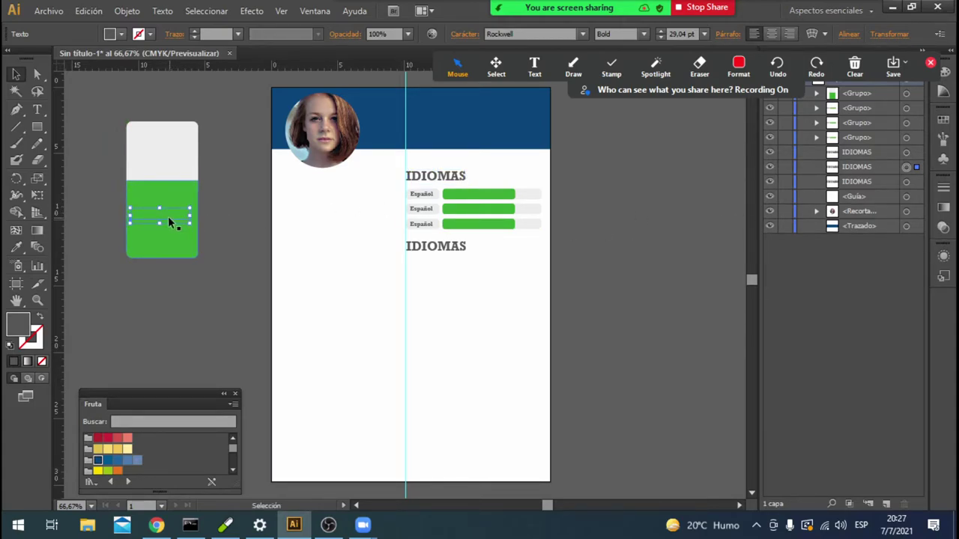
{"action": "right_click", "coordinate": [171, 223]}
{"action": "mouse_move", "coordinate": [211, 349]}
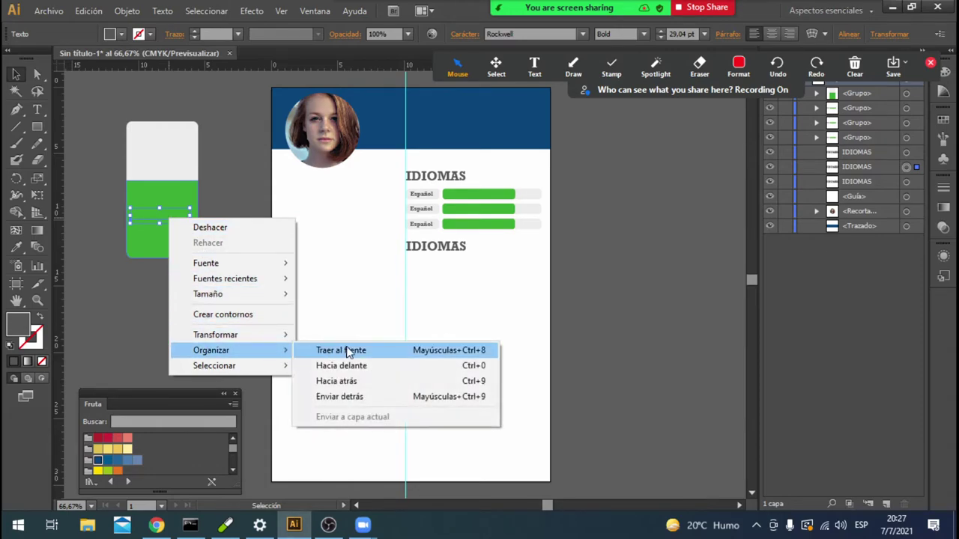
{"action": "left_click", "coordinate": [370, 354]}
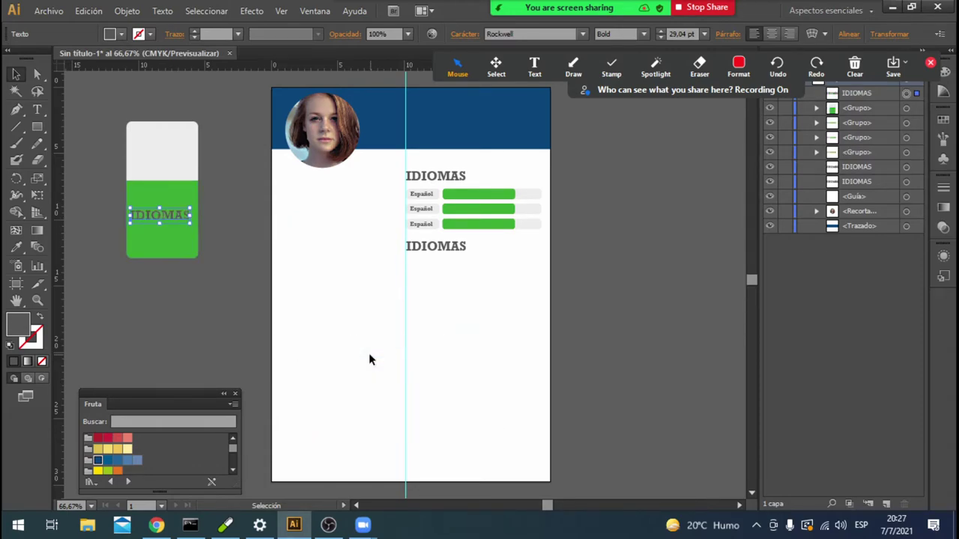
Retype the copied heading's text as 68%.
{"action": "double_click", "coordinate": [149, 213]}
{"action": "double_click", "coordinate": [159, 214]}
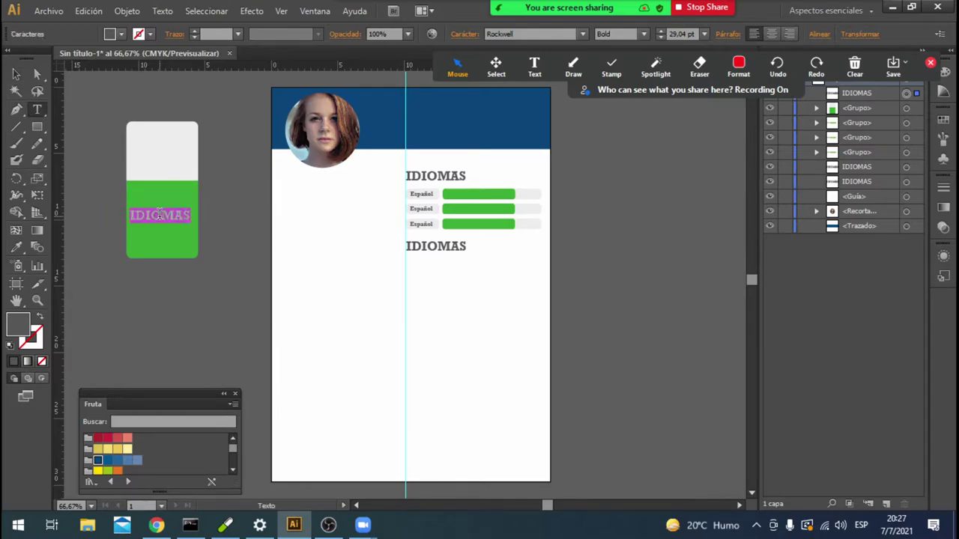
{"action": "type", "text": "6"}
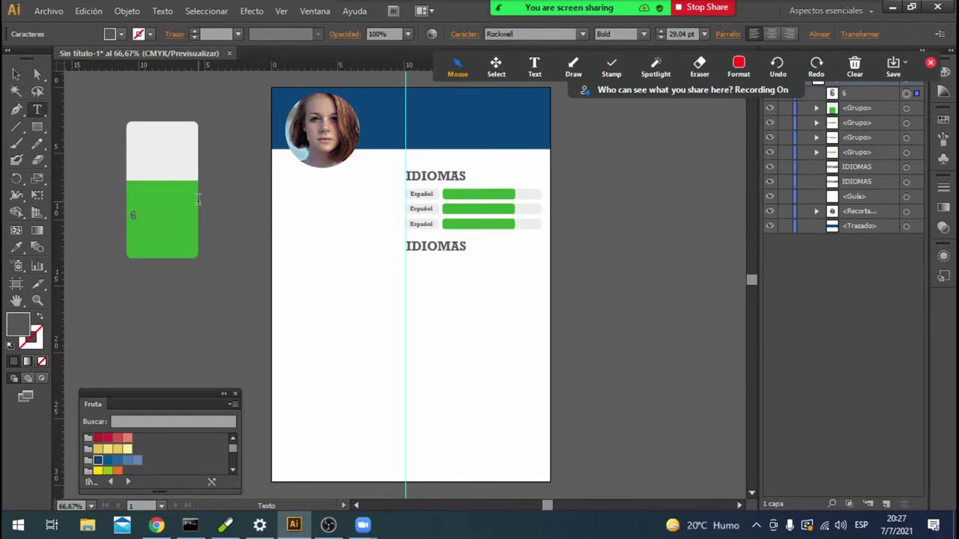
{"action": "type", "text": "85"}
{"action": "key", "text": "BackSpace"}
{"action": "type", "text": "%"}
Make the 68% text white and 30 pt.
{"action": "double_click", "coordinate": [141, 214]}
{"action": "left_click", "coordinate": [120, 34]}
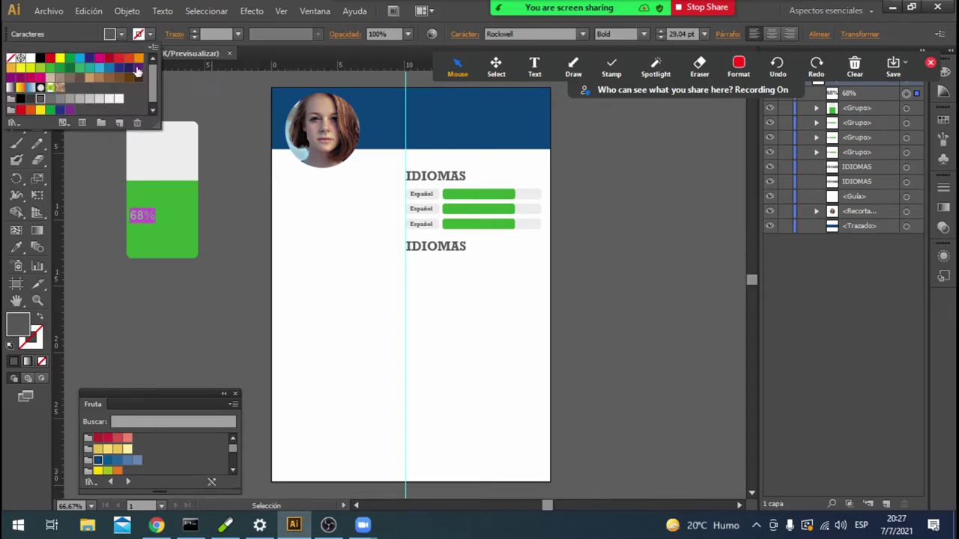
{"action": "left_click", "coordinate": [121, 100]}
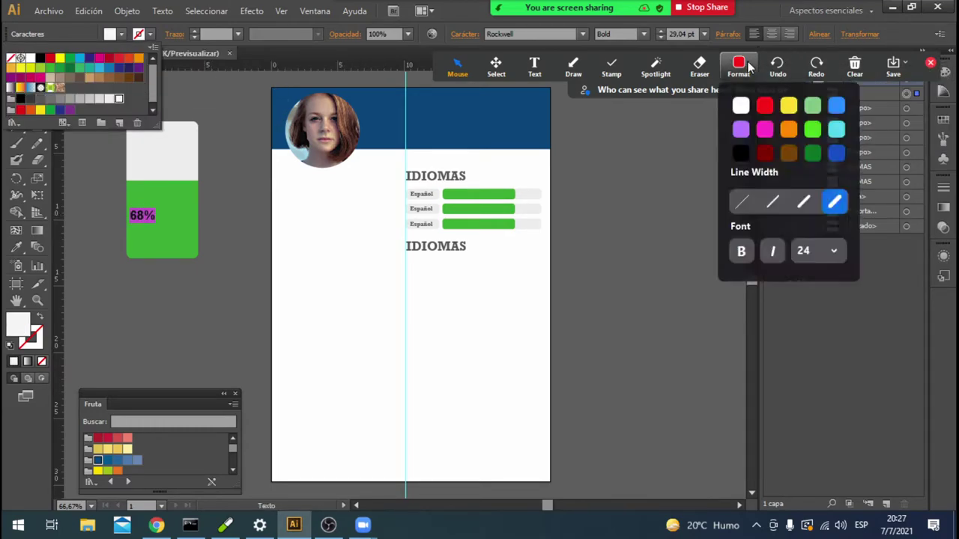
{"action": "left_click", "coordinate": [660, 31]}
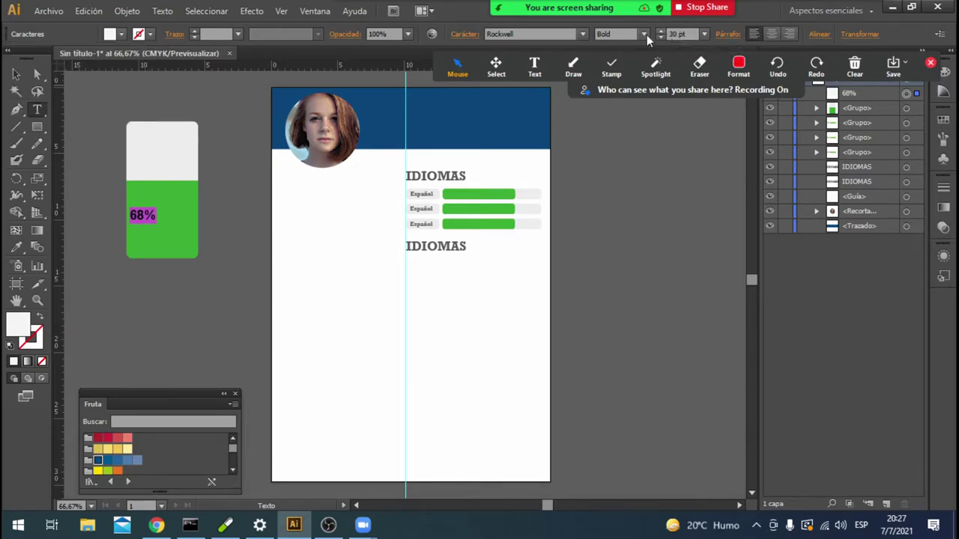
{"action": "left_click", "coordinate": [14, 72]}
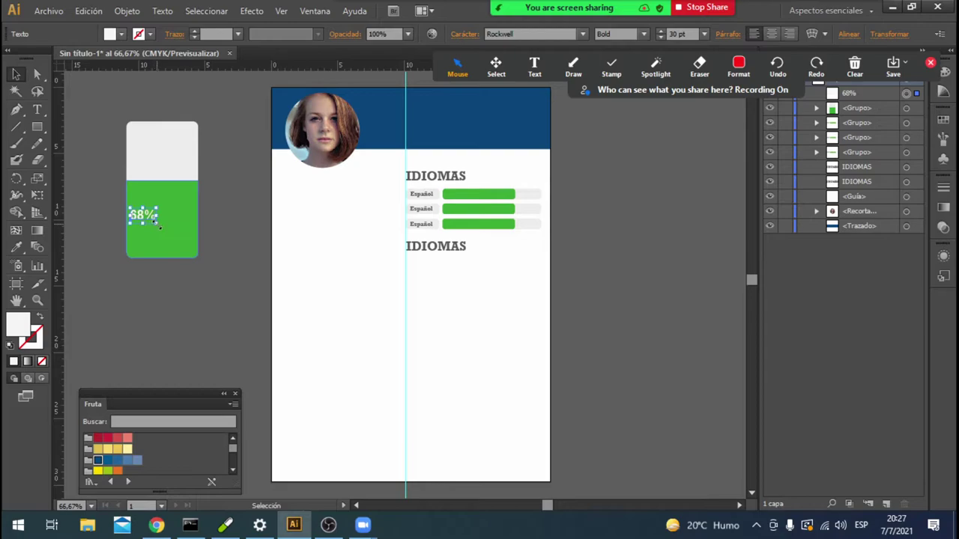
Enlarge the 68% label to 55.62 pt and centre it on the card's green half.
{"action": "mouse_move", "coordinate": [157, 223]}
{"action": "left_mouse_down"}
{"action": "mouse_move", "coordinate": [199, 241]}
{"action": "mouse_move", "coordinate": [161, 211]}
{"action": "left_mouse_up"}
{"action": "left_click", "coordinate": [218, 251]}
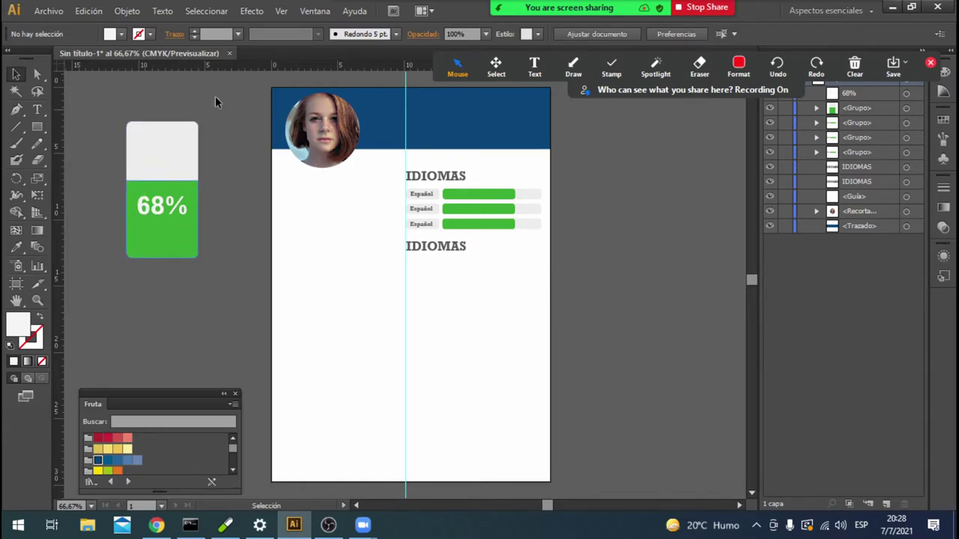
{"action": "left_click", "coordinate": [166, 205]}
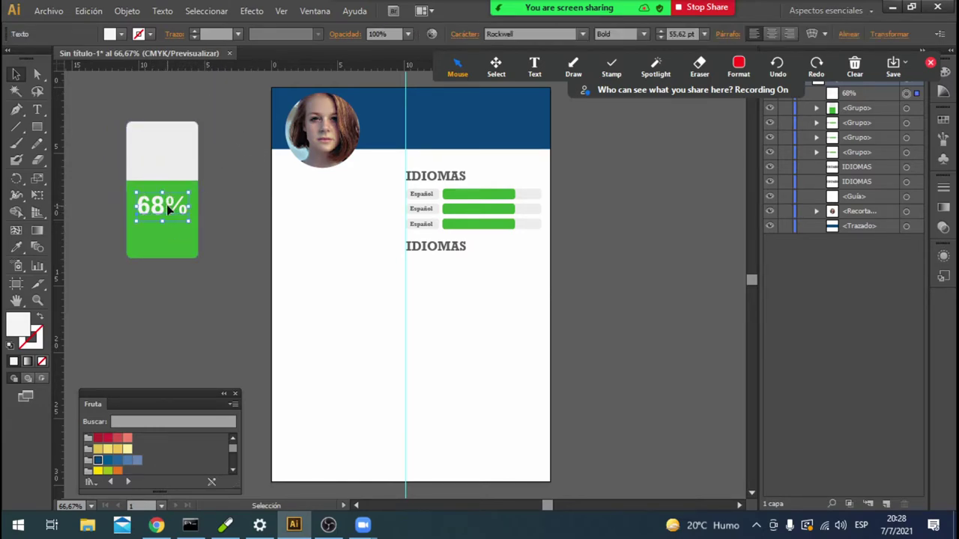
{"action": "left_click", "coordinate": [225, 218]}
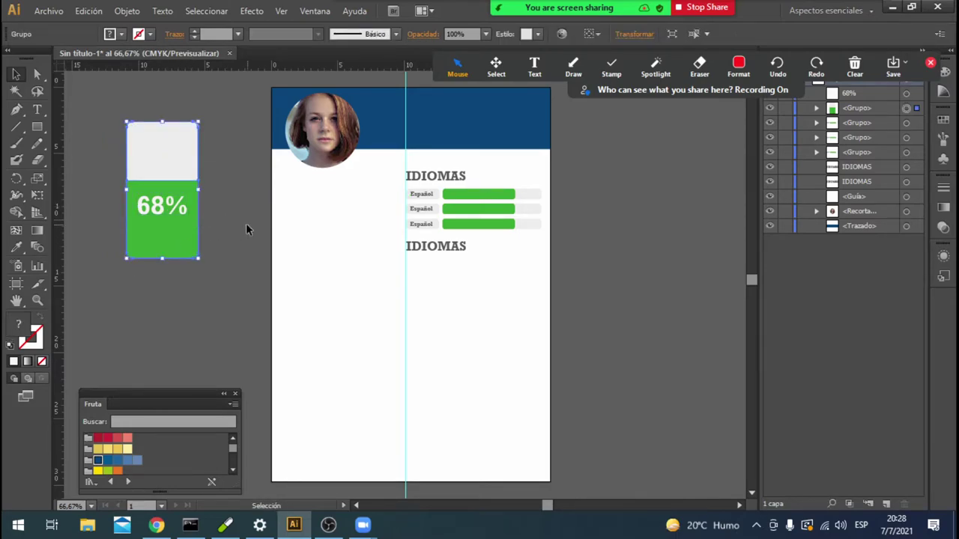
{"action": "key", "text": "v"}
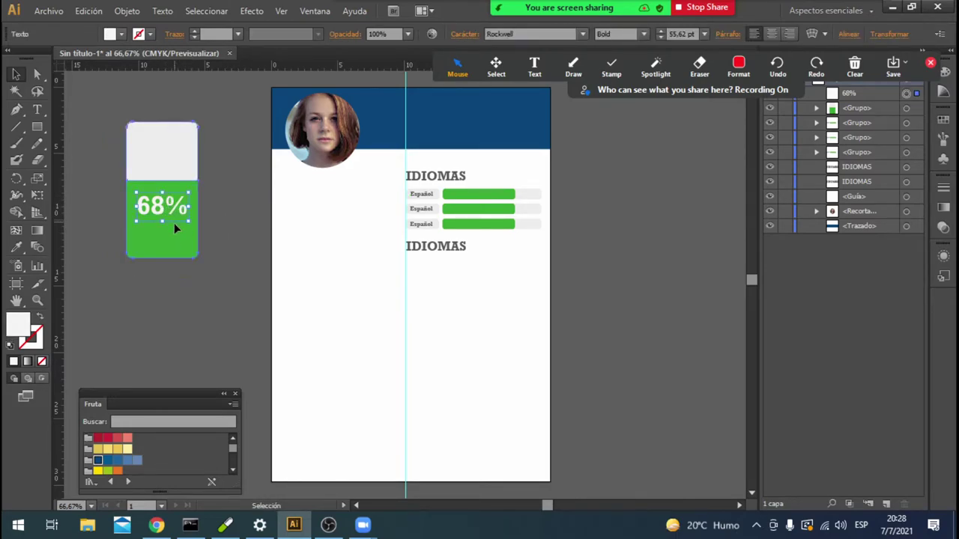
{"action": "left_click_drag", "start_coordinate": [174, 222], "coordinate": [172, 231]}
{"action": "key", "text": "ctrl+z"}
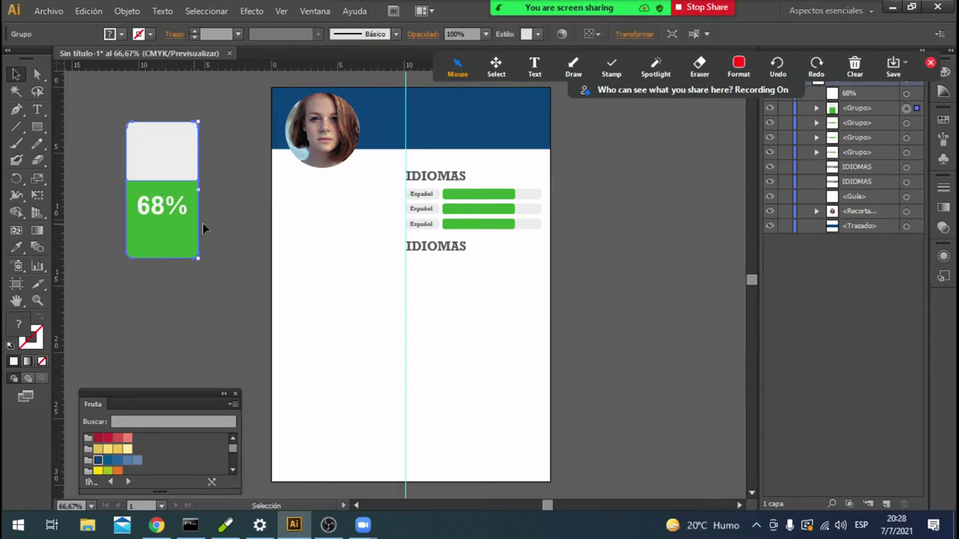
{"action": "left_click", "coordinate": [238, 217]}
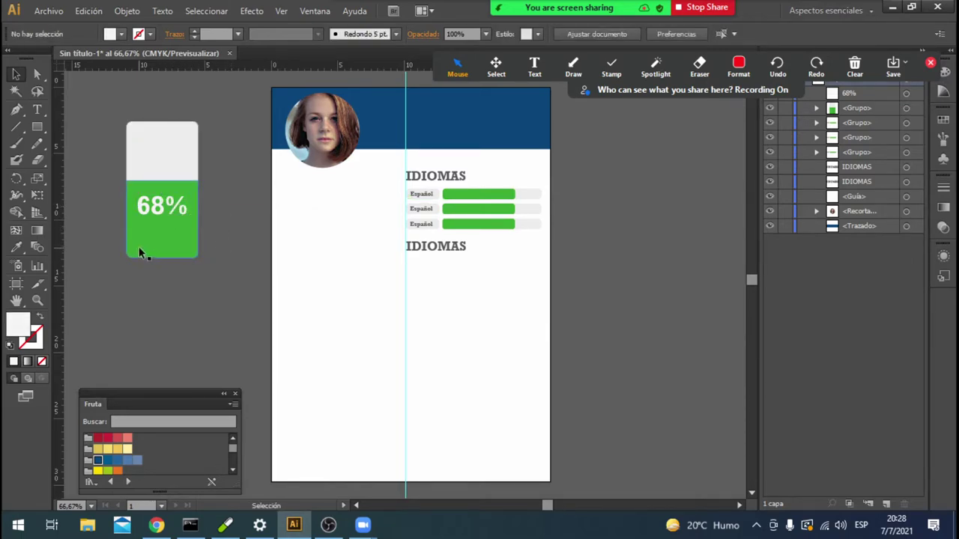
Draw a small white circle with the Ellipse tool just below the 68% card.
{"action": "left_click_drag", "start_coordinate": [36, 128], "coordinate": [75, 160]}
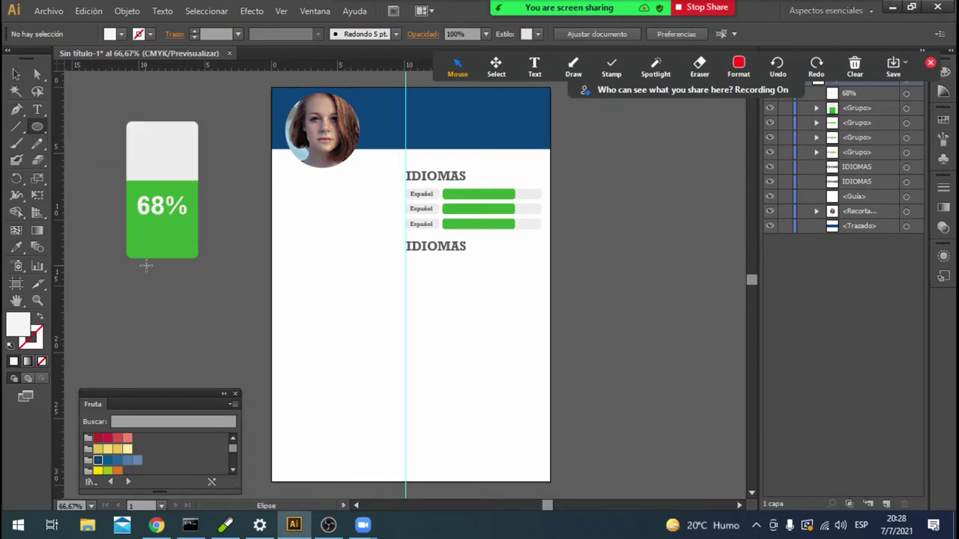
{"action": "mouse_move", "coordinate": [145, 267]}
{"action": "left_mouse_down"}
{"action": "mouse_move", "coordinate": [180, 300]}
{"action": "mouse_move", "coordinate": [164, 285]}
{"action": "left_mouse_up"}
{"action": "left_click", "coordinate": [17, 71]}
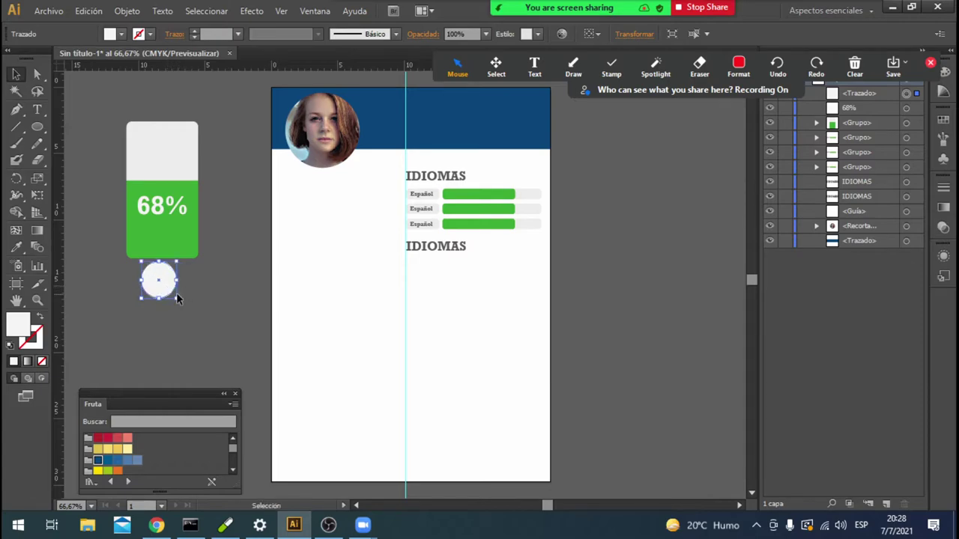
{"action": "left_click", "coordinate": [230, 334]}
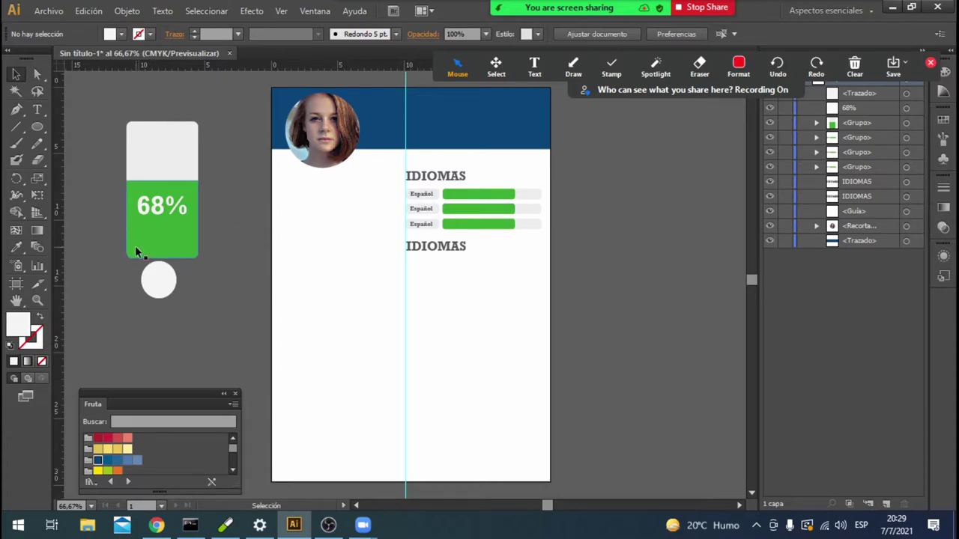
Delete the stray small white circle sitting beneath the 68% progress bar.
{"action": "left_click", "coordinate": [161, 277]}
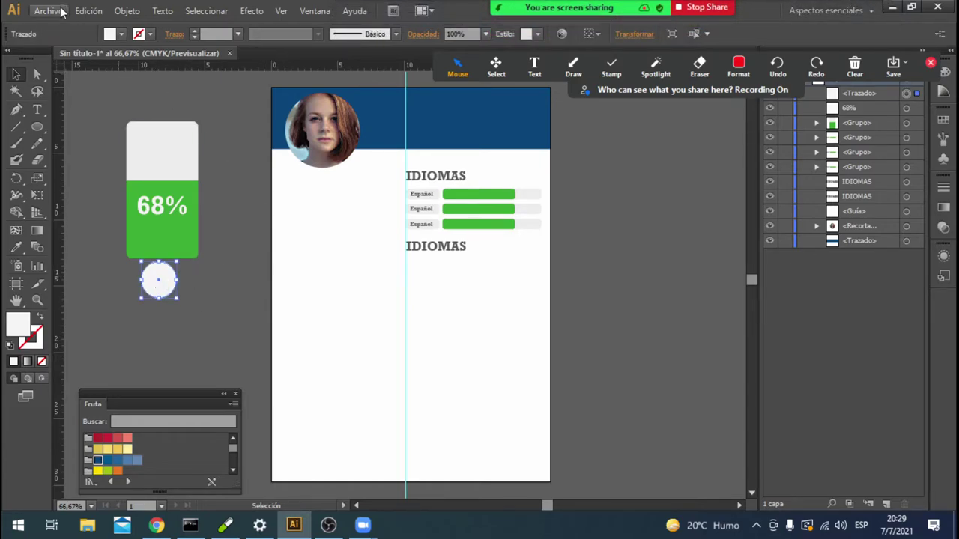
{"action": "left_click_drag", "start_coordinate": [169, 293], "coordinate": [194, 297]}
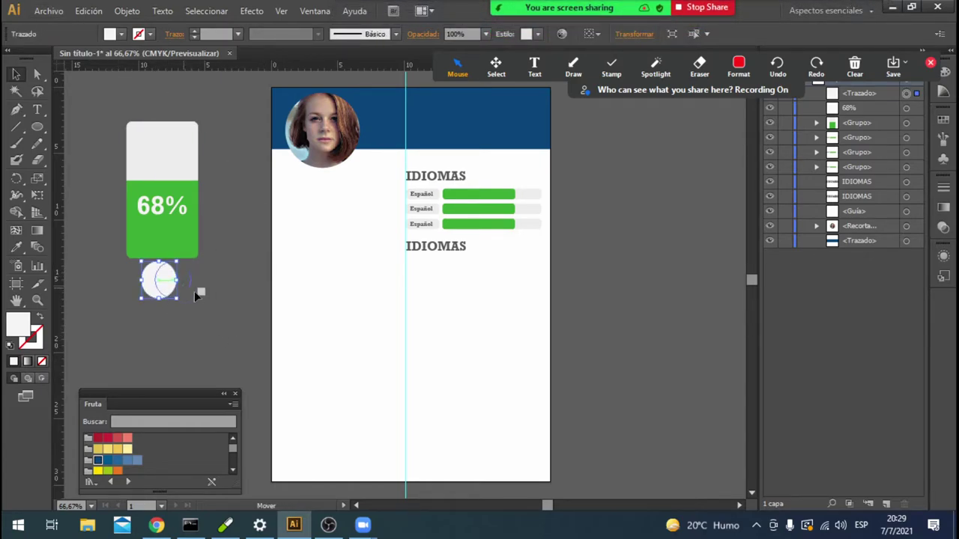
{"action": "key", "text": "Delete"}
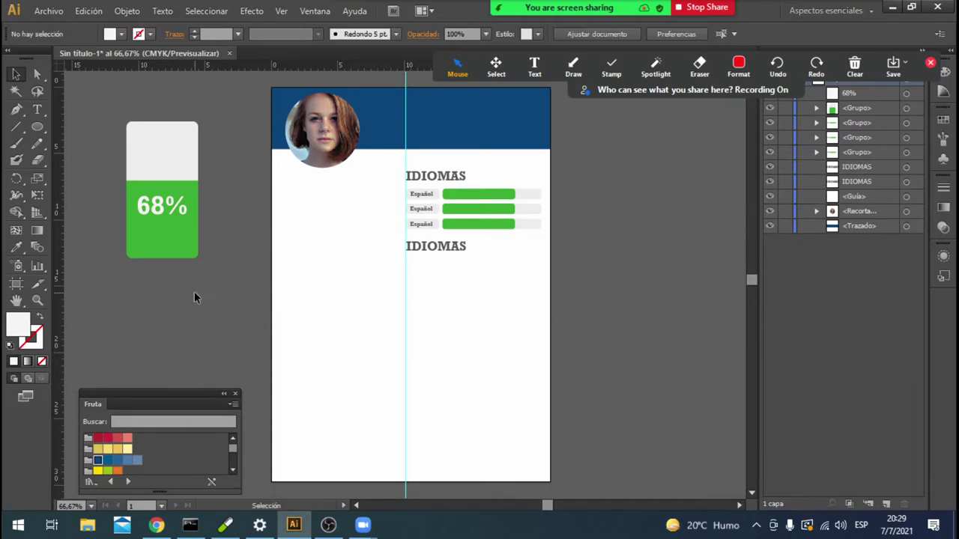
Place the WhatsApp logo PNG from STOCK > Transparentes > Logos into the résumé.
{"action": "left_click", "coordinate": [49, 12]}
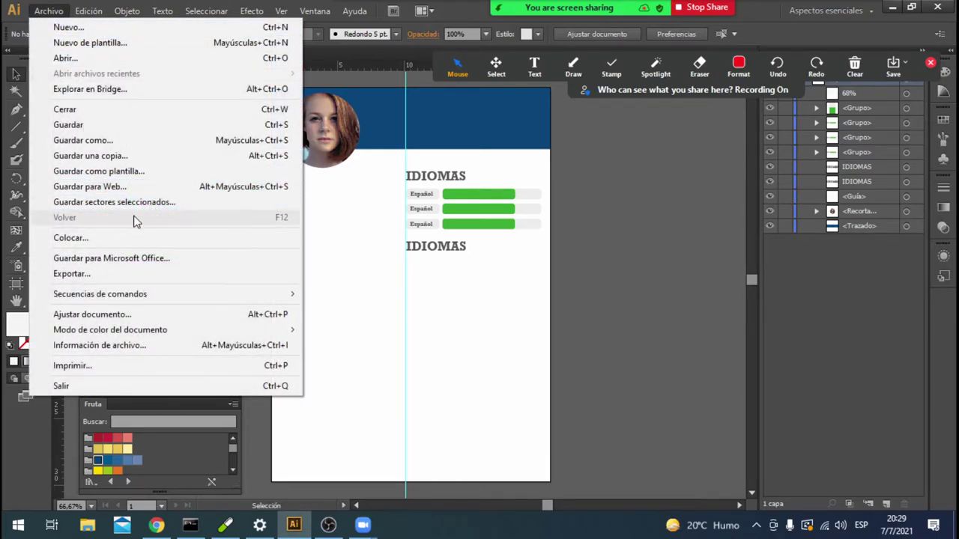
{"action": "left_click", "coordinate": [155, 237]}
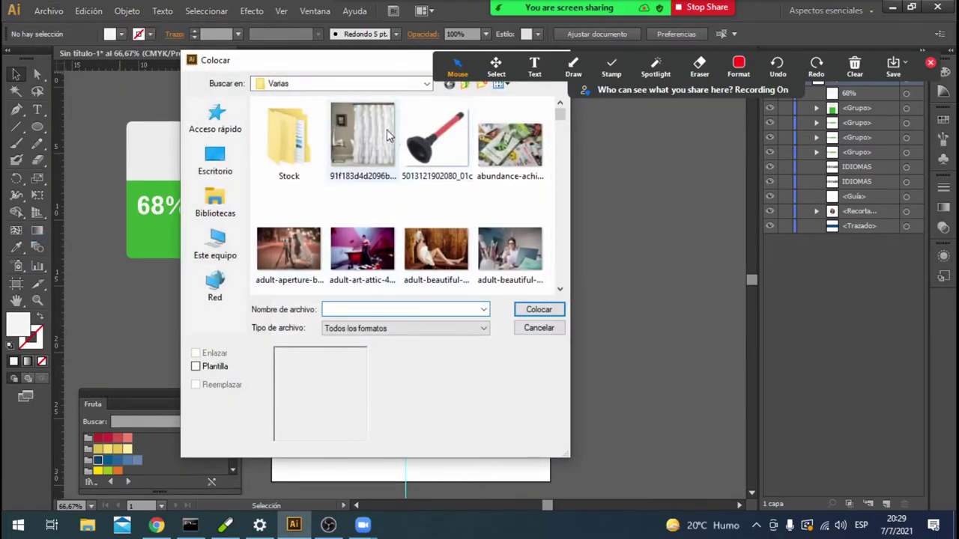
{"action": "left_click", "coordinate": [427, 85]}
{"action": "left_click", "coordinate": [427, 84]}
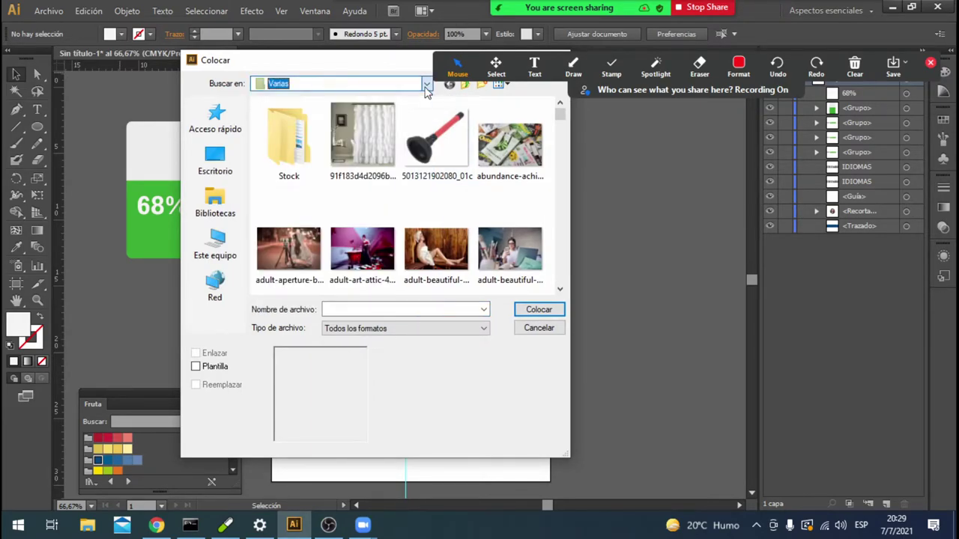
{"action": "left_click", "coordinate": [466, 85]}
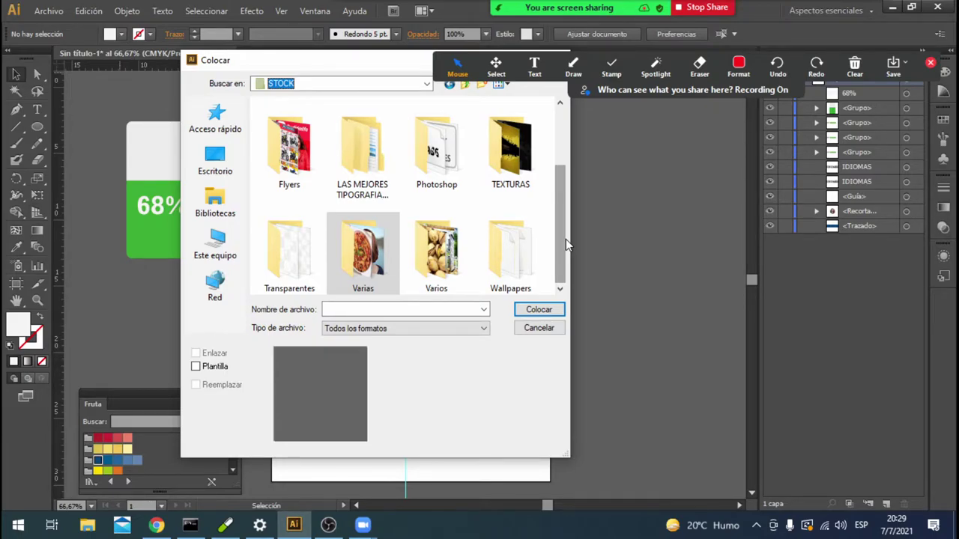
{"action": "left_click", "coordinate": [464, 270]}
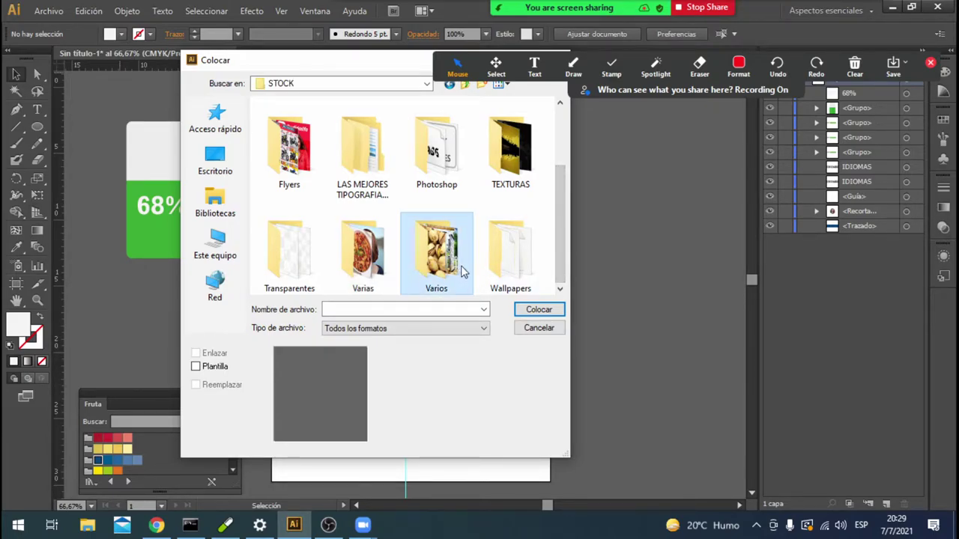
{"action": "double_click", "coordinate": [294, 267]}
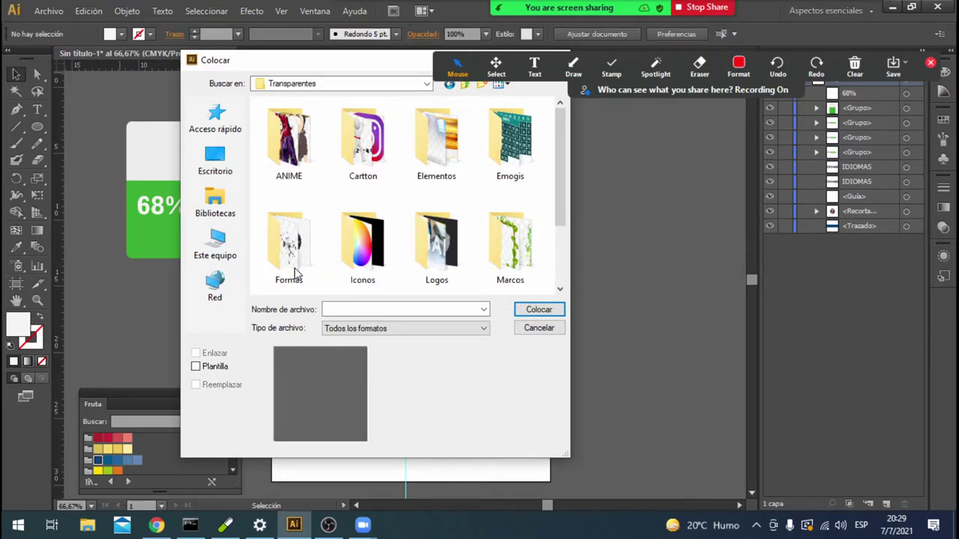
{"action": "double_click", "coordinate": [439, 250]}
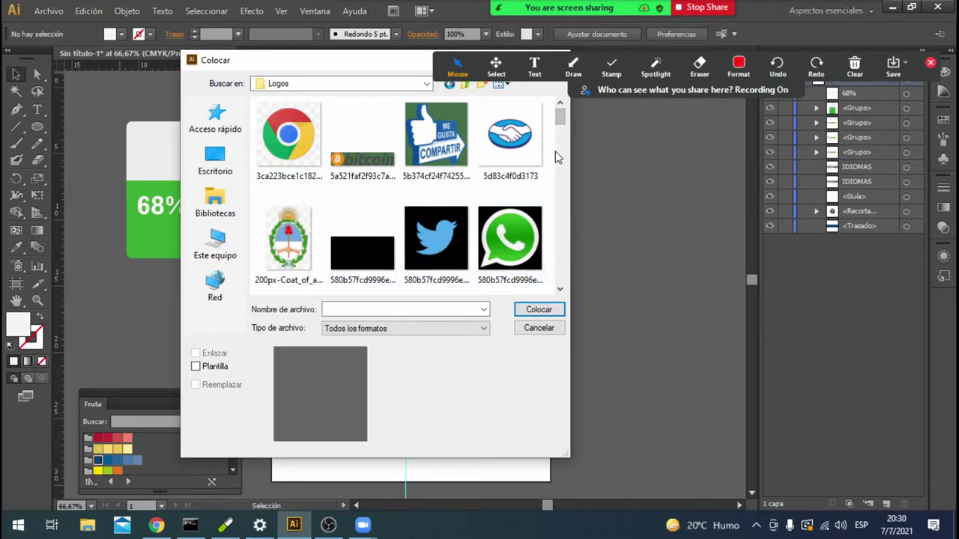
{"action": "mouse_move", "coordinate": [561, 124]}
{"action": "left_mouse_down"}
{"action": "mouse_move", "coordinate": [570, 151]}
{"action": "mouse_move", "coordinate": [563, 123]}
{"action": "left_mouse_up"}
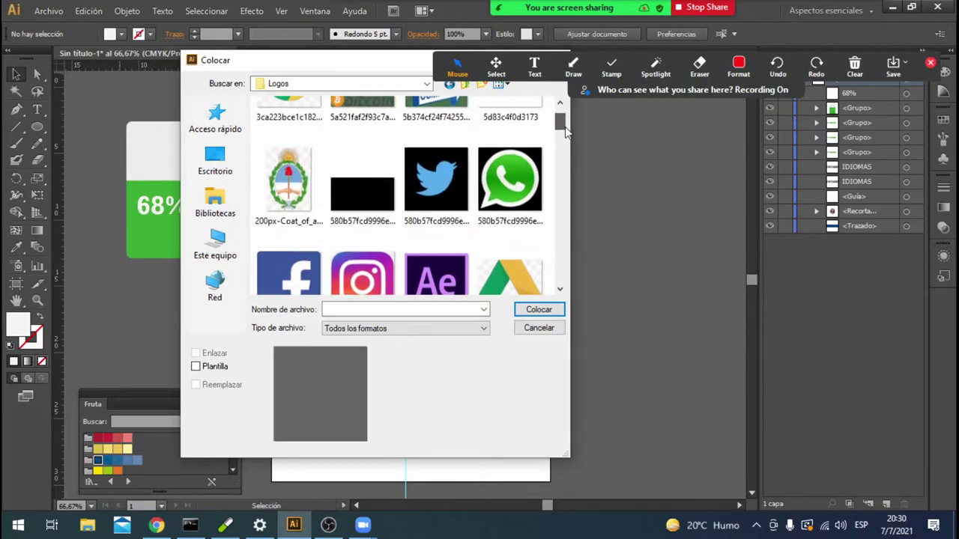
{"action": "double_click", "coordinate": [523, 185]}
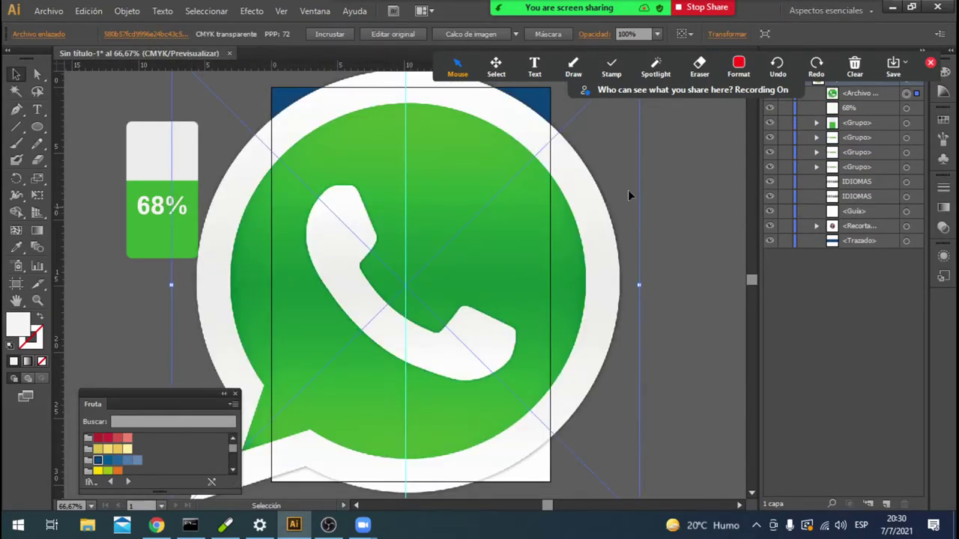
Move the WhatsApp logo beside the 68% bar and scale it to a small icon.
{"action": "mouse_move", "coordinate": [512, 279]}
{"action": "left_mouse_down"}
{"action": "mouse_move", "coordinate": [358, 401]}
{"action": "mouse_move", "coordinate": [301, 429]}
{"action": "left_mouse_up"}
{"action": "left_click_drag", "start_coordinate": [175, 398], "coordinate": [705, 334]}
{"action": "left_click_drag", "start_coordinate": [211, 464], "coordinate": [244, 292]}
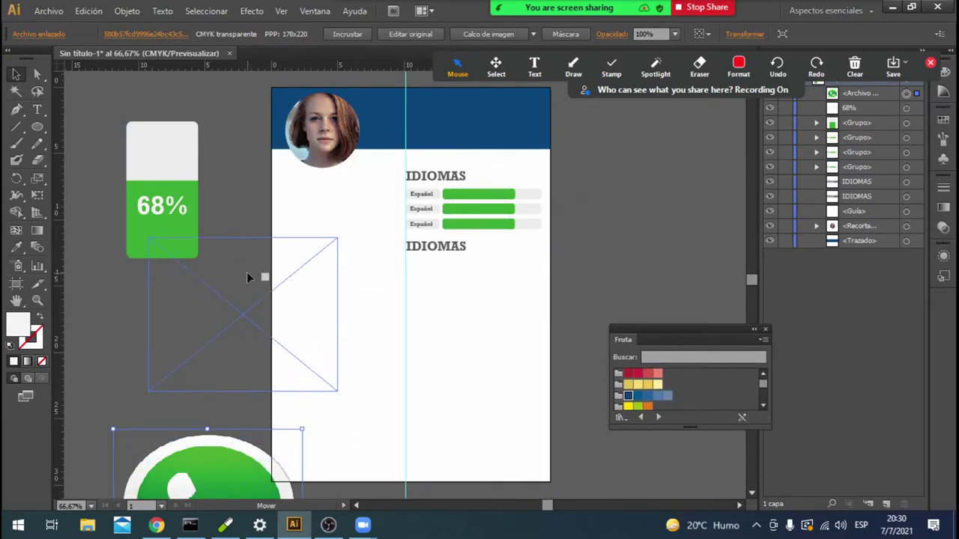
{"action": "mouse_move", "coordinate": [331, 417]}
{"action": "left_mouse_down"}
{"action": "mouse_move", "coordinate": [237, 370]}
{"action": "mouse_move", "coordinate": [171, 291]}
{"action": "left_mouse_up"}
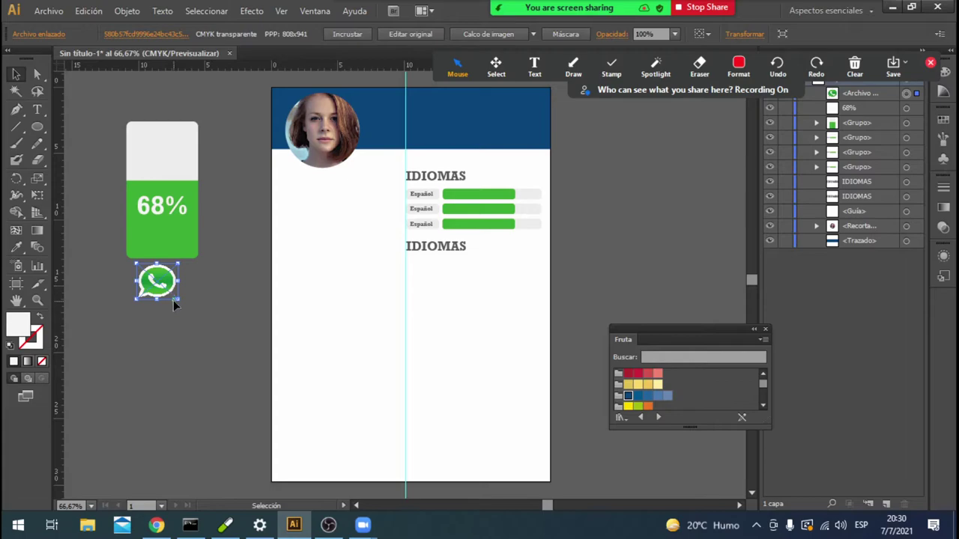
{"action": "mouse_move", "coordinate": [480, 19]}
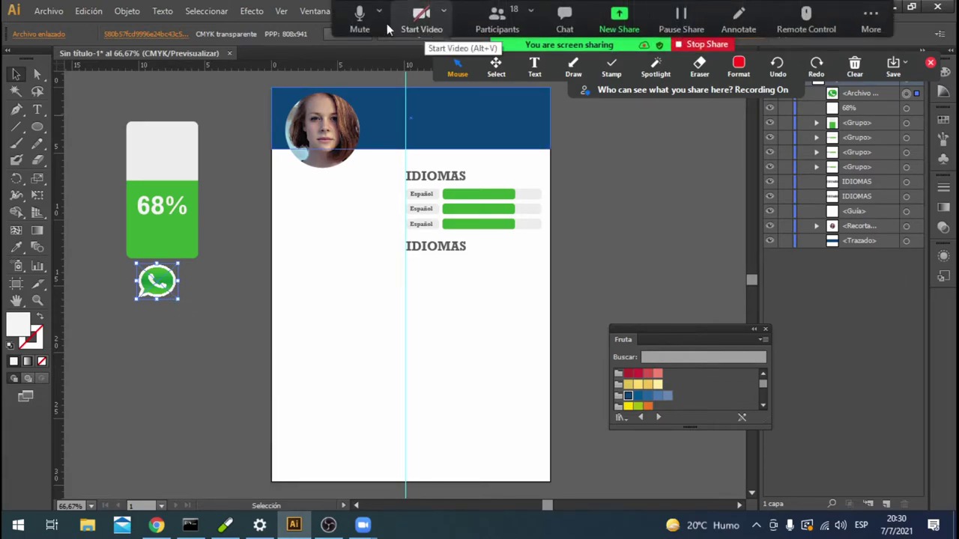
{"action": "left_click_drag", "start_coordinate": [178, 298], "coordinate": [171, 290]}
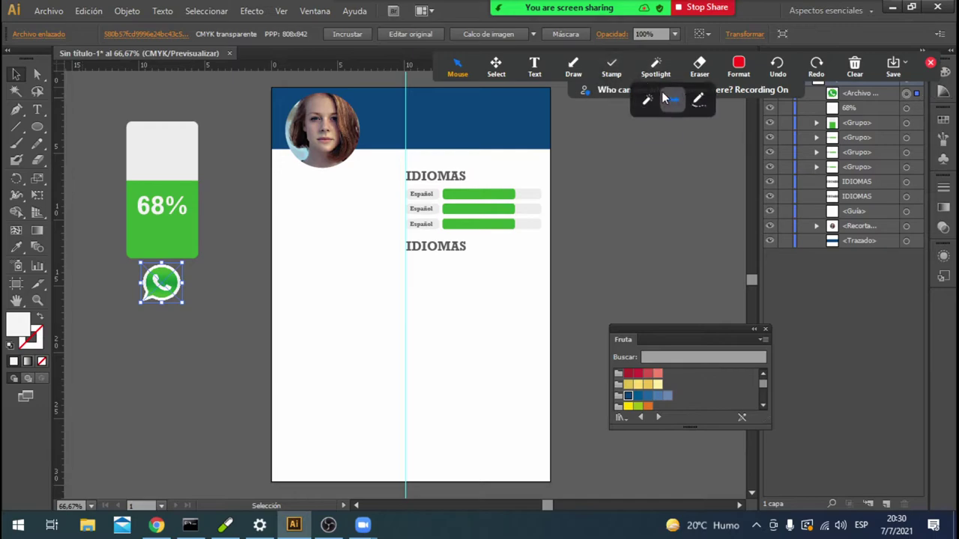
Check the Effect menu without applying anything, then nudge the WhatsApp icon into place.
{"action": "left_click", "coordinate": [265, 15]}
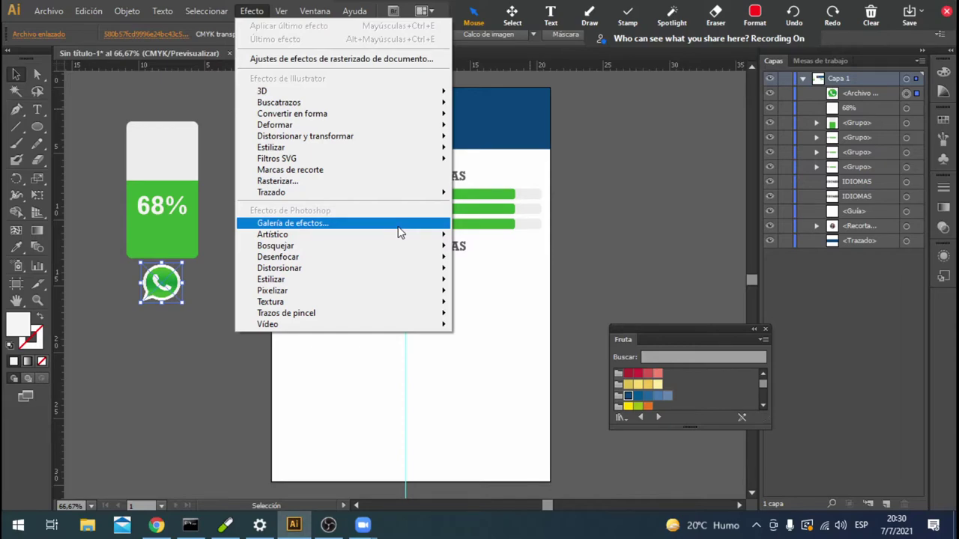
{"action": "left_click", "coordinate": [190, 74]}
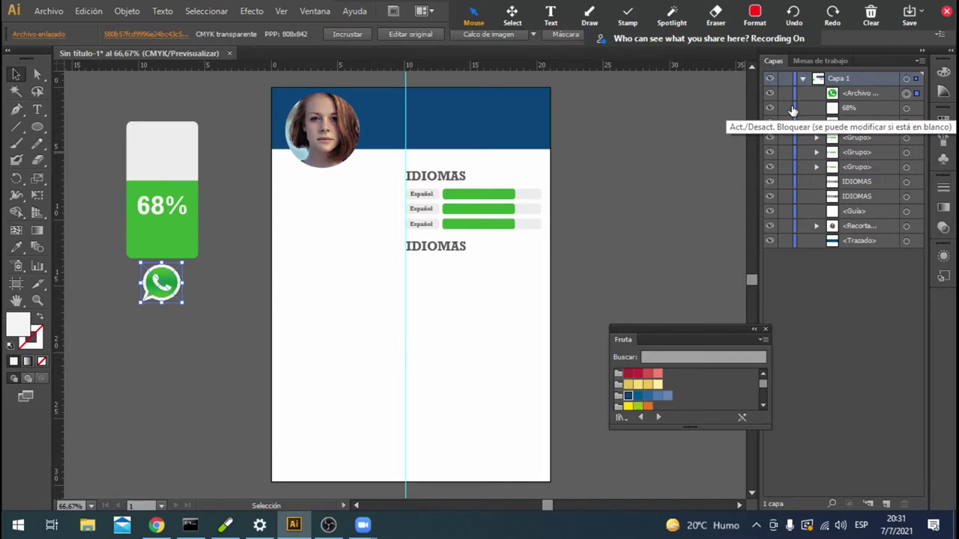
{"action": "key", "text": "Left"}
{"action": "key", "text": "Left"}
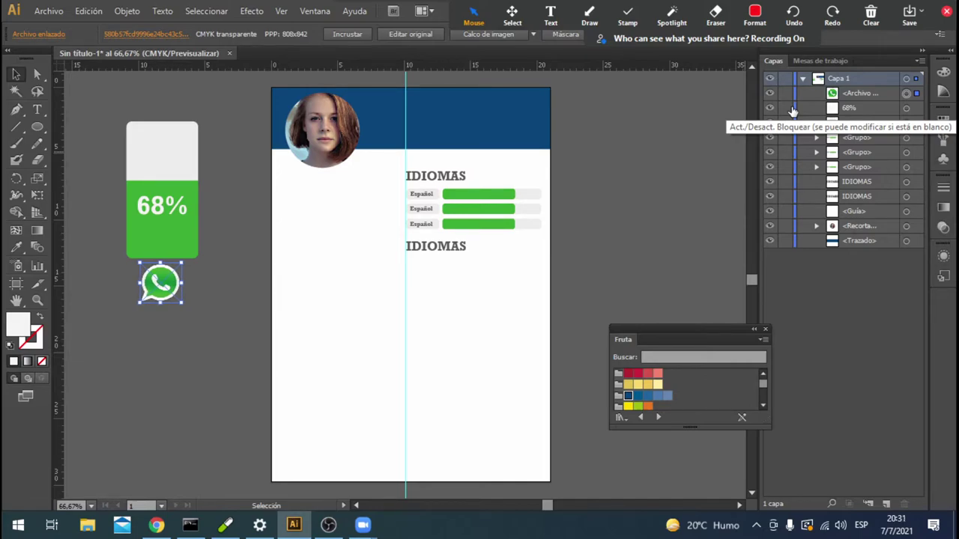
{"action": "key", "text": "Right"}
Group the 68% bar together with the WhatsApp icon.
{"action": "left_click", "coordinate": [123, 107]}
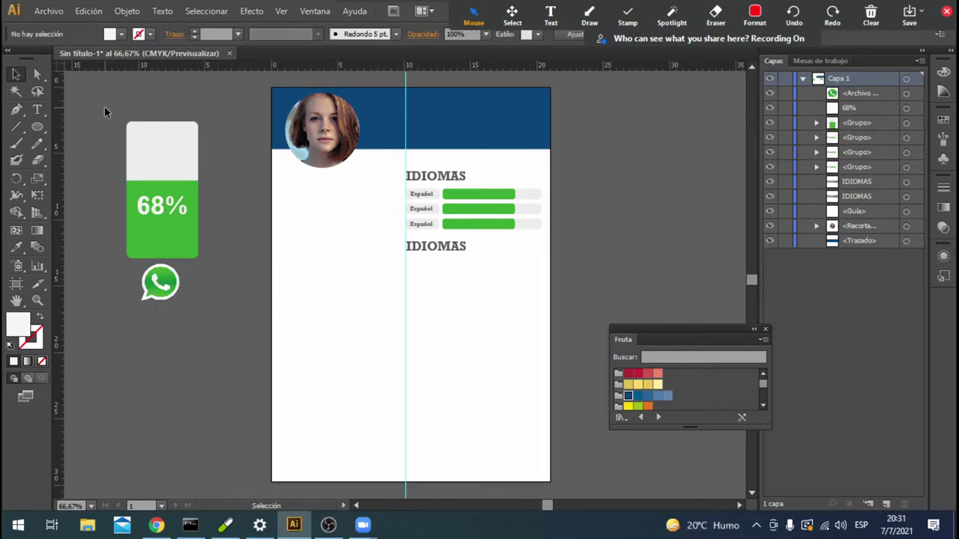
{"action": "left_click_drag", "start_coordinate": [105, 107], "coordinate": [208, 317]}
{"action": "left_click_drag", "start_coordinate": [208, 309], "coordinate": [218, 306]}
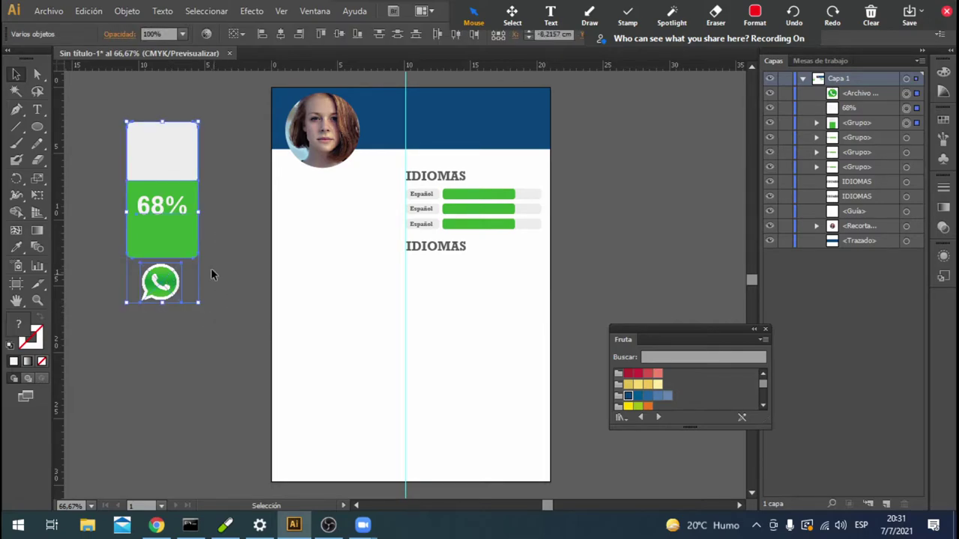
{"action": "right_click", "coordinate": [181, 245]}
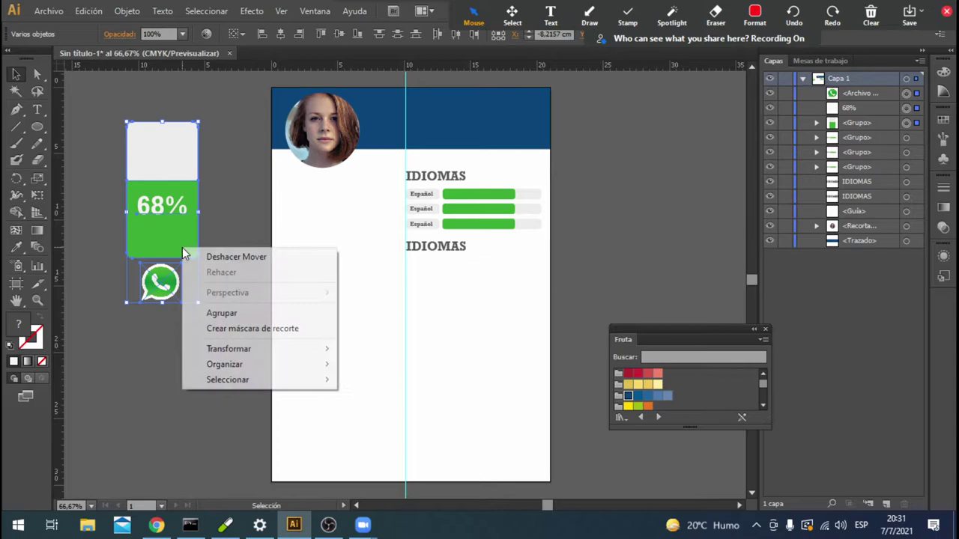
{"action": "left_click", "coordinate": [224, 314]}
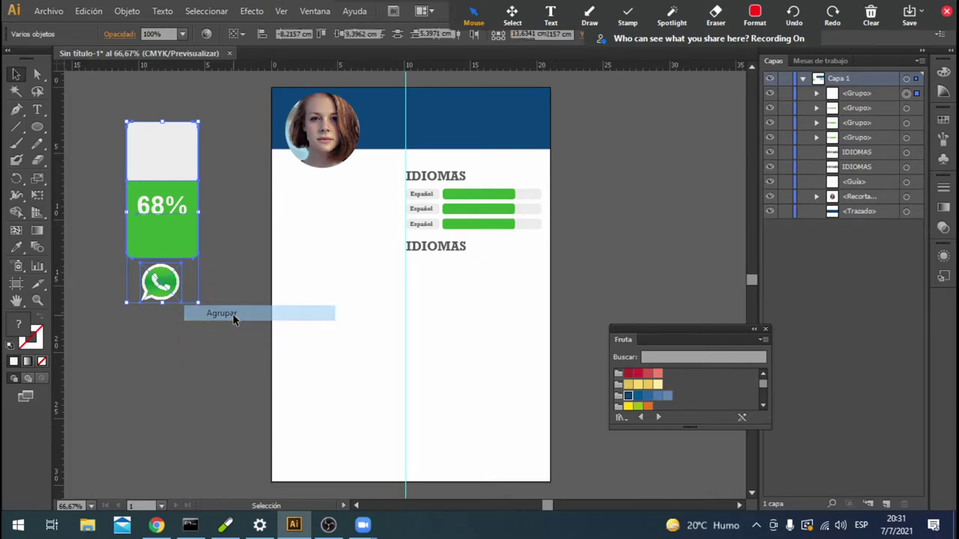
Move the 68% group under the second IDIOMAS heading and scale it down.
{"action": "left_click", "coordinate": [241, 246]}
{"action": "left_click", "coordinate": [192, 242]}
{"action": "left_click_drag", "start_coordinate": [187, 241], "coordinate": [474, 392]}
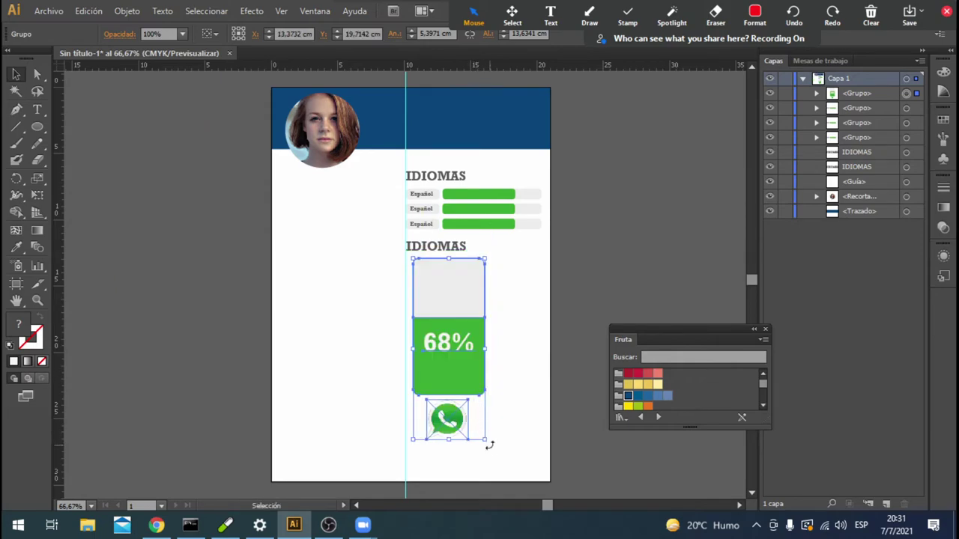
{"action": "mouse_move", "coordinate": [484, 441]}
{"action": "left_mouse_down"}
{"action": "mouse_move", "coordinate": [441, 317]}
{"action": "mouse_move", "coordinate": [555, 307]}
{"action": "left_mouse_up"}
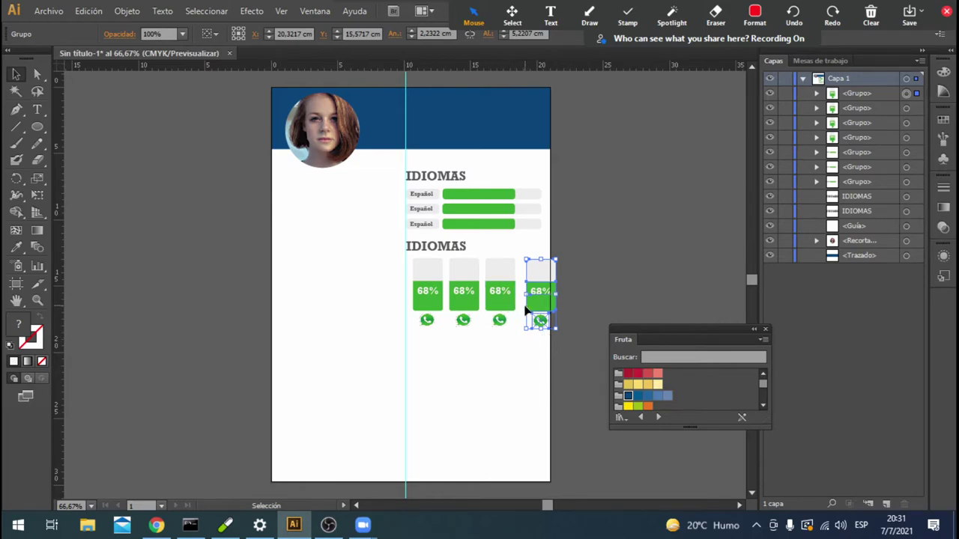
Group the four 68% bar copies into one row and narrow it inside the page edge.
{"action": "left_click_drag", "start_coordinate": [537, 308], "coordinate": [535, 311]}
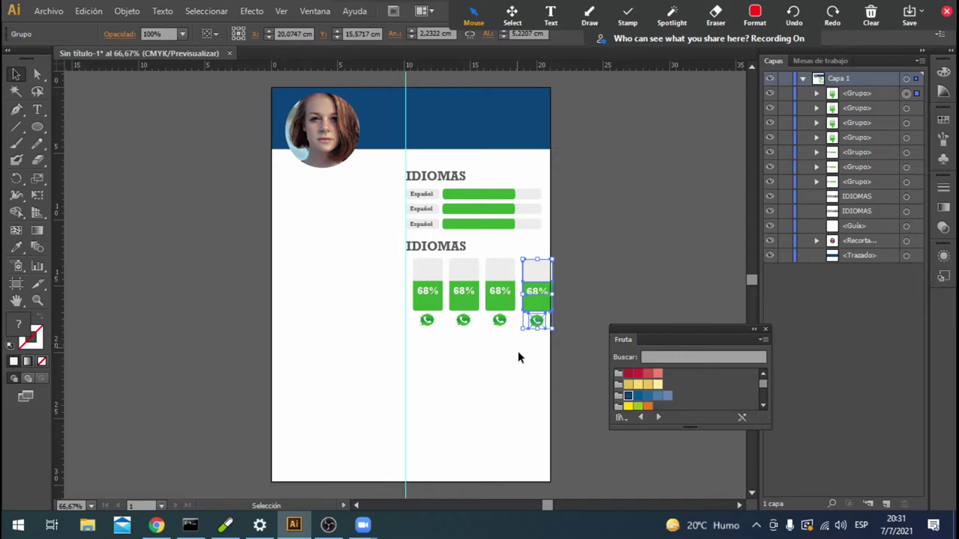
{"action": "left_click", "coordinate": [552, 354]}
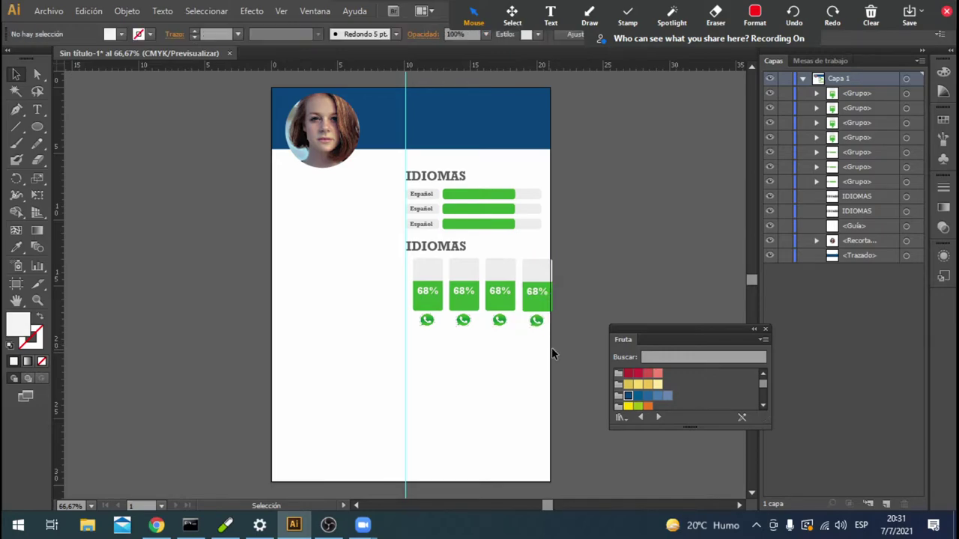
{"action": "left_click_drag", "start_coordinate": [561, 342], "coordinate": [418, 257]}
{"action": "right_click", "coordinate": [424, 269]}
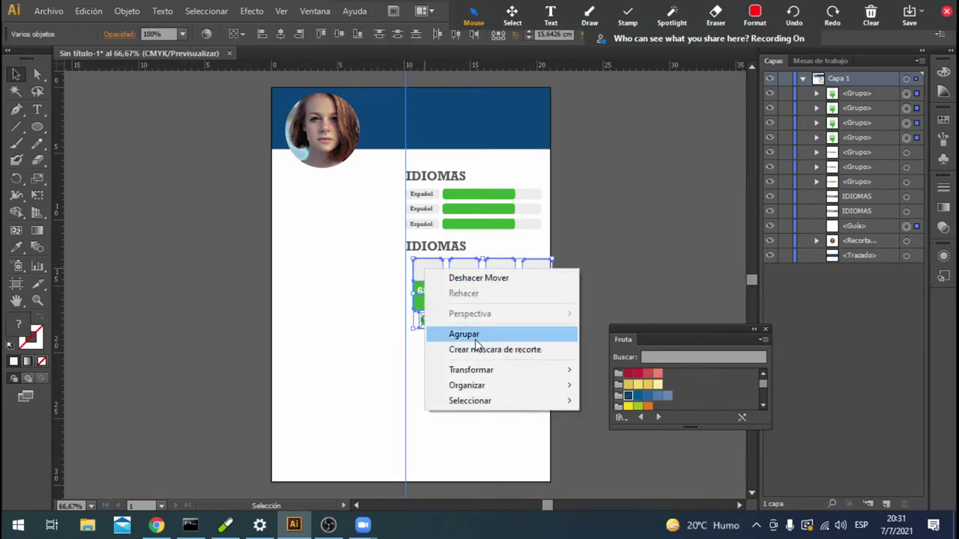
{"action": "left_click", "coordinate": [464, 334]}
{"action": "left_click_drag", "start_coordinate": [546, 331], "coordinate": [544, 320]}
{"action": "left_click", "coordinate": [618, 261]}
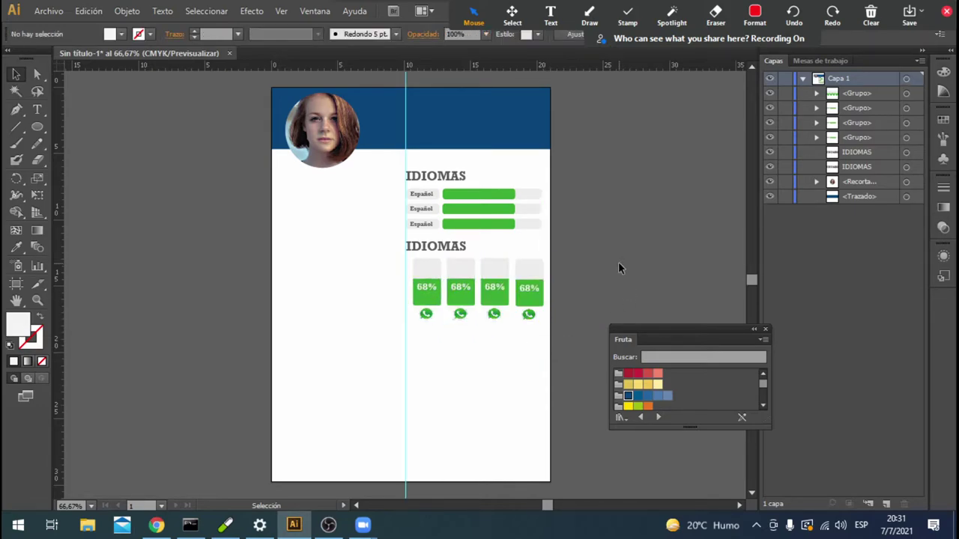
{"action": "left_click", "coordinate": [527, 291]}
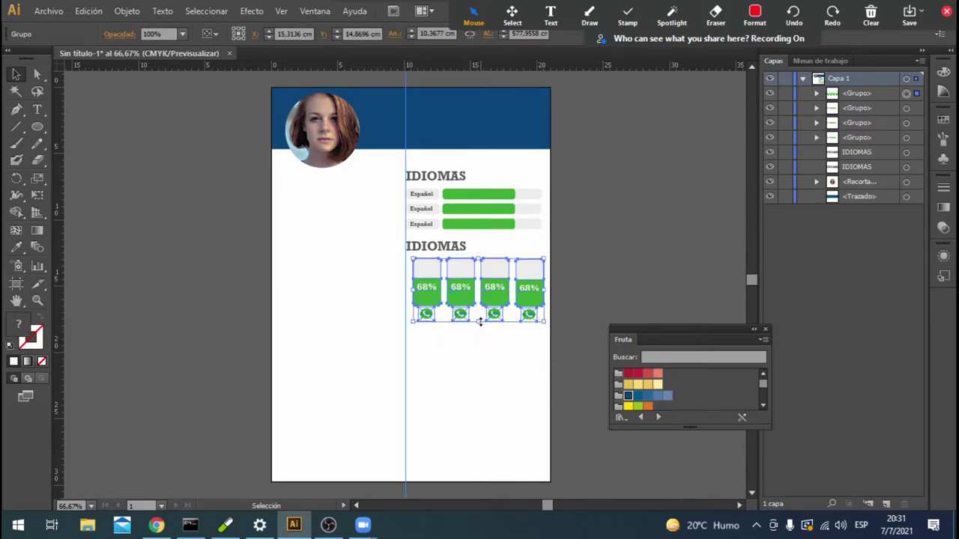
{"action": "left_click", "coordinate": [573, 270]}
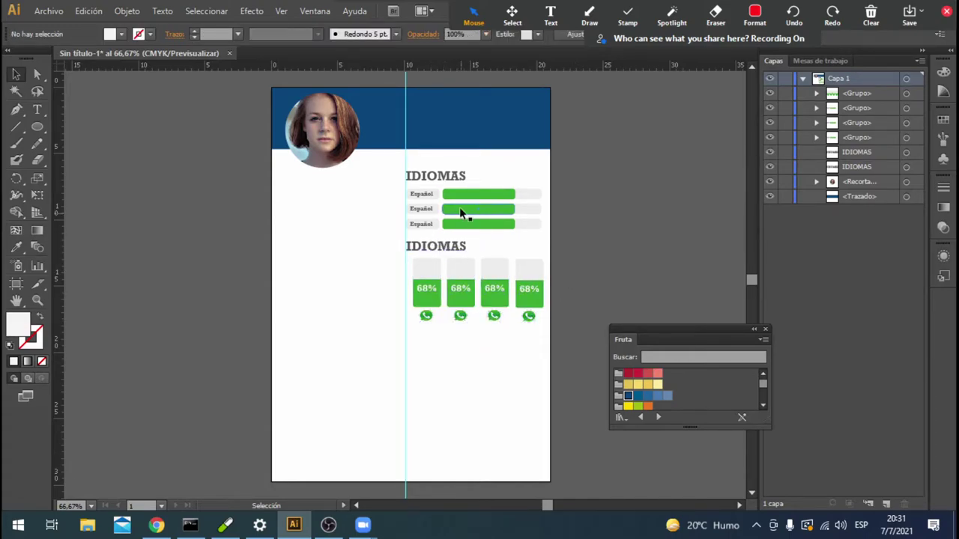
Retype the second IDIOMAS heading as INTERESES.
{"action": "left_click", "coordinate": [447, 252]}
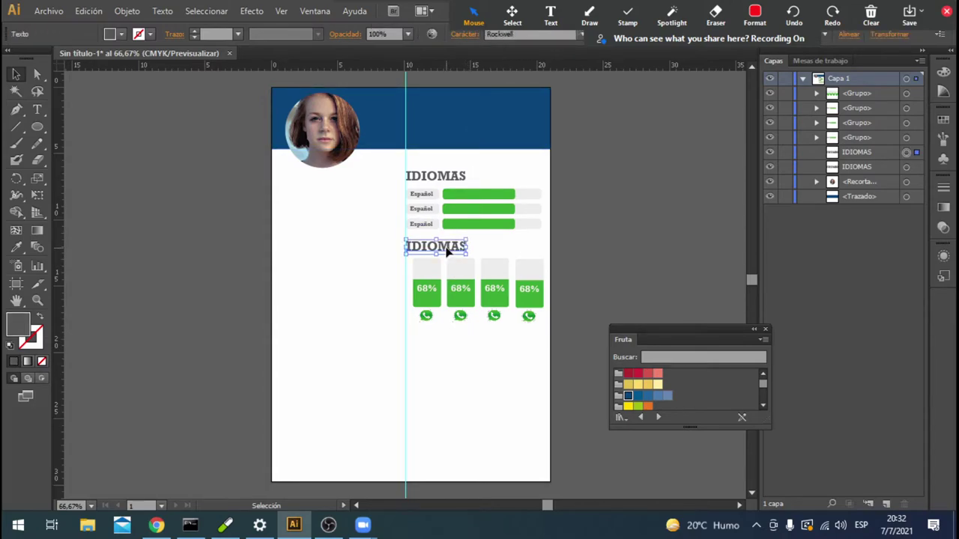
{"action": "double_click", "coordinate": [447, 253]}
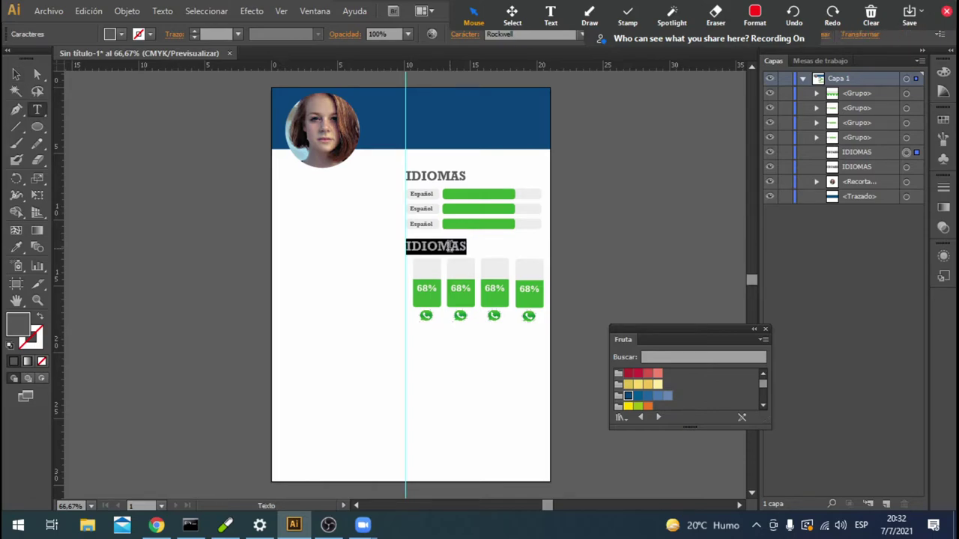
{"action": "type", "text": "i"}
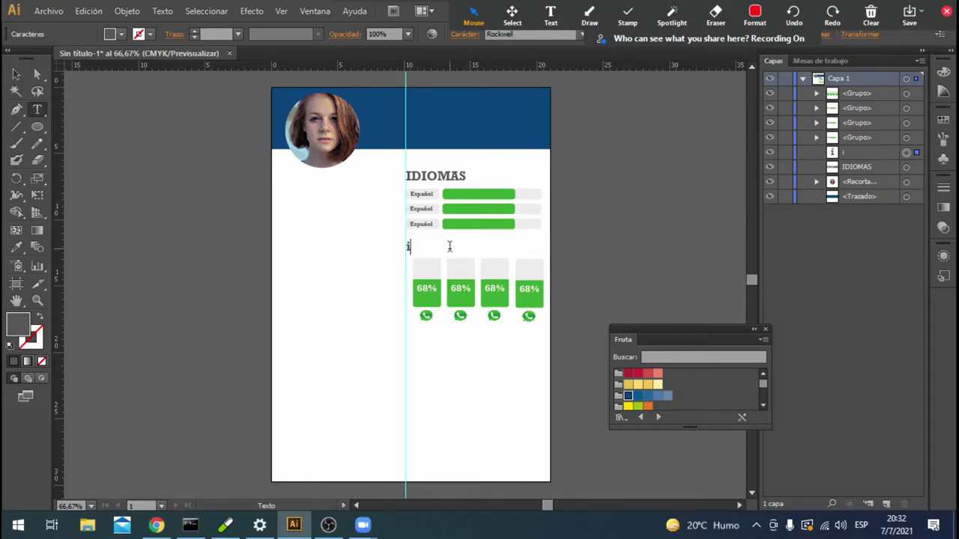
{"action": "key", "text": "BackSpace"}
{"action": "type", "text": "I"}
{"action": "type", "text": "NTERESES"}
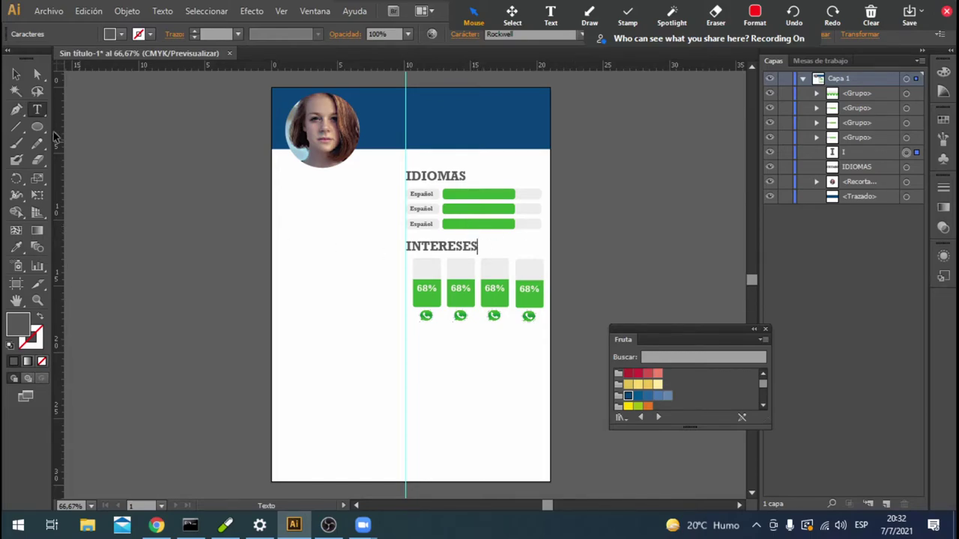
{"action": "left_click", "coordinate": [16, 74]}
{"action": "left_click", "coordinate": [512, 261]}
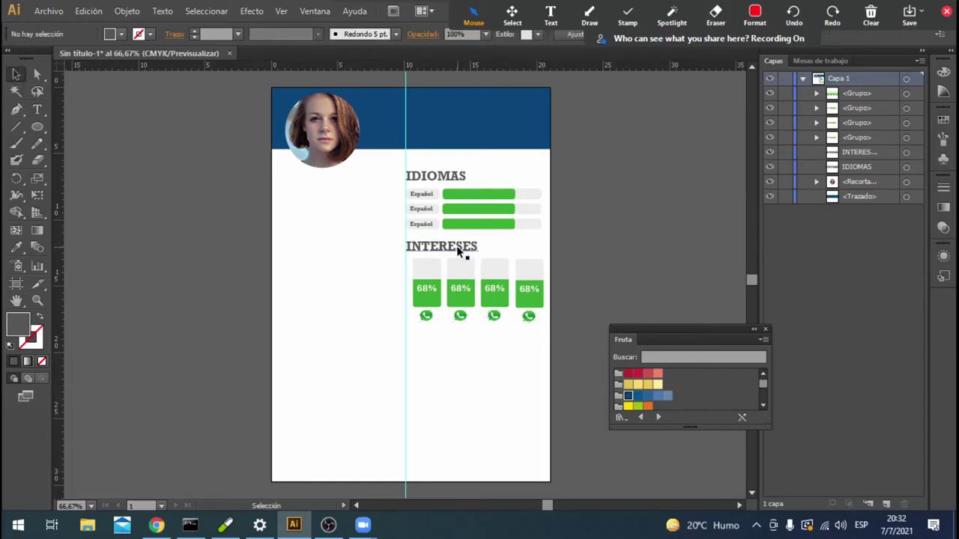
Nudge the interest cards group slightly down and sideways into position.
{"action": "left_click", "coordinate": [427, 276]}
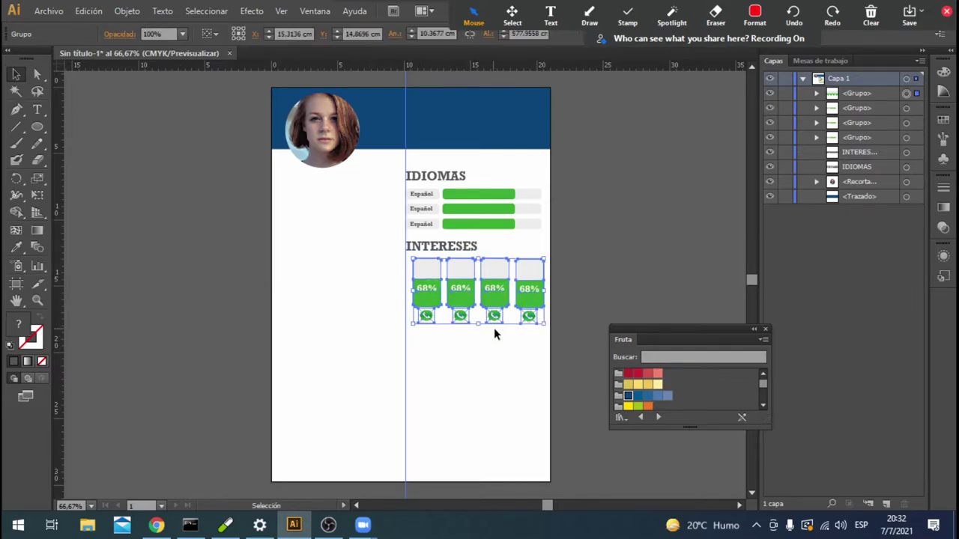
{"action": "left_click_drag", "start_coordinate": [496, 334], "coordinate": [496, 337]}
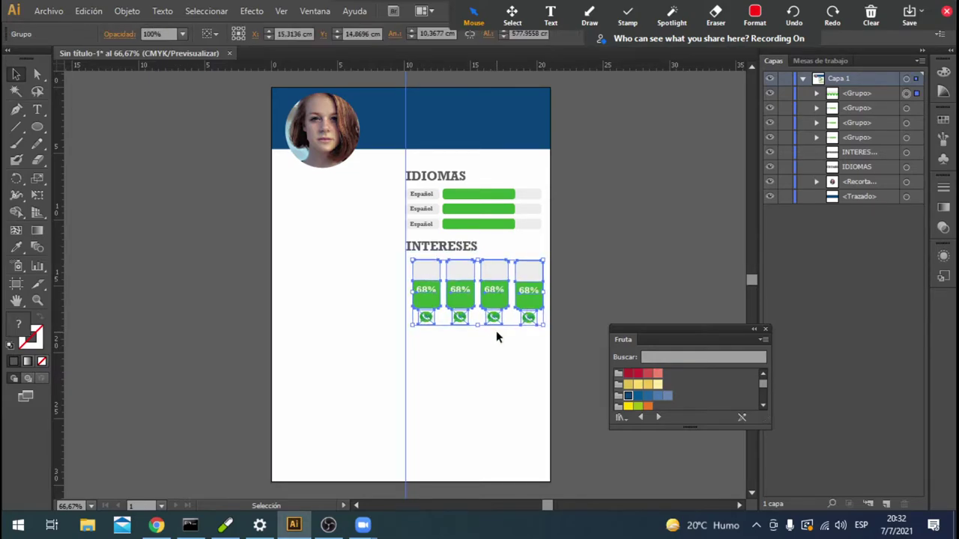
{"action": "key", "text": "Left"}
{"action": "key", "text": "Left"}
{"action": "key", "text": "Left"}
{"action": "key", "text": "Left"}
{"action": "key", "text": "Left"}
{"action": "key", "text": "Left"}
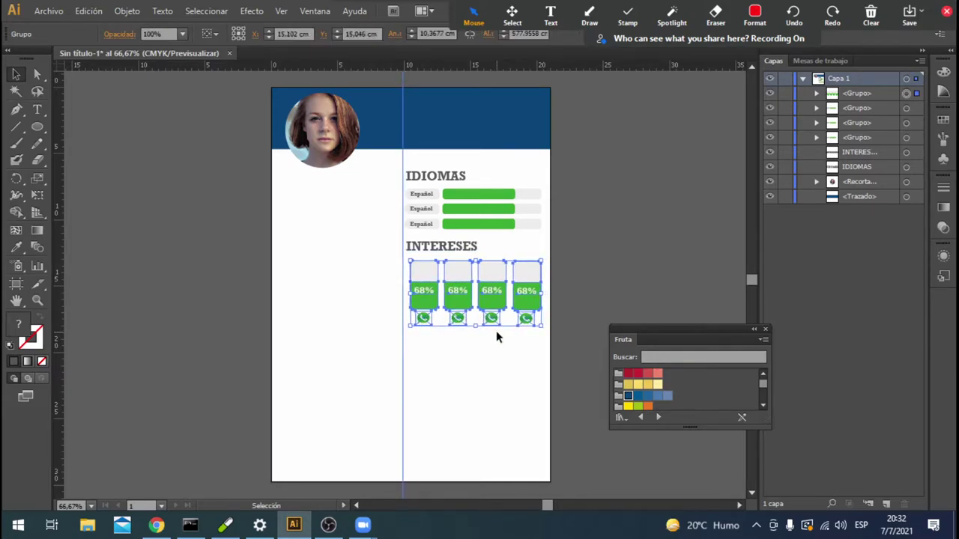
{"action": "key", "text": "Left"}
{"action": "key", "text": "Left"}
{"action": "key", "text": "Left"}
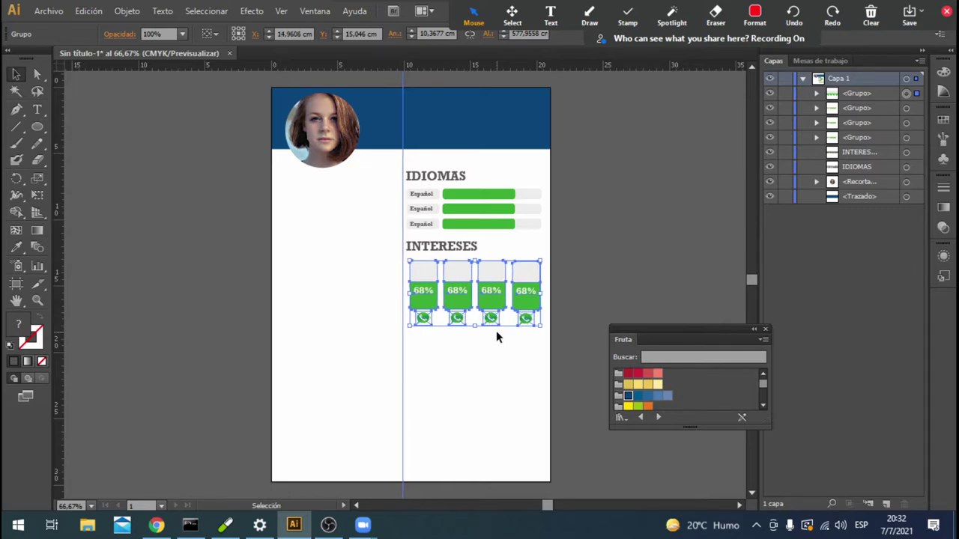
{"action": "key", "text": "Left"}
{"action": "key", "text": "Left"}
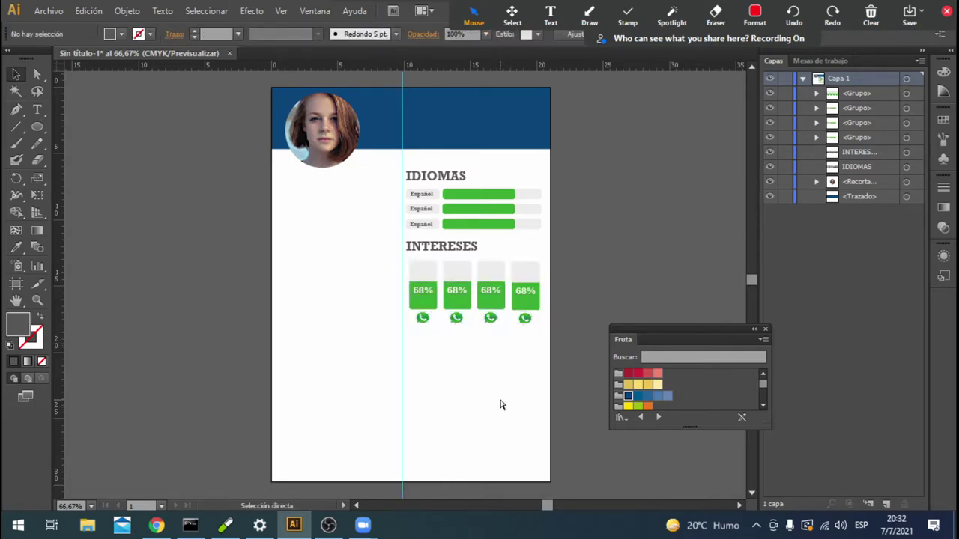
{"action": "key", "text": "Right"}
{"action": "key", "text": "Right"}
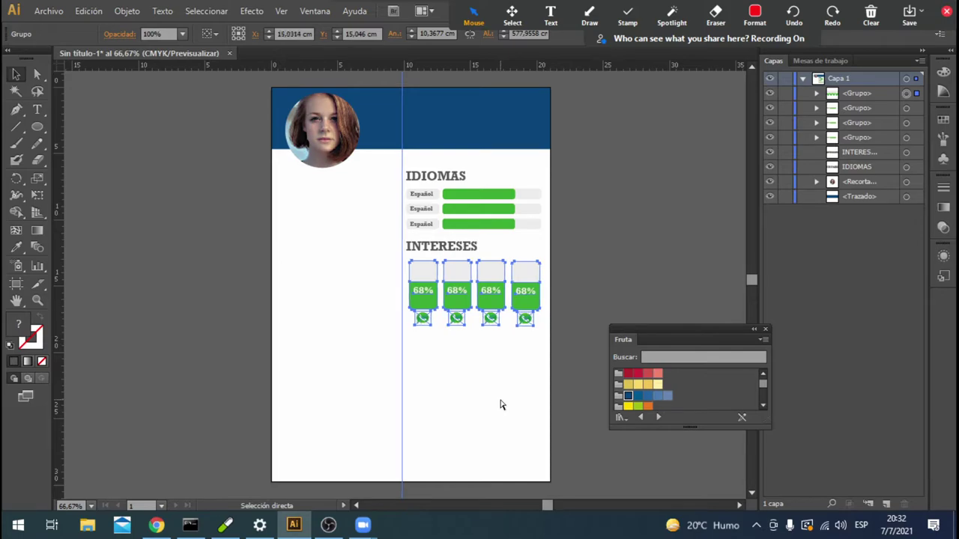
{"action": "key", "text": "Right"}
{"action": "key", "text": "Right"}
{"action": "key", "text": "Right"}
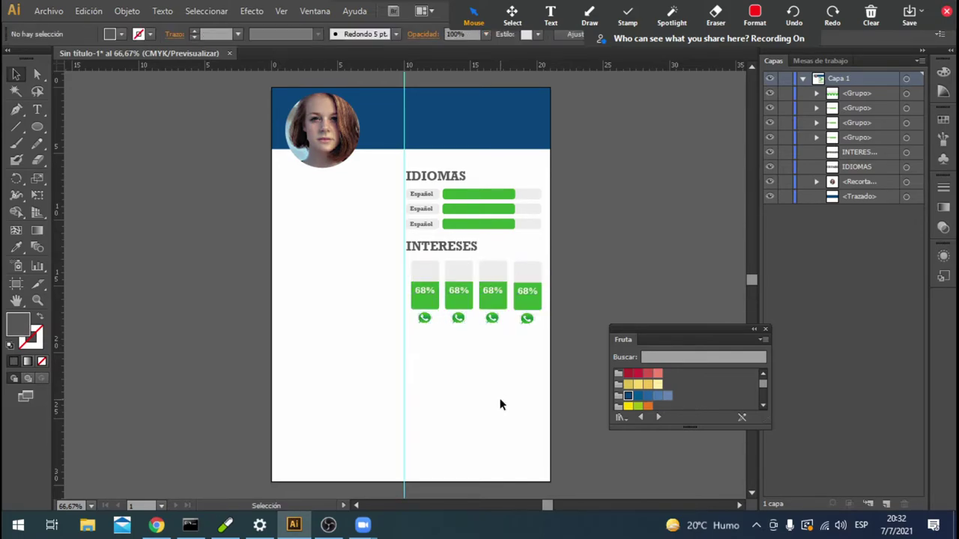
{"action": "left_click", "coordinate": [501, 405]}
Inspect the interest cards group in isolation mode, then exit back out.
{"action": "left_click", "coordinate": [536, 314]}
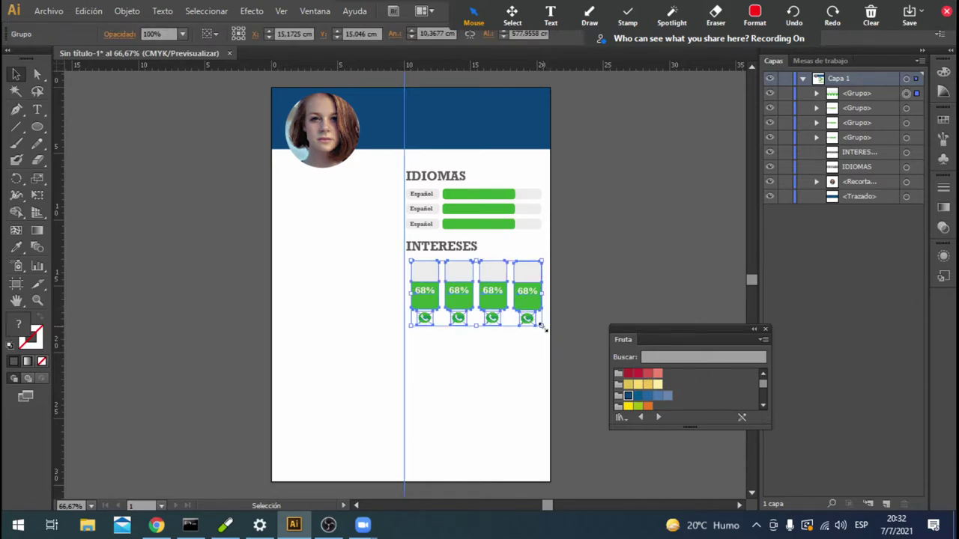
{"action": "key", "text": "ctrl+alt+bracketleft"}
{"action": "left_click", "coordinate": [530, 273]}
{"action": "double_click", "coordinate": [534, 279]}
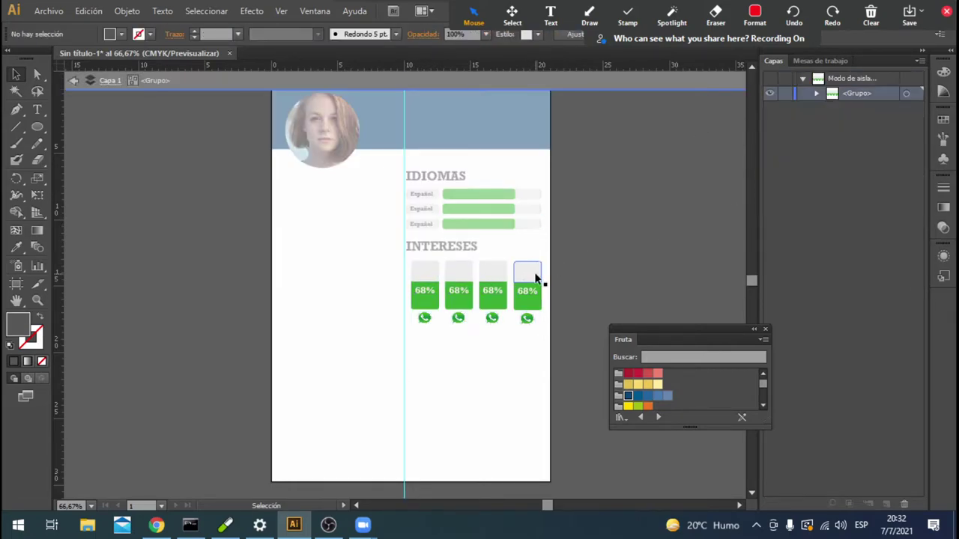
{"action": "left_click", "coordinate": [404, 158]}
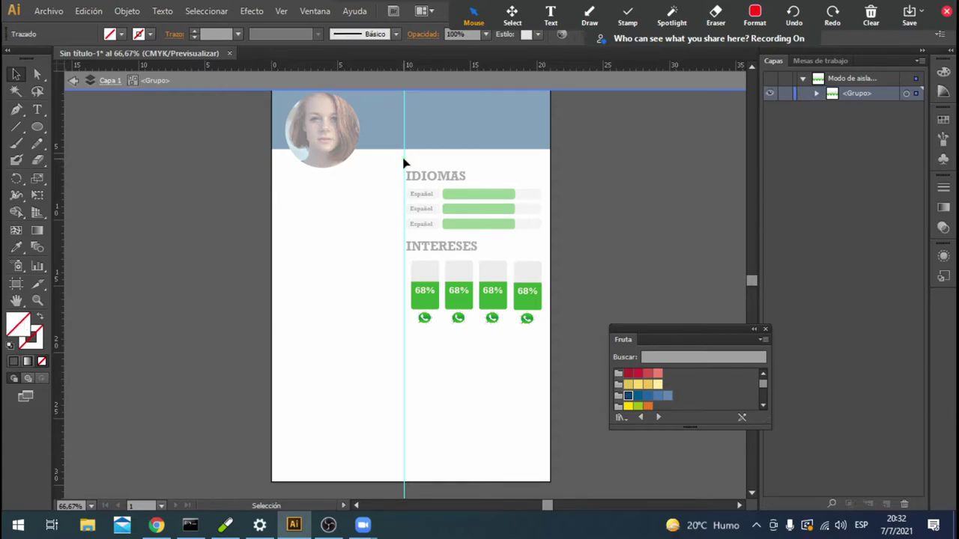
{"action": "left_click", "coordinate": [72, 80]}
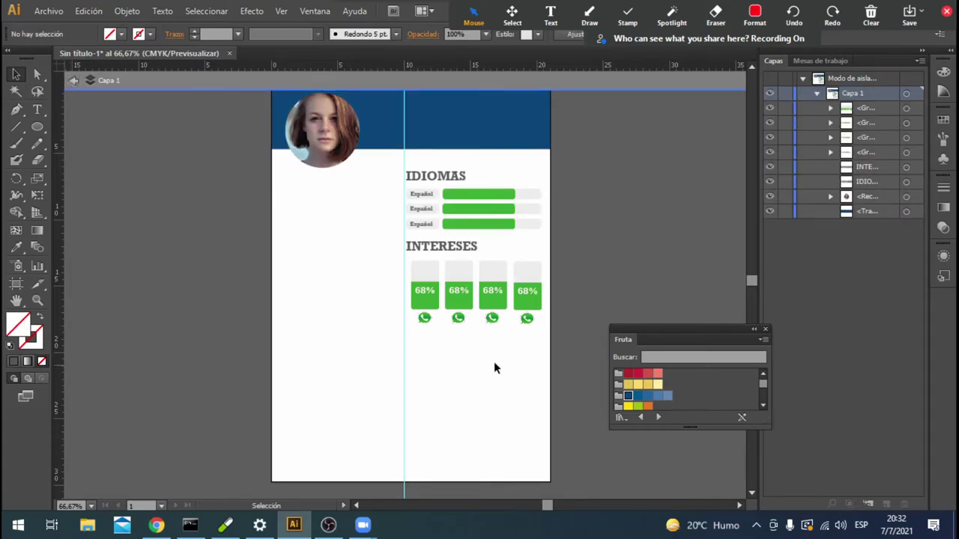
Ungroup the interest cards into four separate card groups and select all four.
{"action": "left_click", "coordinate": [502, 317]}
{"action": "right_click", "coordinate": [503, 313]}
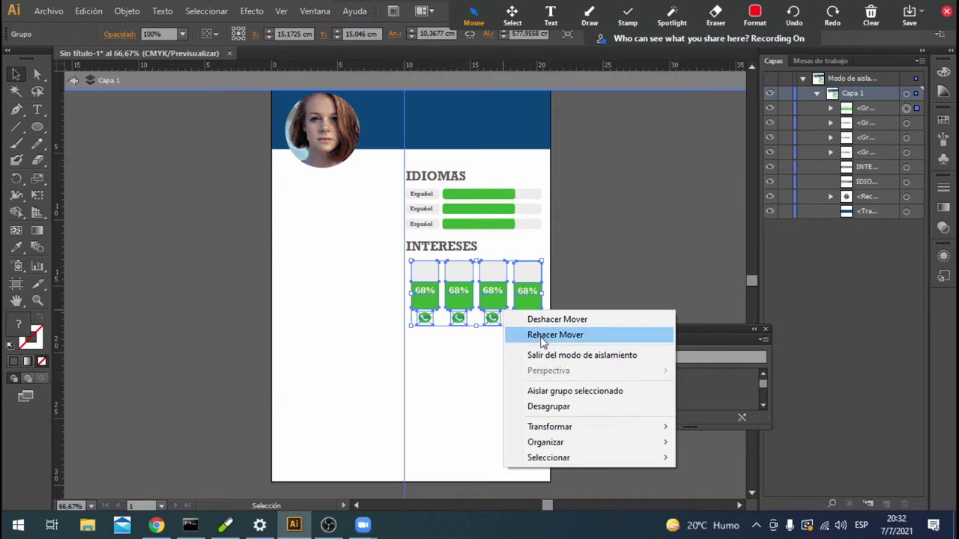
{"action": "left_click", "coordinate": [540, 405]}
{"action": "left_click", "coordinate": [554, 330]}
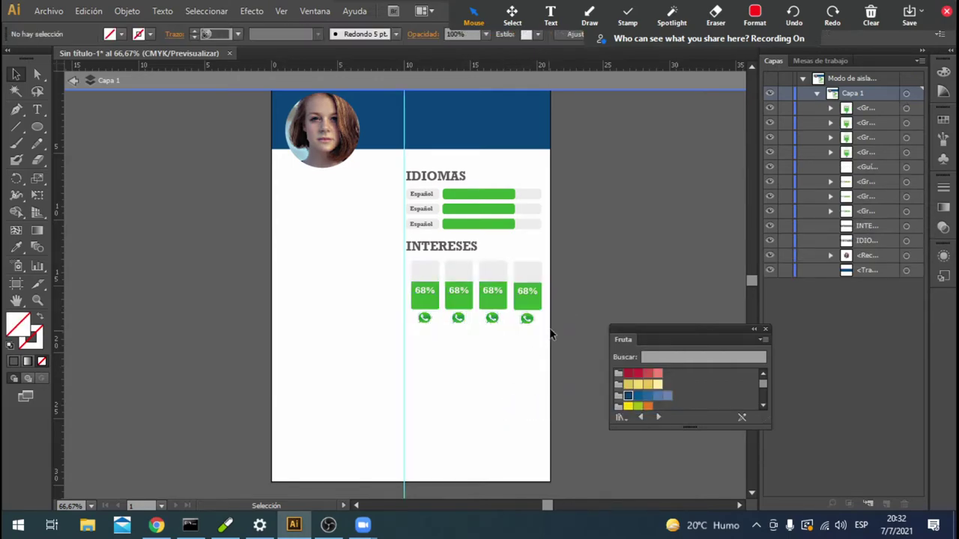
{"action": "left_click", "coordinate": [72, 83]}
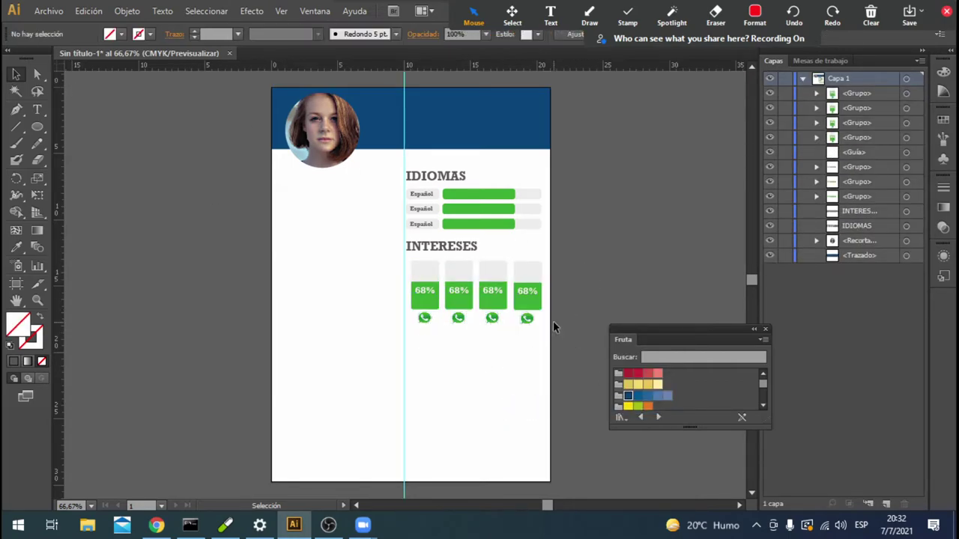
{"action": "left_click_drag", "start_coordinate": [553, 322], "coordinate": [424, 283]}
Regroup the four interest cards and stretch the group across the column to the guide.
{"action": "right_click", "coordinate": [428, 278]}
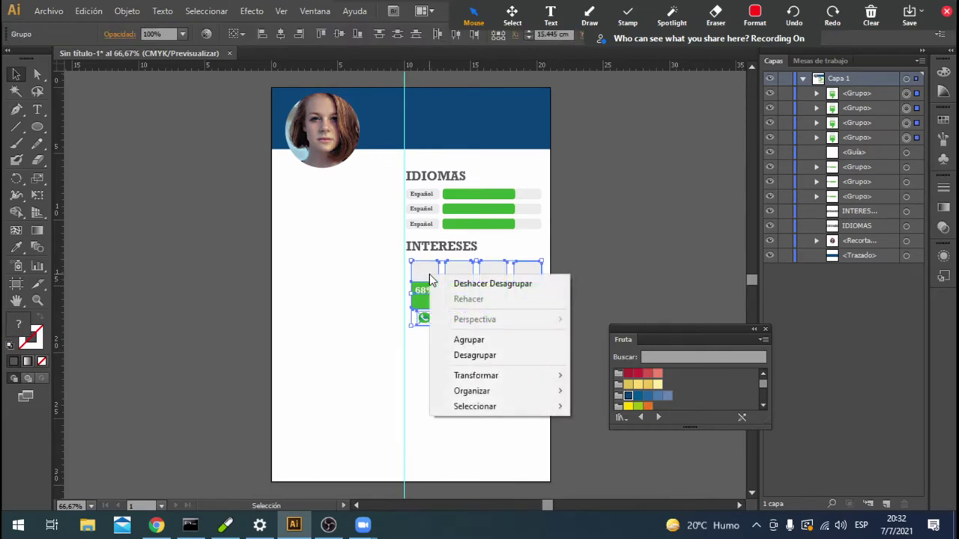
{"action": "left_click", "coordinate": [451, 341]}
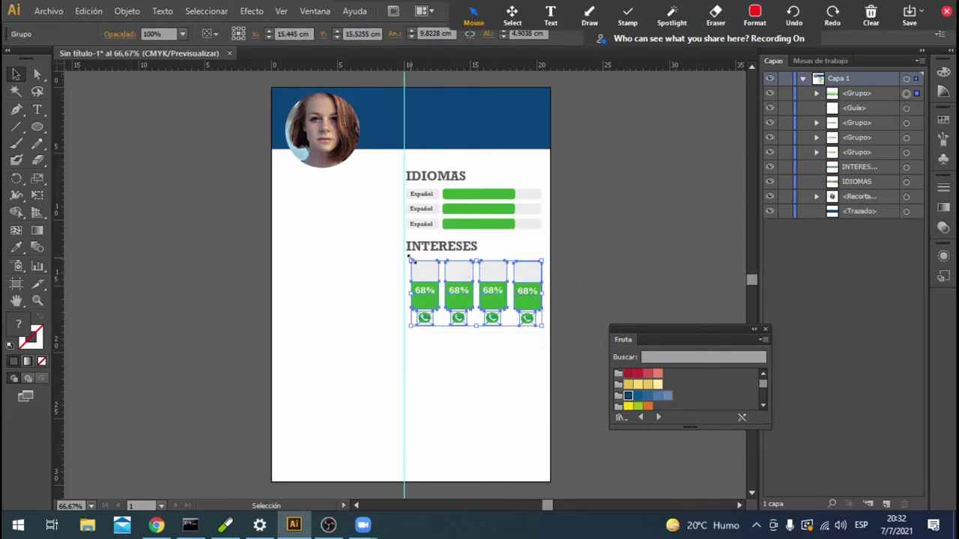
{"action": "left_click_drag", "start_coordinate": [411, 259], "coordinate": [405, 256]}
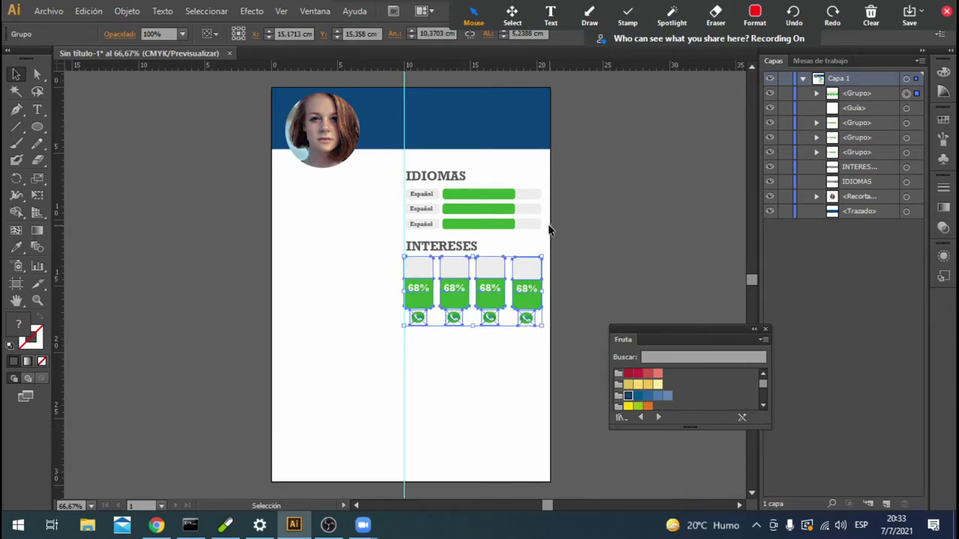
{"action": "left_click_drag", "start_coordinate": [541, 325], "coordinate": [543, 327]}
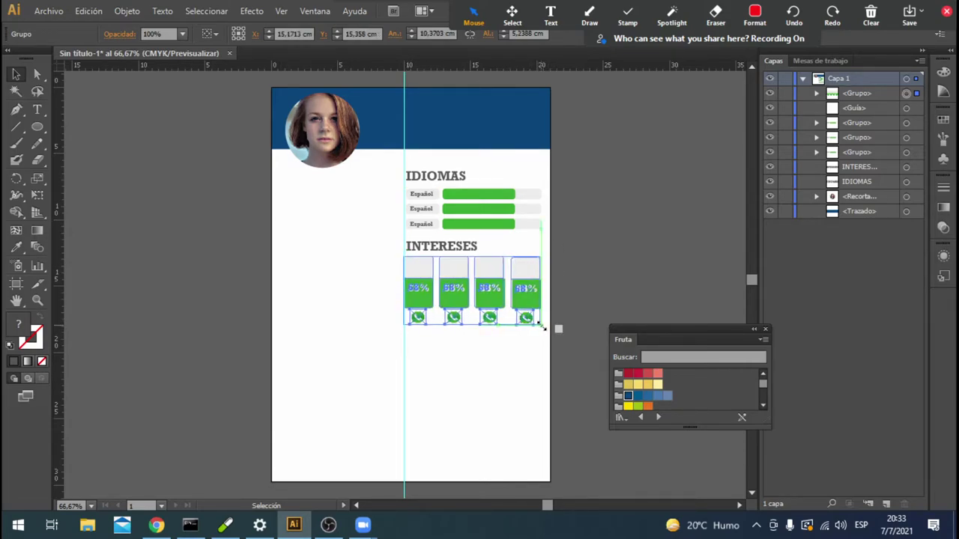
{"action": "left_click", "coordinate": [520, 351]}
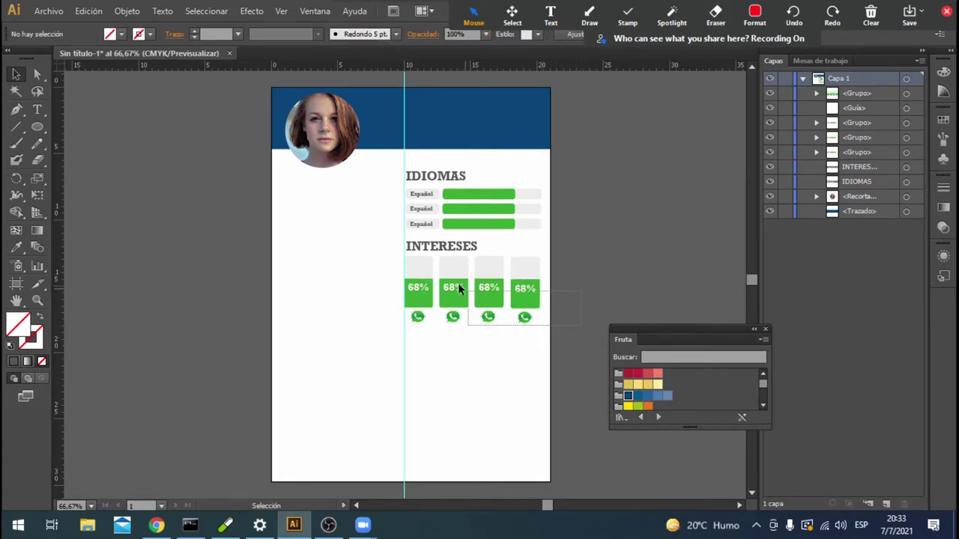
Move the INTERESES heading with its cards slightly lower on the page.
{"action": "left_click", "coordinate": [432, 249]}
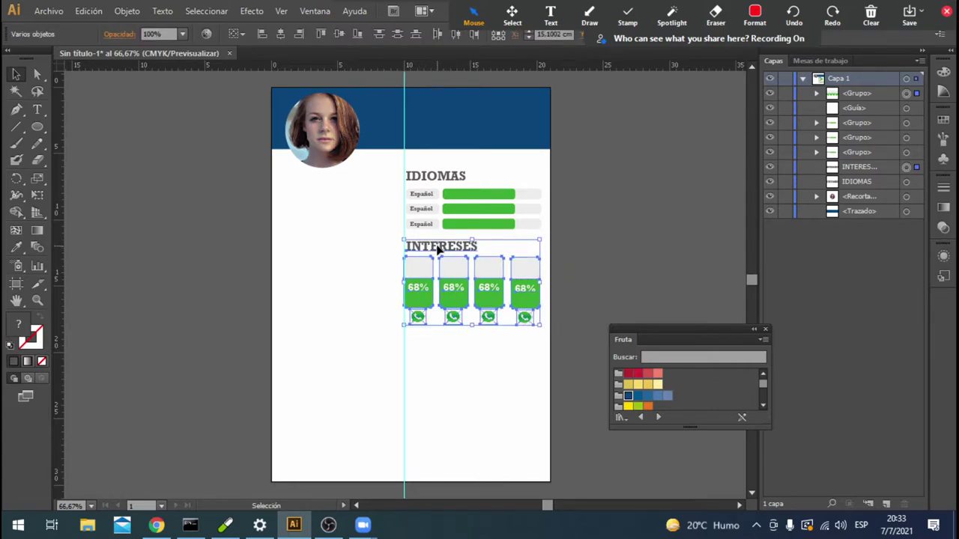
{"action": "left_click_drag", "start_coordinate": [437, 250], "coordinate": [438, 255]}
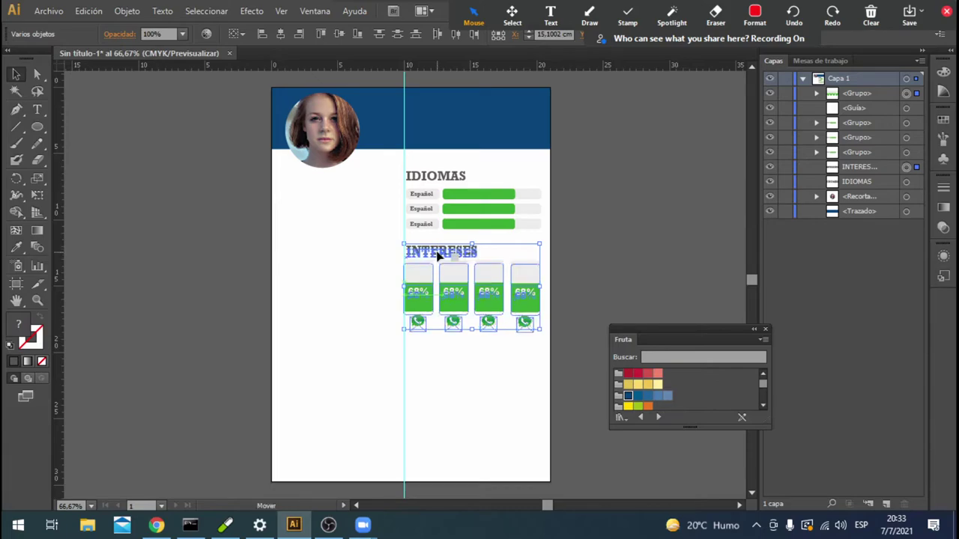
{"action": "left_click_drag", "start_coordinate": [438, 253], "coordinate": [439, 256]}
{"action": "left_click", "coordinate": [472, 371]}
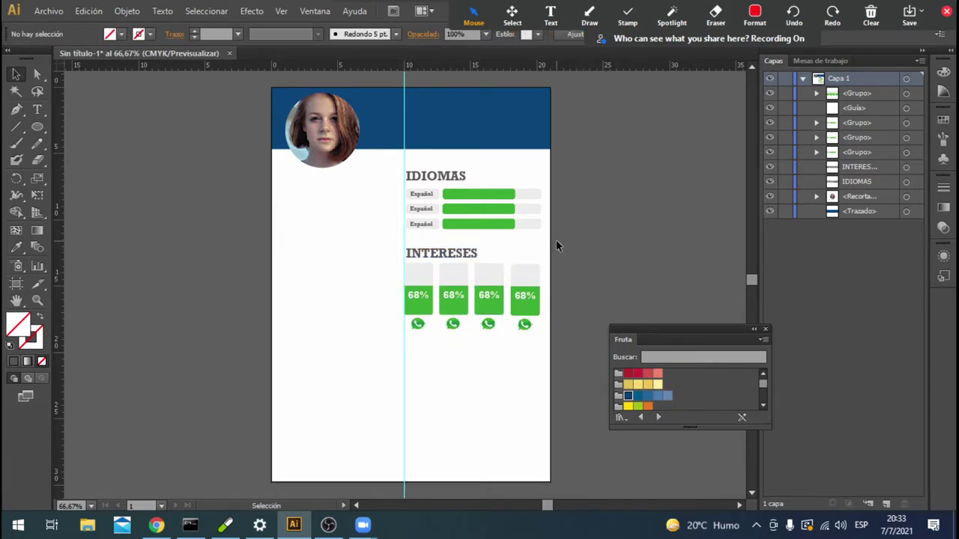
{"action": "left_click", "coordinate": [424, 179]}
Retype the second Español language label as Inglés.
{"action": "left_click", "coordinate": [494, 195]}
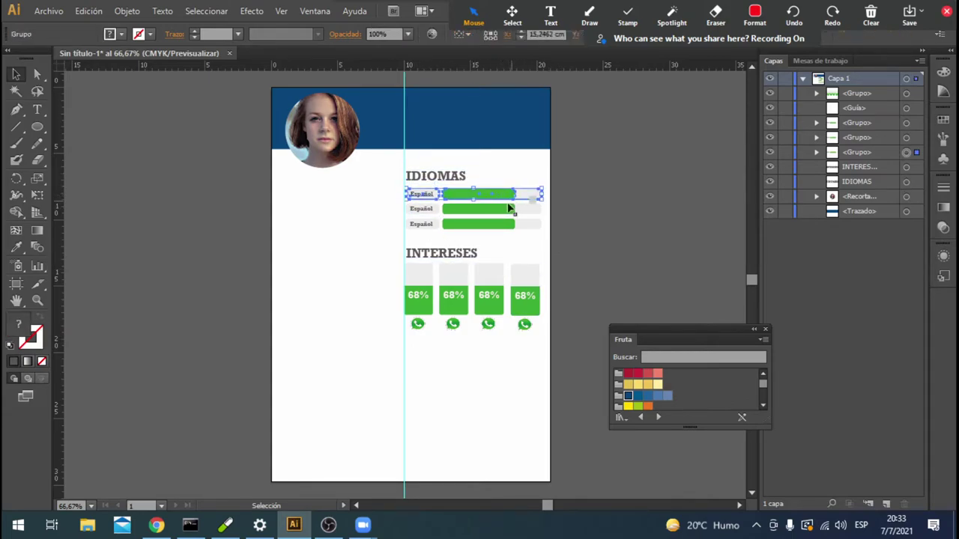
{"action": "left_click", "coordinate": [433, 211]}
{"action": "left_click", "coordinate": [428, 222]}
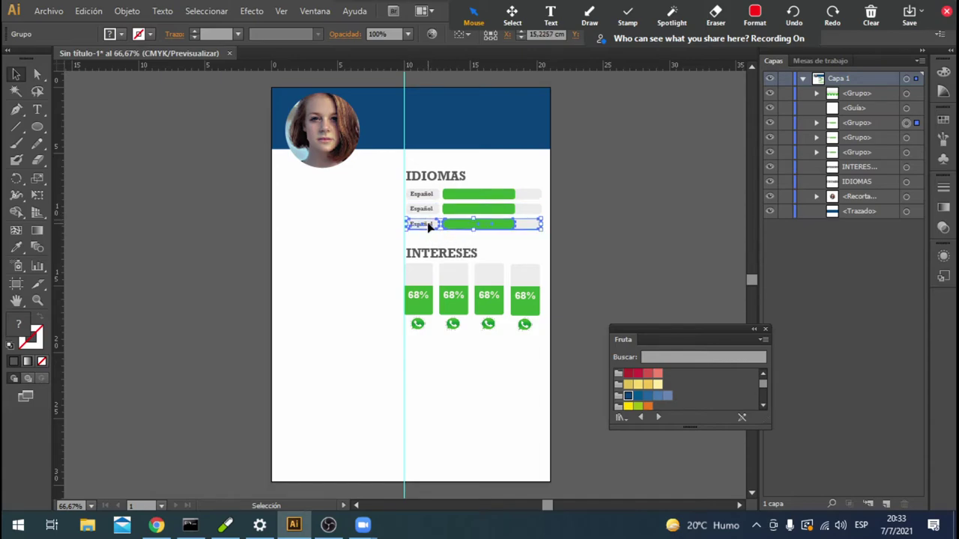
{"action": "double_click", "coordinate": [423, 211]}
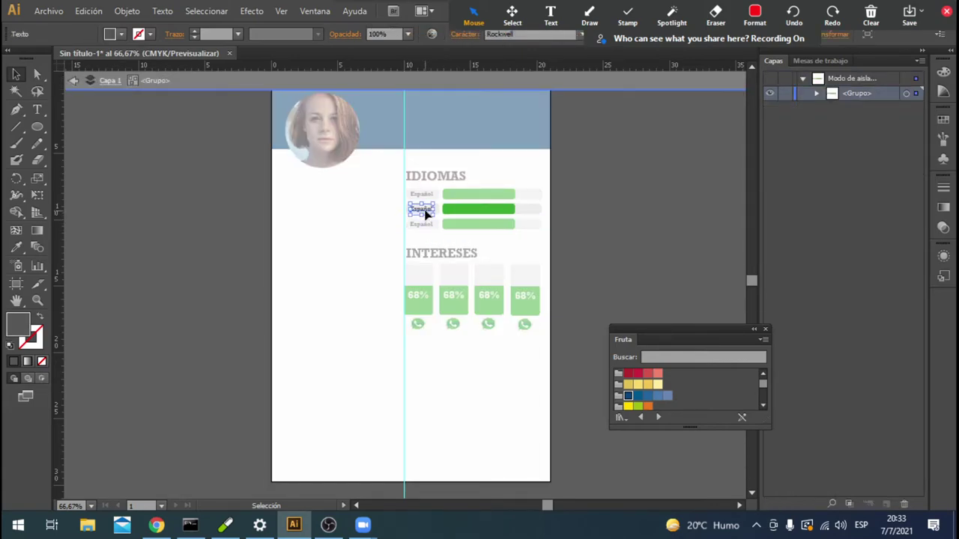
{"action": "double_click", "coordinate": [422, 211]}
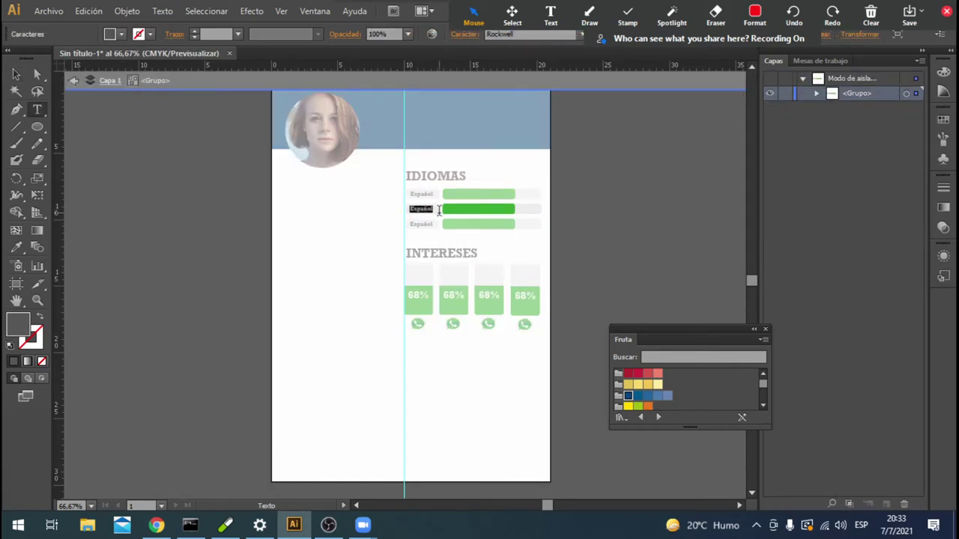
{"action": "type", "text": "Inglés"}
{"action": "key", "text": "Escape"}
Shorten the green Inglés bar from its right end and return to the whole layer.
{"action": "key", "text": "v"}
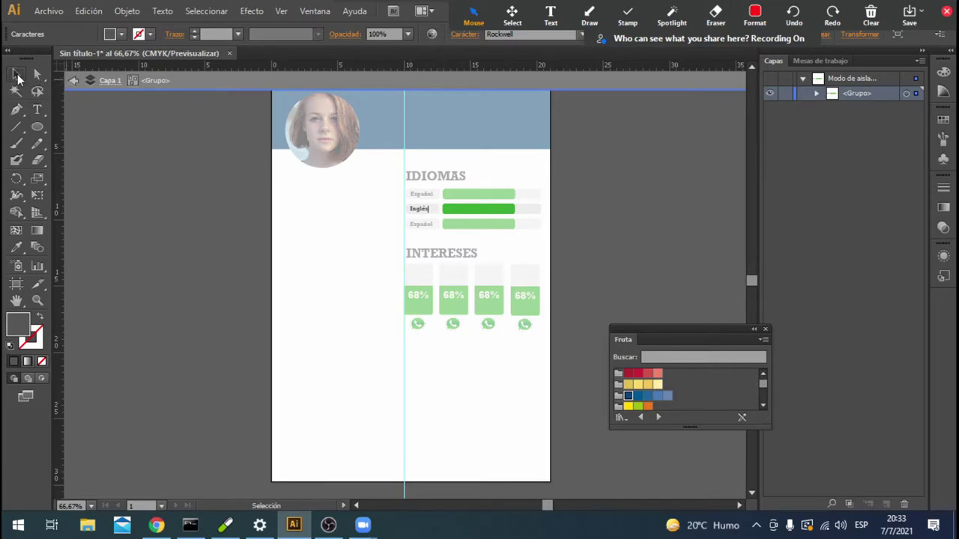
{"action": "left_click", "coordinate": [472, 213]}
{"action": "left_click_drag", "start_coordinate": [517, 215], "coordinate": [492, 212]}
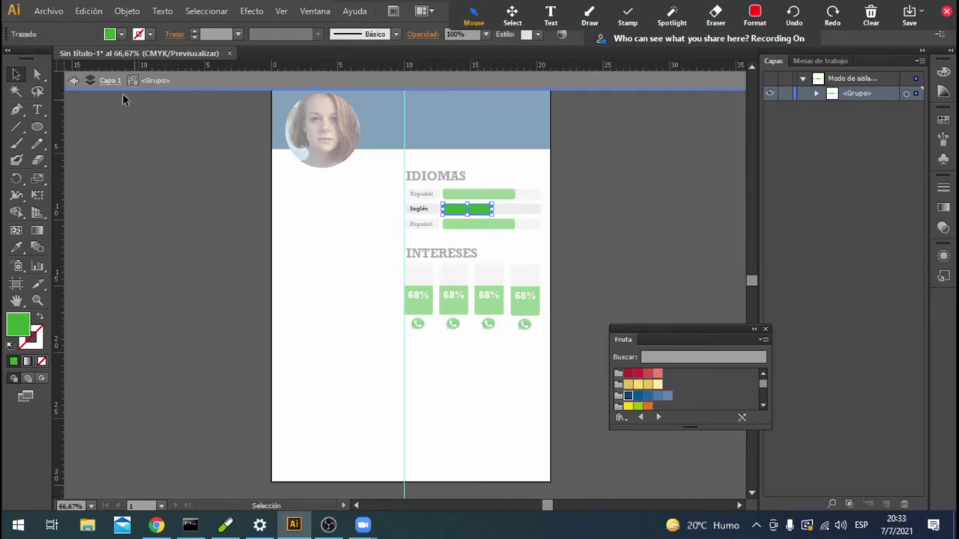
{"action": "left_click", "coordinate": [75, 81]}
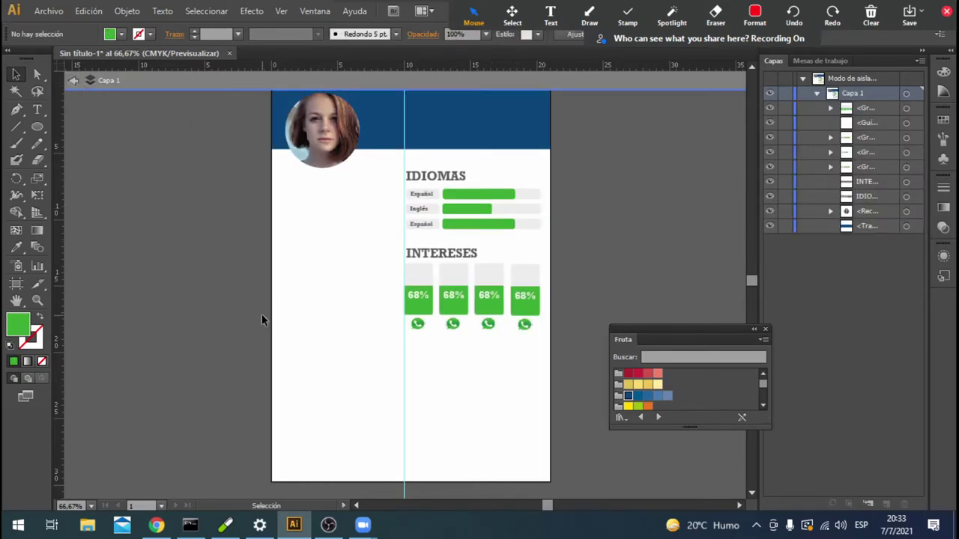
Stretch the top edge of the second interest column's green bar upward.
{"action": "left_click", "coordinate": [448, 290]}
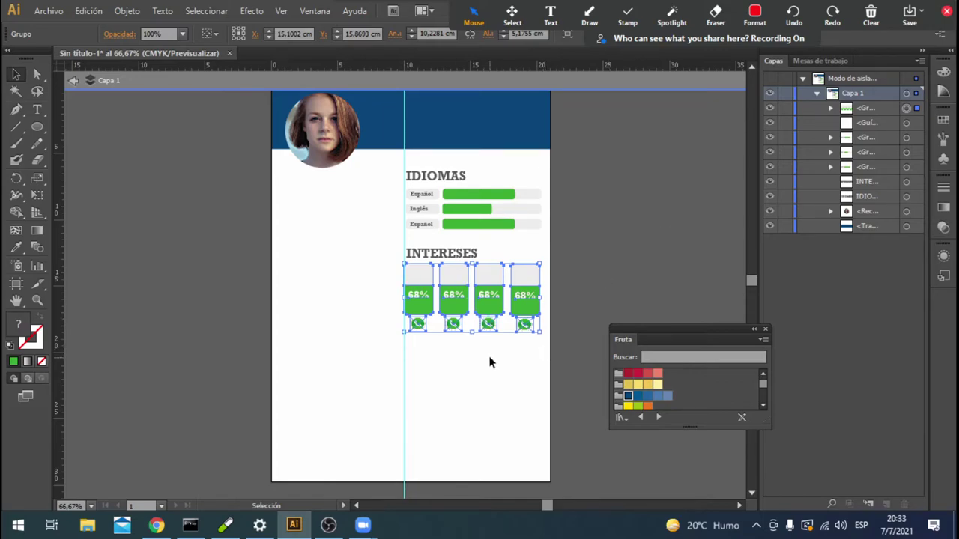
{"action": "double_click", "coordinate": [422, 306]}
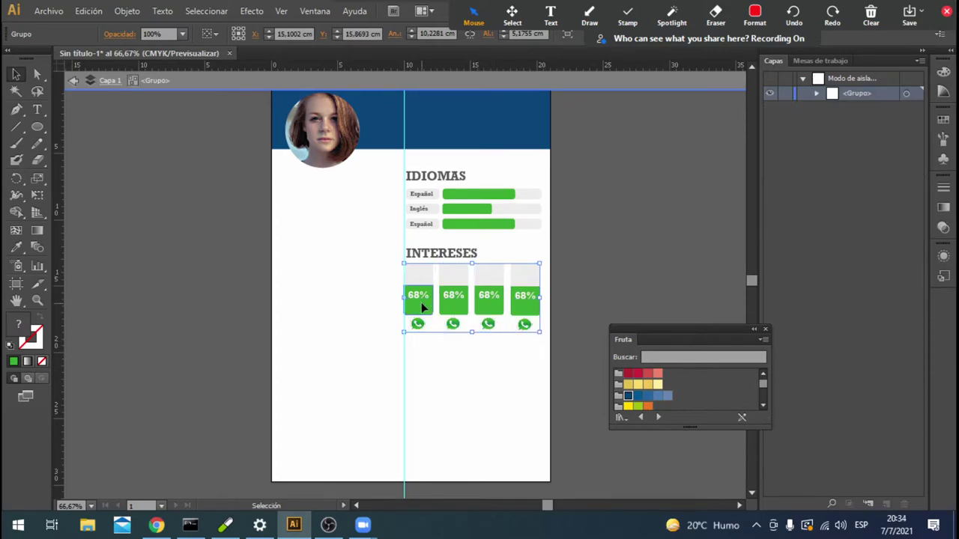
{"action": "left_click", "coordinate": [462, 301]}
{"action": "double_click", "coordinate": [460, 290]}
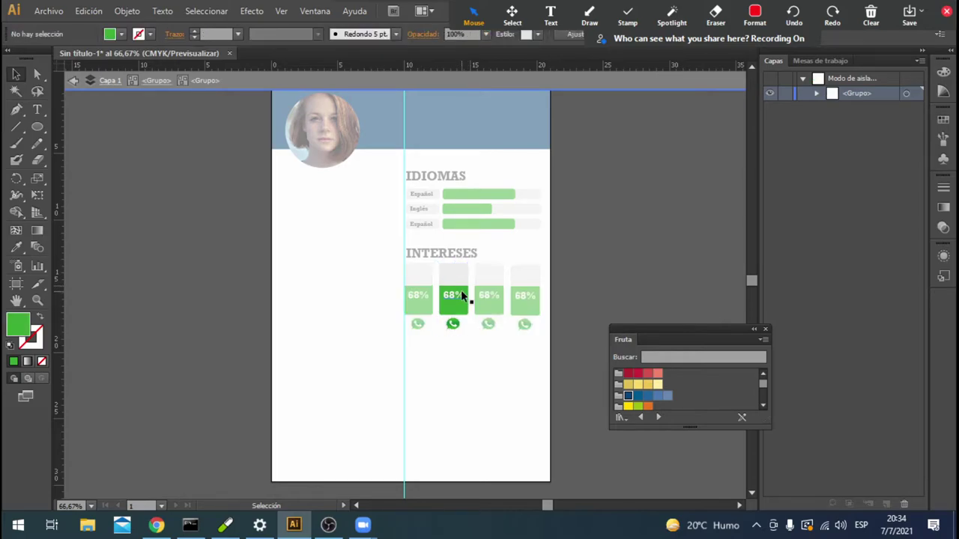
{"action": "left_click", "coordinate": [463, 289]}
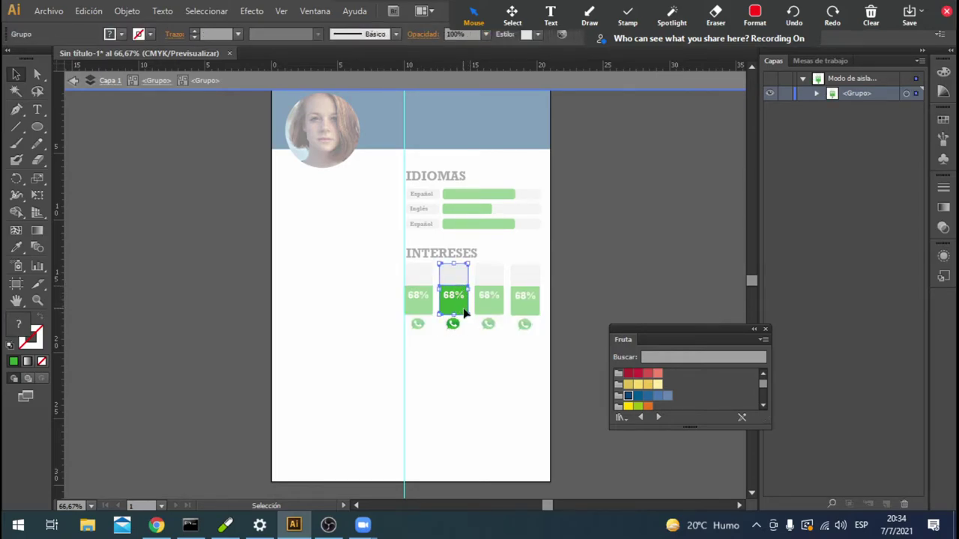
{"action": "right_click", "coordinate": [467, 307]}
{"action": "left_click", "coordinate": [454, 304]}
{"action": "double_click", "coordinate": [454, 295]}
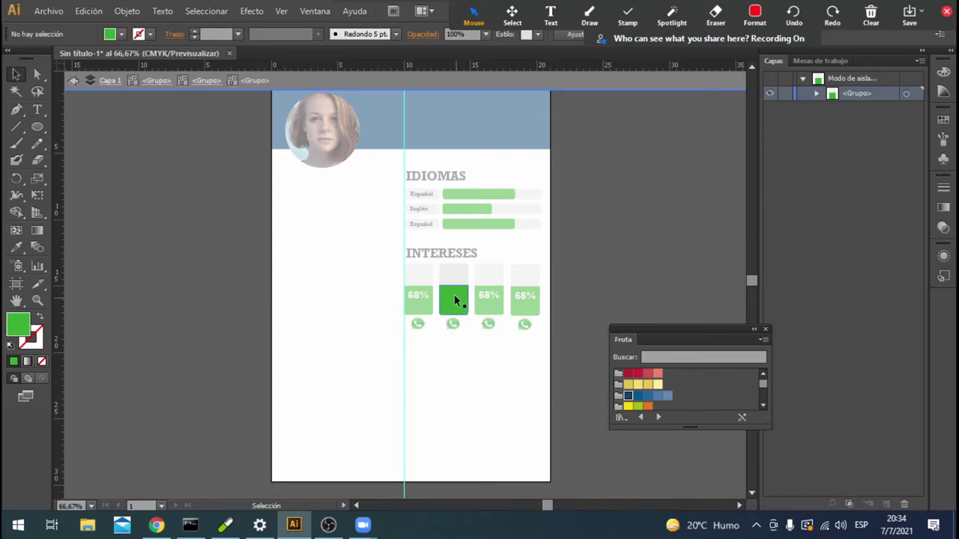
{"action": "left_click", "coordinate": [453, 297]}
{"action": "left_click_drag", "start_coordinate": [454, 284], "coordinate": [454, 275]}
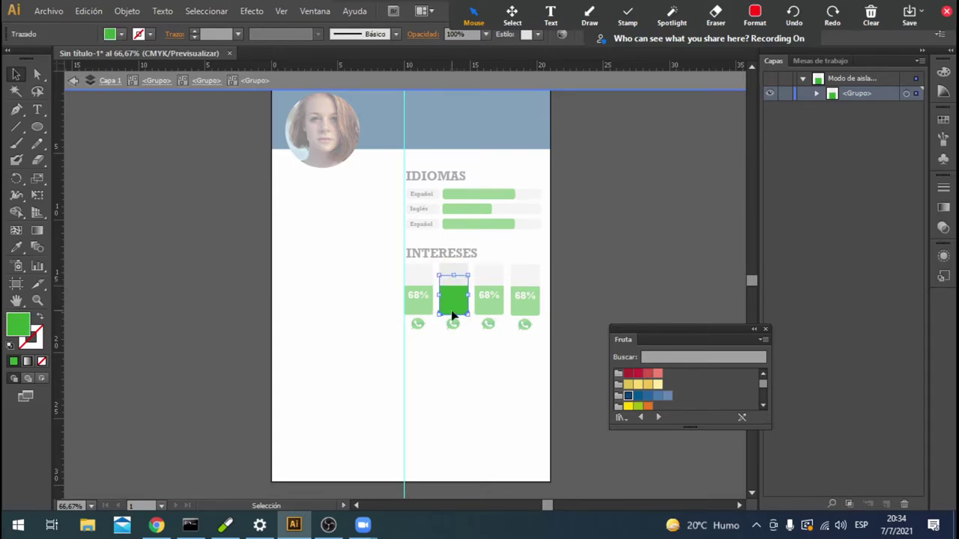
{"action": "left_click", "coordinate": [463, 349]}
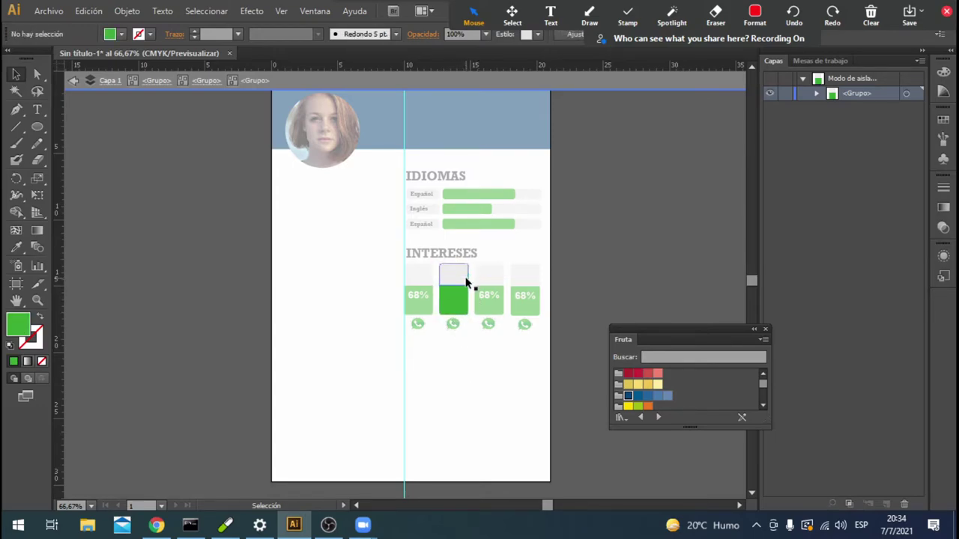
Bring that green bar to the front and exit isolation mode.
{"action": "left_click", "coordinate": [453, 300]}
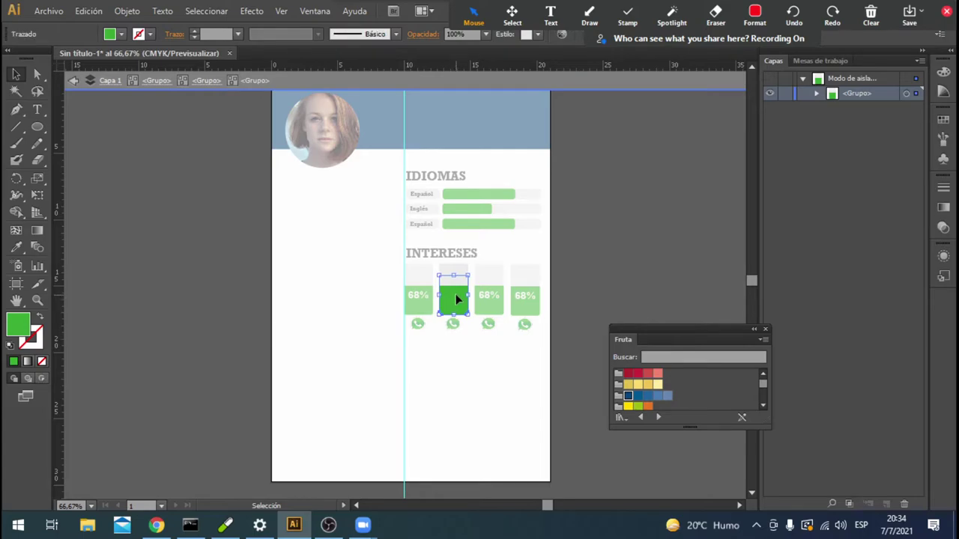
{"action": "right_click", "coordinate": [456, 297]}
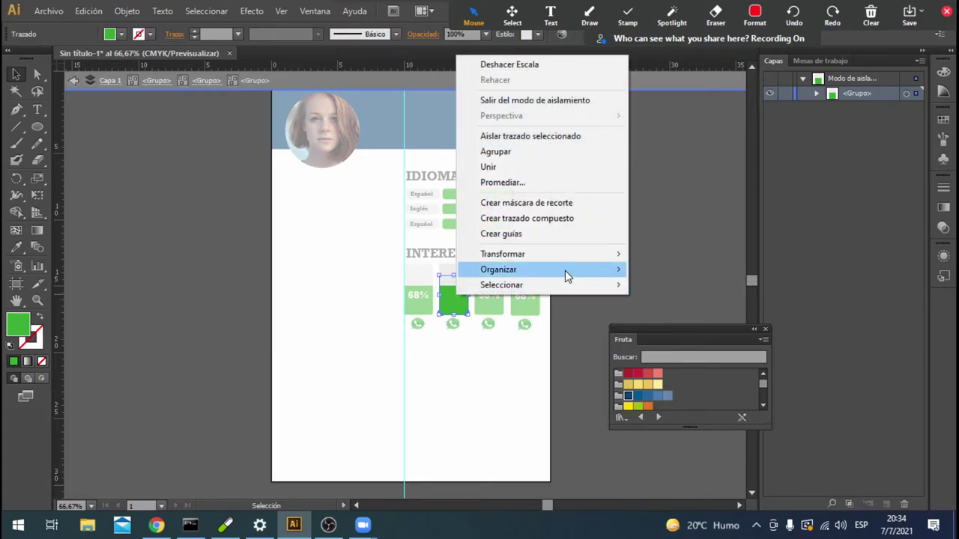
{"action": "mouse_move", "coordinate": [498, 270]}
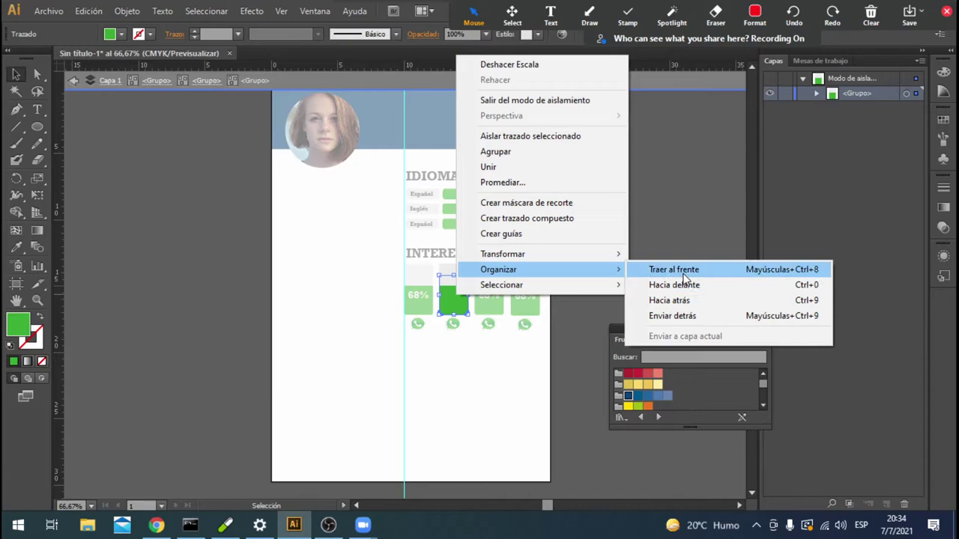
{"action": "left_click", "coordinate": [681, 271]}
{"action": "left_click", "coordinate": [682, 272]}
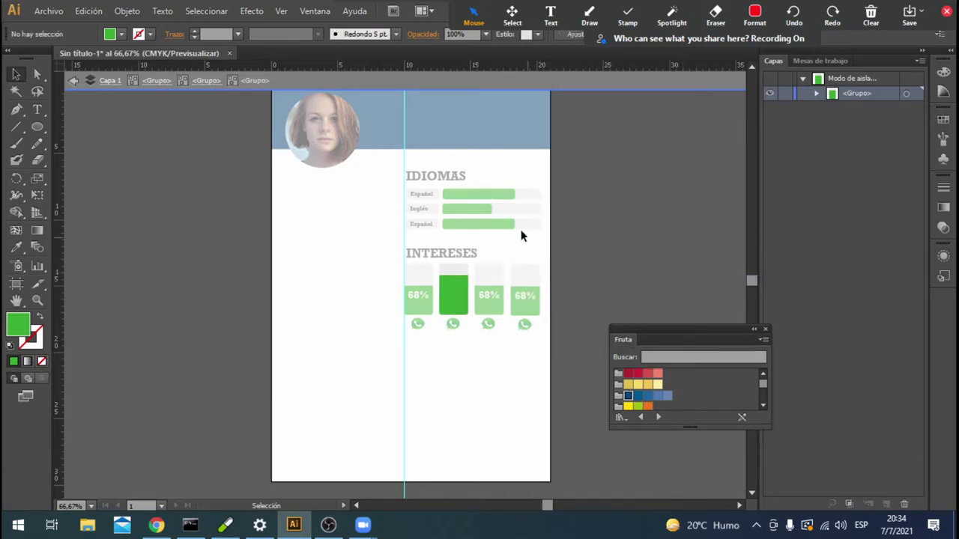
{"action": "left_click", "coordinate": [75, 81]}
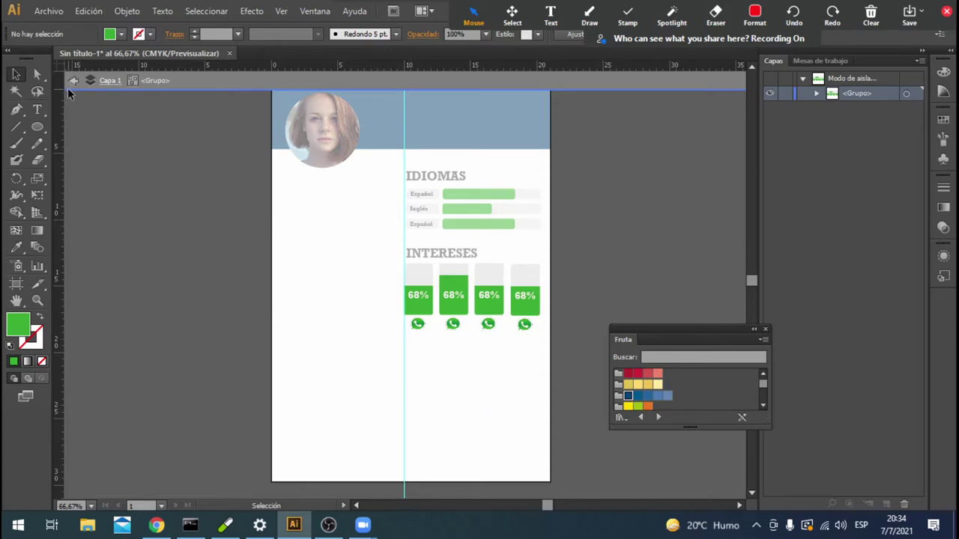
{"action": "left_click", "coordinate": [75, 82]}
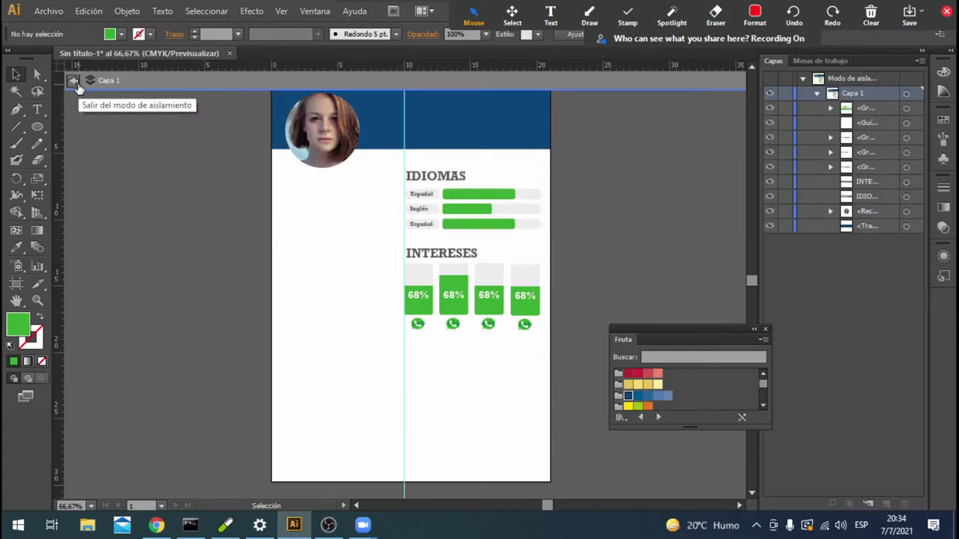
{"action": "left_click", "coordinate": [78, 84]}
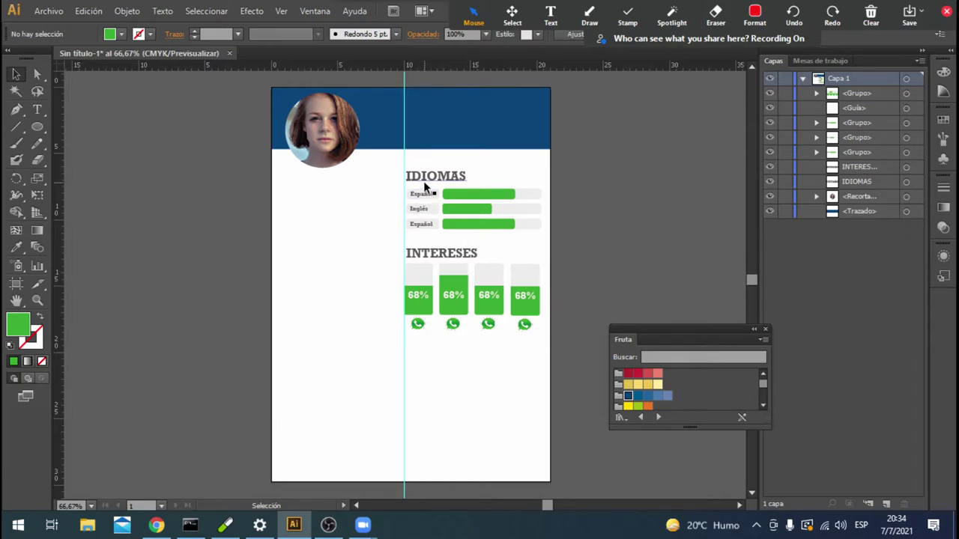
Nudge the interest cards group down two steps.
{"action": "left_click", "coordinate": [530, 300]}
{"action": "key", "text": "Down"}
{"action": "key", "text": "Down"}
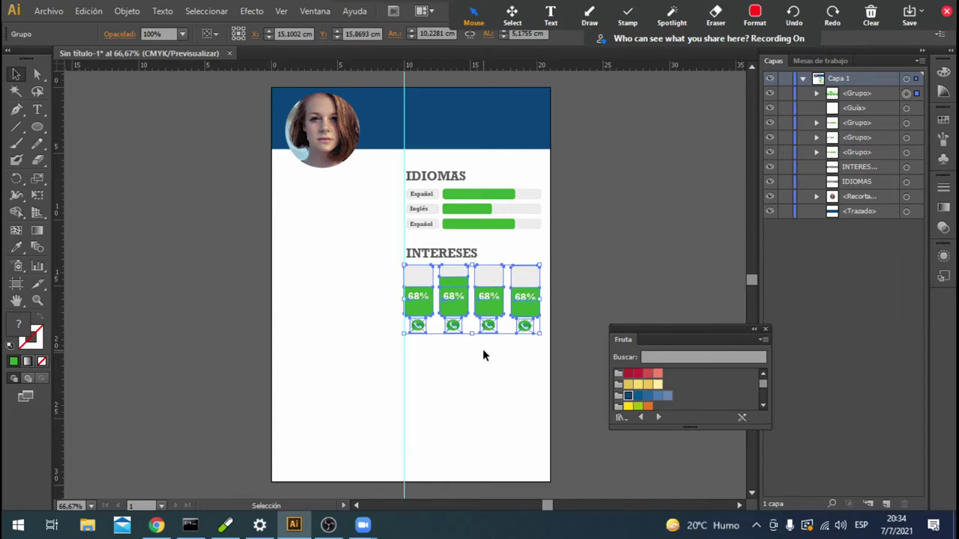
{"action": "key", "text": "Down"}
{"action": "key", "text": "Down"}
{"action": "key", "text": "Down"}
{"action": "key", "text": "Down"}
{"action": "key", "text": "Down"}
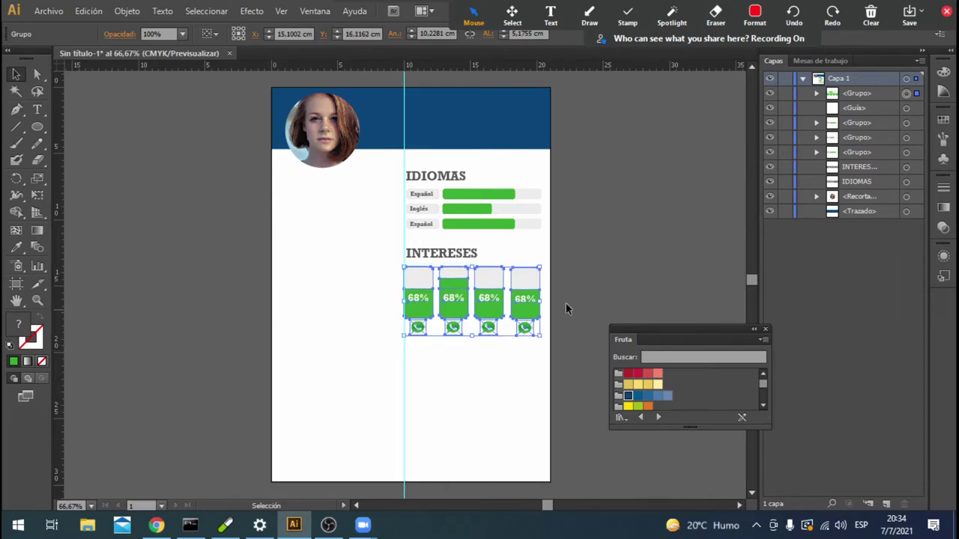
{"action": "left_click", "coordinate": [571, 293]}
{"action": "left_click", "coordinate": [540, 302]}
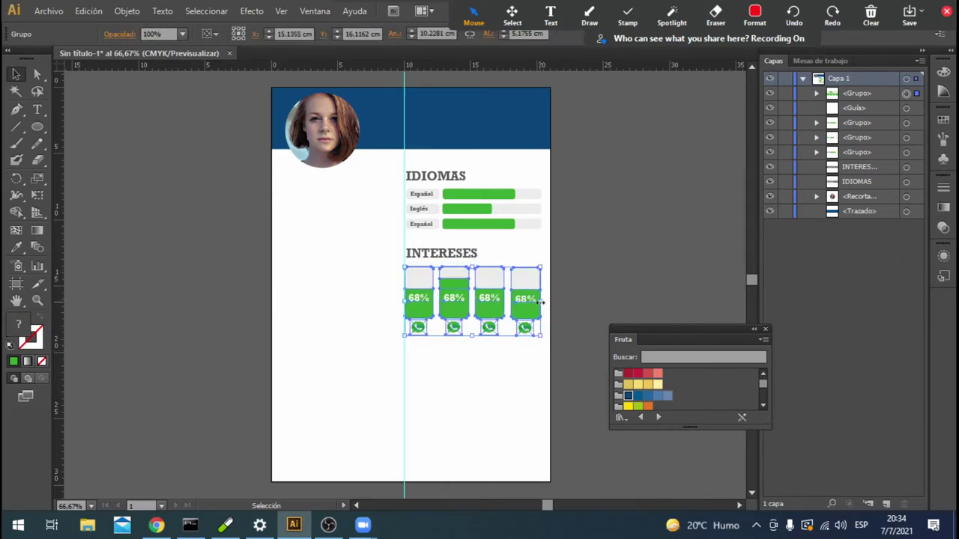
{"action": "left_click", "coordinate": [594, 285]}
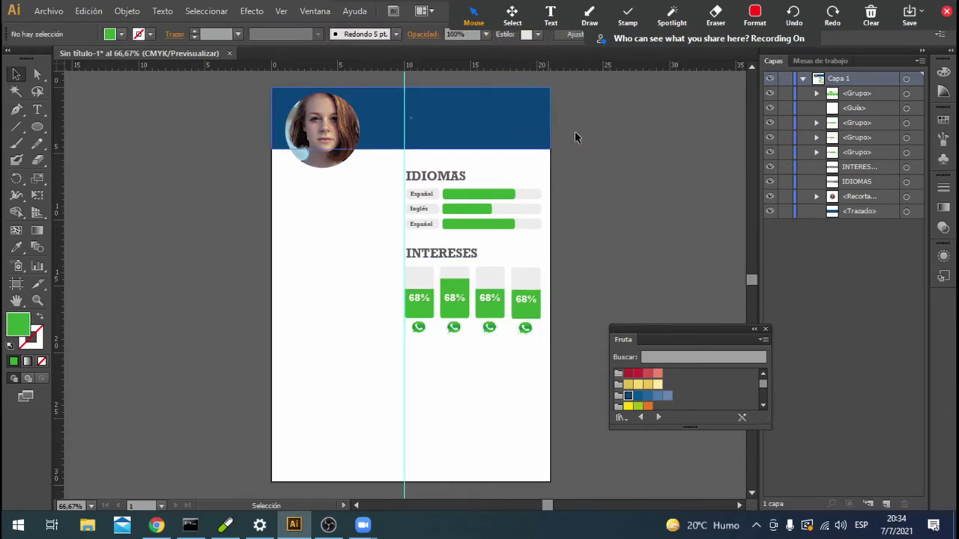
Alt-drag a copy of the INTERESES heading below the row of 68% interest cards.
{"action": "left_click", "coordinate": [464, 256]}
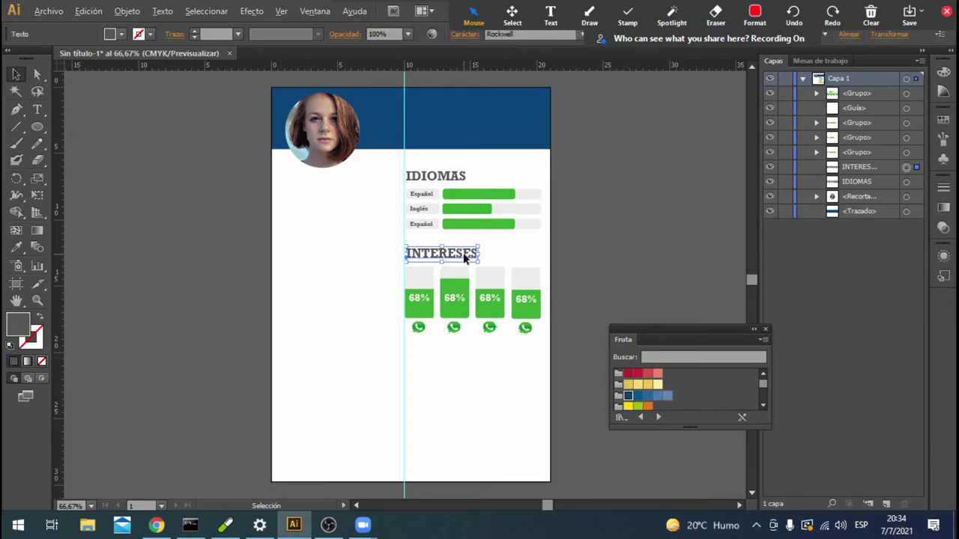
{"action": "left_click_drag", "start_coordinate": [464, 256], "coordinate": [460, 355]}
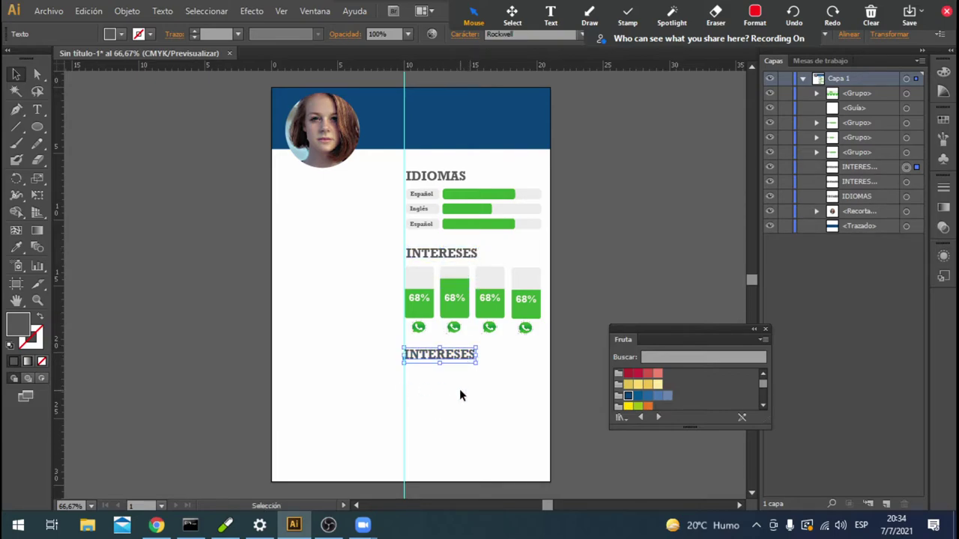
{"action": "left_click", "coordinate": [460, 390]}
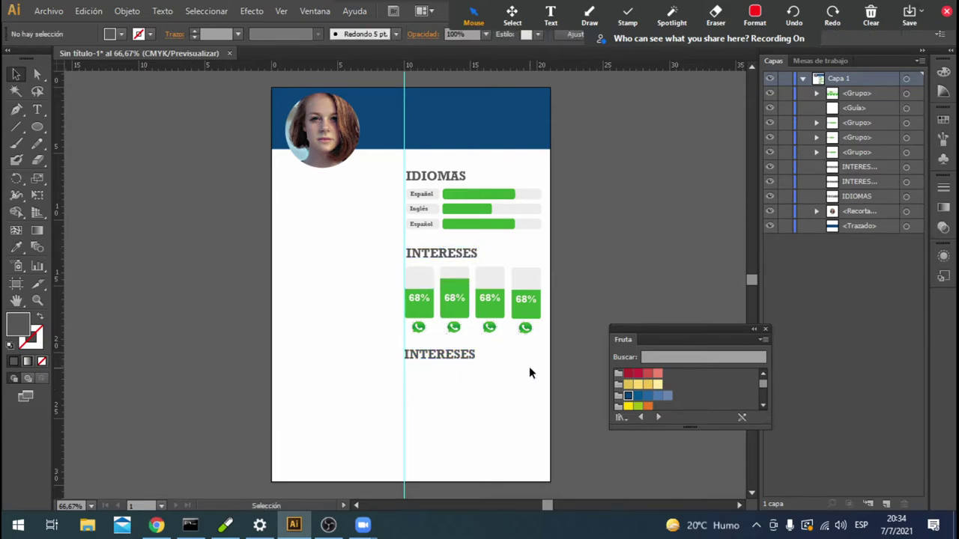
{"action": "left_click", "coordinate": [432, 228]}
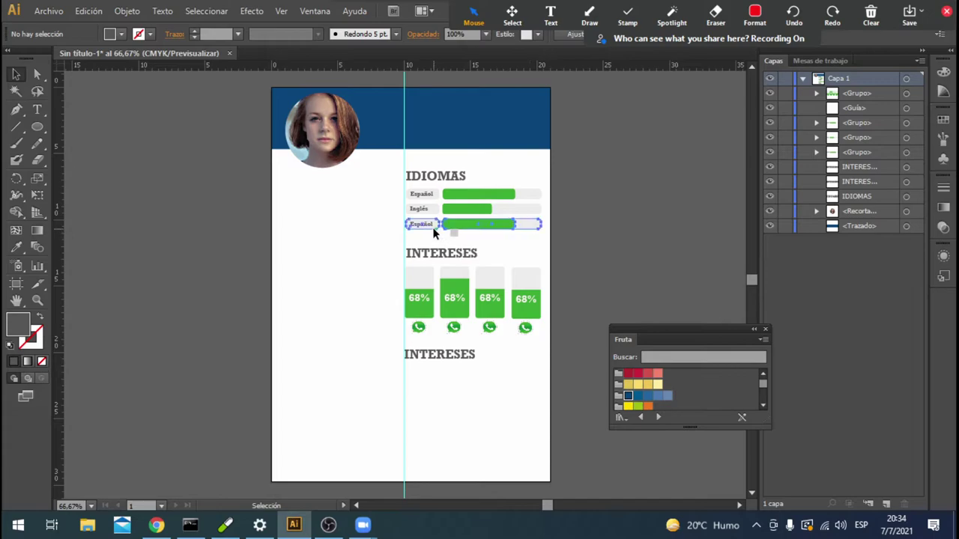
{"action": "left_click", "coordinate": [467, 418]}
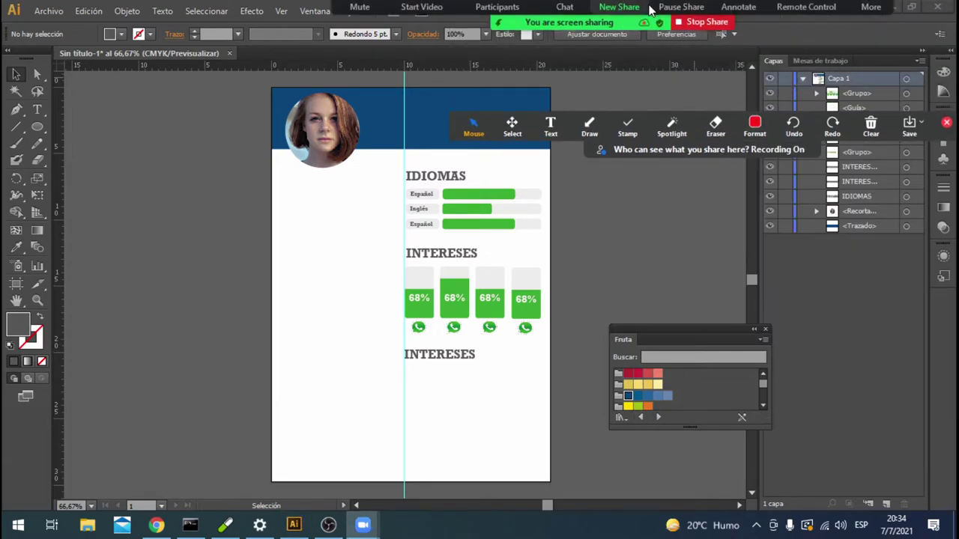
Draw a small green-filled square left of the page and place a copy to its right.
{"action": "left_click", "coordinate": [35, 130]}
{"action": "left_click_drag", "start_coordinate": [35, 132], "coordinate": [62, 129]}
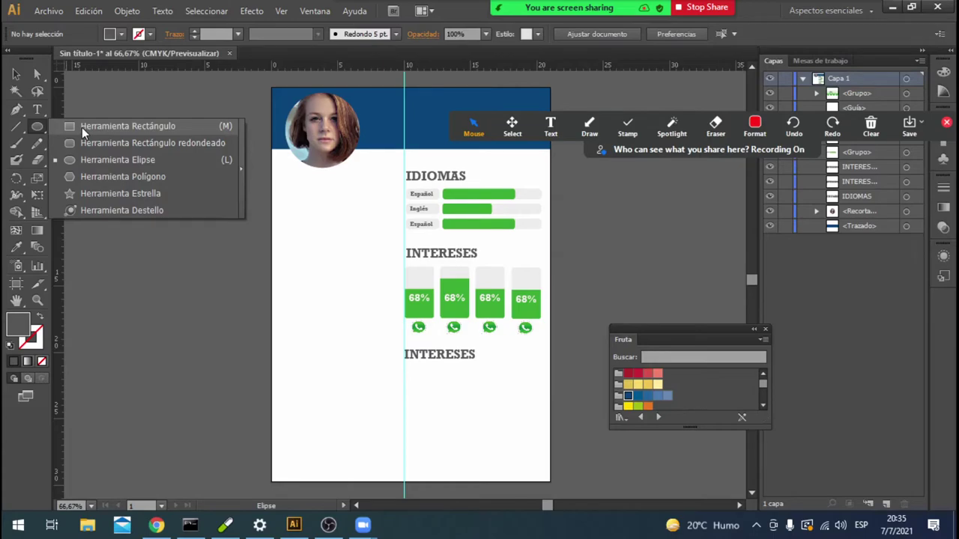
{"action": "left_click", "coordinate": [82, 128]}
{"action": "left_click_drag", "start_coordinate": [87, 204], "coordinate": [102, 214]}
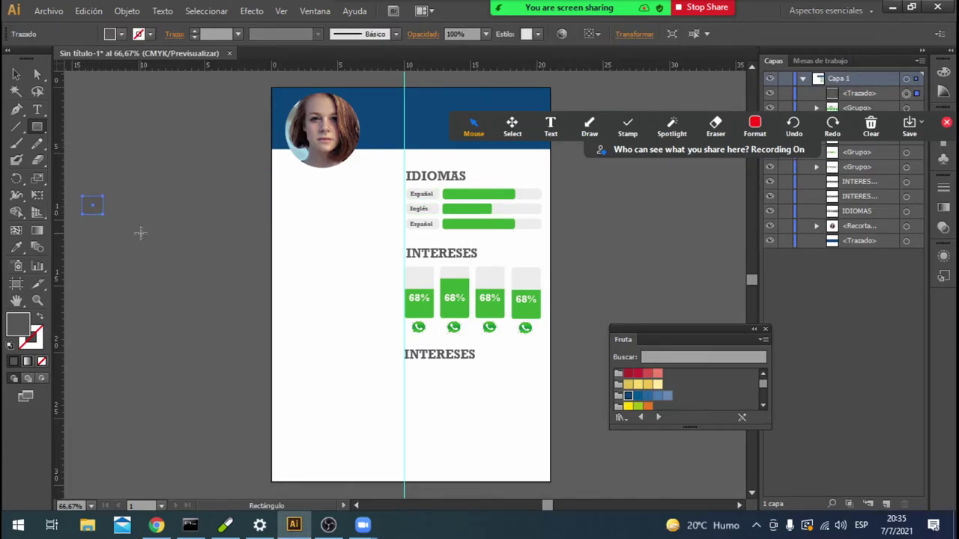
{"action": "left_click", "coordinate": [117, 35]}
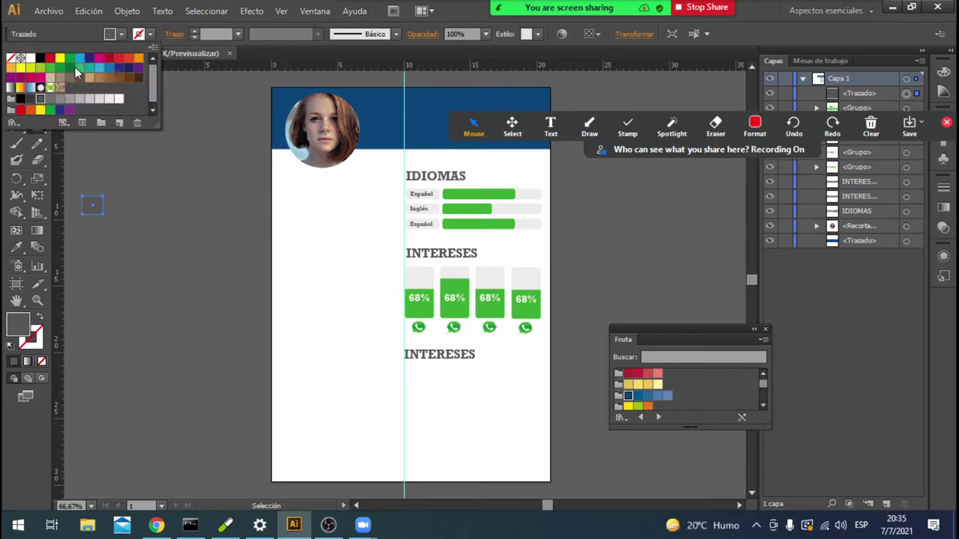
{"action": "left_click", "coordinate": [41, 68]}
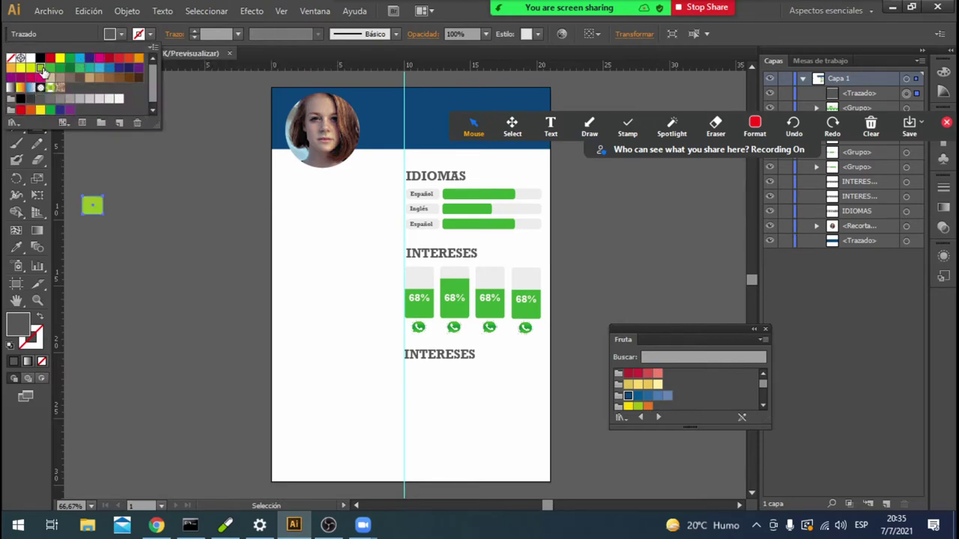
{"action": "left_click", "coordinate": [80, 68]}
{"action": "left_click", "coordinate": [78, 33]}
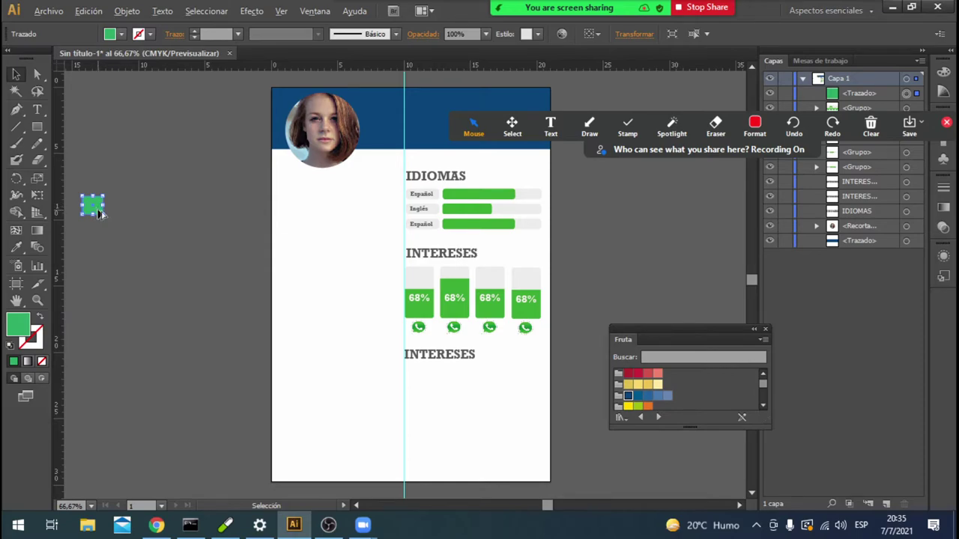
{"action": "left_click_drag", "start_coordinate": [99, 213], "coordinate": [155, 212]}
Nudge the right square into line and add two horizontal guides along the squares.
{"action": "left_click", "coordinate": [119, 212]}
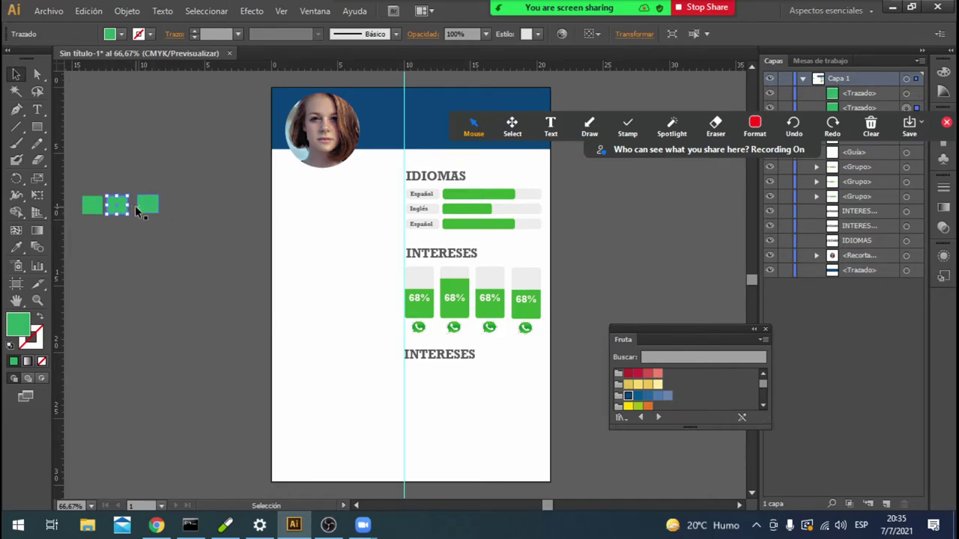
{"action": "left_click", "coordinate": [154, 210]}
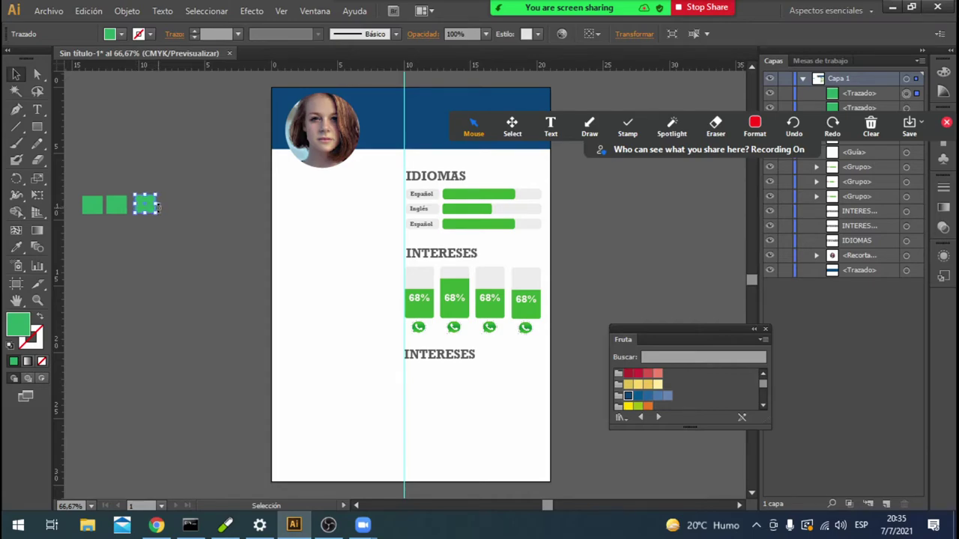
{"action": "left_click_drag", "start_coordinate": [156, 208], "coordinate": [155, 207]}
{"action": "left_click_drag", "start_coordinate": [212, 66], "coordinate": [211, 196]}
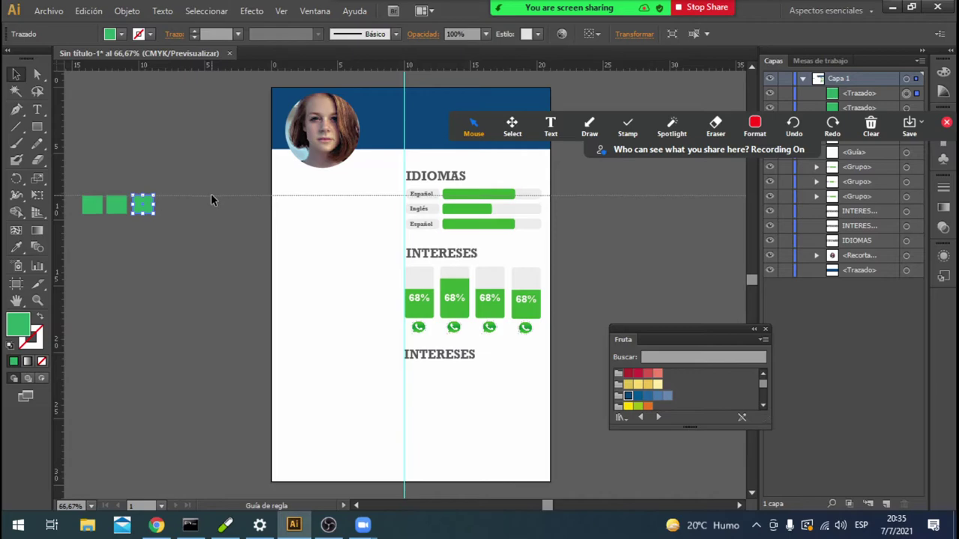
{"action": "left_click_drag", "start_coordinate": [254, 66], "coordinate": [246, 215]}
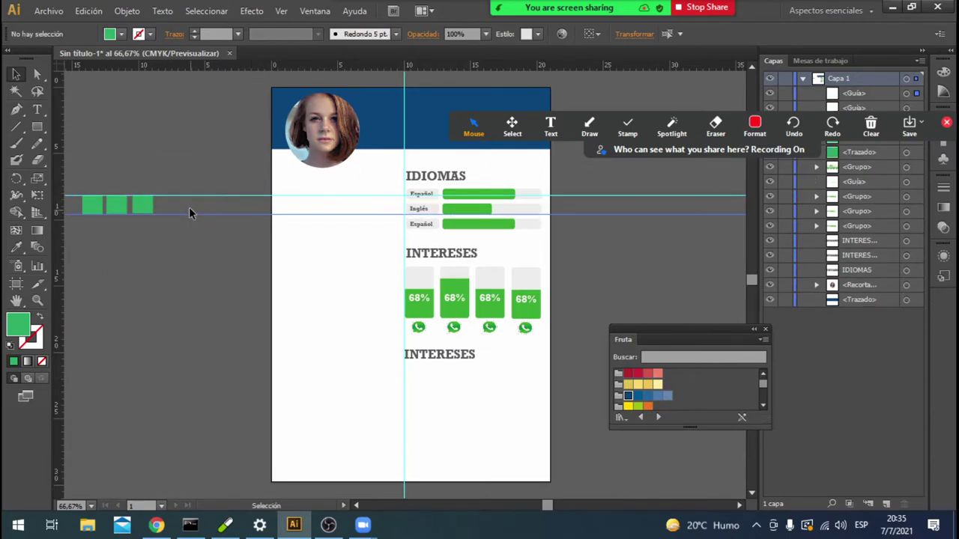
Duplicate the green squares rightward into a row of about eight reaching the page edge.
{"action": "left_click", "coordinate": [137, 205]}
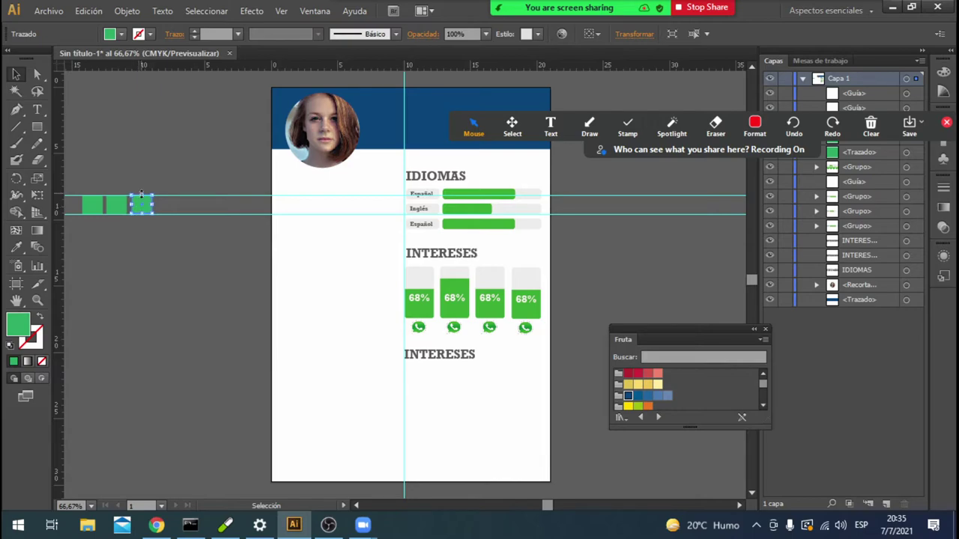
{"action": "left_click", "coordinate": [165, 241]}
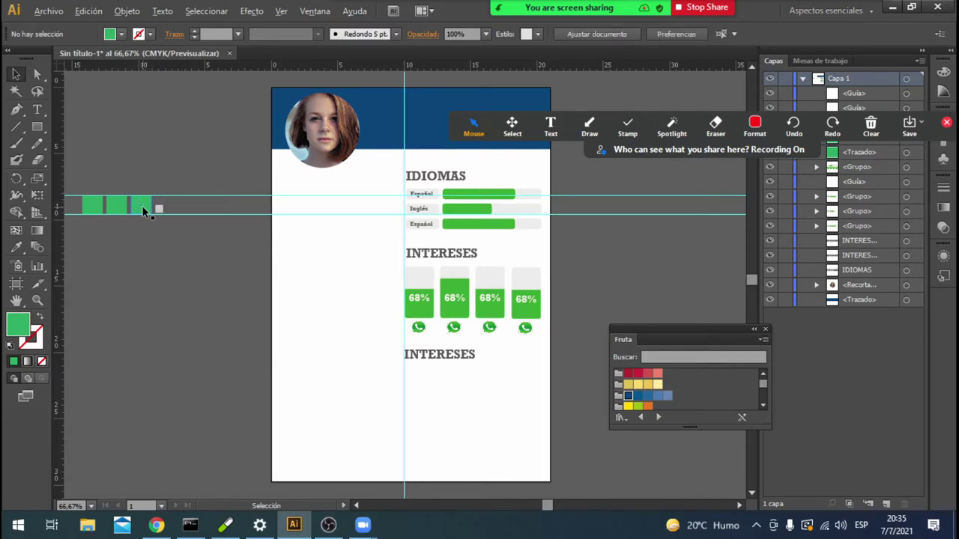
{"action": "left_click_drag", "start_coordinate": [135, 200], "coordinate": [170, 209]}
{"action": "left_click_drag", "start_coordinate": [169, 209], "coordinate": [197, 207]}
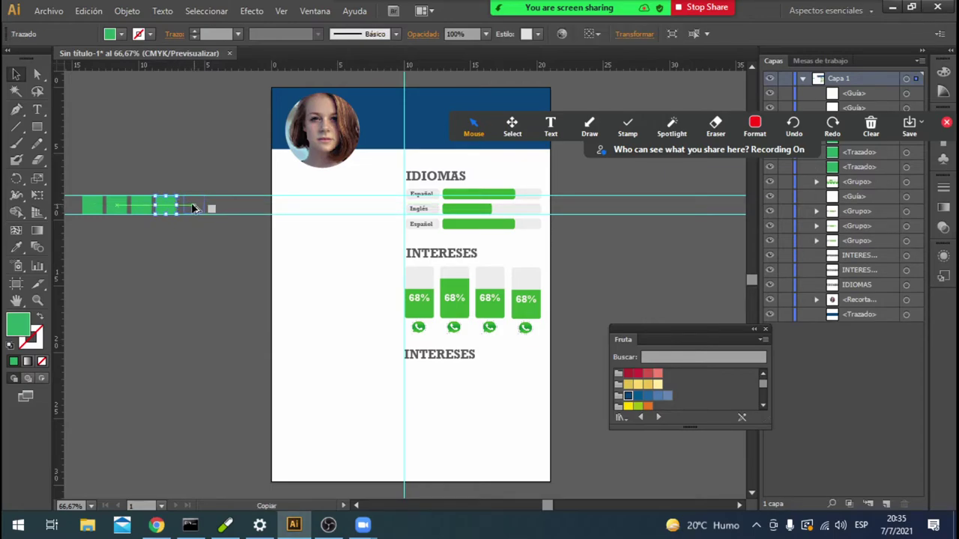
{"action": "left_click_drag", "start_coordinate": [196, 208], "coordinate": [219, 209]}
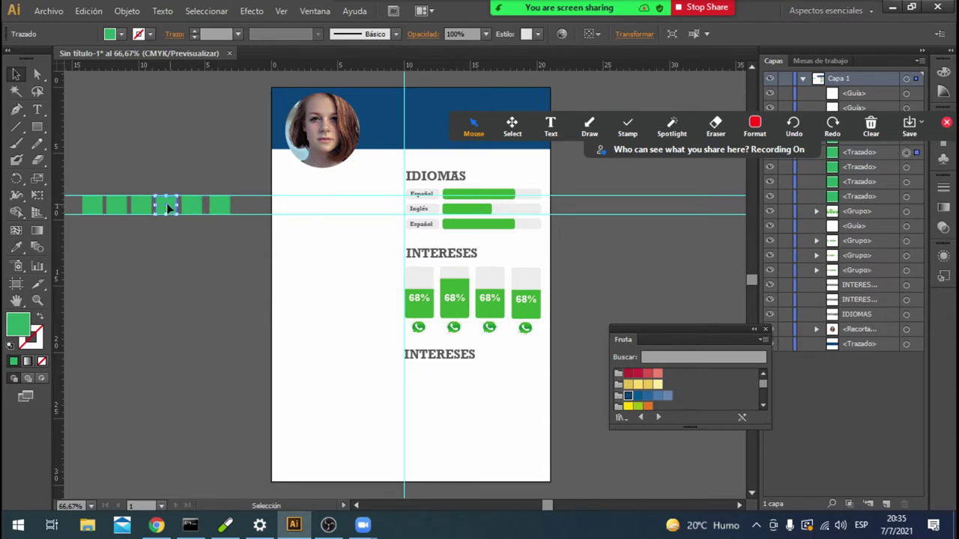
{"action": "left_click", "coordinate": [96, 205]}
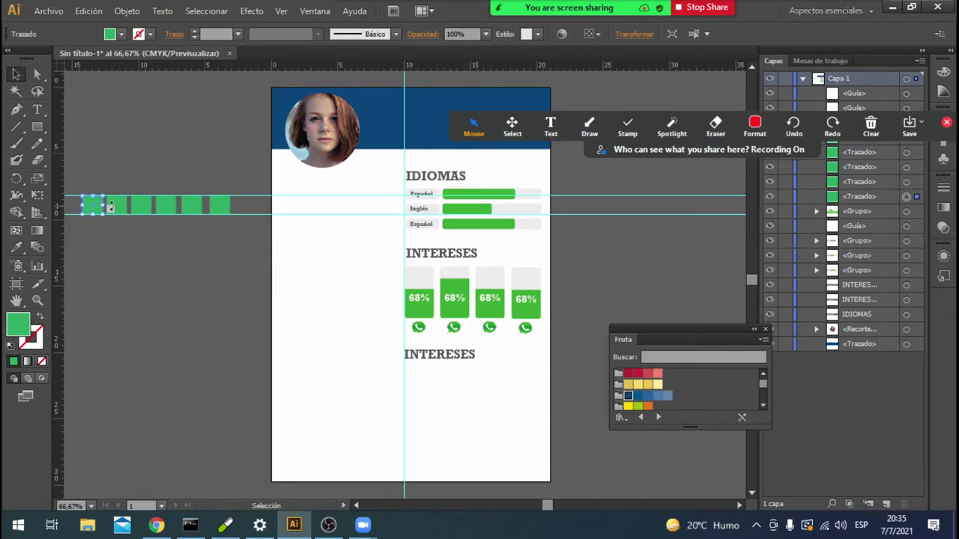
{"action": "left_click", "coordinate": [224, 207]}
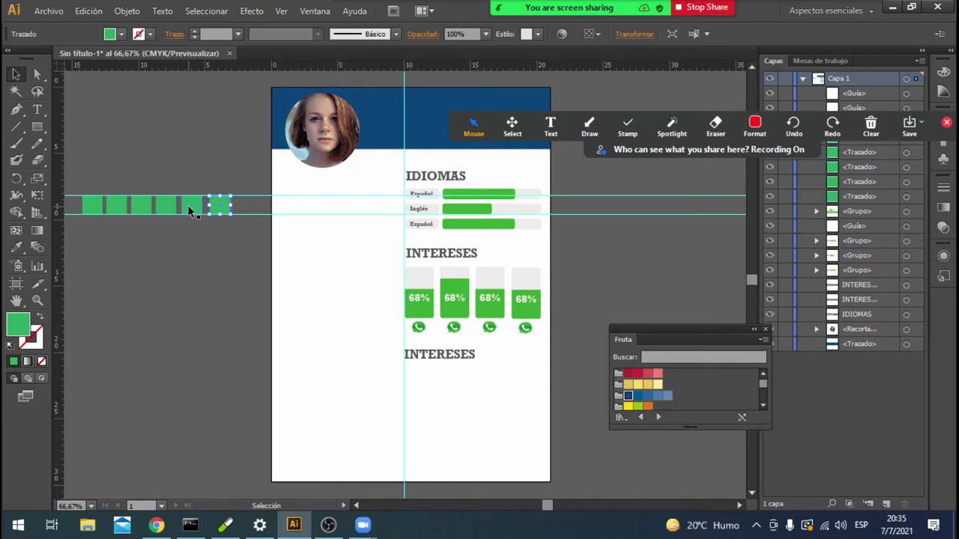
{"action": "left_click", "coordinate": [191, 210], "text": "shift"}
{"action": "mouse_move", "coordinate": [225, 208]}
{"action": "left_mouse_down"}
{"action": "mouse_move", "coordinate": [277, 212]}
{"action": "mouse_move", "coordinate": [275, 227]}
{"action": "left_mouse_up"}
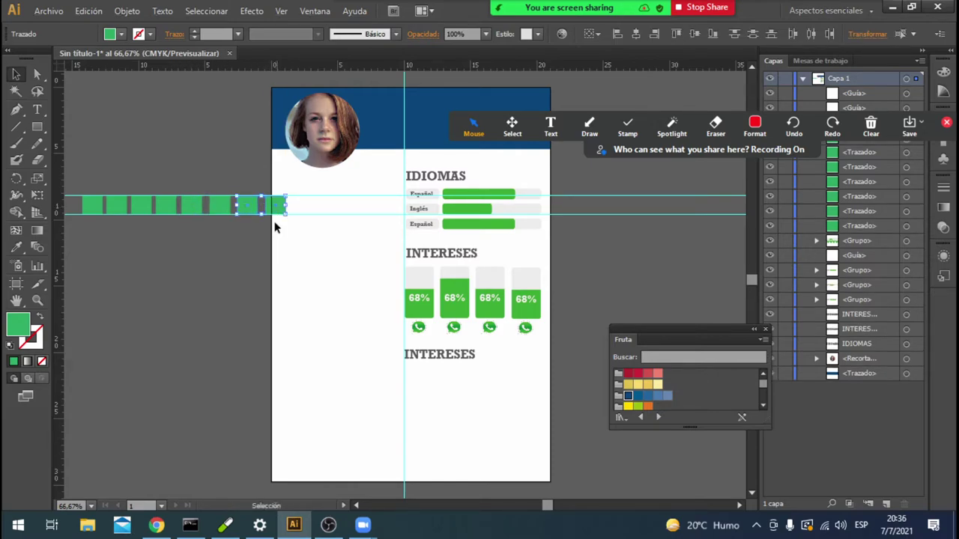
Nudge a square near the end of the row left to close its gap.
{"action": "left_click", "coordinate": [230, 243]}
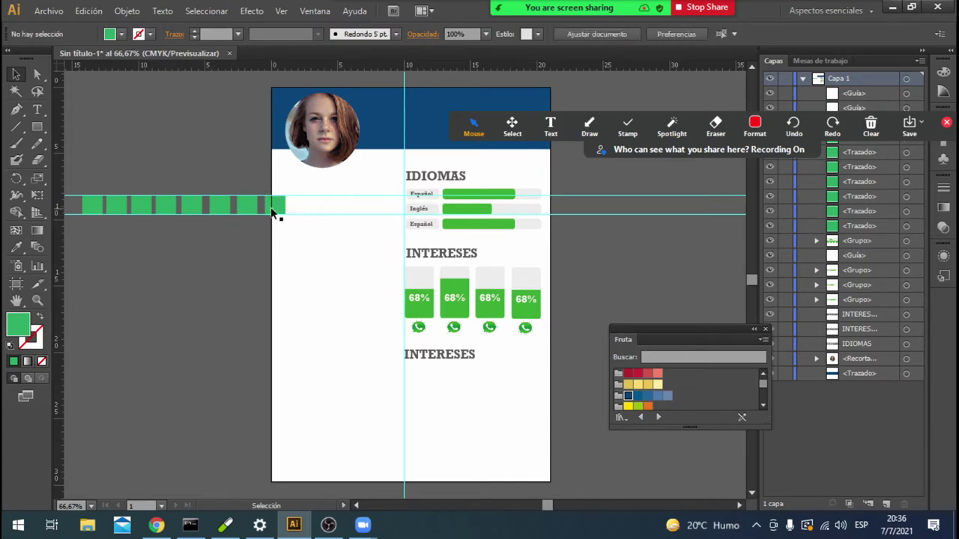
{"action": "left_click", "coordinate": [274, 209]}
{"action": "left_click", "coordinate": [232, 240]}
{"action": "left_click", "coordinate": [193, 206]}
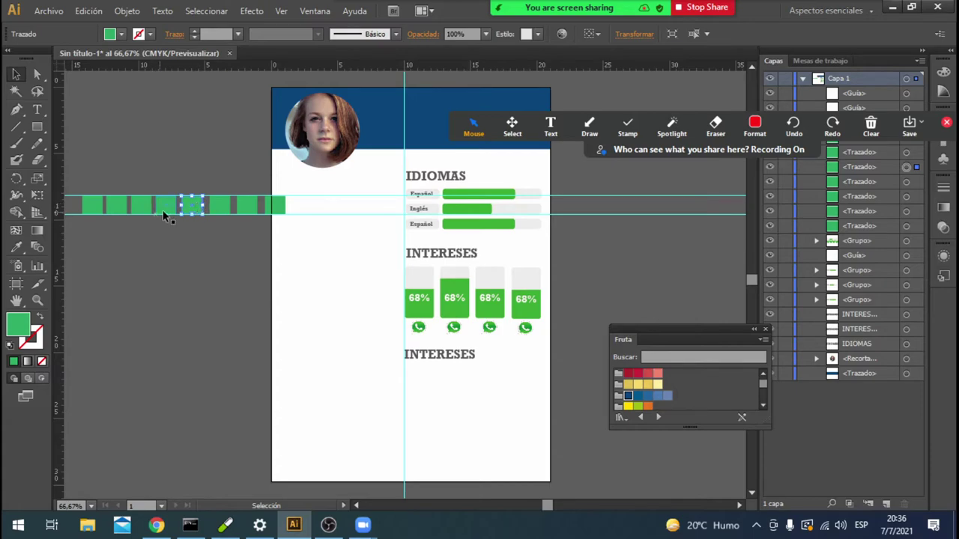
{"action": "left_click", "coordinate": [218, 207]}
{"action": "key", "text": "Left"}
{"action": "key", "text": "Left"}
{"action": "key", "text": "Left"}
Nudge the last two squares left so the row ends flush with the page edge.
{"action": "left_click", "coordinate": [241, 207]}
{"action": "key", "text": "Left"}
{"action": "key", "text": "Left"}
{"action": "key", "text": "Left"}
{"action": "key", "text": "Left"}
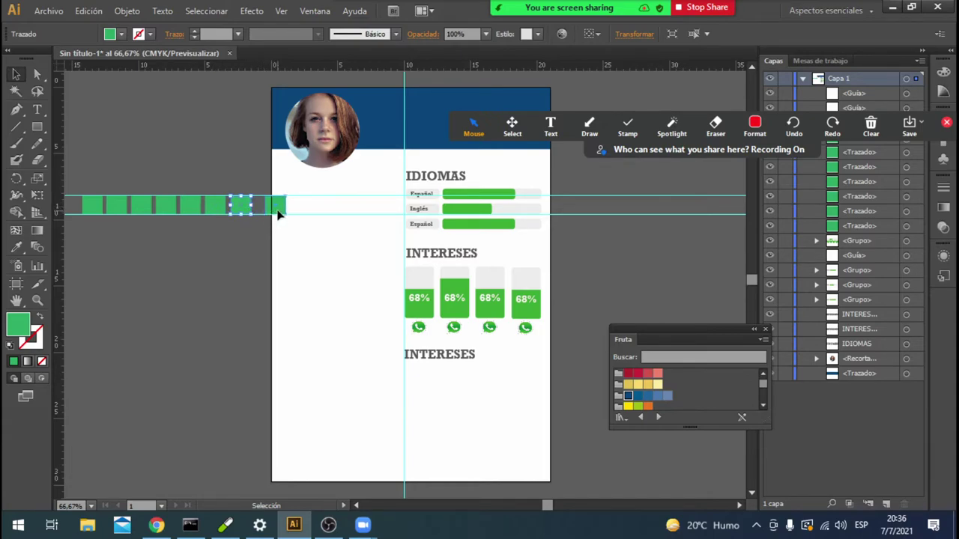
{"action": "left_click", "coordinate": [277, 208]}
{"action": "key", "text": "Left"}
{"action": "key", "text": "Left"}
{"action": "key", "text": "Left"}
{"action": "key", "text": "Left"}
{"action": "key", "text": "Left"}
{"action": "key", "text": "Left"}
{"action": "key", "text": "Left"}
{"action": "key", "text": "Left"}
{"action": "key", "text": "Left"}
{"action": "key", "text": "Left"}
{"action": "key", "text": "Left"}
{"action": "left_click", "coordinate": [238, 206]}
{"action": "left_click", "coordinate": [218, 206]}
{"action": "left_click", "coordinate": [276, 271]}
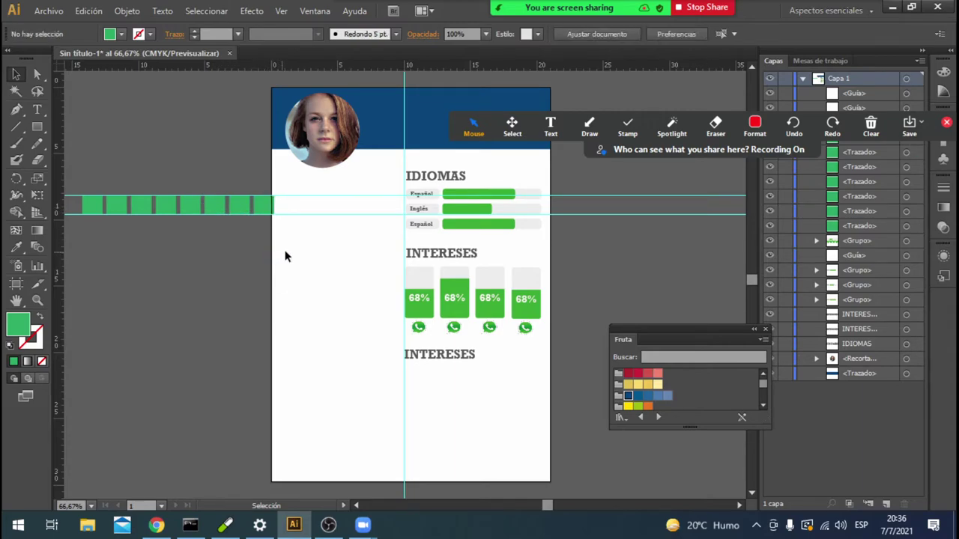
Fill the last two squares of the row light grey, leaving six green ones.
{"action": "left_click", "coordinate": [264, 206]}
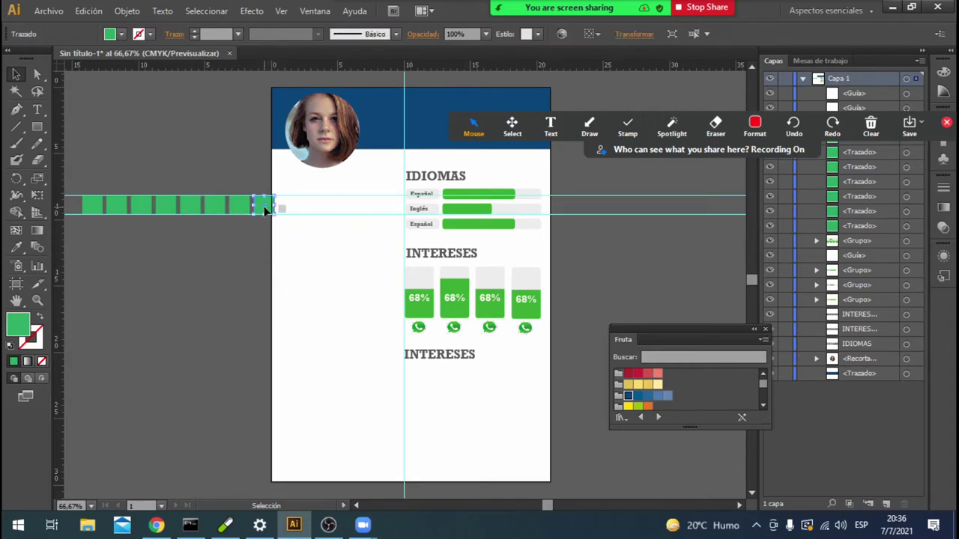
{"action": "left_click", "coordinate": [121, 34]}
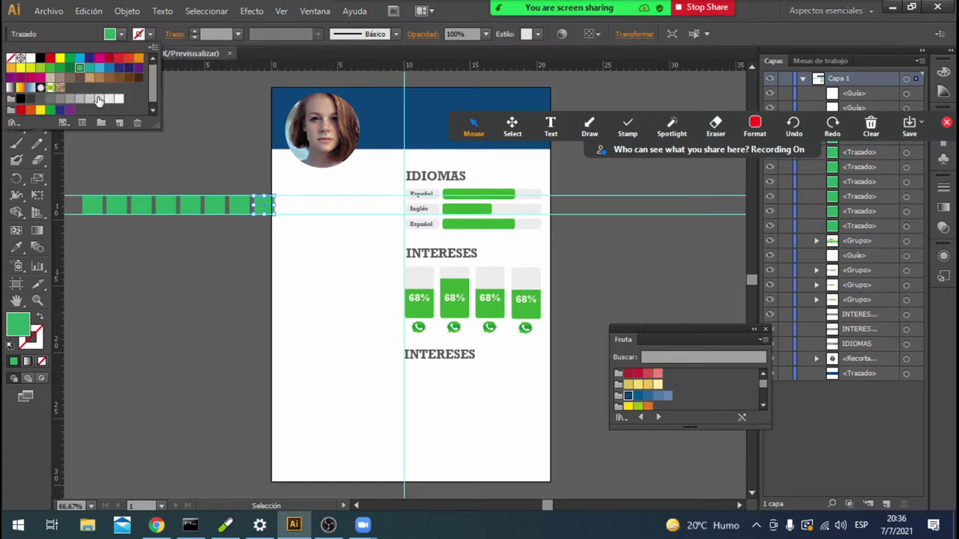
{"action": "left_click", "coordinate": [100, 99]}
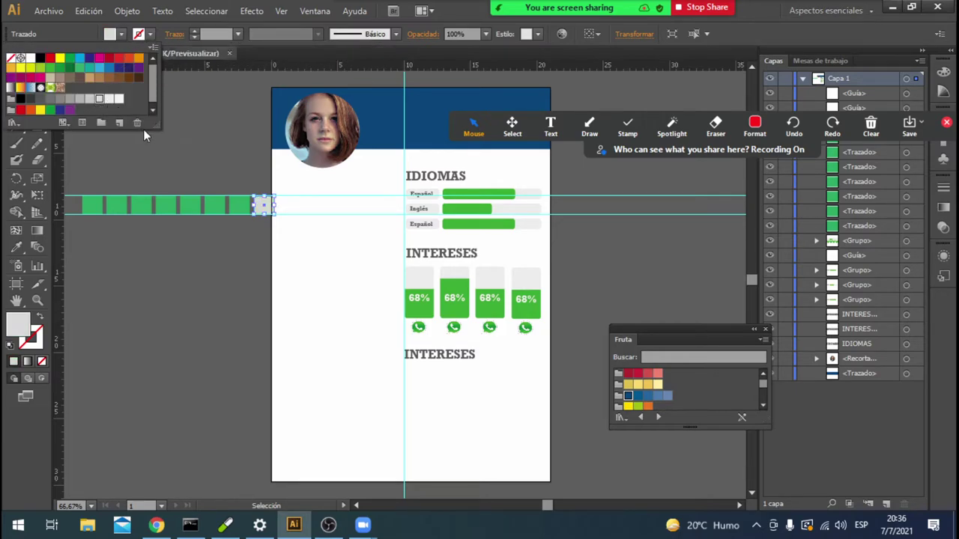
{"action": "left_click", "coordinate": [231, 207]}
{"action": "left_click", "coordinate": [237, 206]}
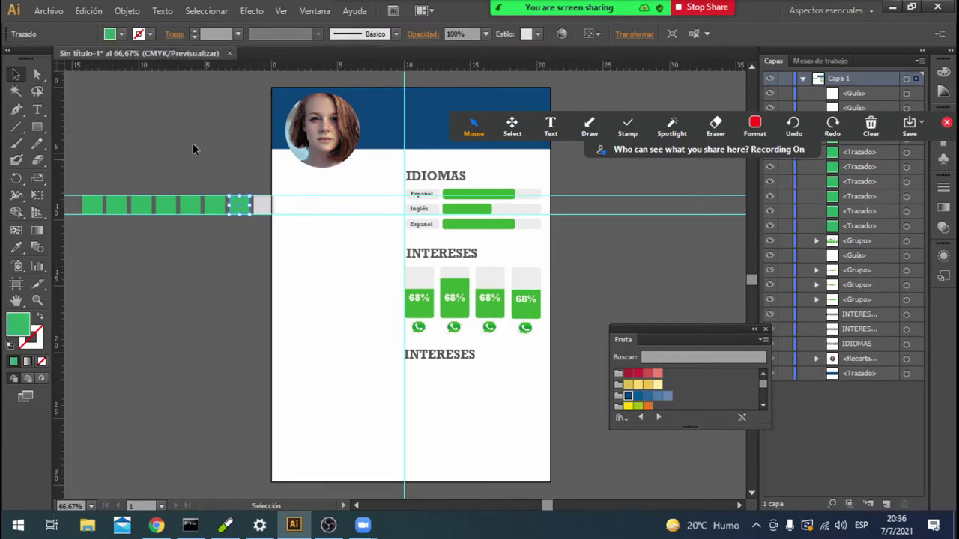
{"action": "left_click", "coordinate": [127, 38]}
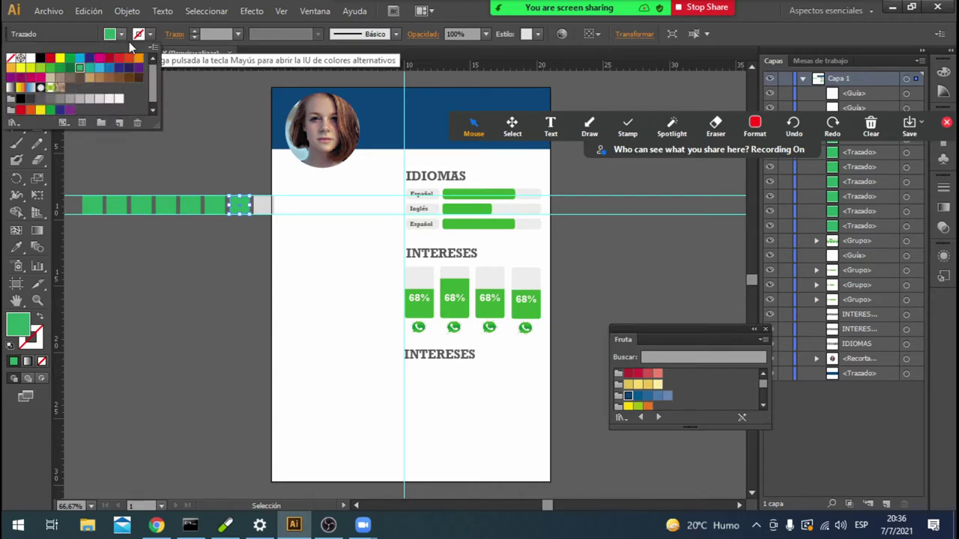
{"action": "left_click", "coordinate": [110, 99]}
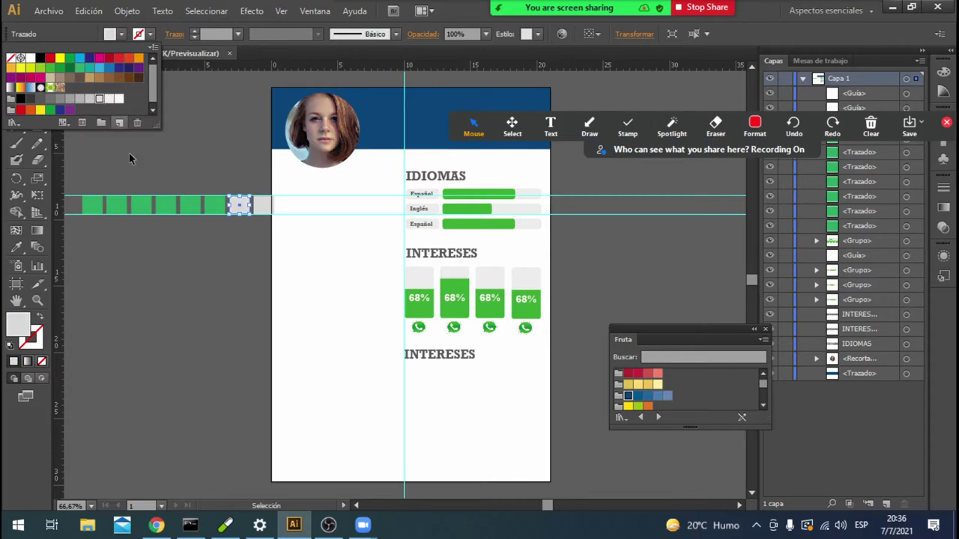
{"action": "left_click", "coordinate": [275, 241]}
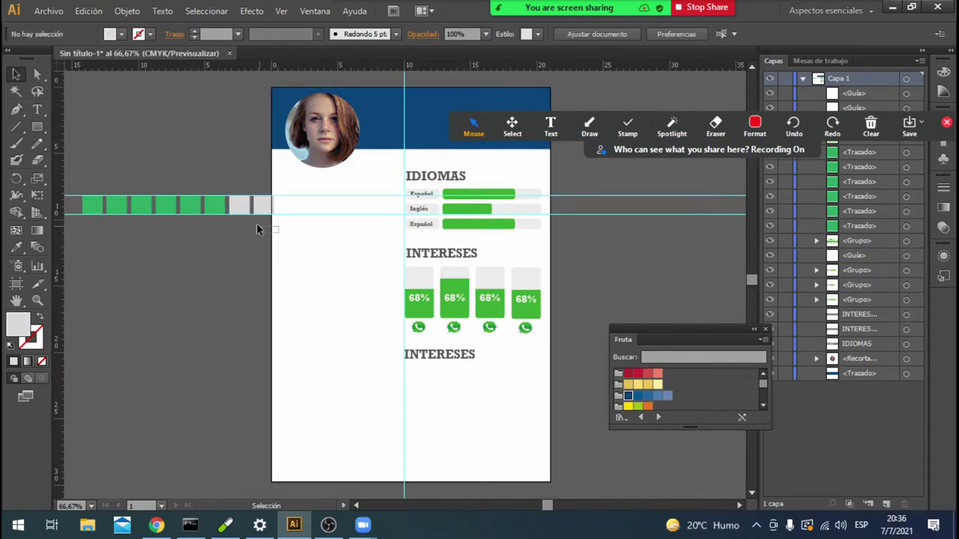
{"action": "left_click_drag", "start_coordinate": [157, 188], "coordinate": [80, 177]}
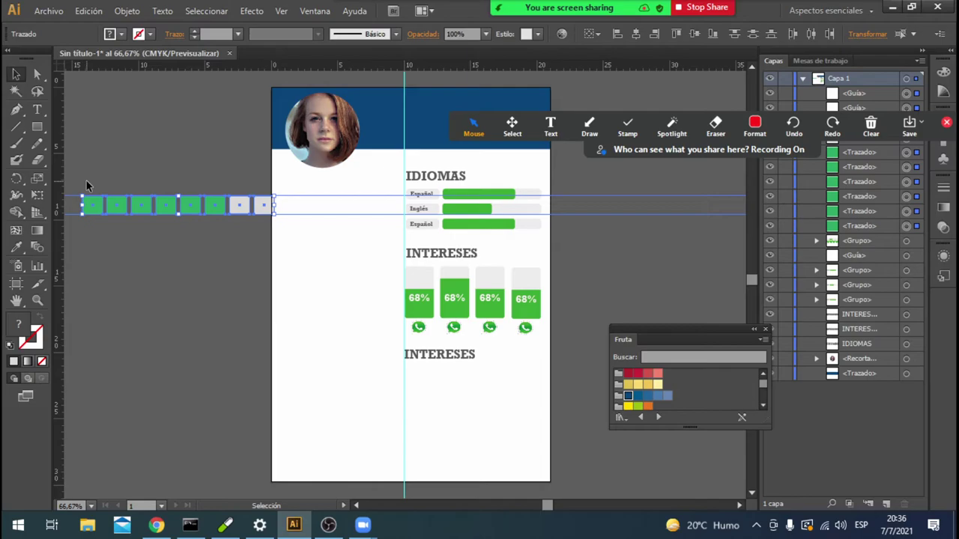
{"action": "left_click", "coordinate": [256, 255]}
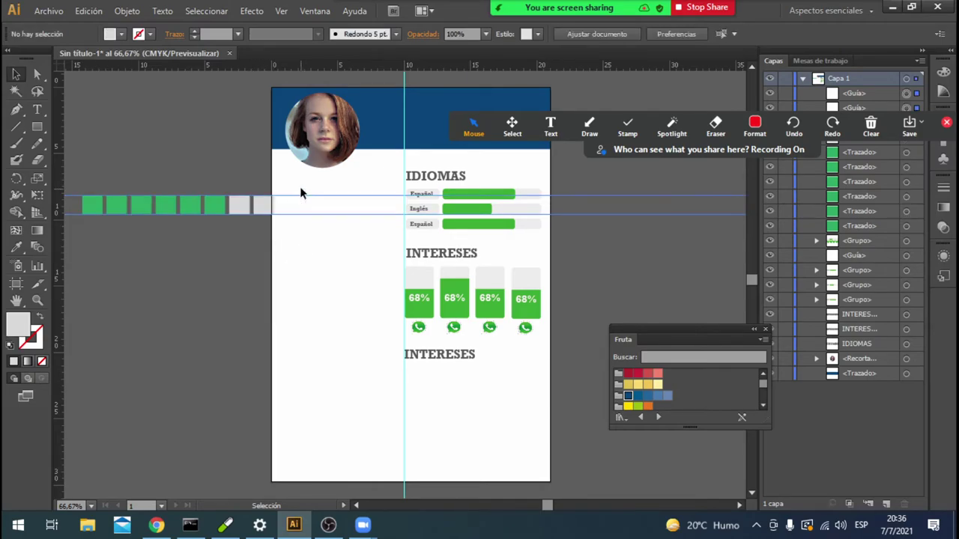
{"action": "left_click", "coordinate": [301, 186]}
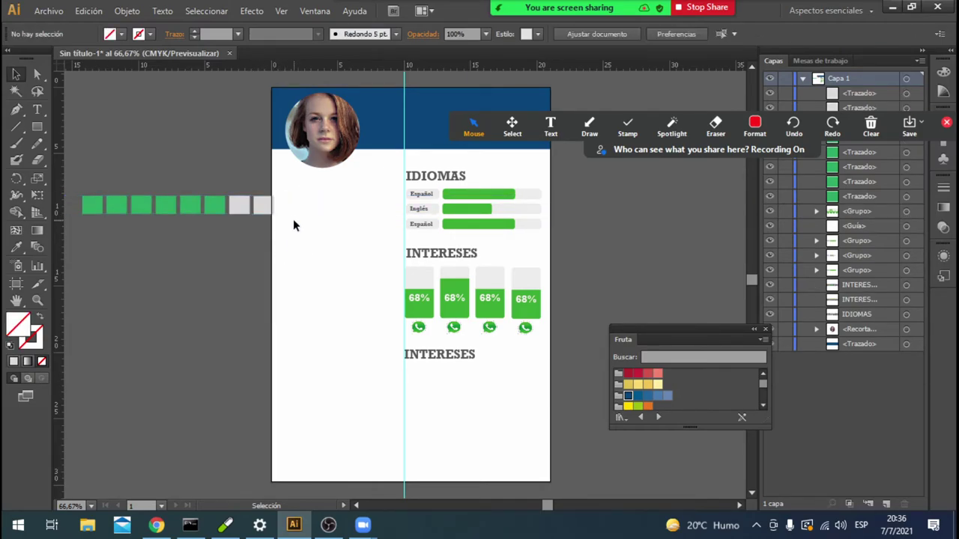
Group the row of squares, then try ungrouping and undo the change.
{"action": "left_click_drag", "start_coordinate": [292, 223], "coordinate": [78, 186]}
{"action": "right_click", "coordinate": [101, 205]}
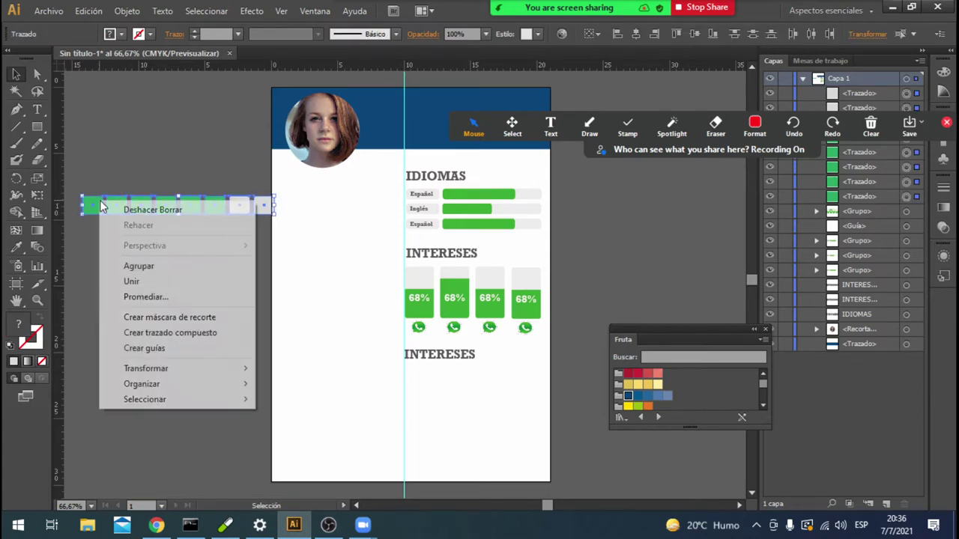
{"action": "left_click", "coordinate": [155, 268]}
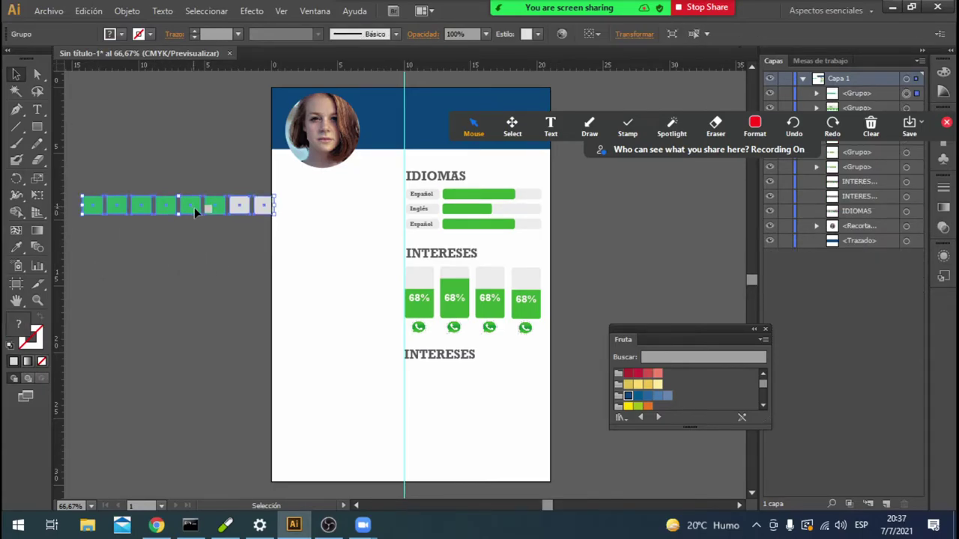
{"action": "left_click", "coordinate": [133, 251]}
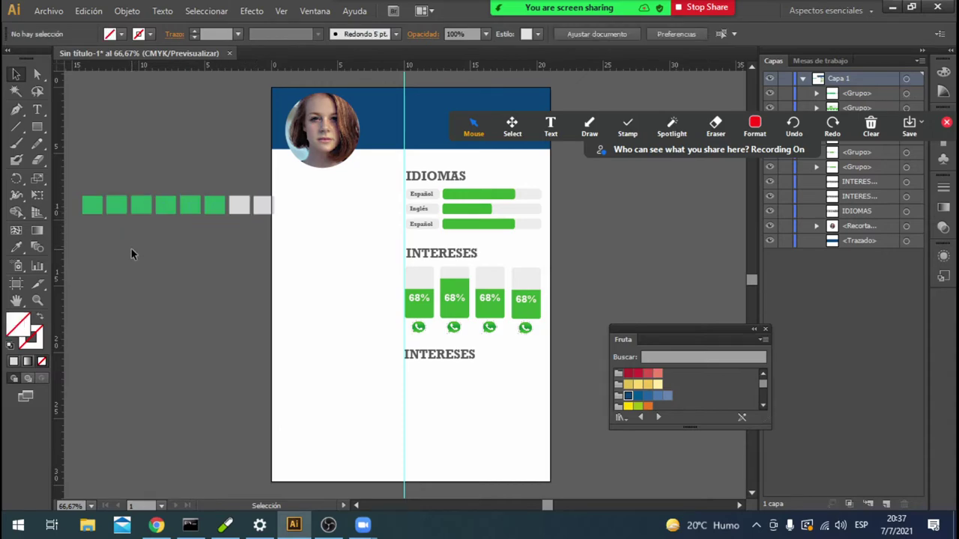
{"action": "left_click", "coordinate": [240, 206]}
{"action": "key", "text": "a"}
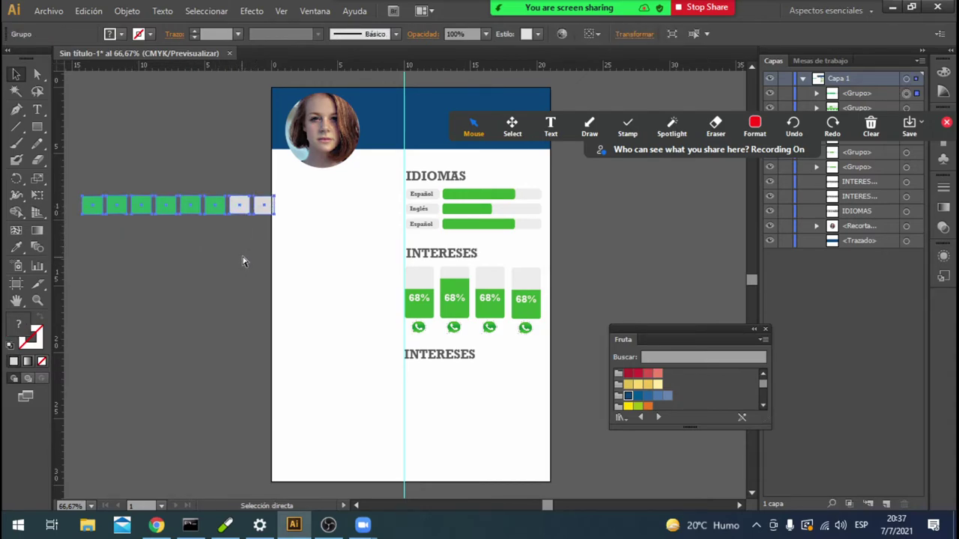
{"action": "key", "text": "ctrl+shift+g"}
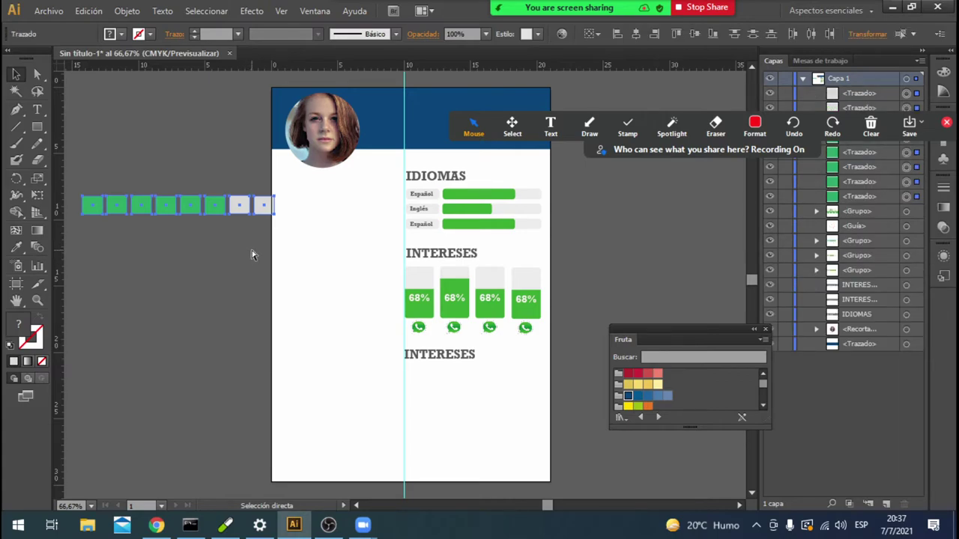
{"action": "key", "text": "ctrl+5"}
{"action": "key", "text": "v"}
{"action": "left_click", "coordinate": [258, 261]}
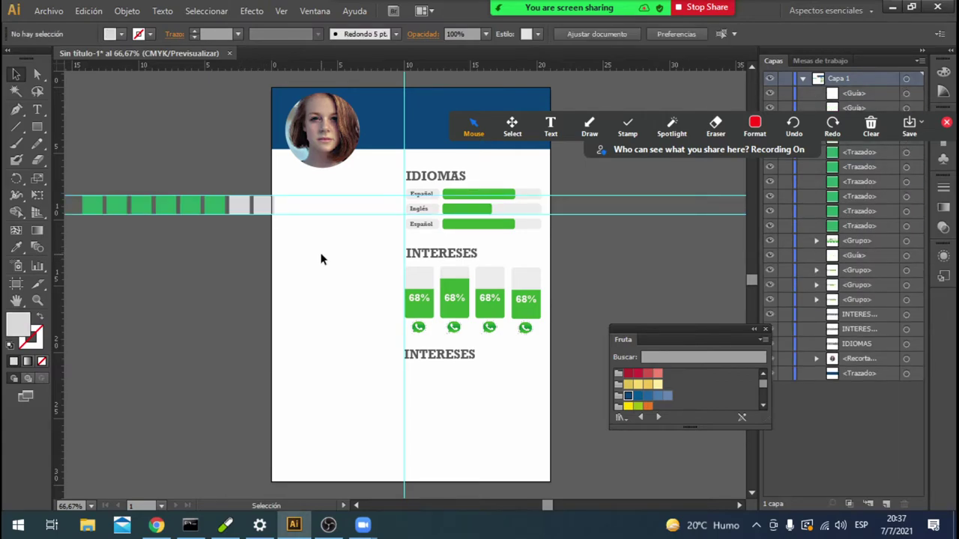
Delete the two horizontal guides and move the square row down onto the page's left edge.
{"action": "left_click_drag", "start_coordinate": [327, 197], "coordinate": [337, 187]}
{"action": "key", "text": "Delete"}
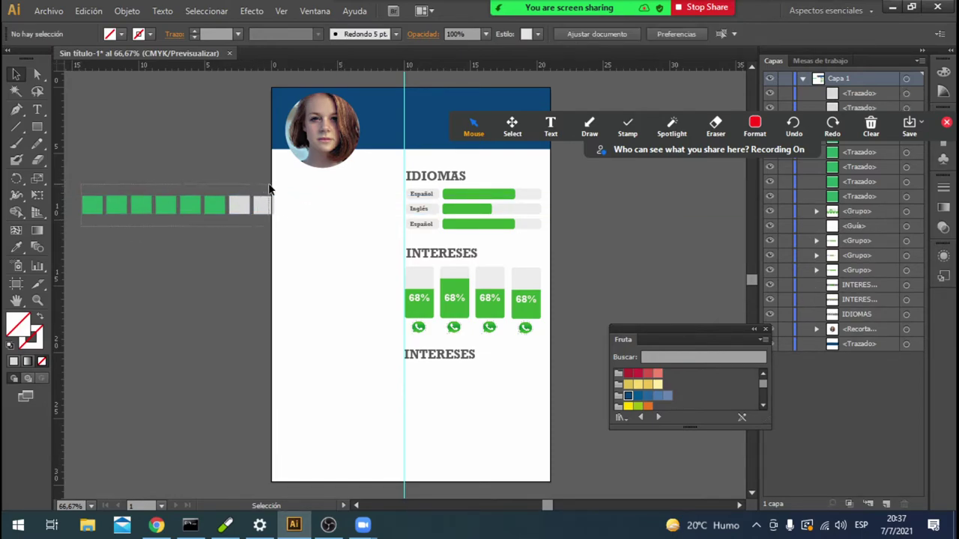
{"action": "mouse_move", "coordinate": [79, 185]}
{"action": "left_mouse_down"}
{"action": "mouse_move", "coordinate": [273, 217]}
{"action": "mouse_move", "coordinate": [350, 245]}
{"action": "left_mouse_up"}
{"action": "left_click", "coordinate": [233, 290]}
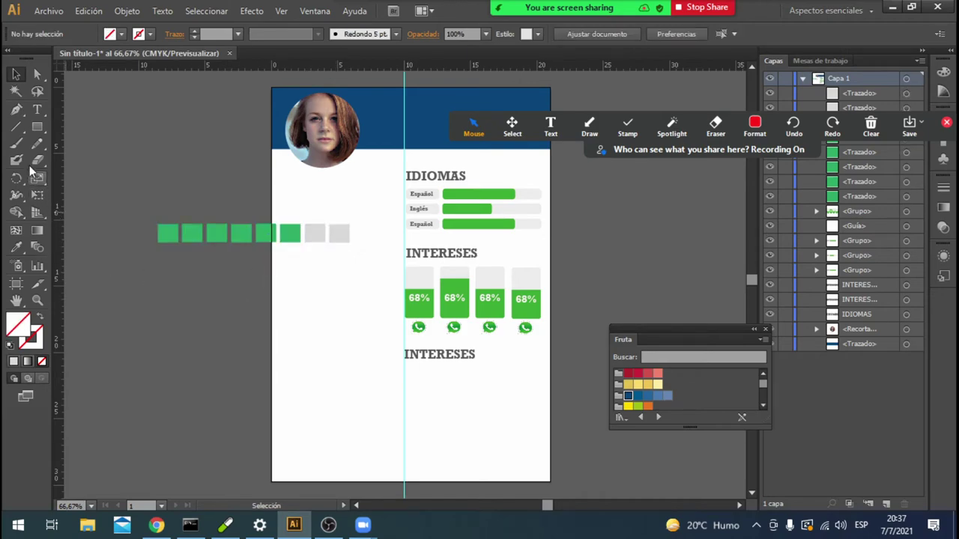
{"action": "left_click_drag", "start_coordinate": [39, 132], "coordinate": [75, 131]}
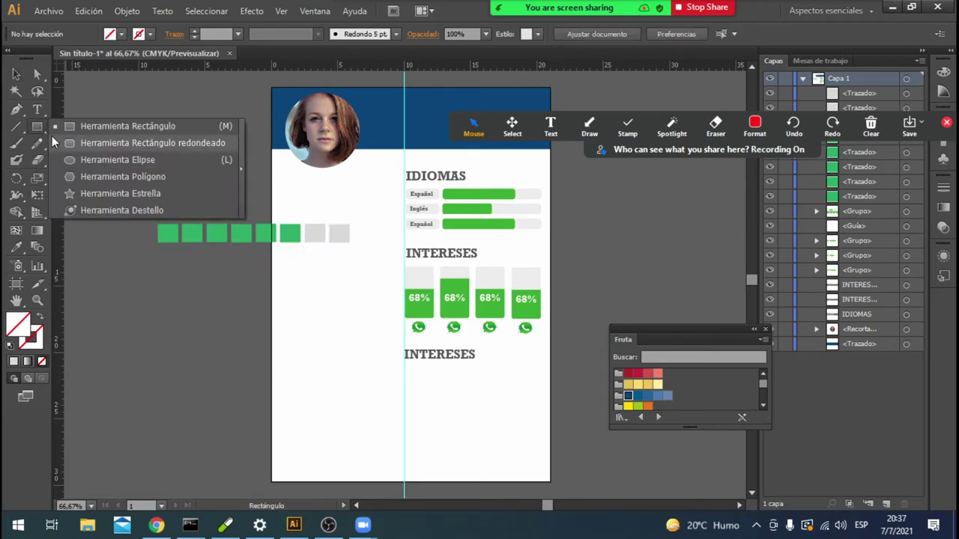
Draw a rectangle left of the square row and fill it with a light blue.
{"action": "left_click", "coordinate": [74, 132]}
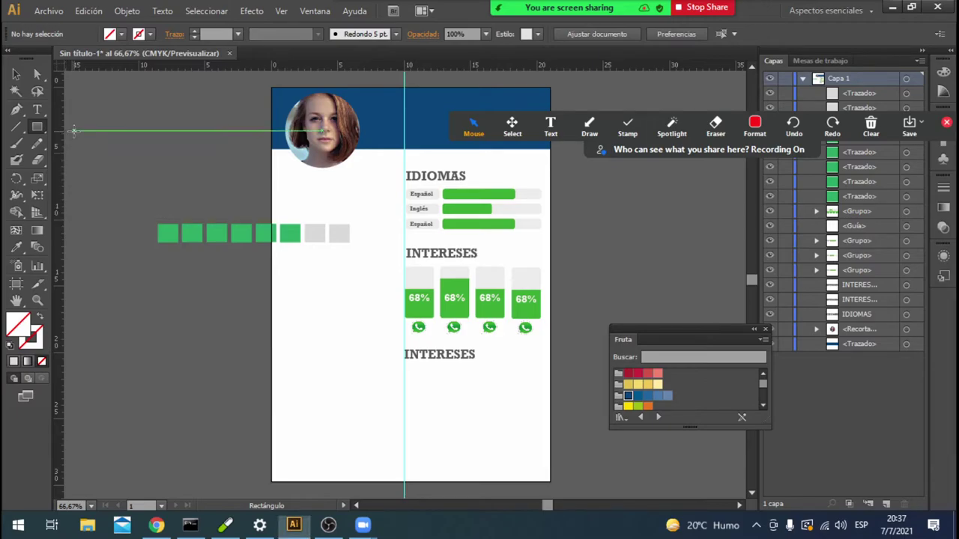
{"action": "left_click_drag", "start_coordinate": [143, 225], "coordinate": [91, 242]}
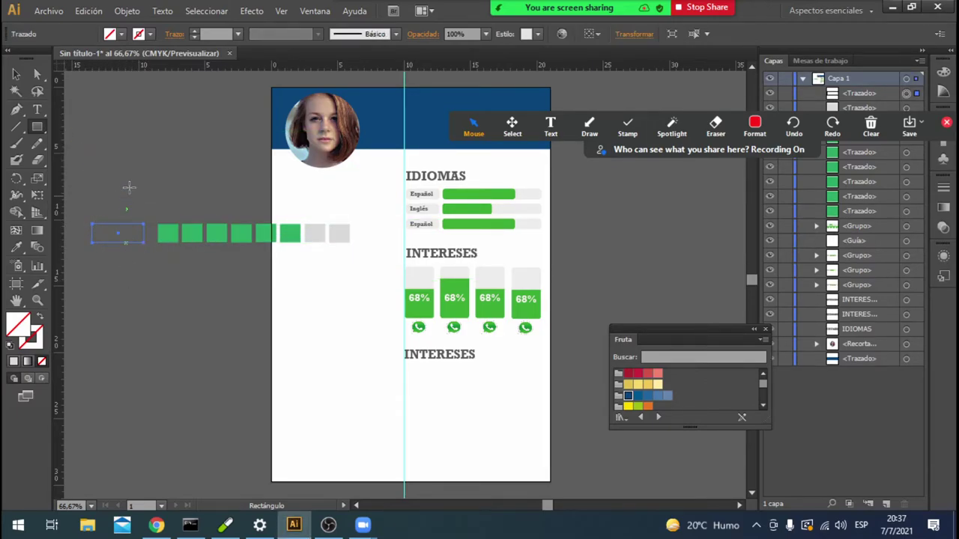
{"action": "left_click", "coordinate": [122, 35]}
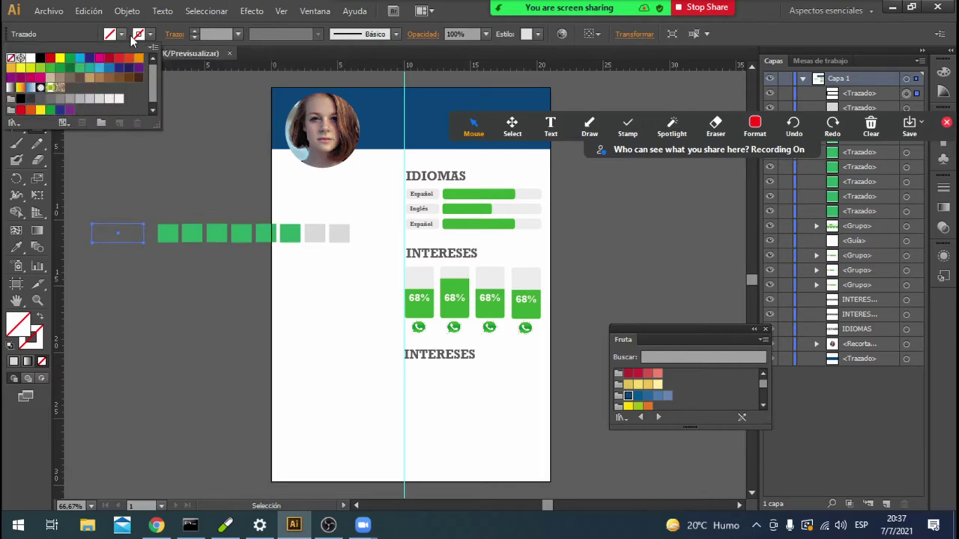
{"action": "left_click", "coordinate": [109, 100]}
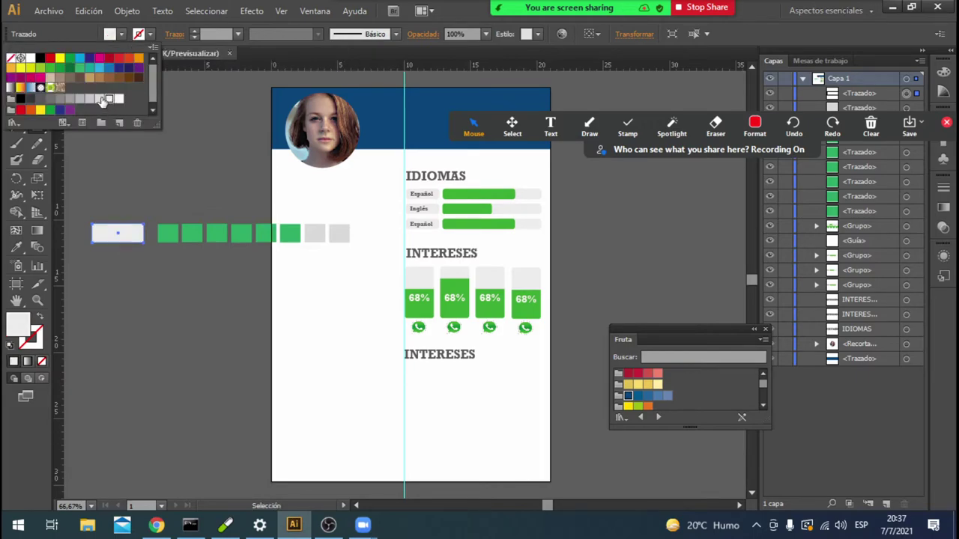
{"action": "left_click", "coordinate": [79, 68]}
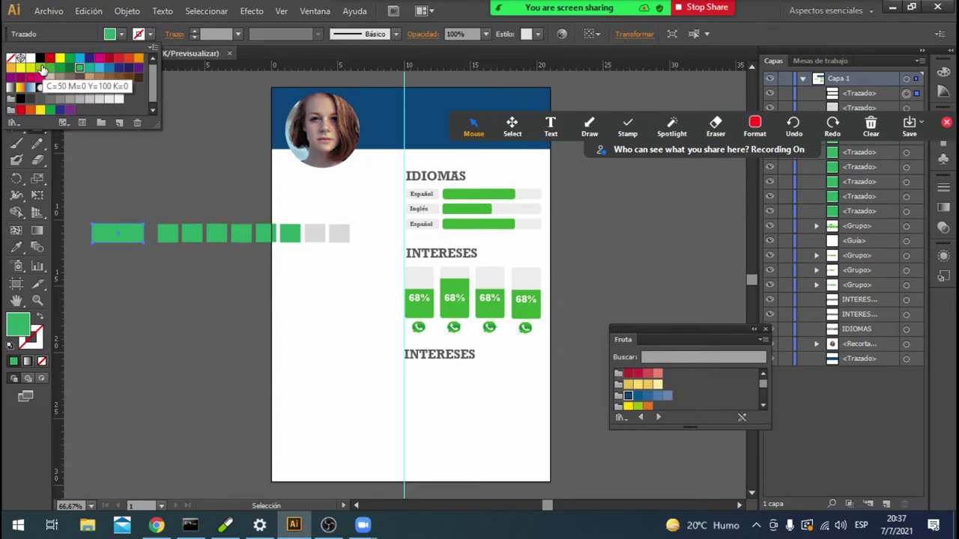
{"action": "left_click", "coordinate": [40, 68]}
{"action": "left_click", "coordinate": [108, 70]}
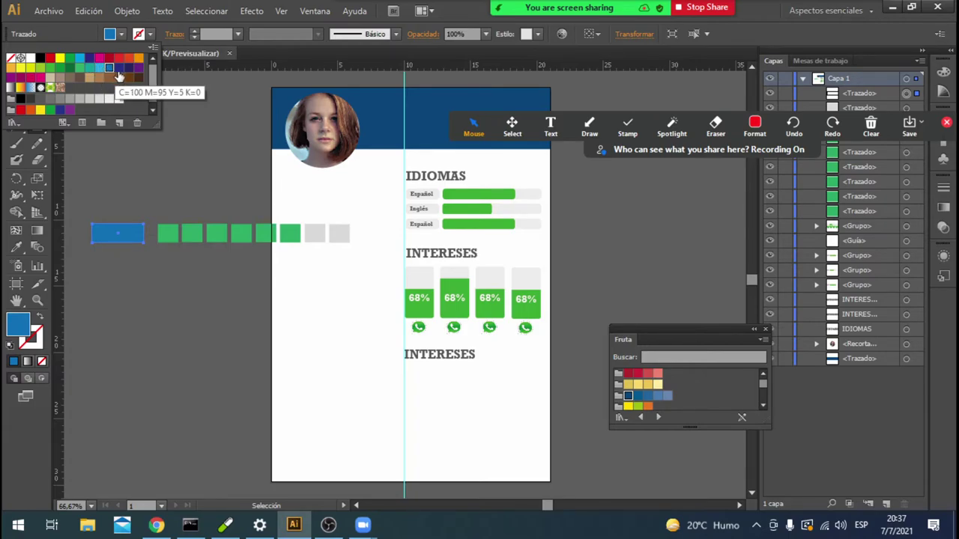
{"action": "left_click", "coordinate": [61, 110]}
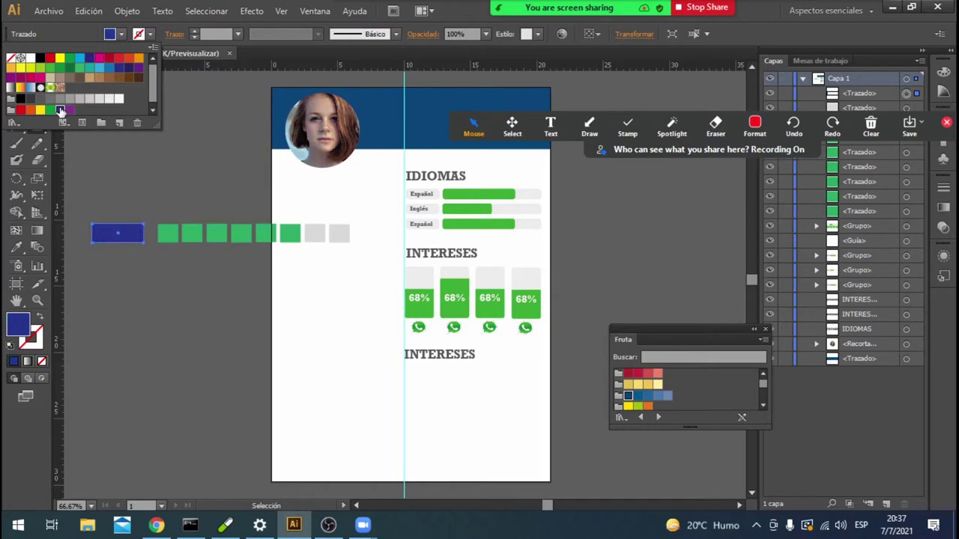
{"action": "key", "text": "m"}
{"action": "left_click", "coordinate": [110, 68]}
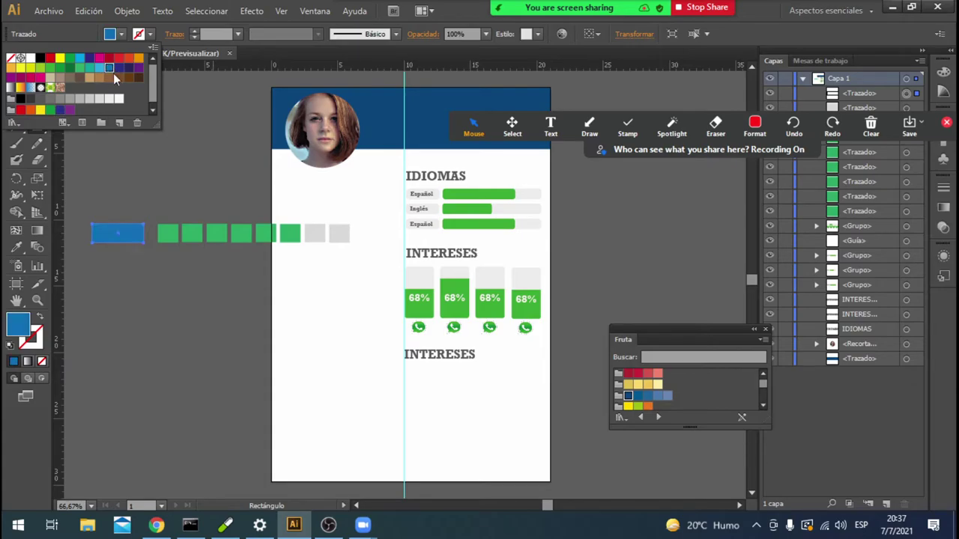
{"action": "left_click", "coordinate": [27, 462]}
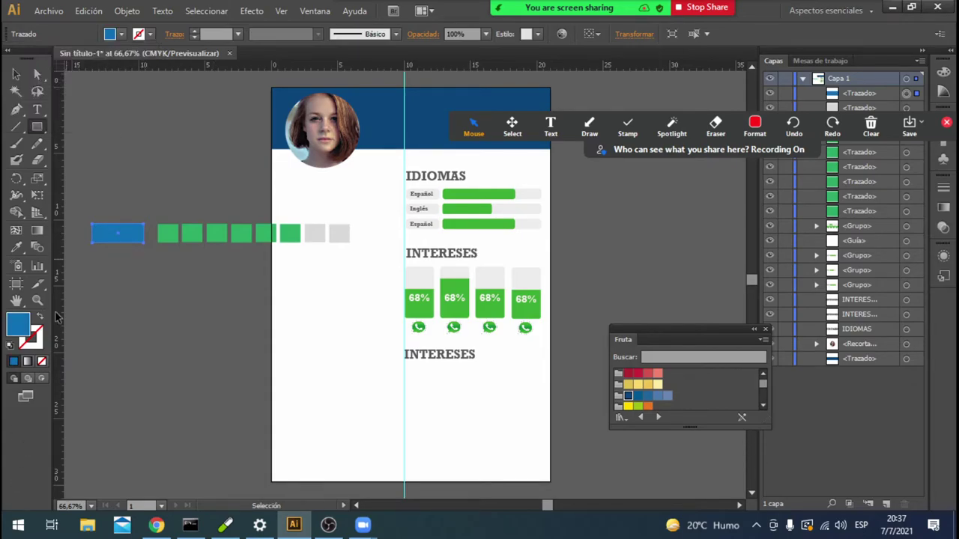
Type the word 'Photoshop' as a new text object on the canvas.
{"action": "left_click", "coordinate": [37, 110]}
{"action": "left_click", "coordinate": [98, 158]}
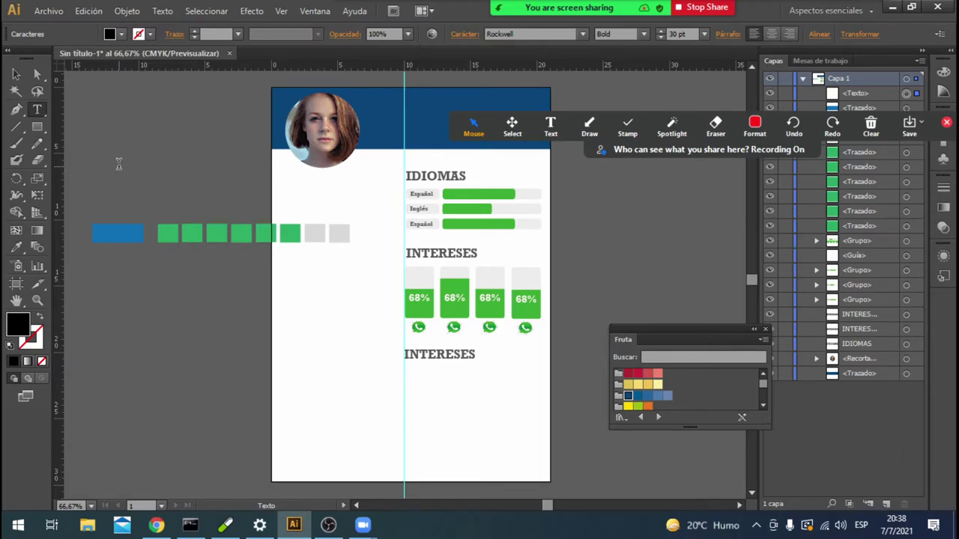
{"action": "type", "text": "p"}
{"action": "type", "text": "ho"}
{"action": "key", "text": "BackSpace"}
{"action": "key", "text": "BackSpace"}
{"action": "type", "text": "Phoyoo"}
{"action": "key", "text": "BackSpace"}
{"action": "key", "text": "BackSpace"}
{"action": "key", "text": "BackSpace"}
{"action": "key", "text": "BackSpace"}
{"action": "type", "text": "t"}
{"action": "key", "text": "BackSpace"}
{"action": "type", "text": "op"}
{"action": "key", "text": "Escape"}
Move the Photoshop text onto the blue bar and make its fill white.
{"action": "left_click_drag", "start_coordinate": [124, 155], "coordinate": [119, 233]}
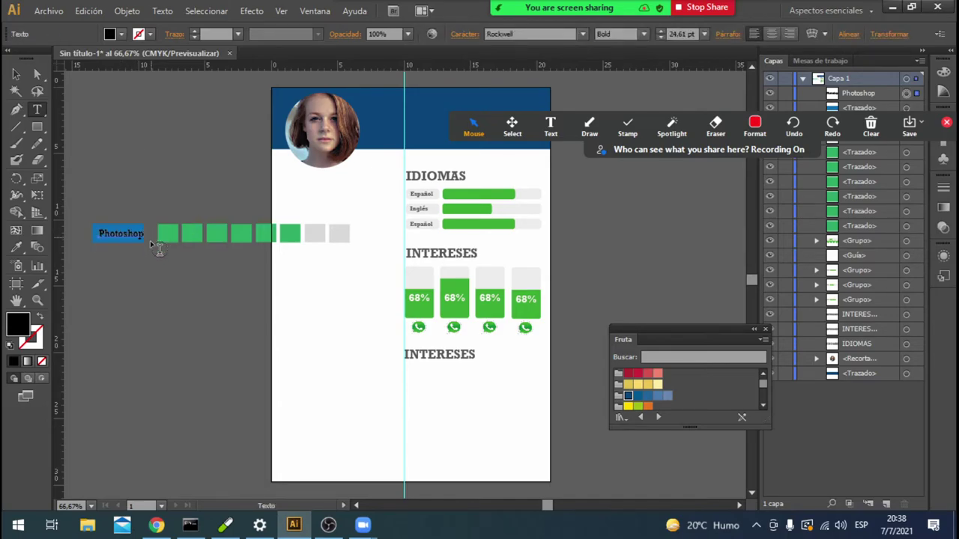
{"action": "left_click", "coordinate": [16, 74]}
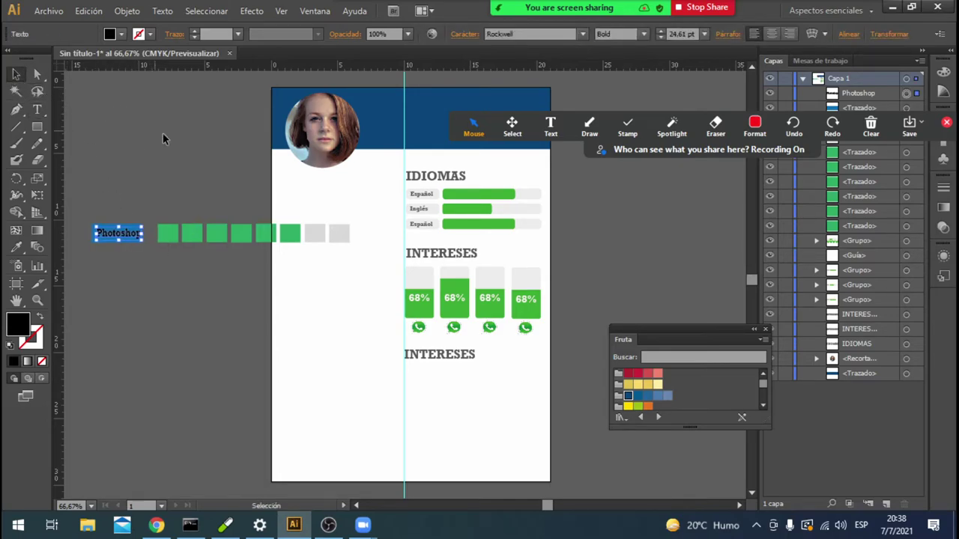
{"action": "left_click", "coordinate": [181, 143]}
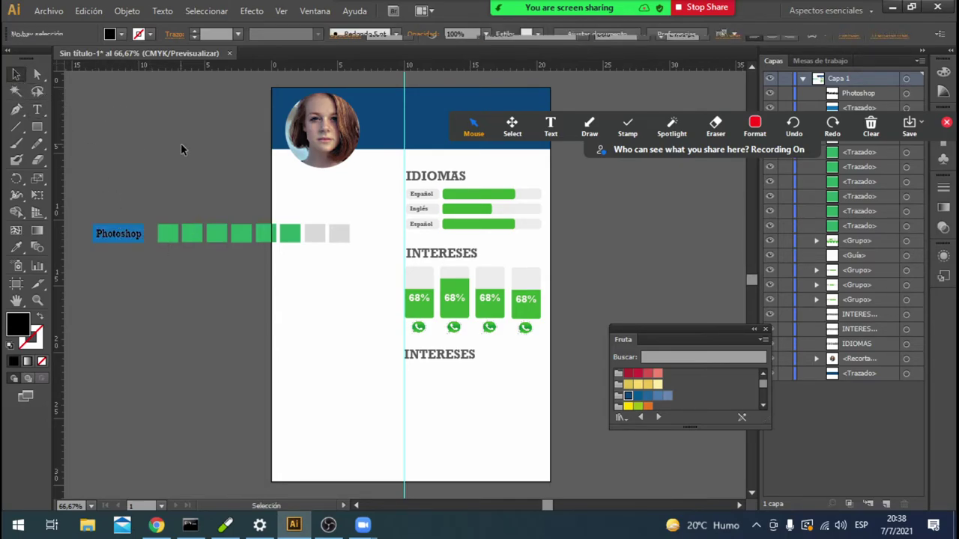
{"action": "left_click", "coordinate": [127, 236]}
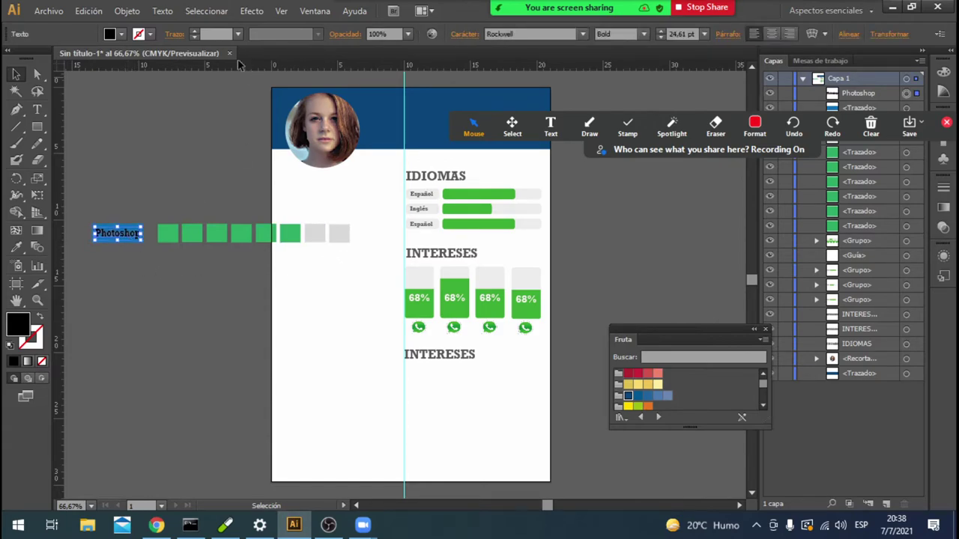
{"action": "left_click", "coordinate": [120, 34]}
{"action": "left_click", "coordinate": [113, 96]}
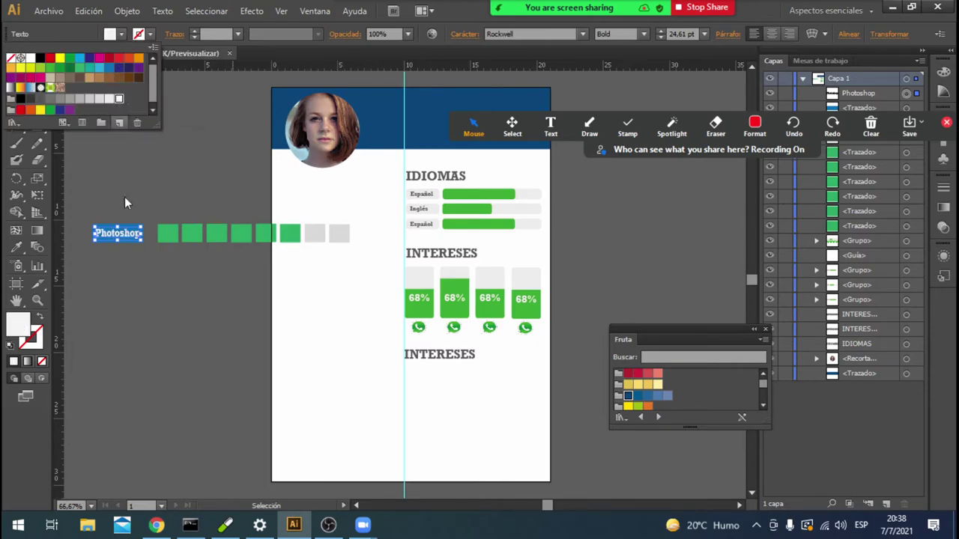
{"action": "left_click", "coordinate": [115, 234]}
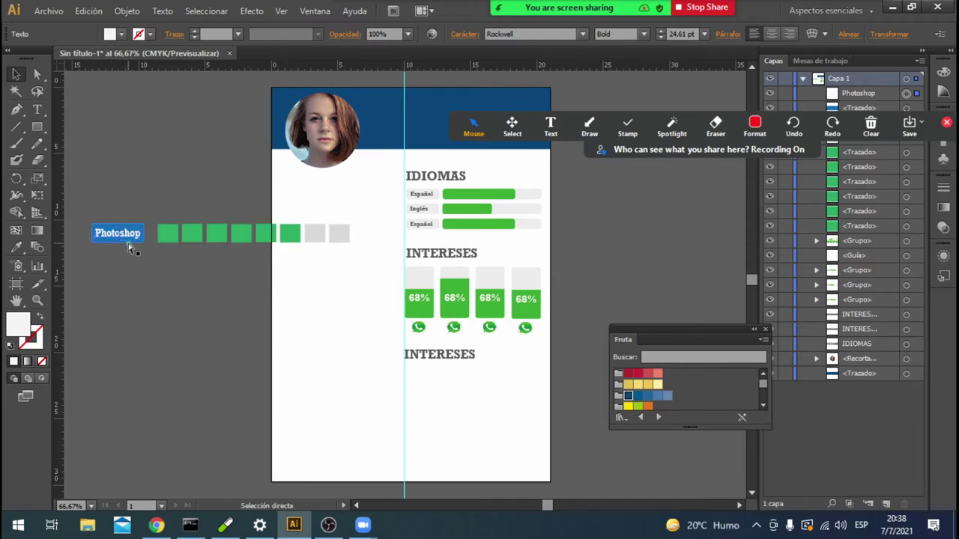
Nudge the Photoshop label right so it sits against the green squares.
{"action": "scroll", "coordinate": [126, 241], "scroll_direction": "up", "scroll_amount": 1}
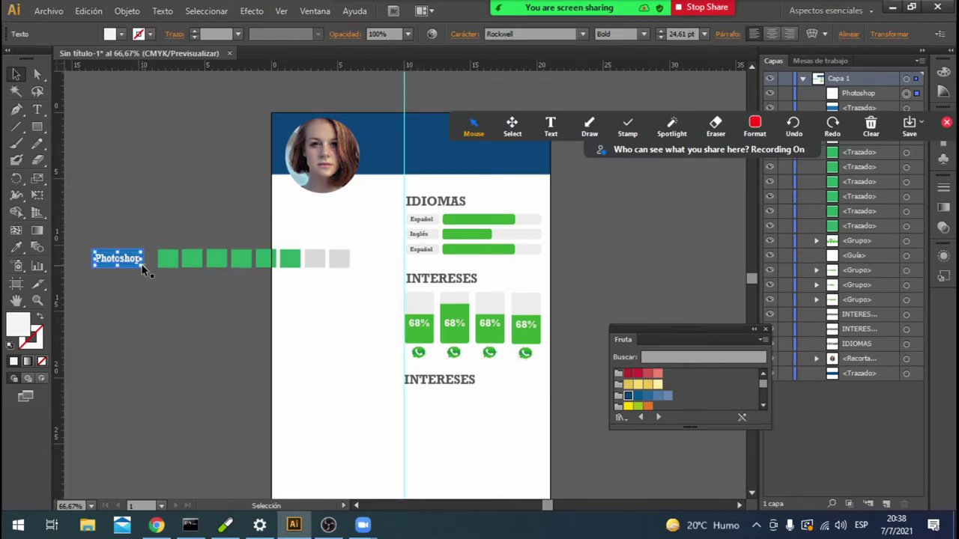
{"action": "left_click_drag", "start_coordinate": [145, 269], "coordinate": [148, 271]}
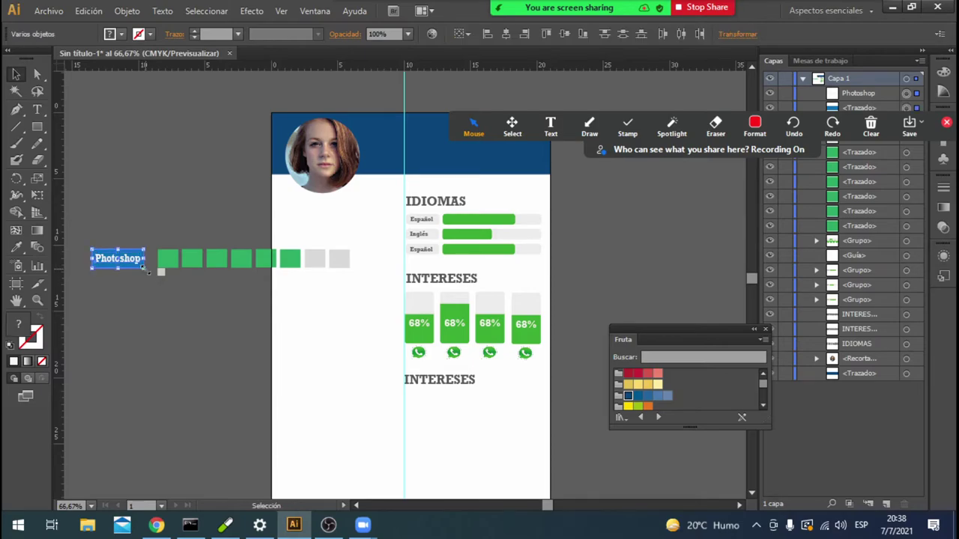
{"action": "key", "text": "Right"}
{"action": "key", "text": "Right"}
{"action": "key", "text": "Right"}
{"action": "key", "text": "Right"}
{"action": "key", "text": "Right"}
{"action": "key", "text": "Right"}
{"action": "key", "text": "Right"}
{"action": "key", "text": "Right"}
{"action": "key", "text": "Right"}
{"action": "key", "text": "Right"}
{"action": "key", "text": "Right"}
{"action": "key", "text": "Right"}
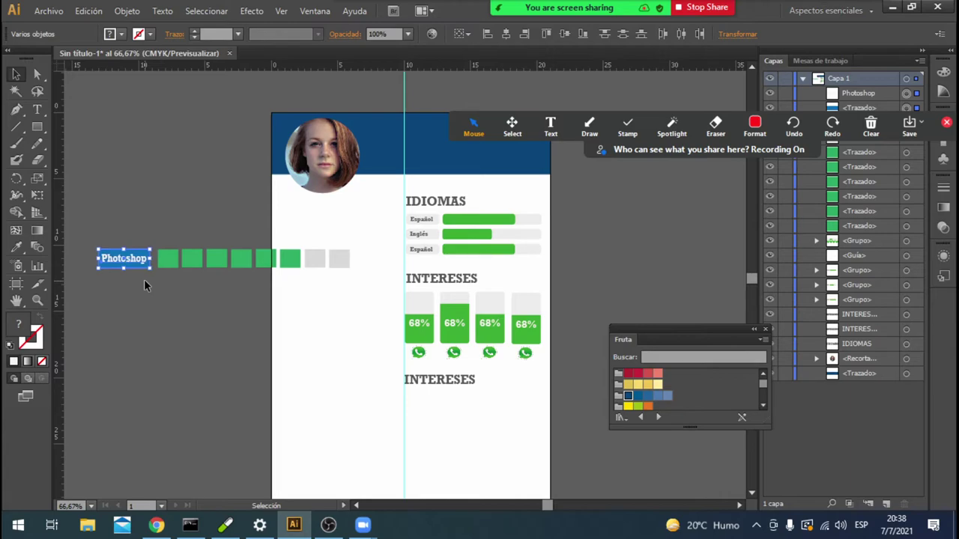
{"action": "key", "text": "Right"}
{"action": "key", "text": "Right"}
{"action": "key", "text": "Right"}
{"action": "key", "text": "Right"}
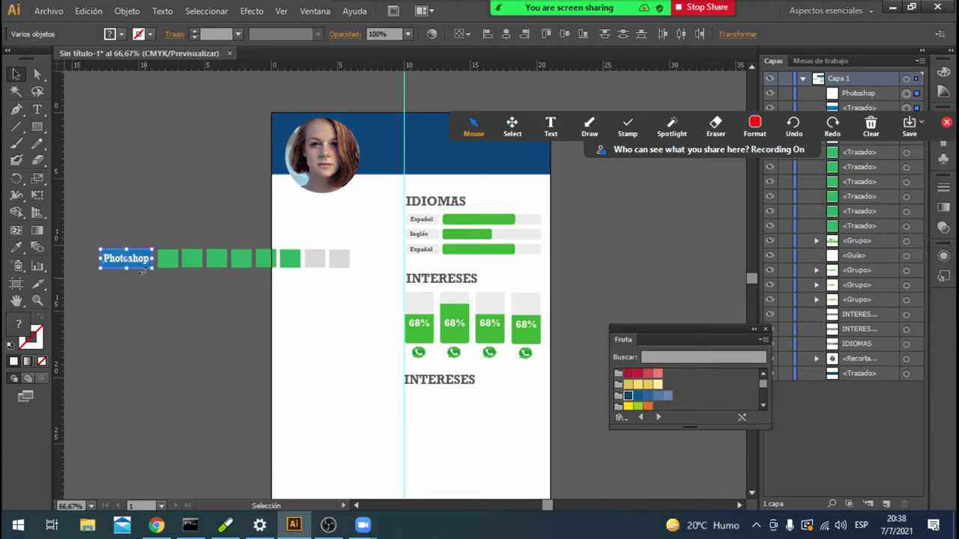
{"action": "scroll", "coordinate": [143, 266], "scroll_direction": "up", "scroll_amount": 1}
{"action": "left_click_drag", "start_coordinate": [152, 294], "coordinate": [158, 275]}
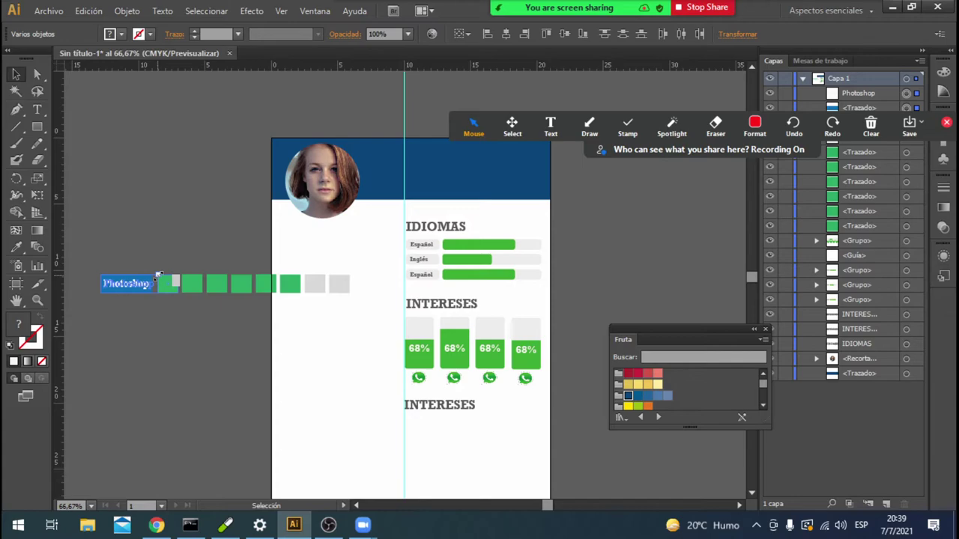
{"action": "left_click_drag", "start_coordinate": [157, 273], "coordinate": [156, 273]}
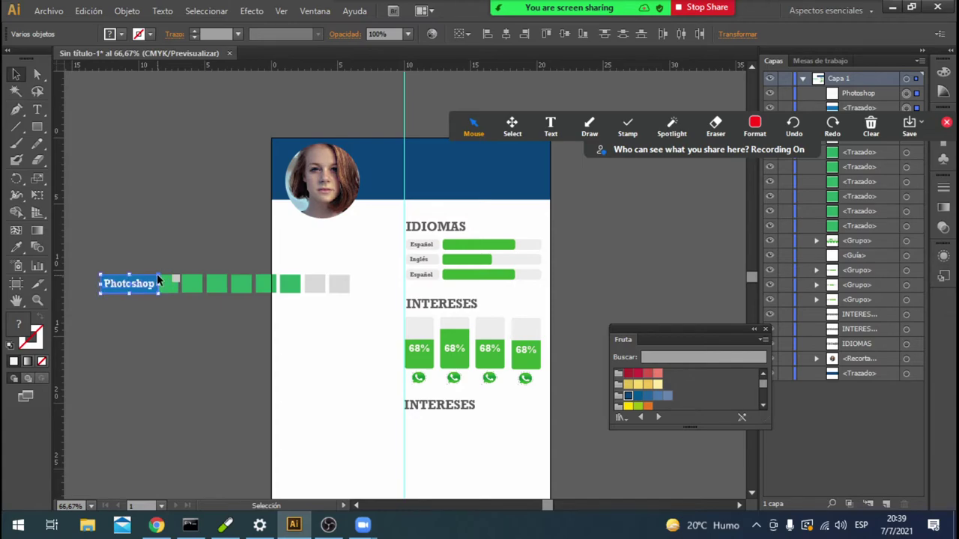
{"action": "left_click", "coordinate": [161, 317]}
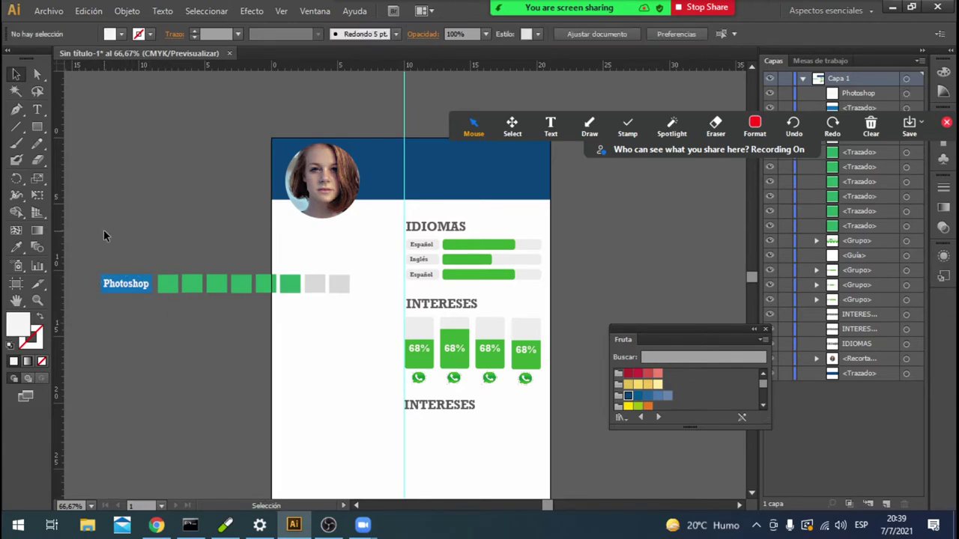
Group the label with its squares and move the group below the lower INTERESES heading.
{"action": "left_click_drag", "start_coordinate": [223, 307], "coordinate": [362, 306]}
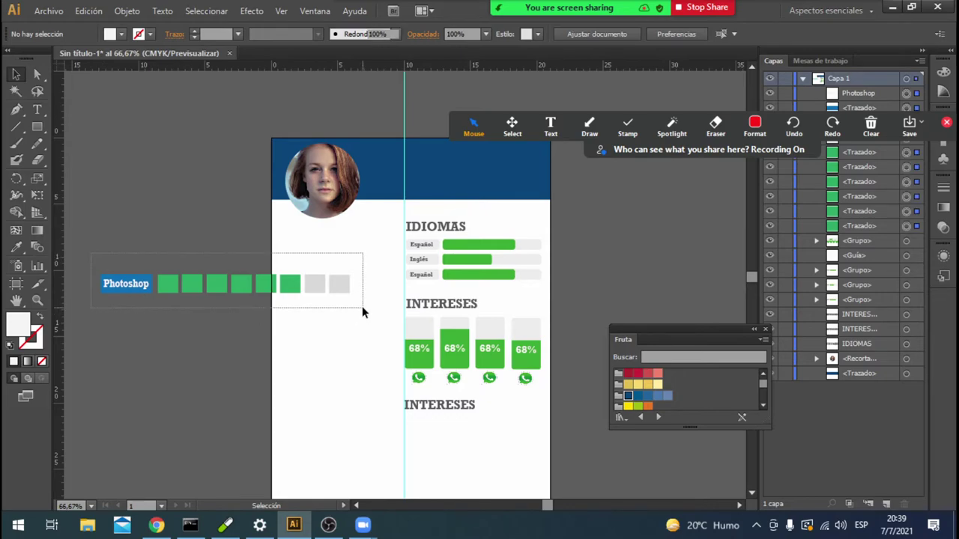
{"action": "right_click", "coordinate": [342, 292]}
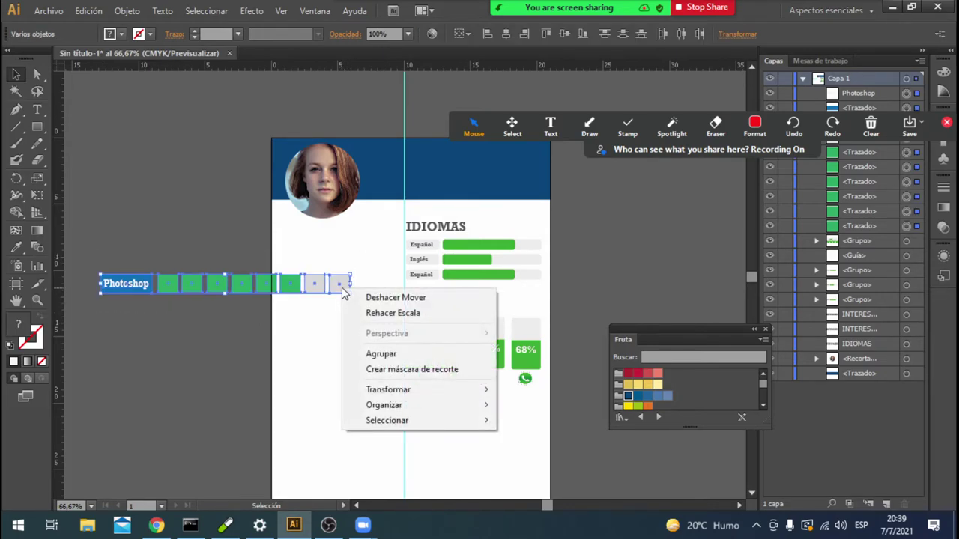
{"action": "left_click", "coordinate": [378, 354]}
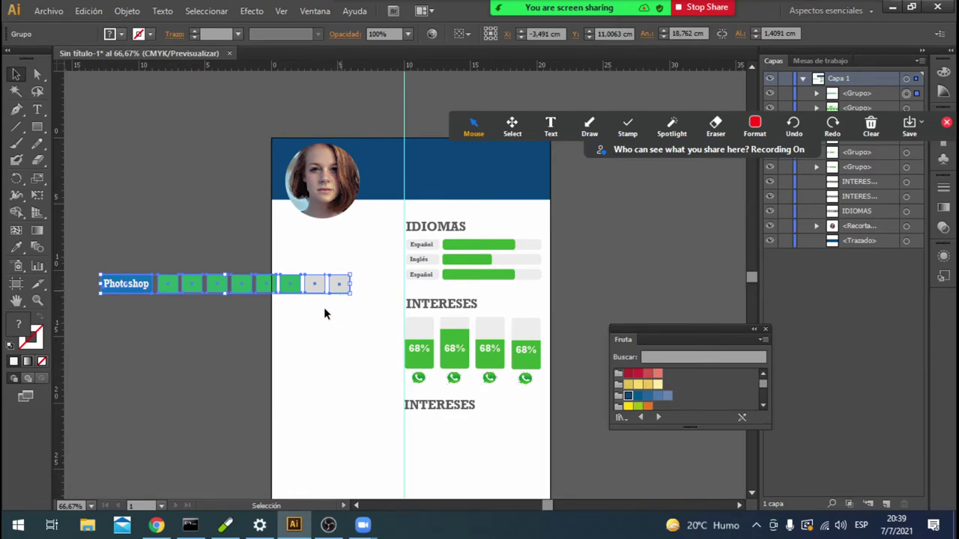
{"action": "mouse_move", "coordinate": [342, 284]}
{"action": "left_mouse_down"}
{"action": "mouse_move", "coordinate": [503, 414]}
{"action": "mouse_move", "coordinate": [558, 438]}
{"action": "left_mouse_up"}
Retype the lower INTERESES heading as HABILIDADES and move the swatches panel aside.
{"action": "left_click", "coordinate": [459, 407]}
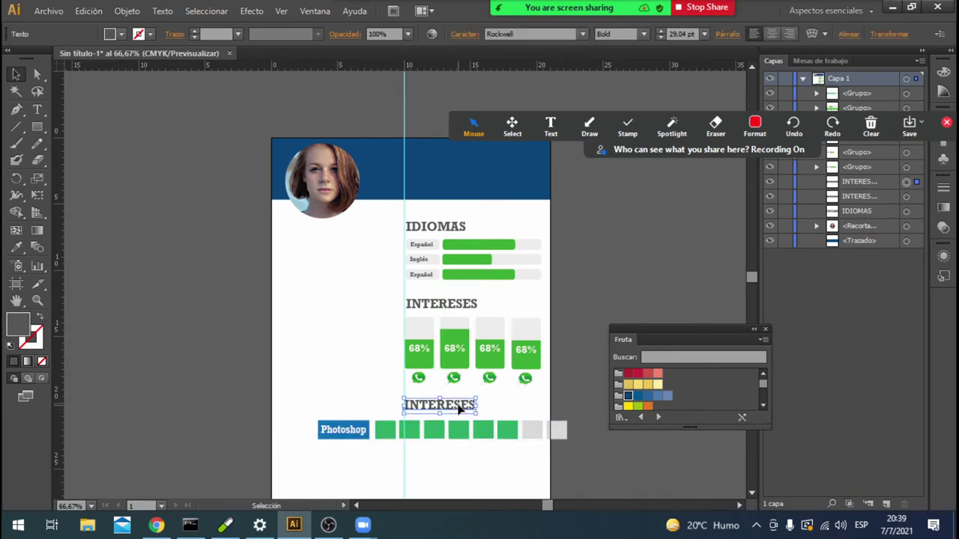
{"action": "double_click", "coordinate": [459, 407]}
{"action": "double_click", "coordinate": [459, 405]}
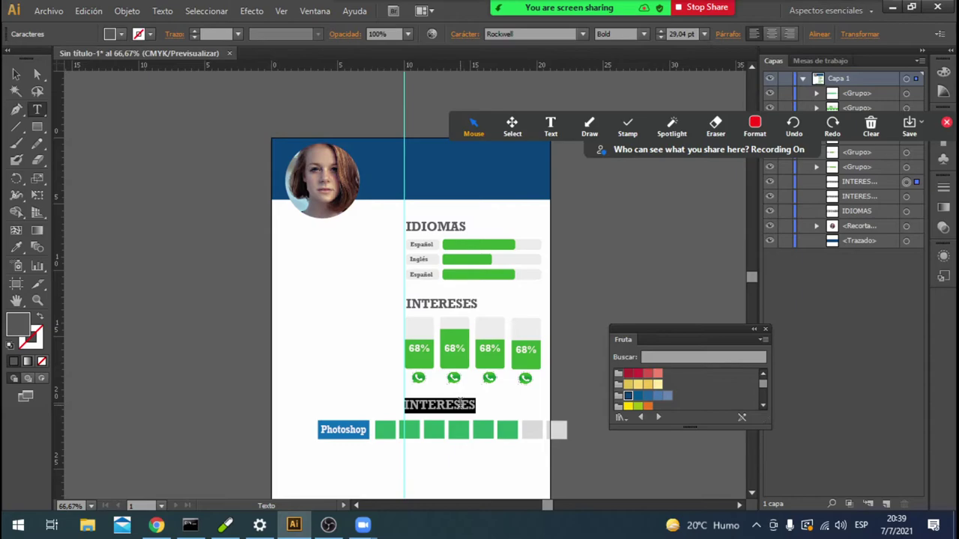
{"action": "type", "text": "Habi"}
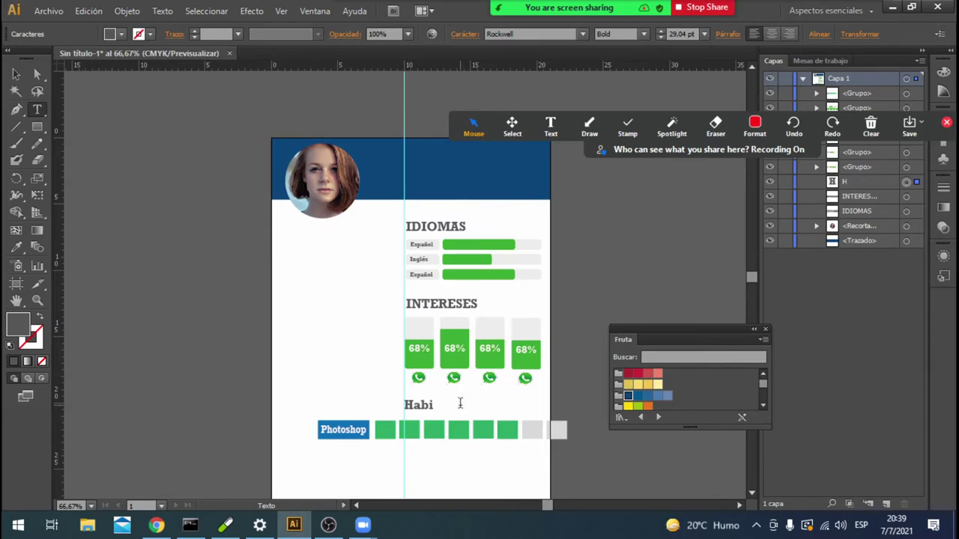
{"action": "key", "text": "BackSpace"}
{"action": "key", "text": "BackSpace"}
{"action": "type", "text": "AB"}
{"action": "type", "text": "ILIDADES"}
{"action": "scroll", "coordinate": [545, 277], "scroll_direction": "down", "scroll_amount": 1}
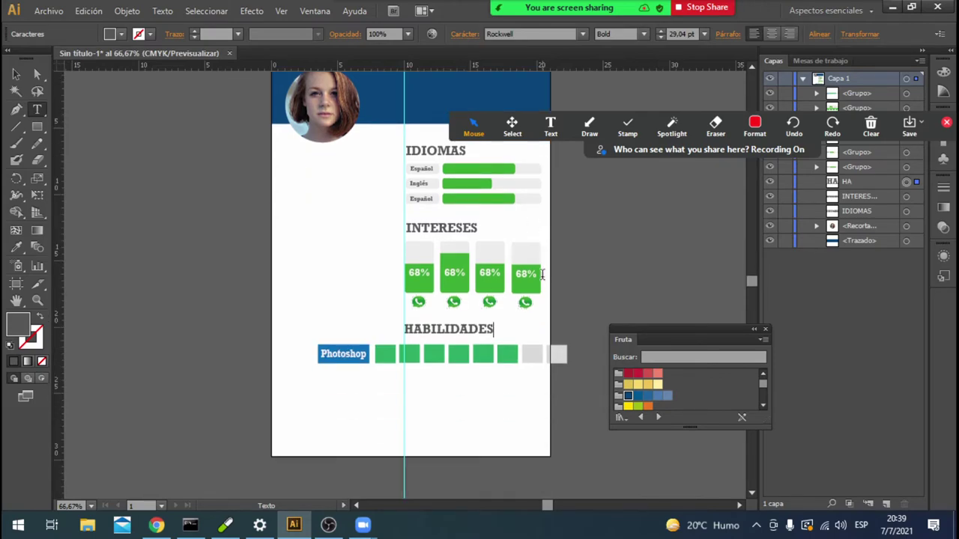
{"action": "scroll", "coordinate": [546, 276], "scroll_direction": "down", "scroll_amount": 2}
{"action": "left_click_drag", "start_coordinate": [711, 338], "coordinate": [851, 329]}
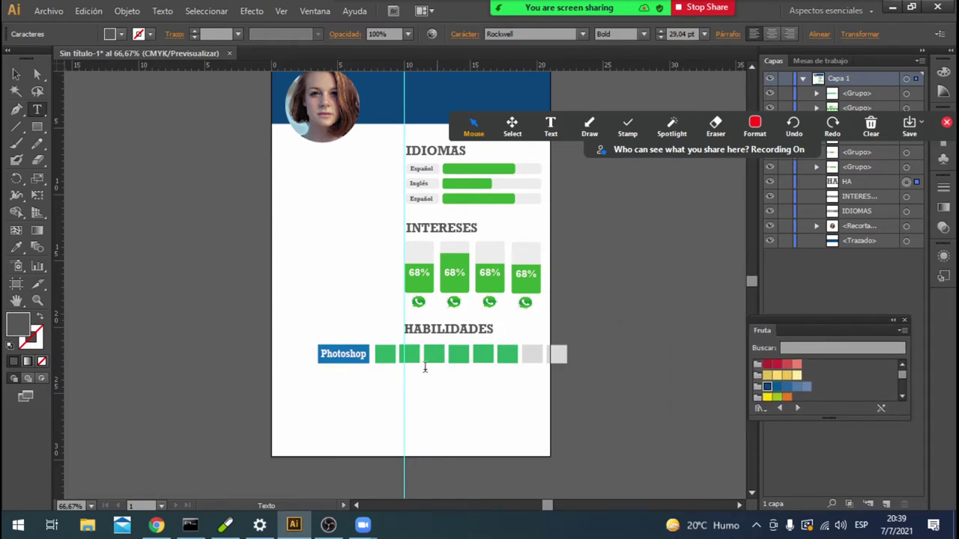
{"action": "left_click", "coordinate": [18, 75]}
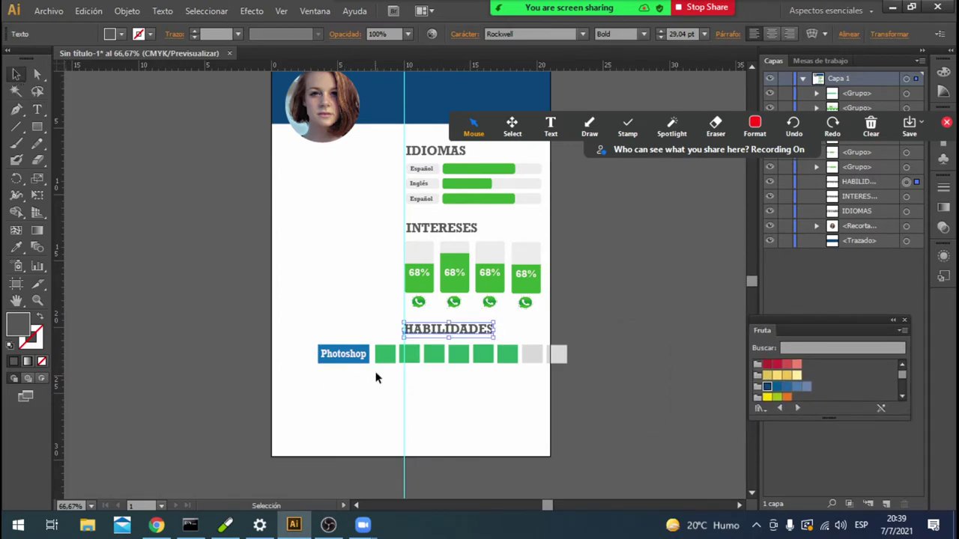
Scale the Photoshop skill bar to the right-column width and place it under HABILIDADES.
{"action": "left_click", "coordinate": [360, 358]}
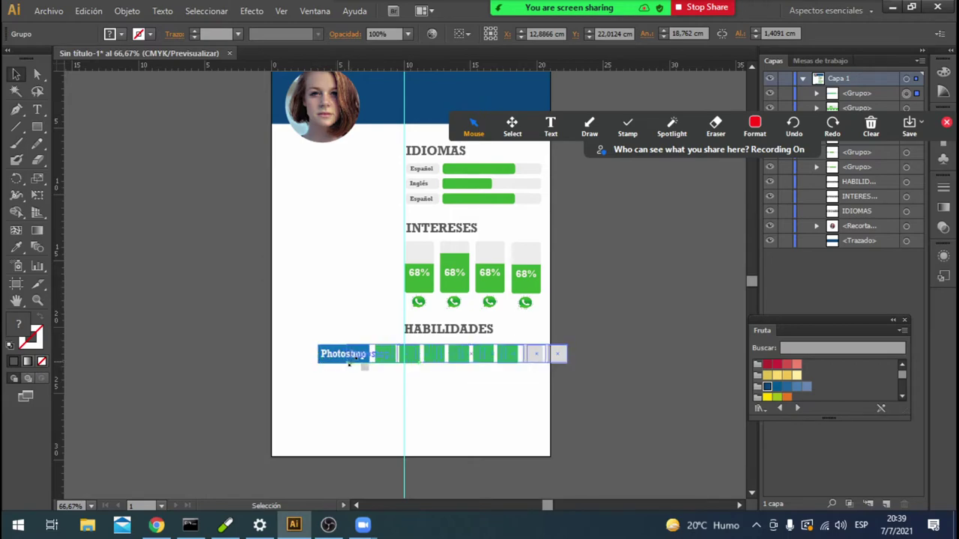
{"action": "left_click_drag", "start_coordinate": [360, 358], "coordinate": [402, 358]}
{"action": "left_click_drag", "start_coordinate": [573, 358], "coordinate": [540, 353]}
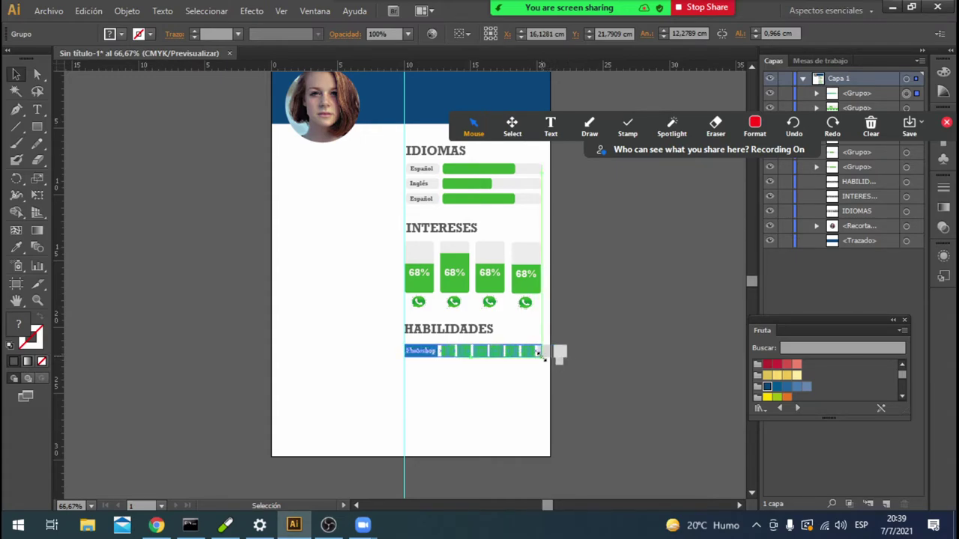
{"action": "left_click_drag", "start_coordinate": [537, 352], "coordinate": [541, 354]}
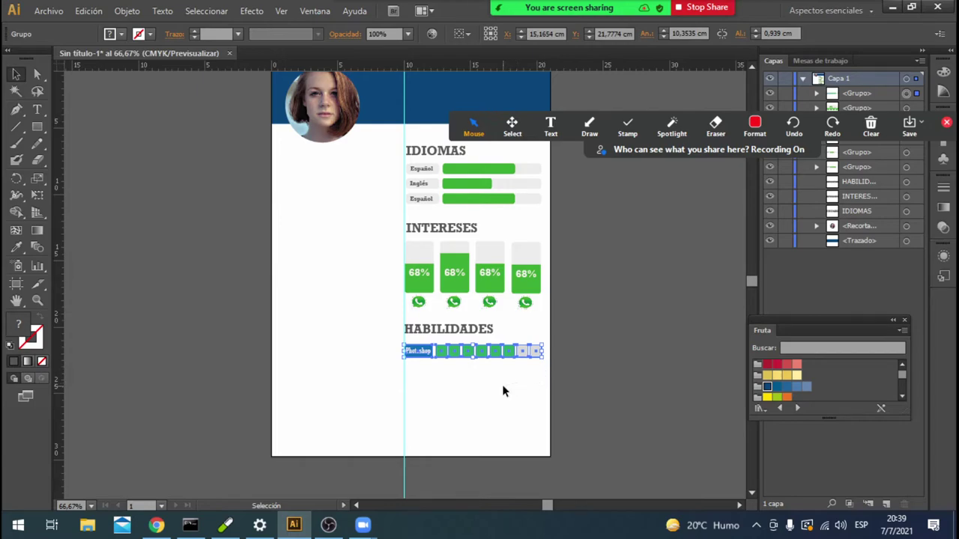
{"action": "left_click", "coordinate": [472, 404]}
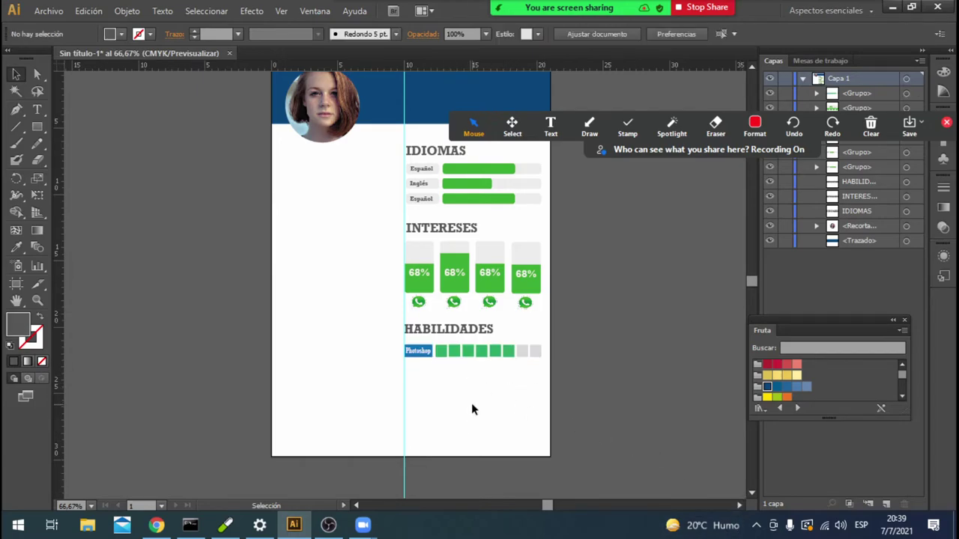
{"action": "left_click", "coordinate": [535, 353]}
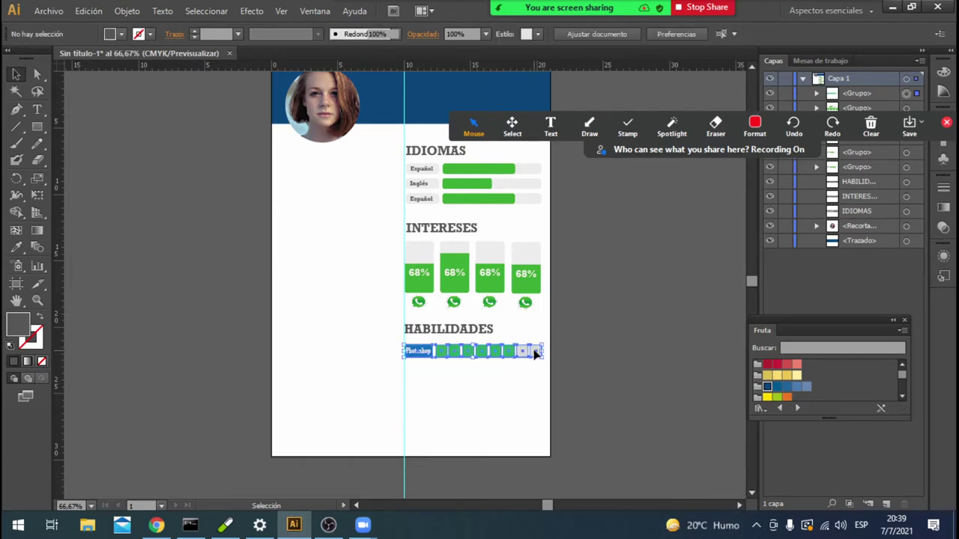
{"action": "left_click_drag", "start_coordinate": [477, 361], "coordinate": [476, 350]}
{"action": "left_click", "coordinate": [468, 373]}
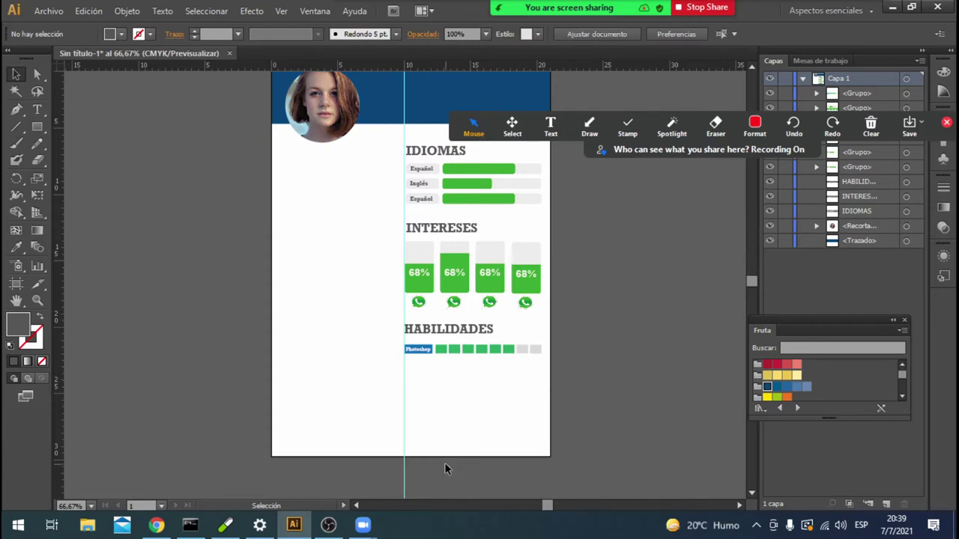
{"action": "left_click", "coordinate": [534, 350]}
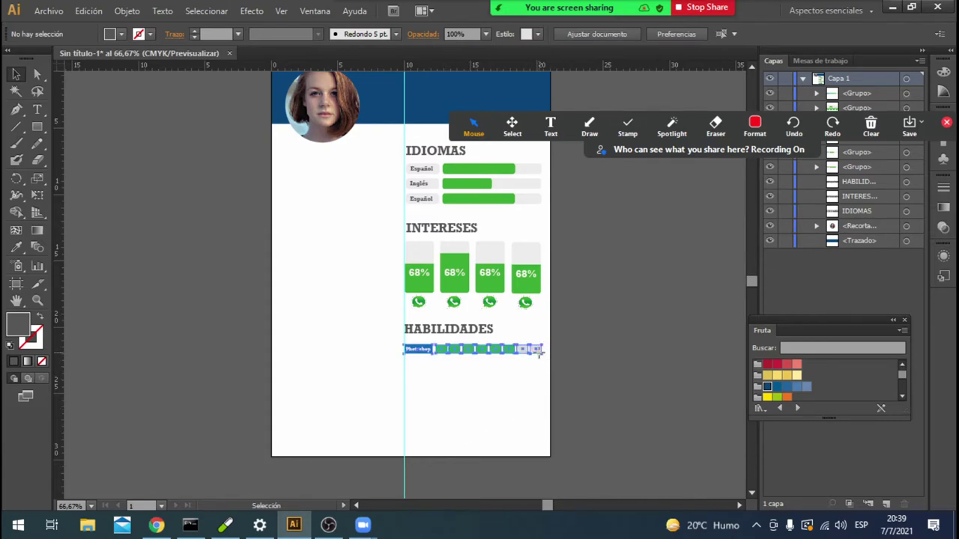
Duplicate the Photoshop skill bar into stacked rows under HABILIDADES and delete the stray copy.
{"action": "mouse_move", "coordinate": [537, 358]}
{"action": "left_mouse_down"}
{"action": "mouse_move", "coordinate": [536, 448]}
{"action": "mouse_move", "coordinate": [694, 282]}
{"action": "left_mouse_up"}
{"action": "key", "text": "Delete"}
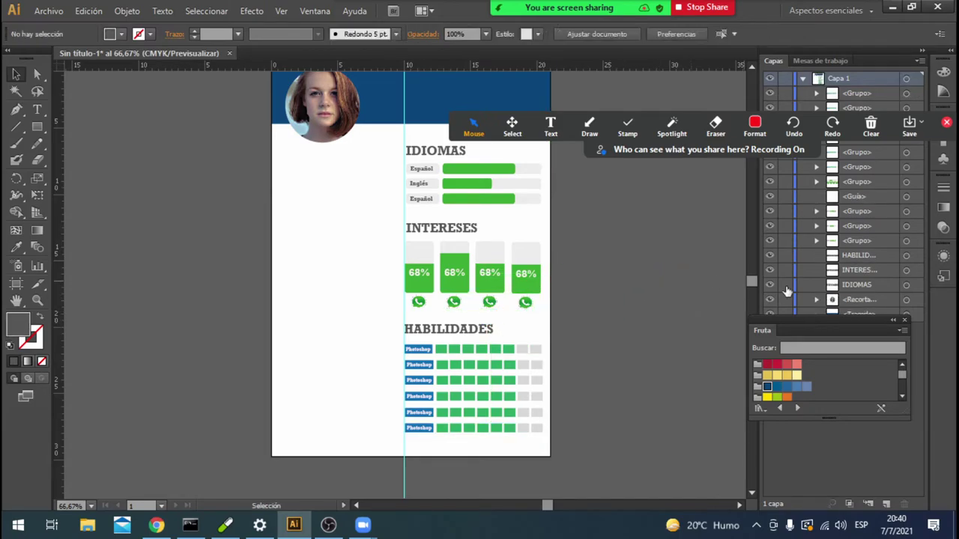
{"action": "left_click", "coordinate": [458, 414]}
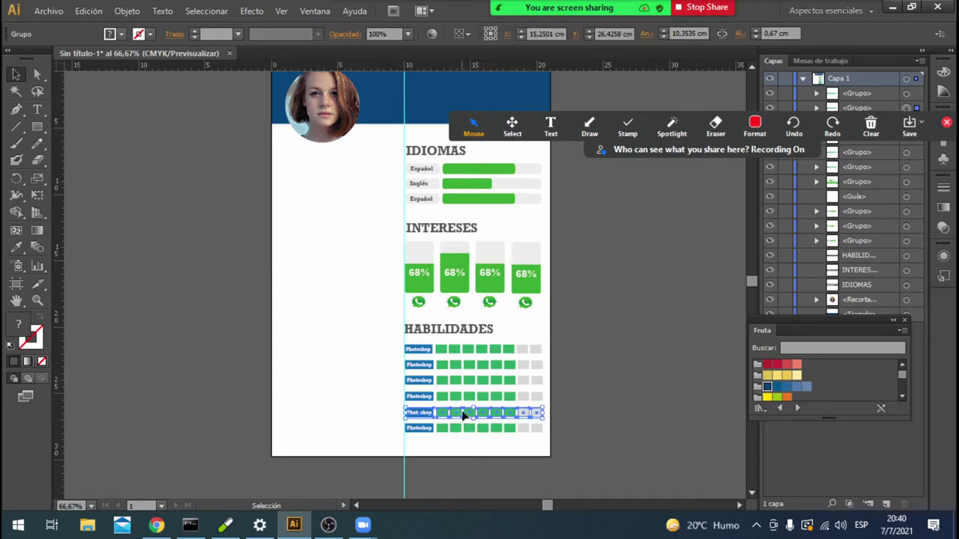
{"action": "left_click", "coordinate": [584, 433]}
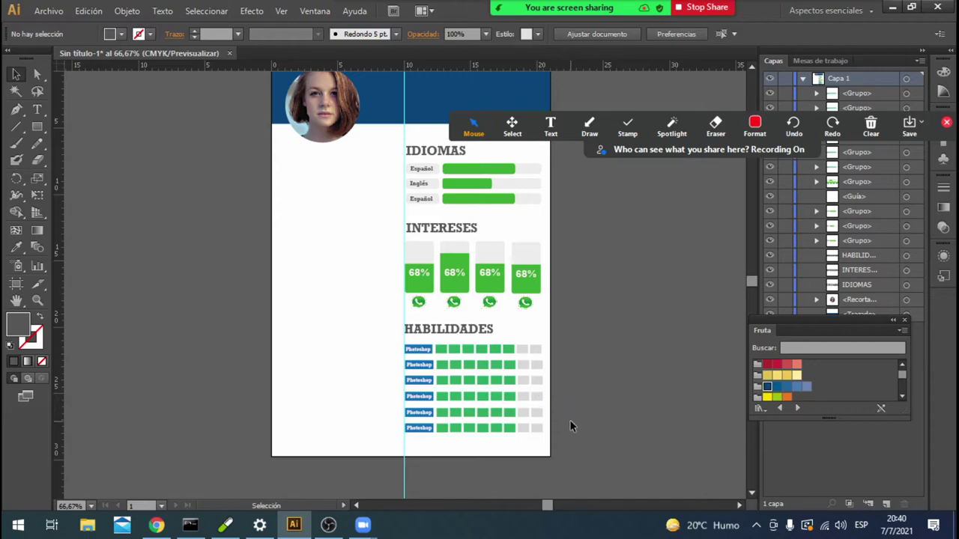
Add a vertical guide along the right edge of the skills column.
{"action": "left_click_drag", "start_coordinate": [59, 186], "coordinate": [541, 226]}
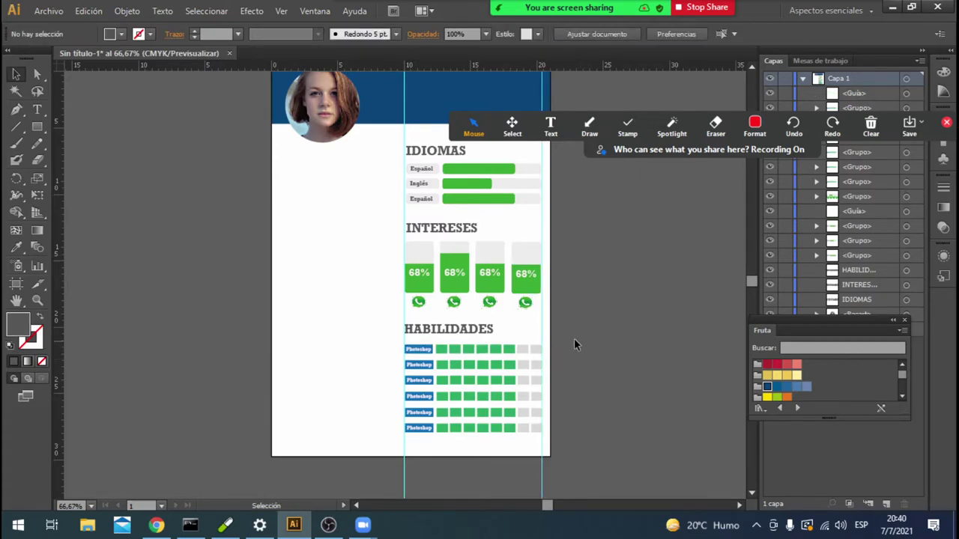
{"action": "left_click", "coordinate": [534, 291]}
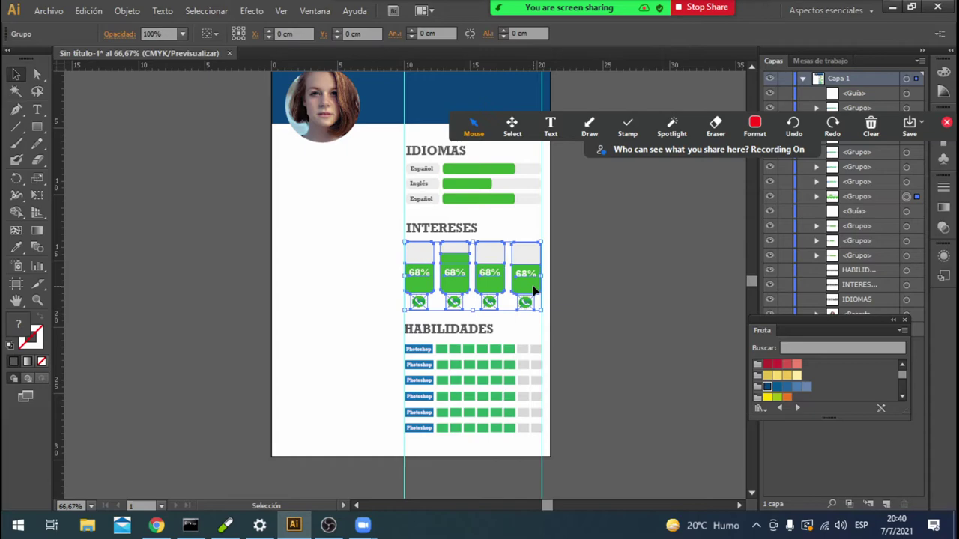
{"action": "left_click", "coordinate": [573, 286]}
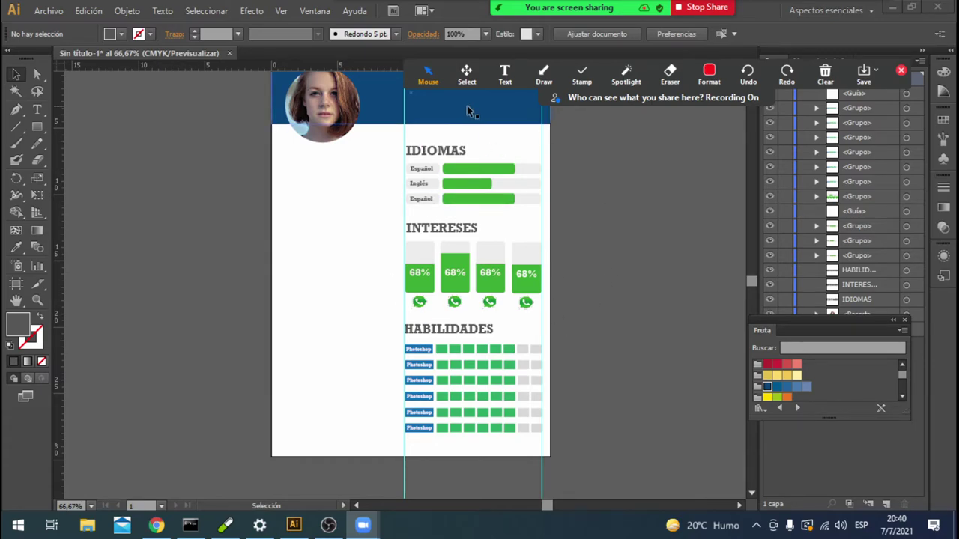
Colour the INTERESES and HABILIDADES headings blue.
{"action": "left_click", "coordinate": [445, 228]}
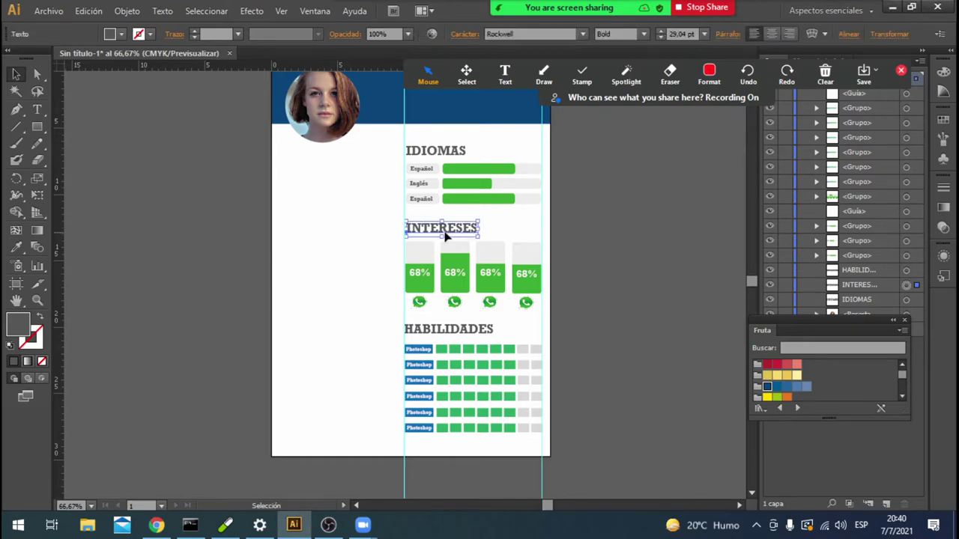
{"action": "left_click", "coordinate": [121, 34]}
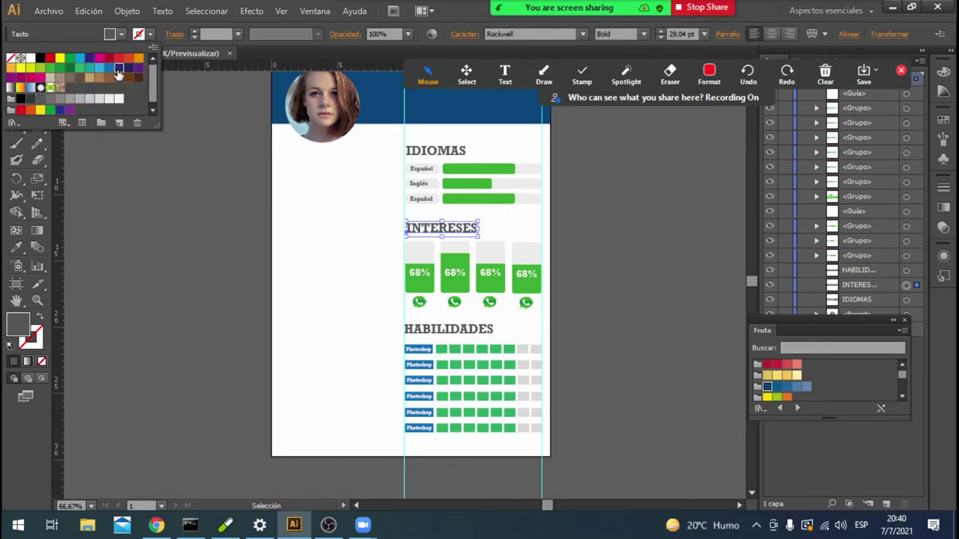
{"action": "left_click", "coordinate": [118, 70]}
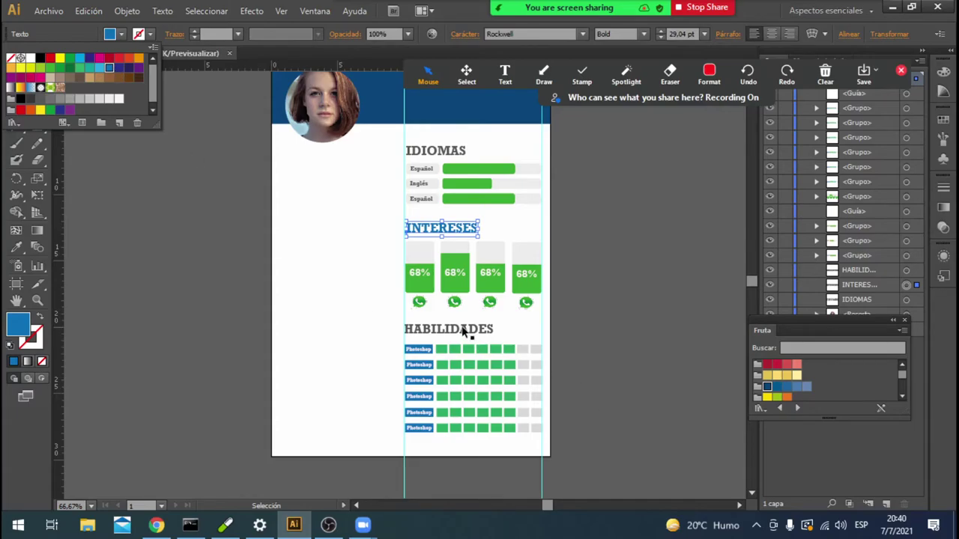
{"action": "left_click", "coordinate": [463, 331]}
{"action": "double_click", "coordinate": [463, 332]}
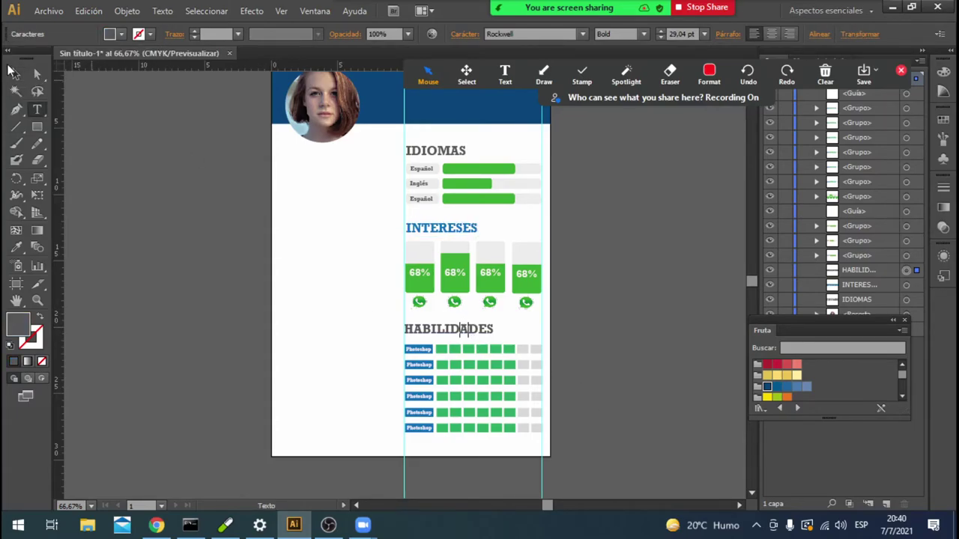
{"action": "left_click", "coordinate": [13, 72]}
{"action": "left_click", "coordinate": [122, 36]}
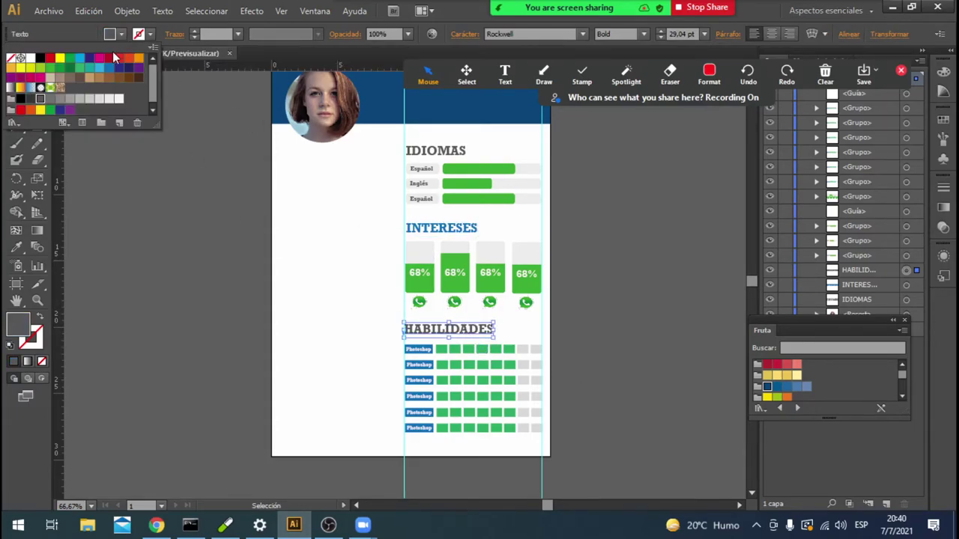
{"action": "left_click", "coordinate": [417, 138]}
Colour the IDIOMAS heading blue and nudge it up slightly.
{"action": "left_click_drag", "start_coordinate": [423, 150], "coordinate": [288, 116]}
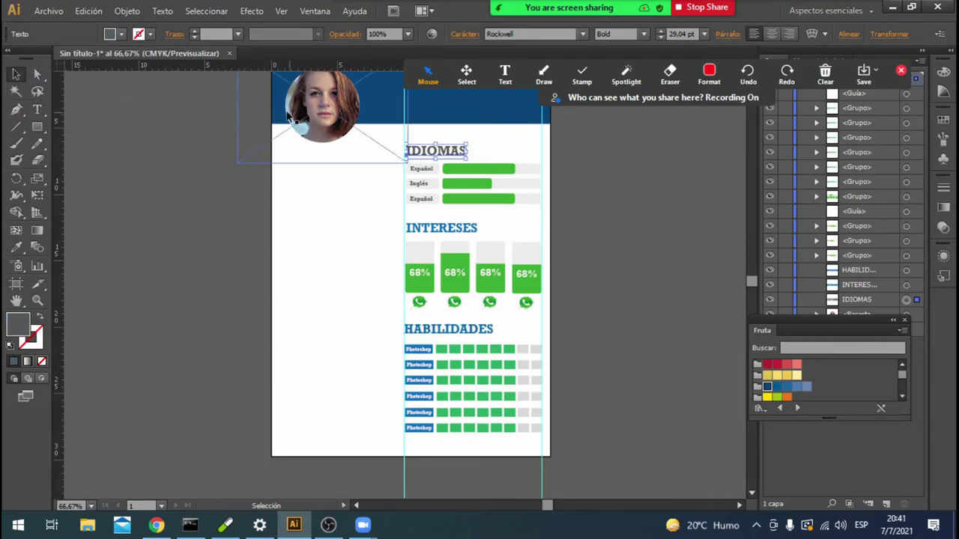
{"action": "left_click", "coordinate": [120, 34]}
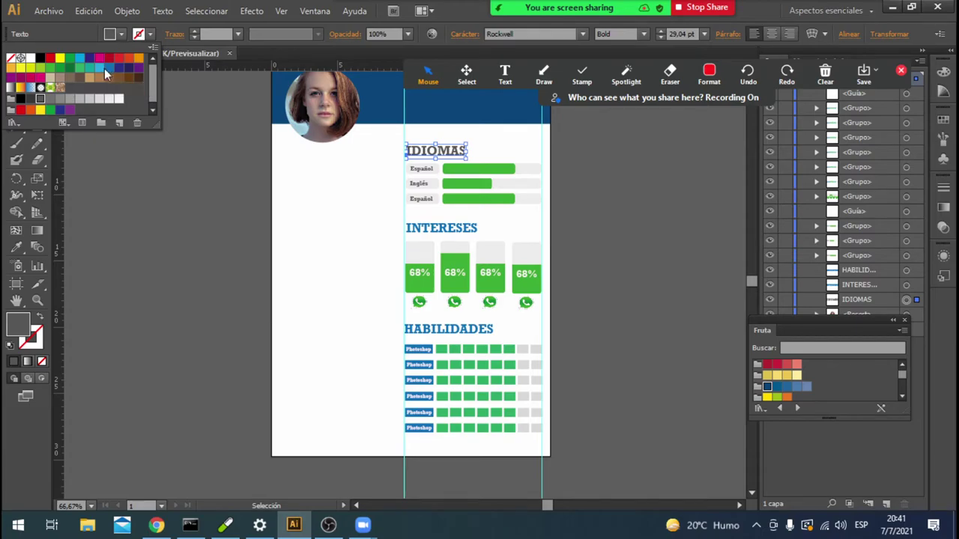
{"action": "left_click", "coordinate": [113, 72]}
{"action": "left_click", "coordinate": [499, 139]}
{"action": "left_click", "coordinate": [448, 149]}
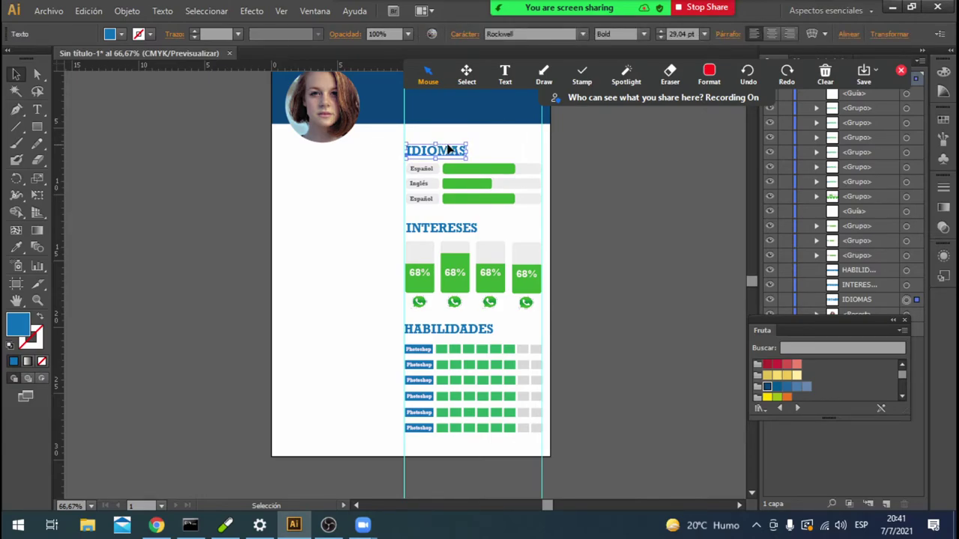
{"action": "key", "text": "Up"}
{"action": "key", "text": "Up"}
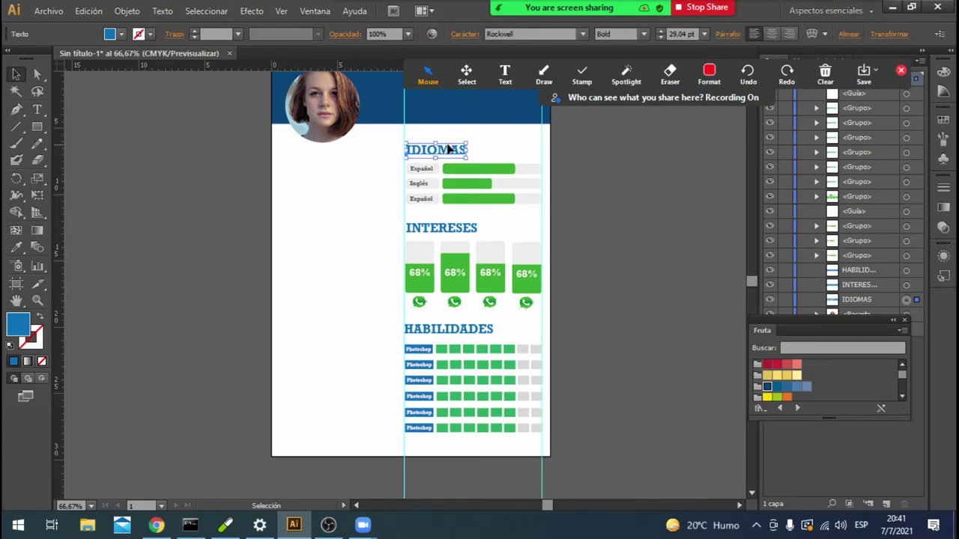
{"action": "left_click", "coordinate": [617, 228]}
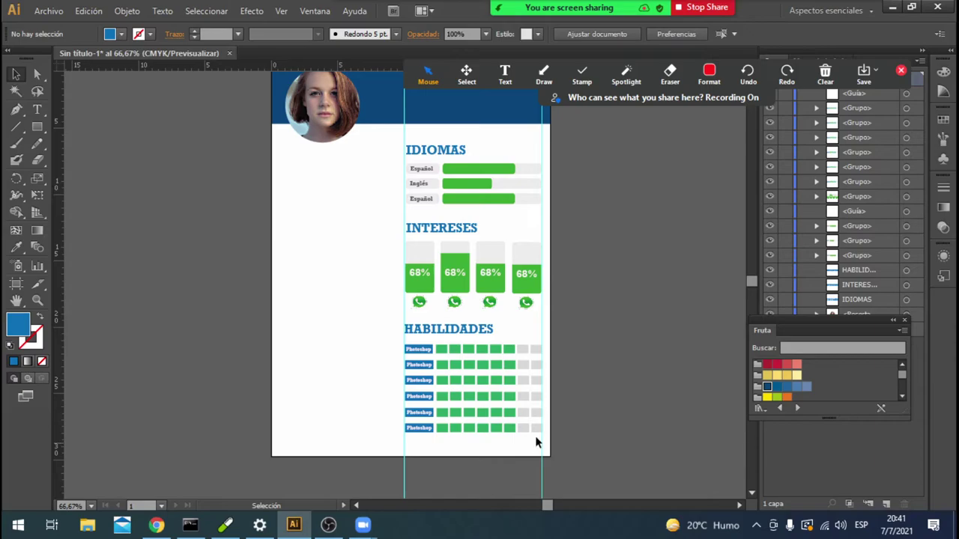
Add a horizontal guide along the top of the IDIOMAS heading.
{"action": "mouse_move", "coordinate": [536, 443]}
{"action": "left_mouse_down"}
{"action": "mouse_move", "coordinate": [437, 138]}
{"action": "mouse_move", "coordinate": [409, 135]}
{"action": "left_mouse_up"}
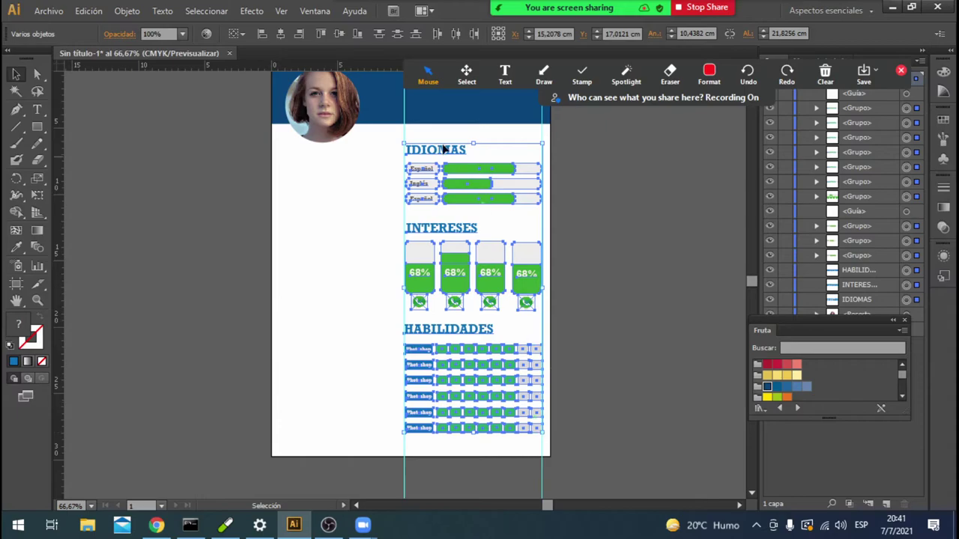
{"action": "mouse_move", "coordinate": [367, 64]}
{"action": "left_mouse_down"}
{"action": "mouse_move", "coordinate": [367, 123]}
{"action": "mouse_move", "coordinate": [377, 135]}
{"action": "left_mouse_up"}
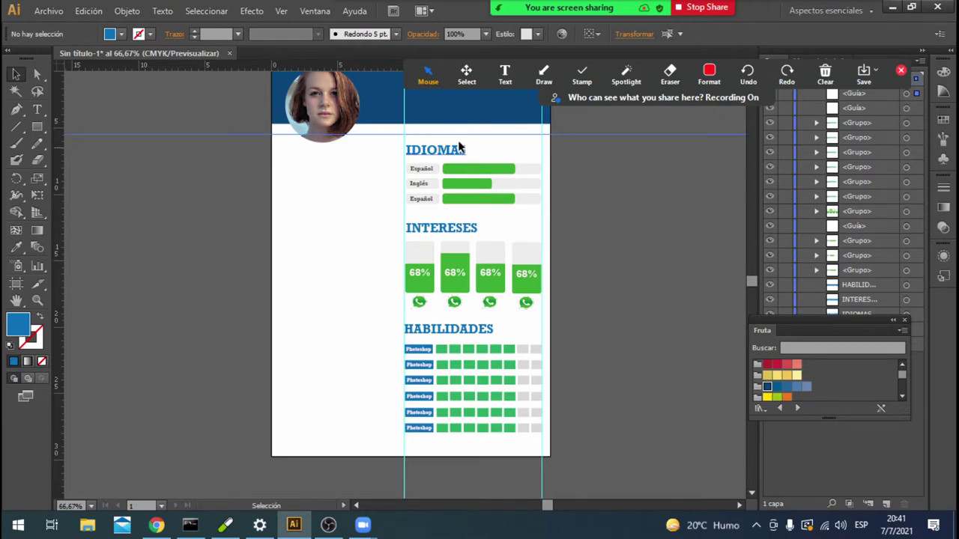
{"action": "left_click", "coordinate": [523, 455]}
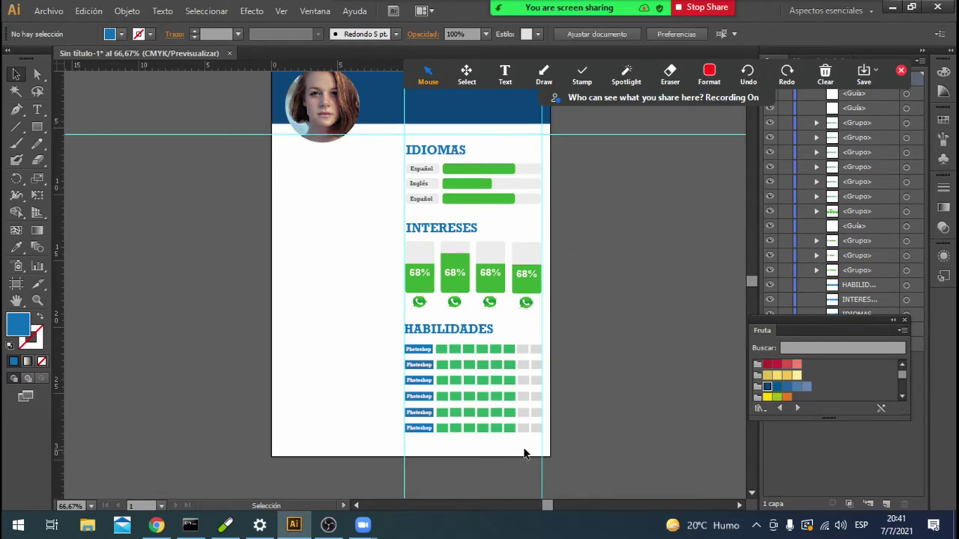
Nudge the IDIOMAS, INTERESES and HABILIDADES section titles slightly upward.
{"action": "mouse_move", "coordinate": [535, 441]}
{"action": "left_mouse_down"}
{"action": "mouse_move", "coordinate": [526, 349]}
{"action": "mouse_move", "coordinate": [411, 148]}
{"action": "left_mouse_up"}
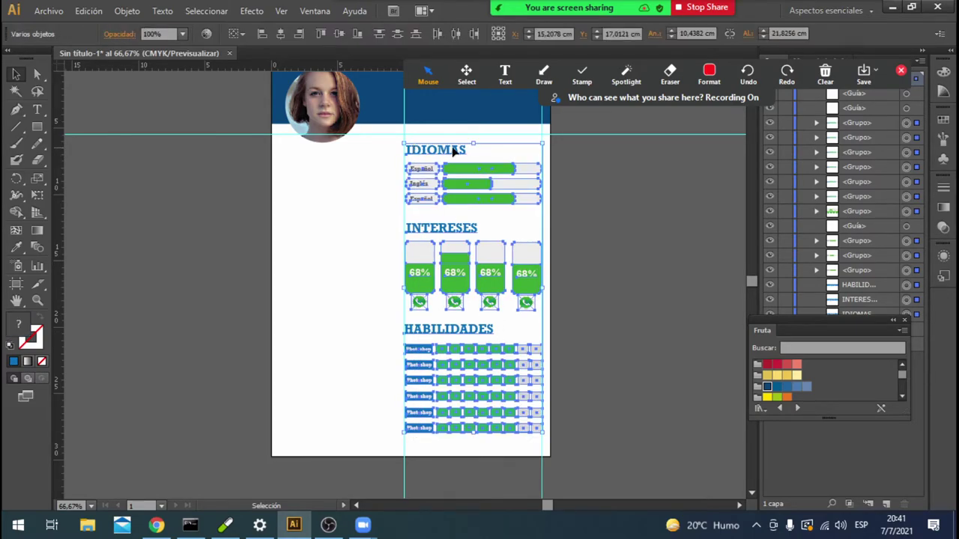
{"action": "left_click", "coordinate": [507, 159]}
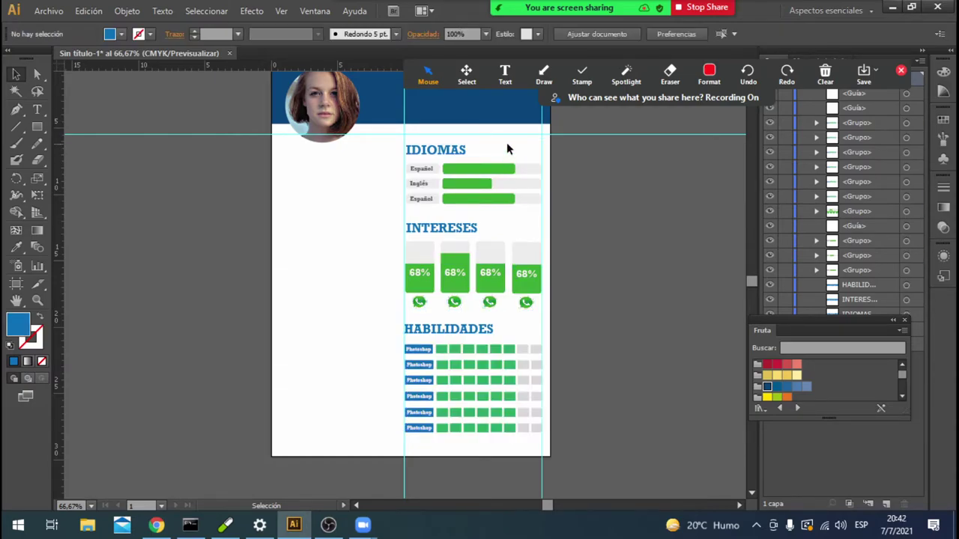
{"action": "left_click", "coordinate": [506, 147]}
{"action": "key", "text": "Down"}
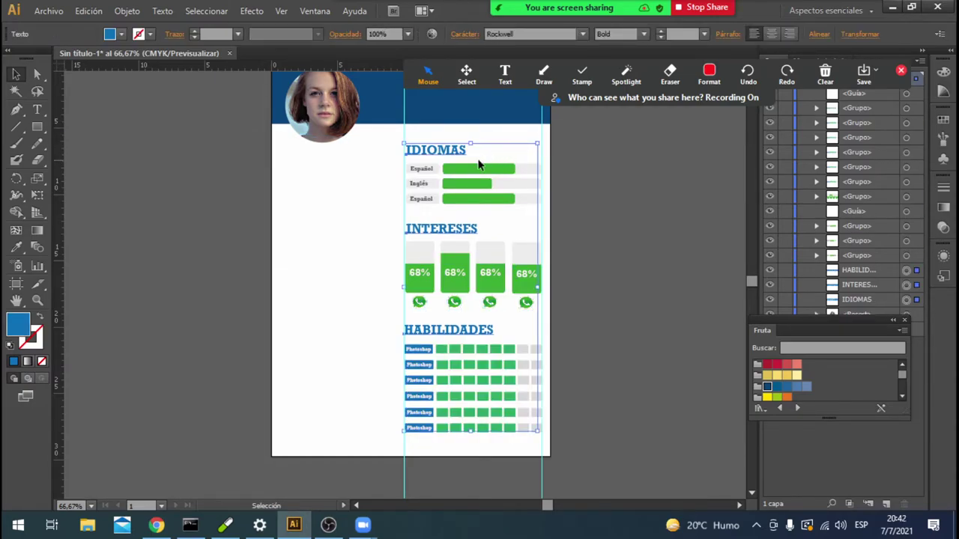
{"action": "key", "text": "Down"}
{"action": "key", "text": "Down"}
{"action": "key", "text": "Down"}
{"action": "key", "text": "Down"}
{"action": "key", "text": "Down"}
{"action": "key", "text": "Down"}
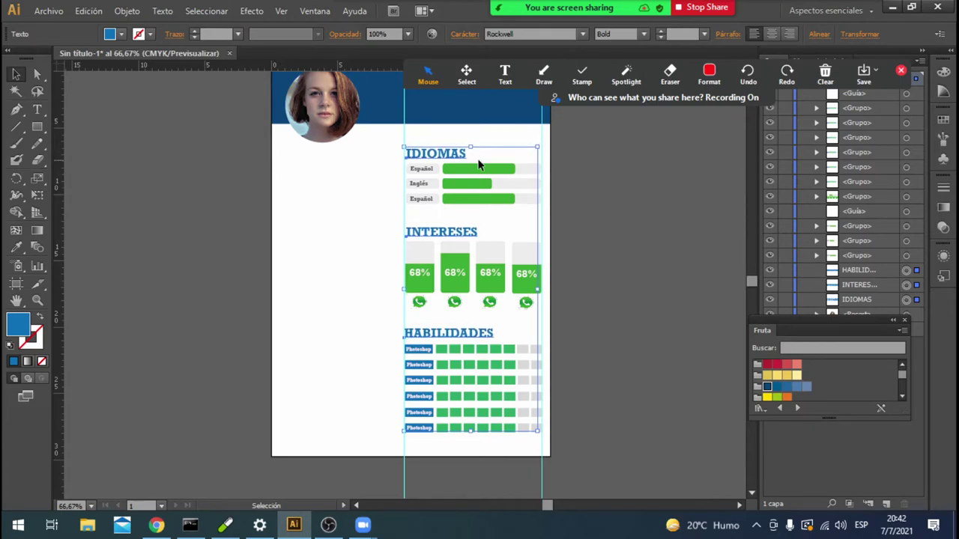
{"action": "key", "text": "Up"}
{"action": "key", "text": "Up"}
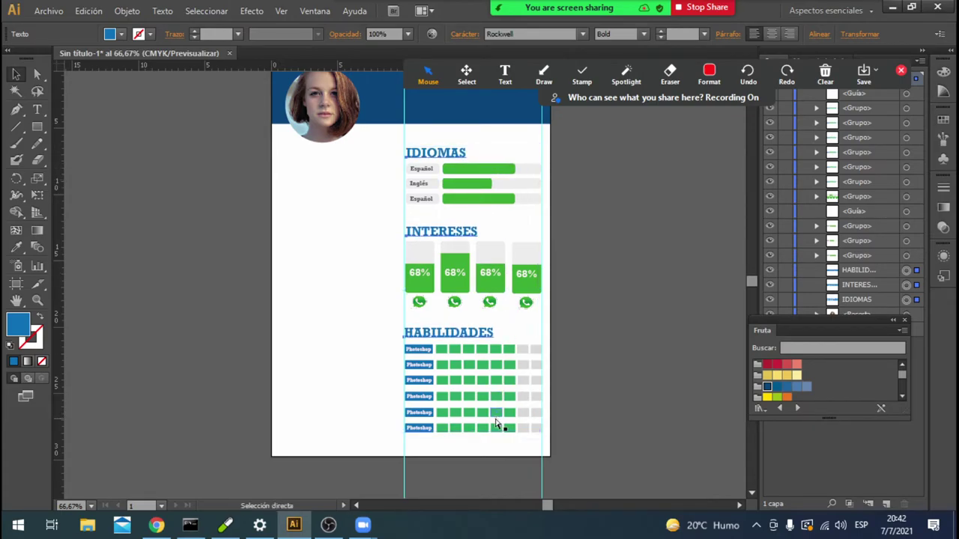
{"action": "key", "text": "ctrl+shift+a"}
{"action": "key", "text": "Up"}
{"action": "key", "text": "Up"}
{"action": "key", "text": "Up"}
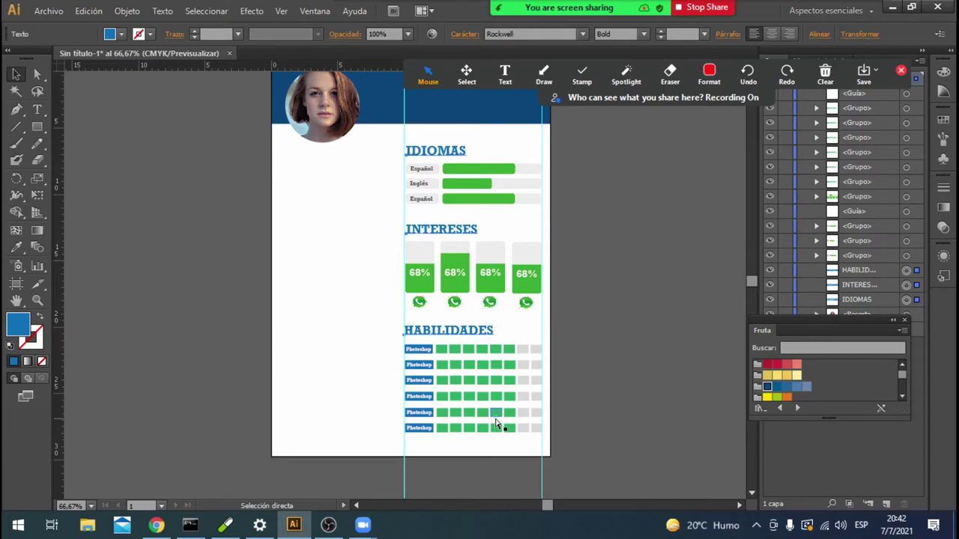
{"action": "key", "text": "Up"}
{"action": "key", "text": "v"}
{"action": "left_click", "coordinate": [497, 424]}
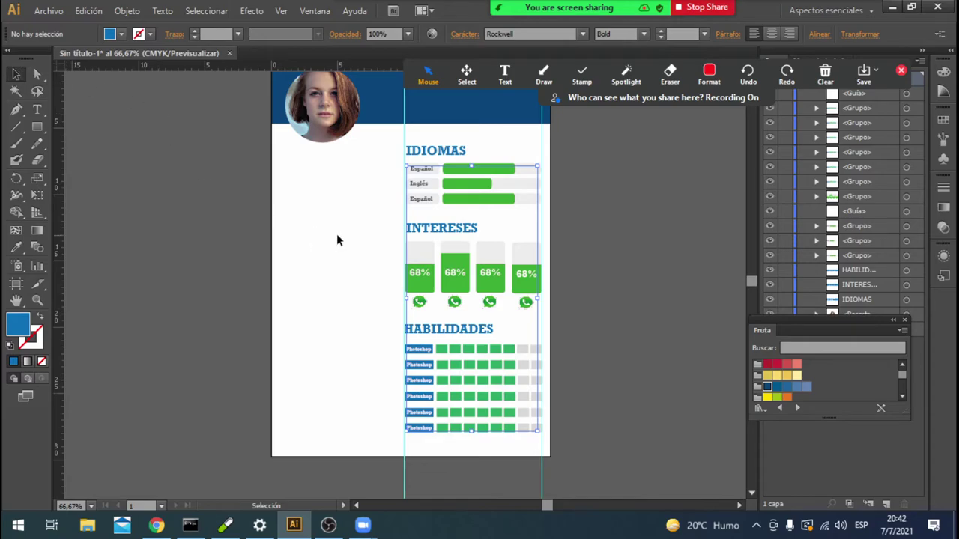
Move the Fruta swatches panel down and left, off the résumé layout.
{"action": "mouse_move", "coordinate": [850, 324]}
{"action": "left_mouse_down"}
{"action": "mouse_move", "coordinate": [815, 361]}
{"action": "mouse_move", "coordinate": [747, 373]}
{"action": "left_mouse_up"}
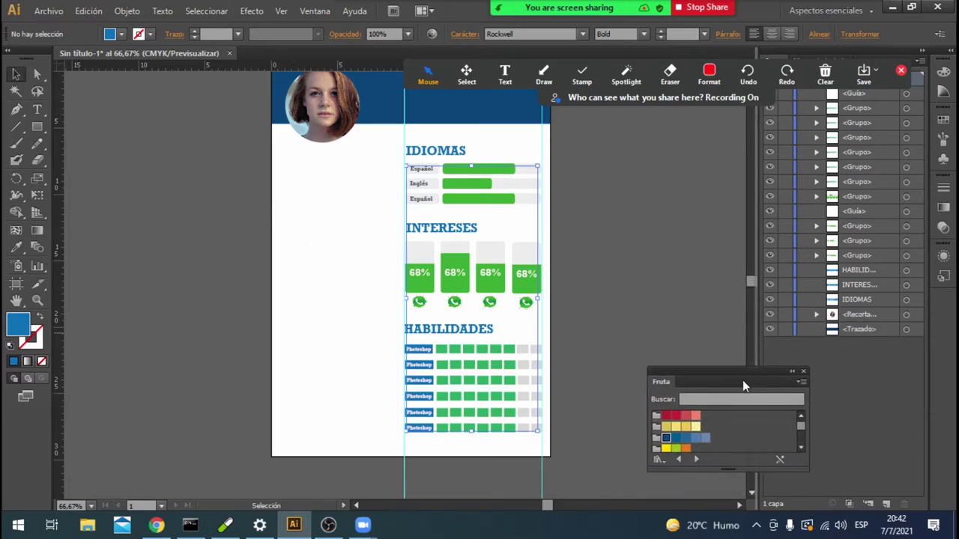
{"action": "left_click", "coordinate": [477, 285]}
{"action": "left_click", "coordinate": [625, 277]}
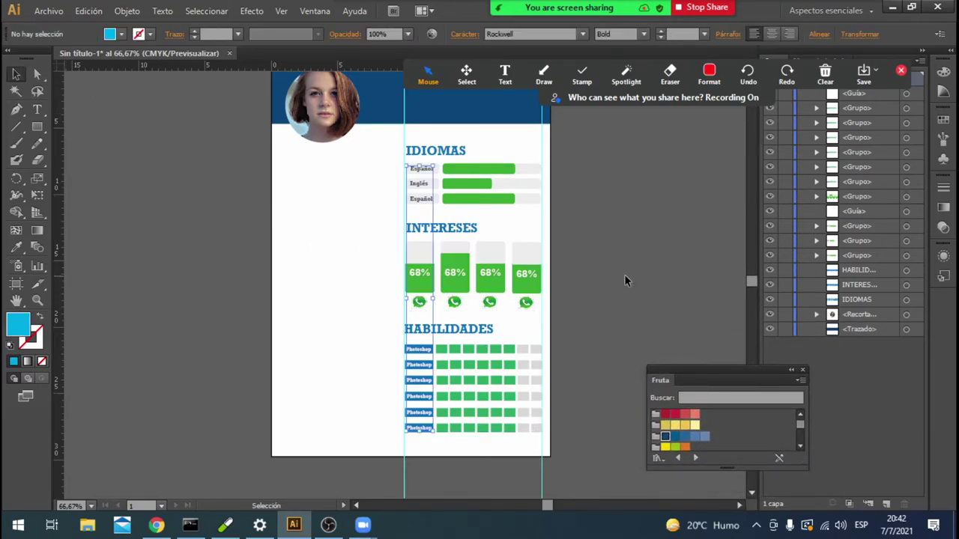
{"action": "left_click", "coordinate": [428, 330]}
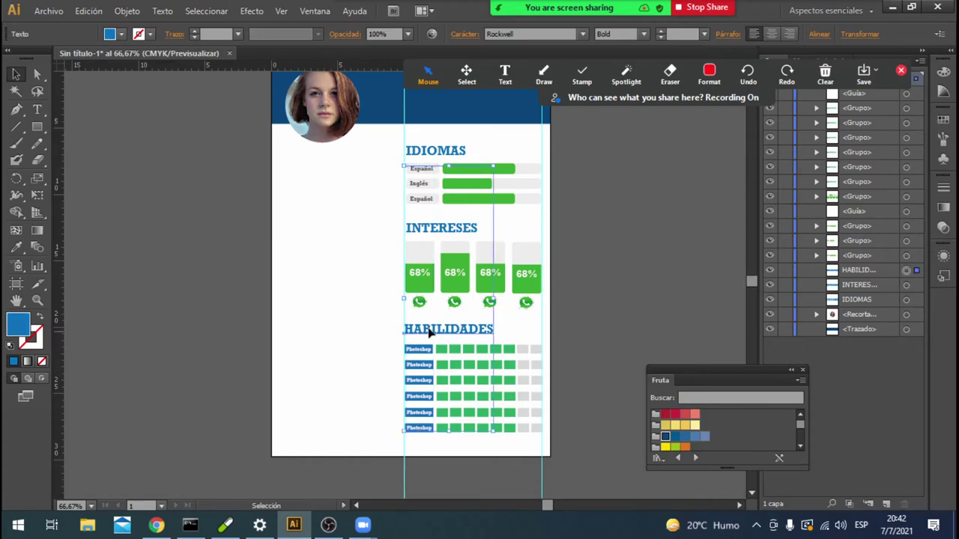
{"action": "left_click", "coordinate": [578, 312]}
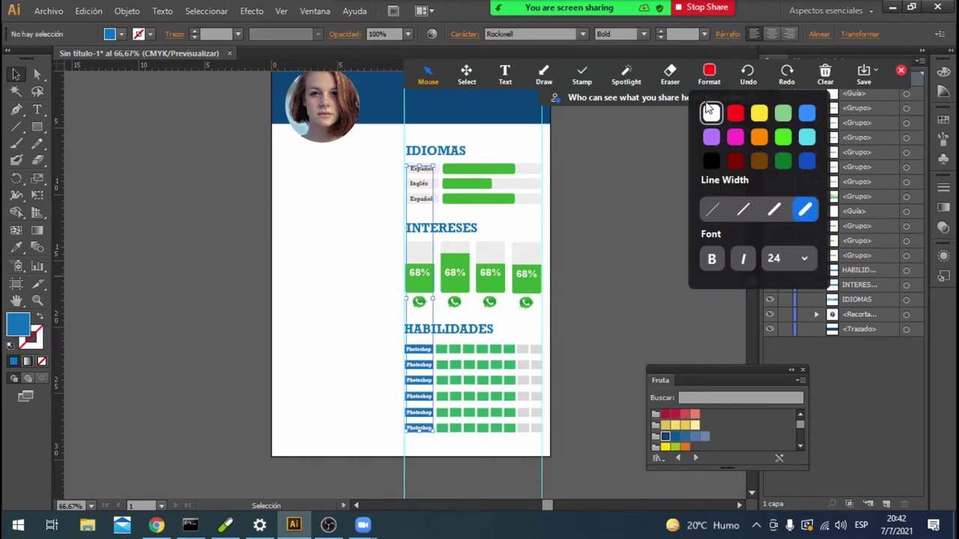
Minimise and restore Illustrator, check artboard selections, and select the IDIOMAS title.
{"action": "left_click", "coordinate": [294, 524]}
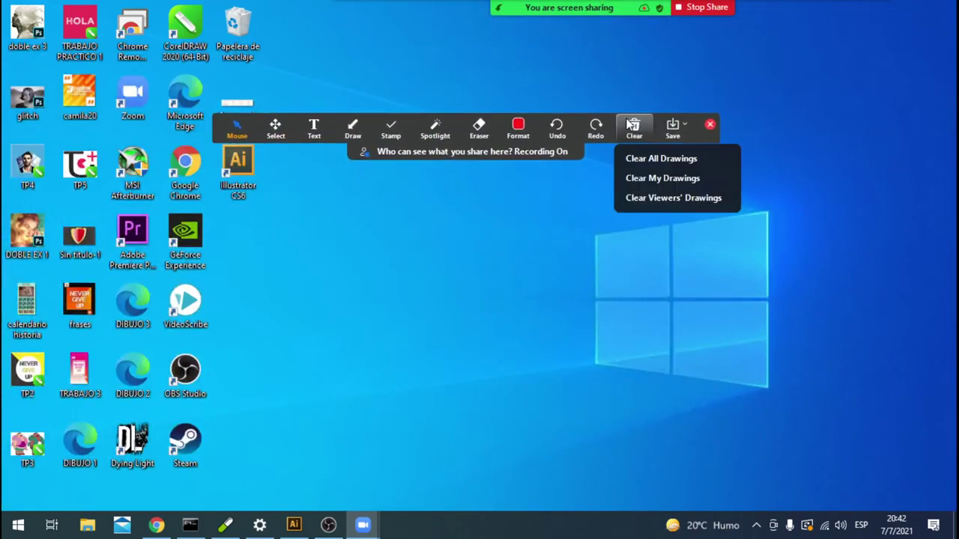
{"action": "left_click", "coordinate": [307, 523]}
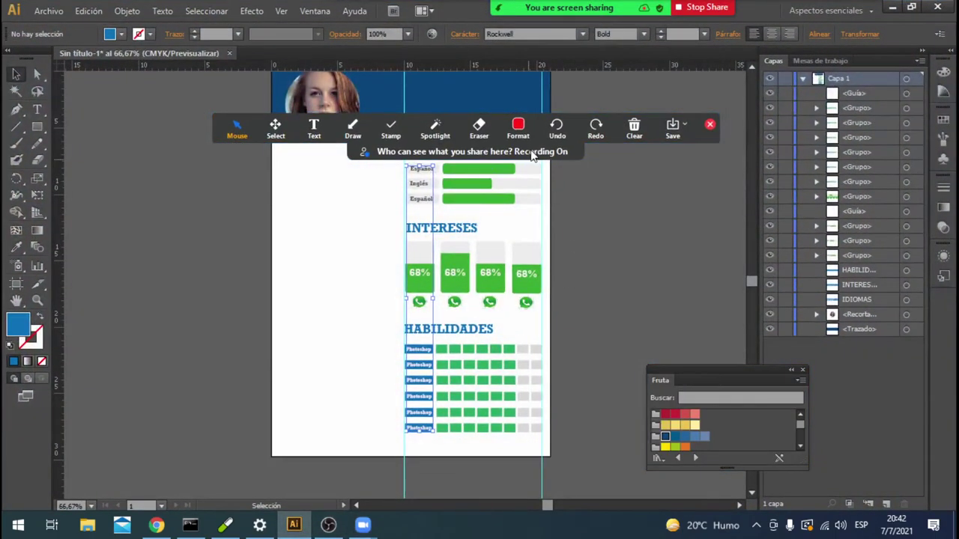
{"action": "left_click_drag", "start_coordinate": [531, 150], "coordinate": [636, 142]}
{"action": "left_click", "coordinate": [905, 78]}
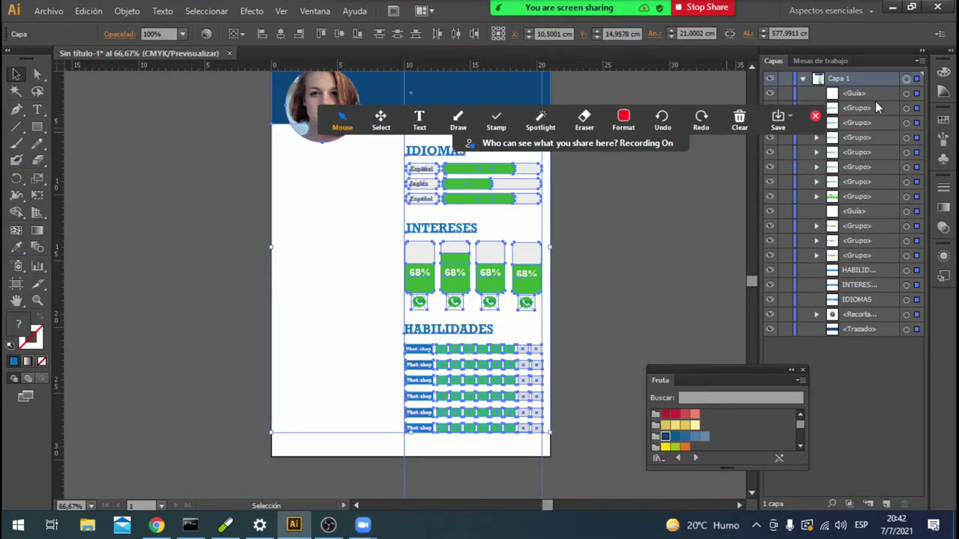
{"action": "left_click", "coordinate": [670, 231]}
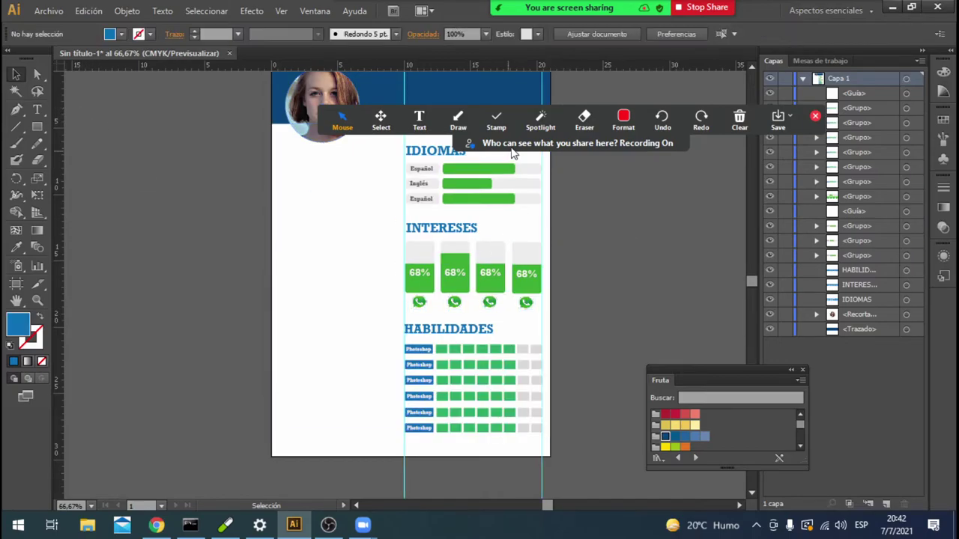
{"action": "mouse_move", "coordinate": [513, 153]}
{"action": "left_mouse_down"}
{"action": "mouse_move", "coordinate": [586, 126]}
{"action": "mouse_move", "coordinate": [560, 65]}
{"action": "left_mouse_up"}
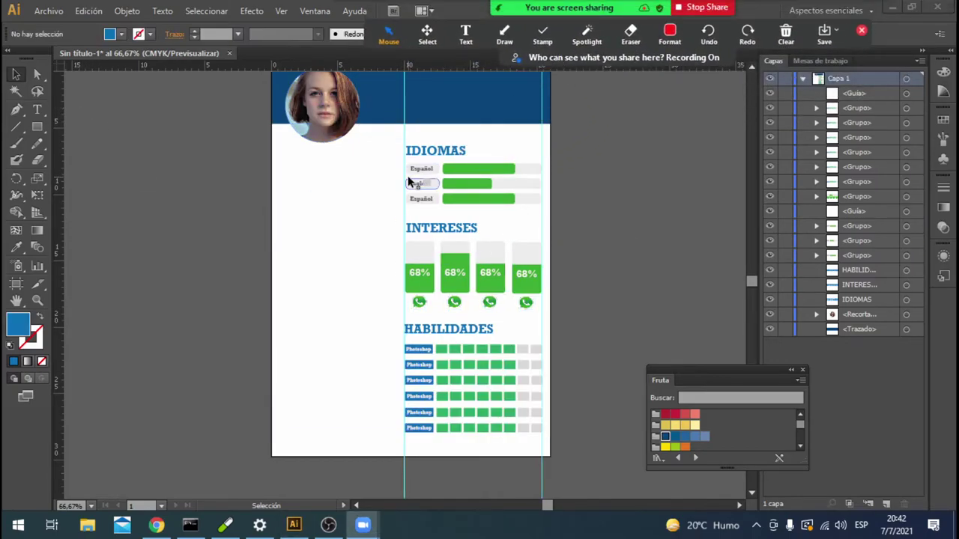
{"action": "left_click", "coordinate": [439, 154]}
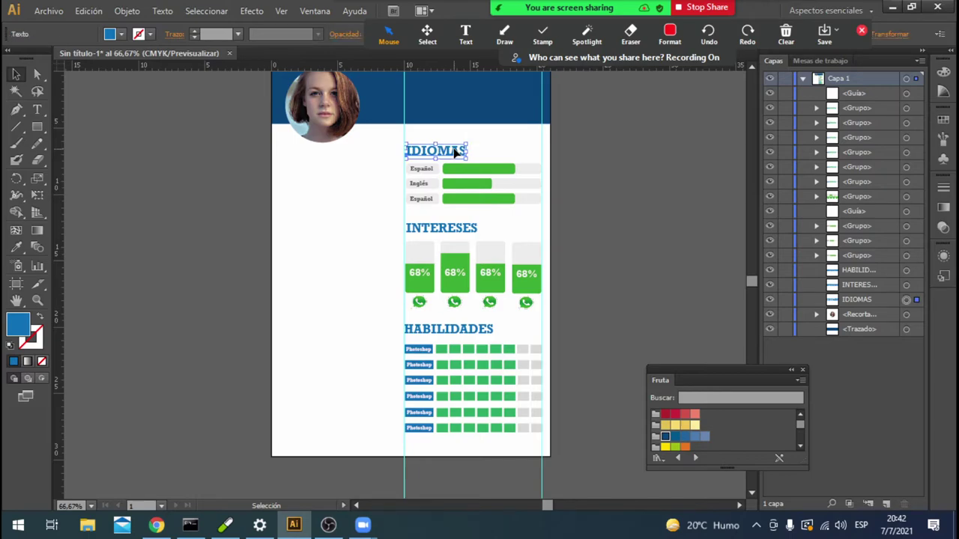
Alt-drag three copies of the IDIOMAS title down the left column.
{"action": "mouse_move", "coordinate": [438, 153]}
{"action": "left_mouse_down"}
{"action": "mouse_move", "coordinate": [335, 166]}
{"action": "mouse_move", "coordinate": [313, 278]}
{"action": "left_mouse_up"}
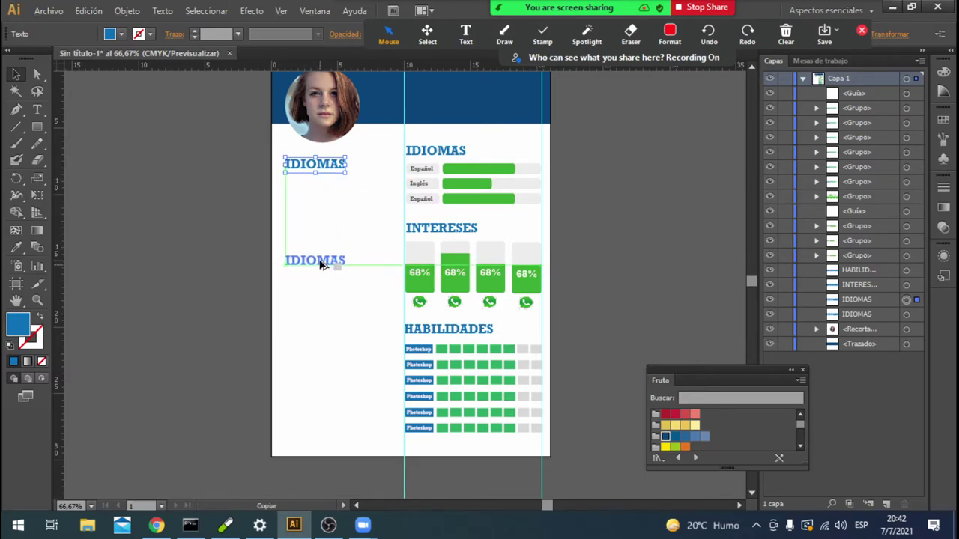
{"action": "mouse_move", "coordinate": [313, 279]}
{"action": "left_mouse_down"}
{"action": "mouse_move", "coordinate": [321, 260]}
{"action": "mouse_move", "coordinate": [322, 337]}
{"action": "left_mouse_up"}
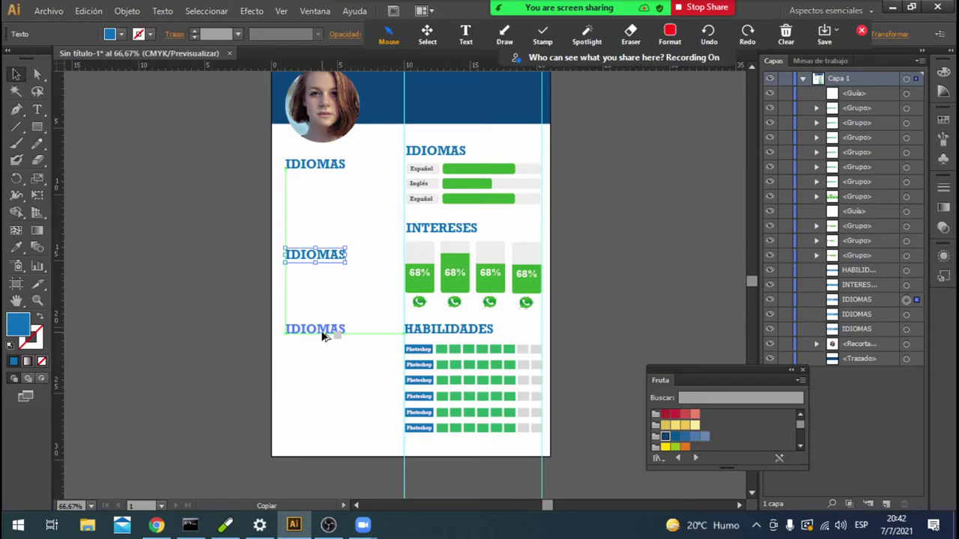
{"action": "left_click_drag", "start_coordinate": [323, 337], "coordinate": [322, 344]}
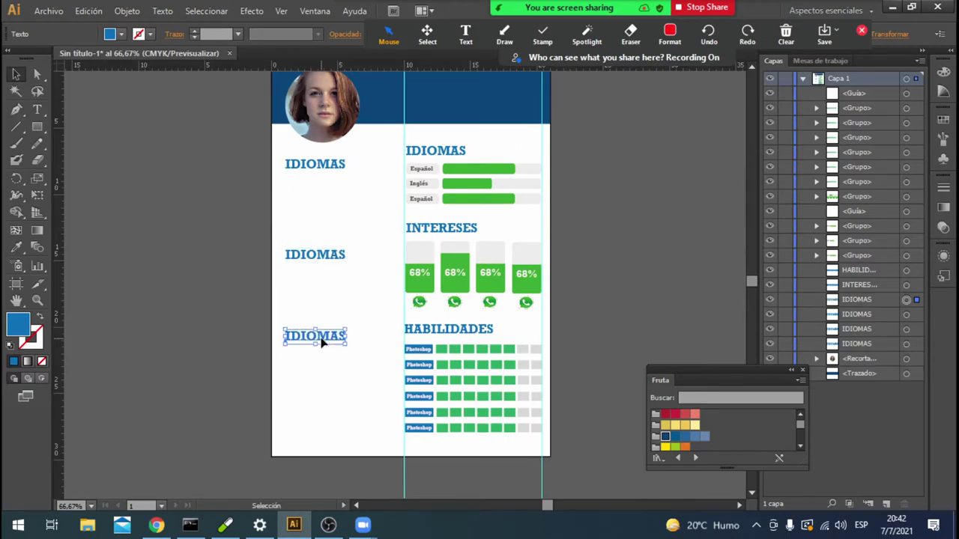
Retype the top left-column heading as EDUCACIÓN.
{"action": "key", "text": "t"}
{"action": "double_click", "coordinate": [320, 163]}
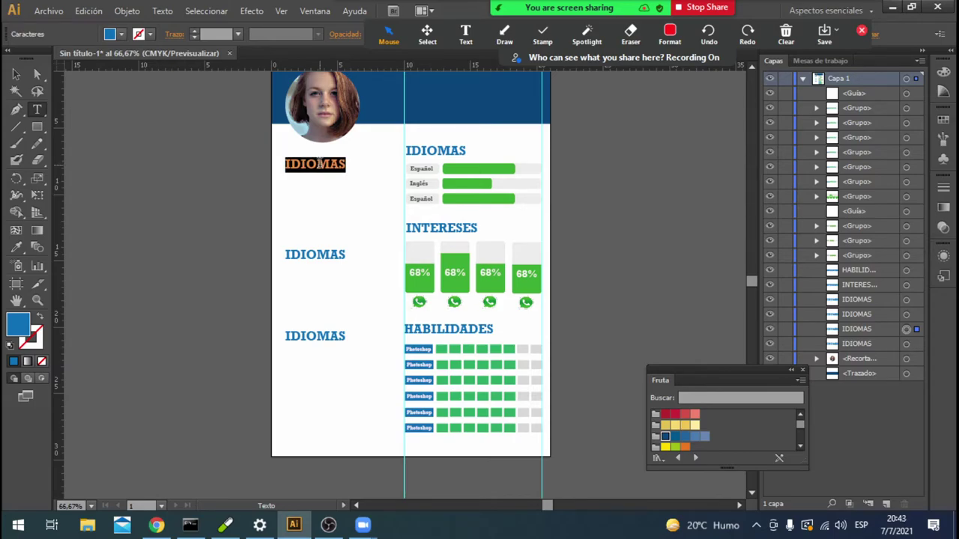
{"action": "type", "text": "C"}
{"action": "key", "text": "BackSpace"}
{"action": "type", "text": "RE"}
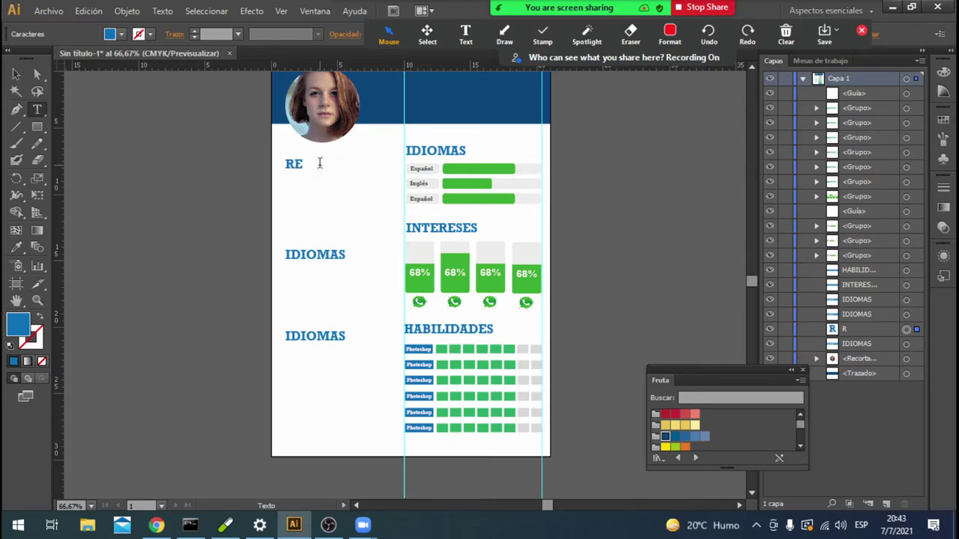
{"action": "type", "text": "DES S"}
{"action": "type", "text": "OCIAL"}
{"action": "type", "text": "ES"}
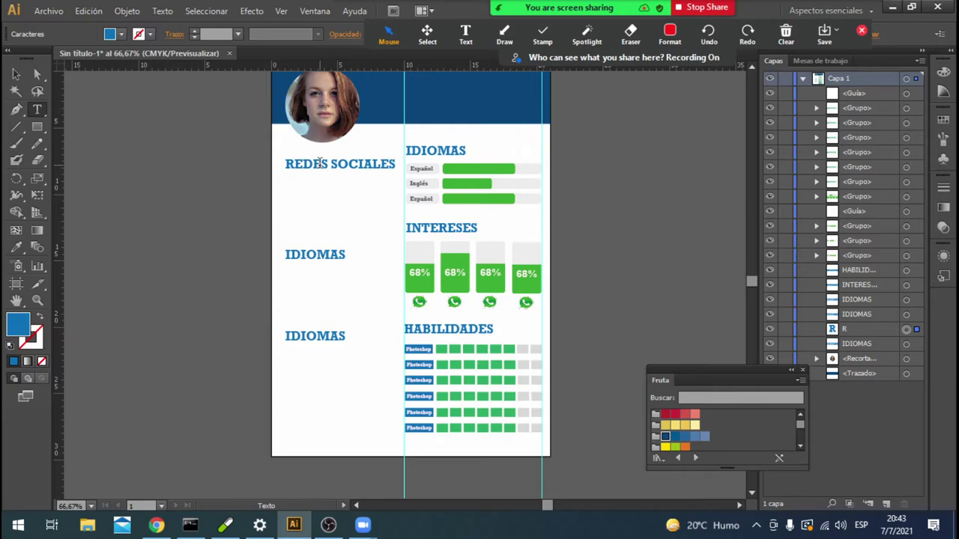
{"action": "double_click", "coordinate": [332, 253]}
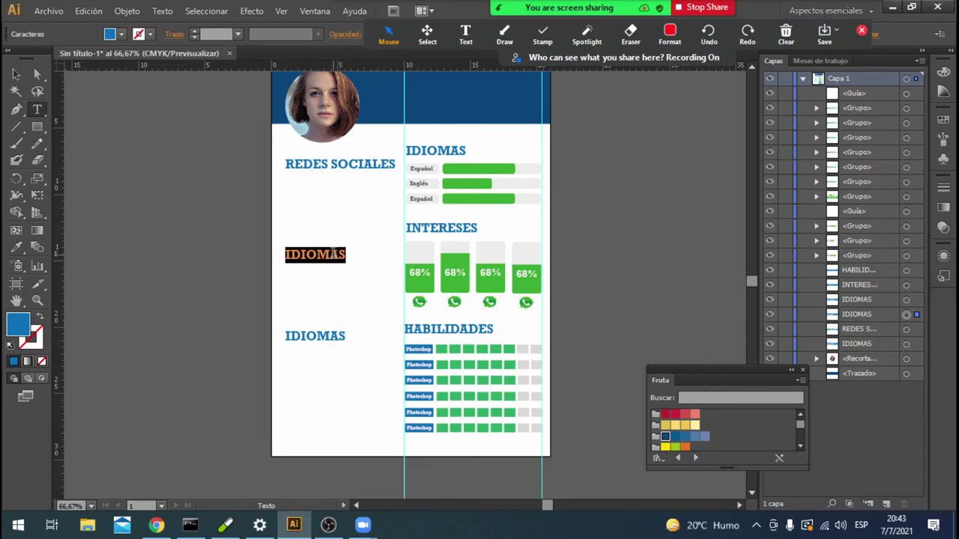
{"action": "double_click", "coordinate": [336, 164]}
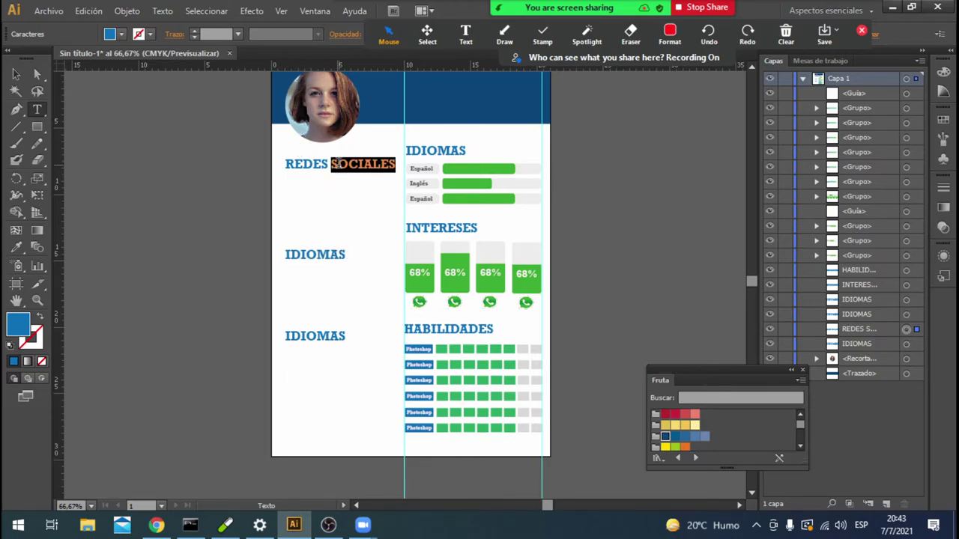
{"action": "triple_click", "coordinate": [338, 162]}
{"action": "type", "text": "E"}
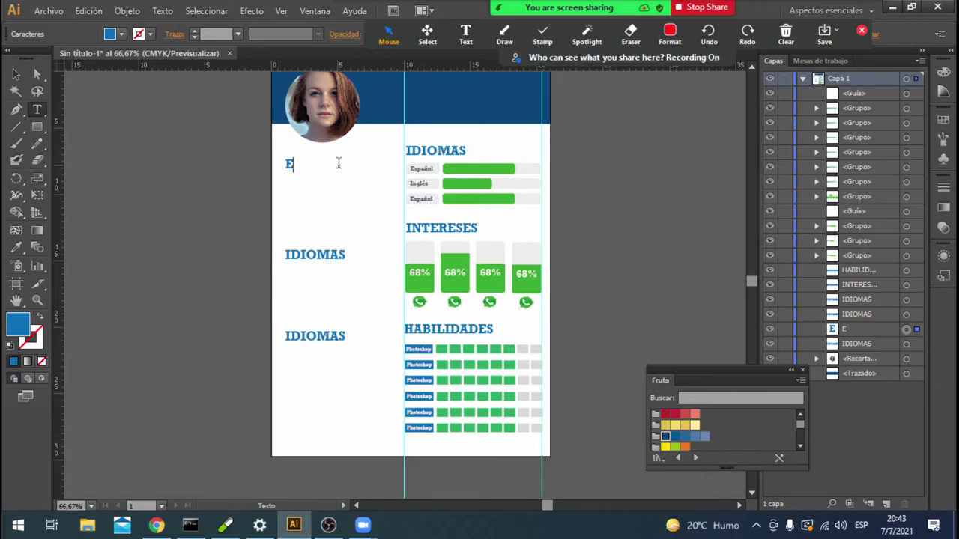
{"action": "type", "text": "DUCACI"}
{"action": "type", "text": "Ó"}
{"action": "type", "text": "N"}
{"action": "key", "text": "ctrl"}
{"action": "left_click", "coordinate": [330, 255]}
Retype the other two left-column headings as EXPERIENCIA and VOLUNTARIADO.
{"action": "double_click", "coordinate": [330, 255]}
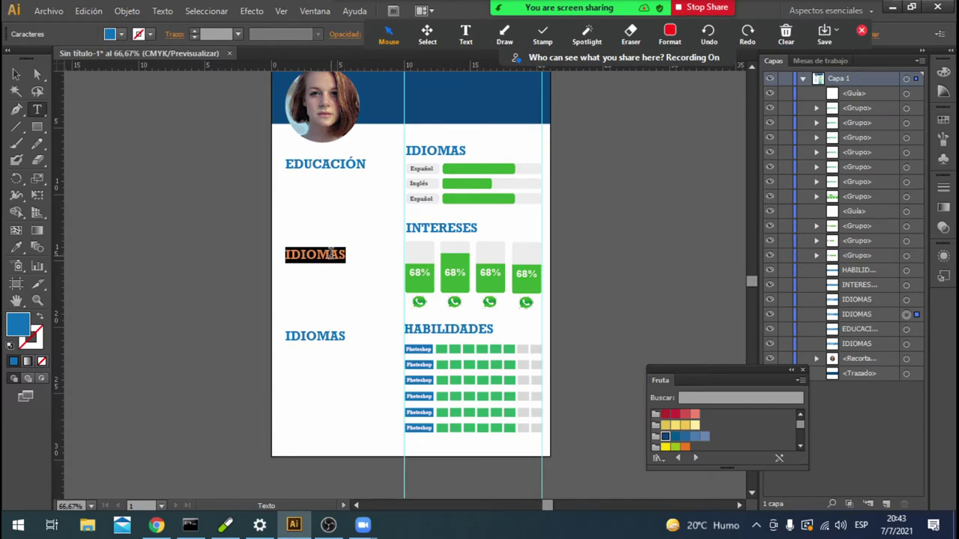
{"action": "type", "text": "EXPERE"}
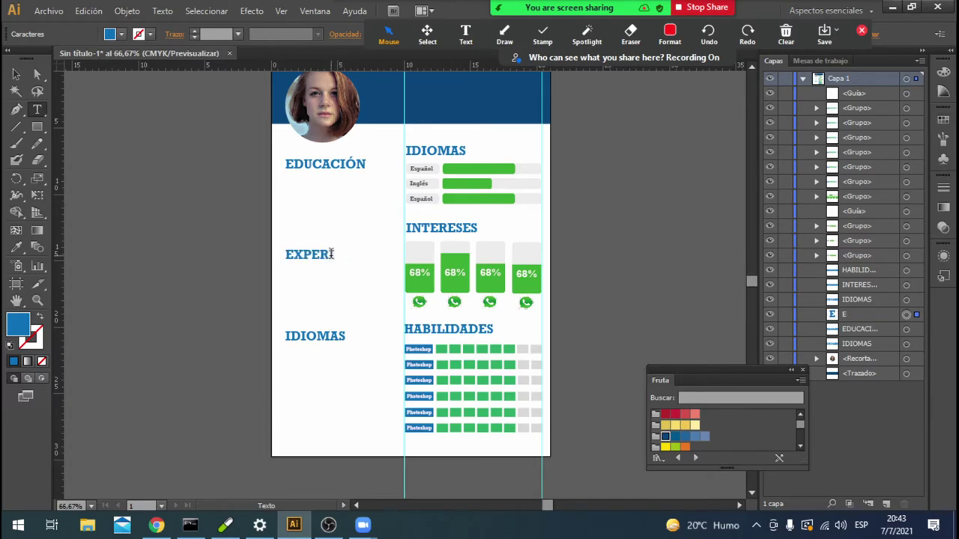
{"action": "type", "text": "NCIA"}
{"action": "left_click", "coordinate": [327, 339]}
{"action": "double_click", "coordinate": [320, 338]}
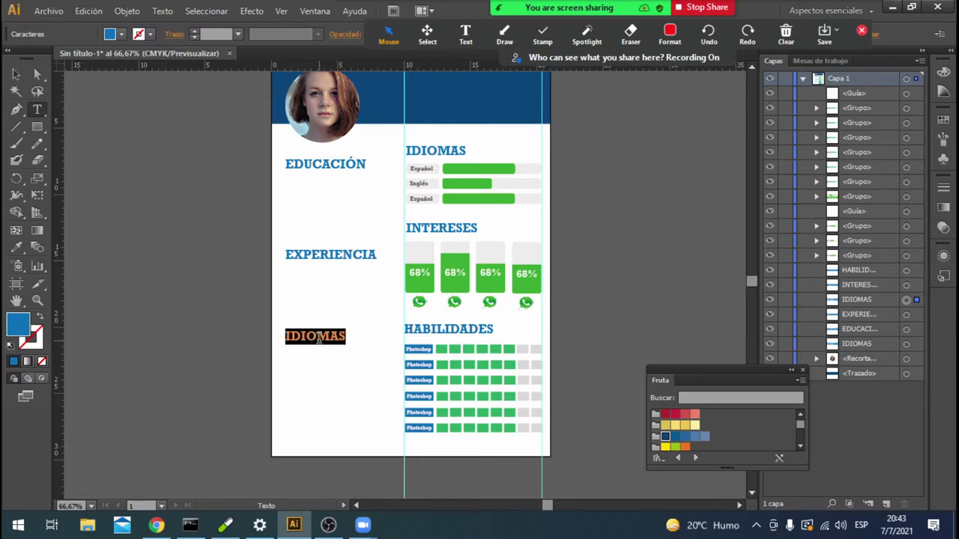
{"action": "type", "text": "VA"}
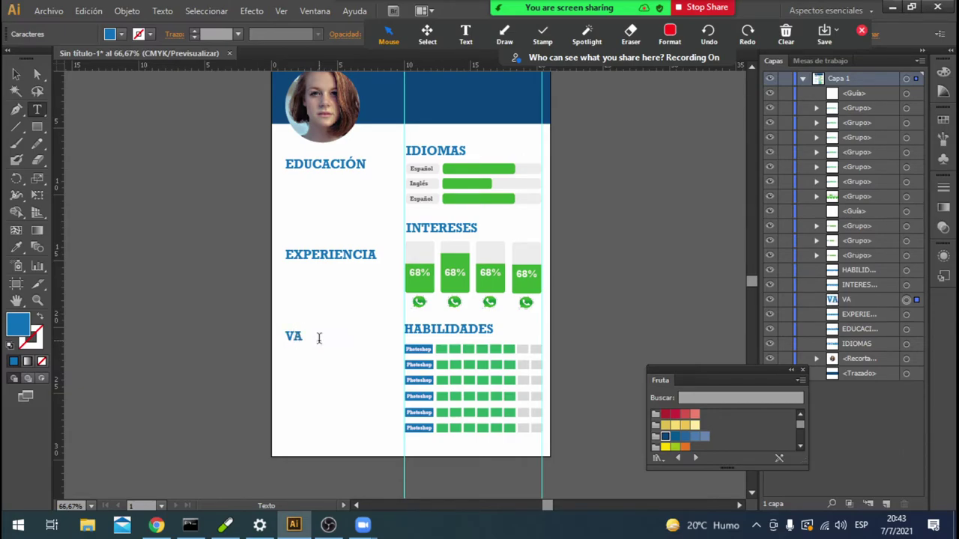
{"action": "key", "text": "BackSpace"}
{"action": "type", "text": "OLUNTA"}
{"action": "type", "text": "RIAD"}
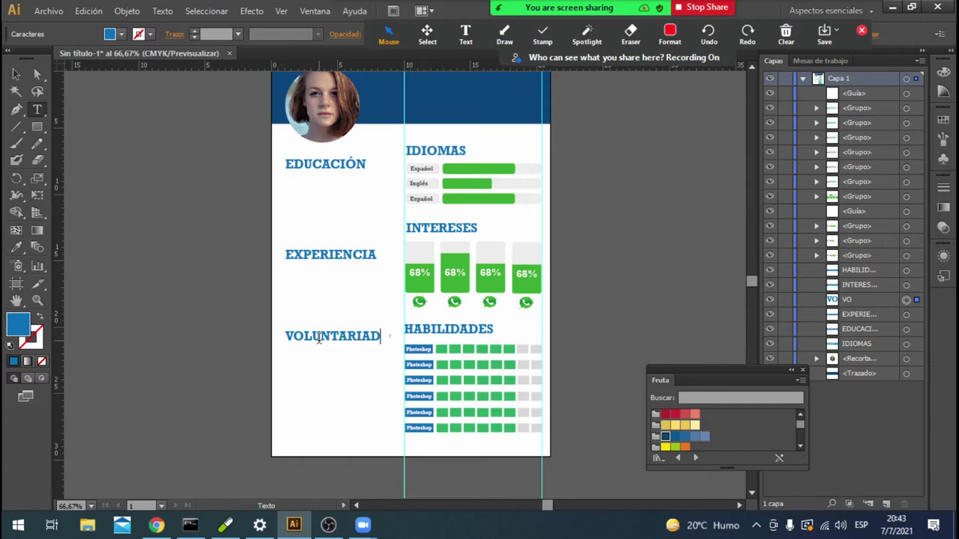
{"action": "type", "text": "O"}
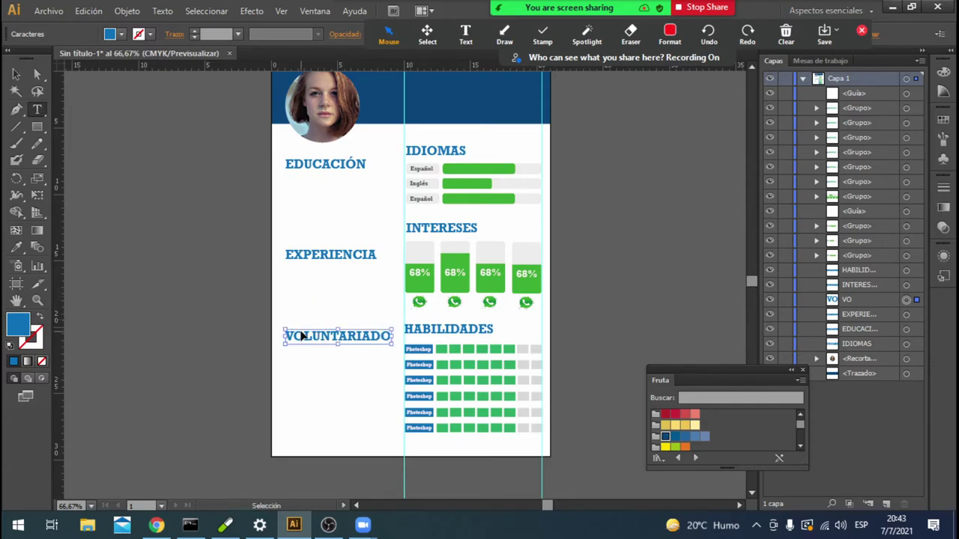
{"action": "left_click", "coordinate": [16, 73]}
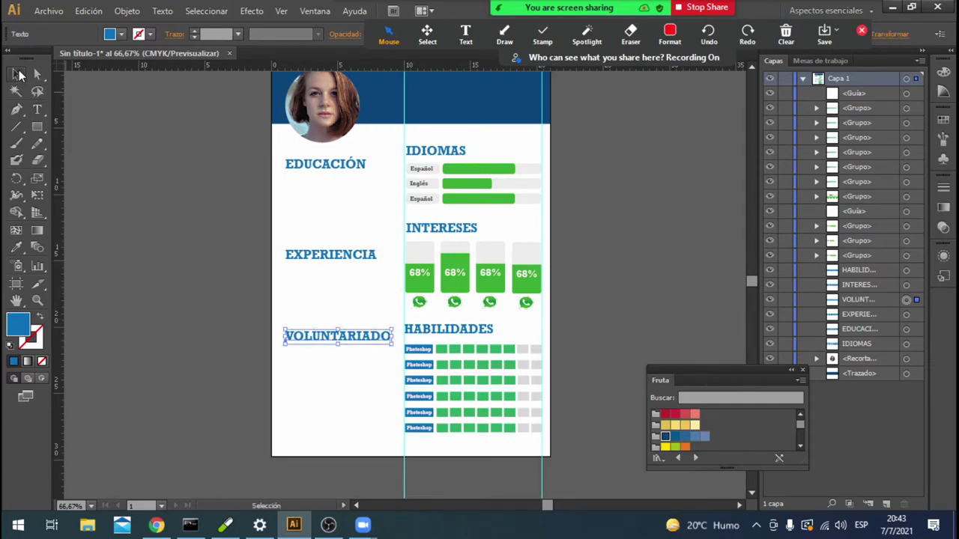
{"action": "left_click", "coordinate": [634, 295]}
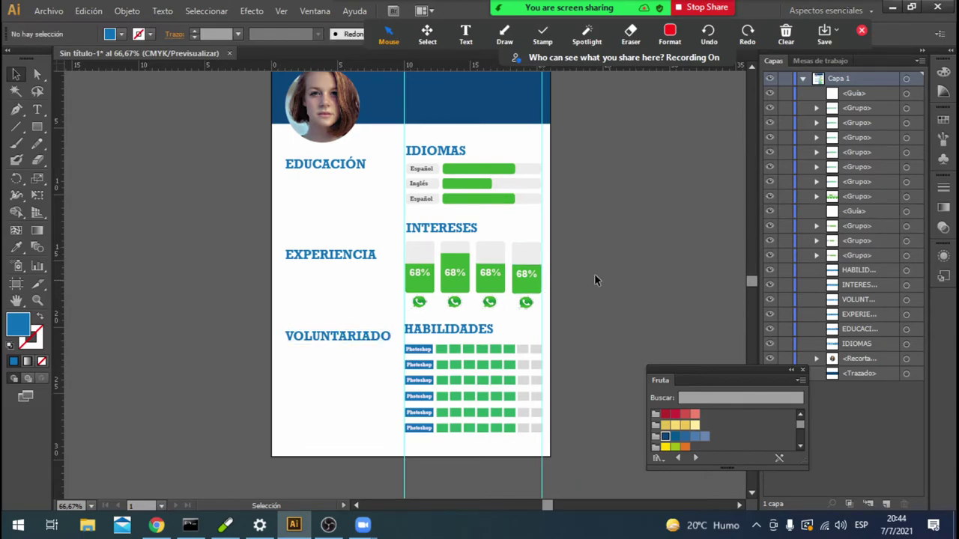
{"action": "scroll", "coordinate": [310, 165], "scroll_direction": "up", "scroll_amount": 1}
Duplicate the EDUCACIÓN heading into the blue header and retype it as Nombre y Apellido-Profesion.
{"action": "left_click", "coordinate": [339, 192]}
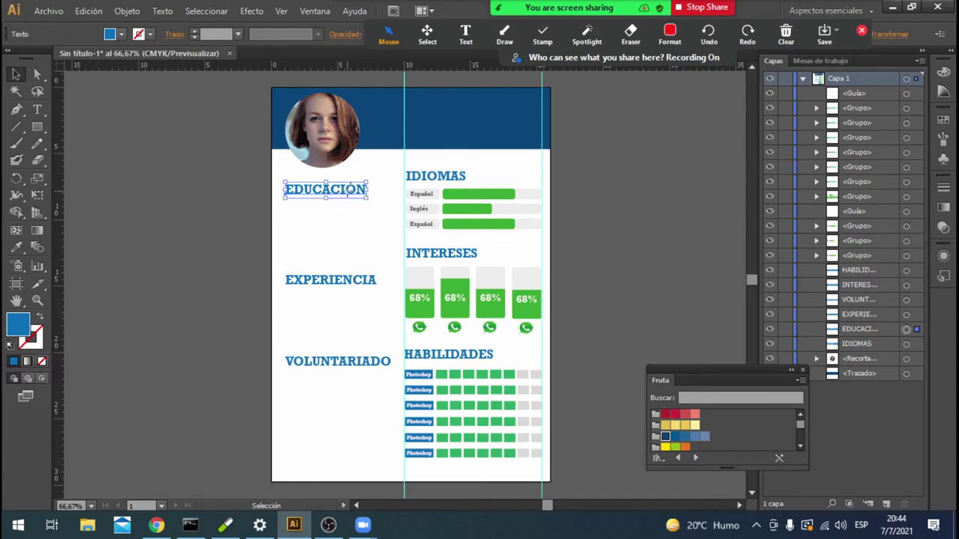
{"action": "left_click_drag", "start_coordinate": [346, 194], "coordinate": [434, 108]}
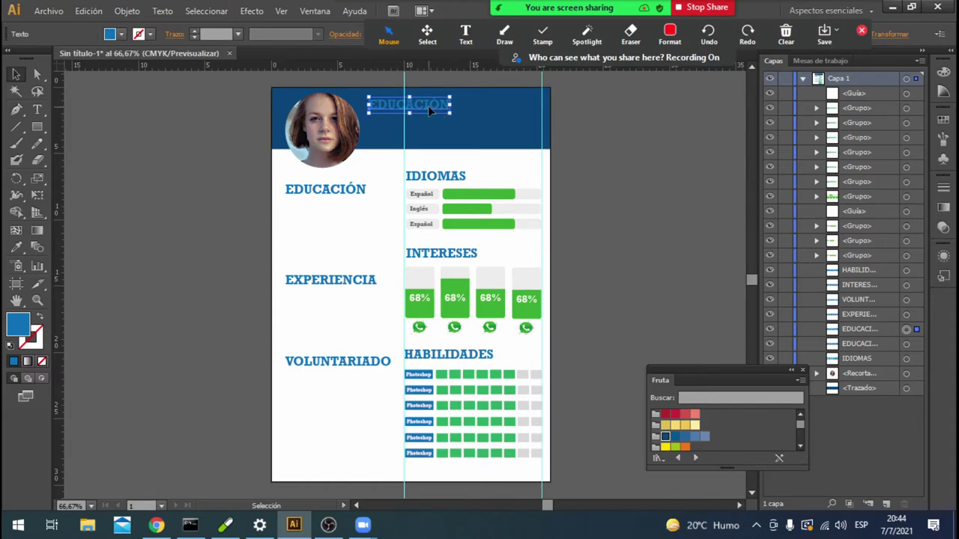
{"action": "double_click", "coordinate": [428, 106]}
{"action": "double_click", "coordinate": [428, 105]}
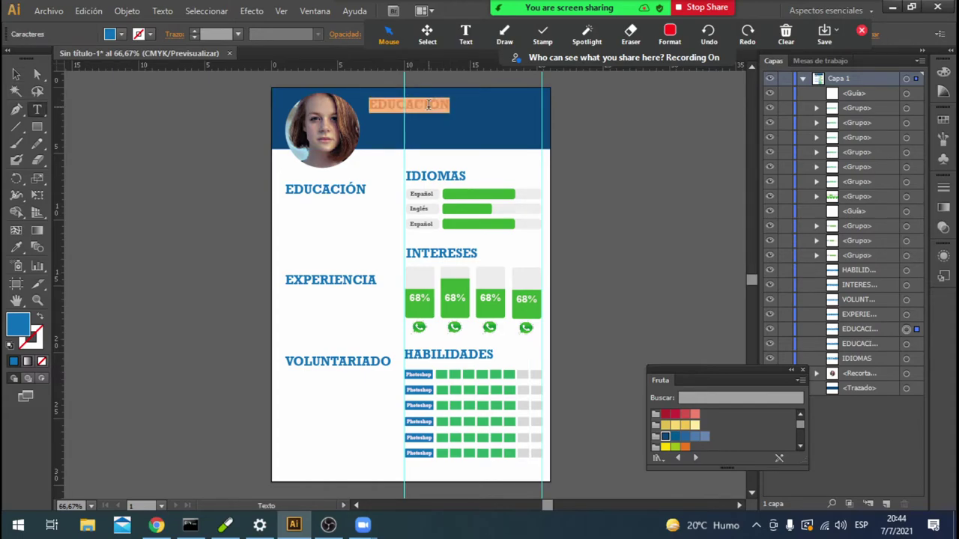
{"action": "type", "text": "n"}
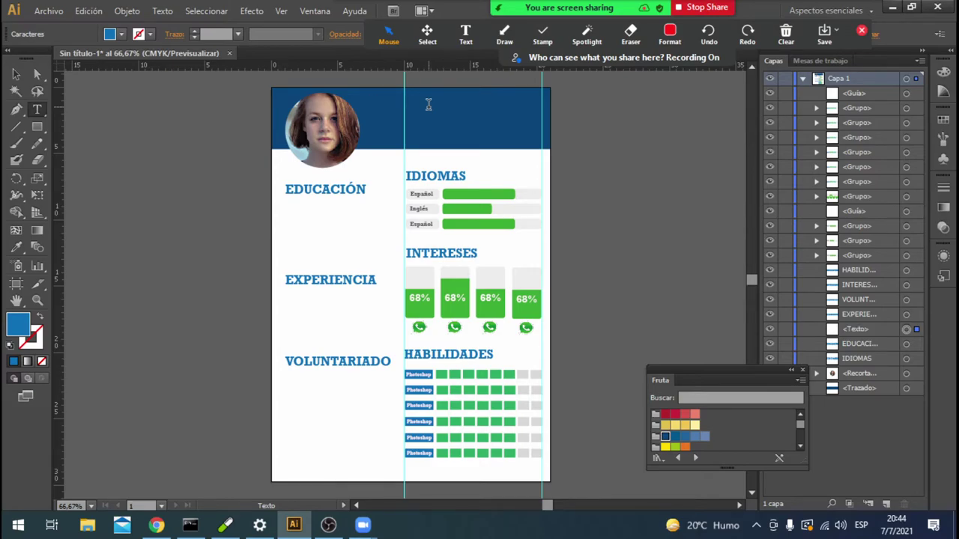
{"action": "type", "text": "omb"}
{"action": "type", "text": "re y Apellido"}
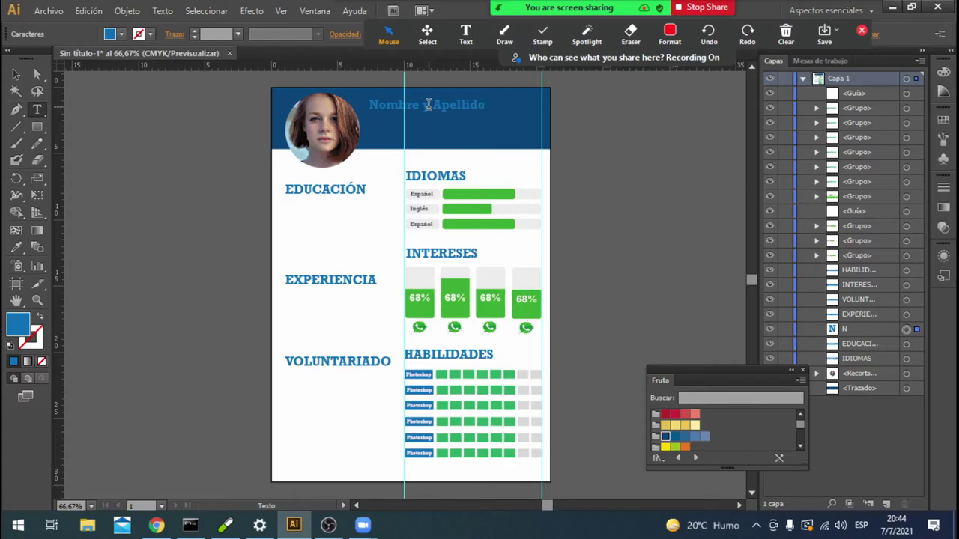
{"action": "type", "text": "-Pro"}
{"action": "type", "text": "fesion"}
Make the header title white and shift it slightly left.
{"action": "key", "text": "ctrl+a"}
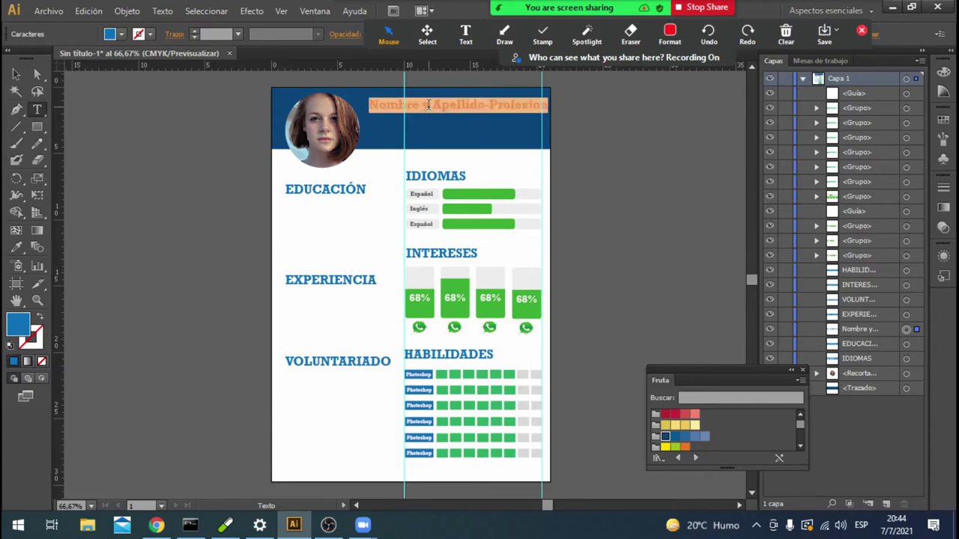
{"action": "left_click", "coordinate": [120, 35]}
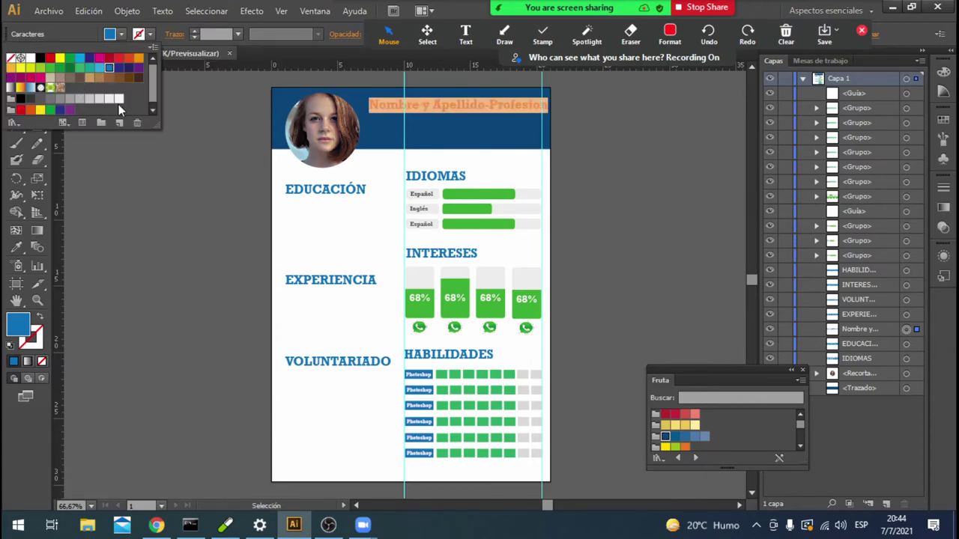
{"action": "left_click", "coordinate": [118, 99]}
{"action": "left_click", "coordinate": [18, 73]}
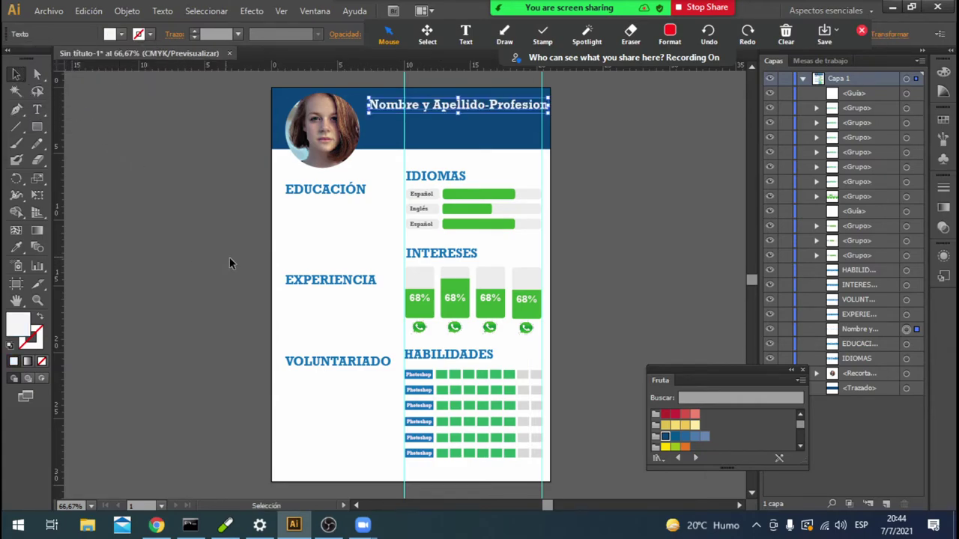
{"action": "left_click", "coordinate": [440, 108]}
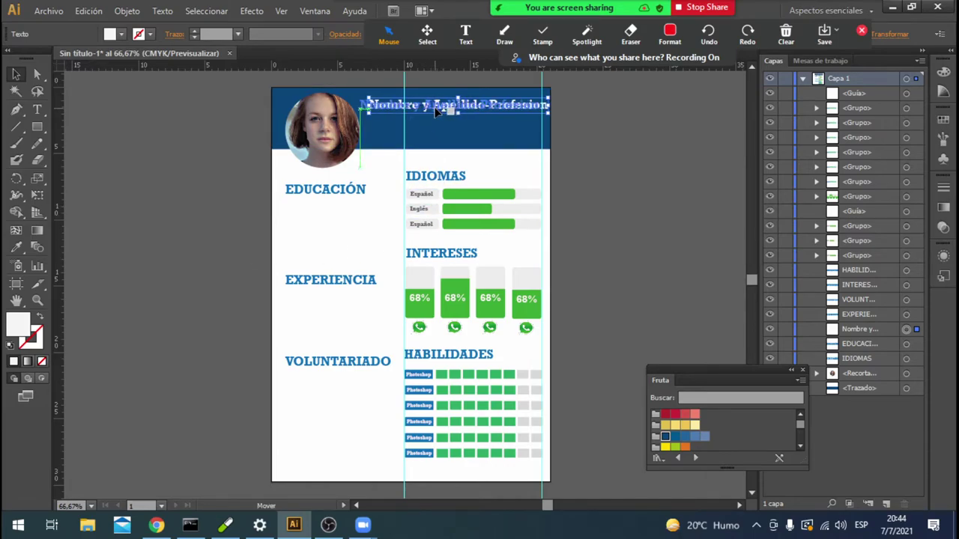
{"action": "left_click_drag", "start_coordinate": [440, 110], "coordinate": [436, 110]}
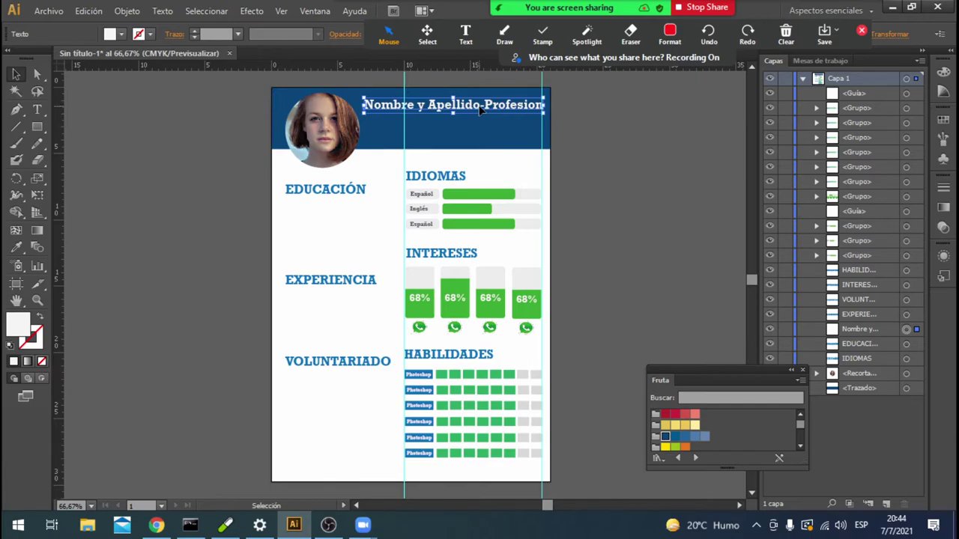
Create, then delete, a stray empty area text frame beside the page.
{"action": "left_click", "coordinate": [187, 179]}
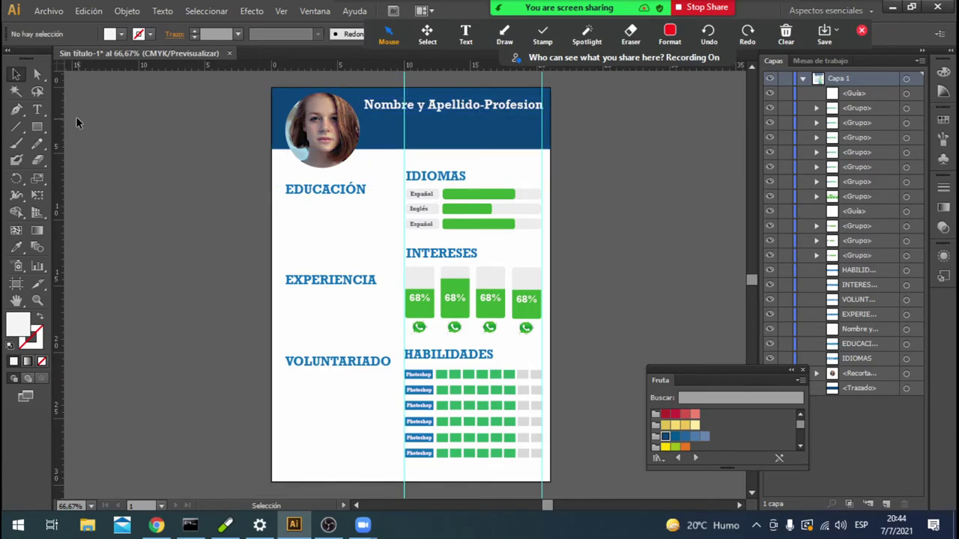
{"action": "left_click", "coordinate": [37, 111]}
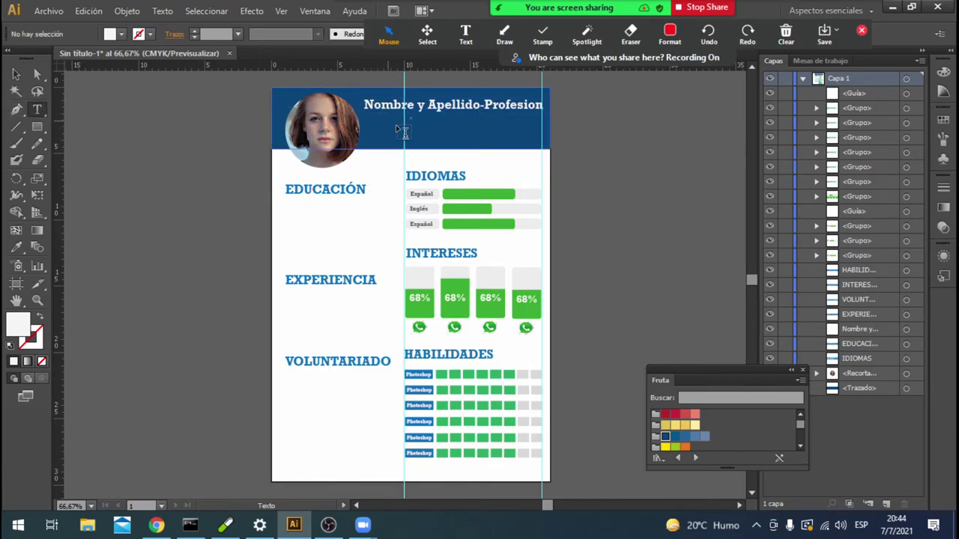
{"action": "left_click_drag", "start_coordinate": [567, 140], "coordinate": [732, 182]}
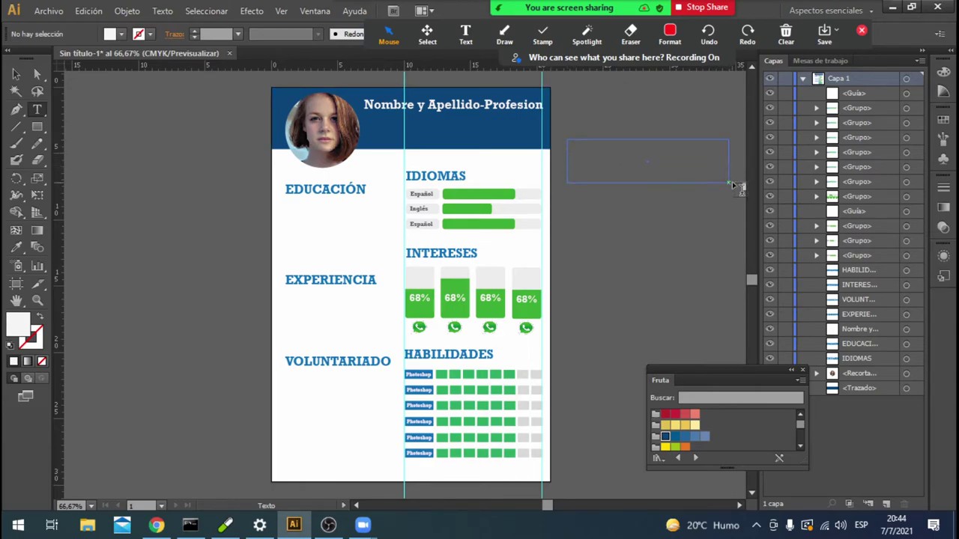
{"action": "left_click", "coordinate": [16, 74]}
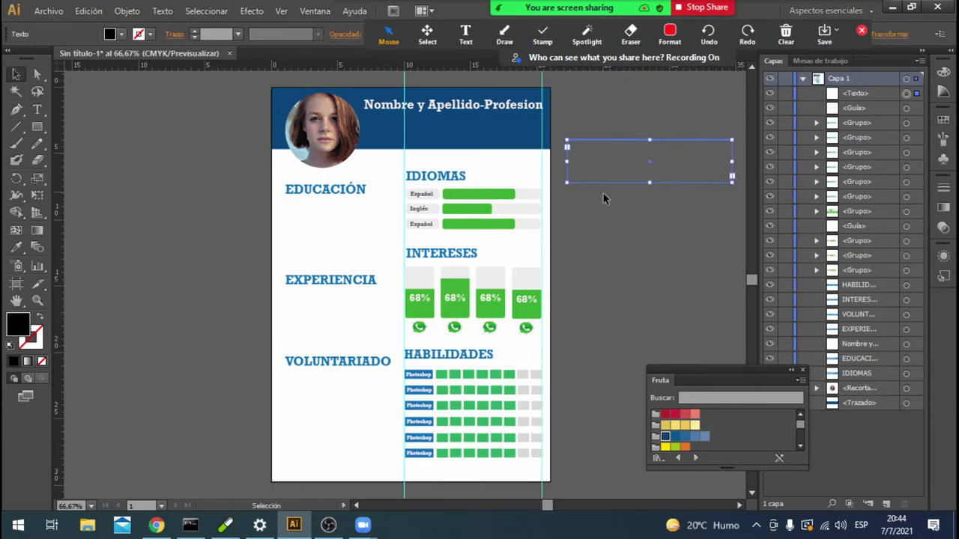
{"action": "left_click", "coordinate": [634, 143]}
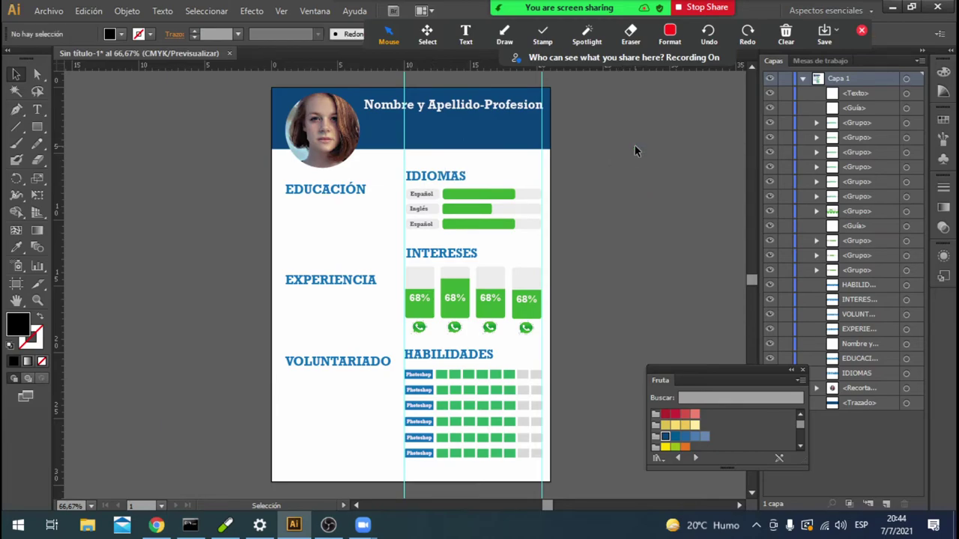
{"action": "key", "text": "Delete"}
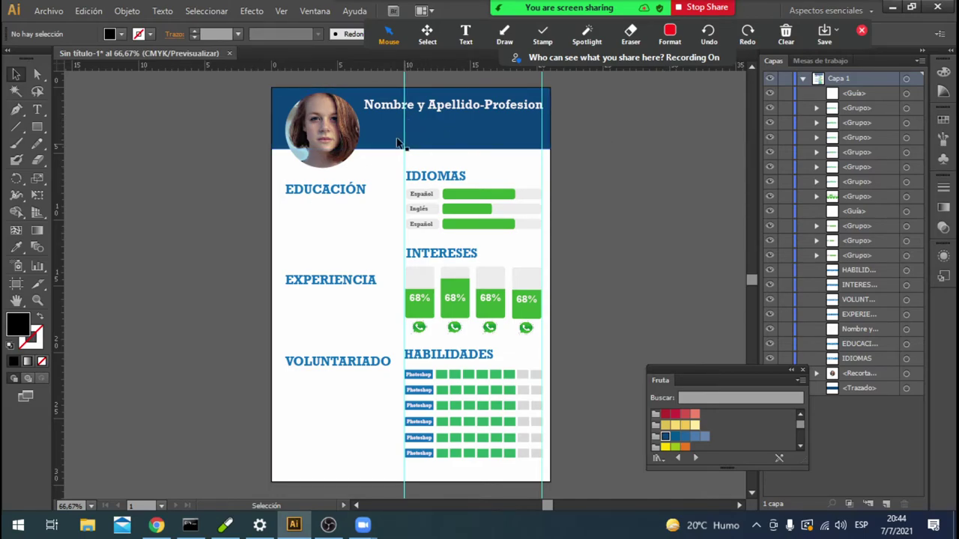
Type two lines of placeholder subtitle text in the header below the title.
{"action": "left_click", "coordinate": [36, 110]}
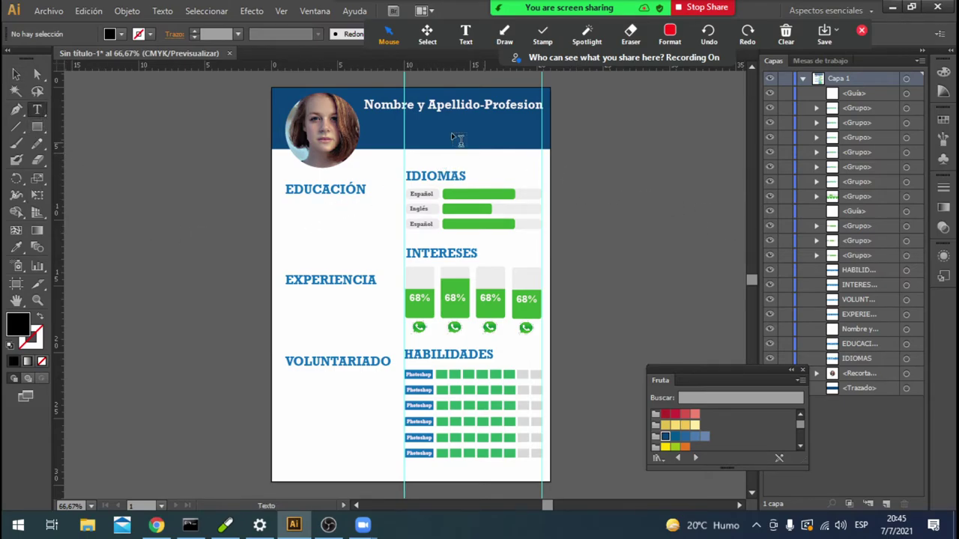
{"action": "left_click", "coordinate": [379, 132]}
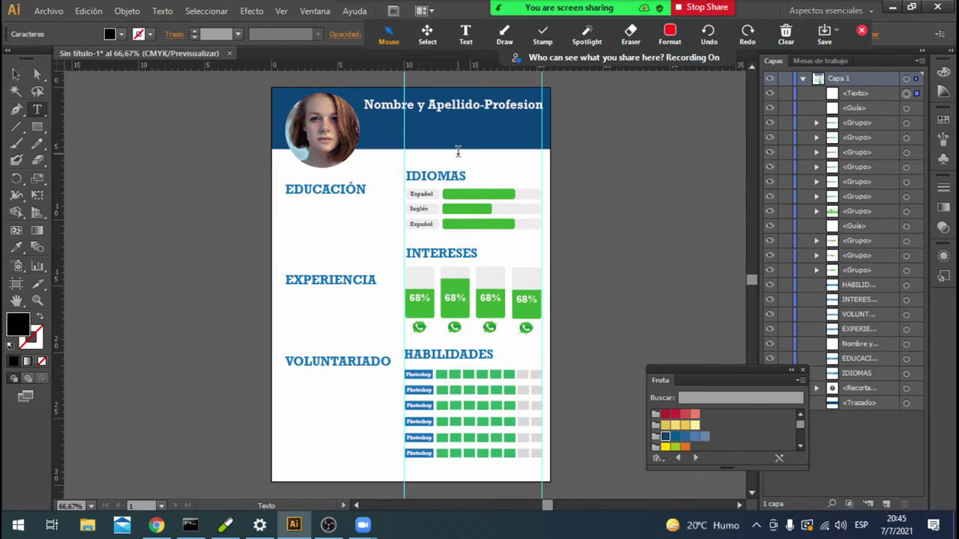
{"action": "type", "text": "aslkdmlsakdmsalk"}
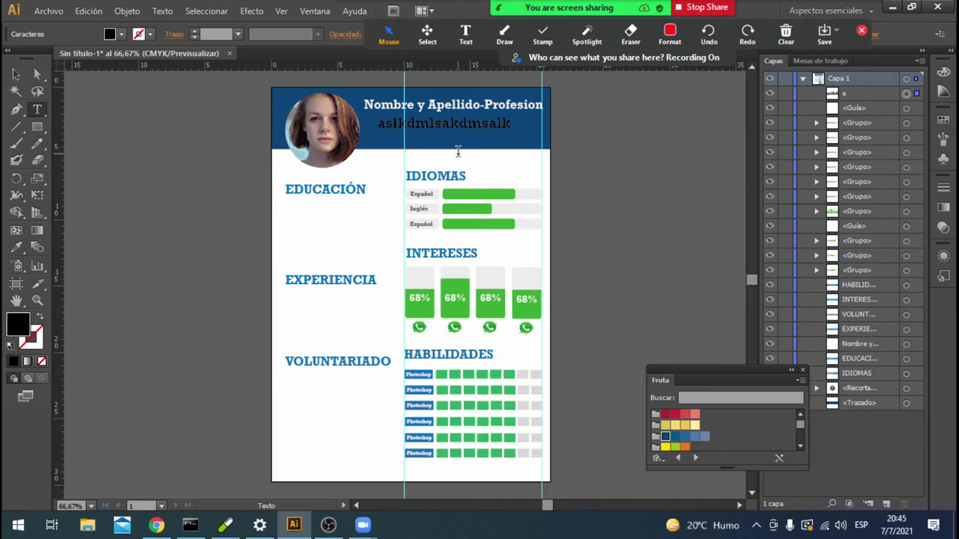
{"action": "type", "text": "lkasdlaslkdjasldsal"}
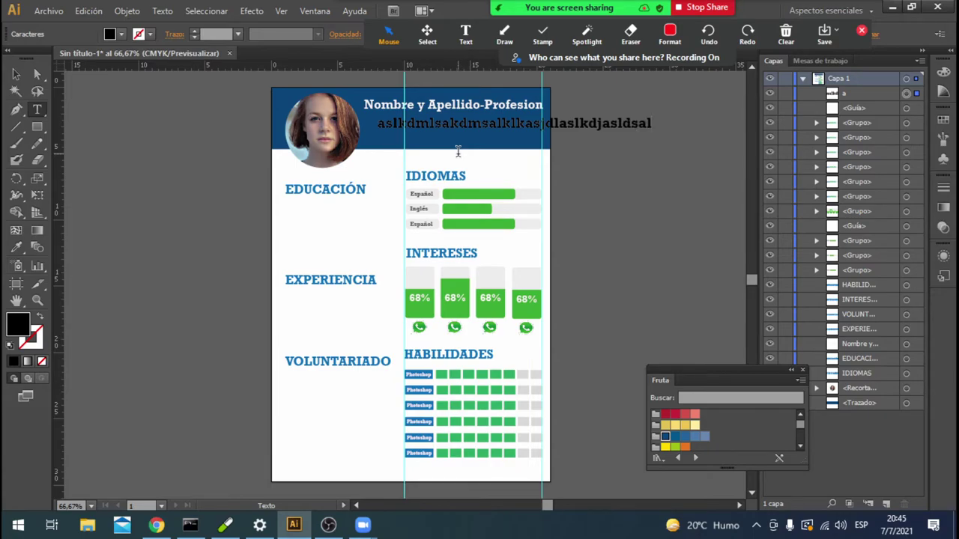
{"action": "key", "text": "Return"}
{"action": "type", "text": "as"}
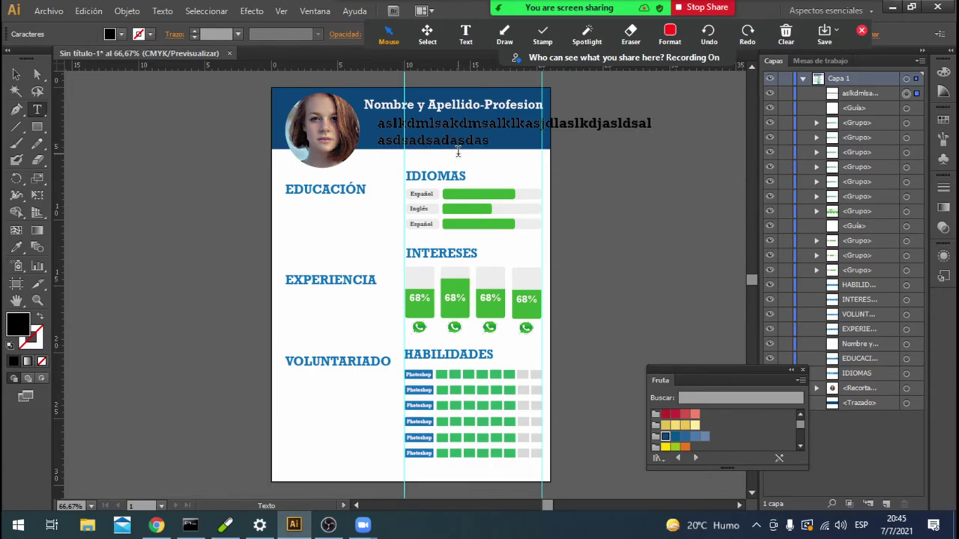
{"action": "type", "text": "ldsal asdsadsadasdasdasdasdasdasdas"}
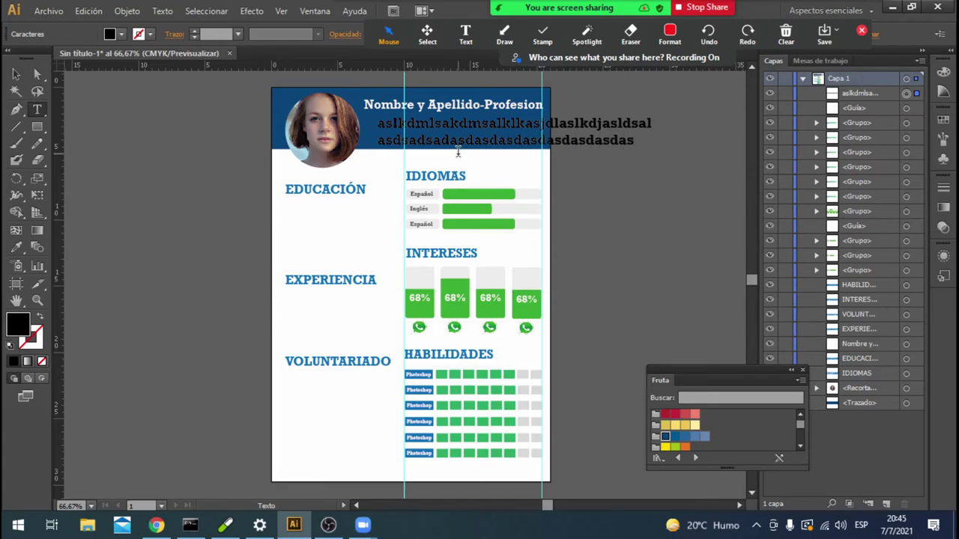
{"action": "type", "text": "d"}
Turn both placeholder subtitle lines white.
{"action": "left_click_drag", "start_coordinate": [641, 141], "coordinate": [377, 122]}
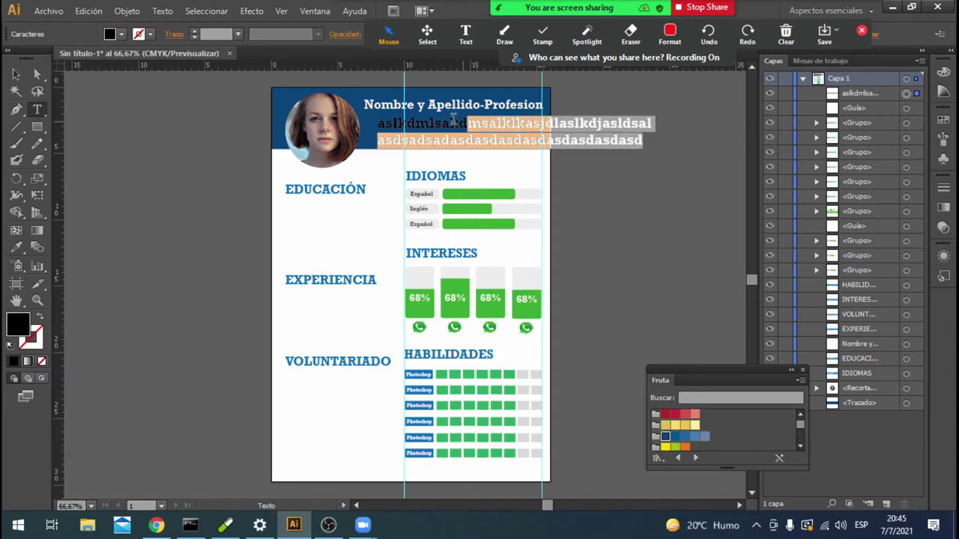
{"action": "left_click", "coordinate": [117, 34]}
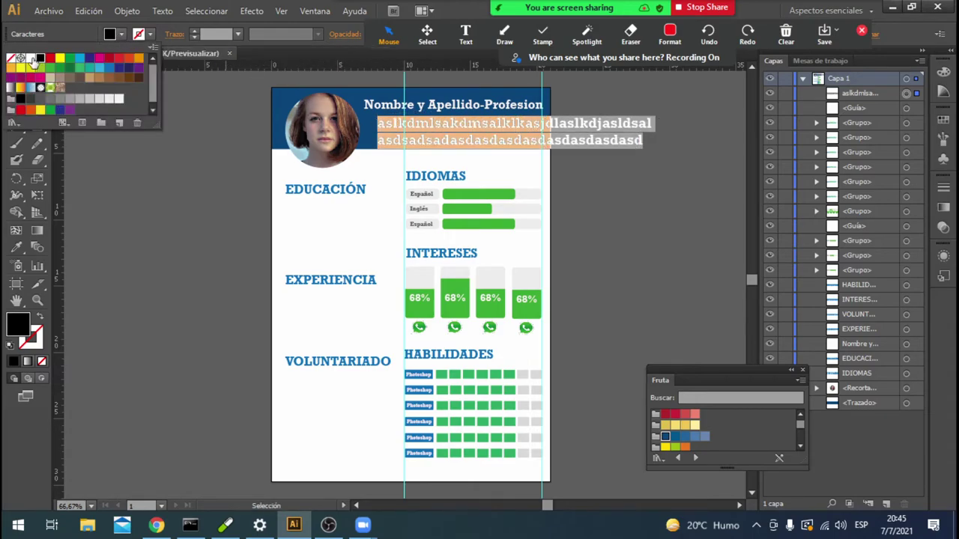
{"action": "left_click", "coordinate": [30, 57]}
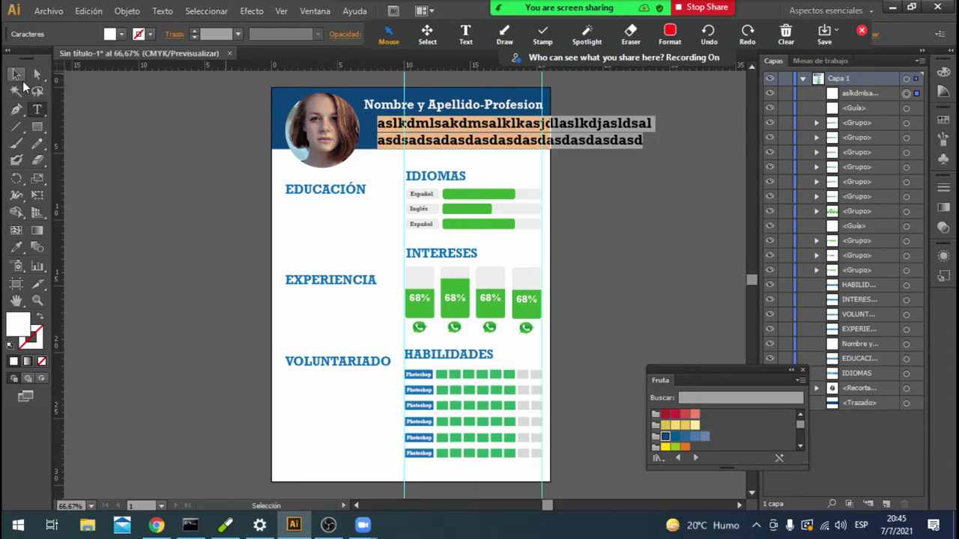
Scale the subtitle down and nudge it into place under the name title.
{"action": "left_click", "coordinate": [15, 74]}
{"action": "left_click_drag", "start_coordinate": [656, 150], "coordinate": [541, 133]}
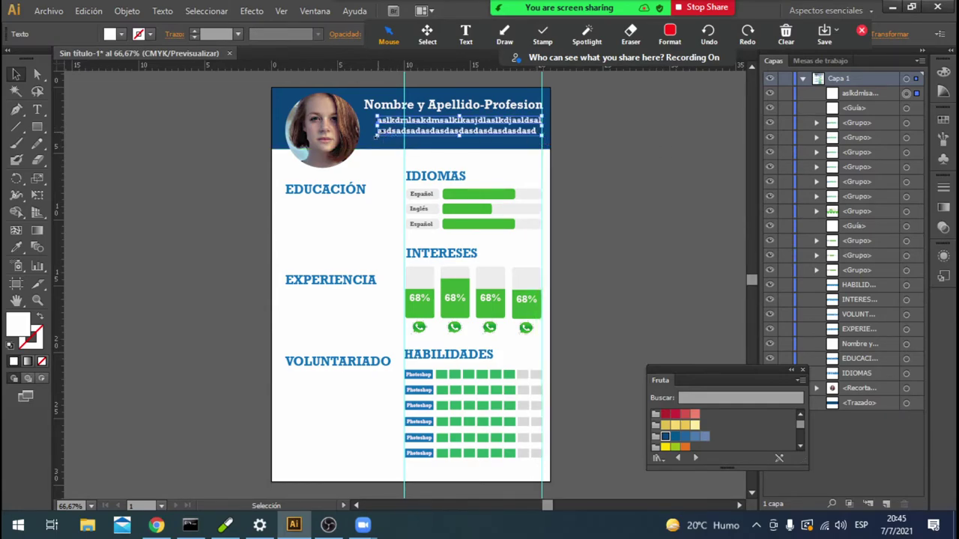
{"action": "left_click_drag", "start_coordinate": [377, 133], "coordinate": [365, 137]}
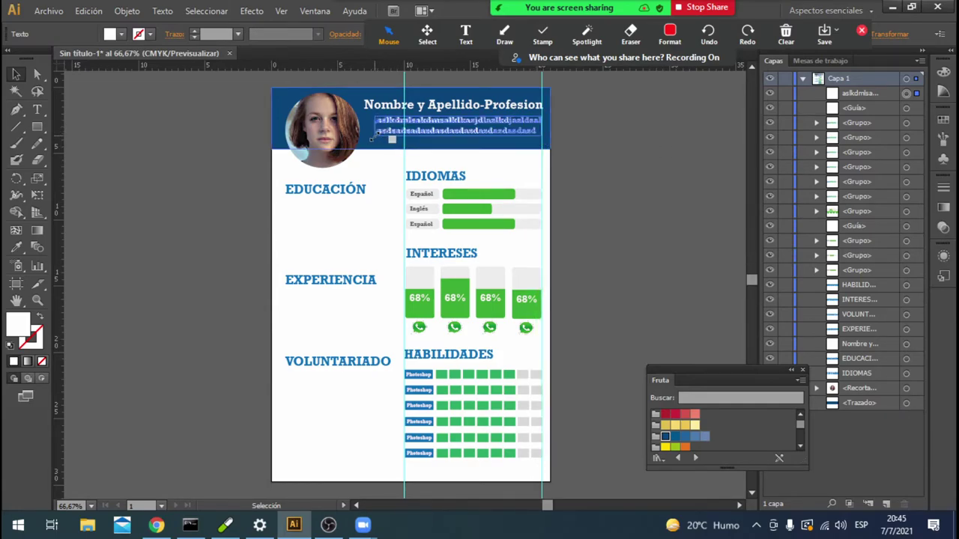
{"action": "left_click", "coordinate": [615, 114]}
{"action": "left_click", "coordinate": [518, 133]}
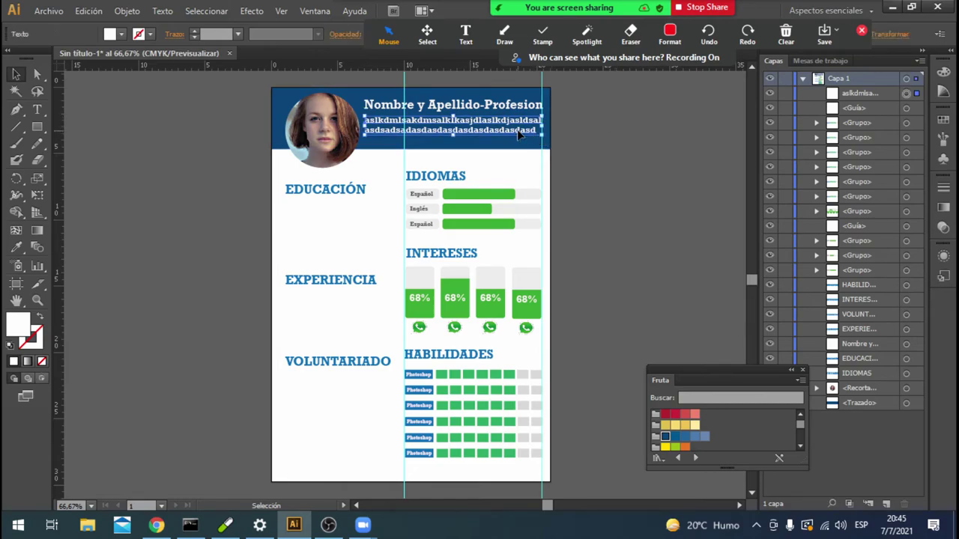
{"action": "key", "text": "Down"}
{"action": "key", "text": "Down"}
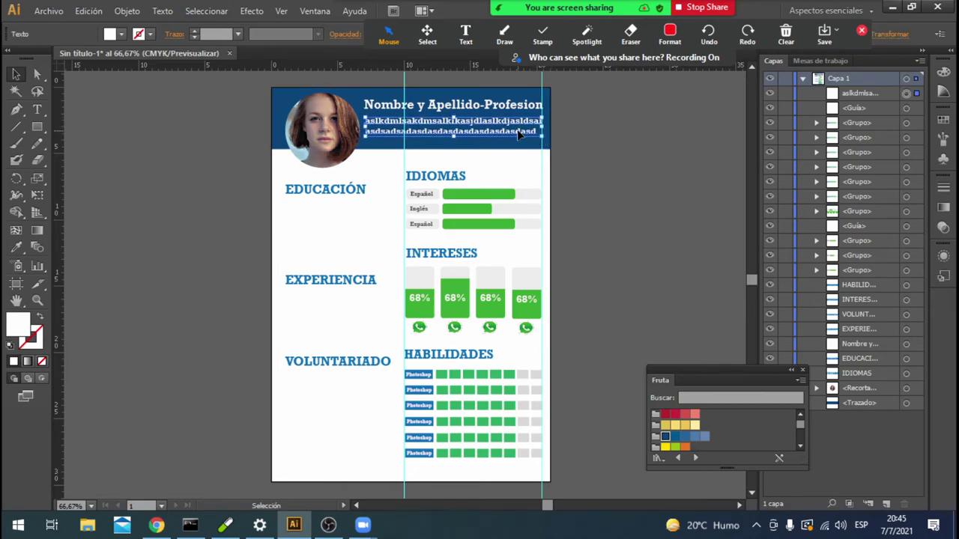
{"action": "left_click", "coordinate": [615, 153]}
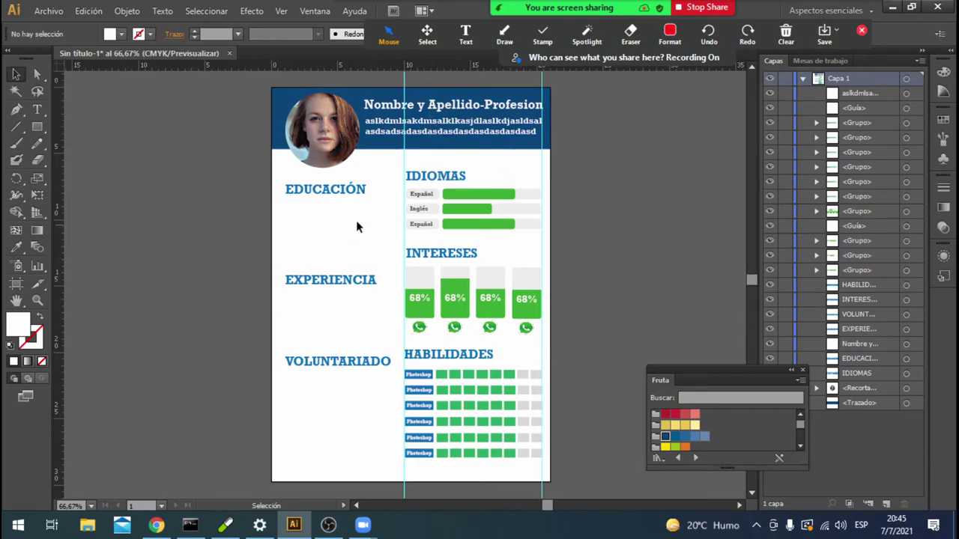
Type 'Instituto Noa 2021-2022' below EDUCACIÓN, followed by a line of placeholder text.
{"action": "left_click", "coordinate": [37, 110]}
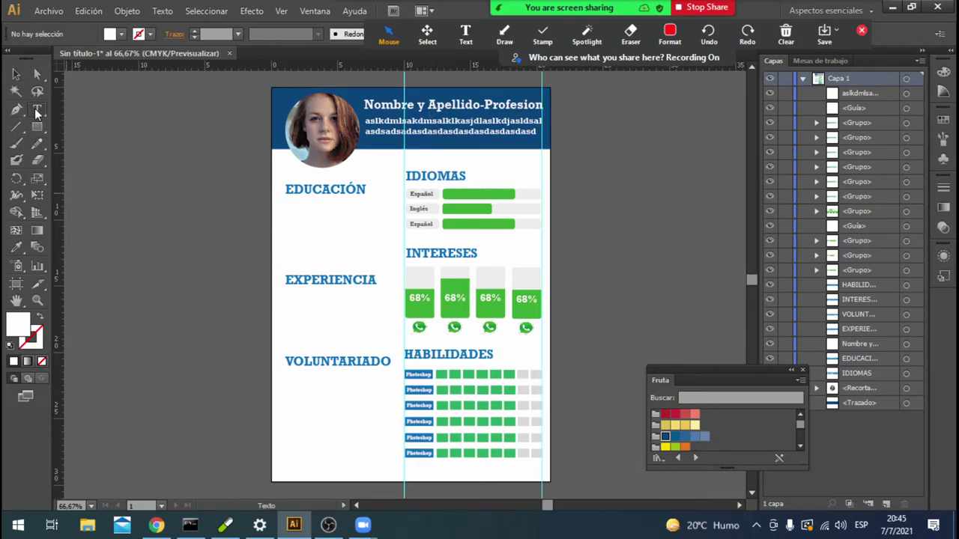
{"action": "left_click", "coordinate": [293, 213]}
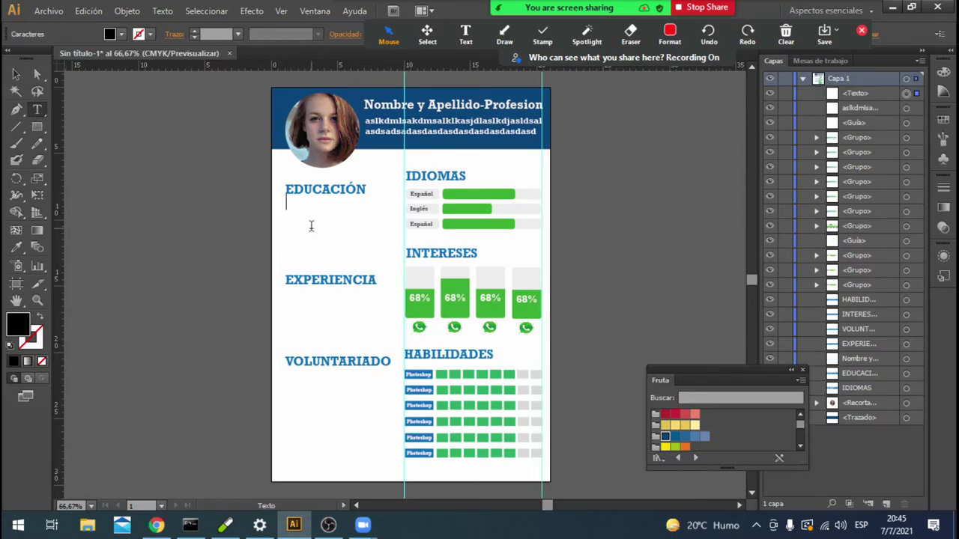
{"action": "type", "text": "d"}
{"action": "key", "text": "BackSpace"}
{"action": "type", "text": "I"}
{"action": "type", "text": "n"}
{"action": "type", "text": "stit"}
{"action": "type", "text": "uto No"}
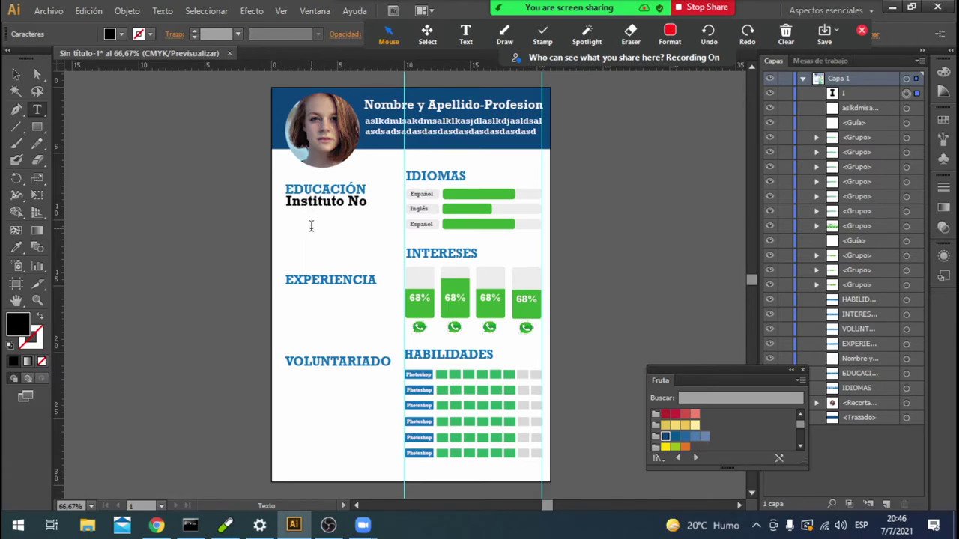
{"action": "type", "text": "a  "}
{"action": "type", "text": "2021-"}
{"action": "type", "text": "2022"}
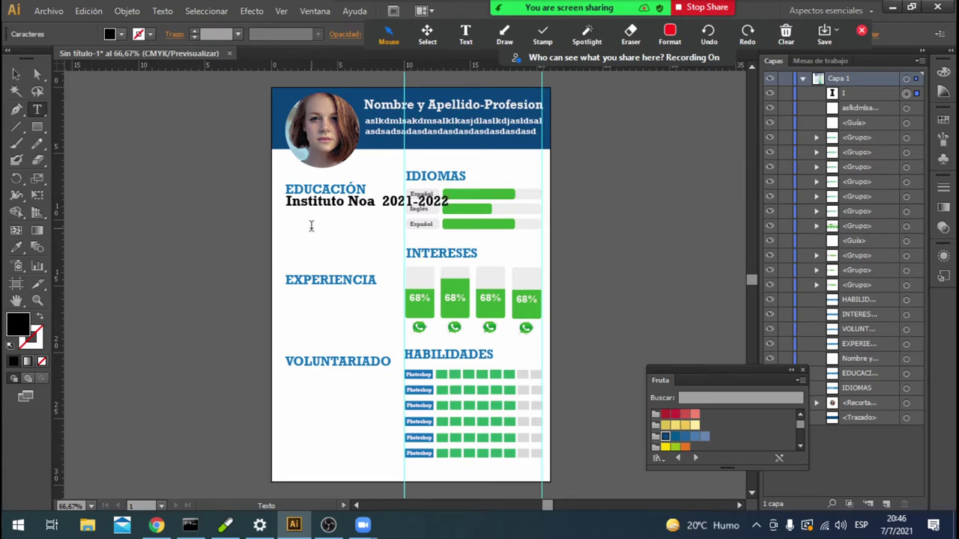
{"action": "key", "text": "Escape"}
{"action": "type", "text": "gdfgdfgdfgfdggd"}
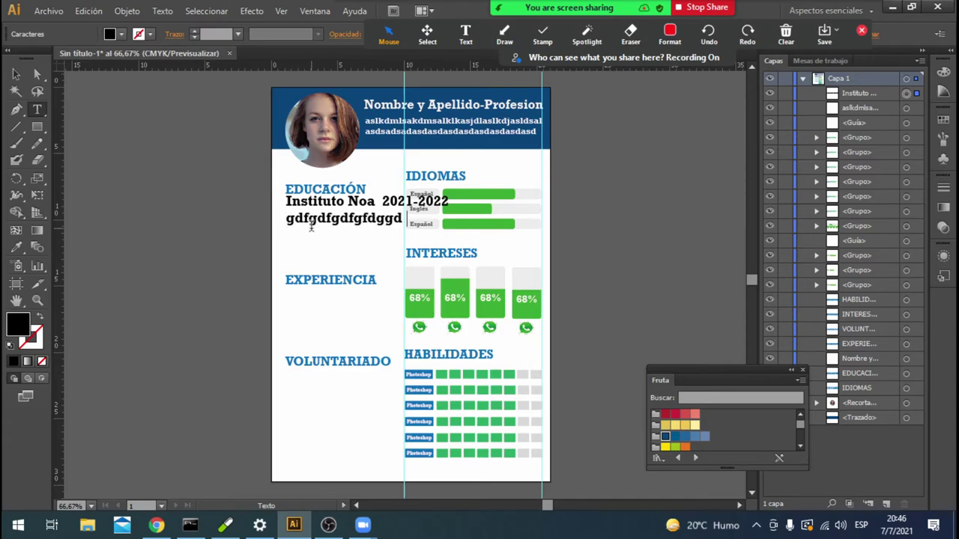
{"action": "type", "text": "dfgdf "}
{"action": "type", "text": "dfgdfgdfgdfgdfgdf"}
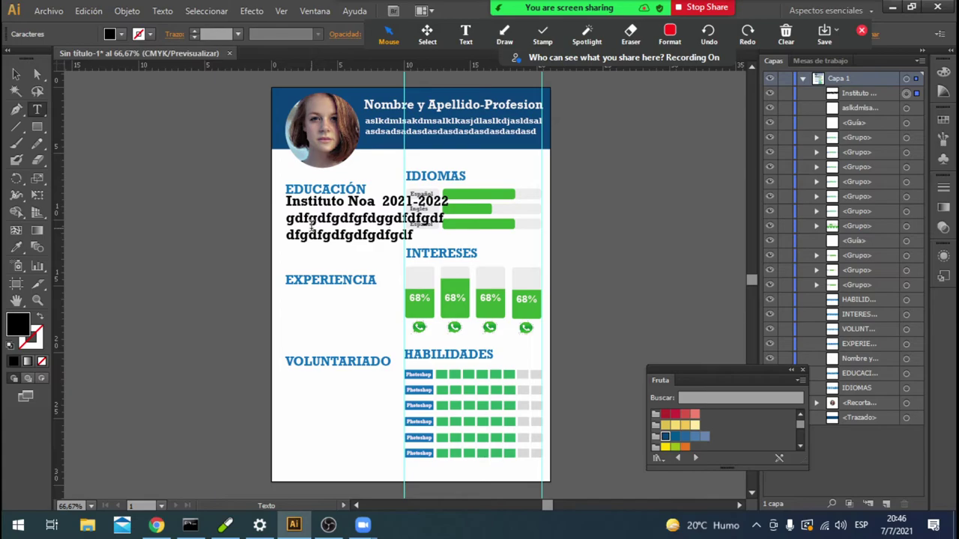
{"action": "type", "text": "g"}
Colour the two placeholder lines light grey.
{"action": "left_click_drag", "start_coordinate": [444, 236], "coordinate": [287, 218]}
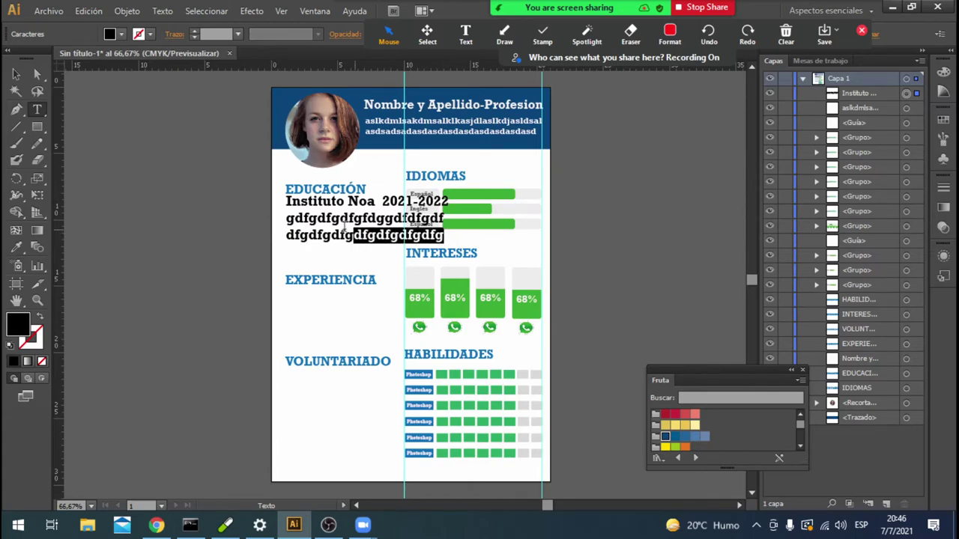
{"action": "left_click", "coordinate": [120, 35]}
{"action": "left_click", "coordinate": [80, 99]}
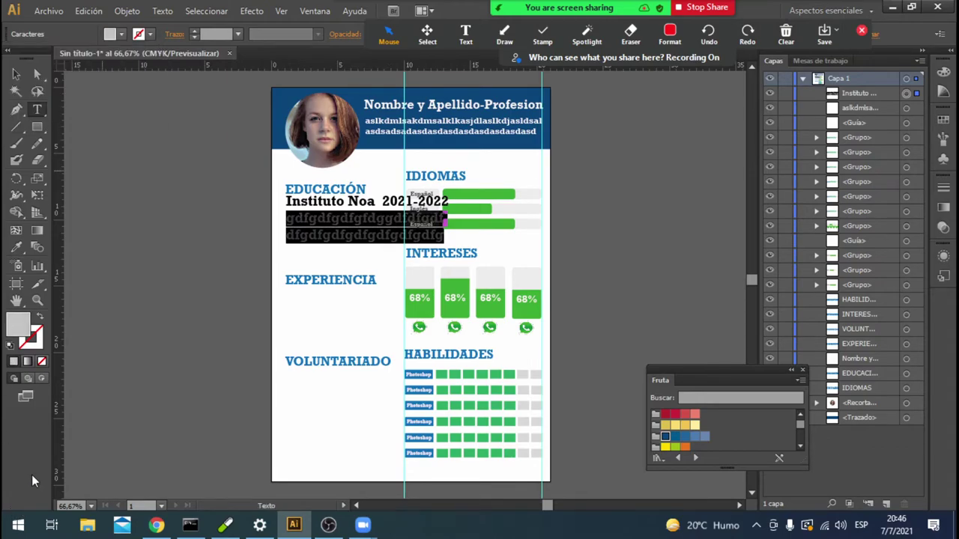
Scale the education text block down to fit the left column.
{"action": "left_click", "coordinate": [16, 74]}
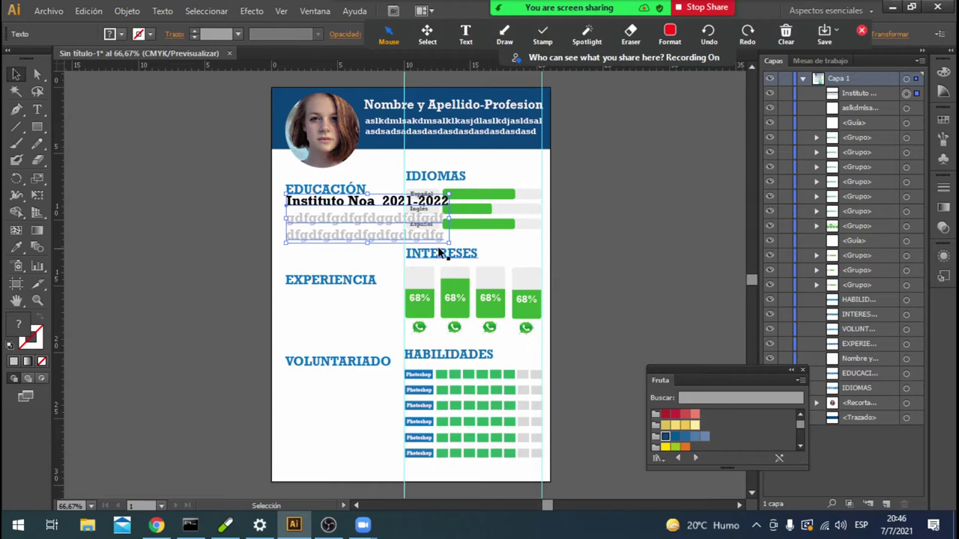
{"action": "left_click_drag", "start_coordinate": [449, 243], "coordinate": [398, 238]}
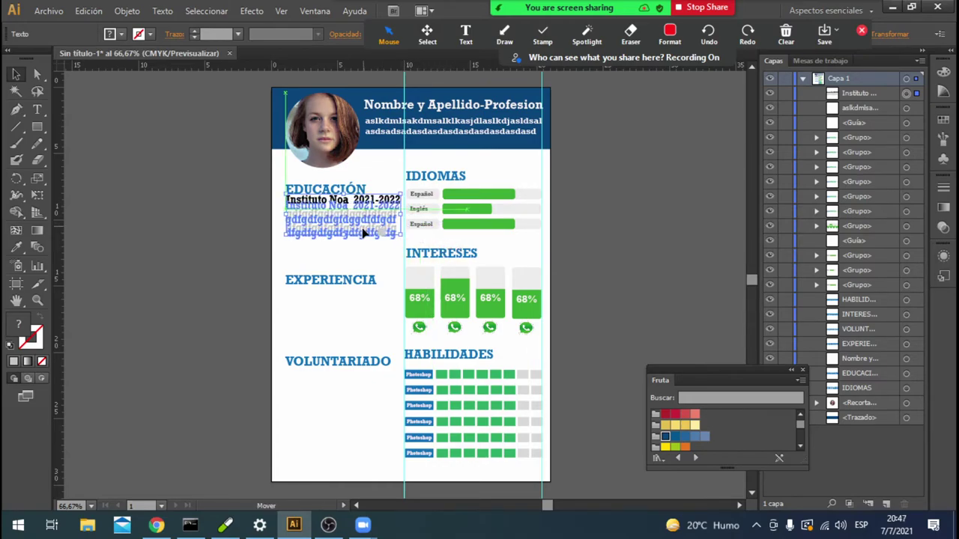
{"action": "left_click_drag", "start_coordinate": [396, 238], "coordinate": [374, 231]}
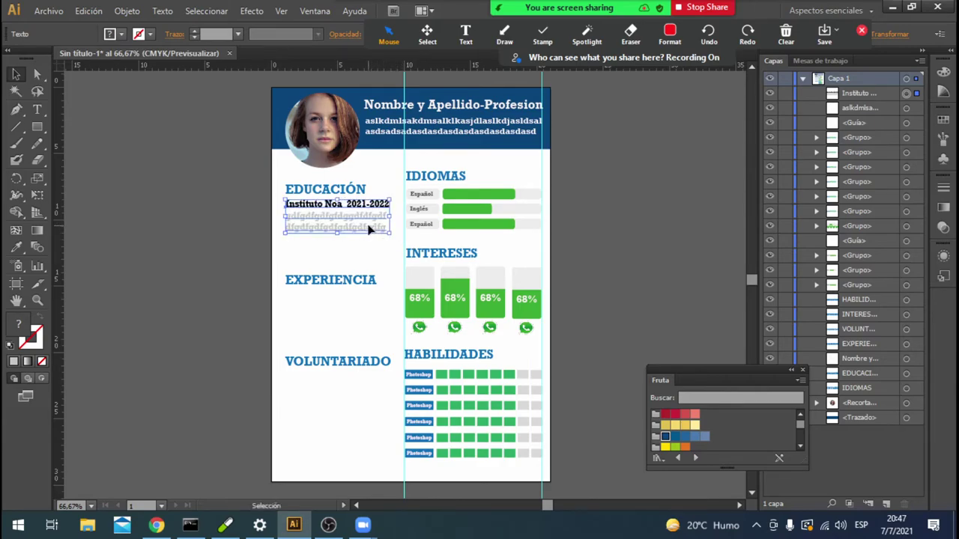
{"action": "left_click_drag", "start_coordinate": [385, 233], "coordinate": [380, 228]}
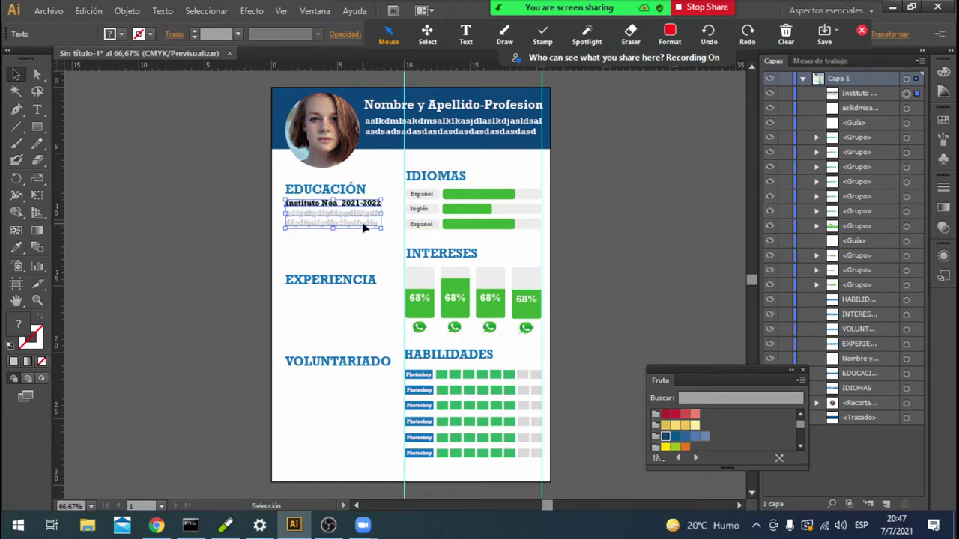
{"action": "left_click", "coordinate": [37, 108]}
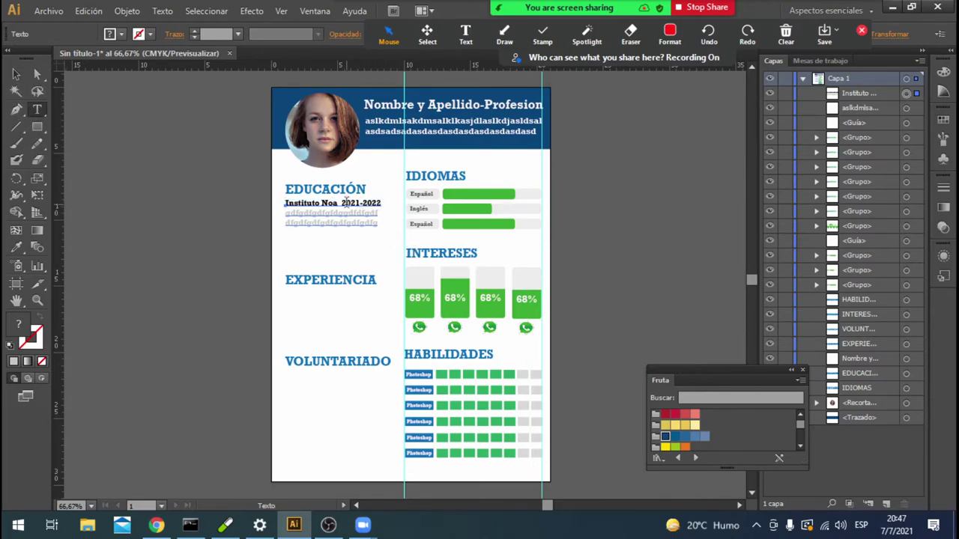
{"action": "left_click_drag", "start_coordinate": [341, 203], "coordinate": [382, 203]}
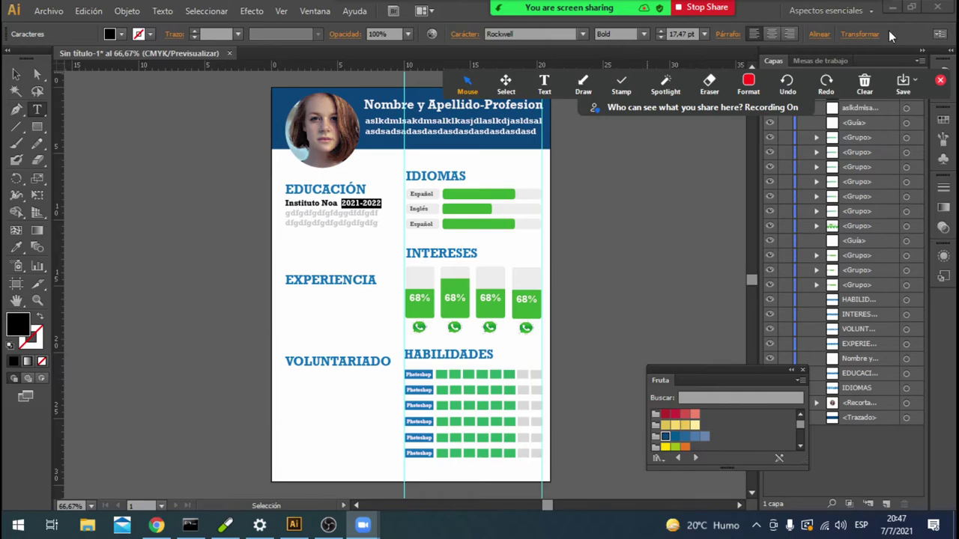
{"action": "left_click", "coordinate": [309, 12]}
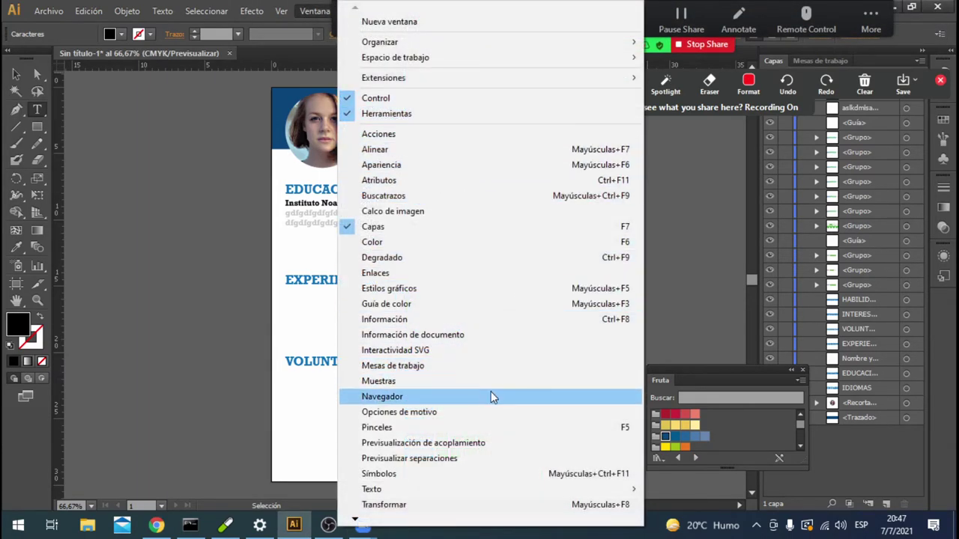
{"action": "mouse_move", "coordinate": [487, 489]}
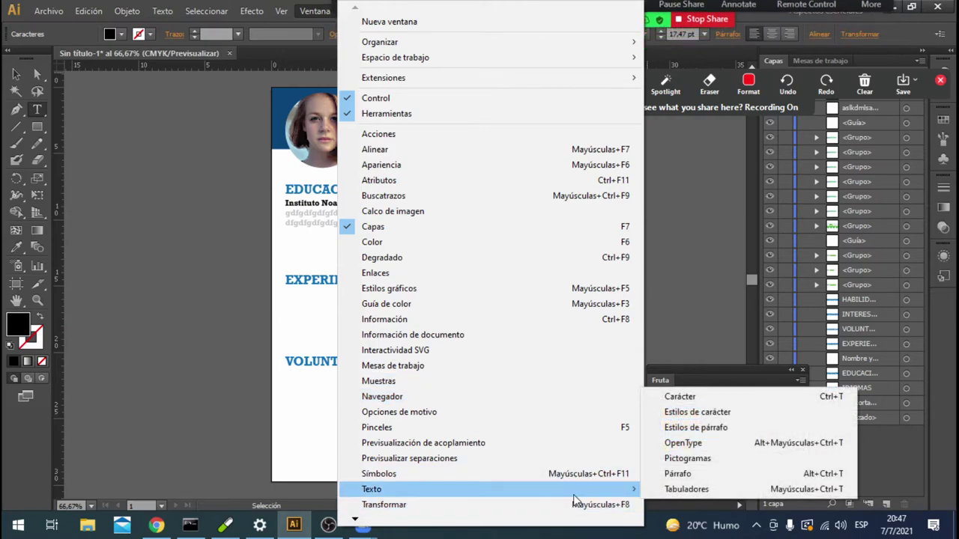
{"action": "left_click", "coordinate": [733, 480]}
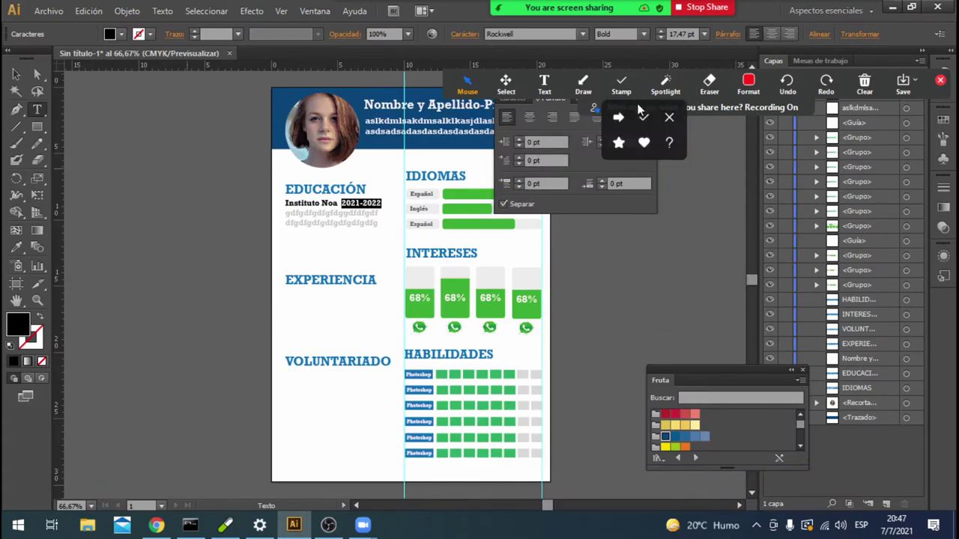
{"action": "left_click_drag", "start_coordinate": [765, 107], "coordinate": [771, 39]}
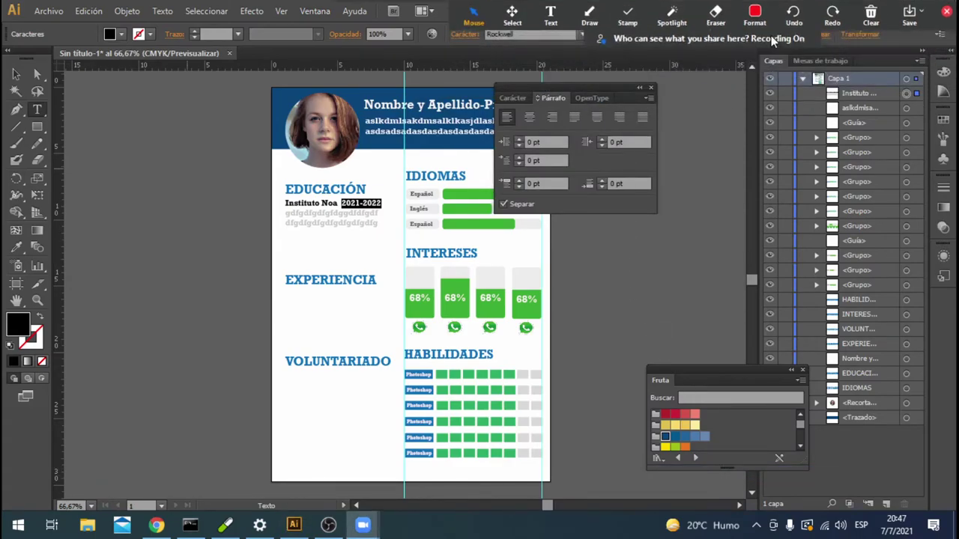
{"action": "left_click", "coordinate": [517, 98]}
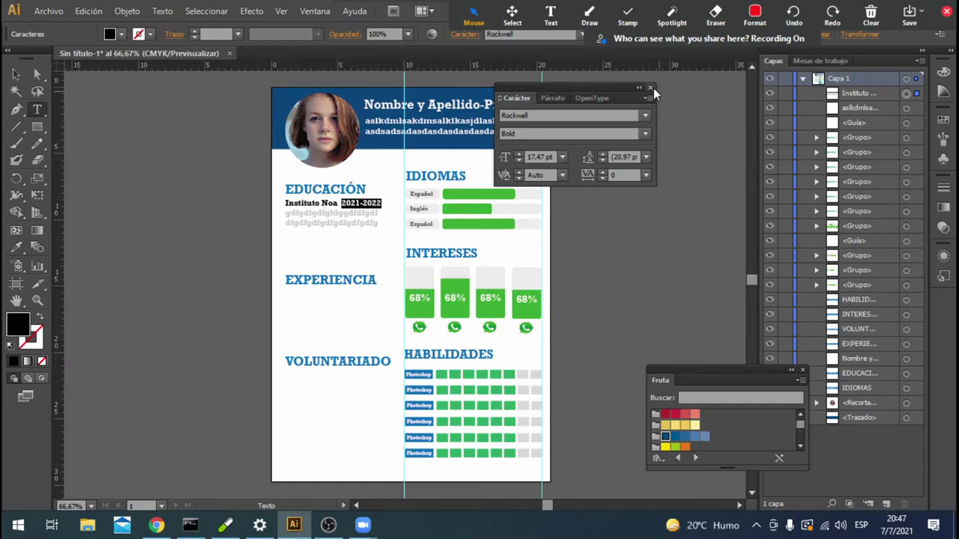
{"action": "left_click", "coordinate": [649, 98]}
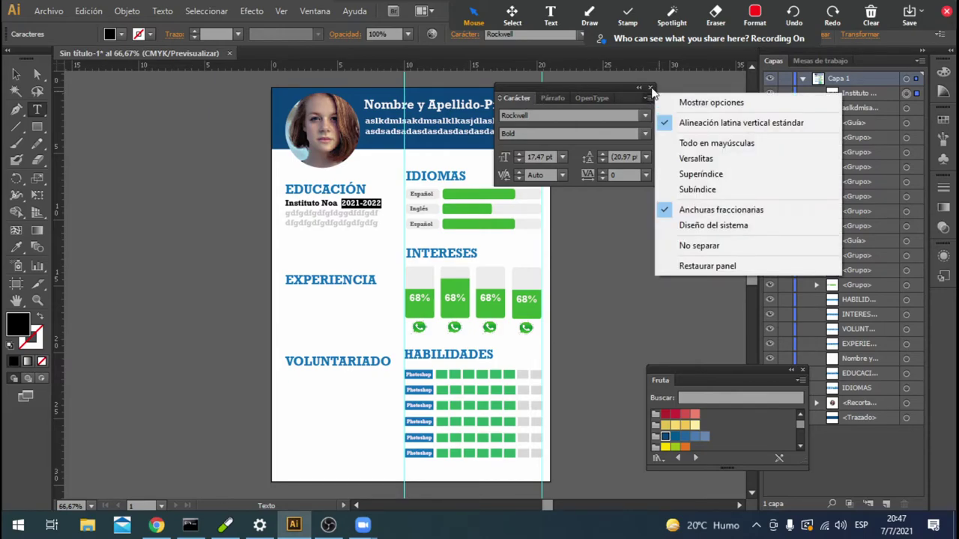
{"action": "left_click", "coordinate": [650, 88]}
{"action": "key", "text": "Right"}
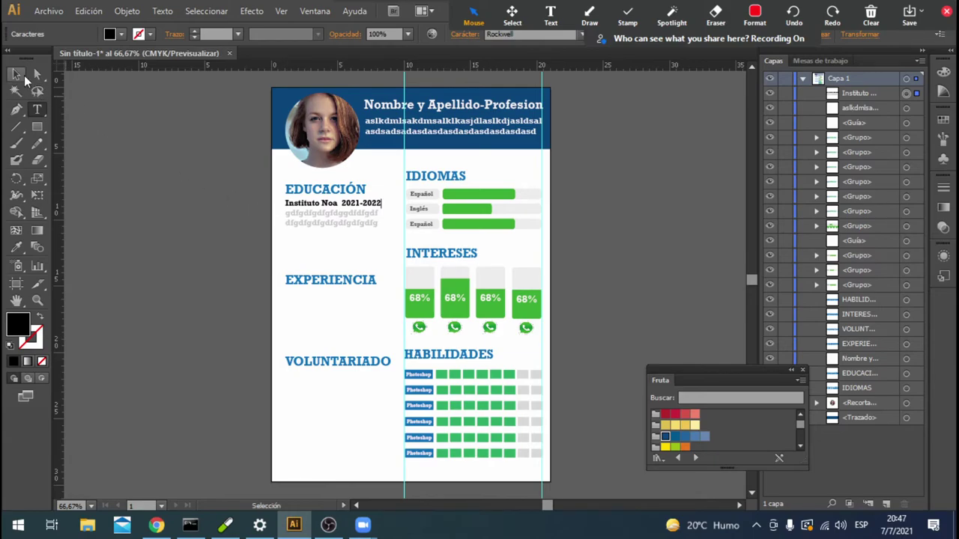
{"action": "left_click", "coordinate": [16, 73]}
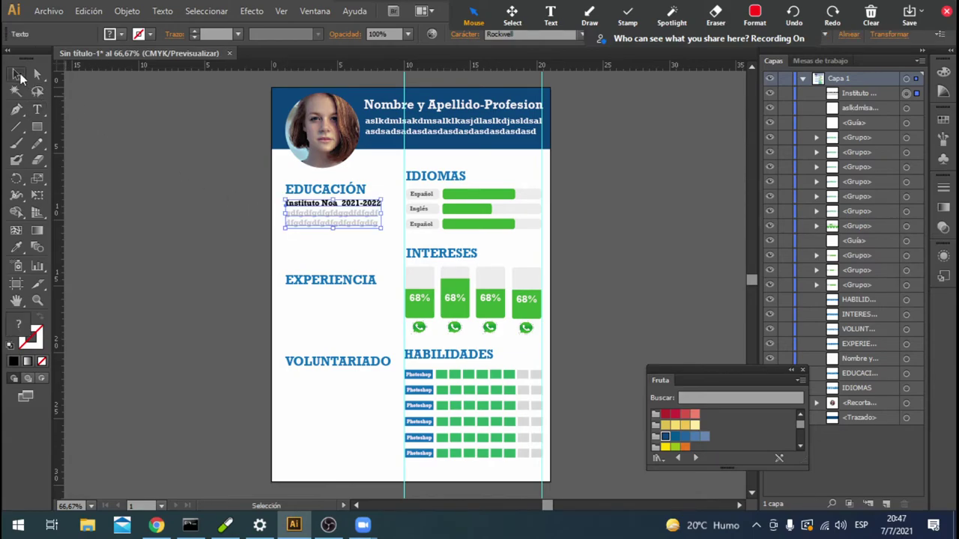
{"action": "left_click", "coordinate": [36, 129]}
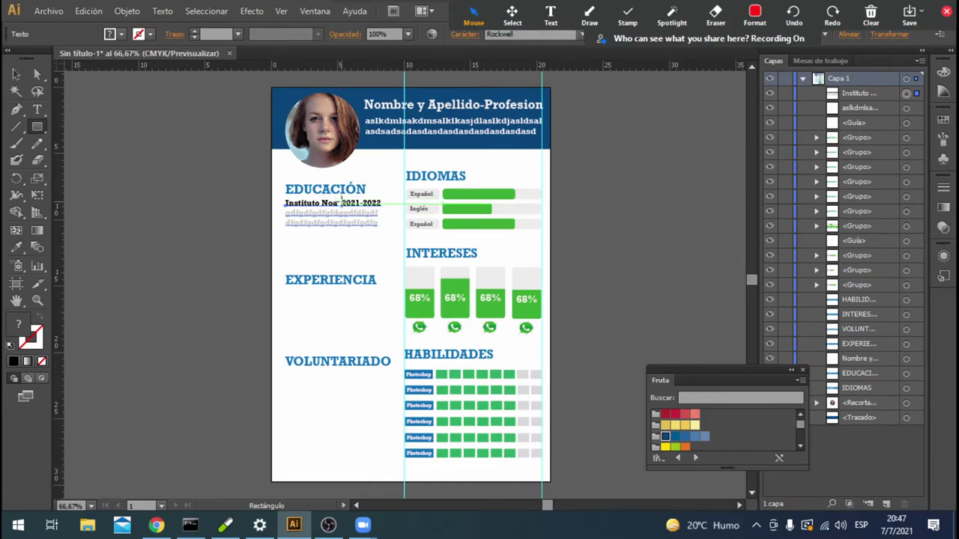
Draw a light blue rectangle behind the 2021-2022 dates, sent one step backward.
{"action": "left_click_drag", "start_coordinate": [340, 196], "coordinate": [385, 208]}
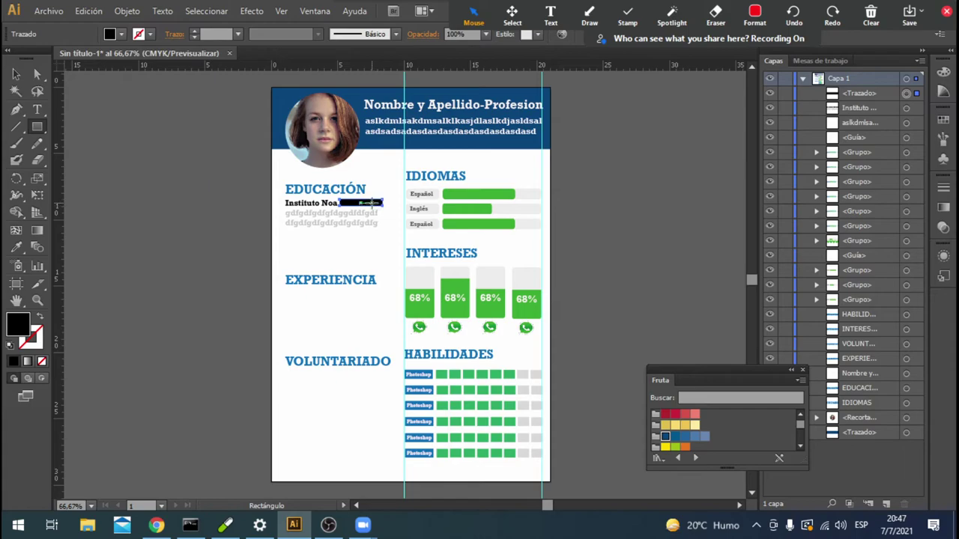
{"action": "left_click", "coordinate": [17, 74]}
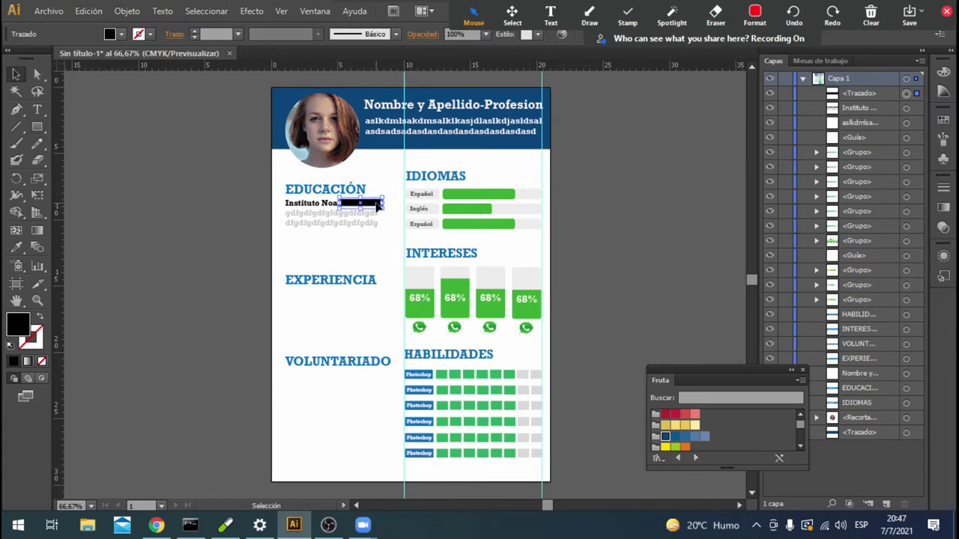
{"action": "right_click", "coordinate": [378, 206]}
{"action": "mouse_move", "coordinate": [418, 402]}
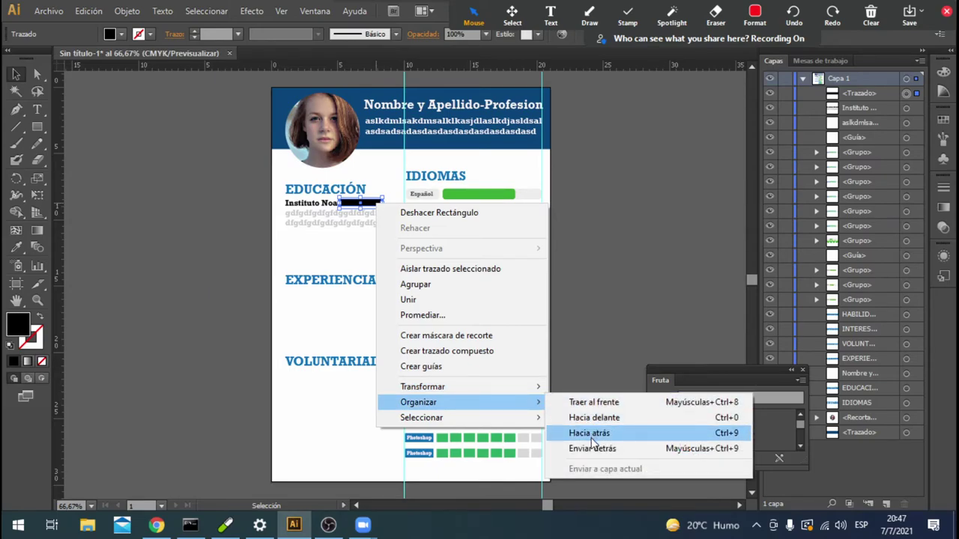
{"action": "left_click", "coordinate": [592, 439]}
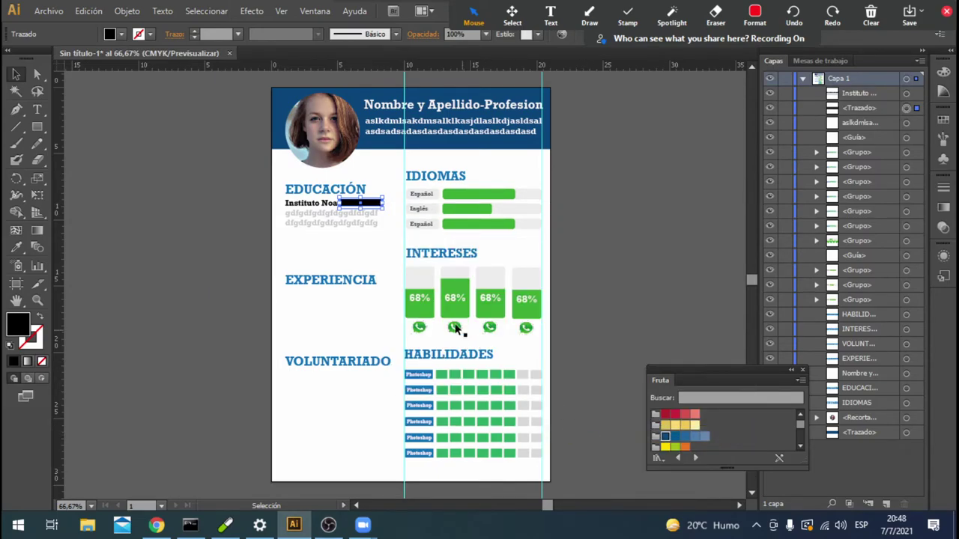
{"action": "left_click", "coordinate": [120, 38]}
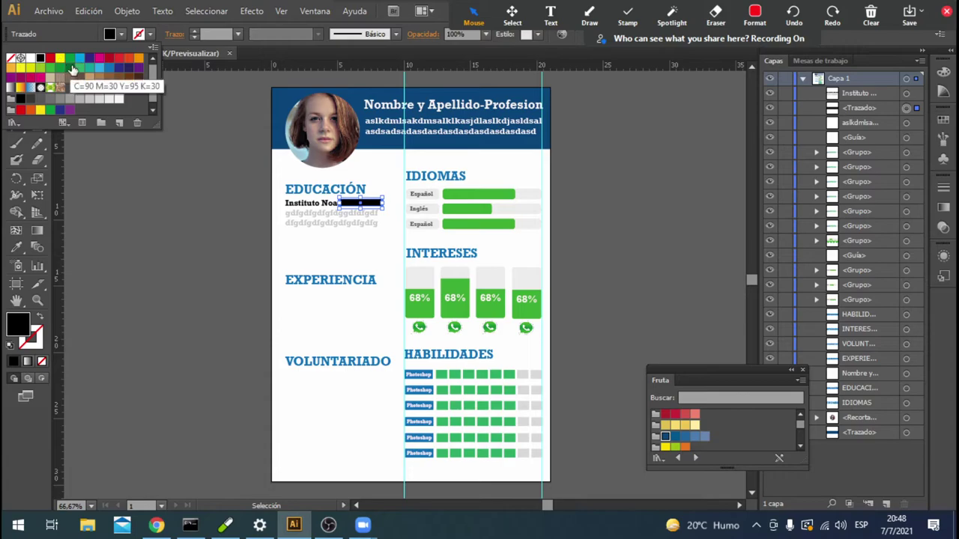
{"action": "left_click", "coordinate": [117, 70]}
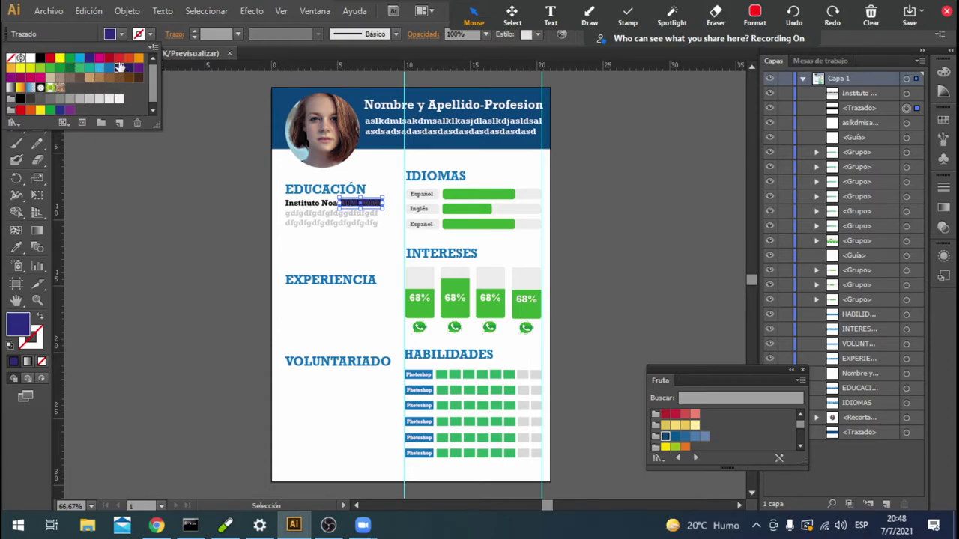
{"action": "left_click", "coordinate": [110, 68]}
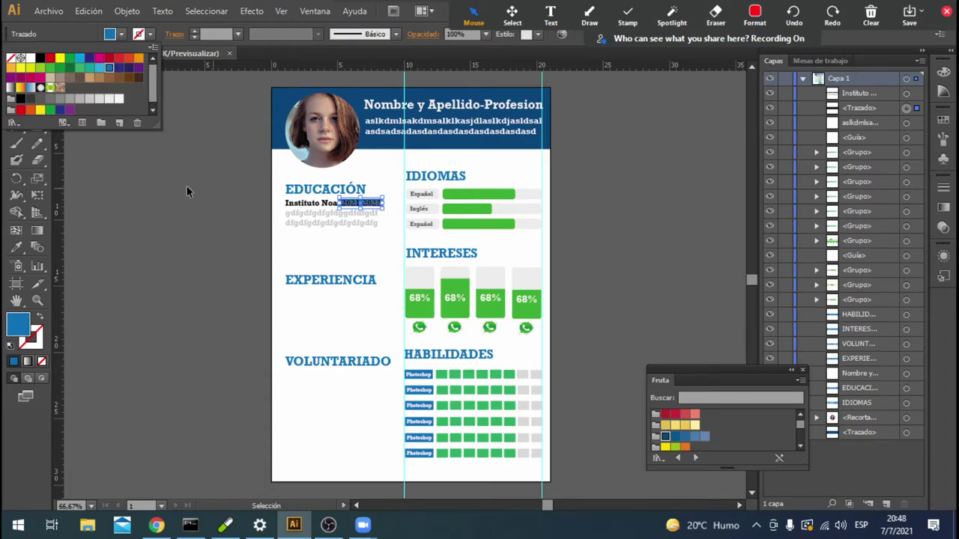
{"action": "left_click", "coordinate": [140, 224]}
Make the 2021-2022 date text white and deselect.
{"action": "left_click", "coordinate": [37, 109]}
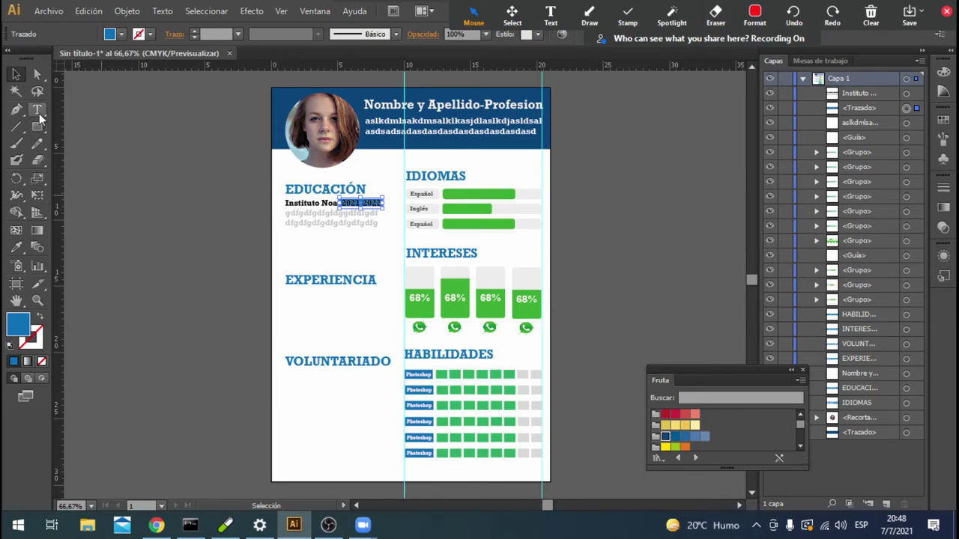
{"action": "left_click", "coordinate": [362, 211]}
{"action": "mouse_move", "coordinate": [341, 203]}
{"action": "left_mouse_down"}
{"action": "mouse_move", "coordinate": [385, 203]}
{"action": "mouse_move", "coordinate": [343, 201]}
{"action": "left_mouse_up"}
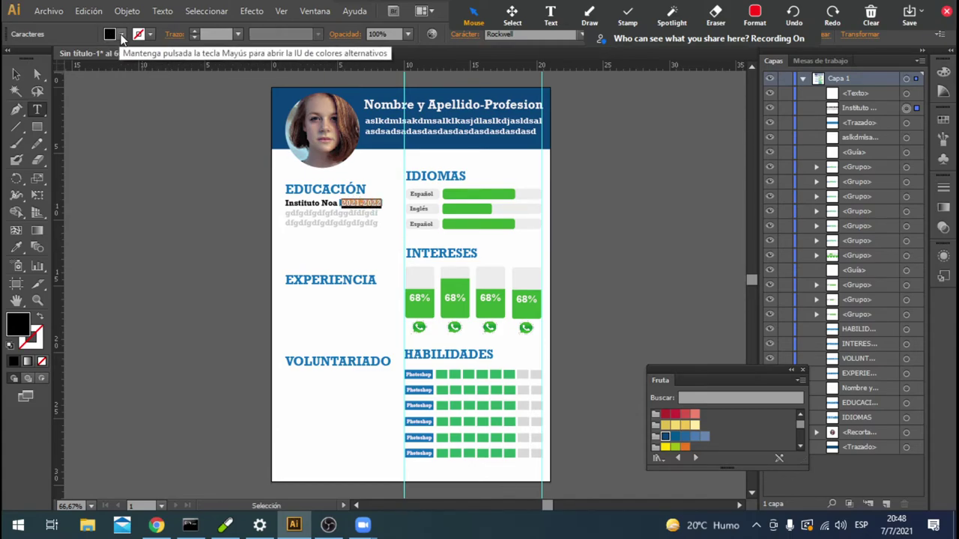
{"action": "left_click", "coordinate": [122, 34]}
{"action": "left_click", "coordinate": [31, 59]}
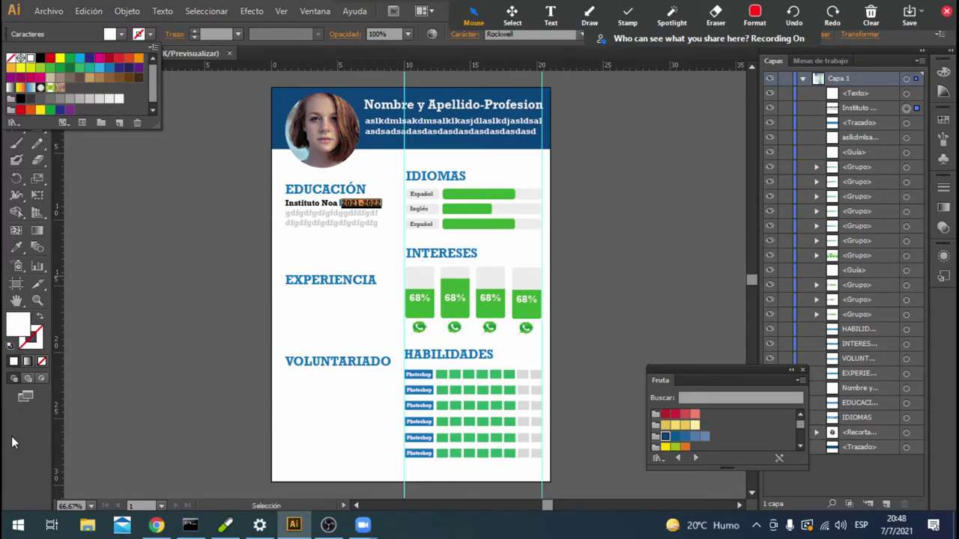
{"action": "left_click", "coordinate": [15, 74]}
{"action": "left_click", "coordinate": [183, 291]}
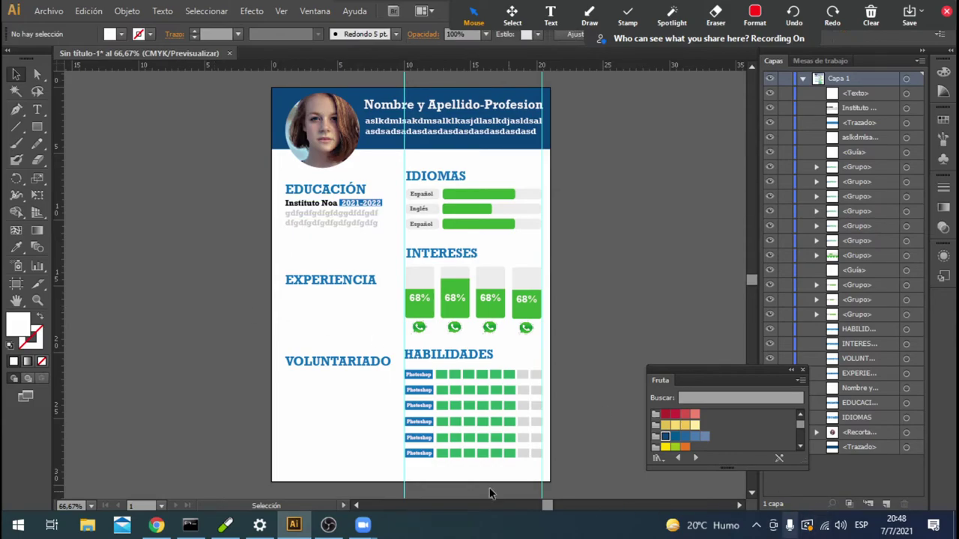
Zoom to 150% and nudge the blue date box into alignment behind 2021-2022.
{"action": "left_click", "coordinate": [91, 507]}
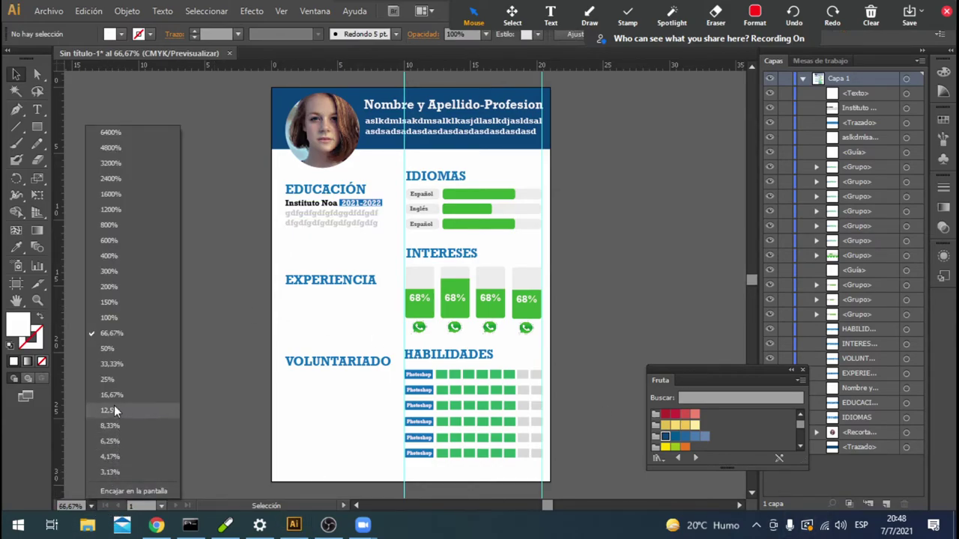
{"action": "left_click", "coordinate": [119, 302]}
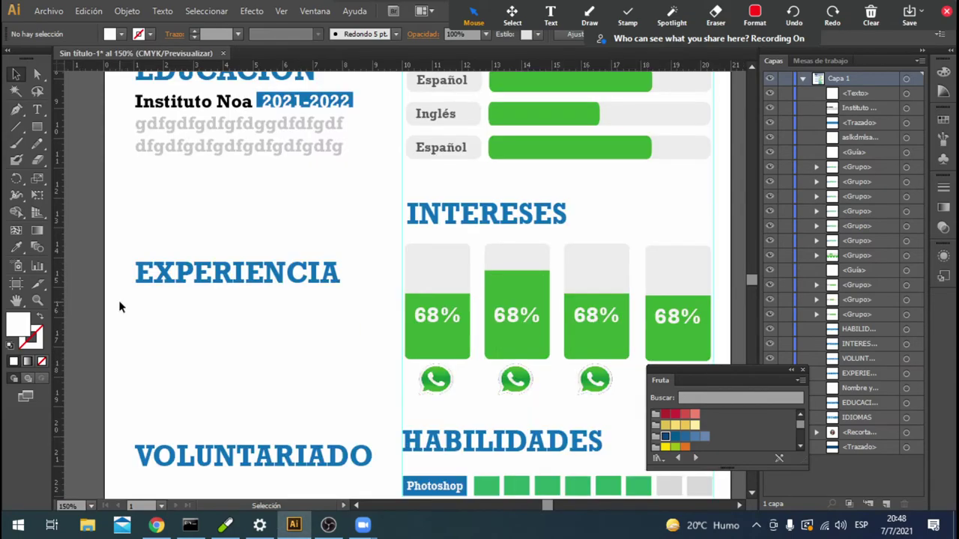
{"action": "scroll", "coordinate": [199, 287], "scroll_direction": "up", "scroll_amount": 2}
{"action": "scroll", "coordinate": [199, 286], "scroll_direction": "up", "scroll_amount": 1}
{"action": "scroll", "coordinate": [224, 281], "scroll_direction": "up", "scroll_amount": 1}
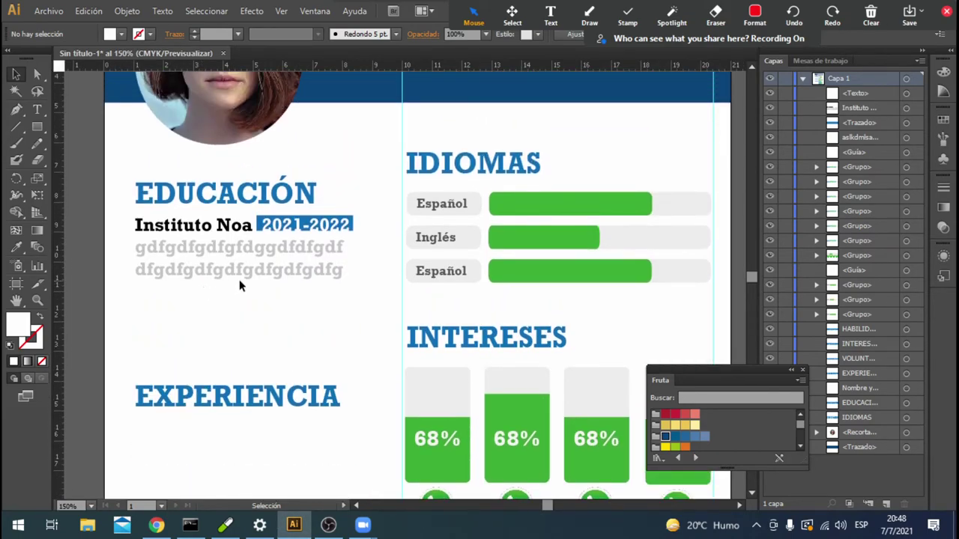
{"action": "left_click", "coordinate": [352, 229]}
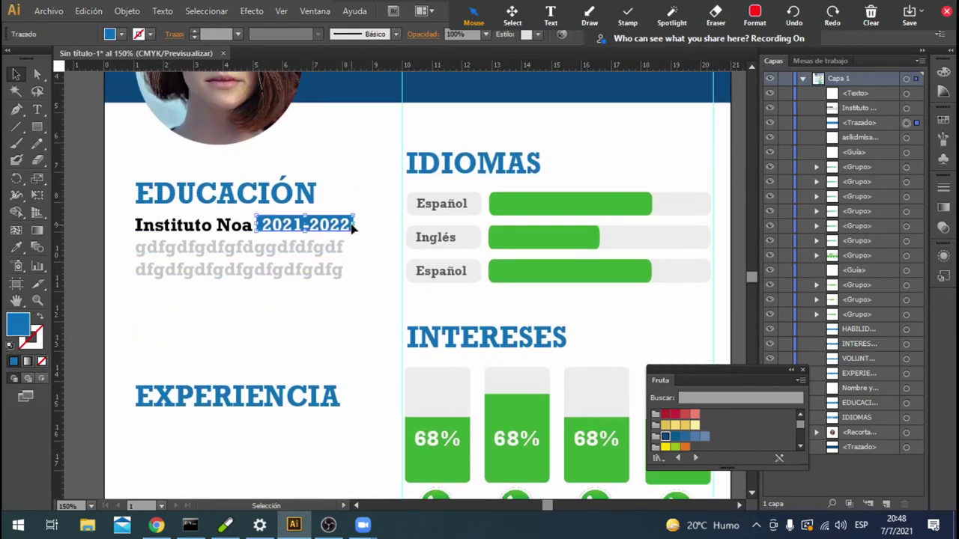
{"action": "key", "text": "Down"}
{"action": "key", "text": "Down"}
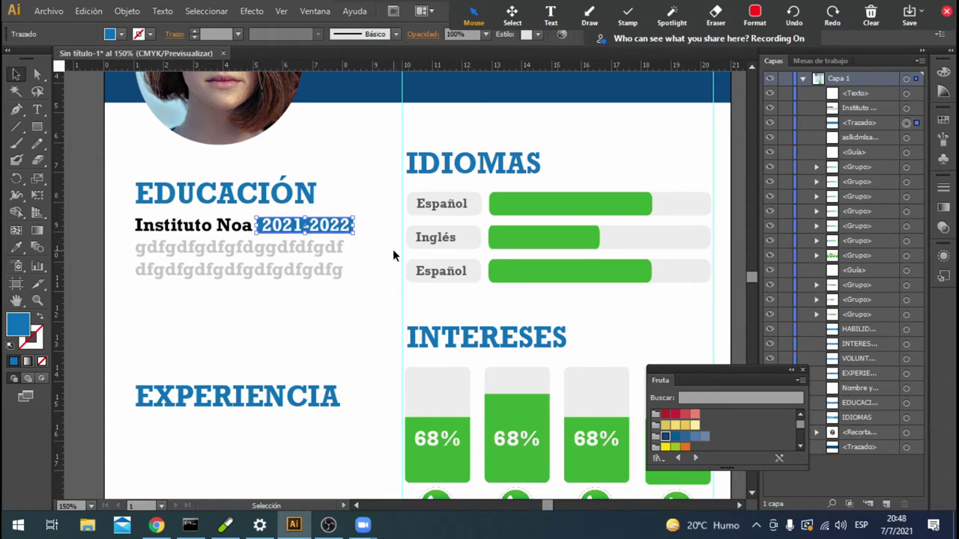
{"action": "key", "text": "Right"}
{"action": "key", "text": "Up"}
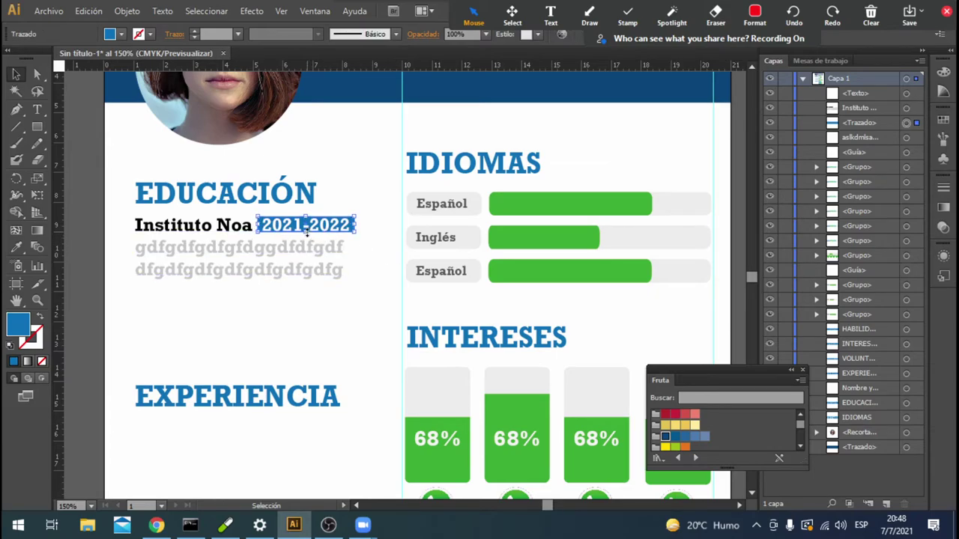
{"action": "left_click_drag", "start_coordinate": [306, 233], "coordinate": [313, 239]}
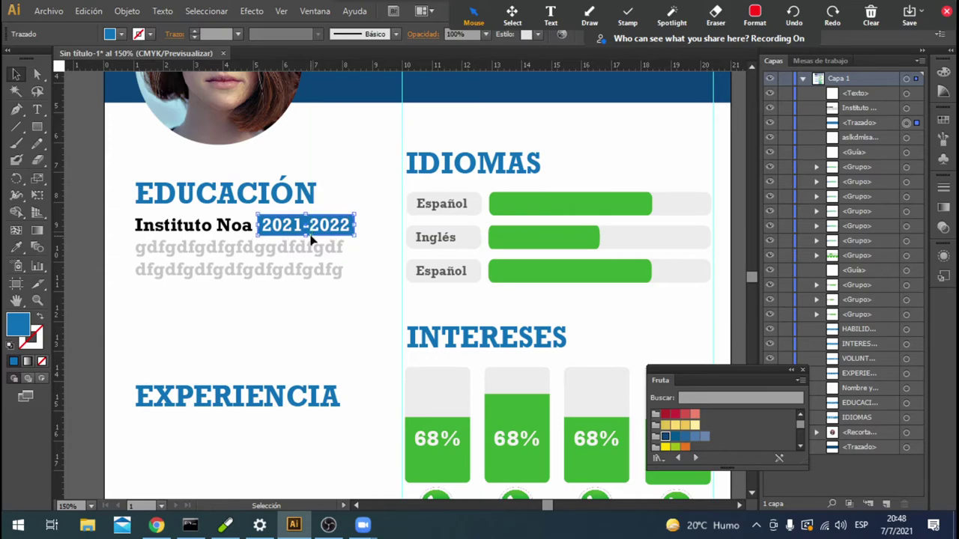
Group the Instituto Noa entry text with its blue date box.
{"action": "left_click", "coordinate": [342, 273]}
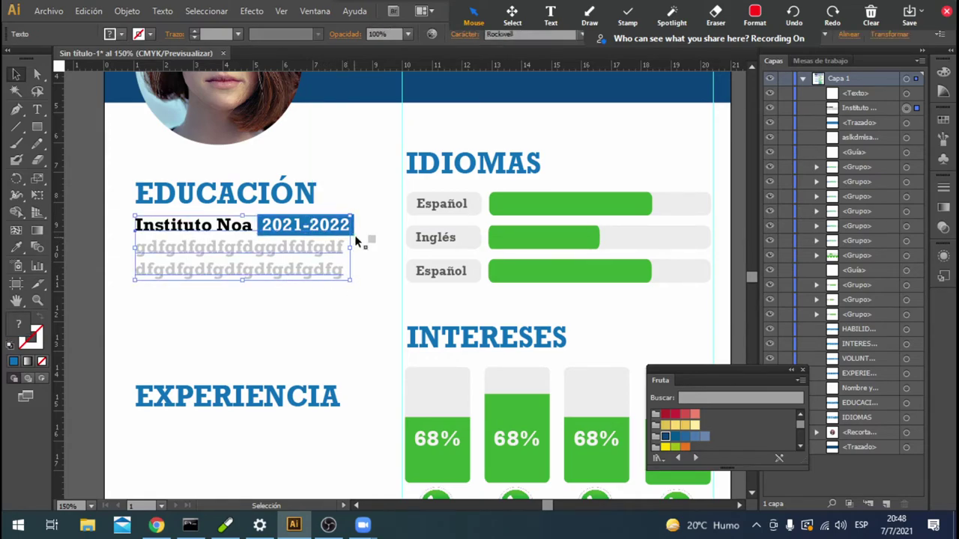
{"action": "left_click", "coordinate": [352, 230]}
{"action": "left_click", "coordinate": [329, 247]}
{"action": "left_click", "coordinate": [352, 233]}
{"action": "left_click", "coordinate": [321, 264]}
{"action": "left_click", "coordinate": [362, 255]}
{"action": "mouse_move", "coordinate": [362, 283]}
{"action": "left_mouse_down"}
{"action": "mouse_move", "coordinate": [193, 225]}
{"action": "mouse_move", "coordinate": [220, 267]}
{"action": "left_mouse_up"}
{"action": "right_click", "coordinate": [224, 258]}
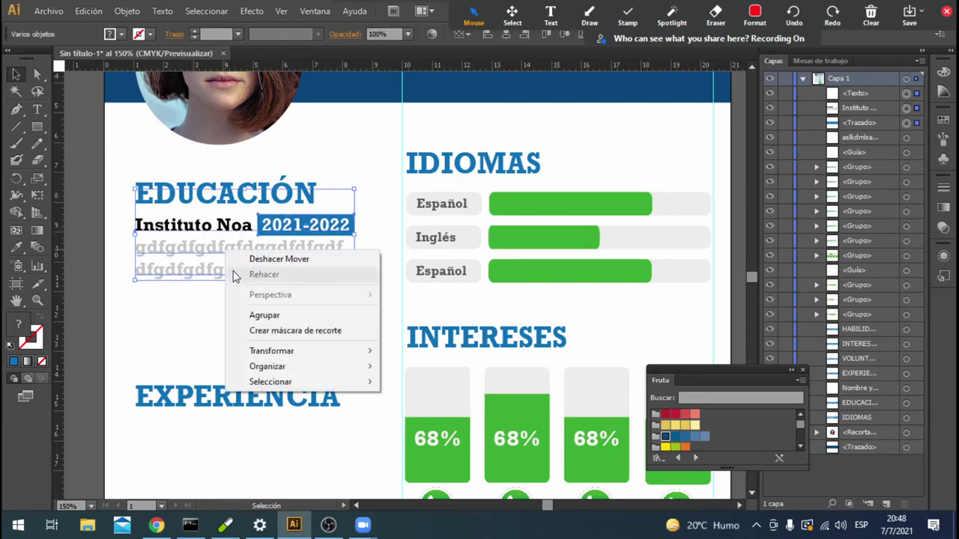
{"action": "left_click", "coordinate": [281, 316]}
{"action": "left_click", "coordinate": [325, 286]}
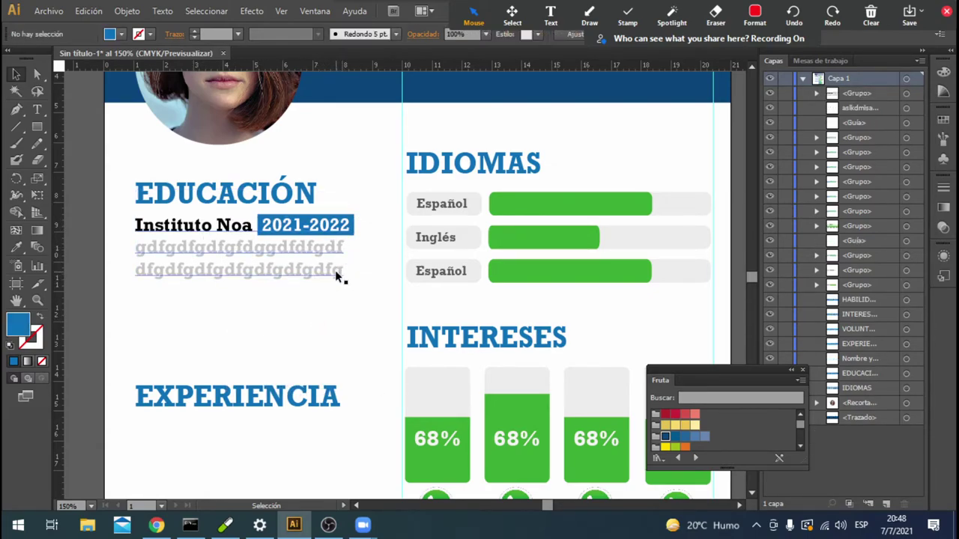
Duplicate the Instituto Noa entry group twice, stacking copies below the original.
{"action": "key", "text": "a"}
{"action": "mouse_move", "coordinate": [330, 272]}
{"action": "left_mouse_down", "text": "alt"}
{"action": "mouse_move", "coordinate": [335, 324]}
{"action": "mouse_move", "coordinate": [284, 449]}
{"action": "left_mouse_up", "text": "alt"}
{"action": "scroll", "coordinate": [325, 349], "scroll_direction": "down", "scroll_amount": 2}
{"action": "left_click", "coordinate": [289, 280]}
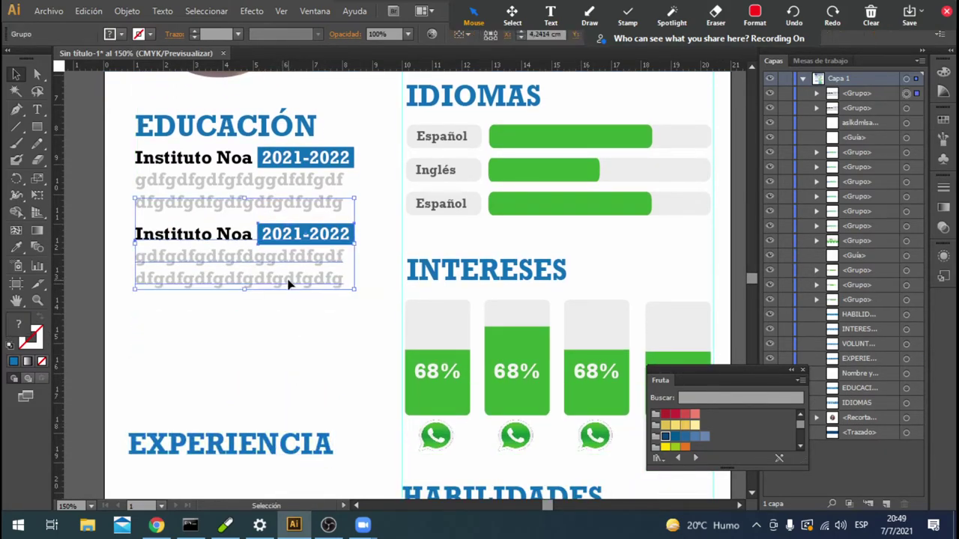
{"action": "left_click_drag", "start_coordinate": [284, 291], "coordinate": [289, 359], "text": "alt"}
{"action": "left_click", "coordinate": [362, 372]}
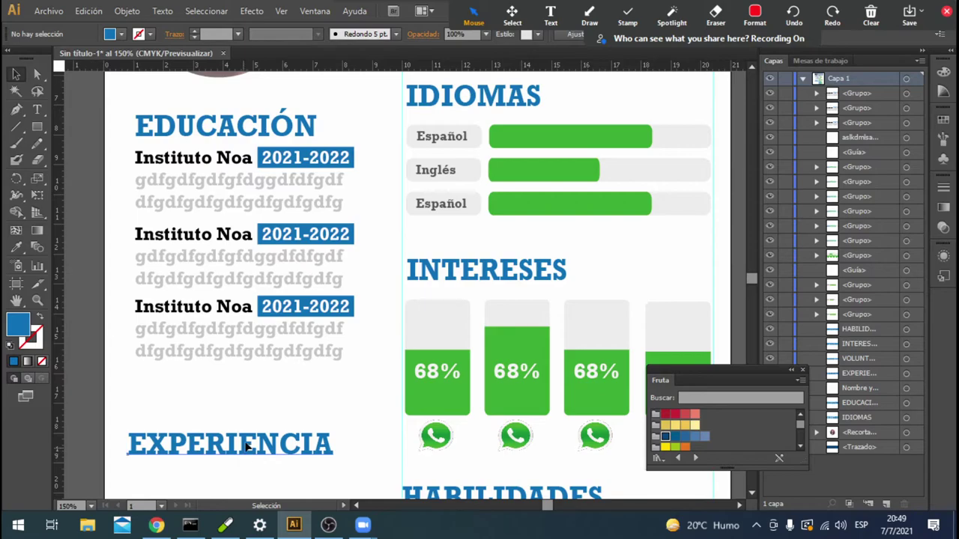
Move the EXPERIENCIA heading up just below the third entry.
{"action": "mouse_move", "coordinate": [251, 443]}
{"action": "left_mouse_down"}
{"action": "mouse_move", "coordinate": [243, 399]}
{"action": "mouse_move", "coordinate": [252, 410]}
{"action": "left_mouse_up"}
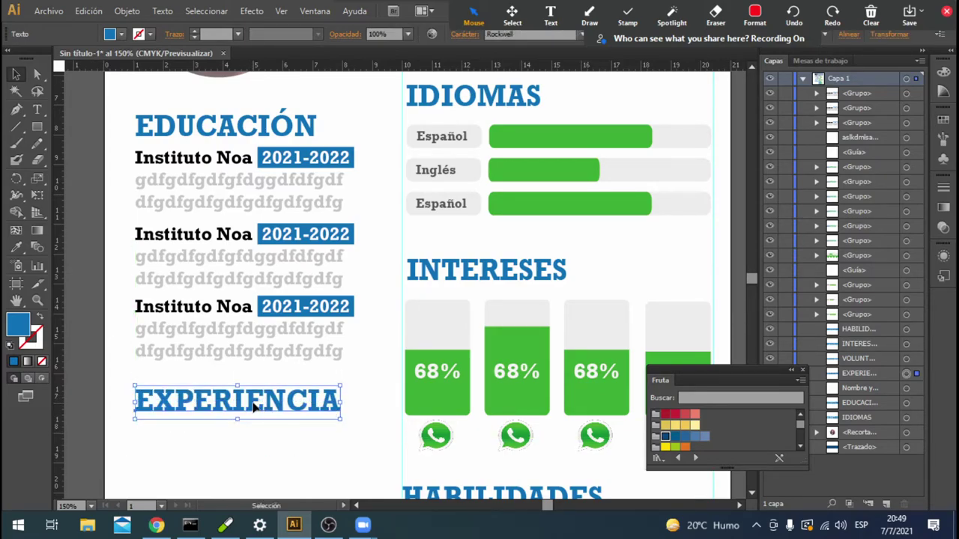
{"action": "left_click", "coordinate": [258, 337]}
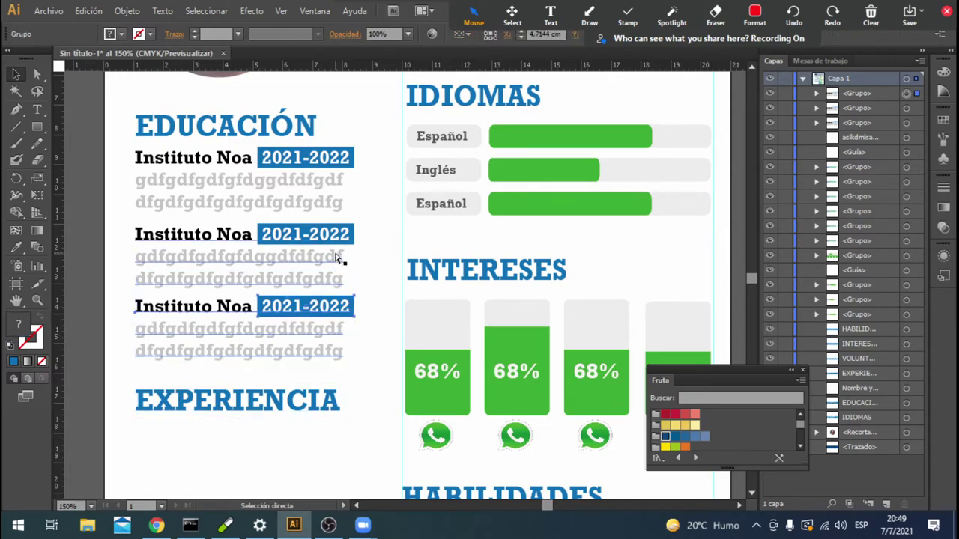
{"action": "left_click", "coordinate": [371, 345]}
{"action": "left_click_drag", "start_coordinate": [371, 350], "coordinate": [192, 178]}
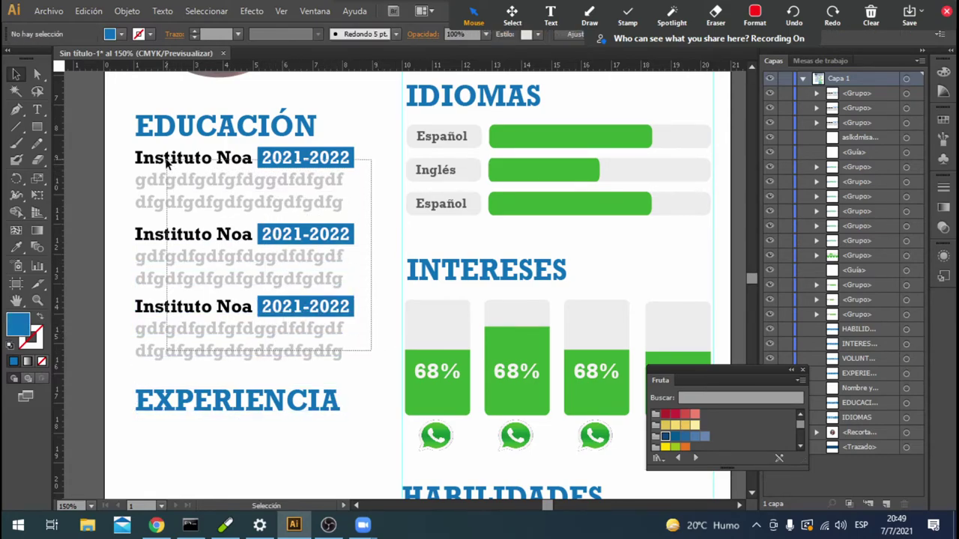
Copy the three Instituto Noa entries down beneath the EXPERIENCIA heading.
{"action": "scroll", "coordinate": [208, 212], "scroll_direction": "down", "scroll_amount": 3}
{"action": "scroll", "coordinate": [217, 221], "scroll_direction": "down", "scroll_amount": 2}
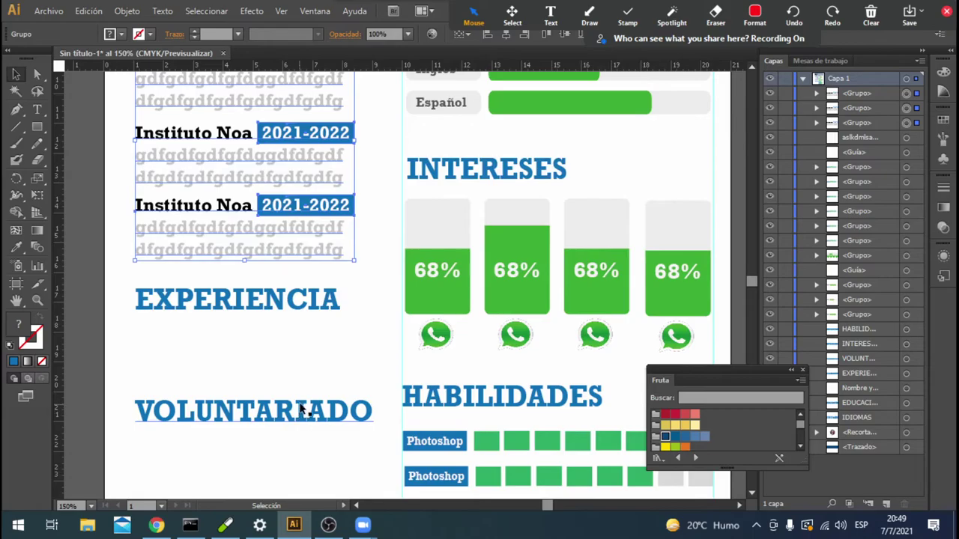
{"action": "left_click_drag", "start_coordinate": [288, 259], "coordinate": [296, 504]}
{"action": "scroll", "coordinate": [257, 406], "scroll_direction": "down", "scroll_amount": 1}
{"action": "scroll", "coordinate": [268, 390], "scroll_direction": "down", "scroll_amount": 2}
{"action": "scroll", "coordinate": [270, 405], "scroll_direction": "down", "scroll_amount": 1}
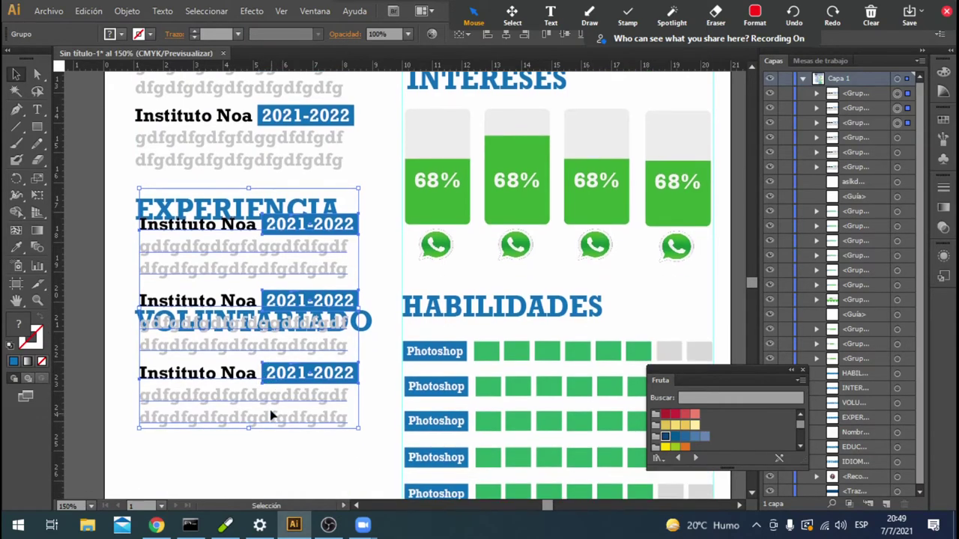
{"action": "left_click_drag", "start_coordinate": [264, 402], "coordinate": [261, 418]}
{"action": "left_click", "coordinate": [389, 363]}
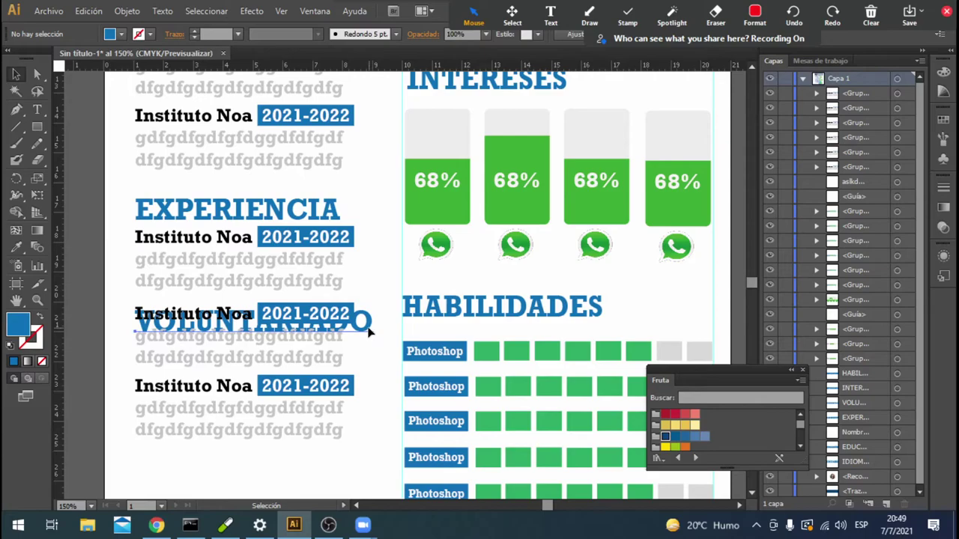
Move the VOLUNTARIADO heading further down the page.
{"action": "left_click", "coordinate": [367, 332]}
{"action": "left_click_drag", "start_coordinate": [367, 332], "coordinate": [350, 470]}
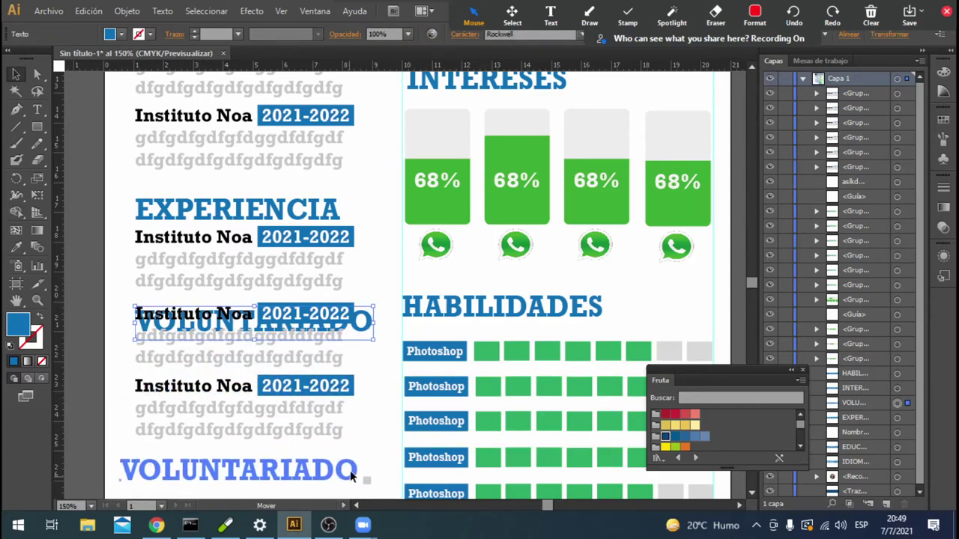
{"action": "scroll", "coordinate": [349, 470], "scroll_direction": "down", "scroll_amount": 2}
{"action": "scroll", "coordinate": [352, 416], "scroll_direction": "down", "scroll_amount": 3}
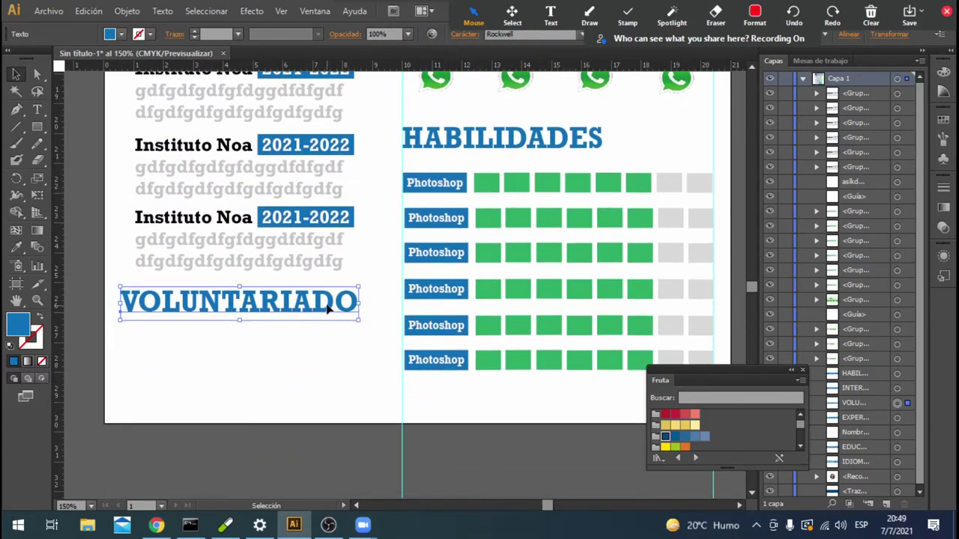
{"action": "left_click_drag", "start_coordinate": [310, 310], "coordinate": [306, 392]}
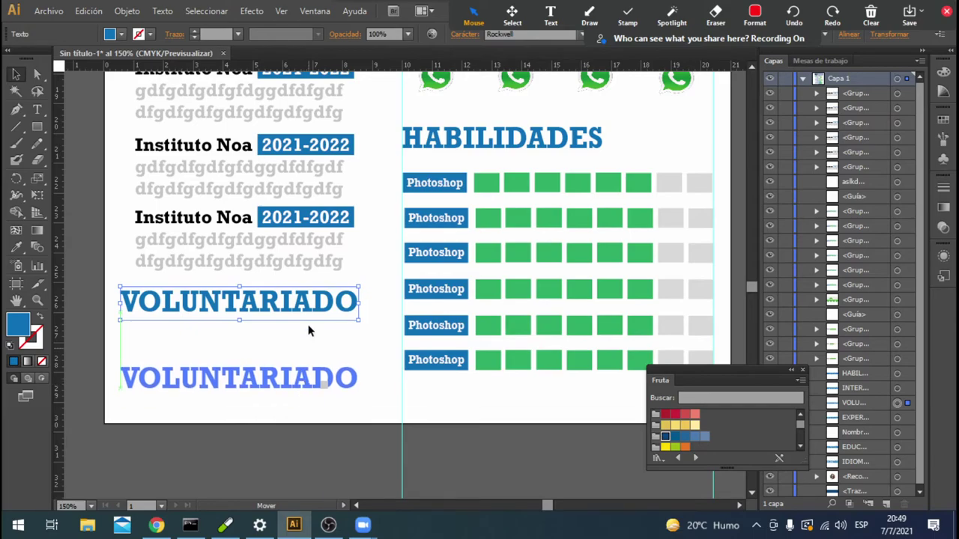
Duplicate the last entry as a fourth experience entry and zoom out to the whole page.
{"action": "left_click", "coordinate": [322, 263]}
{"action": "left_click_drag", "start_coordinate": [325, 263], "coordinate": [324, 343]}
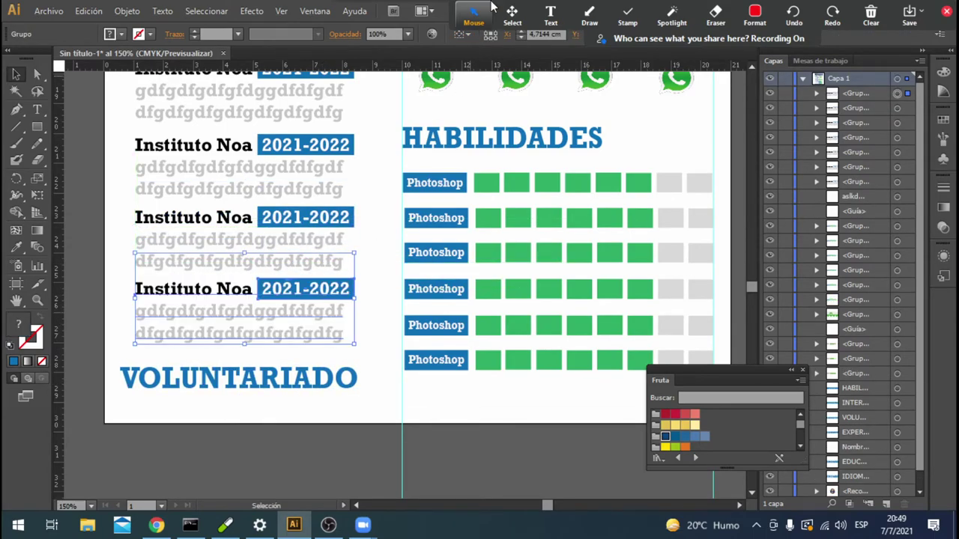
{"action": "left_click", "coordinate": [380, 291]}
{"action": "scroll", "coordinate": [338, 326], "scroll_direction": "up", "scroll_amount": 1}
{"action": "key", "text": "ctrl+minus"}
{"action": "key", "text": "ctrl+minus"}
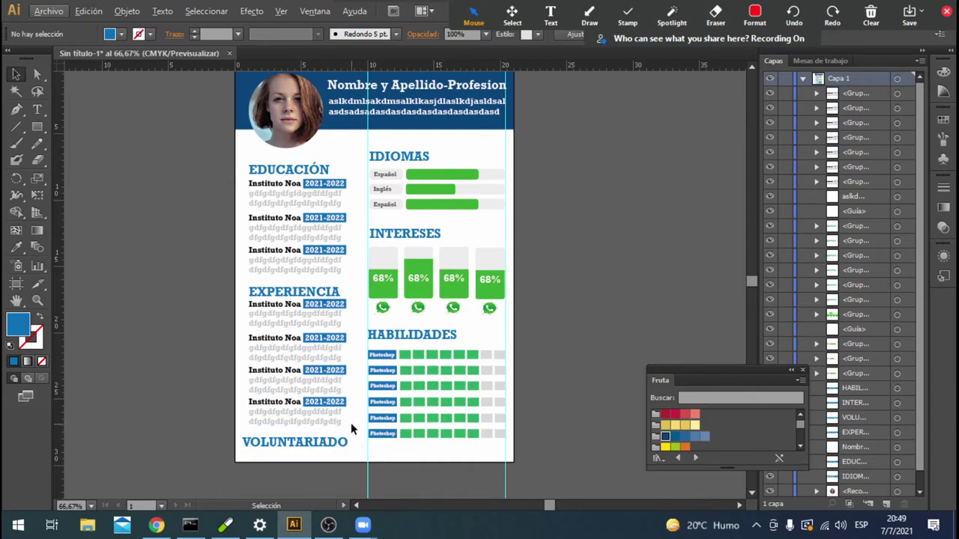
Compress the left column of entries vertically, shift it up, and move VOLUNTARIADO beneath it.
{"action": "mouse_move", "coordinate": [355, 418]}
{"action": "left_mouse_down"}
{"action": "mouse_move", "coordinate": [260, 255]}
{"action": "mouse_move", "coordinate": [250, 165]}
{"action": "left_mouse_up"}
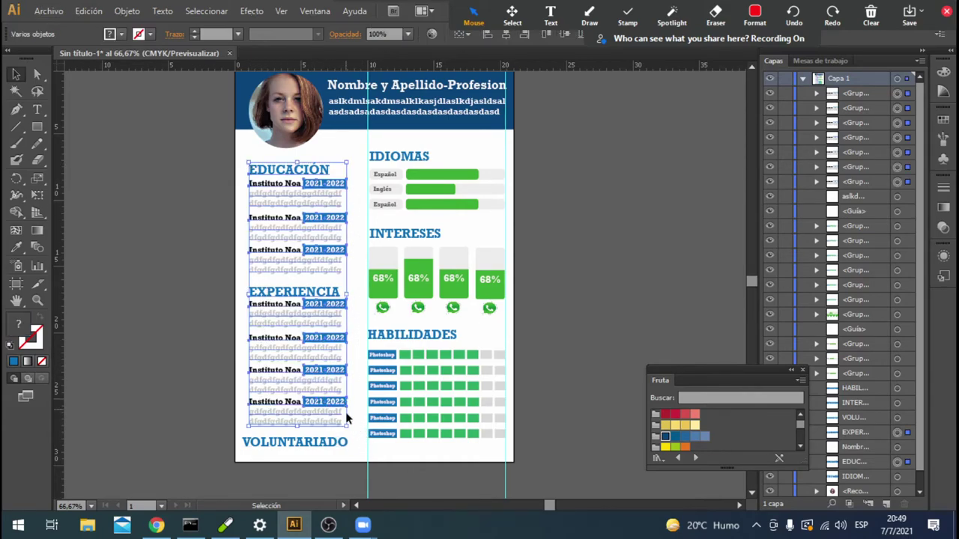
{"action": "left_click_drag", "start_coordinate": [346, 427], "coordinate": [346, 420]}
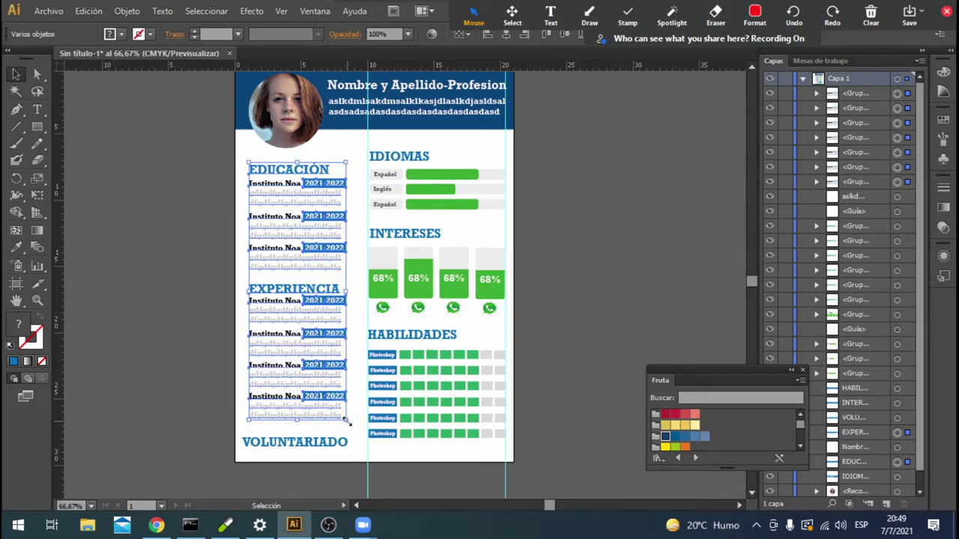
{"action": "left_click_drag", "start_coordinate": [346, 421], "coordinate": [344, 412]}
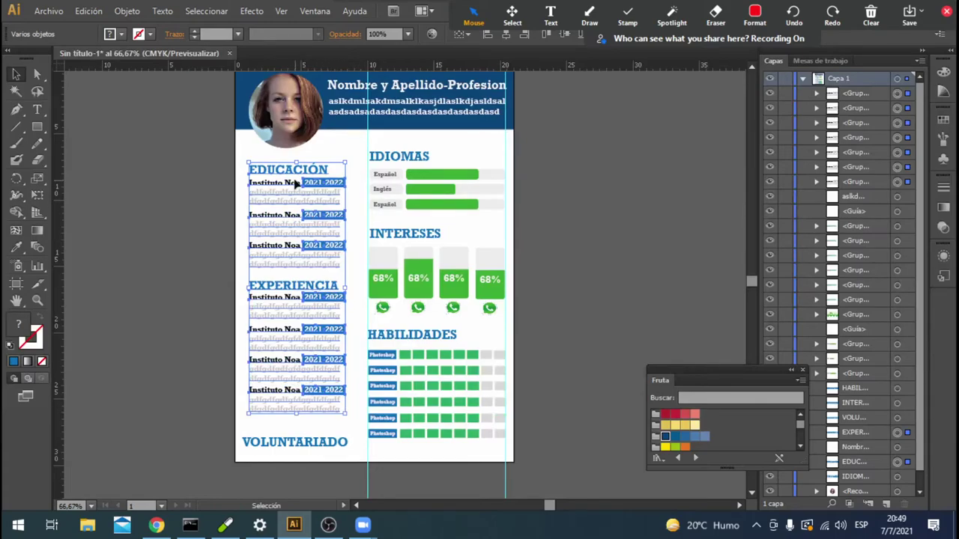
{"action": "left_click_drag", "start_coordinate": [298, 172], "coordinate": [298, 167]}
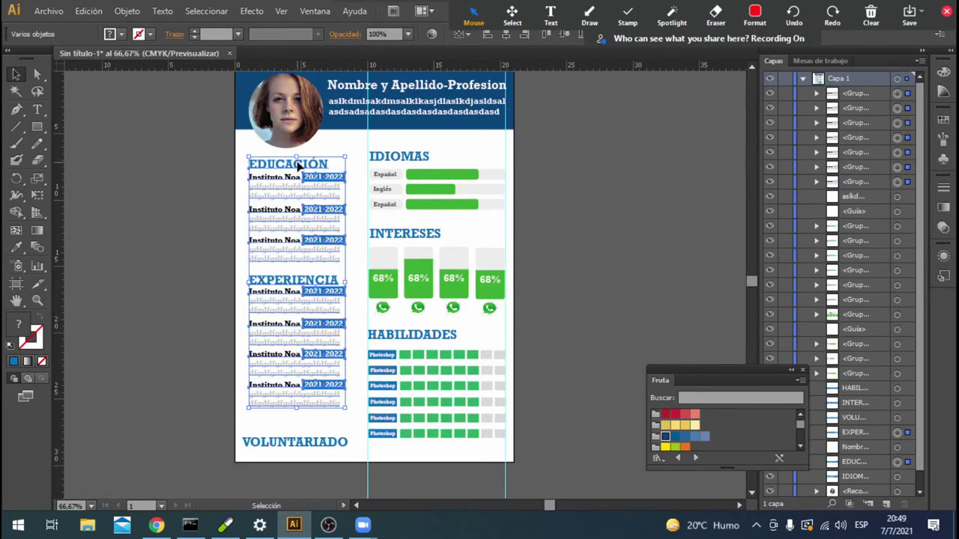
{"action": "left_click_drag", "start_coordinate": [310, 440], "coordinate": [303, 426]}
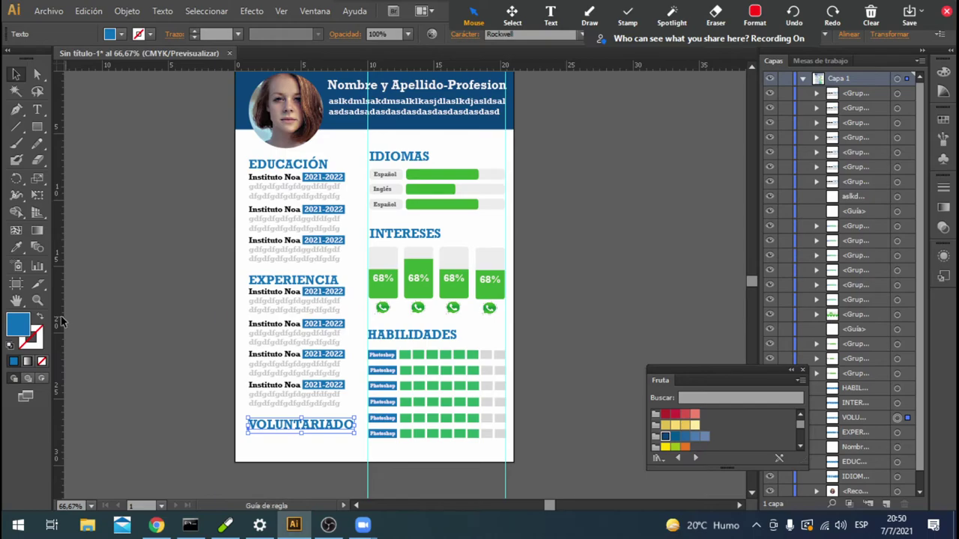
Add a vertical guide beside the left column and adjust the VOLUNTARIADO heading position.
{"action": "left_click_drag", "start_coordinate": [56, 322], "coordinate": [357, 322]}
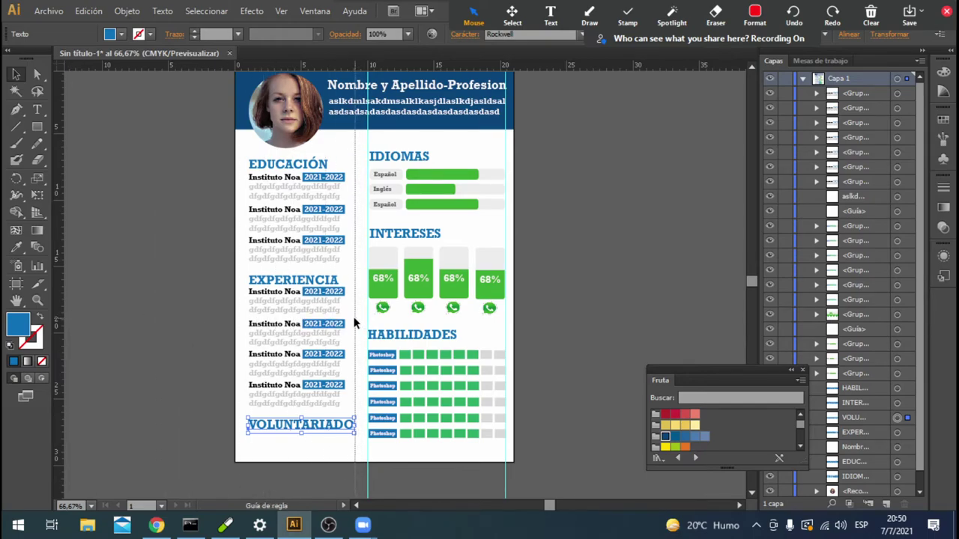
{"action": "left_click_drag", "start_coordinate": [355, 317], "coordinate": [346, 321]}
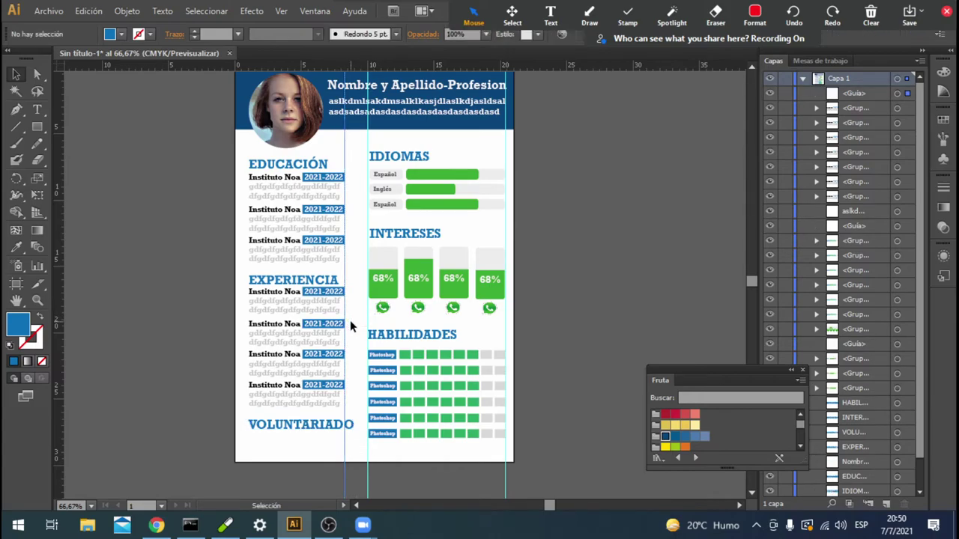
{"action": "left_click", "coordinate": [346, 425]}
{"action": "left_click_drag", "start_coordinate": [346, 425], "coordinate": [345, 430]}
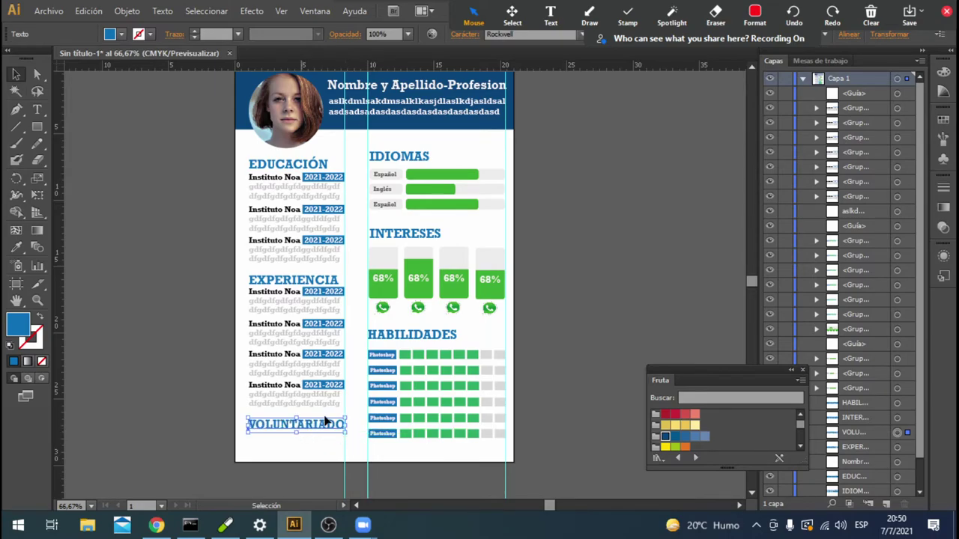
Copy the last Instituto Noa entry under VOLUNTARIADO and shrink it to fit.
{"action": "left_click", "coordinate": [311, 165]}
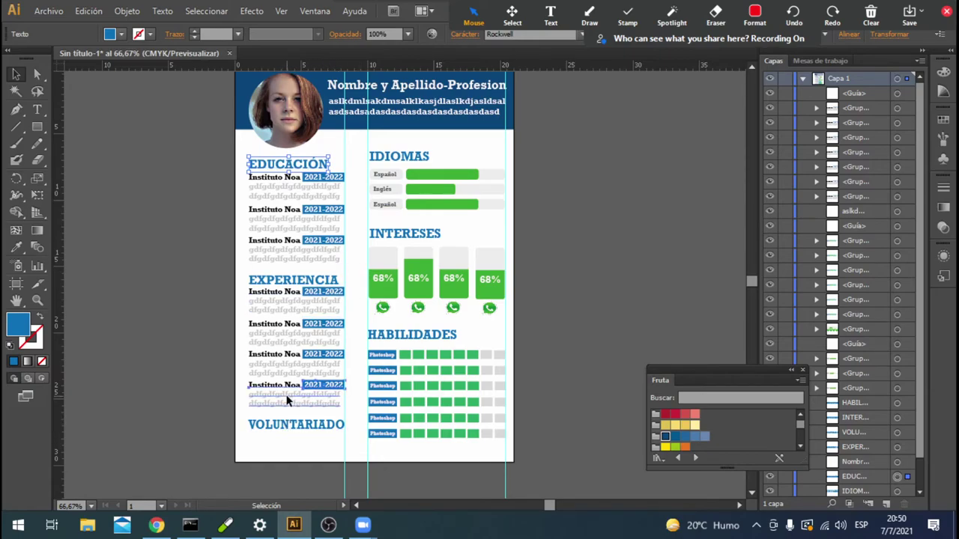
{"action": "left_click_drag", "start_coordinate": [287, 385], "coordinate": [292, 419]}
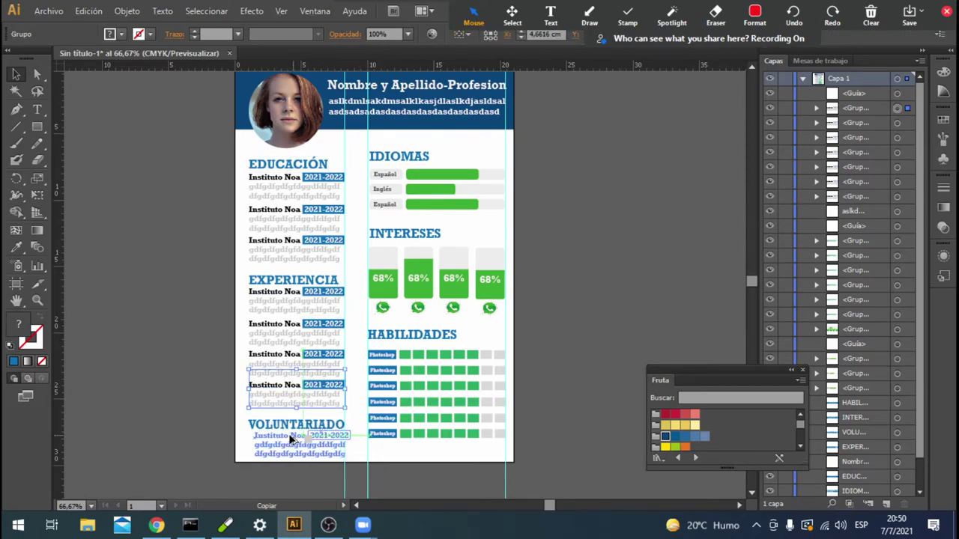
{"action": "left_click_drag", "start_coordinate": [292, 420], "coordinate": [289, 441]}
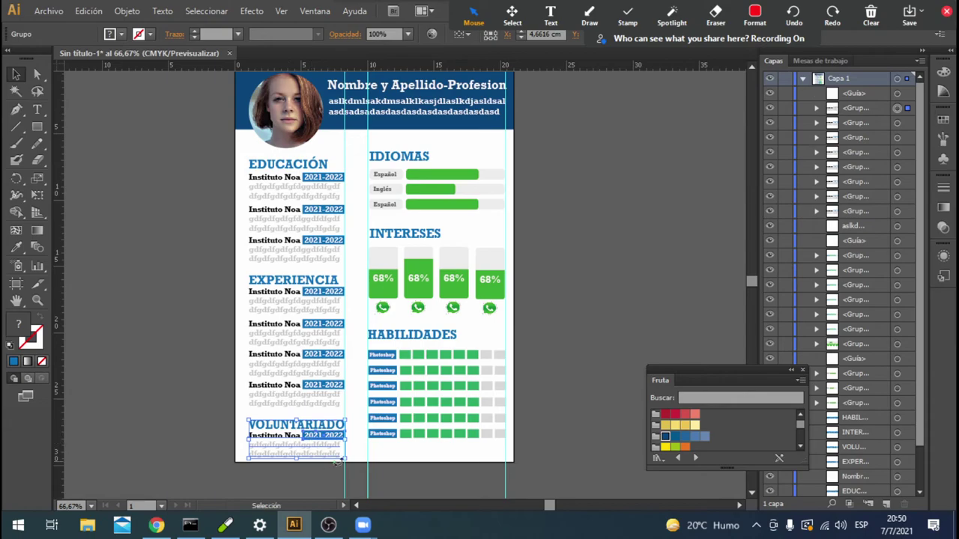
{"action": "left_click_drag", "start_coordinate": [344, 458], "coordinate": [319, 451]}
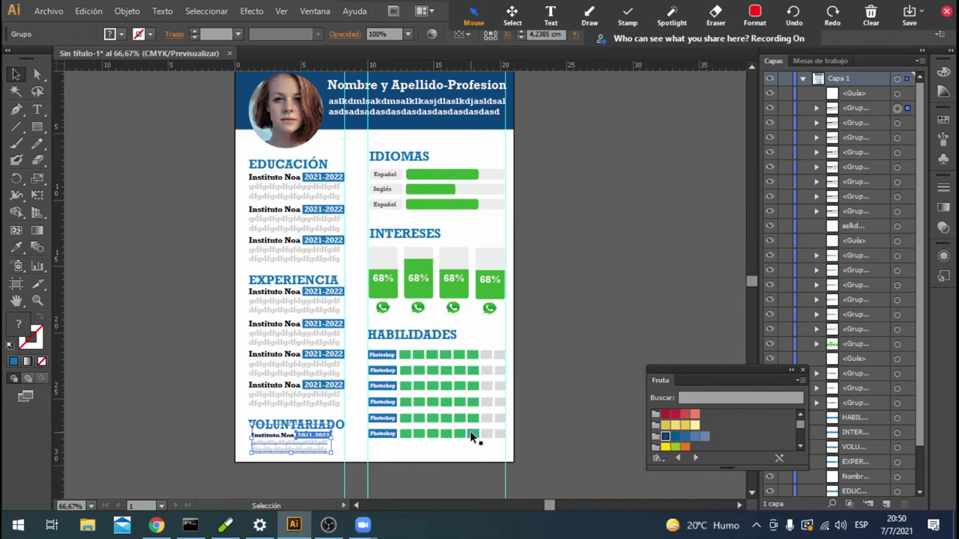
{"action": "left_click", "coordinate": [327, 230]}
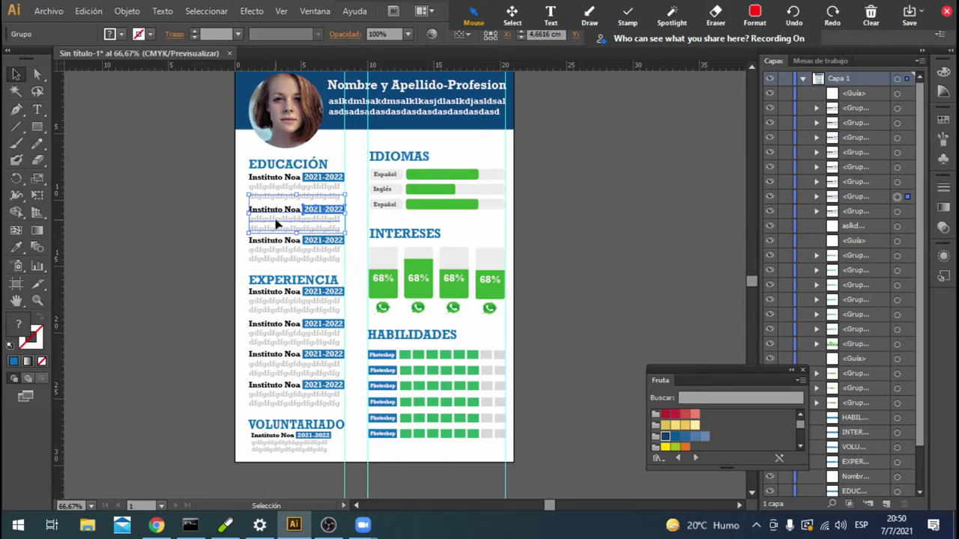
{"action": "left_click", "coordinate": [294, 260]}
{"action": "mouse_move", "coordinate": [298, 359]}
{"action": "left_mouse_down"}
{"action": "mouse_move", "coordinate": [298, 396]}
{"action": "mouse_move", "coordinate": [280, 303]}
{"action": "left_mouse_up"}
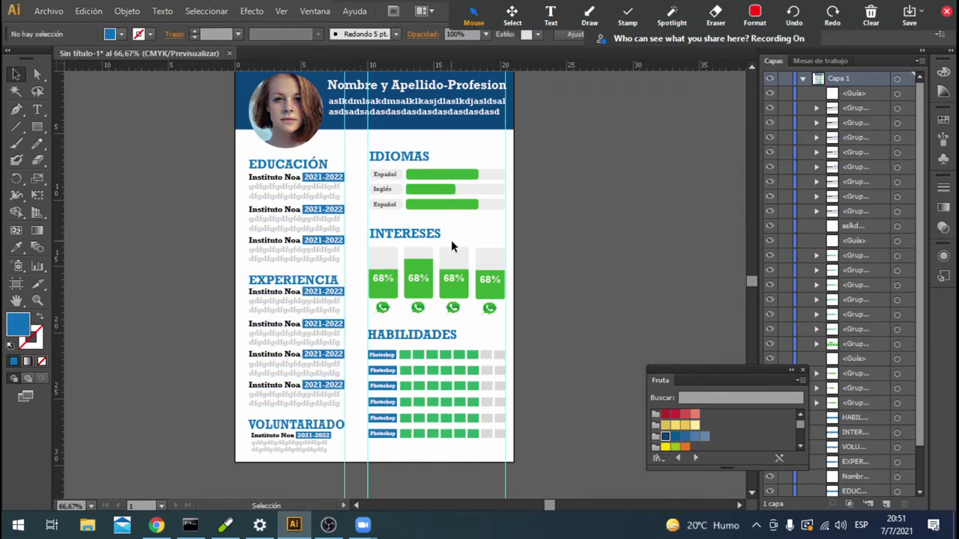
Select the IDIOMAS, INTERESES and HABILIDADES column and scale it down.
{"action": "left_click", "coordinate": [390, 155]}
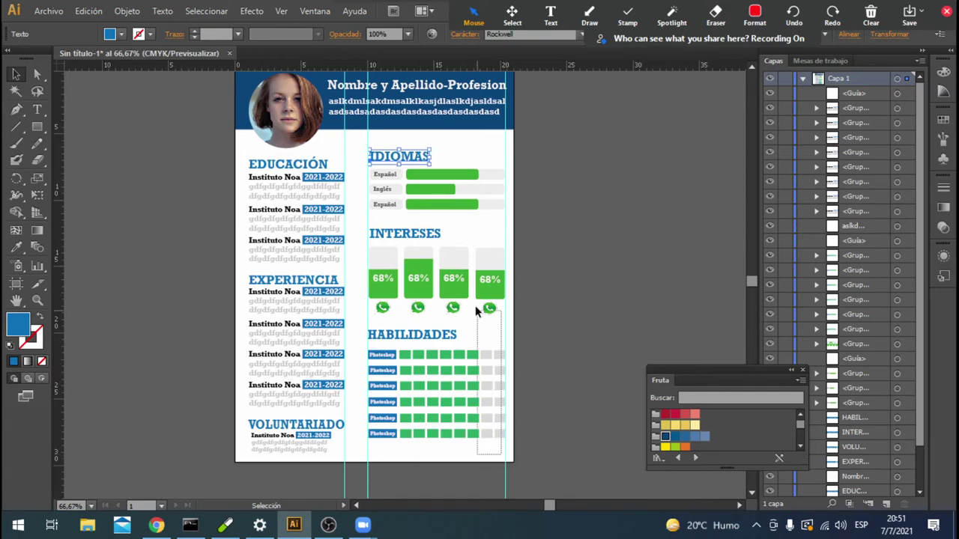
{"action": "left_click_drag", "start_coordinate": [500, 453], "coordinate": [377, 143]}
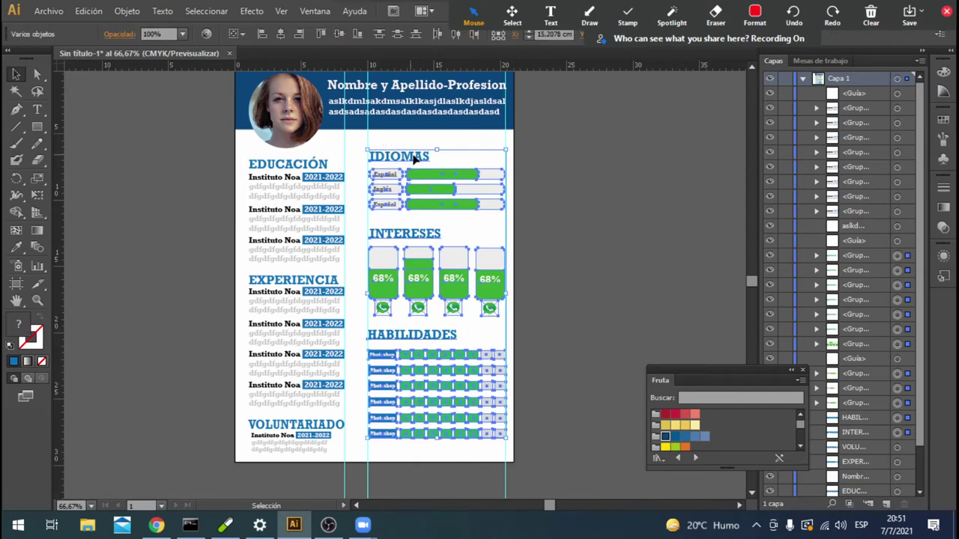
{"action": "left_click_drag", "start_coordinate": [506, 153], "coordinate": [500, 159]}
Add a horizontal guide level with the headings, then resize, lower and widen the right column to meet it.
{"action": "mouse_move", "coordinate": [526, 103]}
{"action": "left_mouse_down"}
{"action": "mouse_move", "coordinate": [524, 165]}
{"action": "mouse_move", "coordinate": [521, 157]}
{"action": "left_mouse_up"}
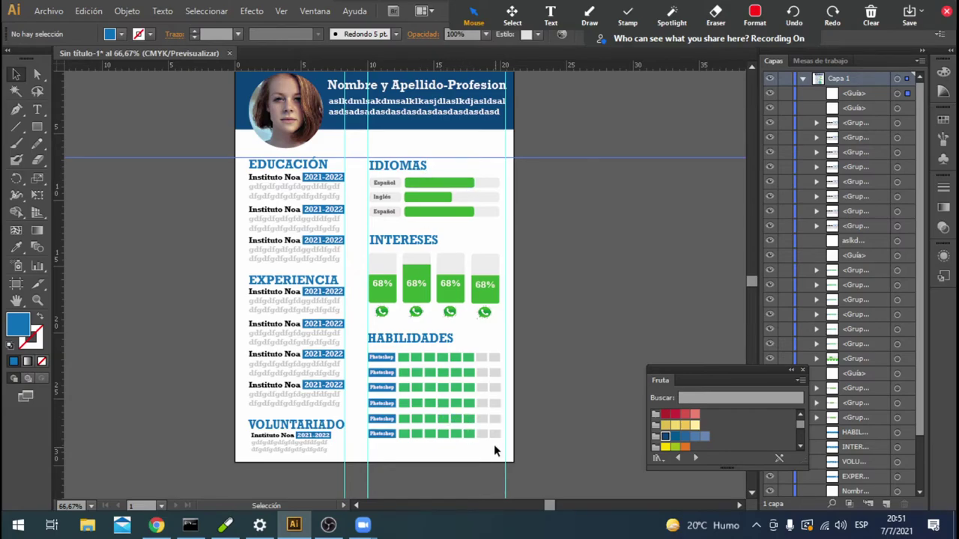
{"action": "left_click_drag", "start_coordinate": [496, 451], "coordinate": [379, 165]}
{"action": "left_click_drag", "start_coordinate": [504, 158], "coordinate": [500, 161]}
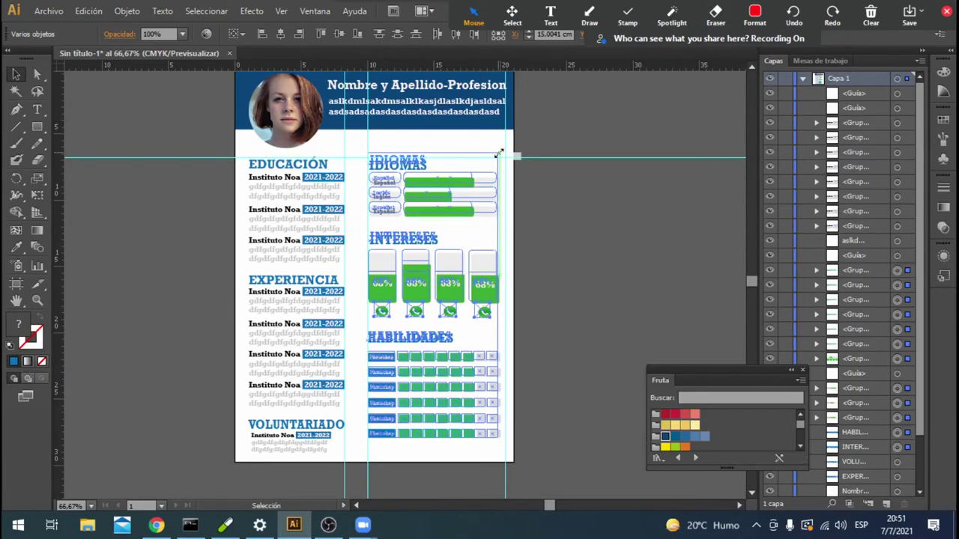
{"action": "left_click_drag", "start_coordinate": [498, 157], "coordinate": [497, 155]}
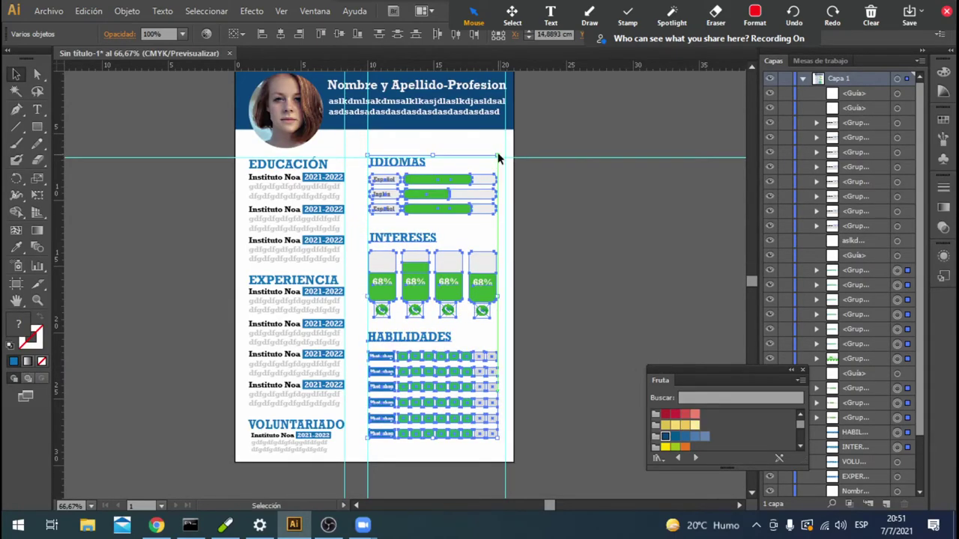
{"action": "key", "text": "Down"}
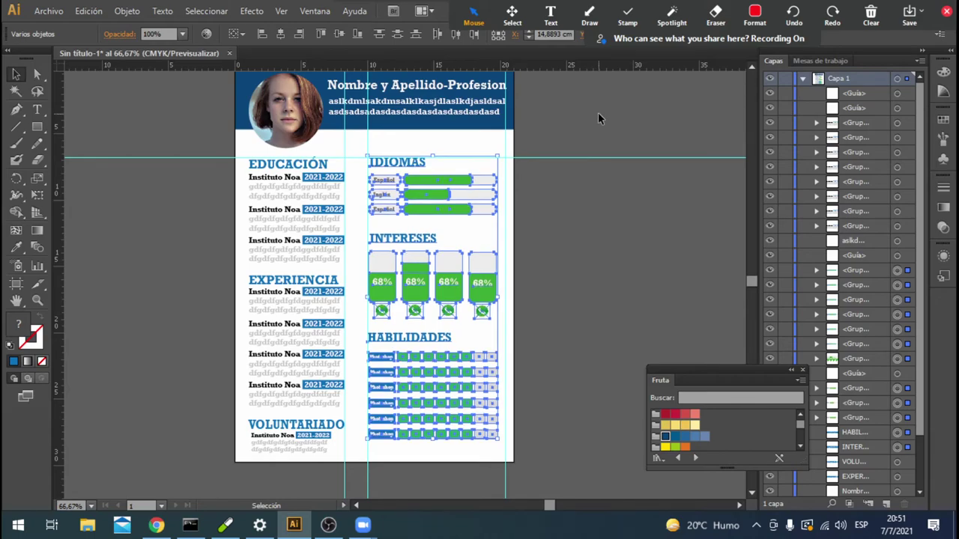
{"action": "key", "text": "Down"}
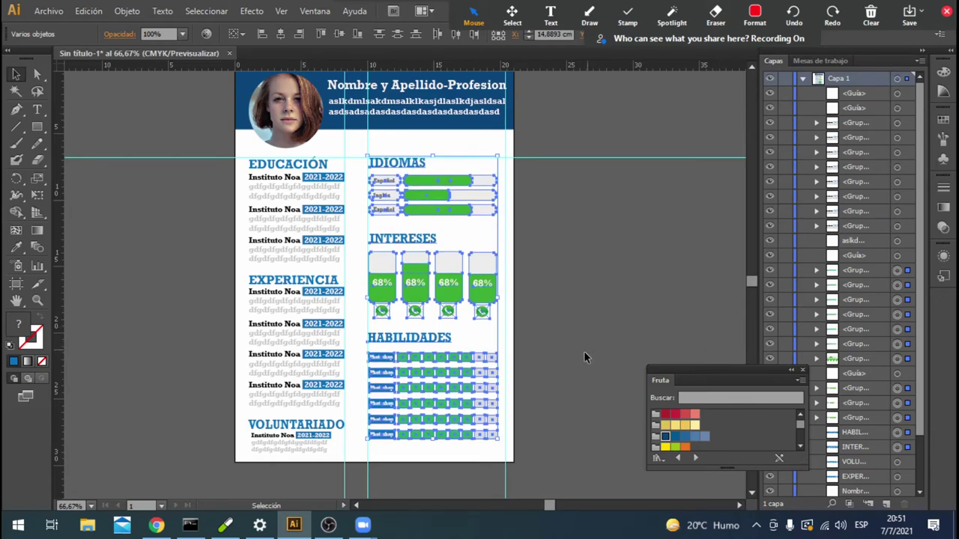
{"action": "left_click_drag", "start_coordinate": [501, 441], "coordinate": [507, 440]}
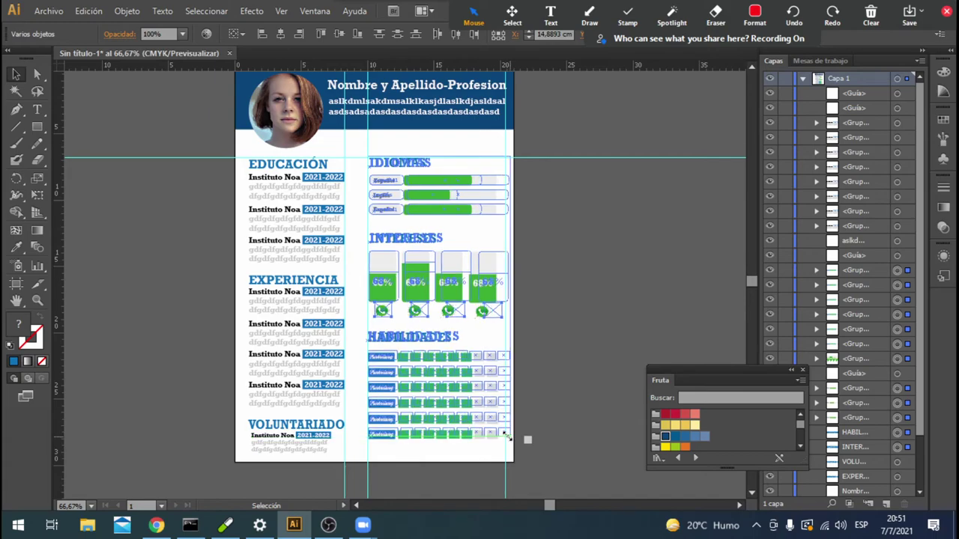
{"action": "left_click", "coordinate": [563, 355]}
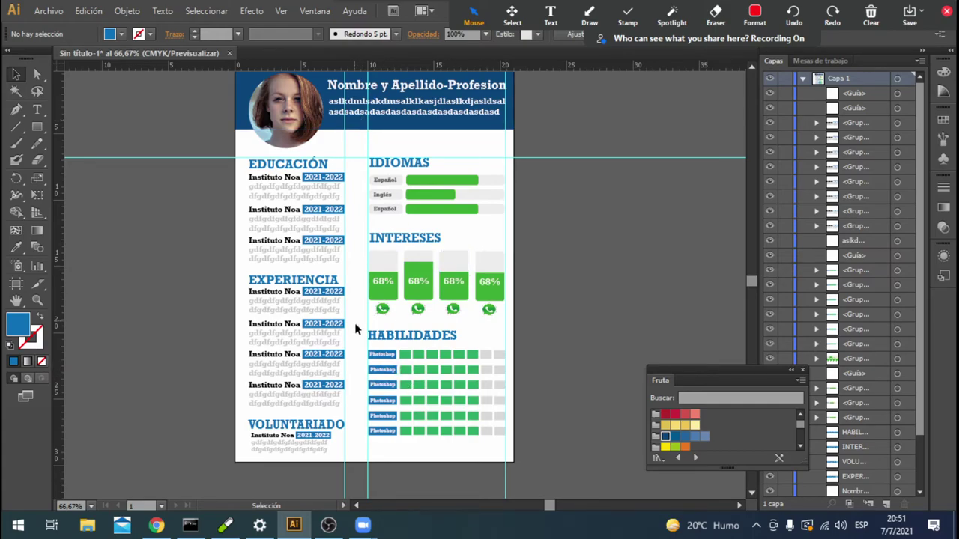
Select each Education and Experience entry in turn to compare their sizes.
{"action": "left_click", "coordinate": [291, 171]}
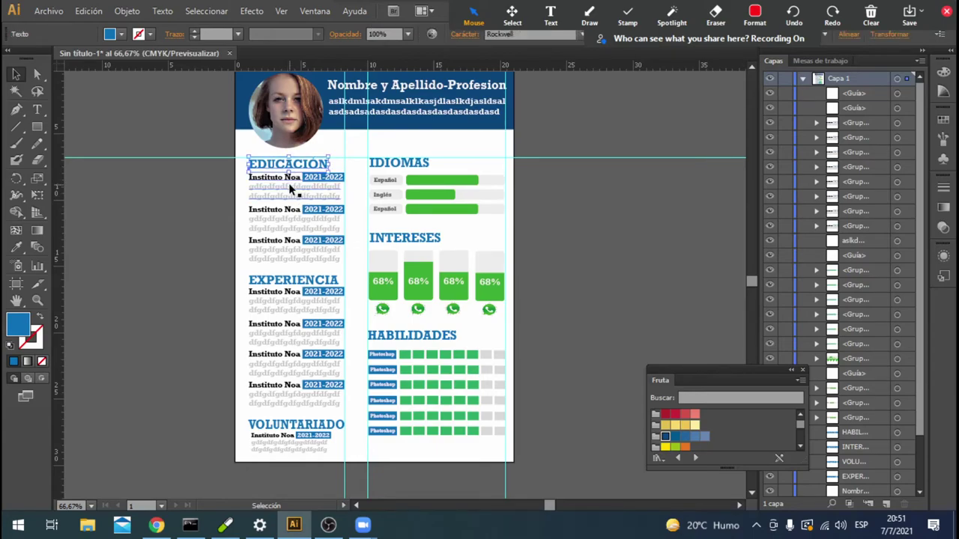
{"action": "left_click", "coordinate": [289, 183]}
{"action": "left_click", "coordinate": [287, 223]}
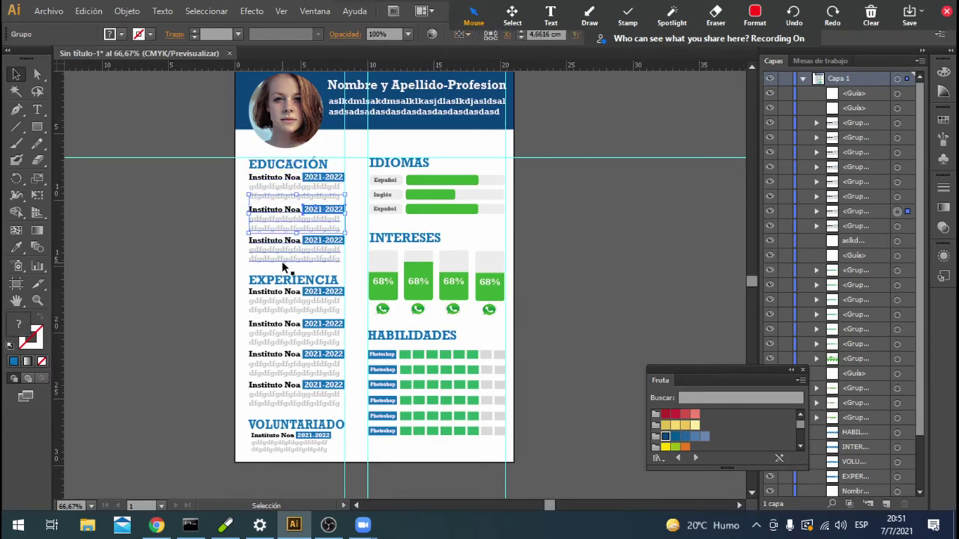
{"action": "left_click", "coordinate": [287, 309]}
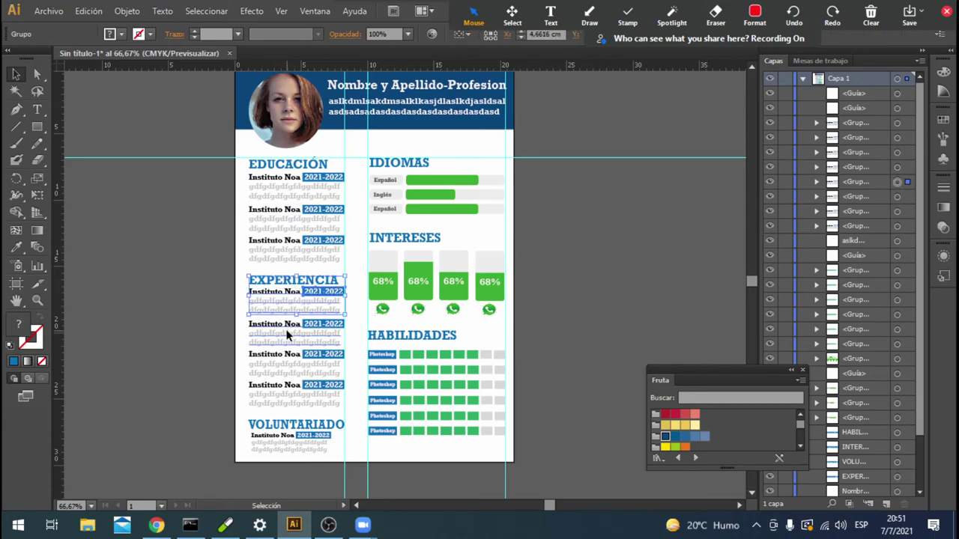
{"action": "left_click", "coordinate": [289, 331]}
{"action": "left_click", "coordinate": [275, 296]}
Rescale the Instituto Noa entry under VOLUNTARIADO to match the others, then switch to OBS Studio.
{"action": "left_click", "coordinate": [283, 427]}
{"action": "left_click", "coordinate": [286, 434]}
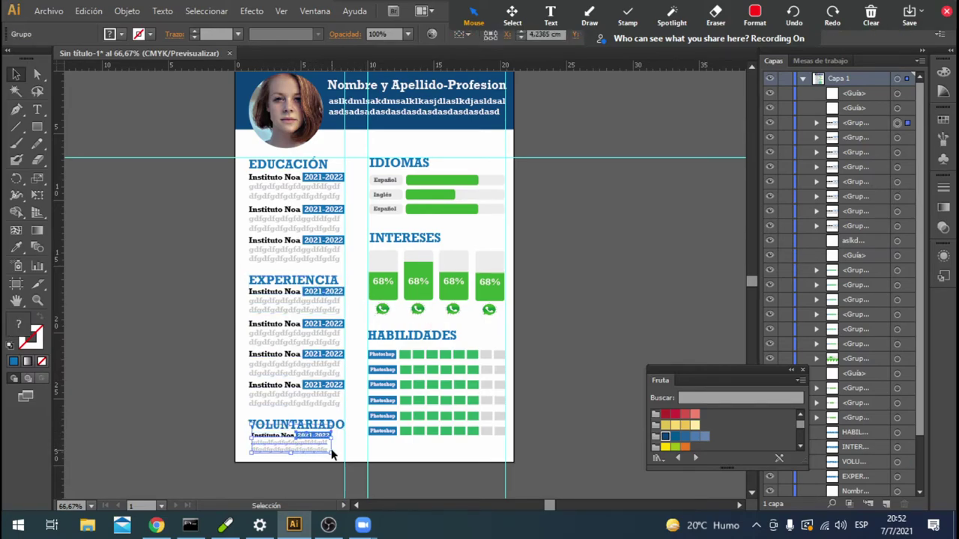
{"action": "mouse_move", "coordinate": [332, 453]}
{"action": "left_mouse_down"}
{"action": "mouse_move", "coordinate": [342, 452]}
{"action": "mouse_move", "coordinate": [309, 455]}
{"action": "left_mouse_up"}
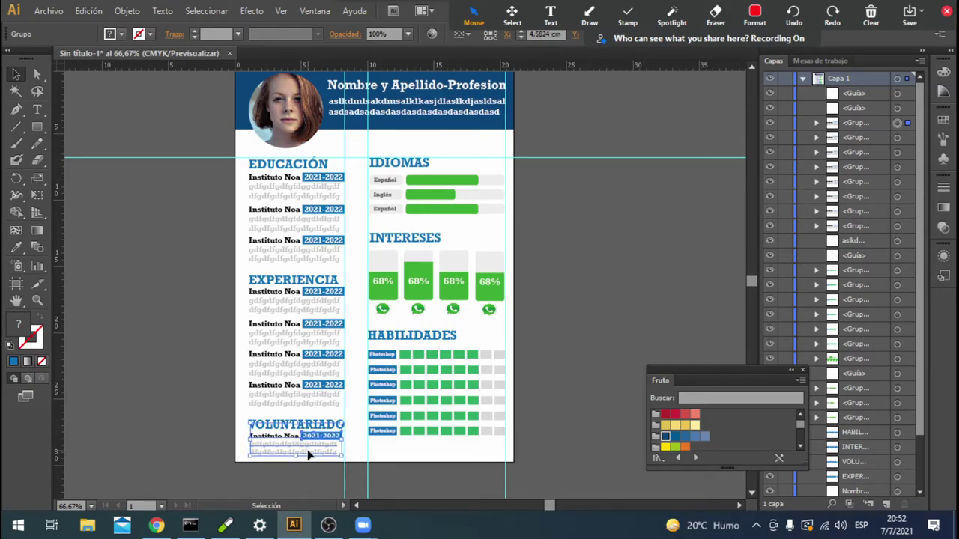
{"action": "left_click", "coordinate": [567, 246]}
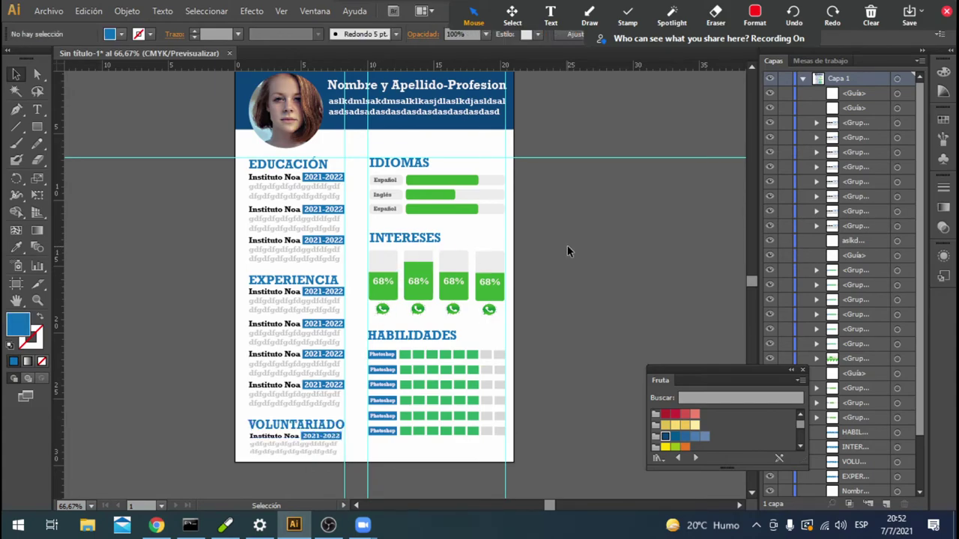
{"action": "left_click", "coordinate": [330, 525]}
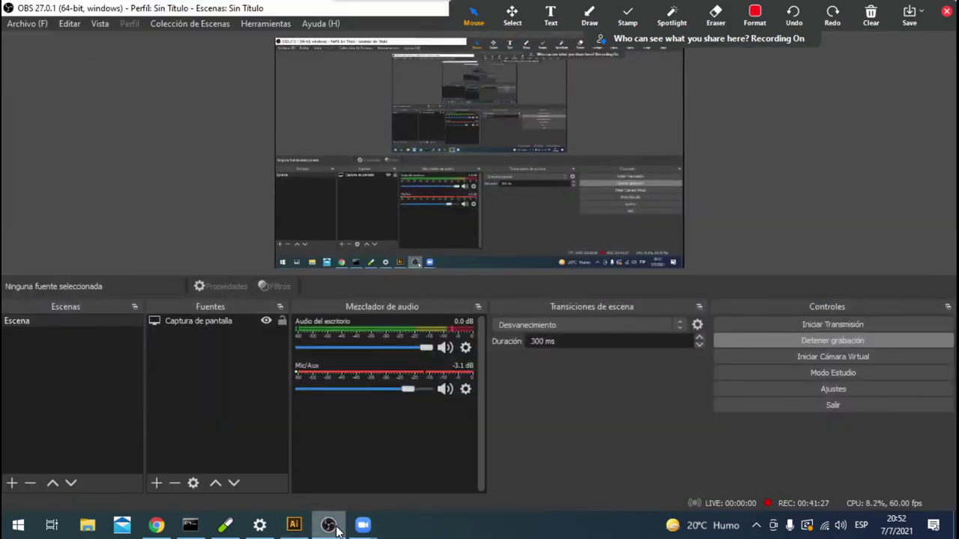
Minimise OBS Studio so the Illustrator CV layout is visible again.
{"action": "left_click", "coordinate": [330, 524]}
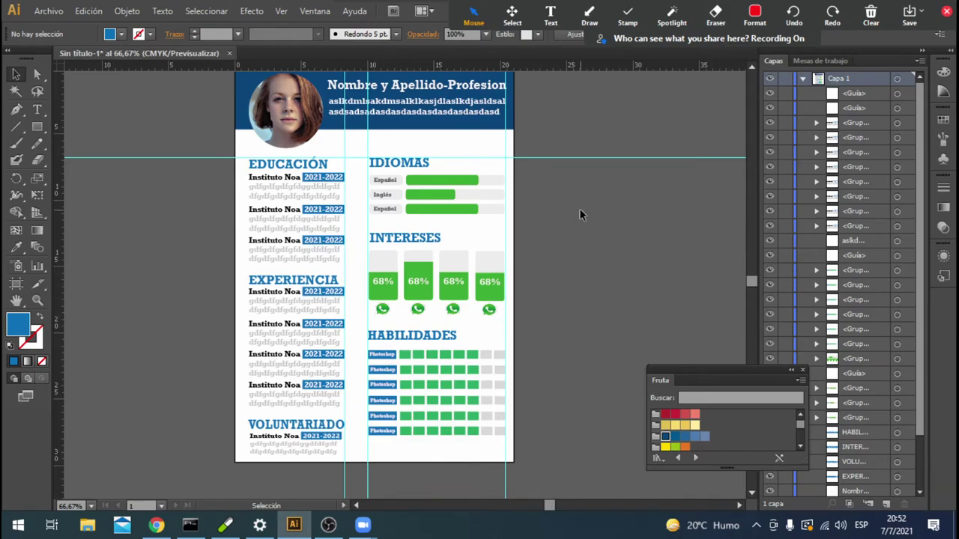
Check the header description paragraph and the IDIOMAS heading by selecting them.
{"action": "left_click", "coordinate": [416, 114]}
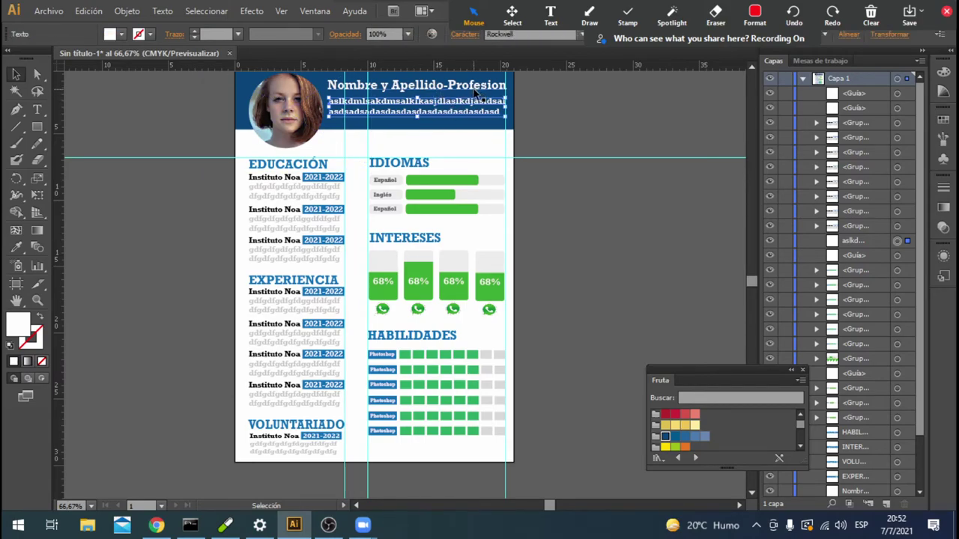
{"action": "left_click", "coordinate": [567, 101]}
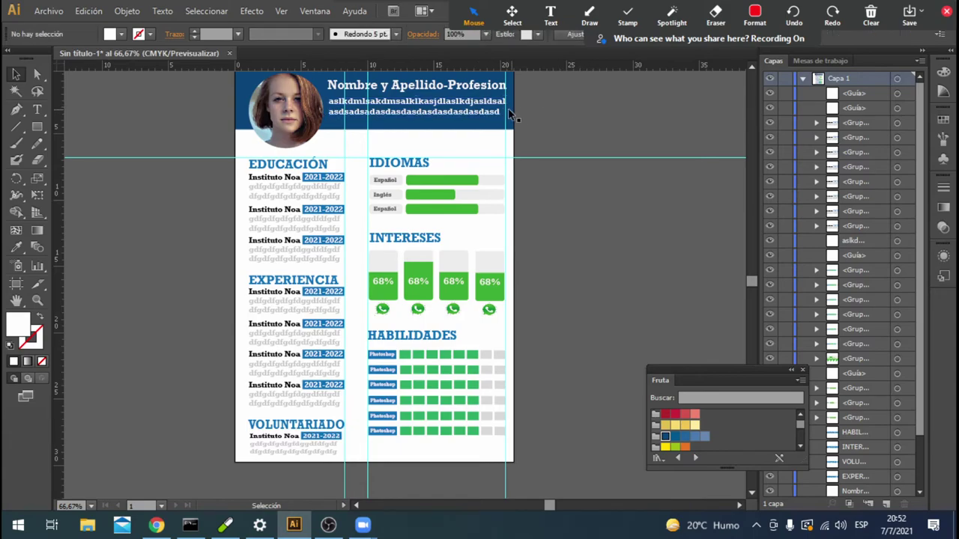
{"action": "left_click", "coordinate": [498, 112]}
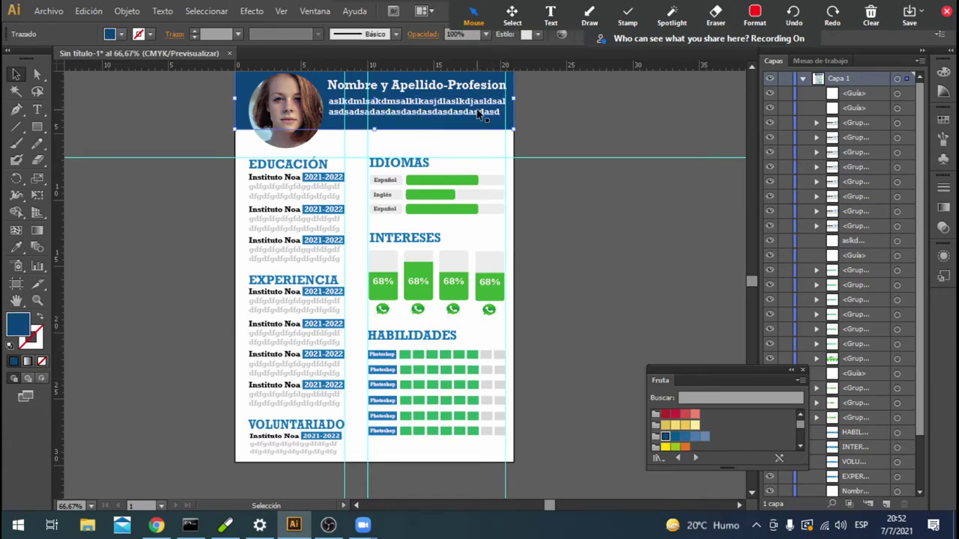
{"action": "left_click", "coordinate": [548, 110]}
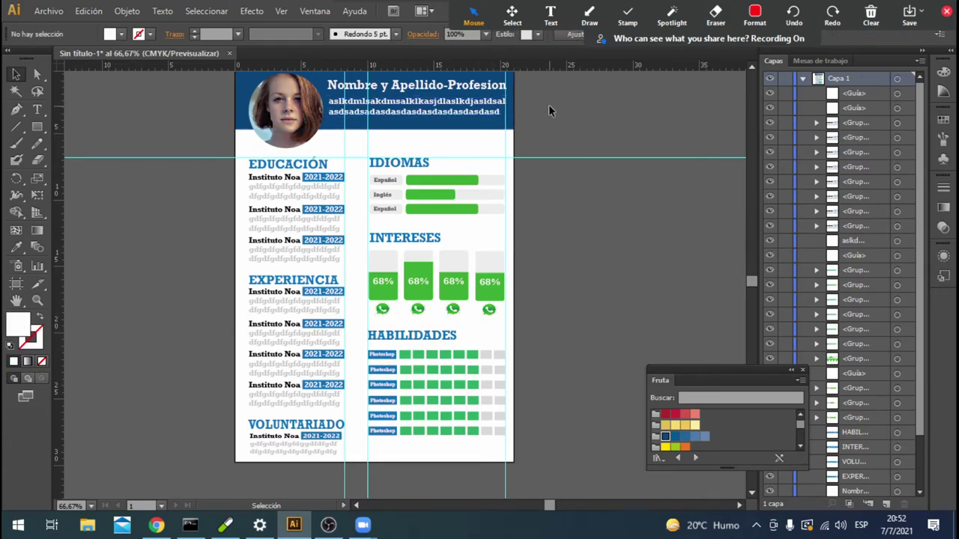
{"action": "left_click", "coordinate": [413, 169]}
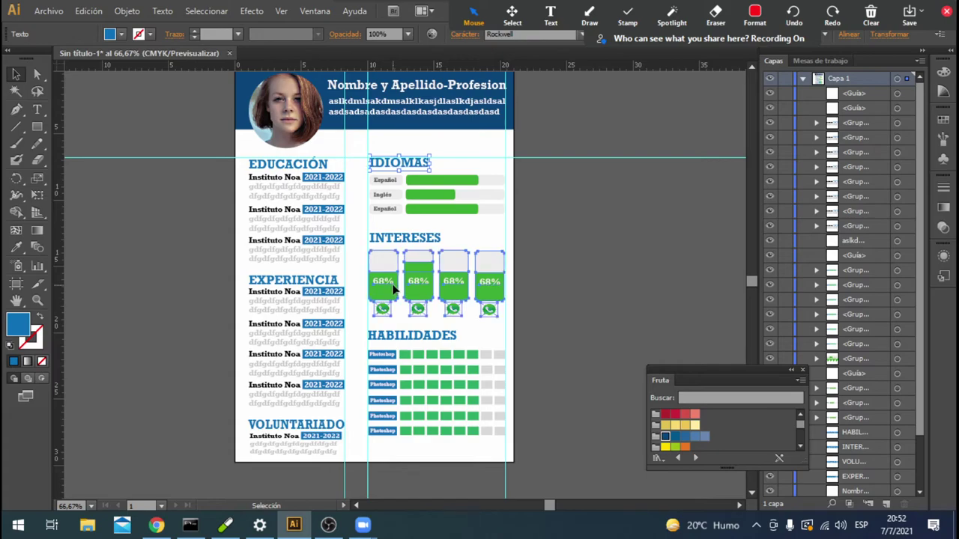
Drag the Intereses group's bottom handle down to make it slightly taller.
{"action": "left_click", "coordinate": [396, 310]}
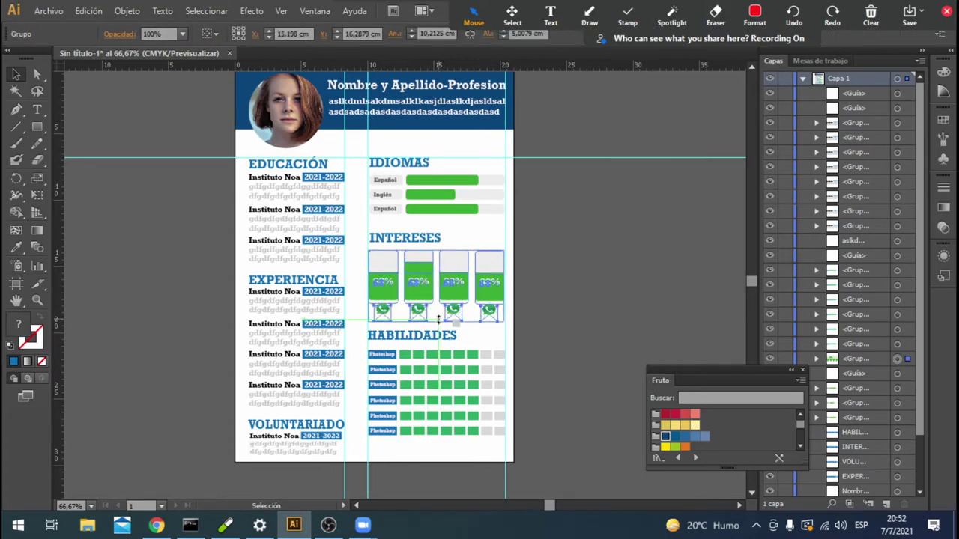
{"action": "left_click_drag", "start_coordinate": [437, 316], "coordinate": [437, 323]}
{"action": "left_click", "coordinate": [566, 283]}
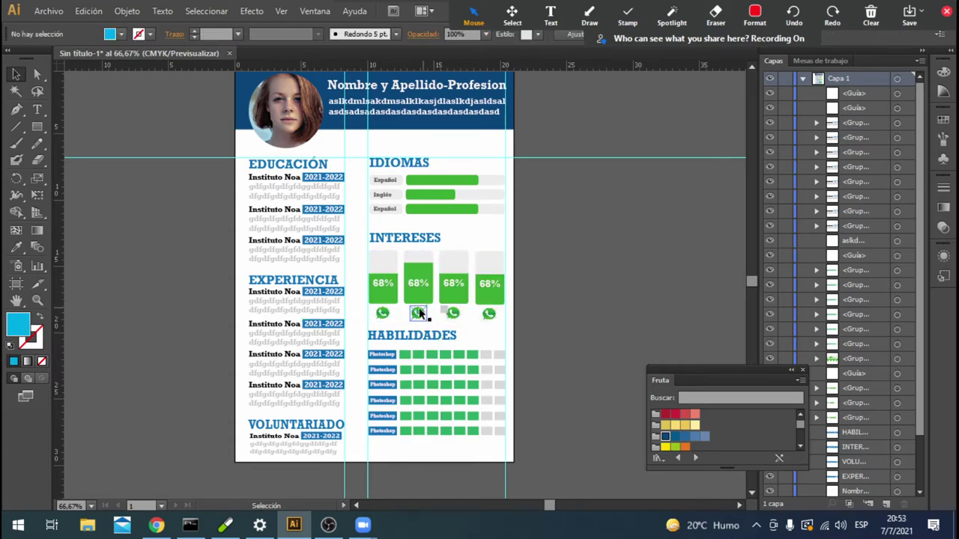
{"action": "left_click", "coordinate": [382, 296]}
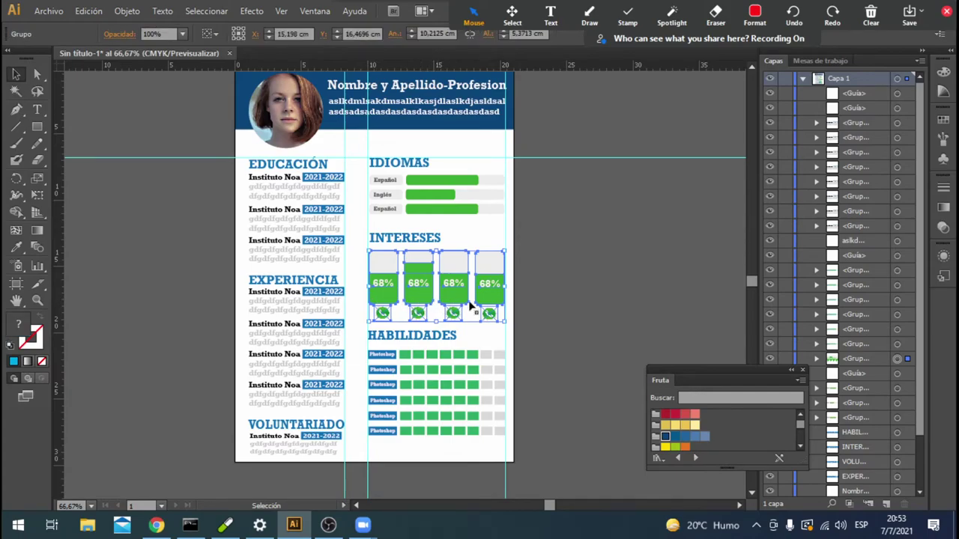
{"action": "left_click", "coordinate": [542, 305]}
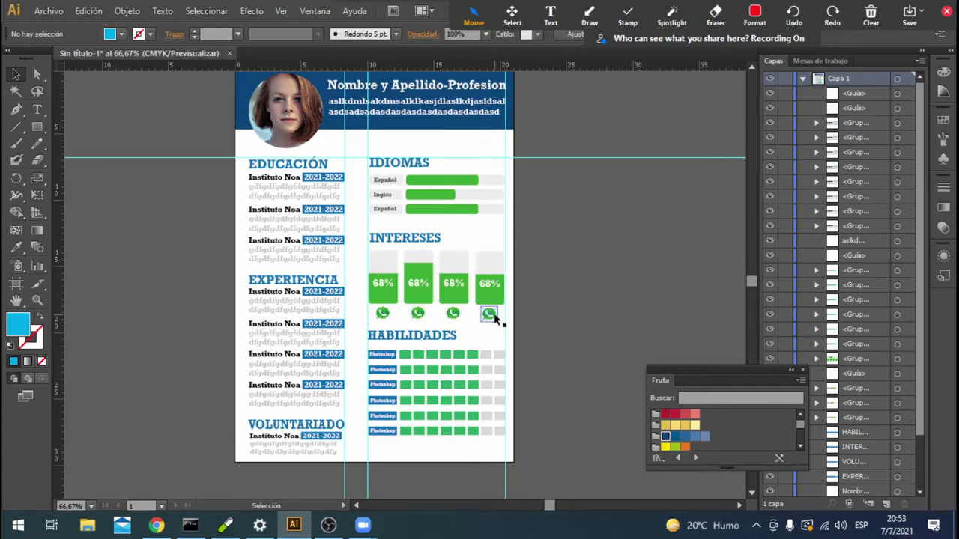
Review the HABILIDADES heading and each skill-bar row down to Photoshop.
{"action": "left_click", "coordinate": [388, 340]}
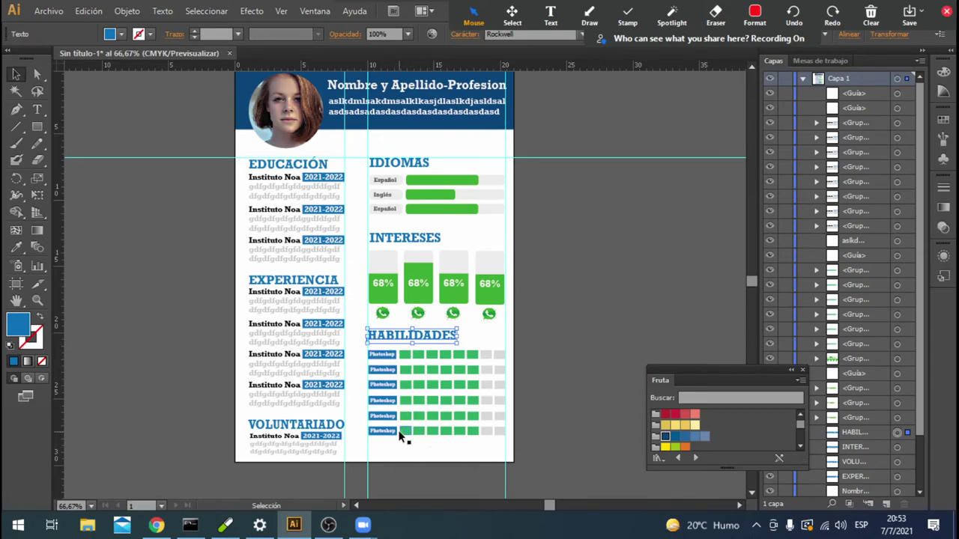
{"action": "left_click", "coordinate": [388, 356]}
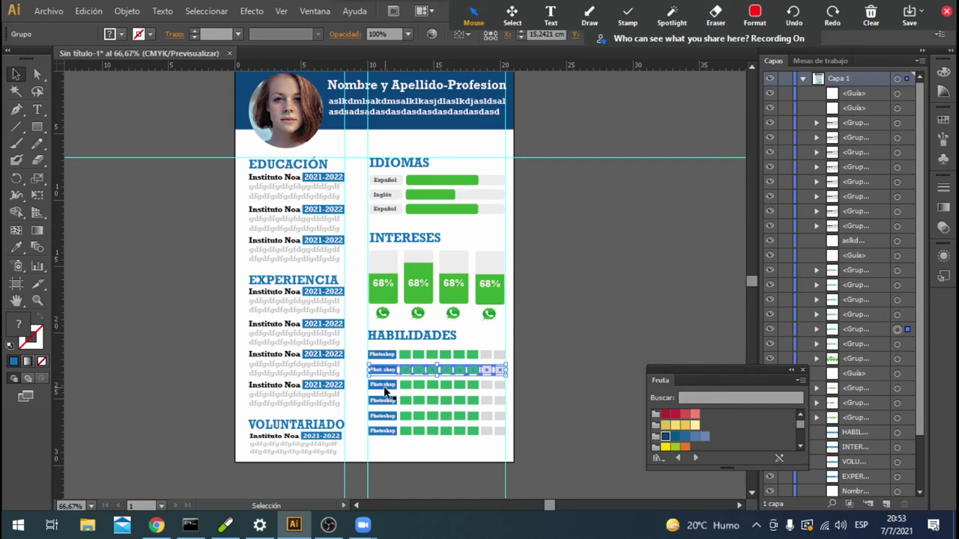
{"action": "left_click", "coordinate": [385, 385]}
{"action": "left_click", "coordinate": [386, 402]}
{"action": "left_click", "coordinate": [385, 416]}
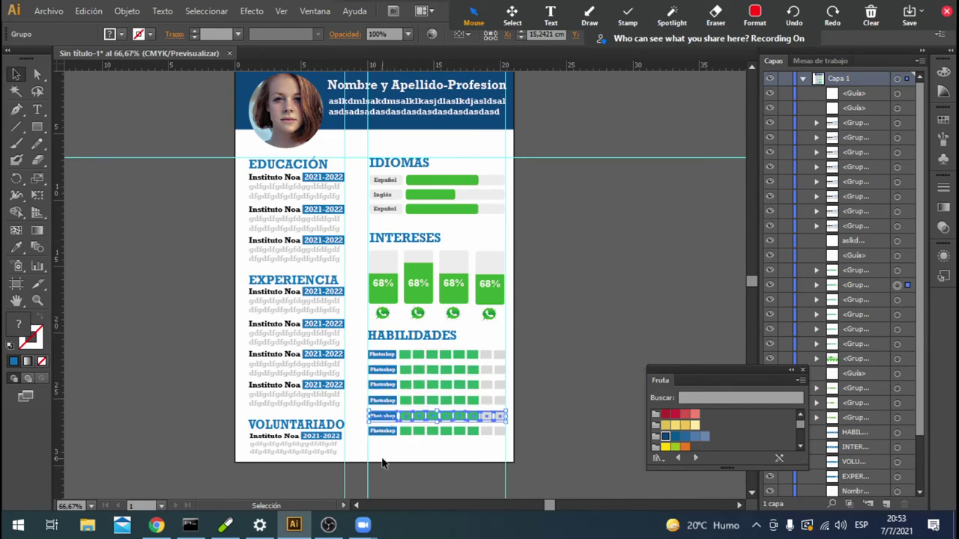
{"action": "left_click", "coordinate": [392, 443]}
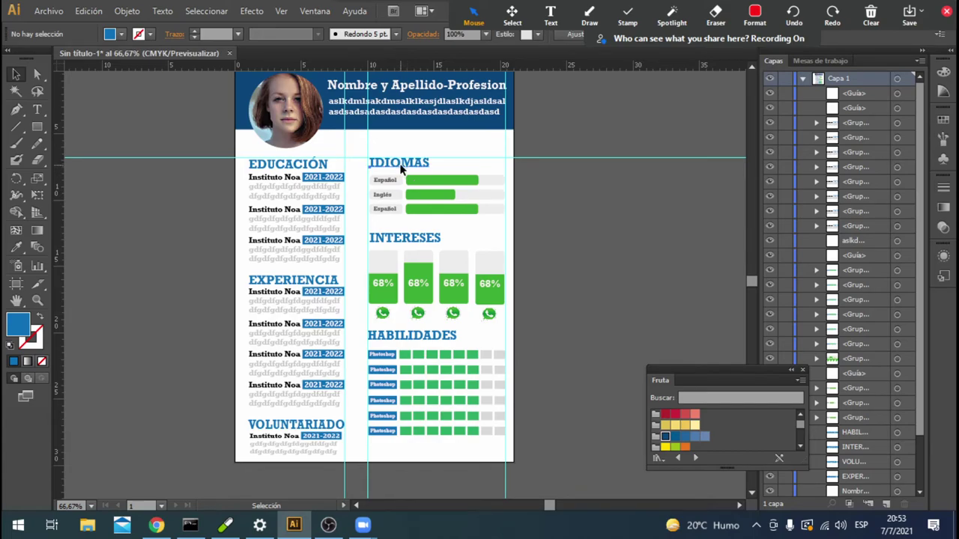
Drag a horizontal guide from the top ruler to just below the header.
{"action": "left_click", "coordinate": [401, 170]}
{"action": "left_click", "coordinate": [558, 213]}
{"action": "left_click_drag", "start_coordinate": [587, 68], "coordinate": [592, 141]}
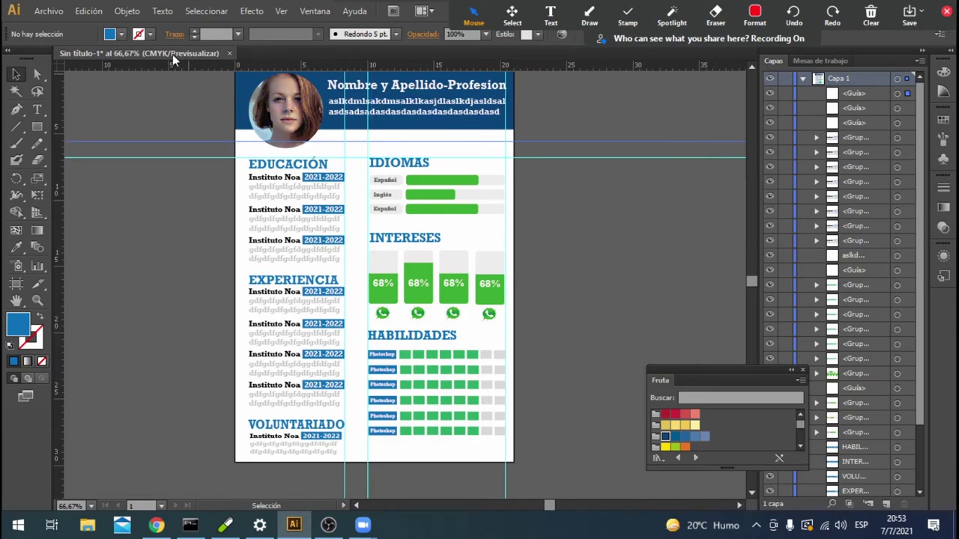
Place the YouTube logo image from the Logos folder via File > Colocar.
{"action": "left_click", "coordinate": [60, 14]}
{"action": "left_click", "coordinate": [129, 237]}
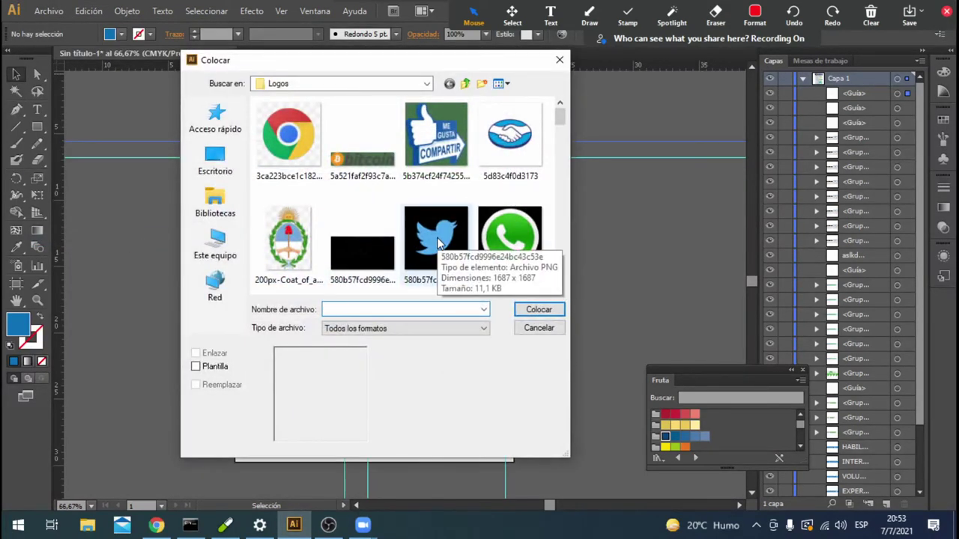
{"action": "scroll", "coordinate": [408, 258], "scroll_direction": "down", "scroll_amount": 2}
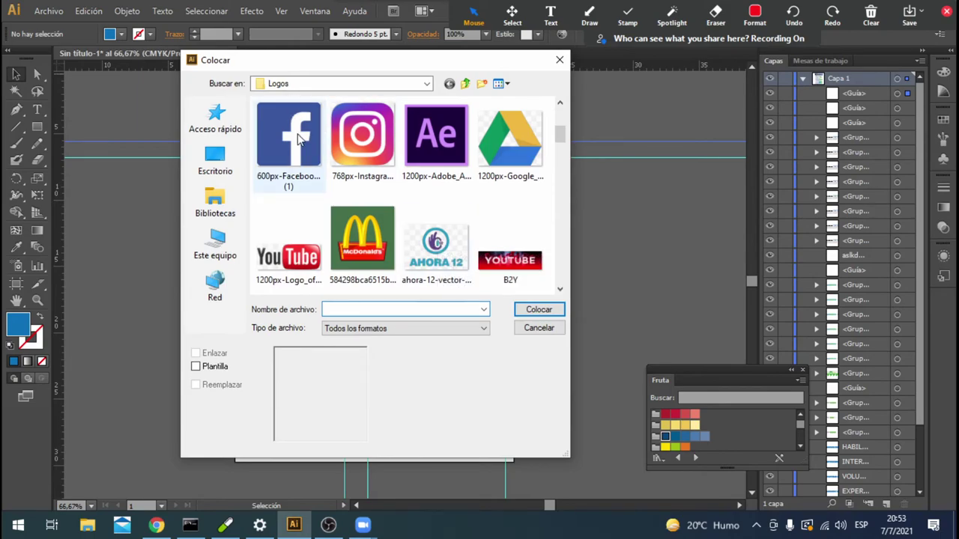
{"action": "scroll", "coordinate": [300, 139], "scroll_direction": "down", "scroll_amount": 2}
{"action": "scroll", "coordinate": [303, 138], "scroll_direction": "down", "scroll_amount": 2}
{"action": "scroll", "coordinate": [307, 139], "scroll_direction": "down", "scroll_amount": 1}
{"action": "scroll", "coordinate": [311, 139], "scroll_direction": "down", "scroll_amount": 2}
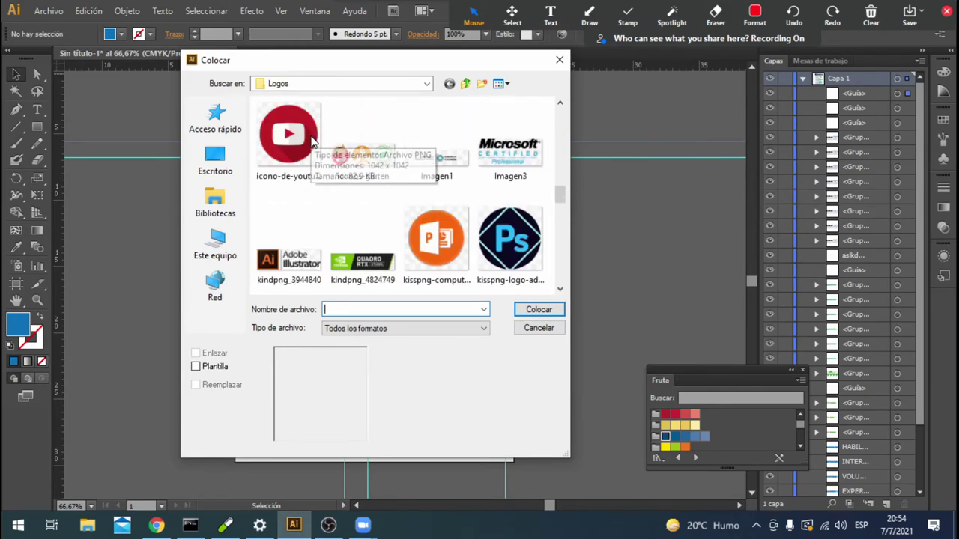
{"action": "scroll", "coordinate": [311, 138], "scroll_direction": "down", "scroll_amount": 2}
{"action": "scroll", "coordinate": [311, 139], "scroll_direction": "down", "scroll_amount": 2}
{"action": "scroll", "coordinate": [310, 138], "scroll_direction": "up", "scroll_amount": 2}
{"action": "scroll", "coordinate": [311, 139], "scroll_direction": "up", "scroll_amount": 2}
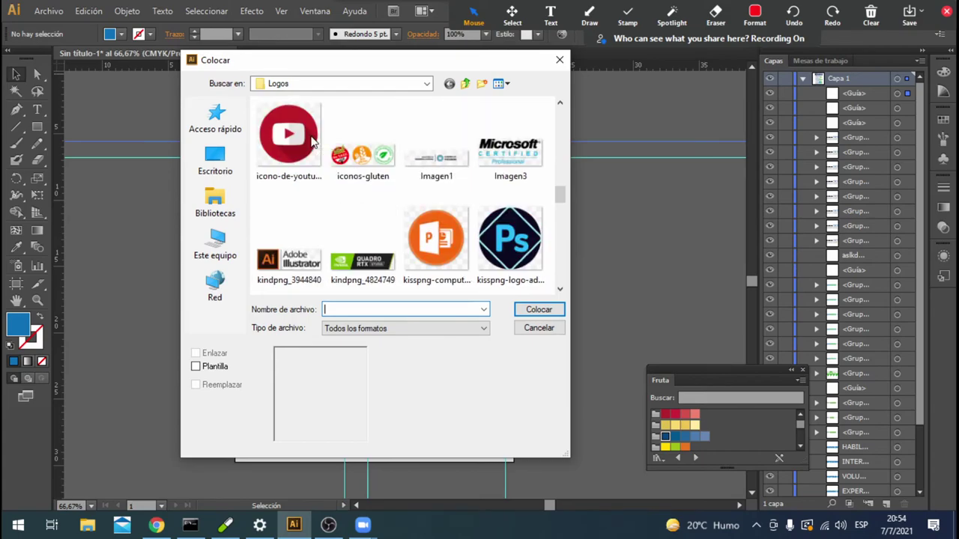
{"action": "left_click", "coordinate": [311, 138]}
{"action": "double_click", "coordinate": [310, 139]}
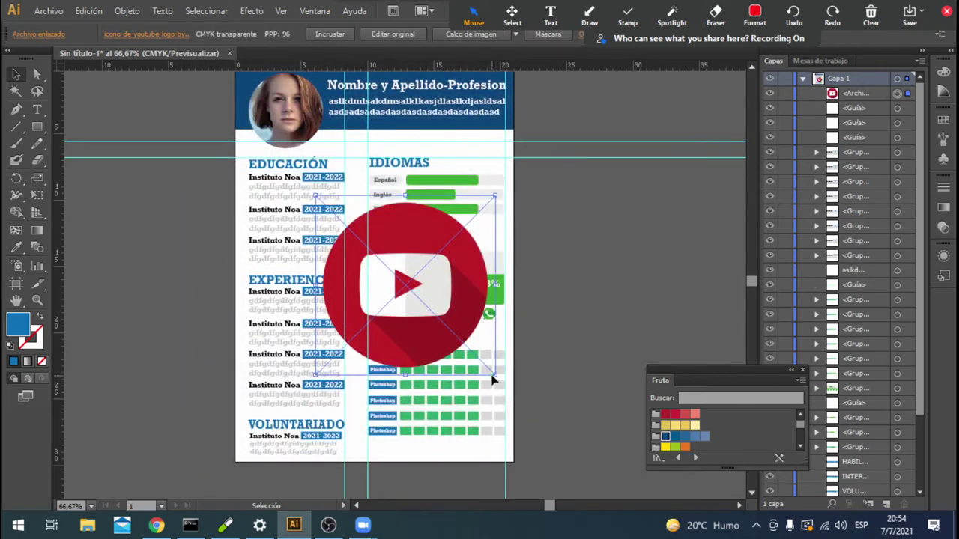
Scale the YouTube logo down to a small icon by the photo and add a vertical guide.
{"action": "left_click_drag", "start_coordinate": [492, 381], "coordinate": [341, 219]}
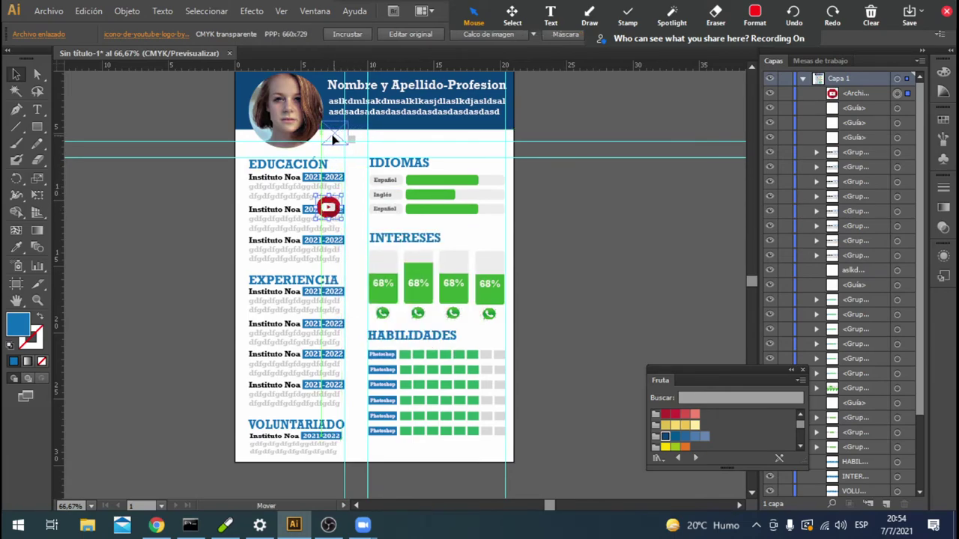
{"action": "left_click_drag", "start_coordinate": [332, 136], "coordinate": [339, 134]}
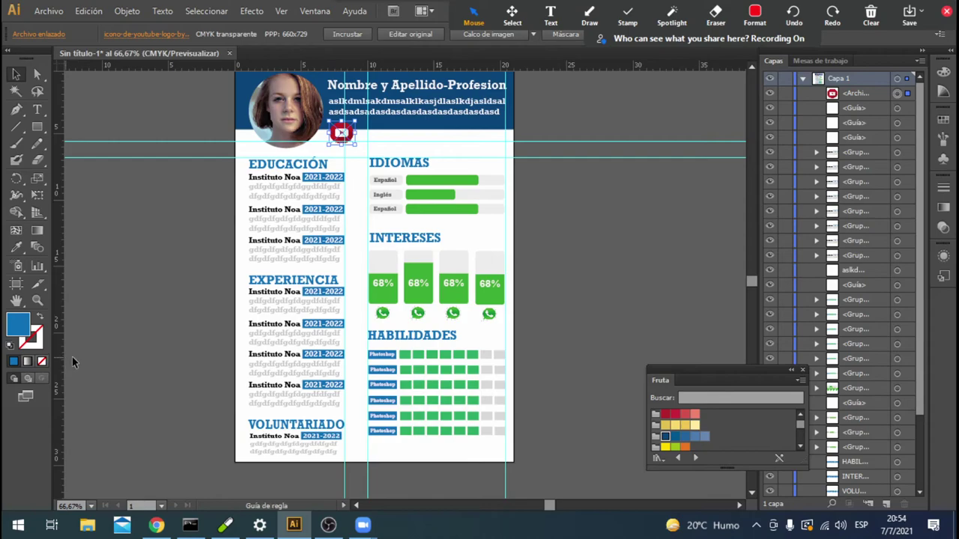
{"action": "left_click_drag", "start_coordinate": [57, 358], "coordinate": [326, 314]}
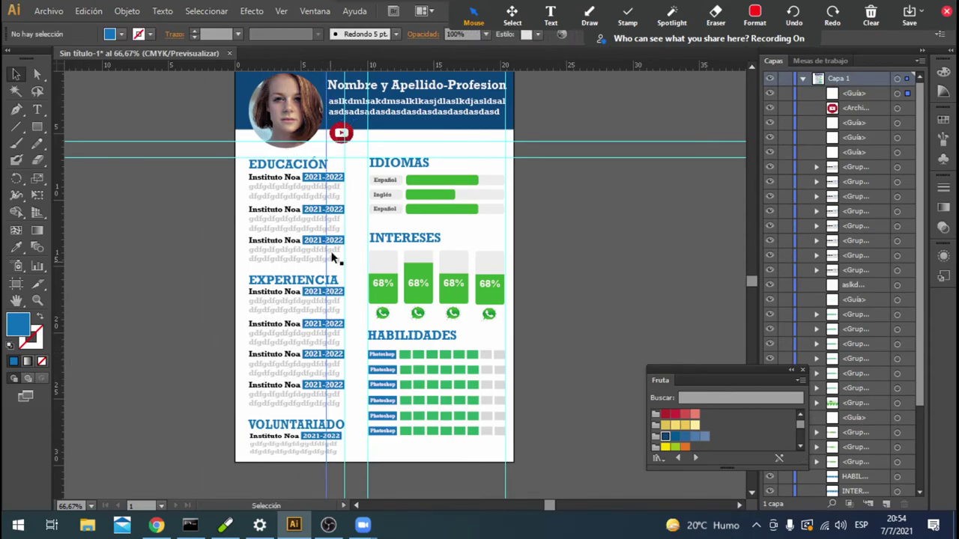
{"action": "left_click", "coordinate": [350, 135]}
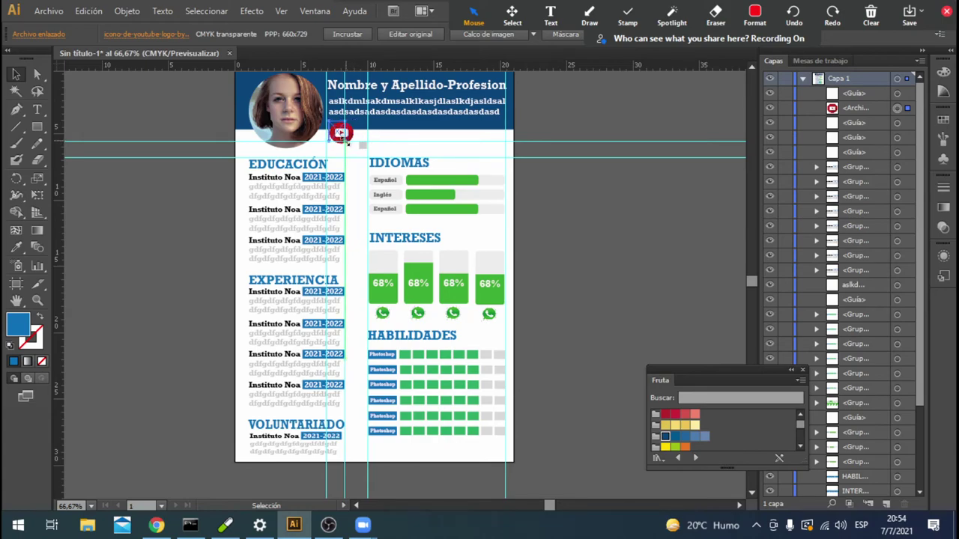
{"action": "left_click_drag", "start_coordinate": [350, 143], "coordinate": [346, 138]}
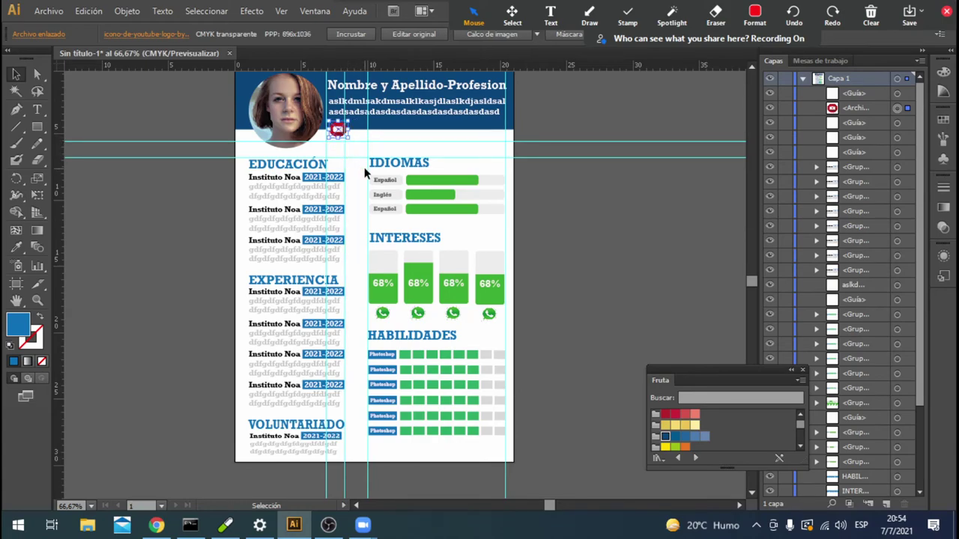
Fine-tune the YouTube icon, moving it slightly lower and making it a bit smaller.
{"action": "scroll", "coordinate": [229, 203], "scroll_direction": "up", "scroll_amount": 1}
{"action": "scroll", "coordinate": [210, 235], "scroll_direction": "up", "scroll_amount": 1}
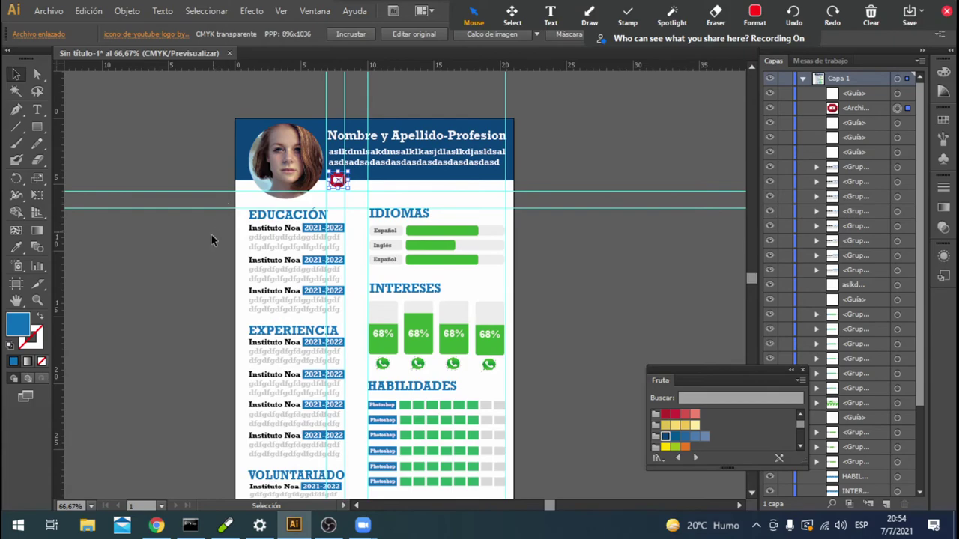
{"action": "scroll", "coordinate": [188, 254], "scroll_direction": "up", "scroll_amount": 1, "text": "alt"}
{"action": "scroll", "coordinate": [448, 281], "scroll_direction": "up", "scroll_amount": 1}
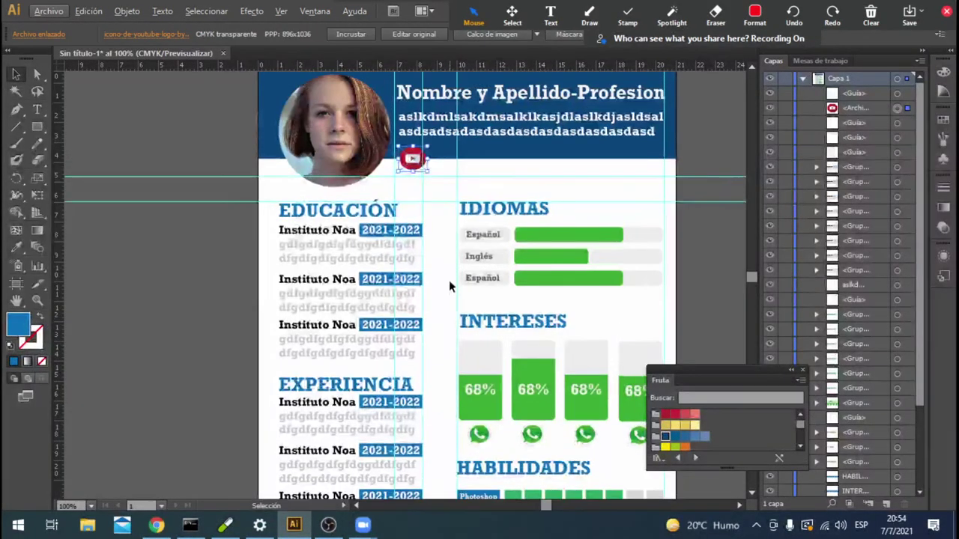
{"action": "scroll", "coordinate": [449, 280], "scroll_direction": "up", "scroll_amount": 1}
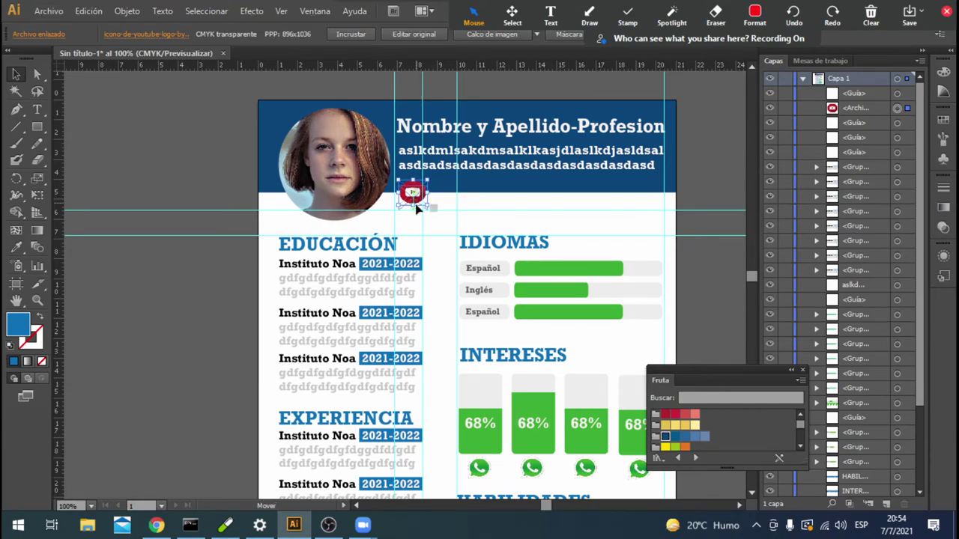
{"action": "mouse_move", "coordinate": [417, 202]}
{"action": "left_mouse_down"}
{"action": "mouse_move", "coordinate": [423, 211]}
{"action": "mouse_move", "coordinate": [420, 196]}
{"action": "left_mouse_up"}
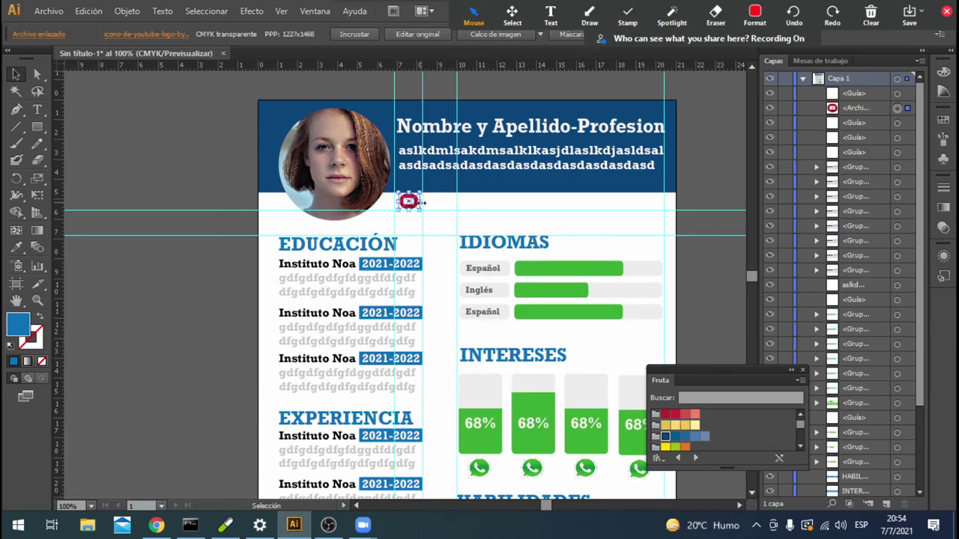
{"action": "left_click_drag", "start_coordinate": [423, 201], "coordinate": [415, 203]}
{"action": "left_click", "coordinate": [435, 202]}
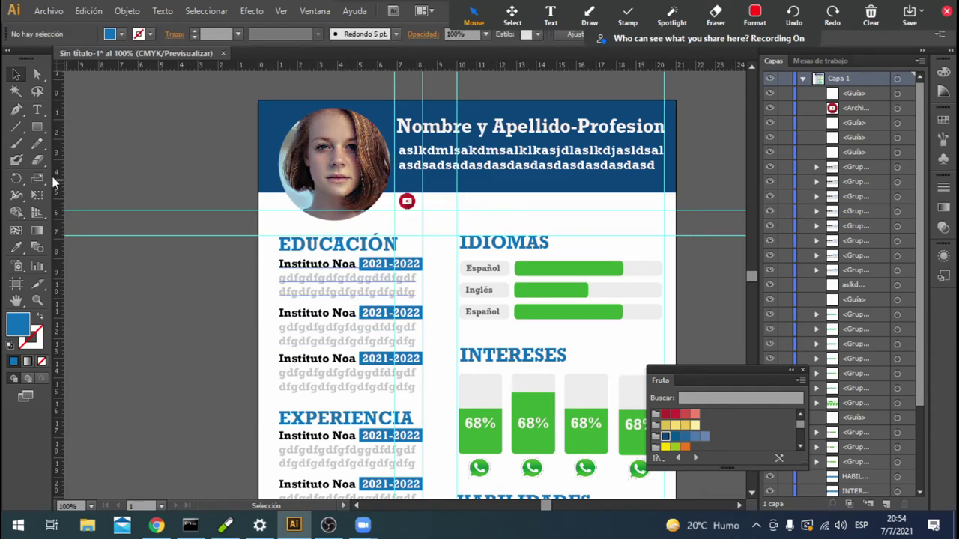
Start a 14 pt text line right of the YouTube icon and begin typing the channel name.
{"action": "left_click", "coordinate": [36, 109]}
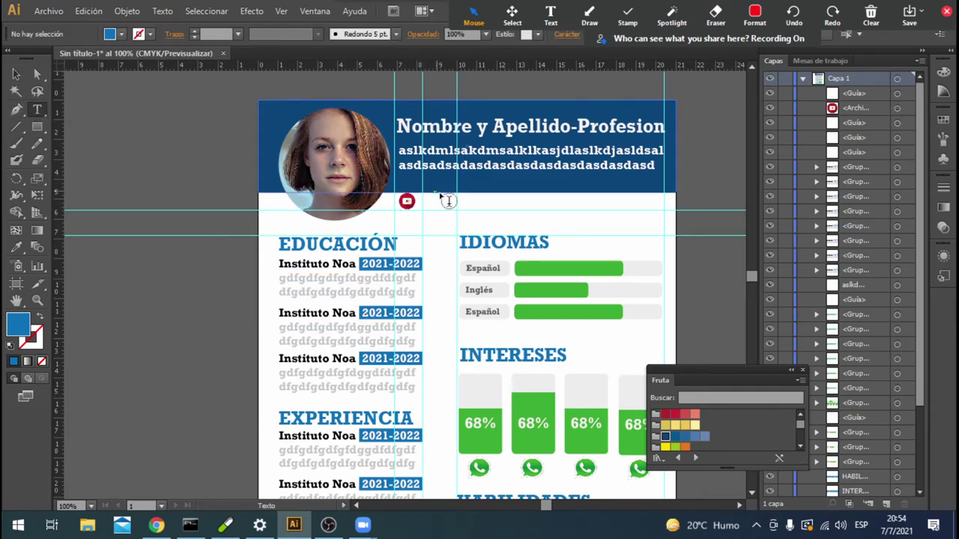
{"action": "left_click", "coordinate": [478, 201]}
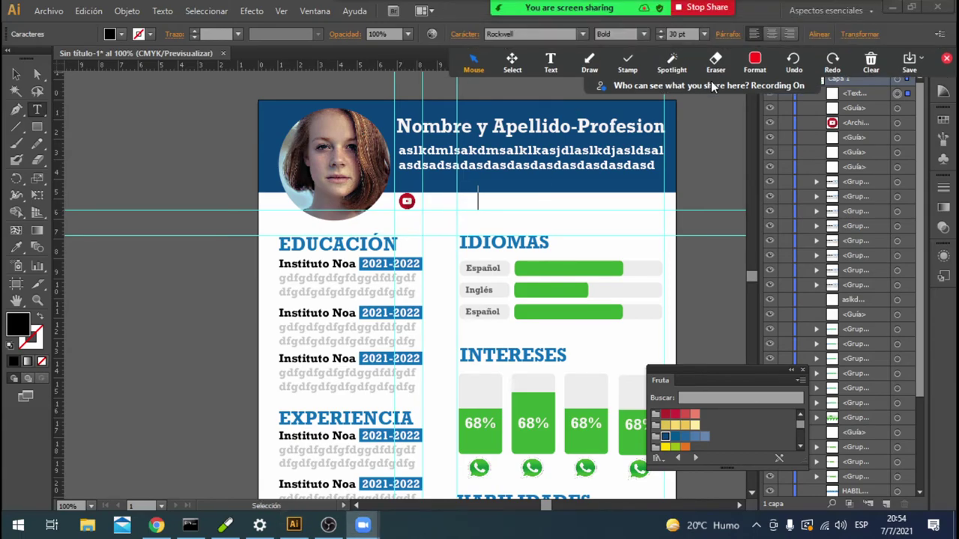
{"action": "left_click", "coordinate": [704, 35]}
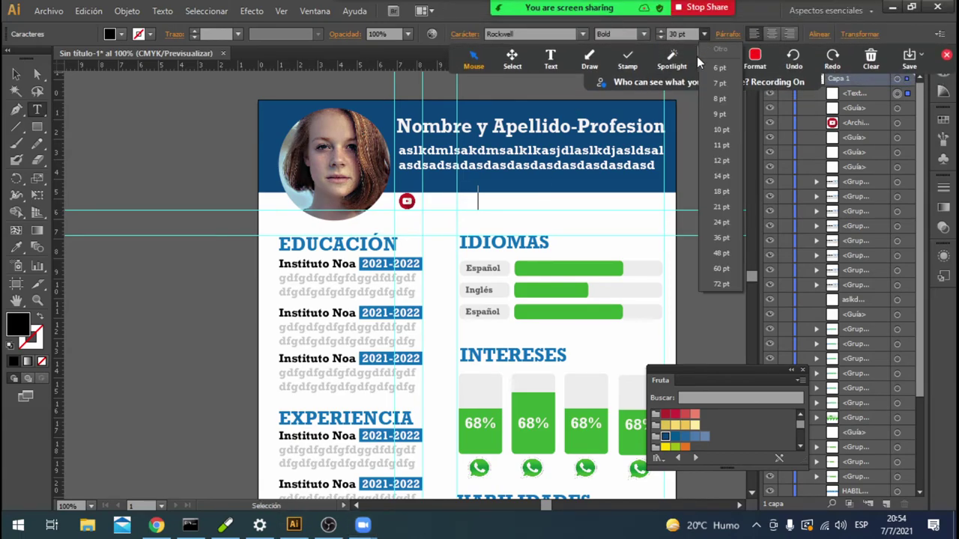
{"action": "left_click", "coordinate": [730, 164]}
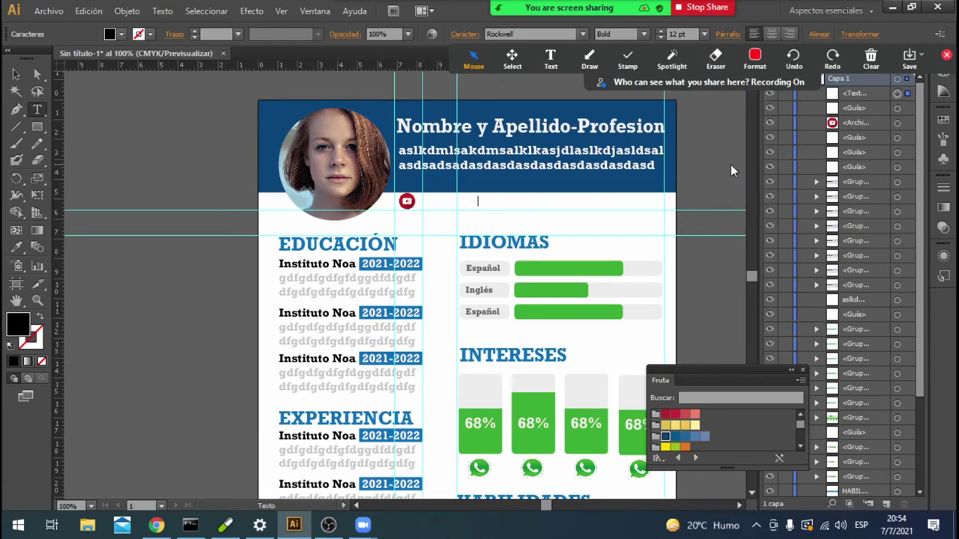
{"action": "left_click", "coordinate": [705, 35]}
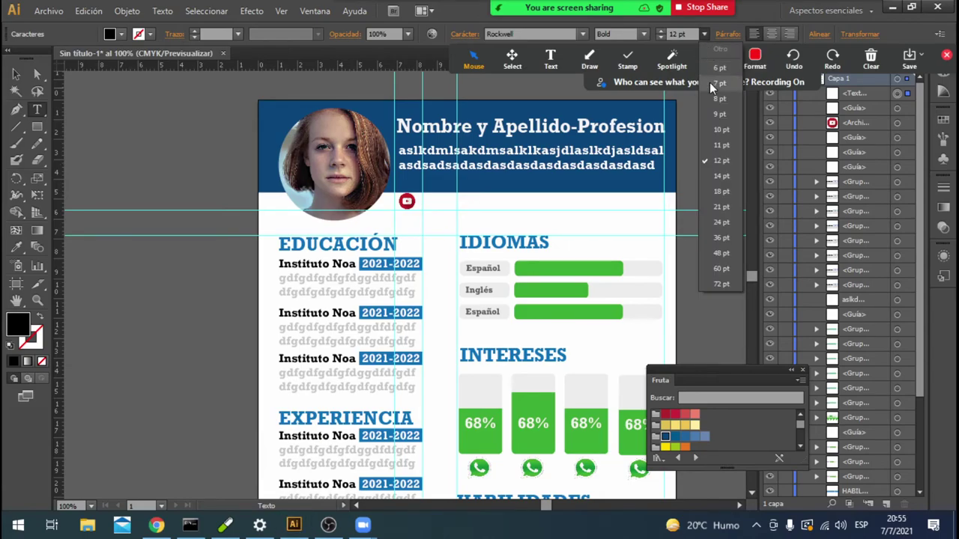
{"action": "left_click", "coordinate": [719, 182]}
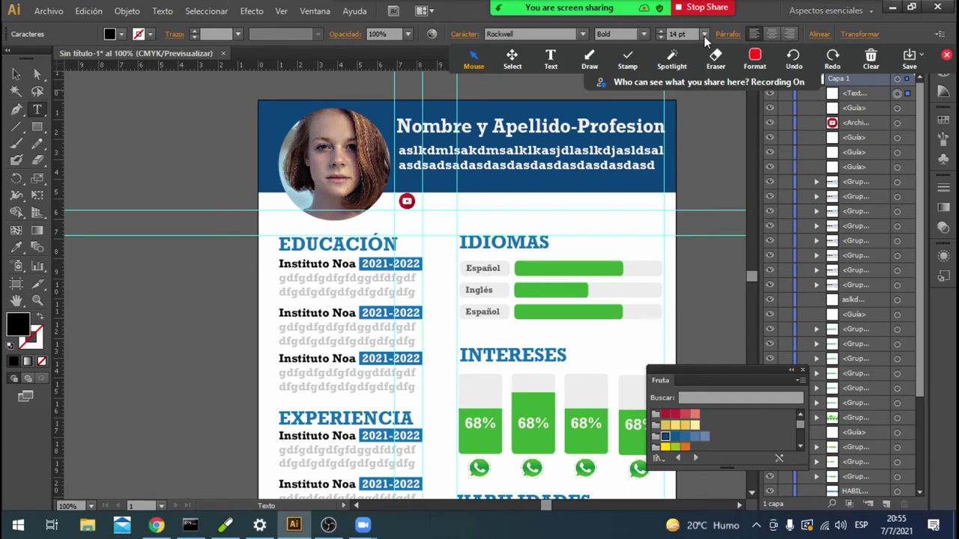
{"action": "type", "text": "F"}
{"action": "key", "text": "BackSpace"}
{"action": "type", "text": "Elprofranco"}
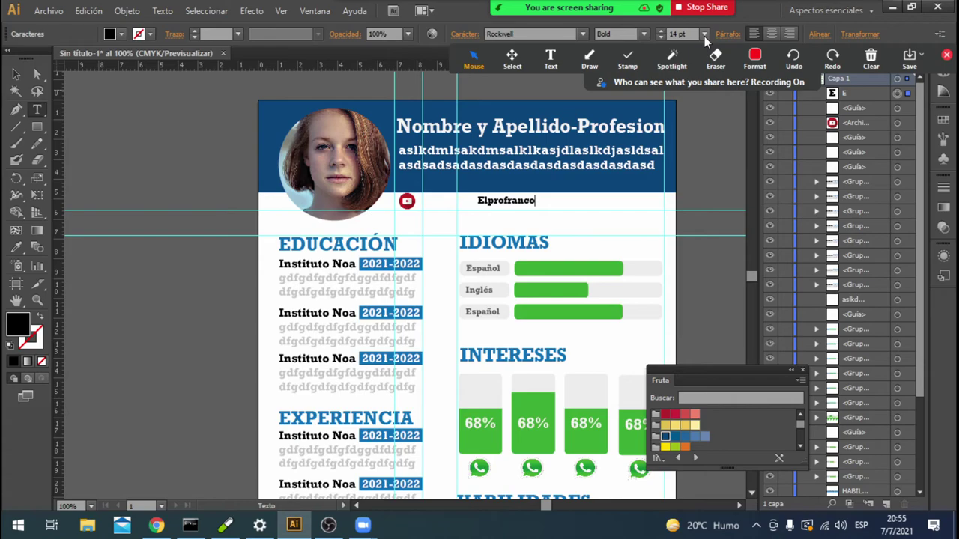
Move the channel-name text beside the YouTube icon and recolour it dark grey.
{"action": "left_click", "coordinate": [15, 77]}
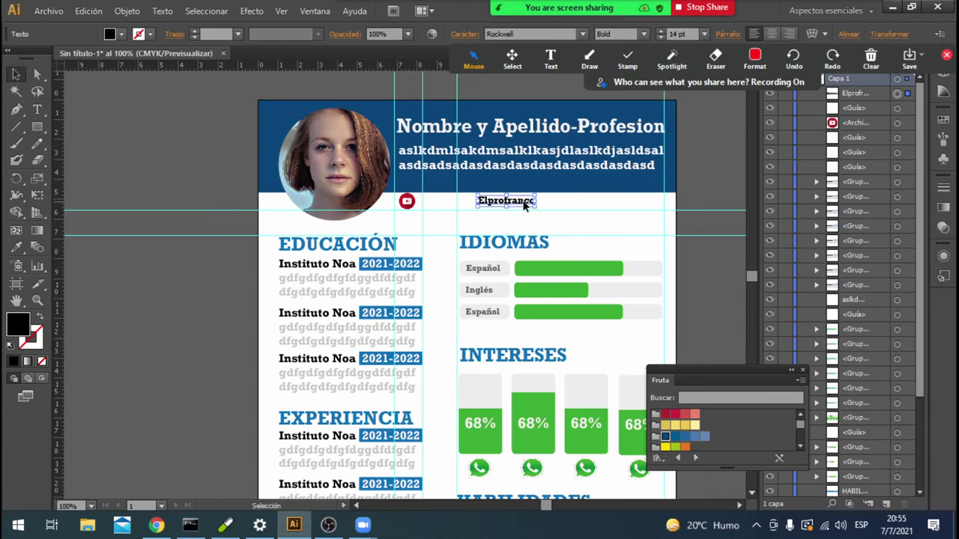
{"action": "left_click_drag", "start_coordinate": [524, 207], "coordinate": [464, 205]}
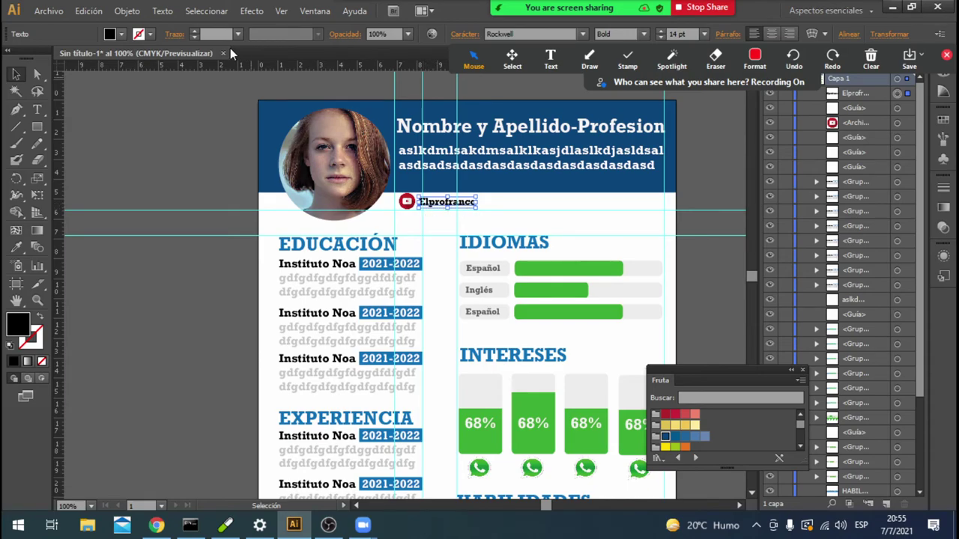
{"action": "left_click", "coordinate": [123, 35]}
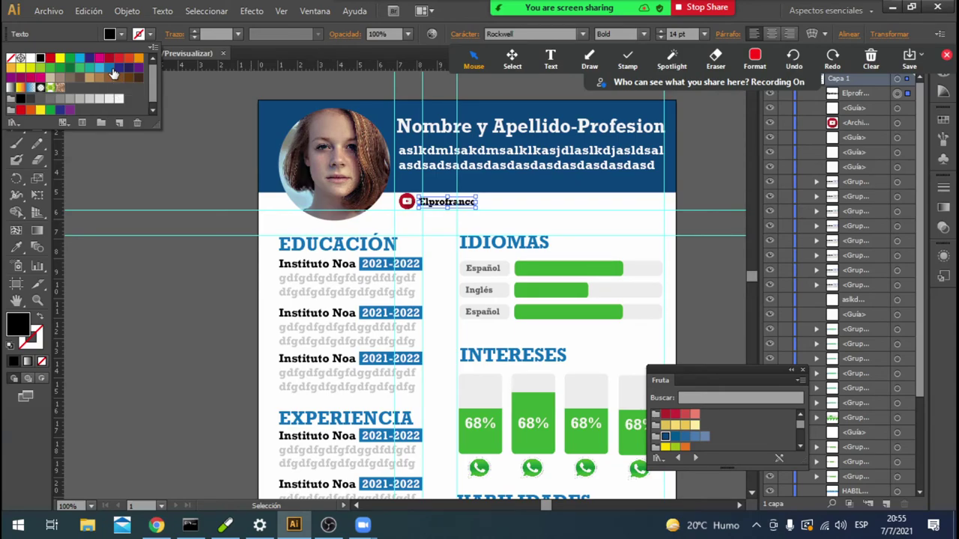
{"action": "left_click", "coordinate": [197, 167]}
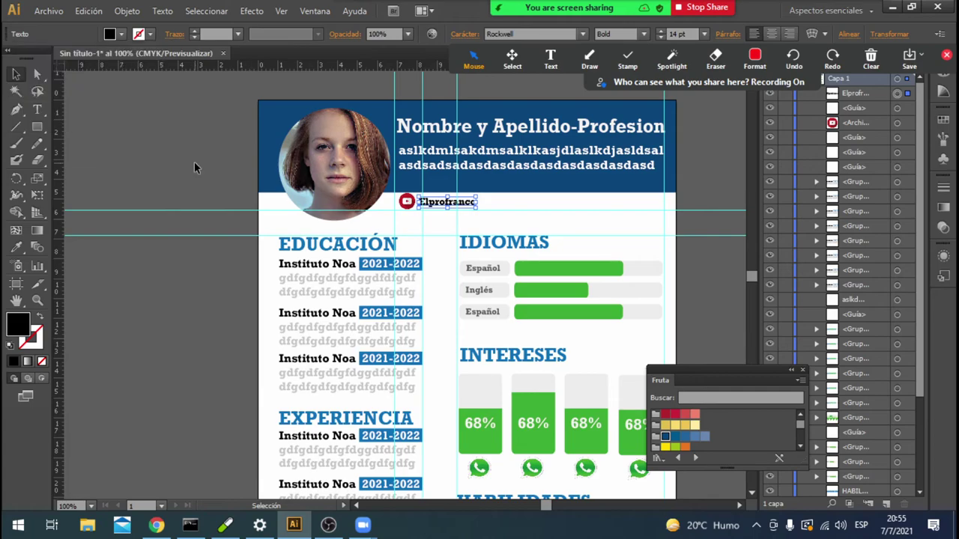
{"action": "left_click", "coordinate": [121, 35]}
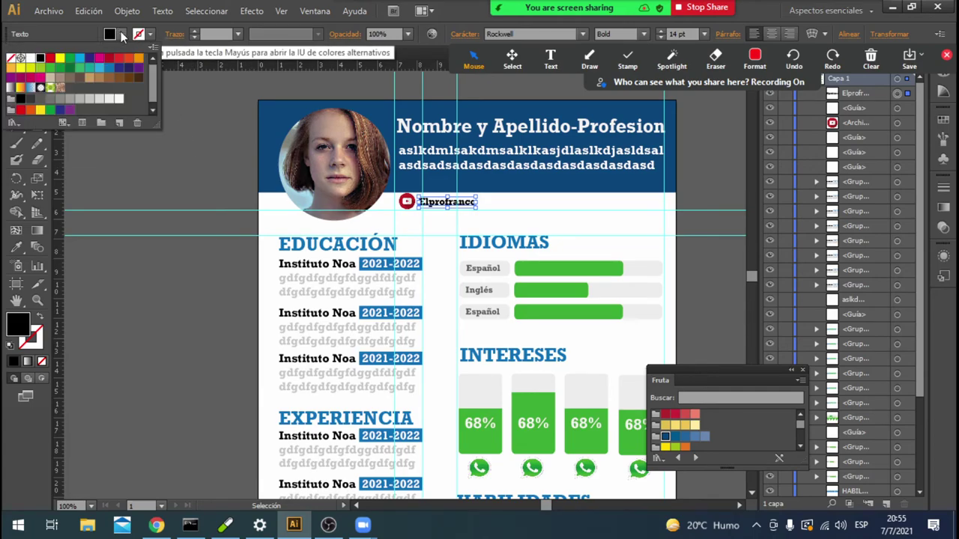
{"action": "left_click", "coordinate": [79, 105]}
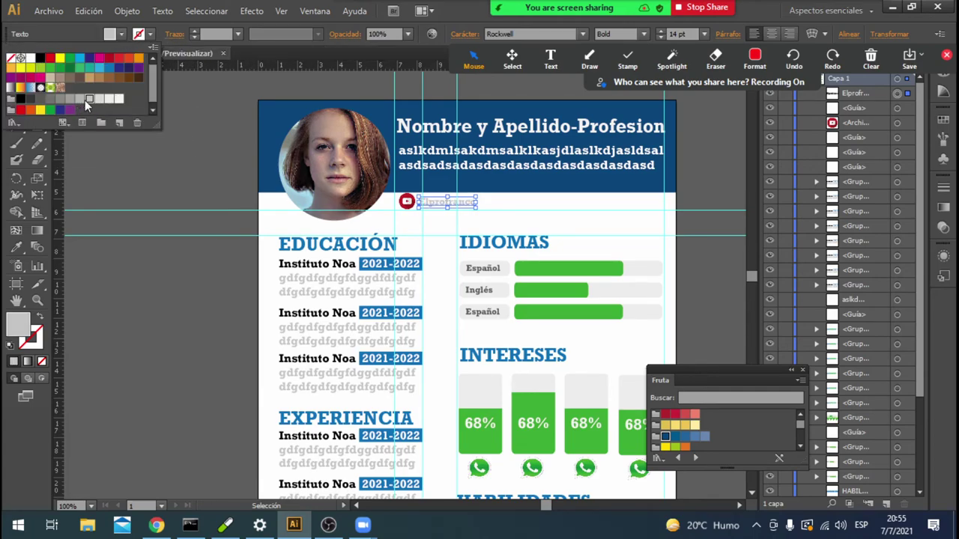
{"action": "left_click", "coordinate": [71, 100]}
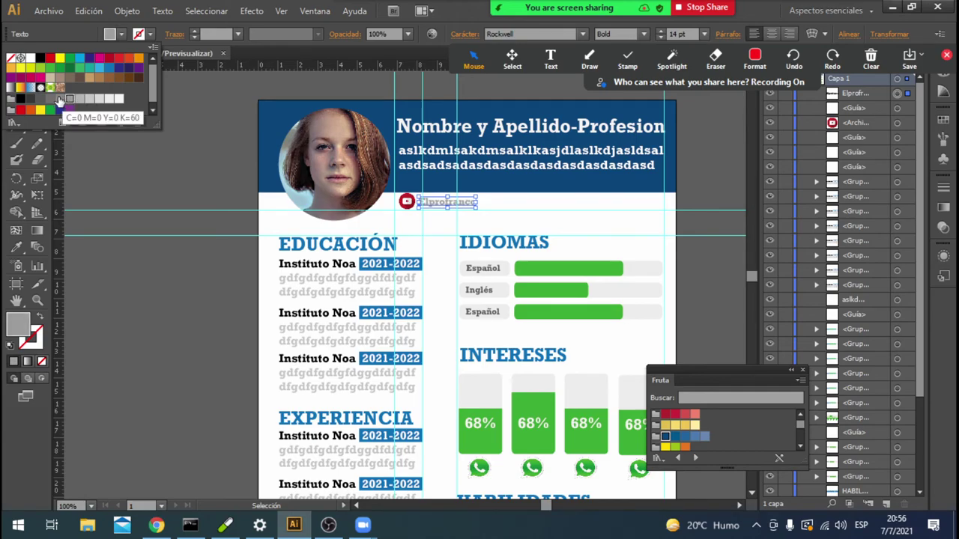
{"action": "left_click", "coordinate": [51, 99]}
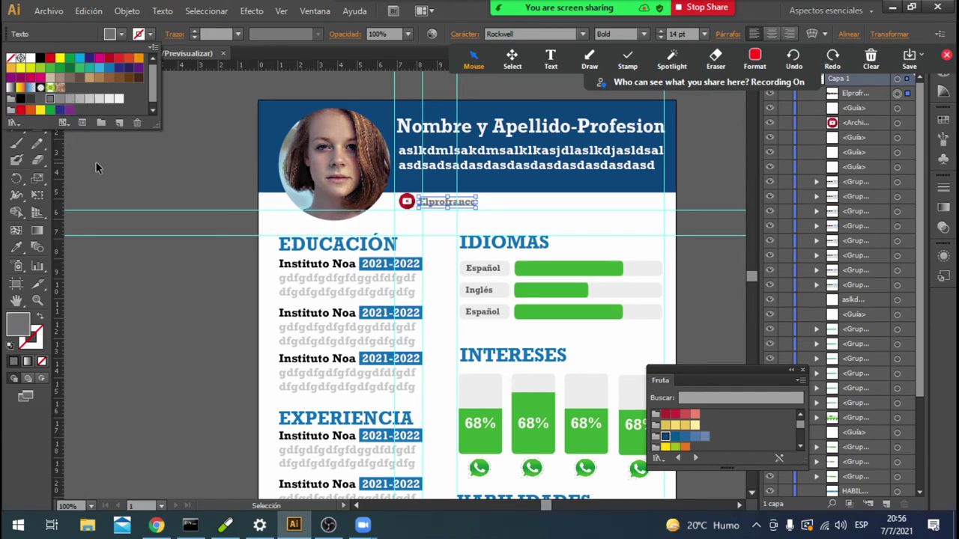
{"action": "left_click", "coordinate": [139, 180]}
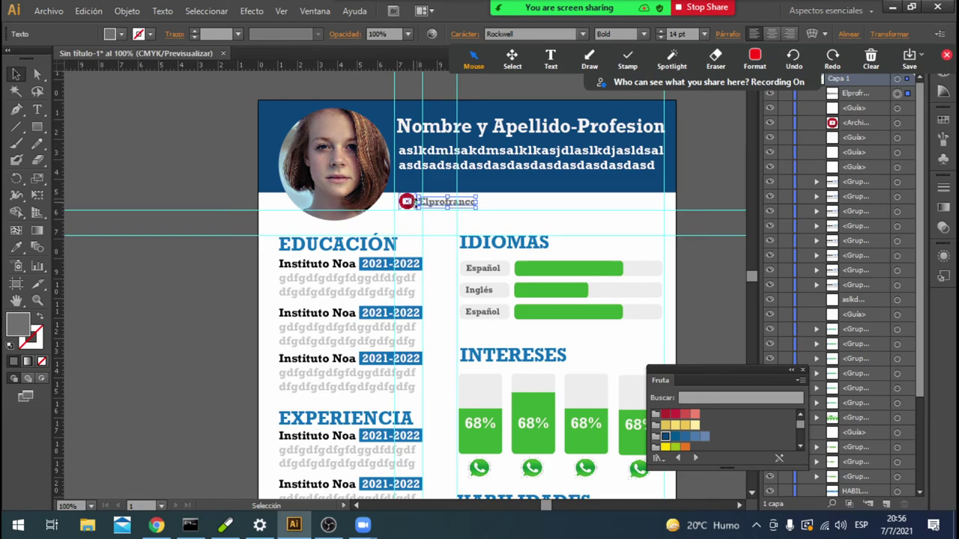
Zoom to 200% and nudge the channel-name text snugly beside the YouTube icon.
{"action": "left_click", "coordinate": [91, 507]}
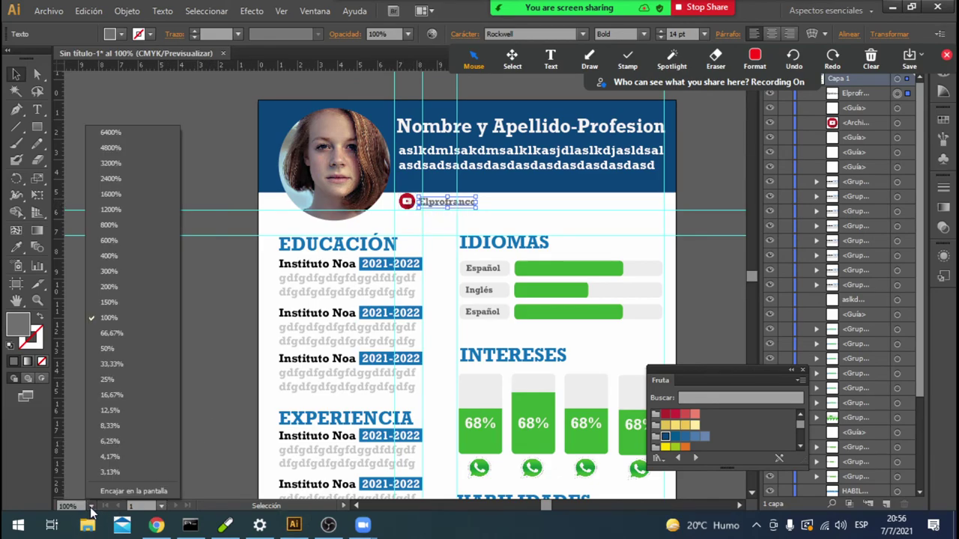
{"action": "left_click", "coordinate": [126, 286]}
{"action": "scroll", "coordinate": [407, 201], "scroll_direction": "up", "scroll_amount": 1}
{"action": "scroll", "coordinate": [406, 201], "scroll_direction": "up", "scroll_amount": 1}
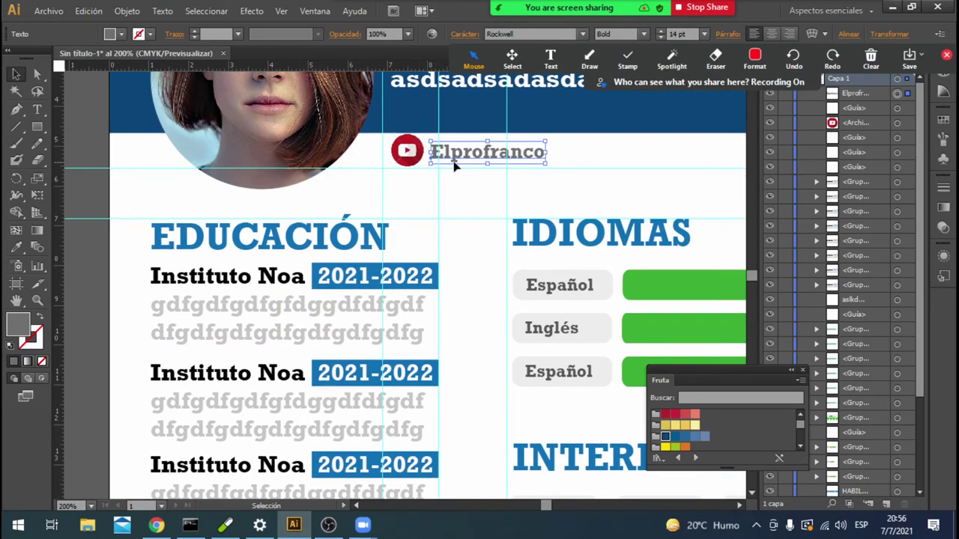
{"action": "left_click_drag", "start_coordinate": [429, 163], "coordinate": [417, 163]}
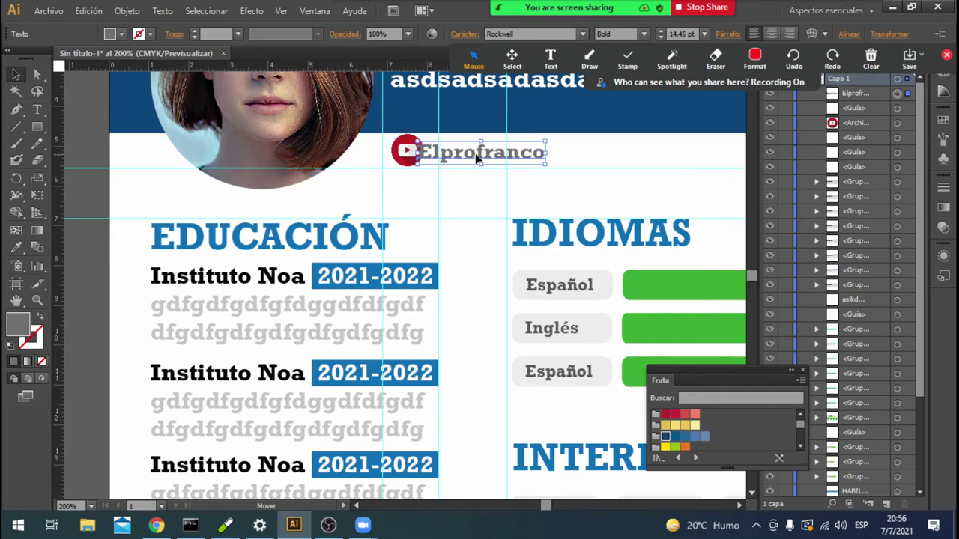
{"action": "left_click_drag", "start_coordinate": [476, 157], "coordinate": [484, 158]}
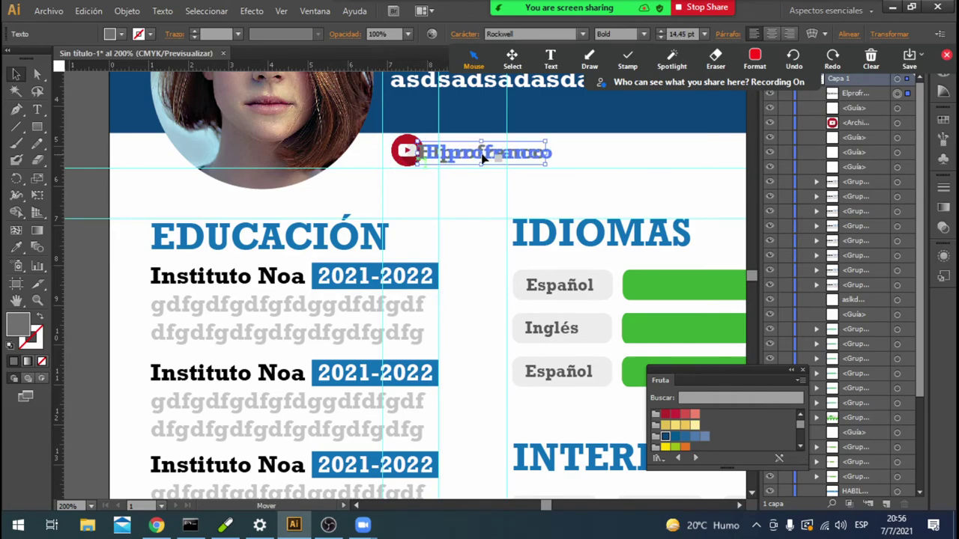
Group the YouTube icon and channel-name text with Agrupar into one object.
{"action": "left_click", "coordinate": [408, 154], "text": "shift"}
{"action": "left_click", "coordinate": [408, 154], "text": "shift"}
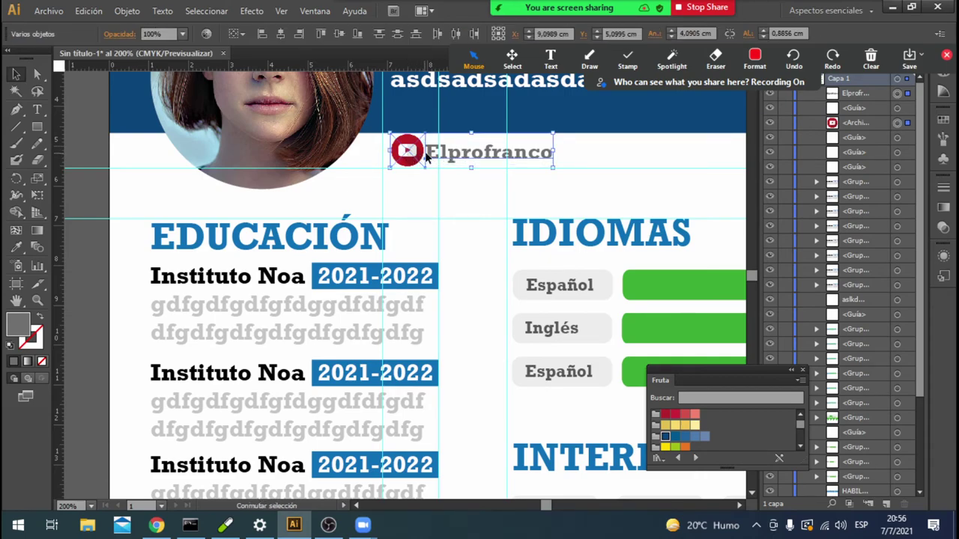
{"action": "right_click", "coordinate": [470, 156]}
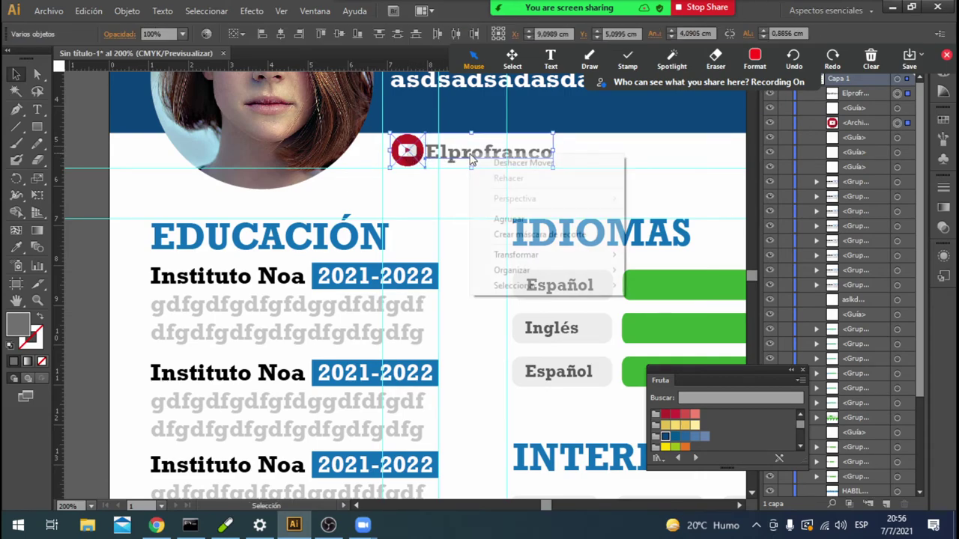
{"action": "left_click", "coordinate": [501, 219]}
{"action": "scroll", "coordinate": [528, 193], "scroll_direction": "down", "scroll_amount": 1}
{"action": "scroll", "coordinate": [527, 193], "scroll_direction": "down", "scroll_amount": 1}
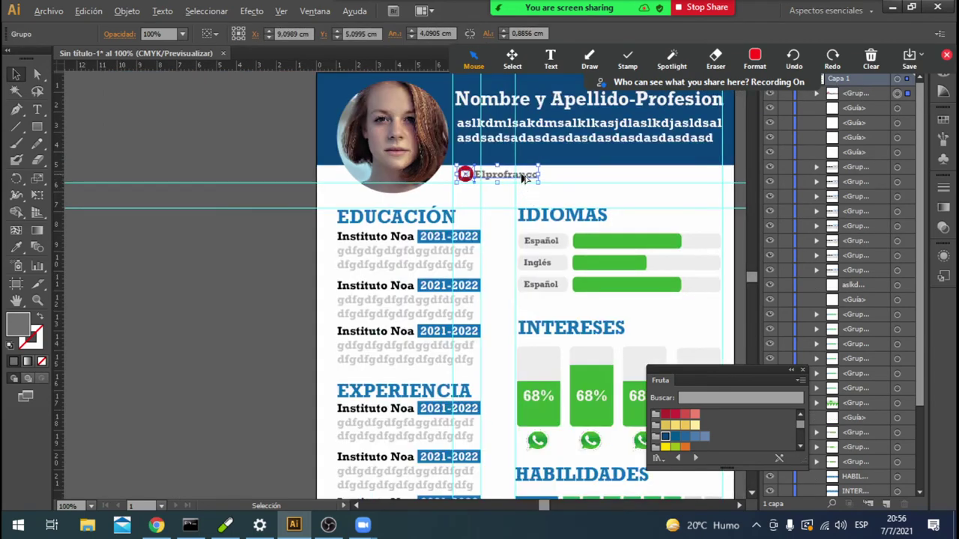
Alt-drag the icon-and-text group into three evenly spaced copies in a row.
{"action": "left_click_drag", "start_coordinate": [522, 175], "coordinate": [692, 175]}
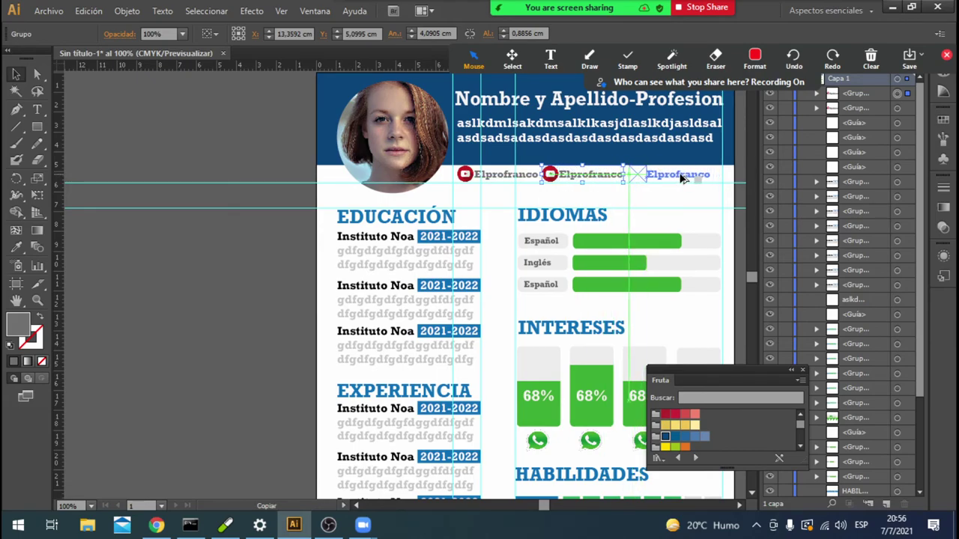
{"action": "left_click_drag", "start_coordinate": [693, 180], "coordinate": [690, 178]}
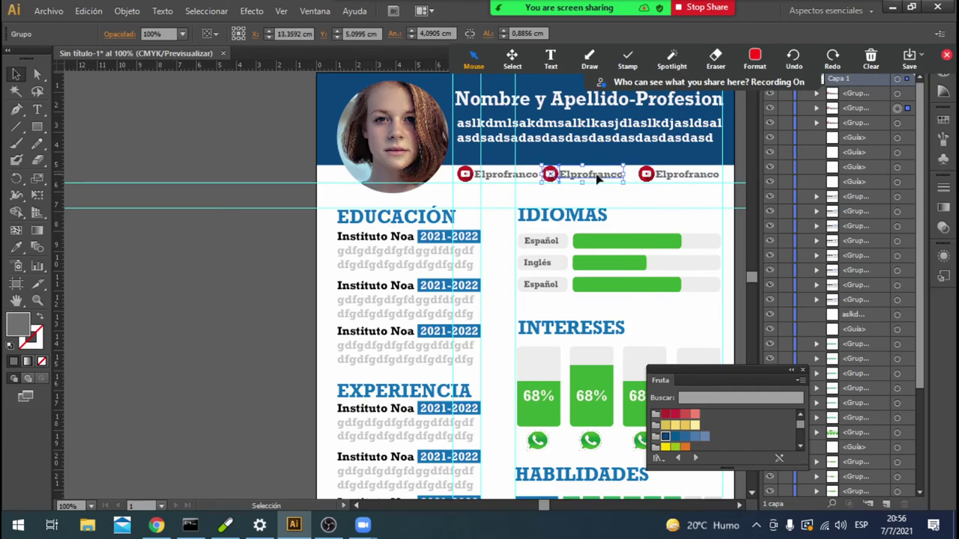
{"action": "left_click_drag", "start_coordinate": [597, 176], "coordinate": [604, 177]}
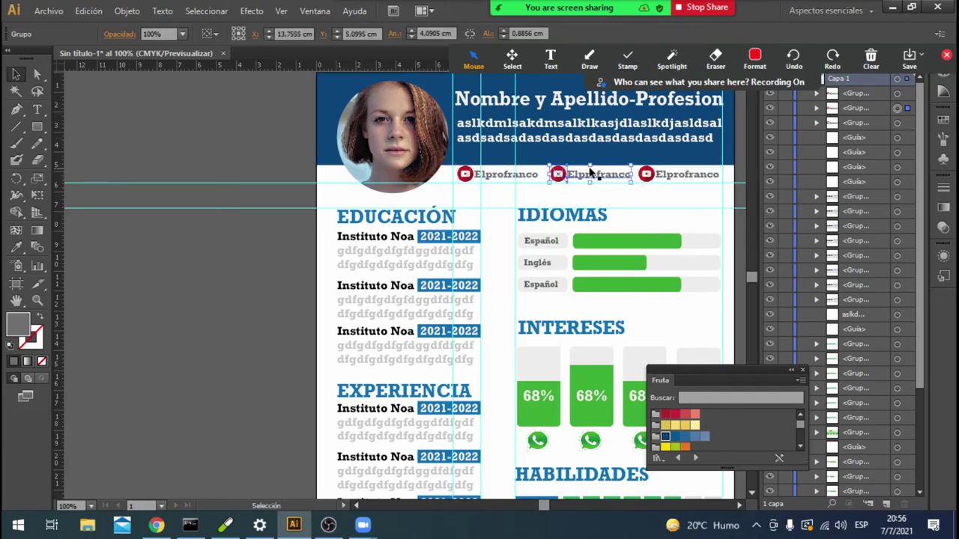
{"action": "left_click", "coordinate": [651, 175]}
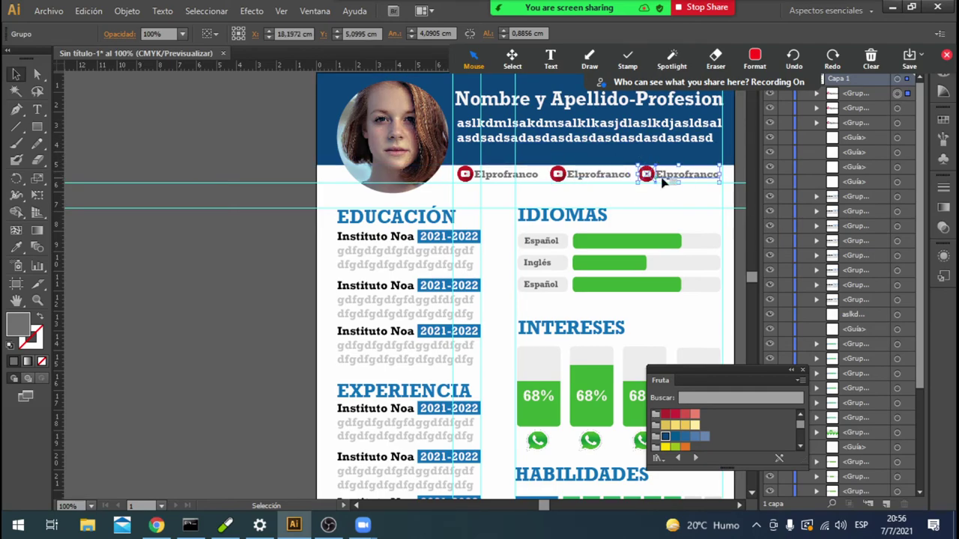
{"action": "left_click", "coordinate": [576, 189]}
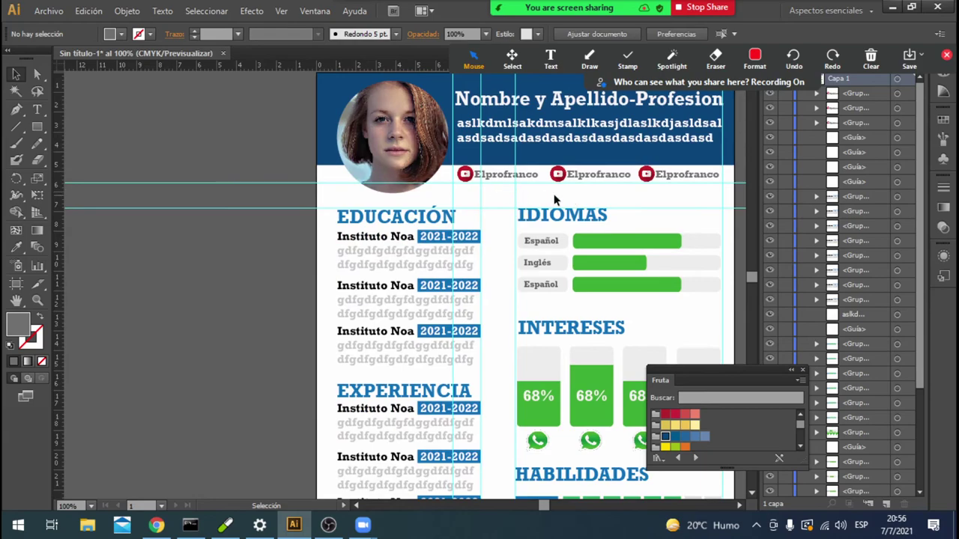
Zoom out to see the whole page and move the swatch panel aside.
{"action": "scroll", "coordinate": [524, 191], "scroll_direction": "down", "scroll_amount": 1}
{"action": "scroll", "coordinate": [517, 191], "scroll_direction": "up", "scroll_amount": 1}
{"action": "scroll", "coordinate": [644, 196], "scroll_direction": "up", "scroll_amount": 2}
{"action": "scroll", "coordinate": [642, 197], "scroll_direction": "down", "scroll_amount": 1}
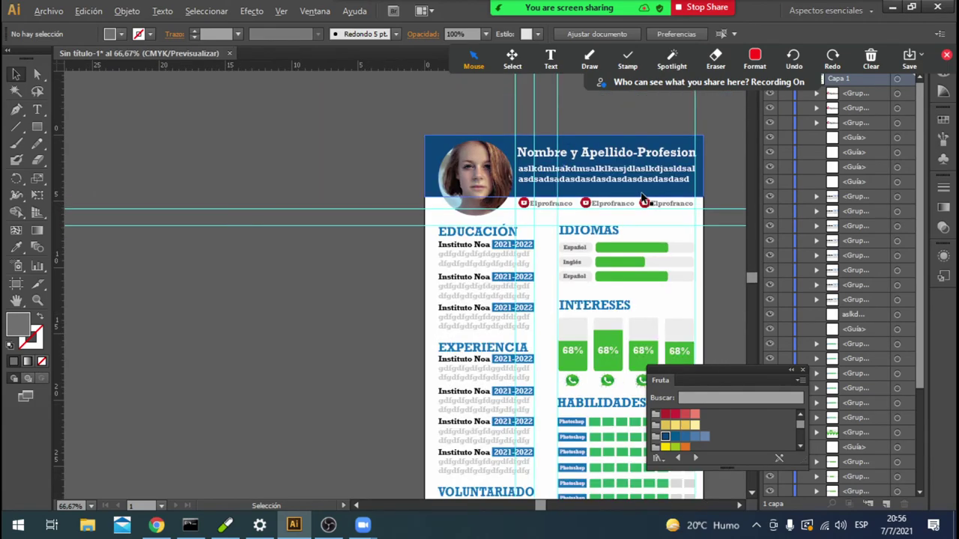
{"action": "scroll", "coordinate": [666, 217], "scroll_direction": "down", "scroll_amount": 1}
{"action": "scroll", "coordinate": [709, 253], "scroll_direction": "up", "scroll_amount": 1}
{"action": "left_click_drag", "start_coordinate": [742, 376], "coordinate": [780, 374]}
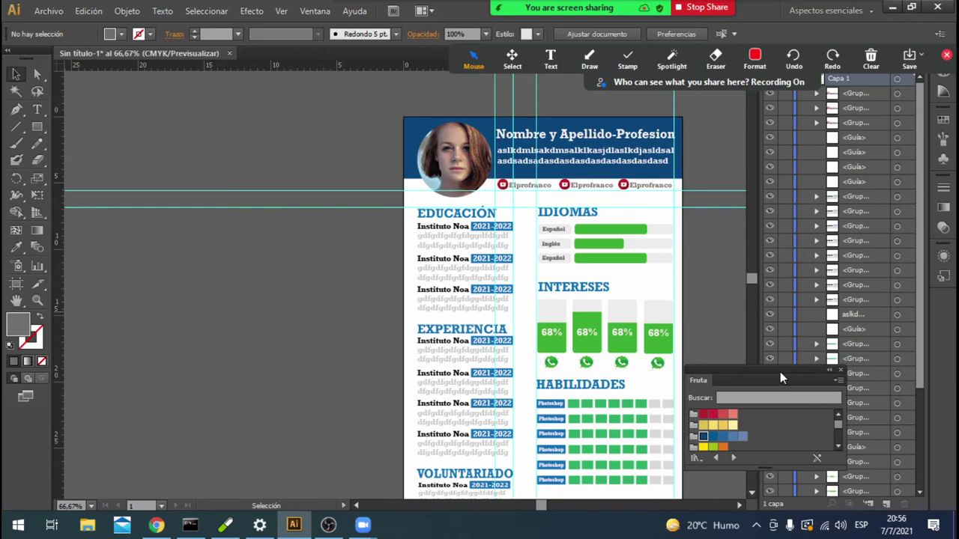
{"action": "scroll", "coordinate": [728, 319], "scroll_direction": "down", "scroll_amount": 1}
{"action": "scroll", "coordinate": [728, 319], "scroll_direction": "up", "scroll_amount": 1}
Toggle Smart Guides off and on, then hide guides with Ver > Guías > Ocultar guías.
{"action": "left_click", "coordinate": [283, 11]}
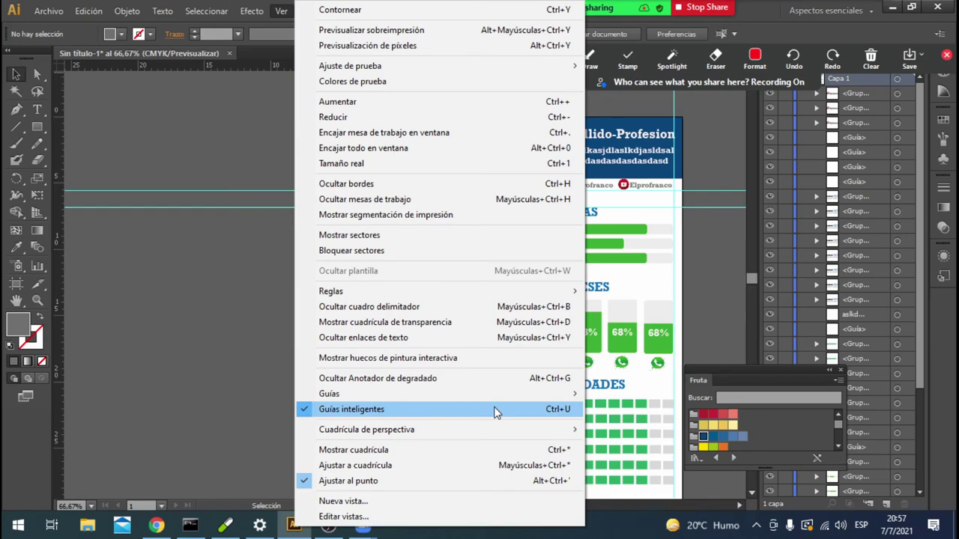
{"action": "left_click", "coordinate": [491, 410]}
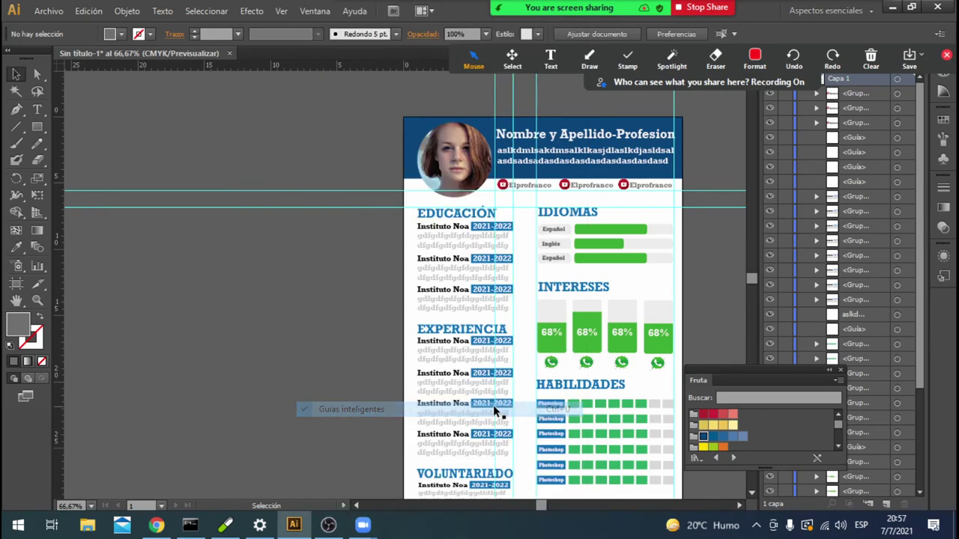
{"action": "left_click", "coordinate": [254, 11]}
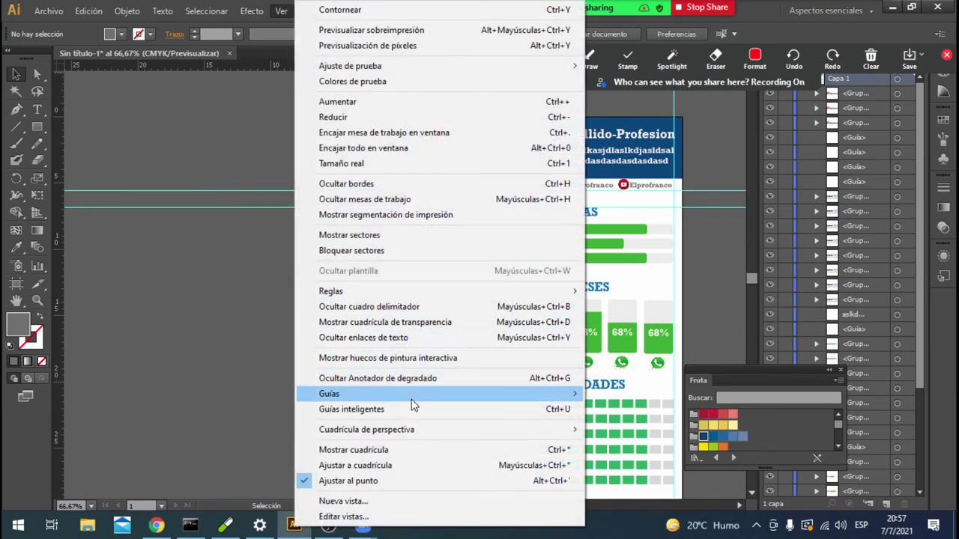
{"action": "left_click", "coordinate": [417, 409]}
{"action": "left_click", "coordinate": [251, 10]}
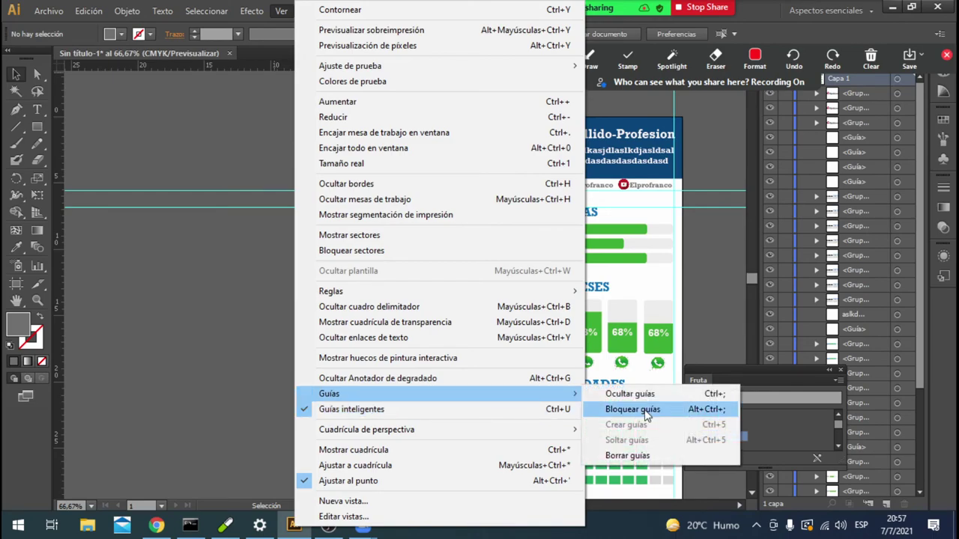
{"action": "left_click", "coordinate": [649, 394]}
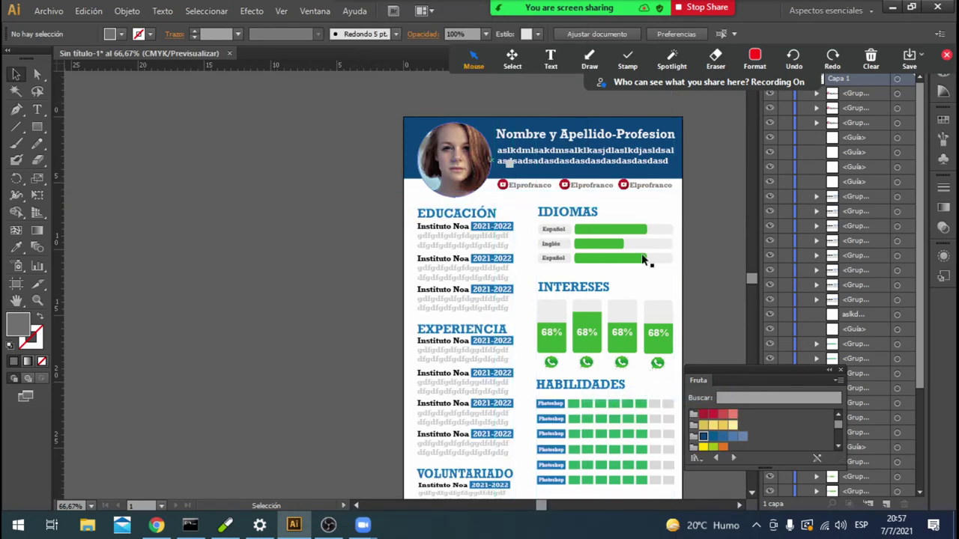
{"action": "scroll", "coordinate": [706, 278], "scroll_direction": "down", "scroll_amount": 1}
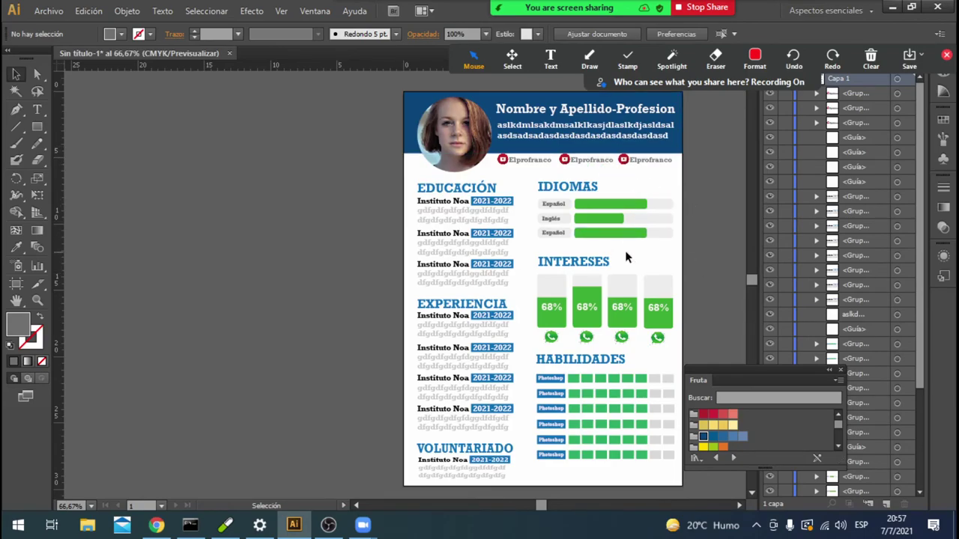
Nudge the EXPERIENCIA heading up two arrow-key steps.
{"action": "left_click", "coordinate": [450, 307]}
{"action": "key", "text": "Up"}
{"action": "key", "text": "Up"}
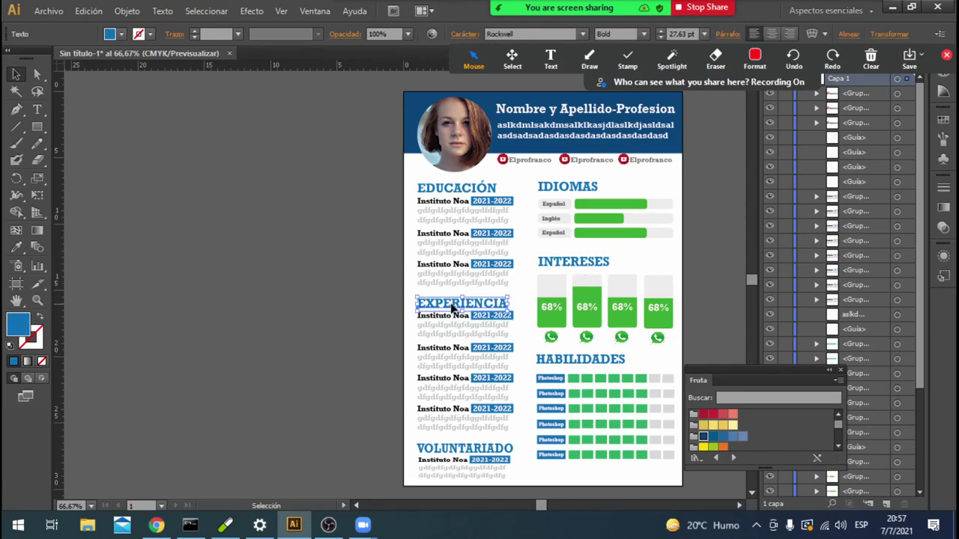
{"action": "key", "text": "Up"}
{"action": "key", "text": "Up"}
{"action": "key", "text": "Up"}
{"action": "key", "text": "Up"}
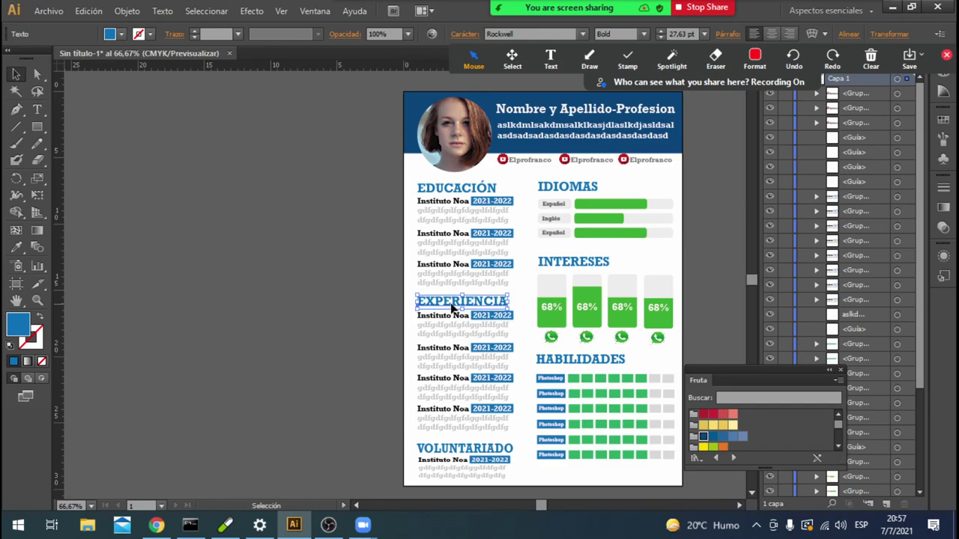
{"action": "left_click", "coordinate": [720, 260]}
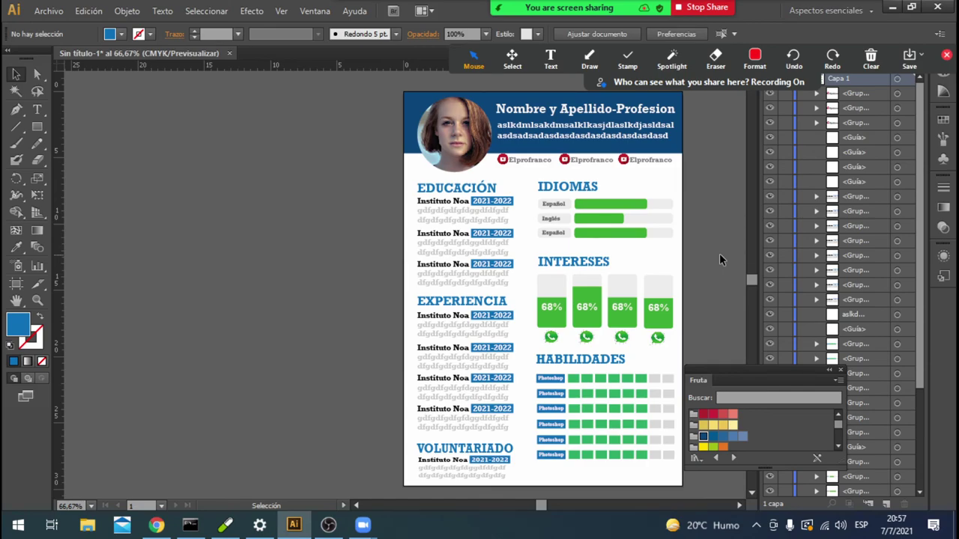
Nudge the header subtitle two steps lower beneath the name title, then open the Graph tool options.
{"action": "left_click", "coordinate": [584, 132]}
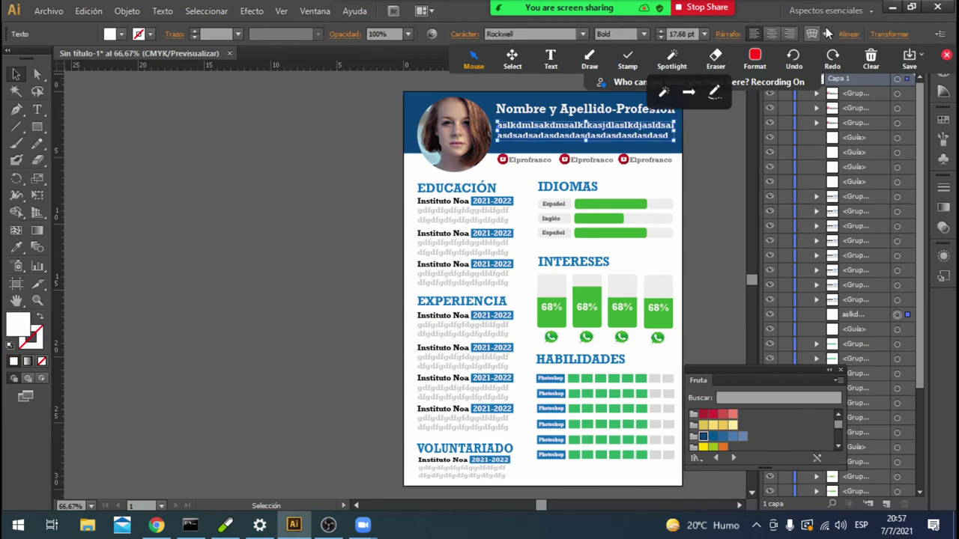
{"action": "left_click_drag", "start_coordinate": [603, 136], "coordinate": [515, 135]}
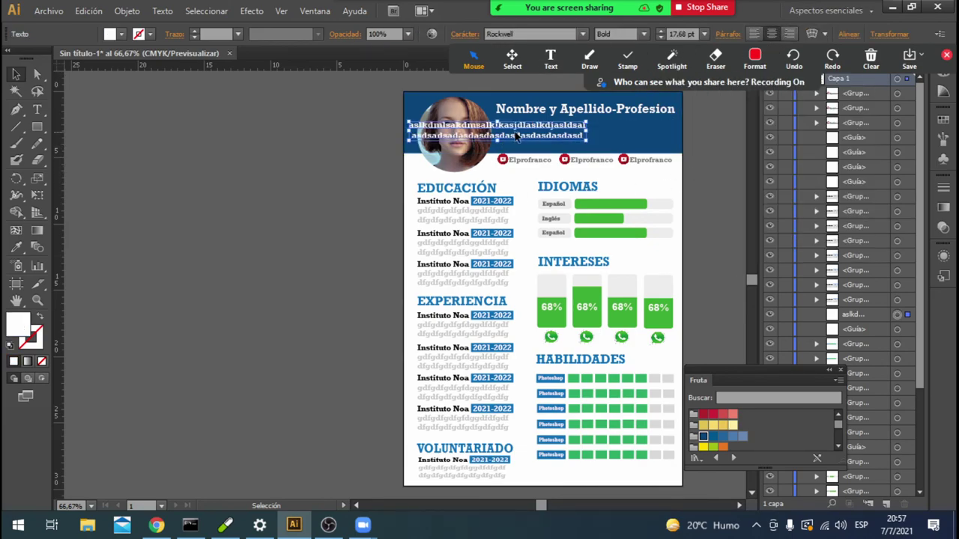
{"action": "key", "text": "ctrl+z"}
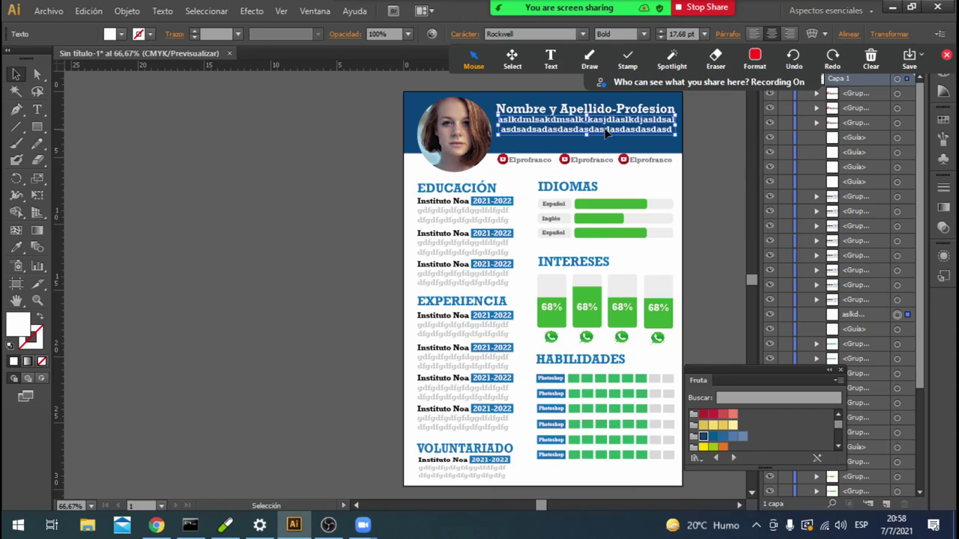
{"action": "key", "text": "Down"}
{"action": "key", "text": "Down"}
{"action": "key", "text": "Down"}
{"action": "key", "text": "Down"}
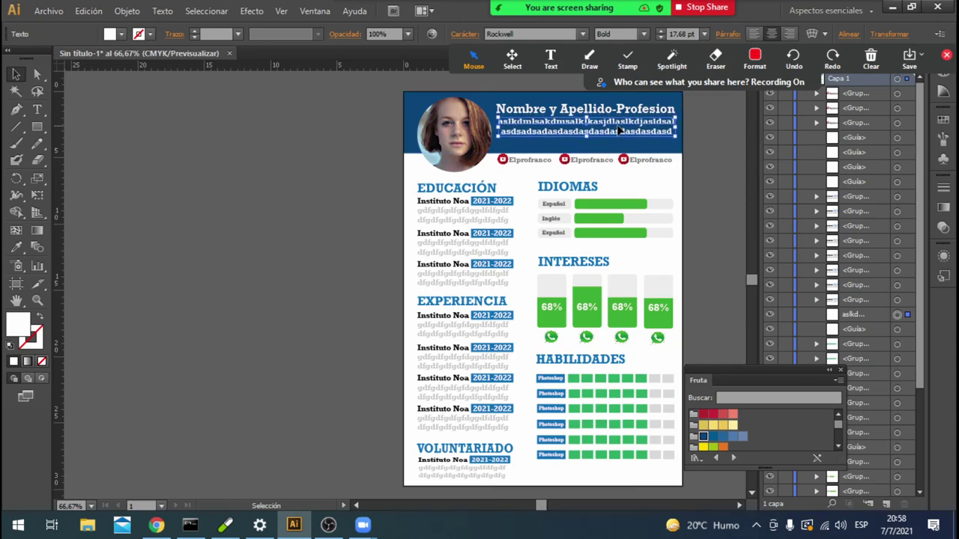
{"action": "key", "text": "Down"}
{"action": "key", "text": "Down"}
{"action": "key", "text": "Down"}
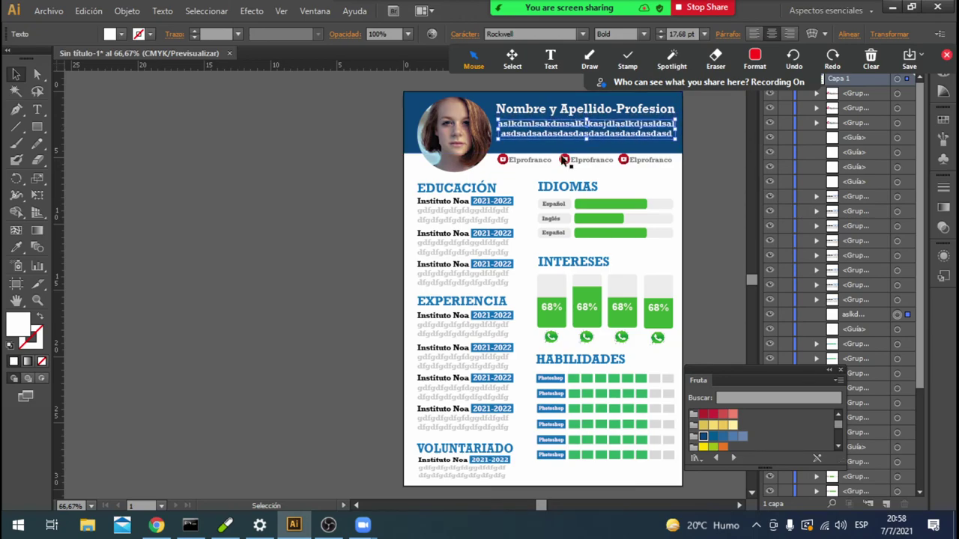
{"action": "left_click", "coordinate": [163, 273]}
{"action": "left_click", "coordinate": [42, 273]}
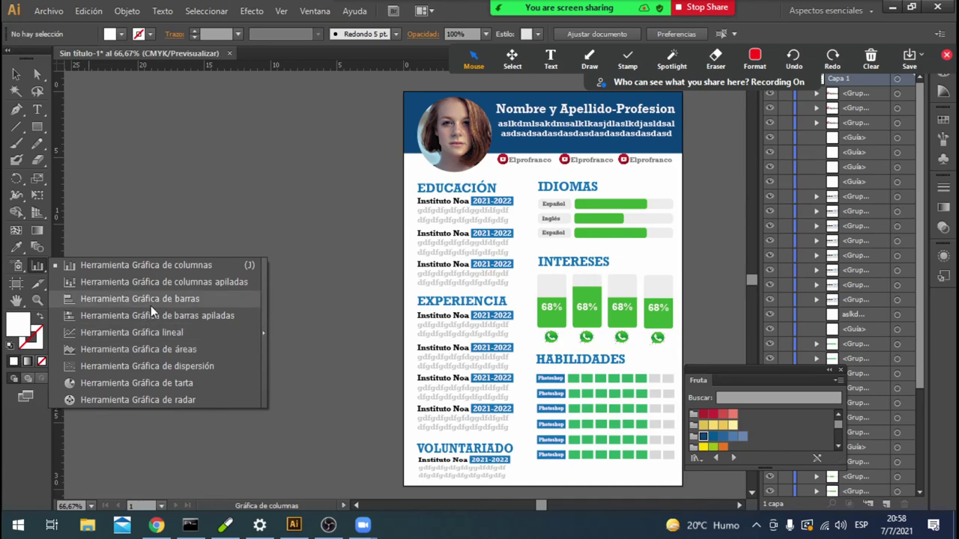
{"action": "left_click", "coordinate": [163, 265]}
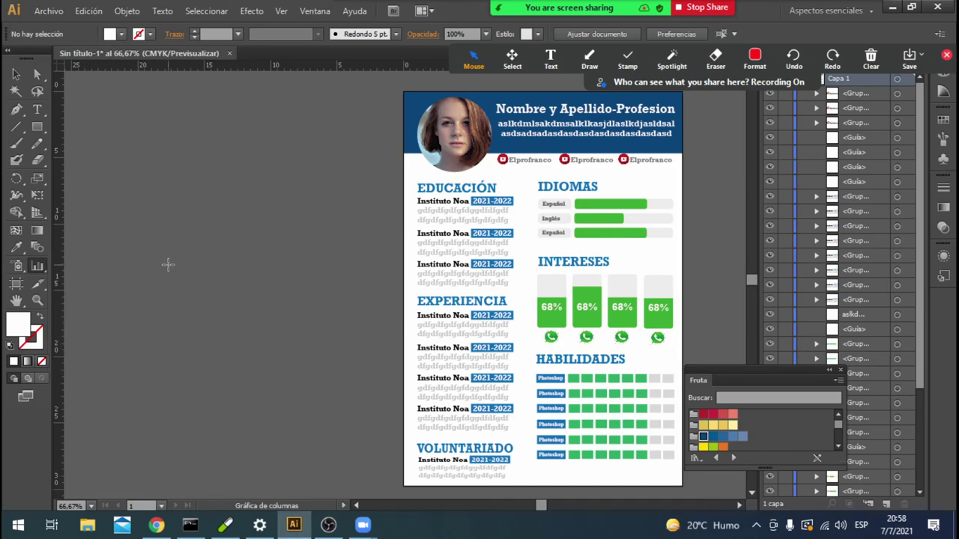
{"action": "left_click_drag", "start_coordinate": [126, 192], "coordinate": [354, 330]}
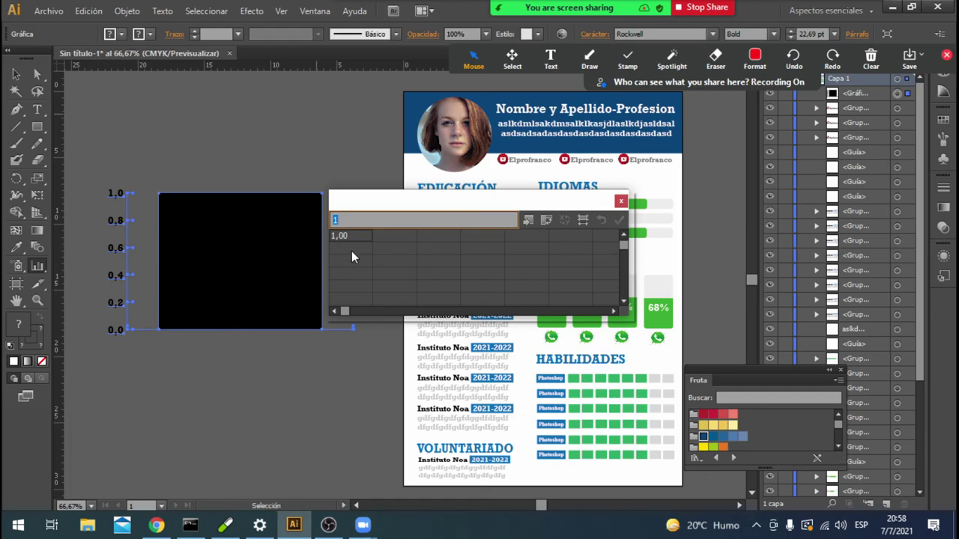
{"action": "left_click", "coordinate": [388, 233]}
{"action": "type", "text": "dfg"}
{"action": "key", "text": "BackSpace"}
{"action": "key", "text": "BackSpace"}
{"action": "key", "text": "BackSpace"}
{"action": "type", "text": "12"}
{"action": "key", "text": "Return"}
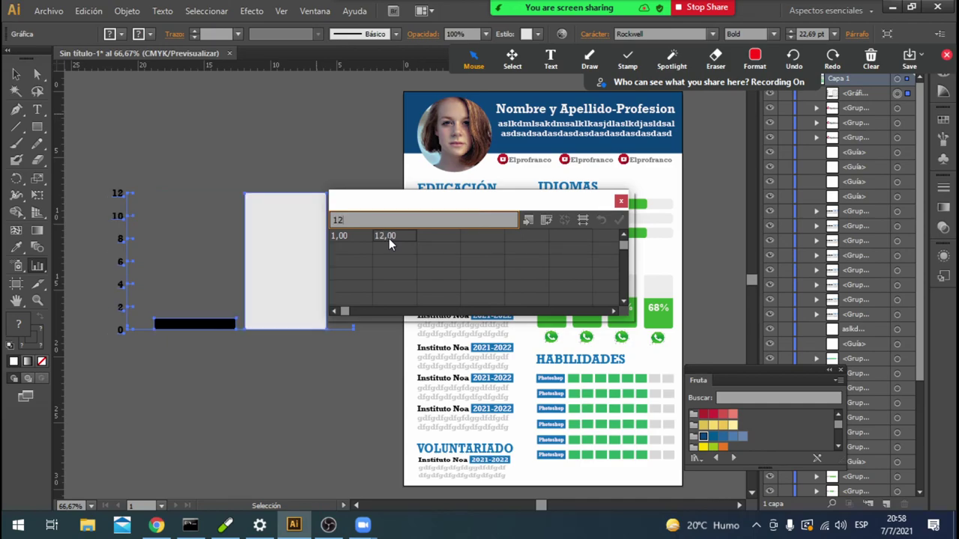
{"action": "key", "text": "Tab"}
{"action": "type", "text": "3"}
{"action": "key", "text": "Tab"}
{"action": "type", "text": "3"}
{"action": "key", "text": "Tab"}
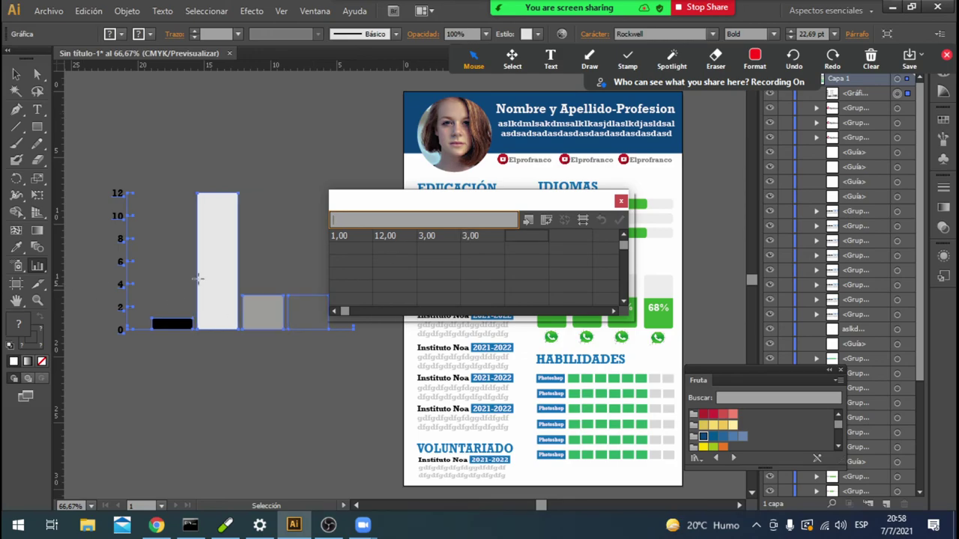
{"action": "left_click", "coordinate": [621, 201]}
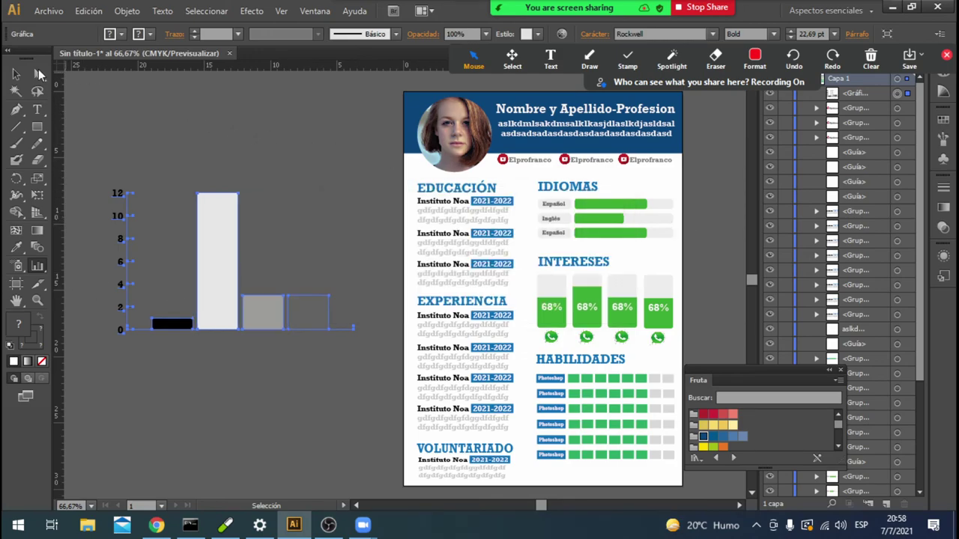
{"action": "left_click", "coordinate": [19, 74]}
{"action": "mouse_move", "coordinate": [101, 151]}
{"action": "left_mouse_down"}
{"action": "mouse_move", "coordinate": [313, 397]}
{"action": "mouse_move", "coordinate": [360, 382]}
{"action": "left_mouse_up"}
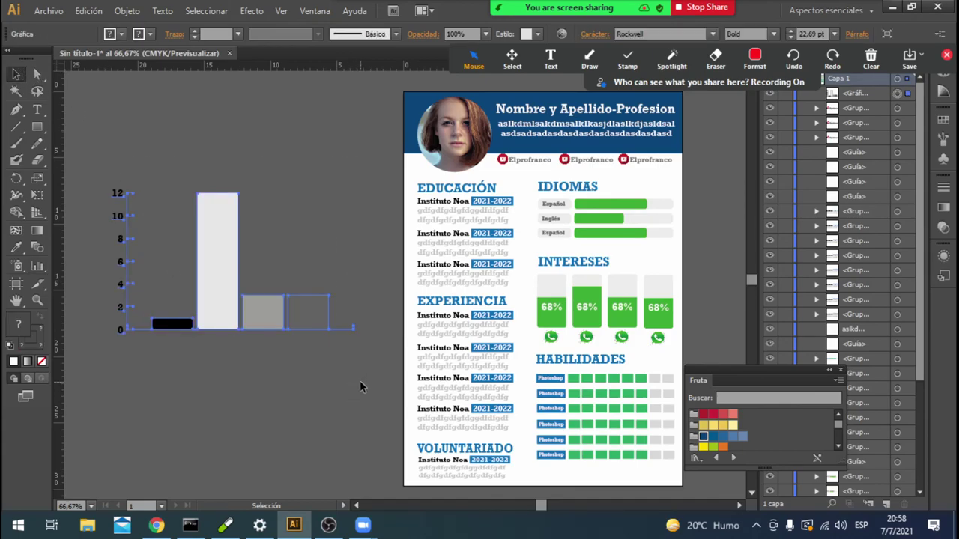
{"action": "key", "text": "Delete"}
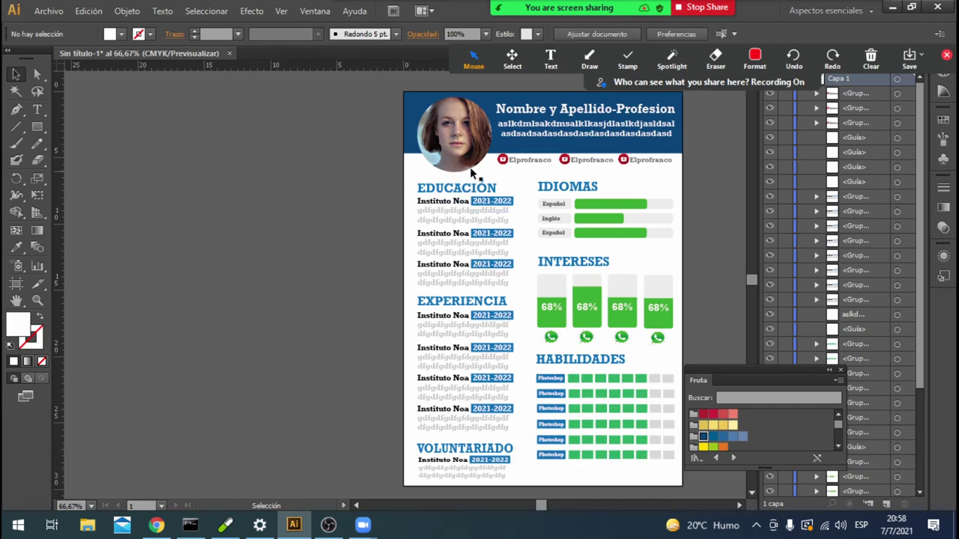
{"action": "left_click", "coordinate": [410, 138]}
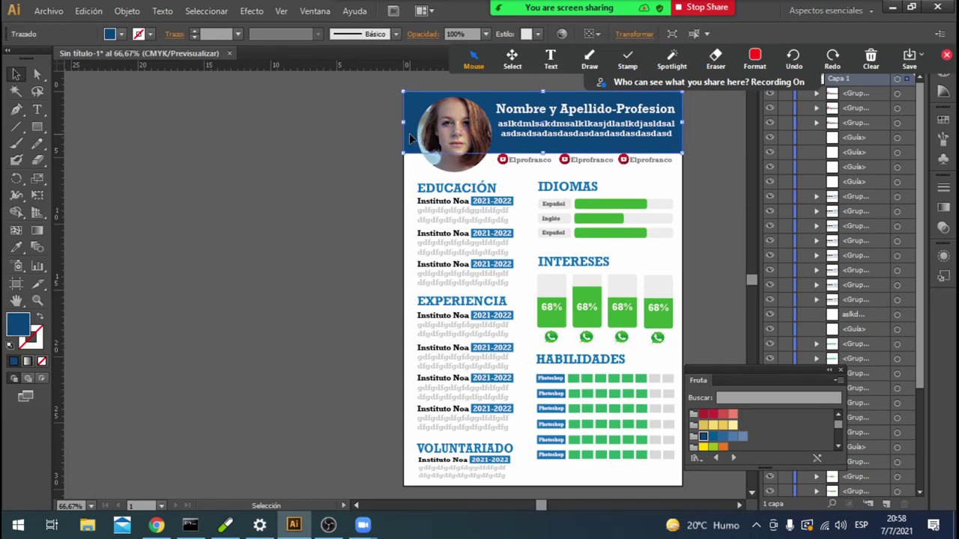
{"action": "left_click", "coordinate": [376, 85]}
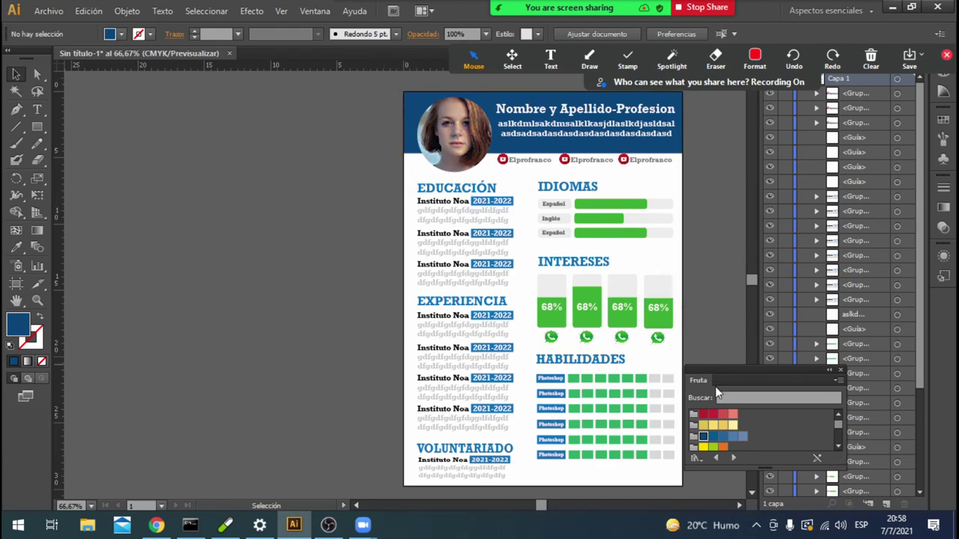
{"action": "left_click", "coordinate": [651, 454]}
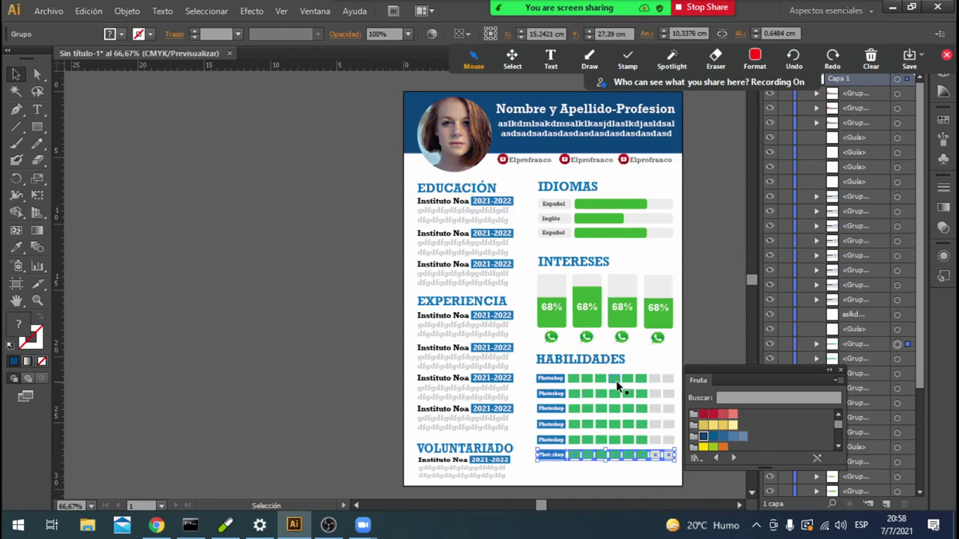
{"action": "left_click", "coordinate": [617, 380]}
{"action": "left_click_drag", "start_coordinate": [680, 472], "coordinate": [530, 365]}
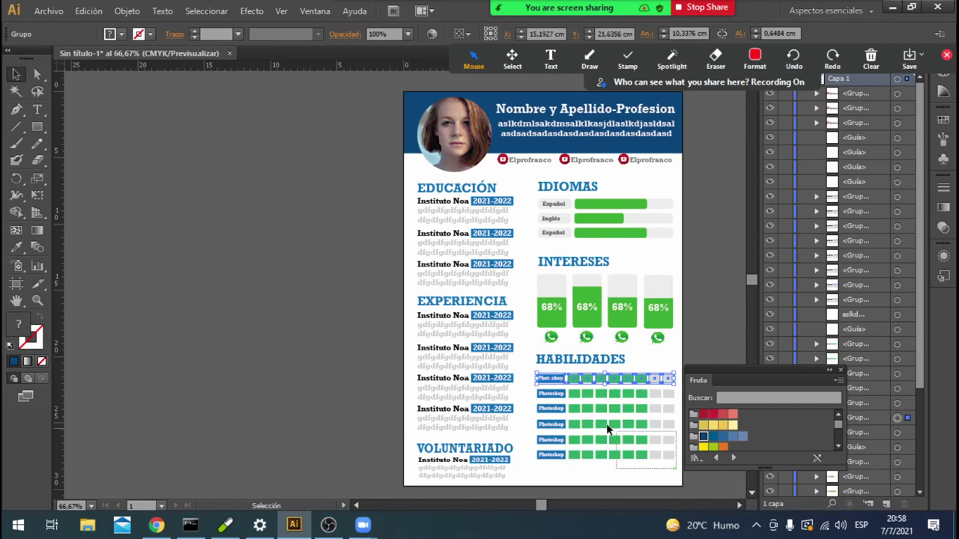
Alt-drag a copy of the bottom Photoshop skill bar just below it, nudge it into place, and deselect.
{"action": "left_click", "coordinate": [612, 465]}
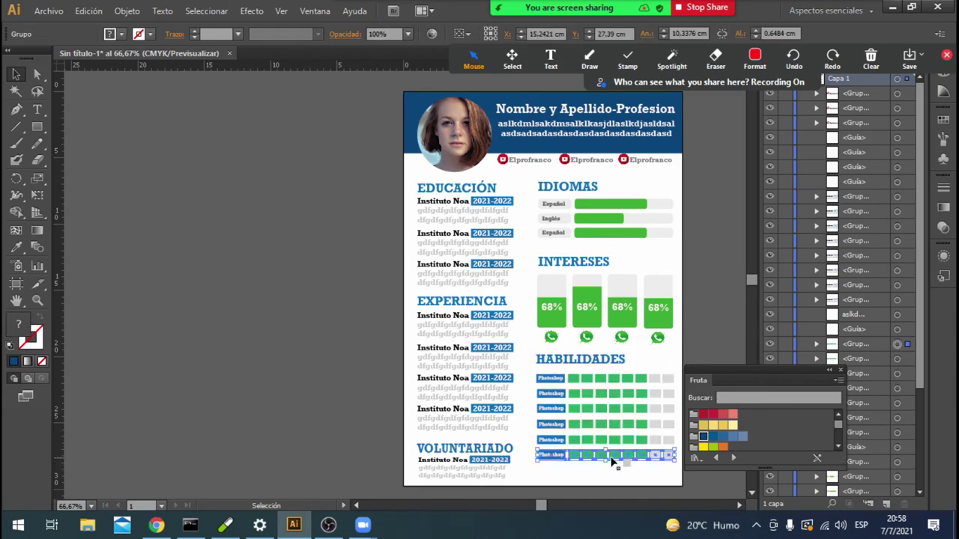
{"action": "left_click_drag", "start_coordinate": [613, 462], "coordinate": [614, 475]}
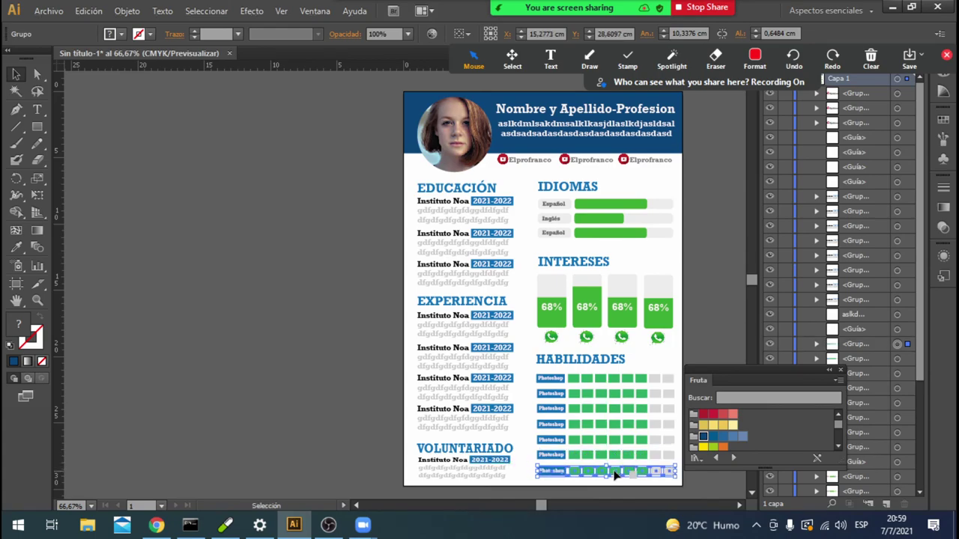
{"action": "key", "text": "Up"}
{"action": "key", "text": "Up"}
{"action": "key", "text": "Up"}
{"action": "key", "text": "Up"}
{"action": "key", "text": "Up"}
{"action": "key", "text": "Up"}
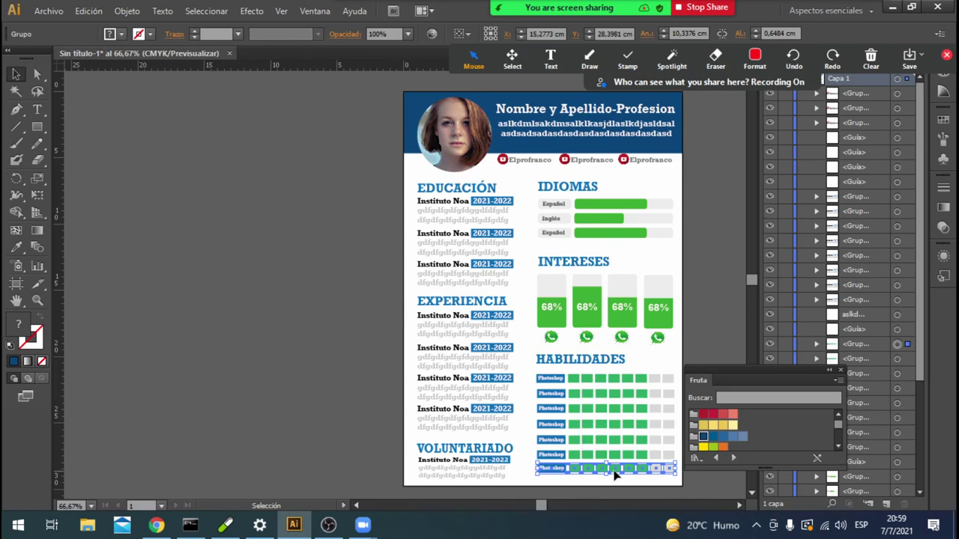
{"action": "key", "text": "Down"}
{"action": "key", "text": "Down"}
{"action": "key", "text": "Down"}
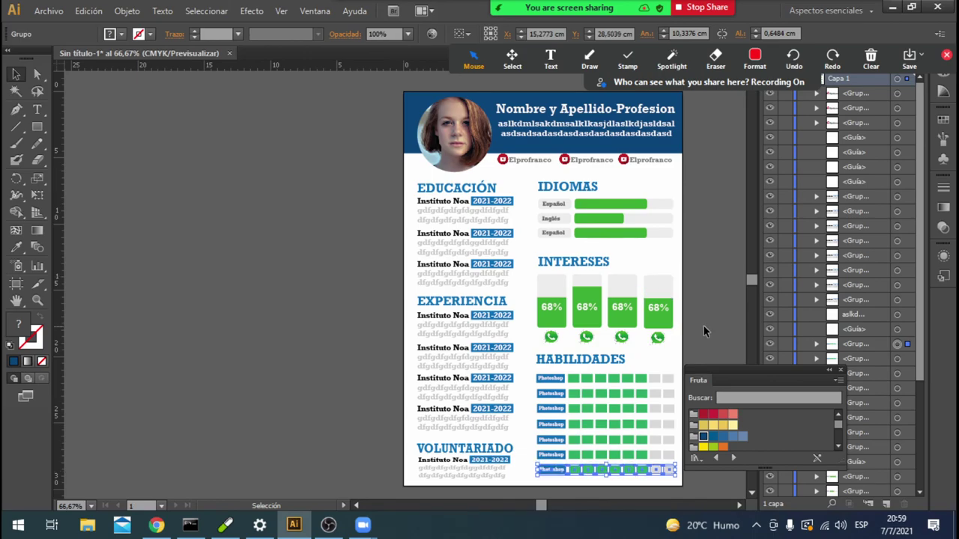
{"action": "left_click", "coordinate": [704, 325]}
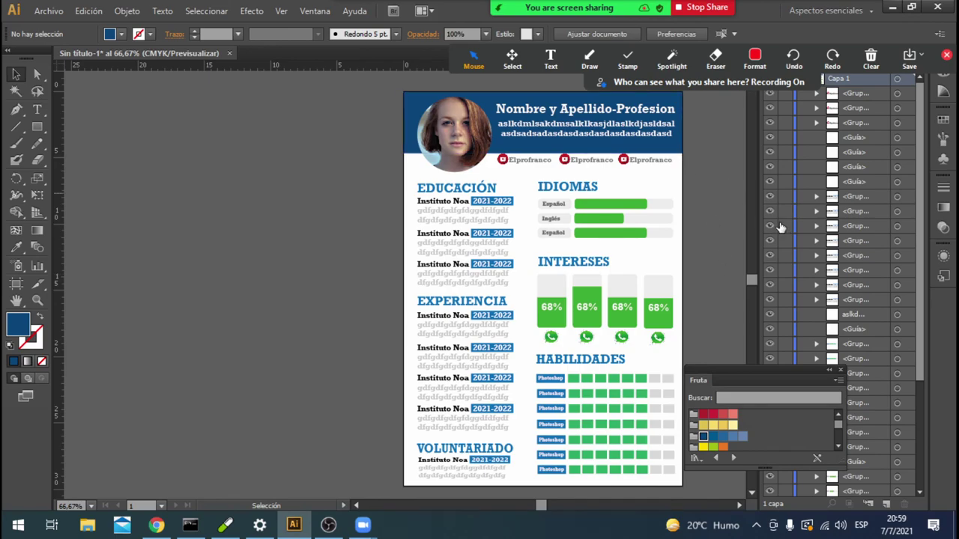
Try saving the CV as an Illustrator file named 'cv', then dismiss the resulting error.
{"action": "left_click", "coordinate": [58, 12]}
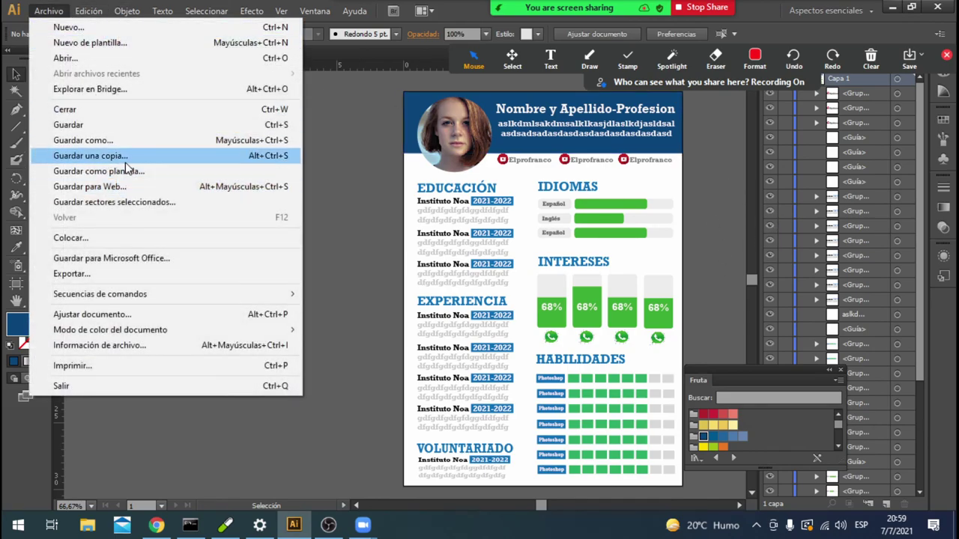
{"action": "left_click", "coordinate": [129, 144]}
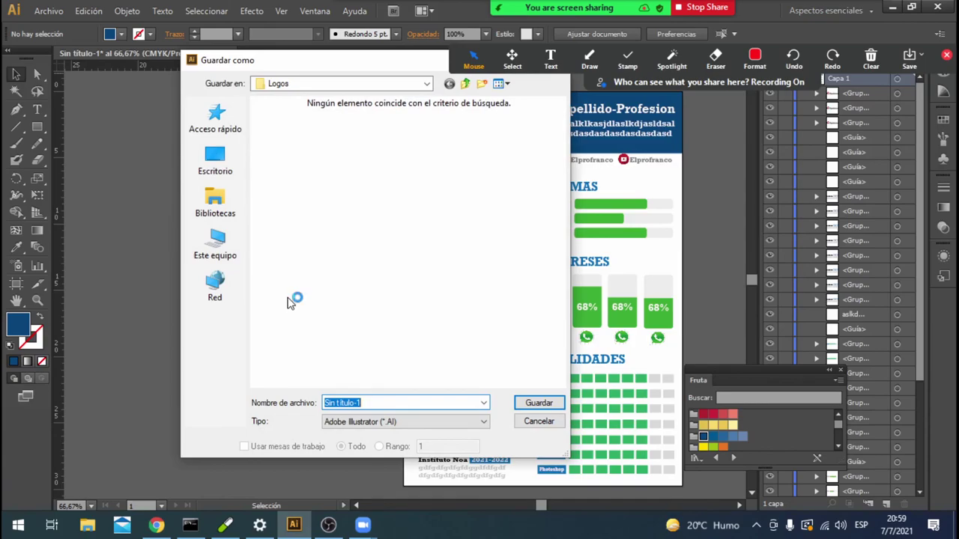
{"action": "type", "text": "cv 1.ai"}
{"action": "left_click", "coordinate": [553, 407]}
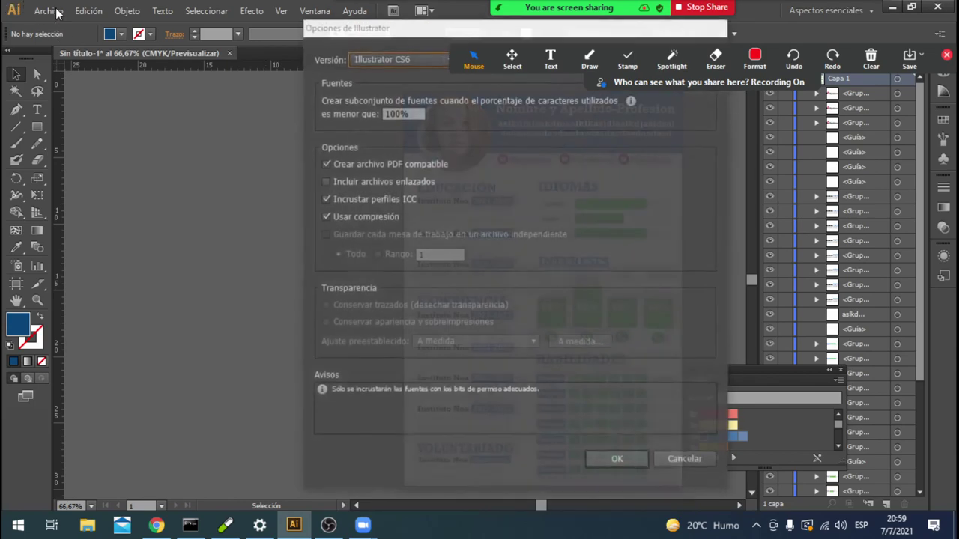
{"action": "left_click", "coordinate": [635, 461]}
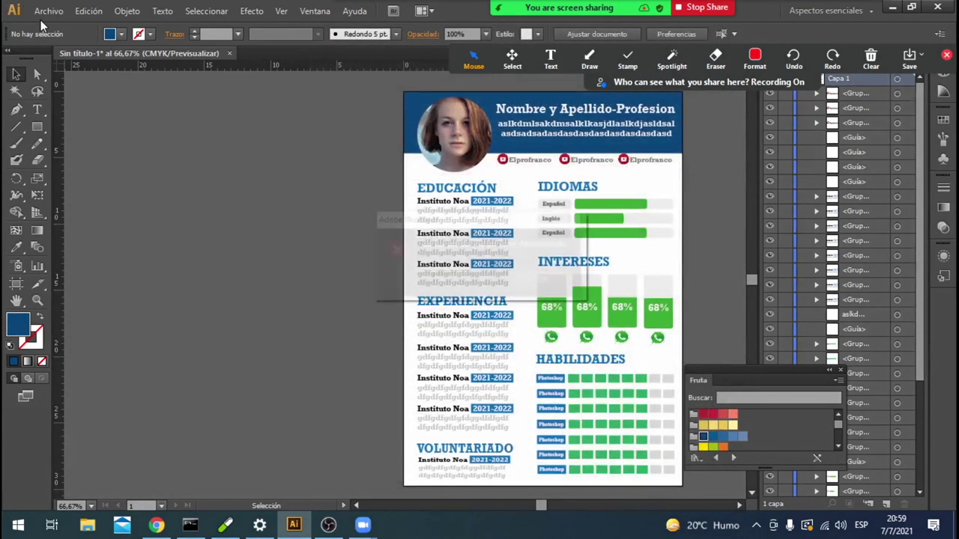
{"action": "left_click", "coordinate": [537, 273]}
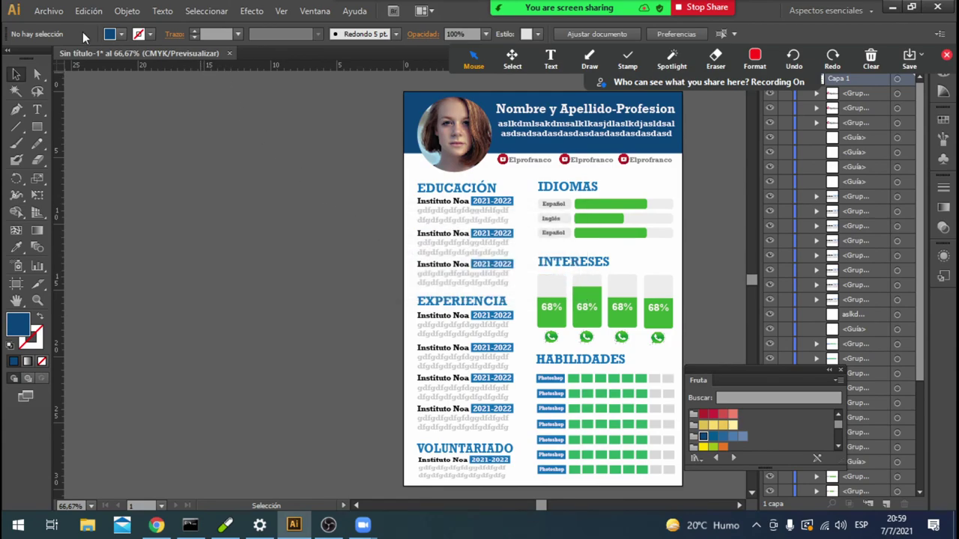
Retry saving it as Adobe PDF in the Escritorio folder, then dismiss the unknown-error alert.
{"action": "left_click", "coordinate": [48, 11]}
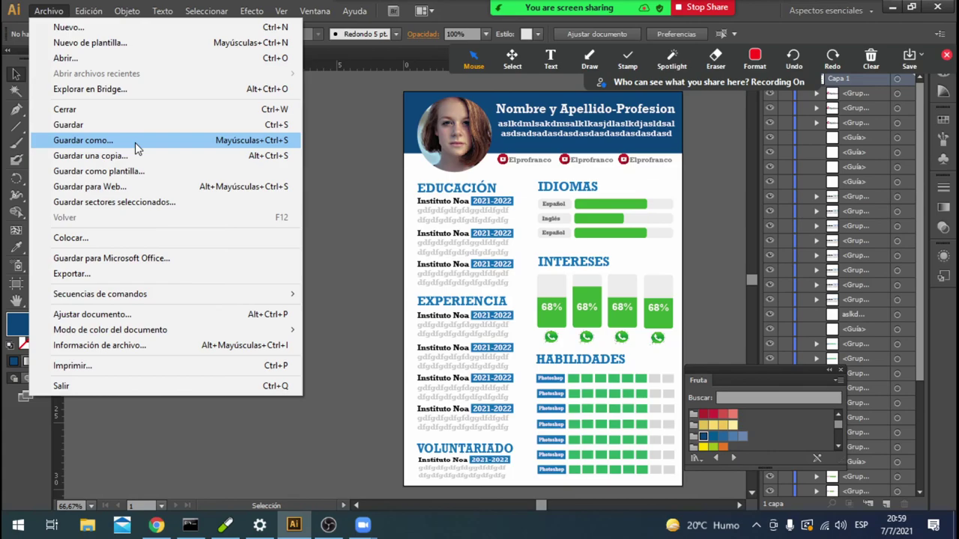
{"action": "left_click", "coordinate": [134, 142]}
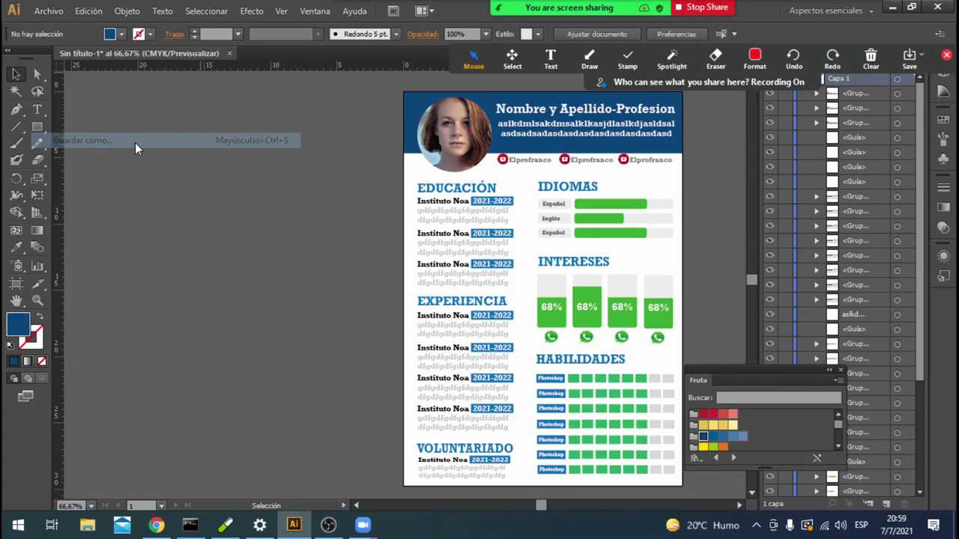
{"action": "left_click", "coordinate": [441, 423]}
{"action": "left_click", "coordinate": [433, 453]}
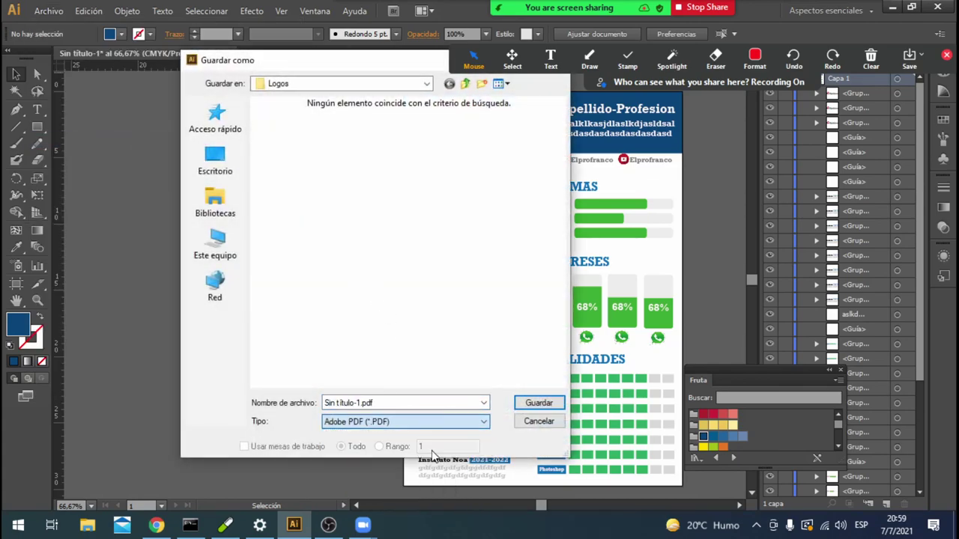
{"action": "left_click", "coordinate": [221, 177]}
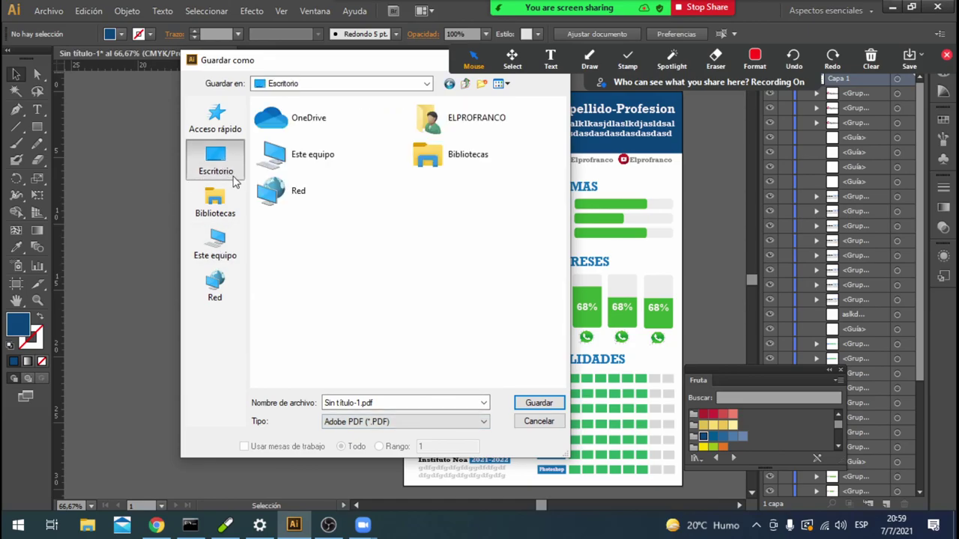
{"action": "left_click", "coordinate": [527, 405]}
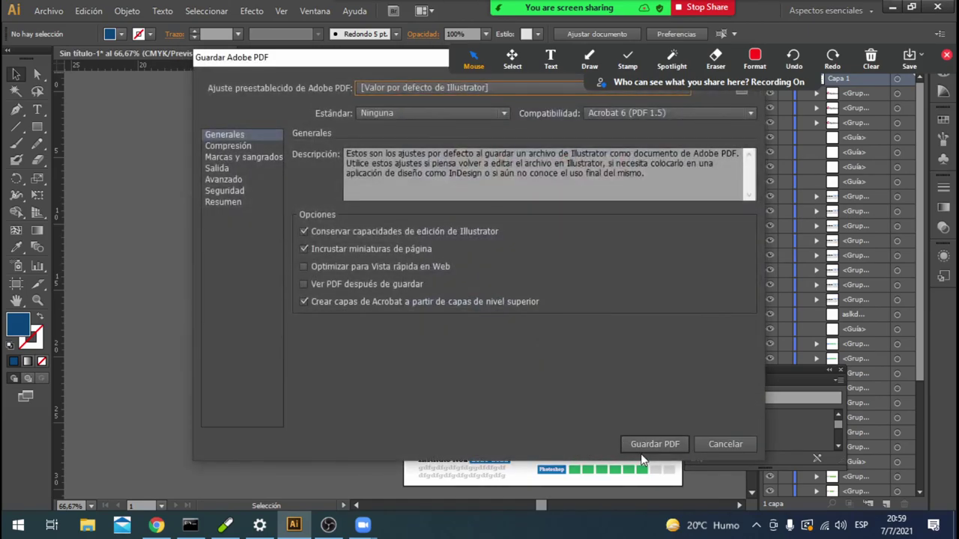
{"action": "left_click", "coordinate": [650, 447]}
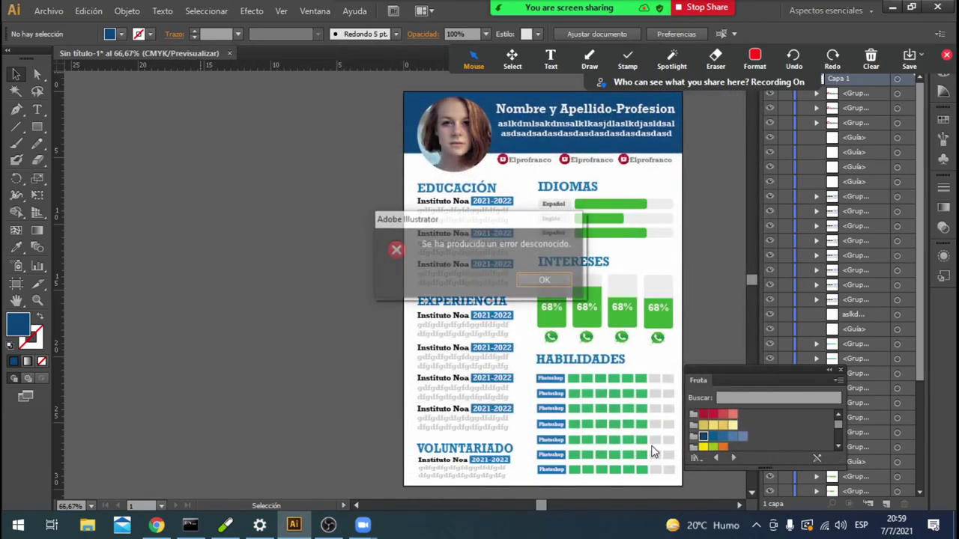
{"action": "left_click", "coordinate": [543, 279]}
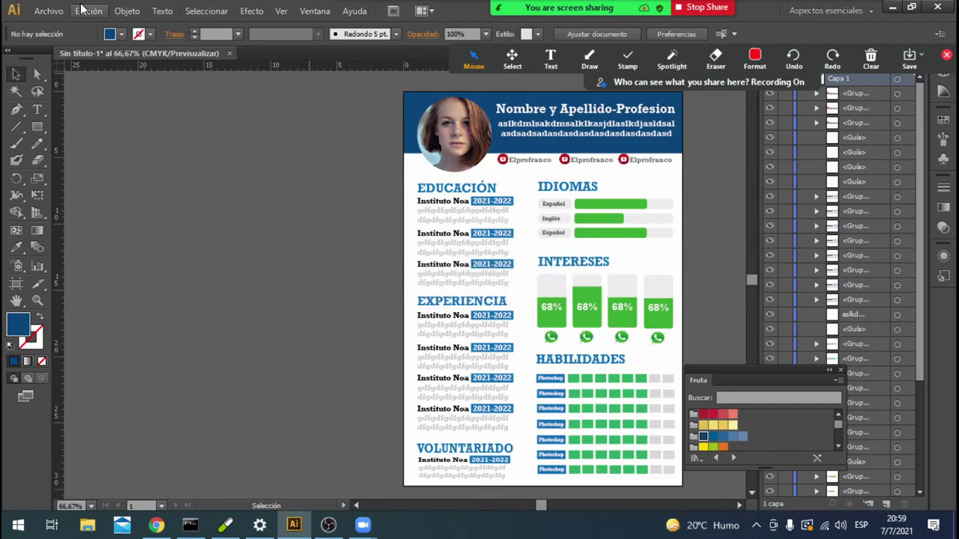
Export the CV as a JPEG file named cv2.
{"action": "left_click", "coordinate": [48, 10]}
{"action": "left_click", "coordinate": [217, 275]}
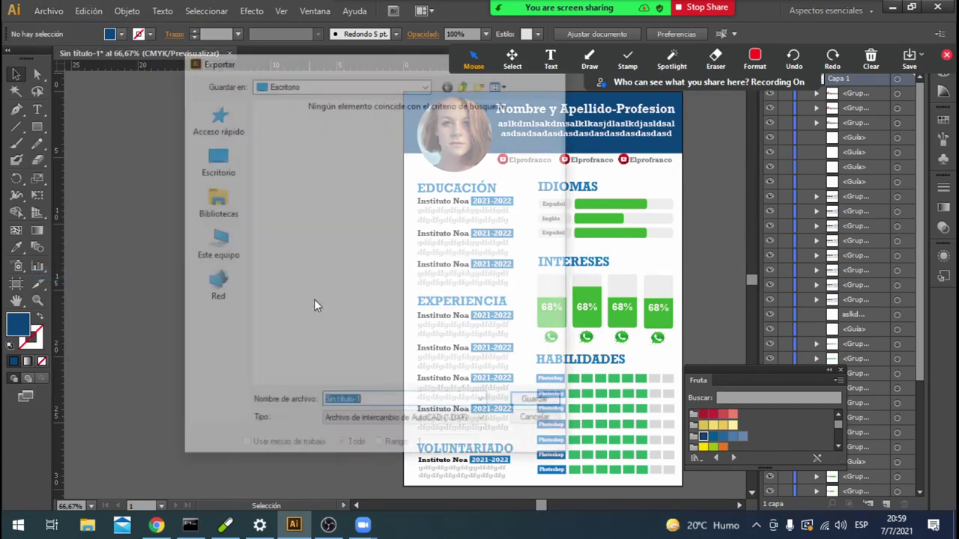
{"action": "left_click", "coordinate": [435, 421]}
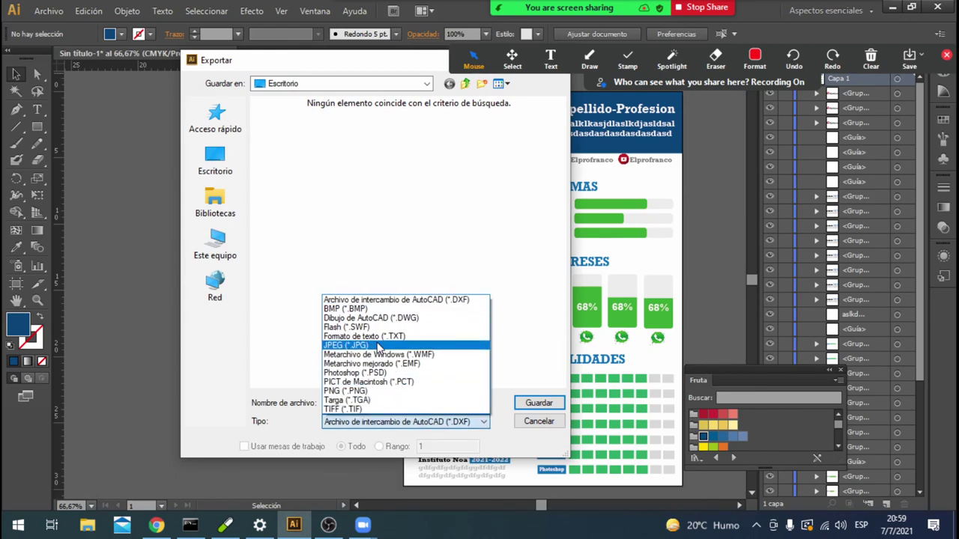
{"action": "left_click", "coordinate": [379, 347]}
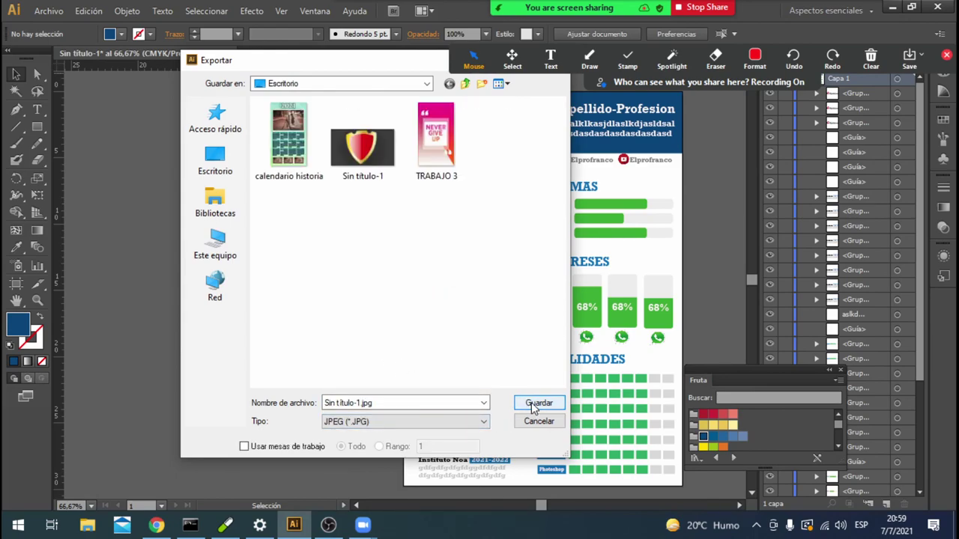
{"action": "left_click", "coordinate": [445, 403]}
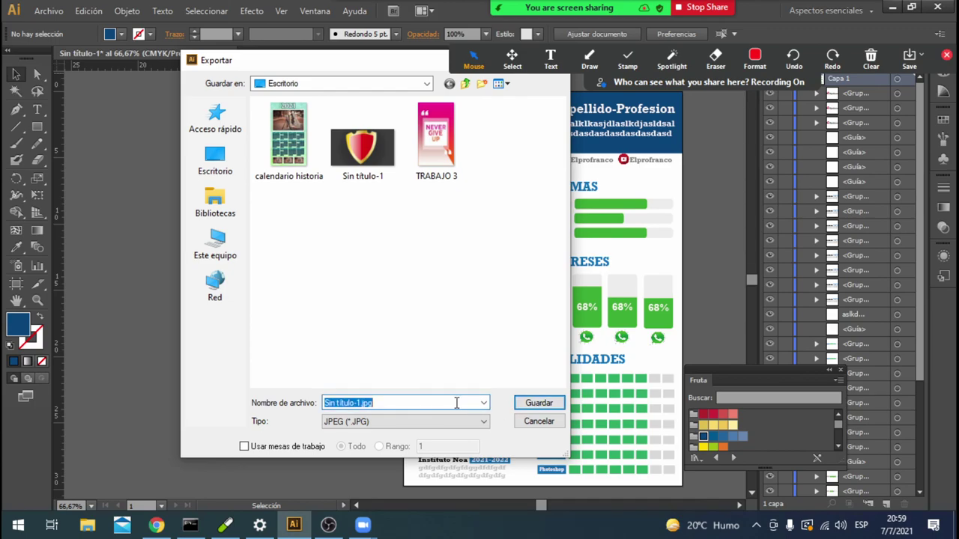
{"action": "type", "text": "cv2"}
{"action": "key", "text": "Return"}
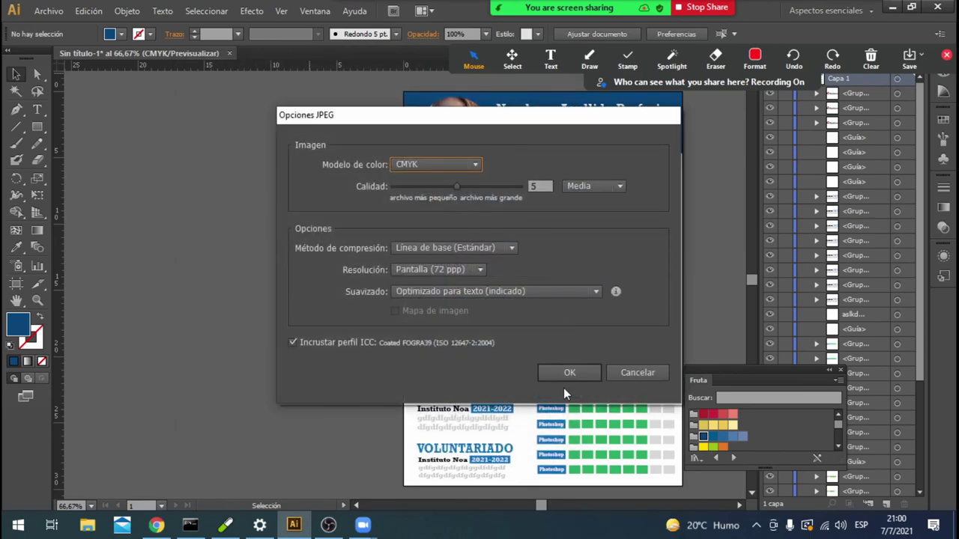
Set the JPEG options to Alta 300 ppp resolution and quality 10, and confirm.
{"action": "left_click", "coordinate": [468, 270]}
{"action": "left_click", "coordinate": [462, 307]}
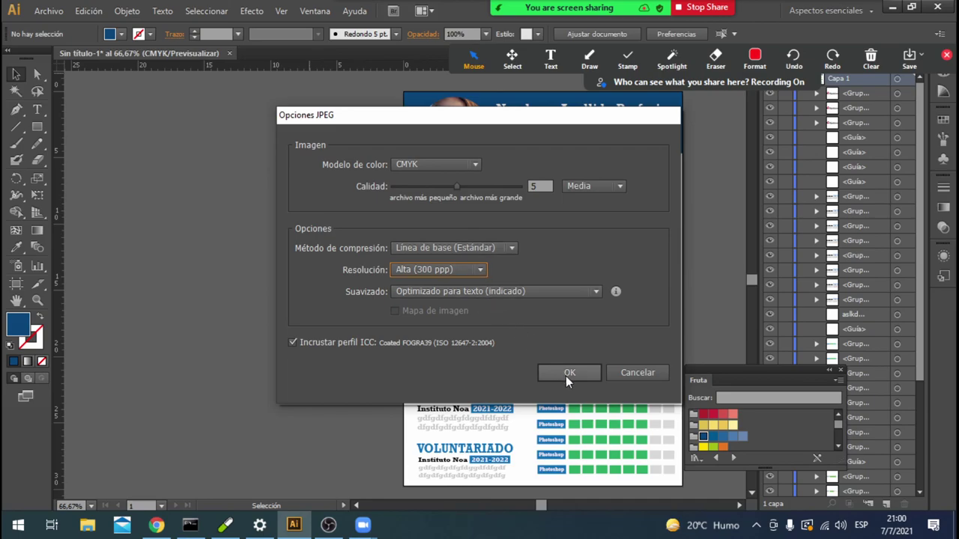
{"action": "left_click_drag", "start_coordinate": [454, 186], "coordinate": [579, 186]}
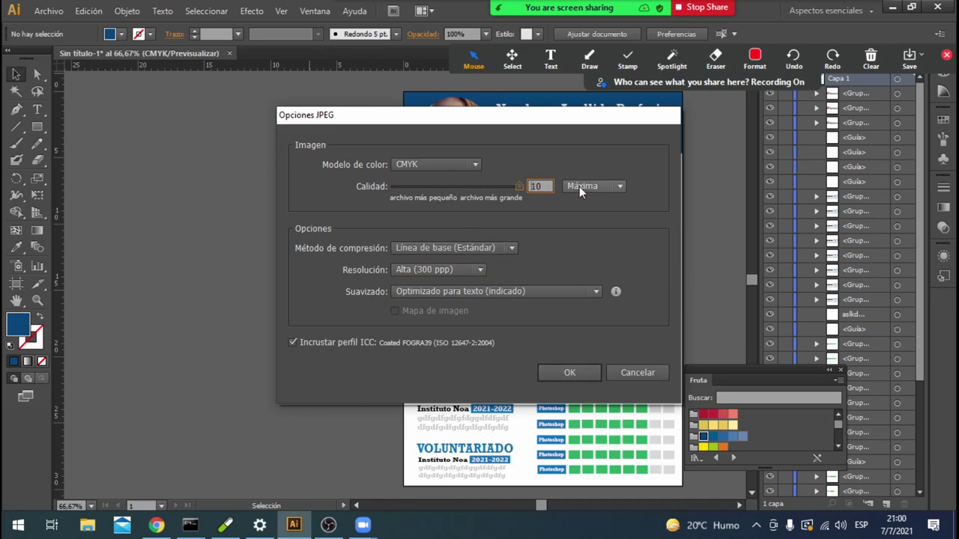
{"action": "left_click", "coordinate": [569, 373]}
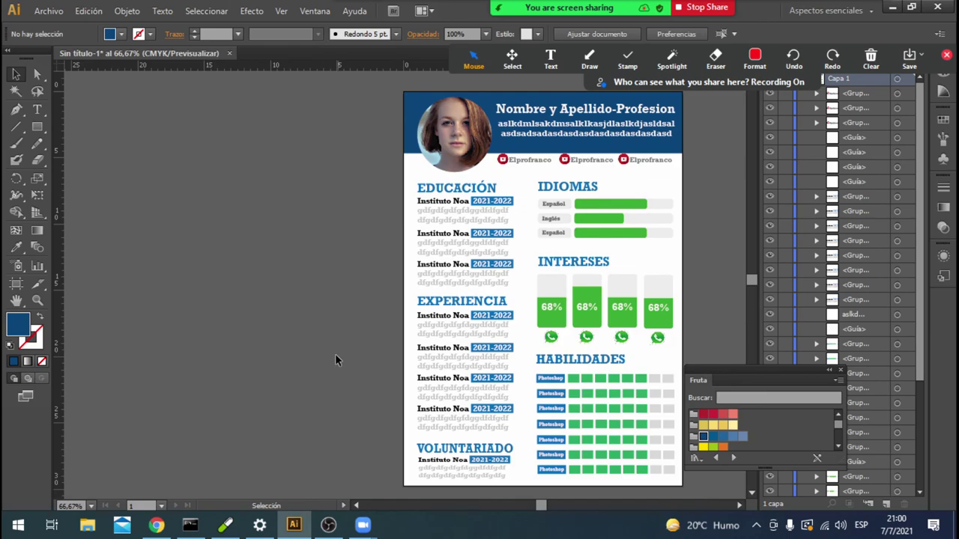
{"action": "left_click", "coordinate": [48, 11]}
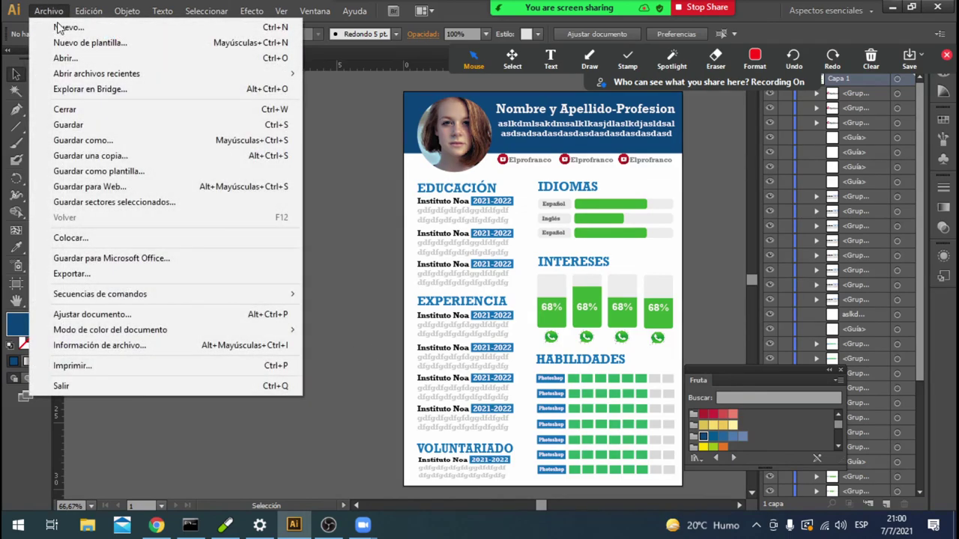
Save a copy of the CV as an Adobe Illustrator file named 'gdfgdfg' on the desktop.
{"action": "left_click", "coordinate": [212, 161]}
{"action": "left_click", "coordinate": [402, 422]}
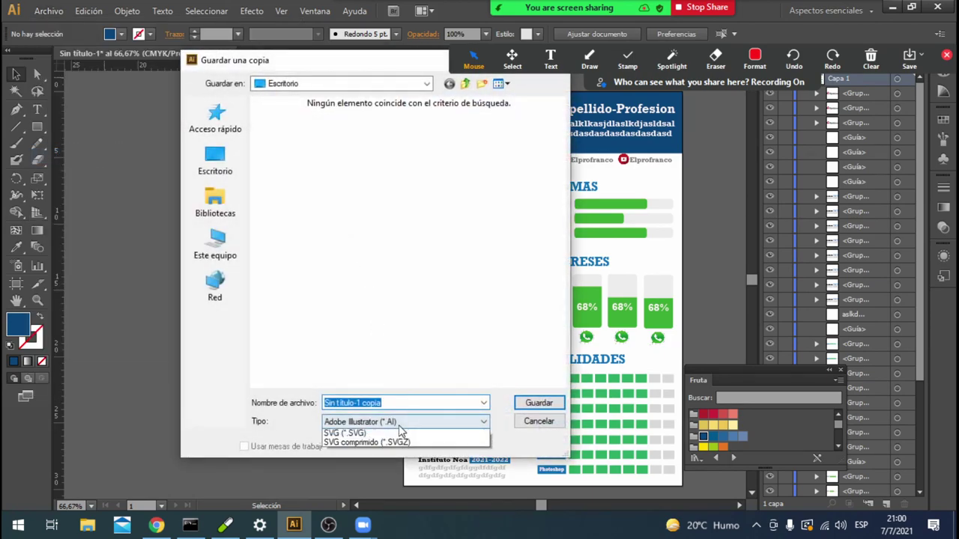
{"action": "left_click", "coordinate": [400, 425]}
{"action": "left_click", "coordinate": [395, 403]}
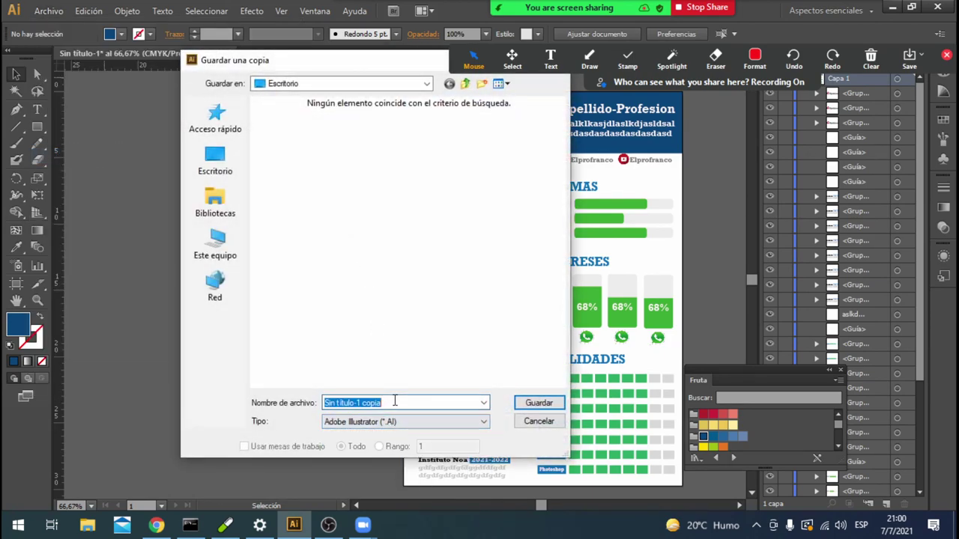
{"action": "type", "text": "gdfgdfg"}
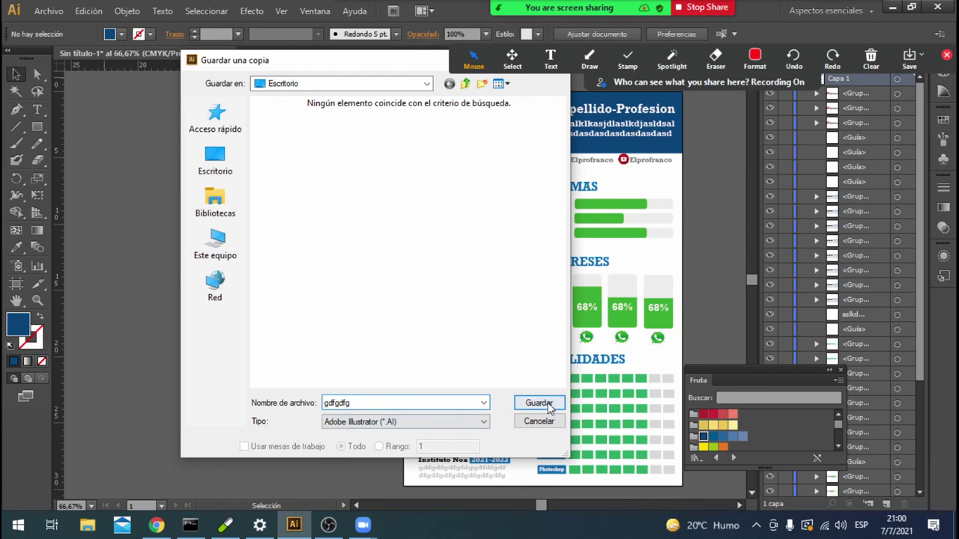
{"action": "left_click", "coordinate": [538, 405]}
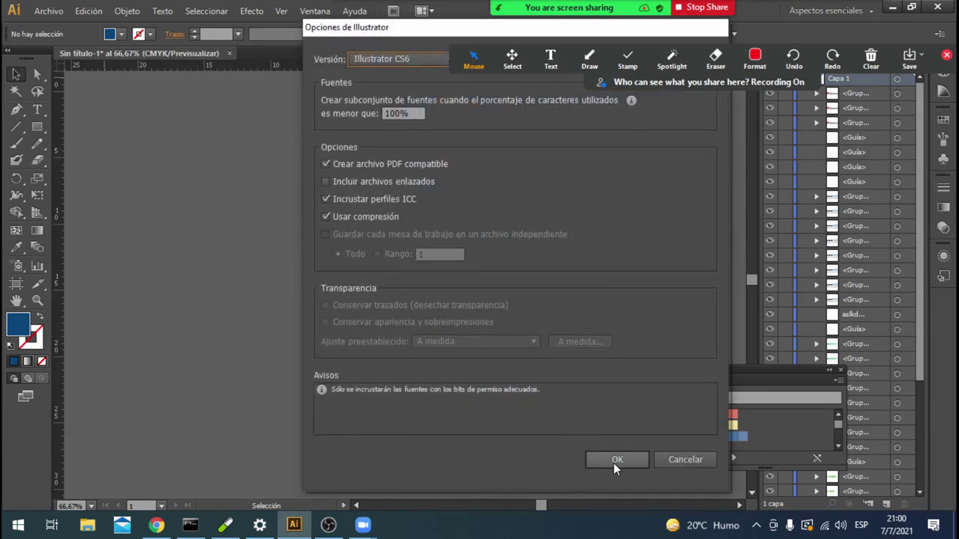
Keep the Illustrator CS6 version, confirm the save options, and dismiss the unknown-error alert.
{"action": "left_click", "coordinate": [438, 64]}
{"action": "left_click", "coordinate": [643, 473]}
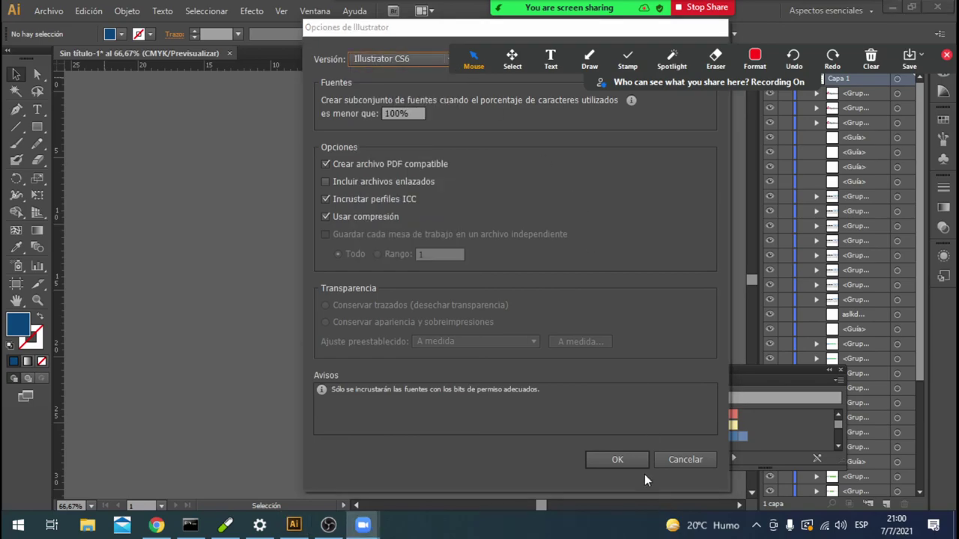
{"action": "left_click", "coordinate": [635, 463]}
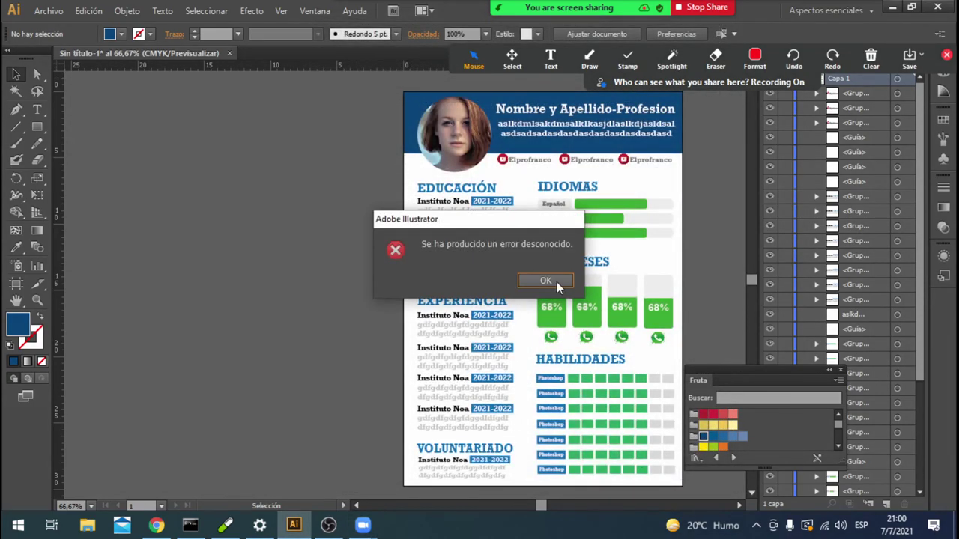
{"action": "left_click", "coordinate": [557, 282]}
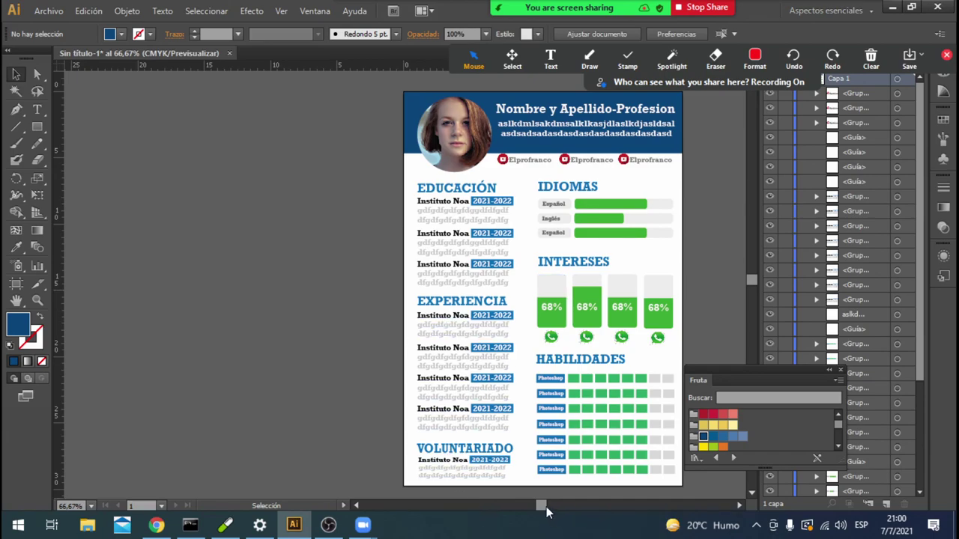
Browse the export file-type list, then cancel the export without saving.
{"action": "left_click_drag", "start_coordinate": [546, 506], "coordinate": [550, 505]}
{"action": "left_click", "coordinate": [48, 11]}
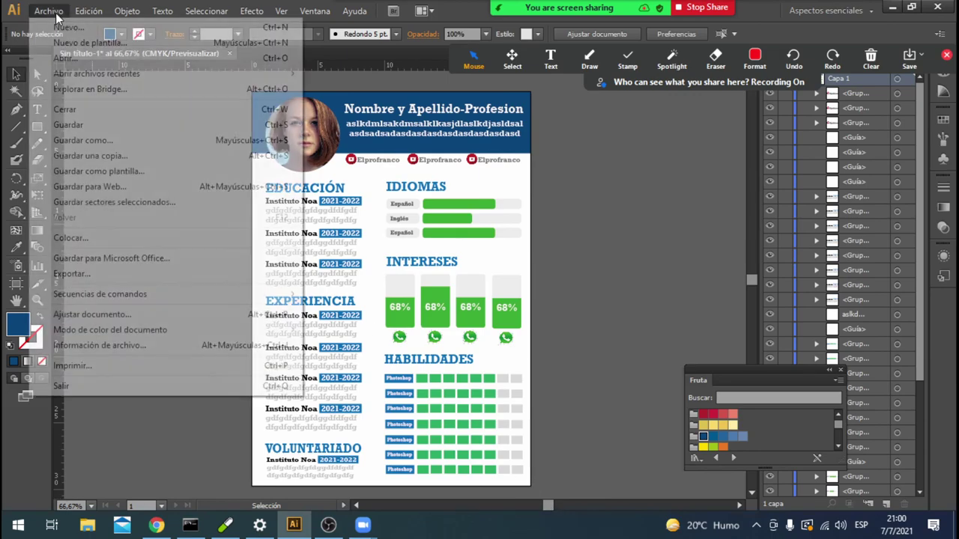
{"action": "left_click", "coordinate": [142, 274]}
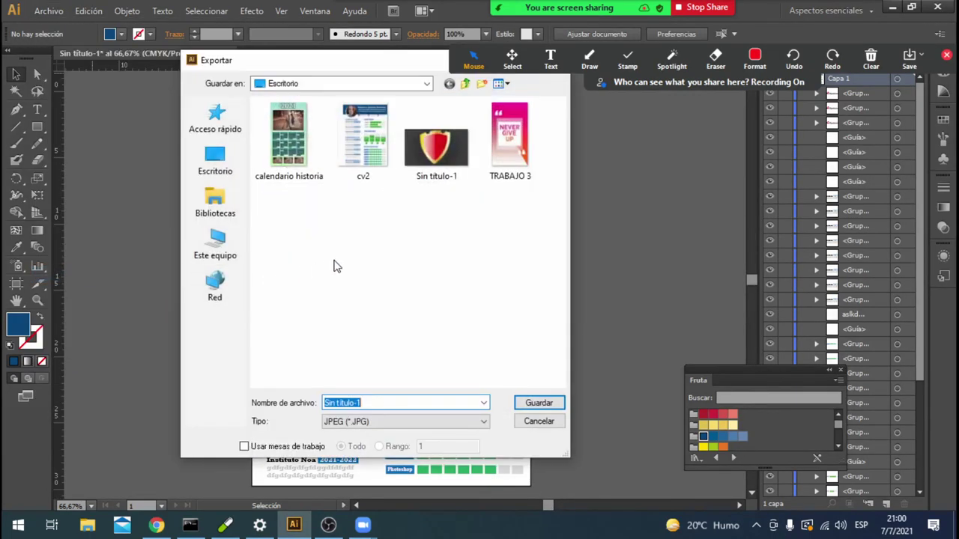
{"action": "left_click", "coordinate": [418, 426]}
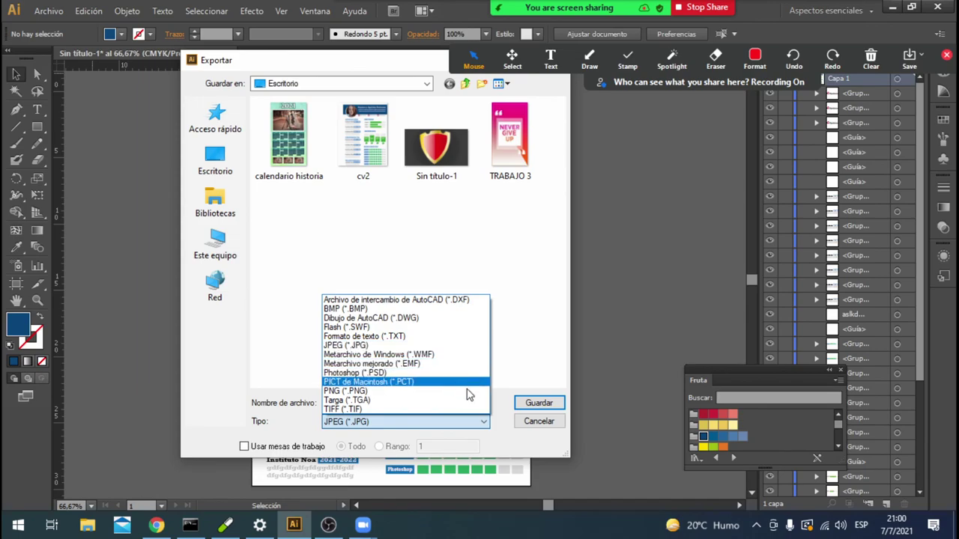
{"action": "left_click", "coordinate": [529, 424]}
{"action": "left_click", "coordinate": [536, 422]}
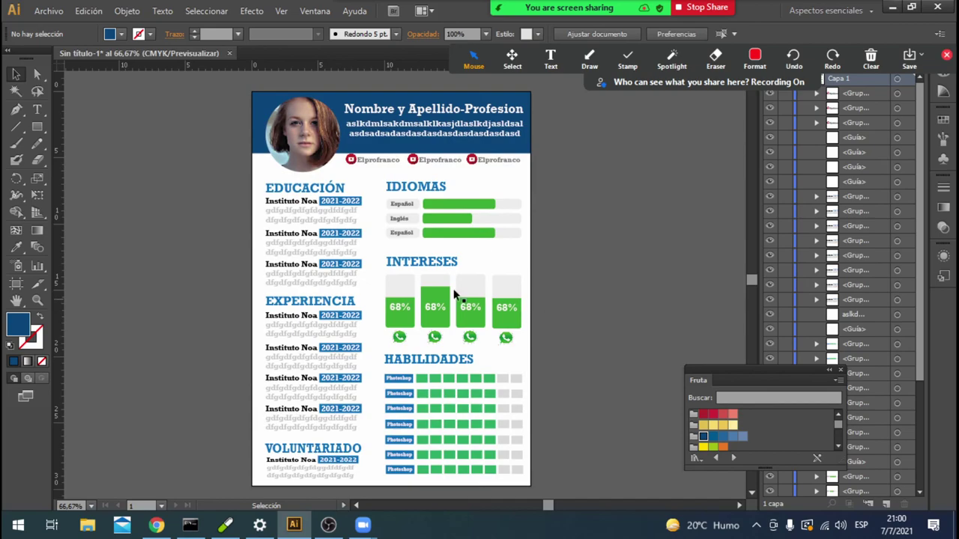
Select the INTERESES, EXPERIENCIA and EDUCACIÓN elements, deselect, and stop Zoom screen sharing.
{"action": "left_click", "coordinate": [446, 262]}
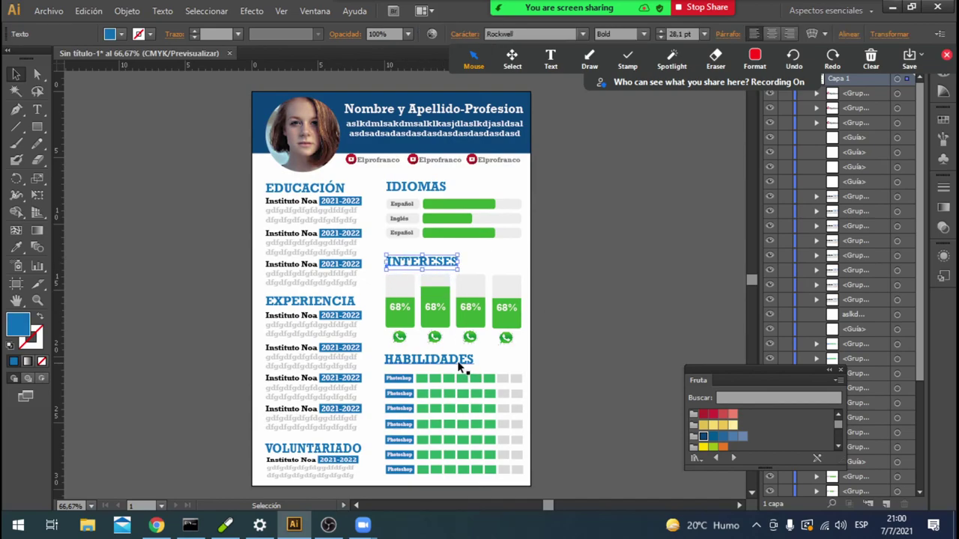
{"action": "left_click", "coordinate": [287, 343]}
{"action": "left_click", "coordinate": [306, 276]}
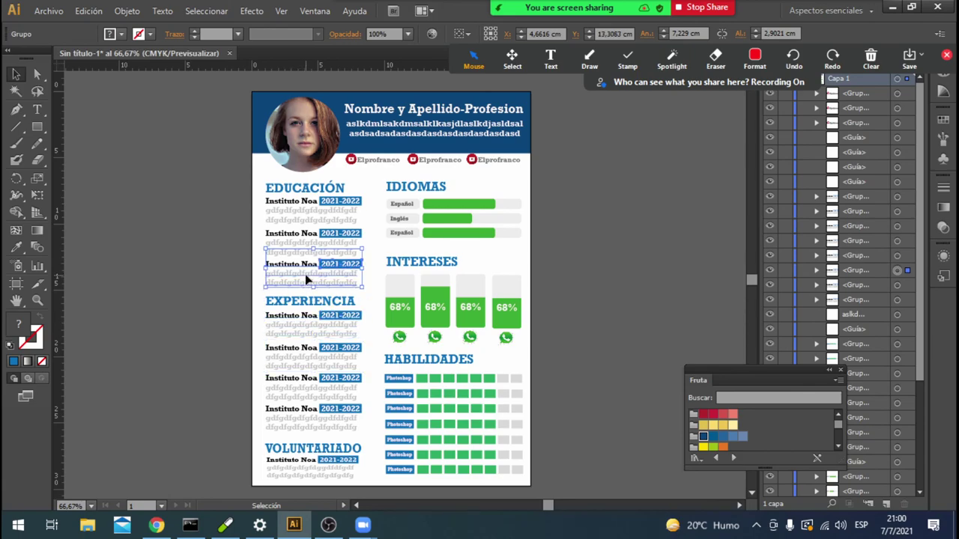
{"action": "left_click", "coordinate": [537, 271]}
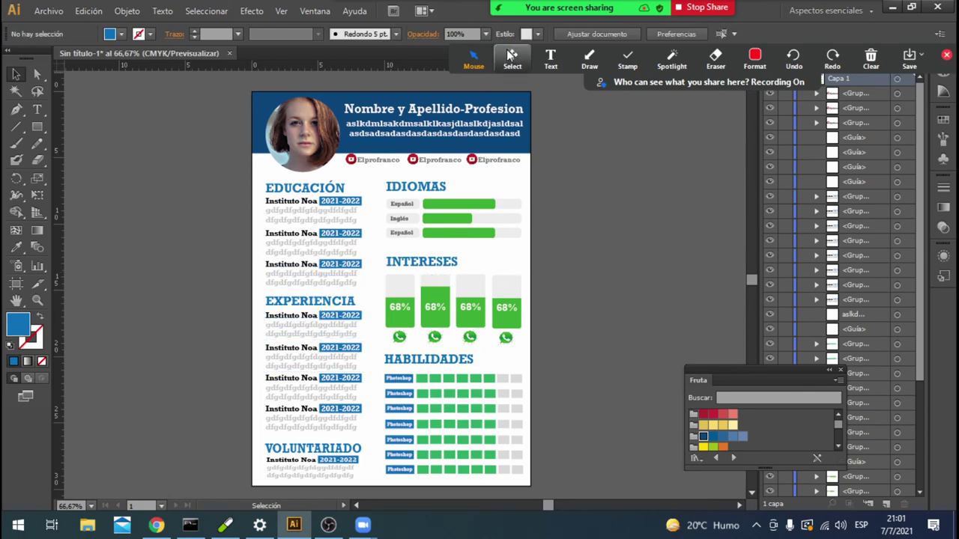
{"action": "left_click", "coordinate": [754, 58]}
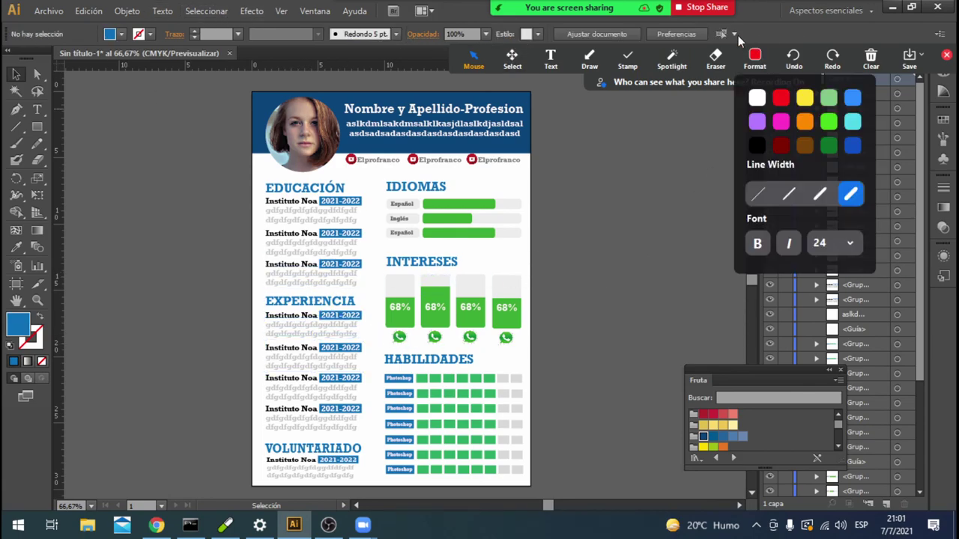
{"action": "left_click", "coordinate": [700, 8]}
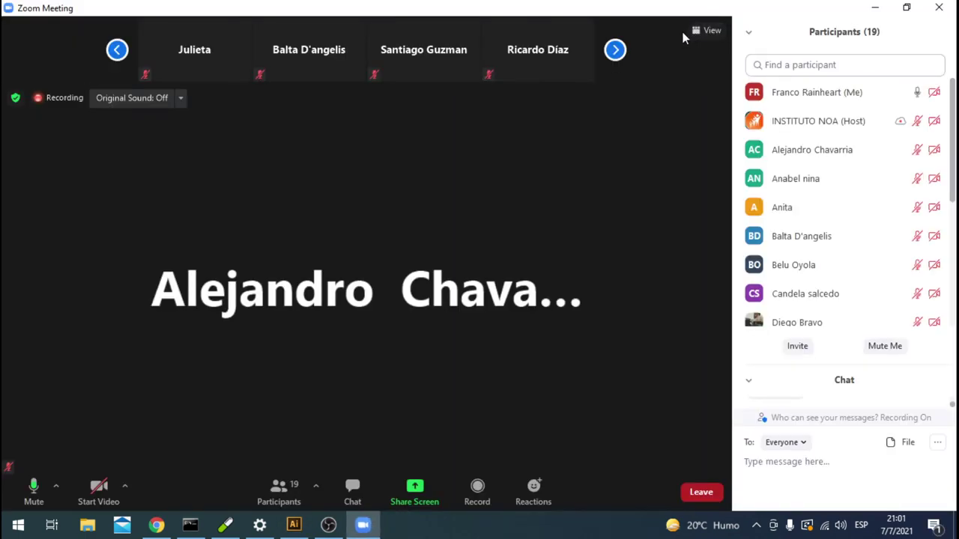